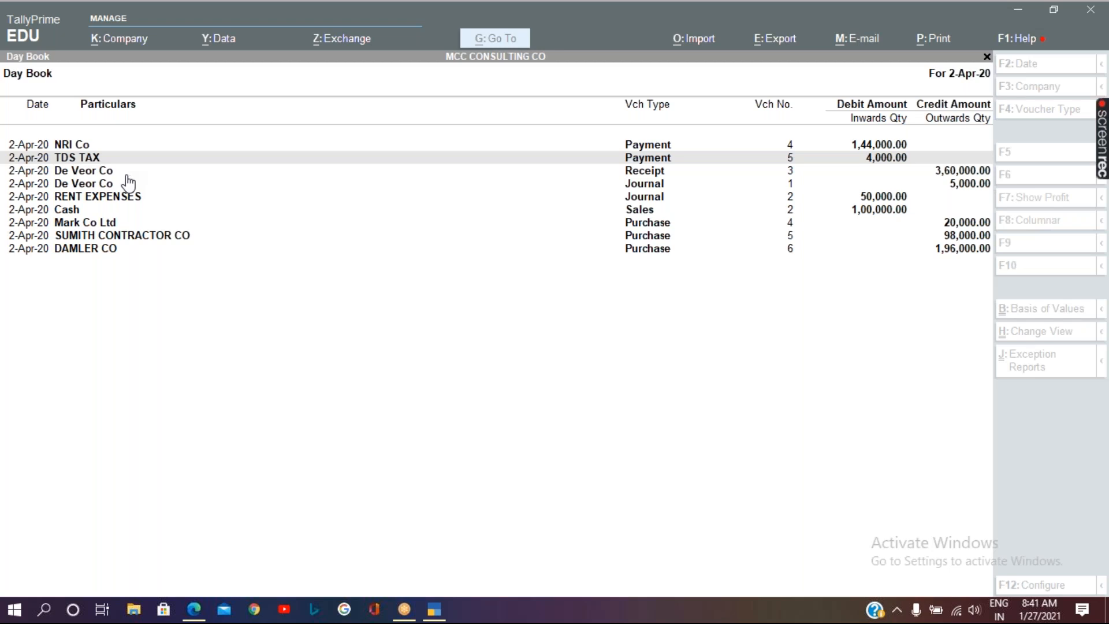
Leave the Day Book and open the list of TDS Nature of Payments masters for alteration.
left_click(203, 238)
key("Escape")
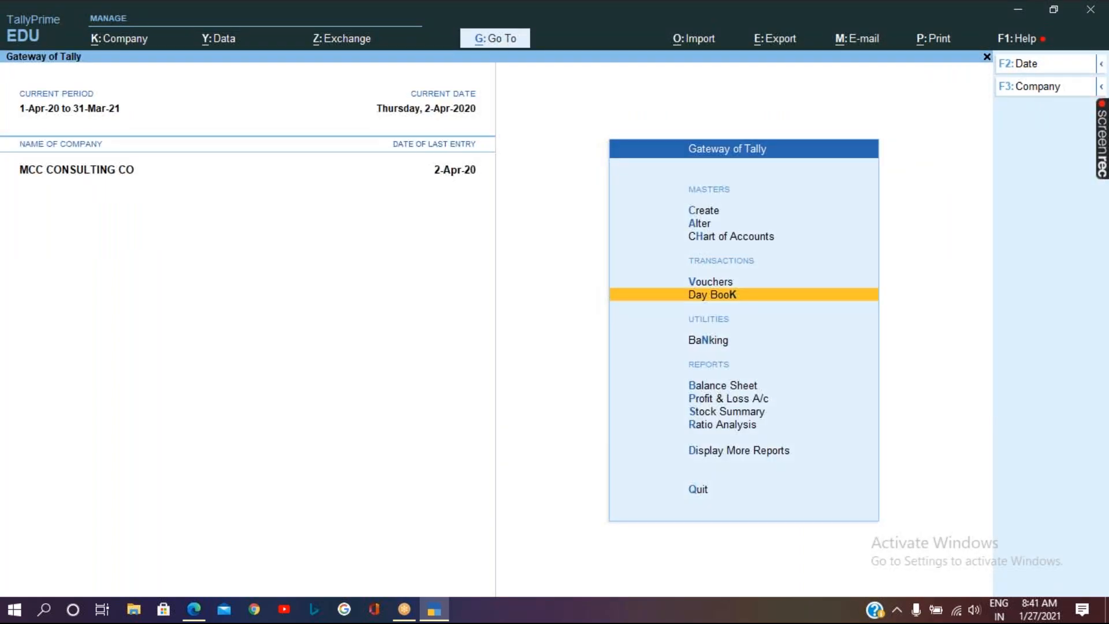
key("Up")
key("Up")
key("Up")
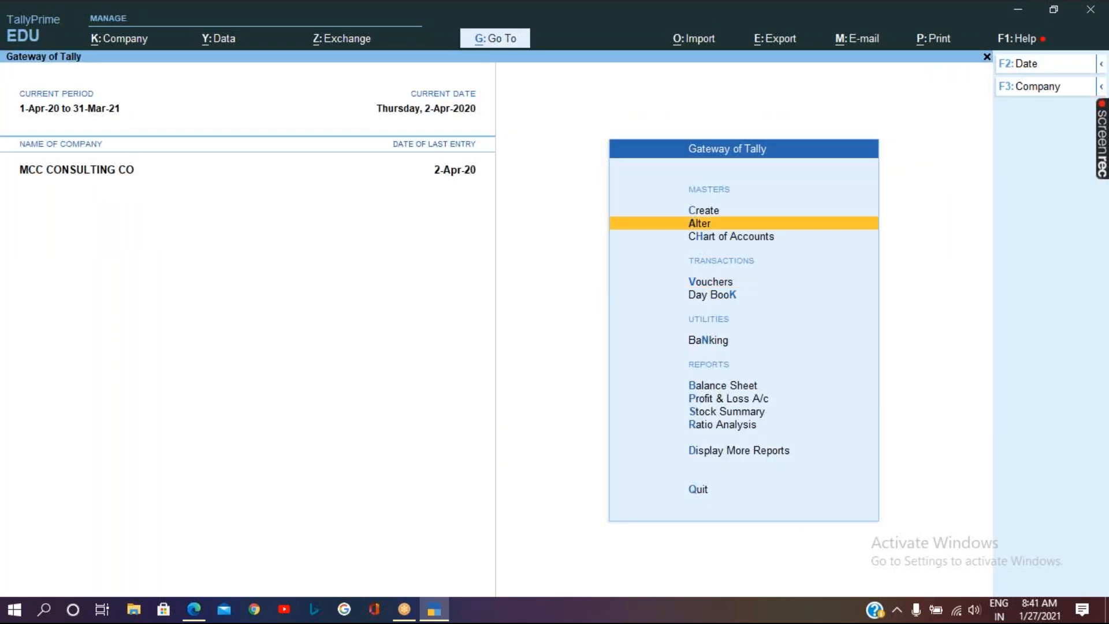
key("Return")
key("Down")
key("Down")
key("Down")
key("Down")
key("Down")
key("Down")
key("Down")
key("Down")
key("Down")
key("Down")
key("Down")
key("Down")
key("Down")
key("Down")
key("Return")
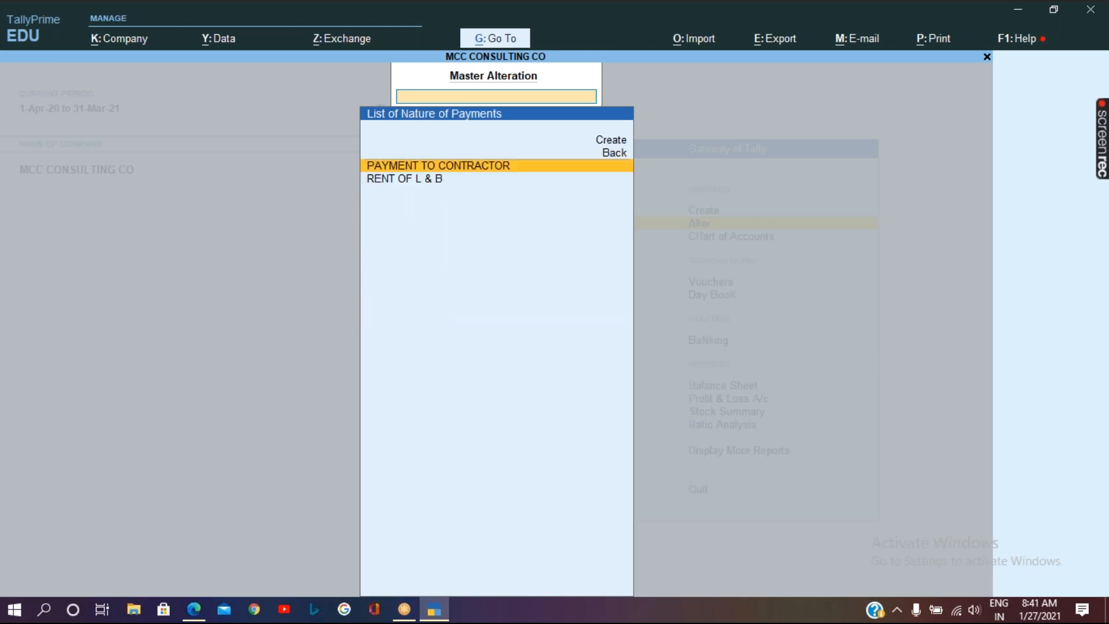
Review the section, payment code and rates of the RENT OF L & B nature of payment without altering it.
key("Down")
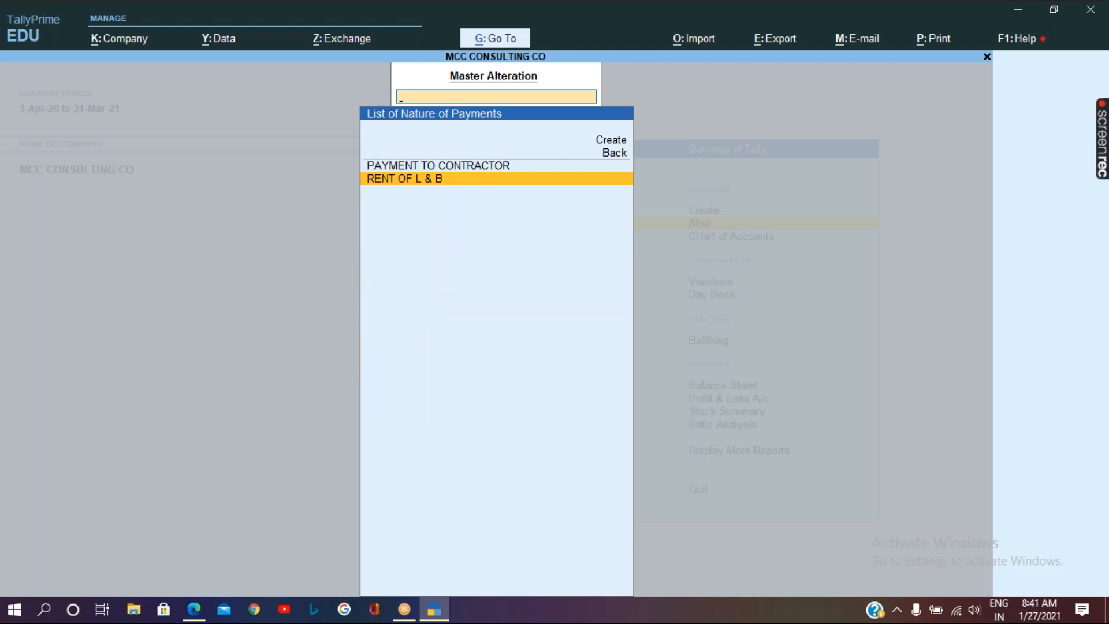
key("Return")
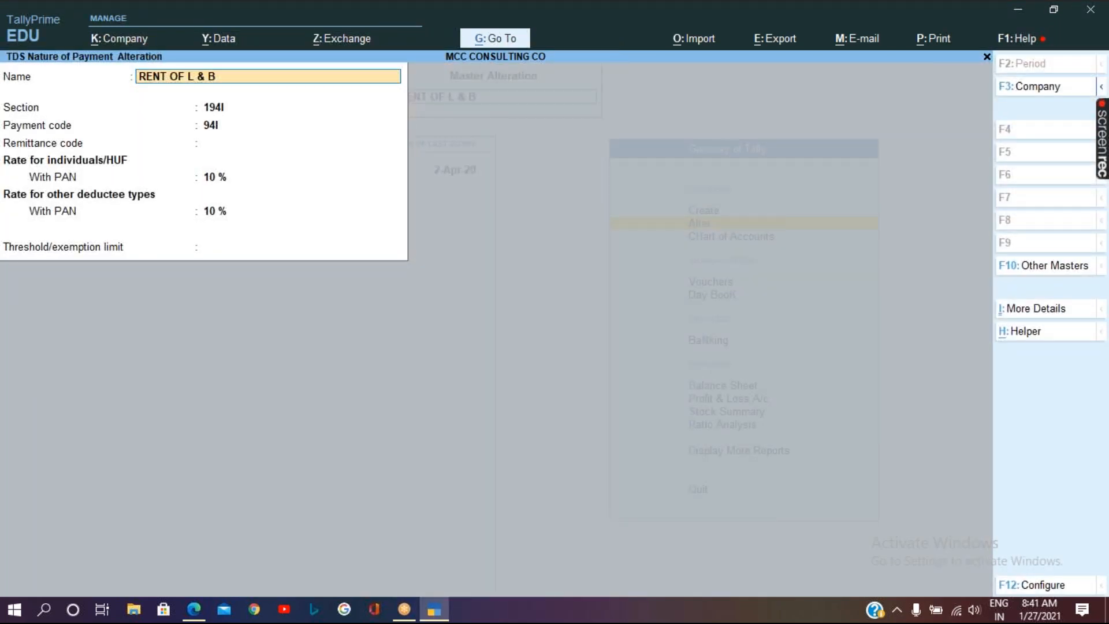
key("ctrl")
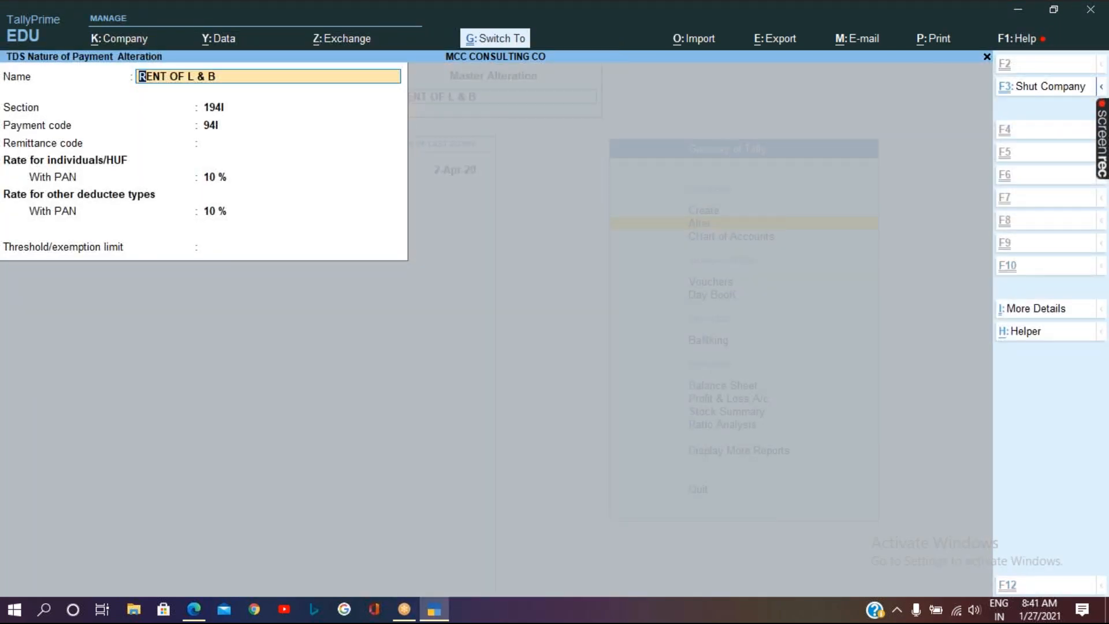
key("ctrl+q")
Review the rates and exemption limit of the PAYMENT TO CONTRACTOR nature of payment without altering it.
key("Up")
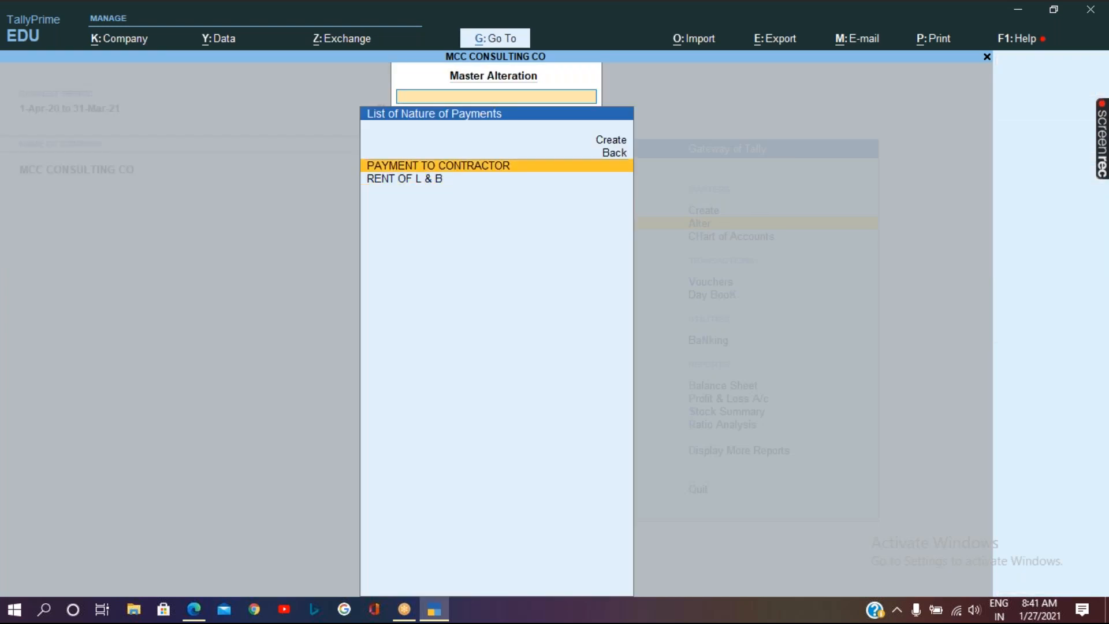
key("Return")
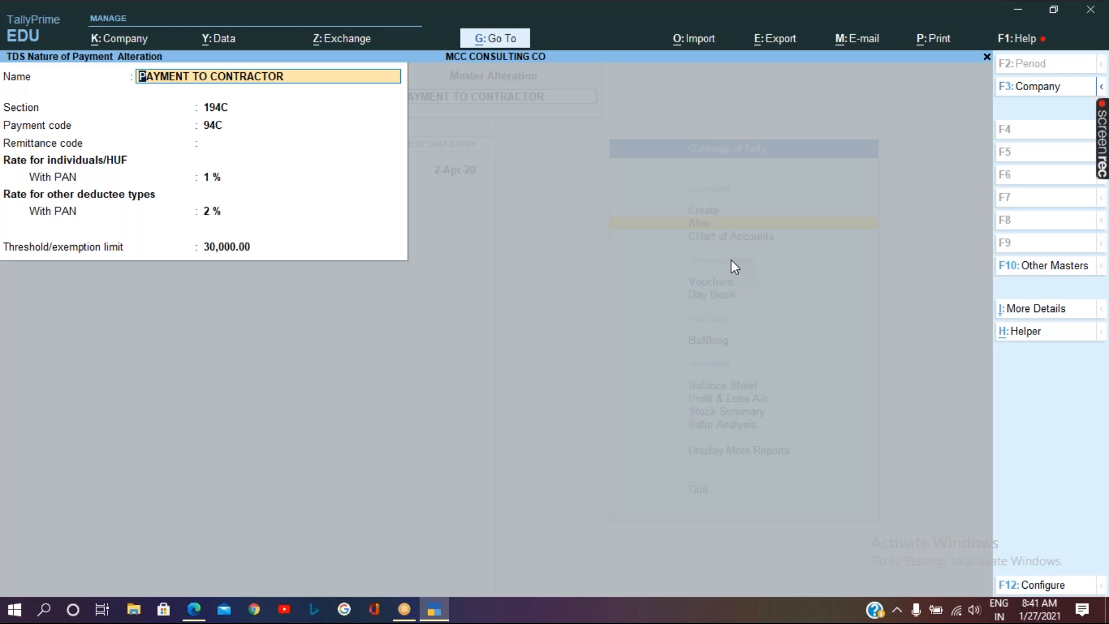
key("ctrl")
key("ctrl+q")
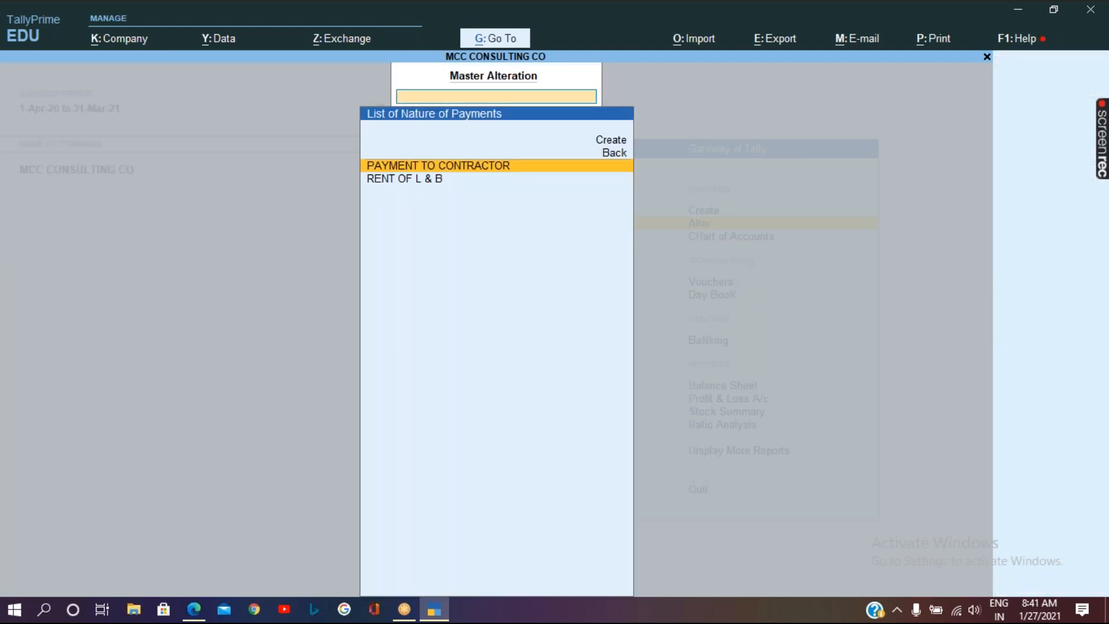
Go back to the list of masters and open the list of ledgers for alteration.
key("Escape")
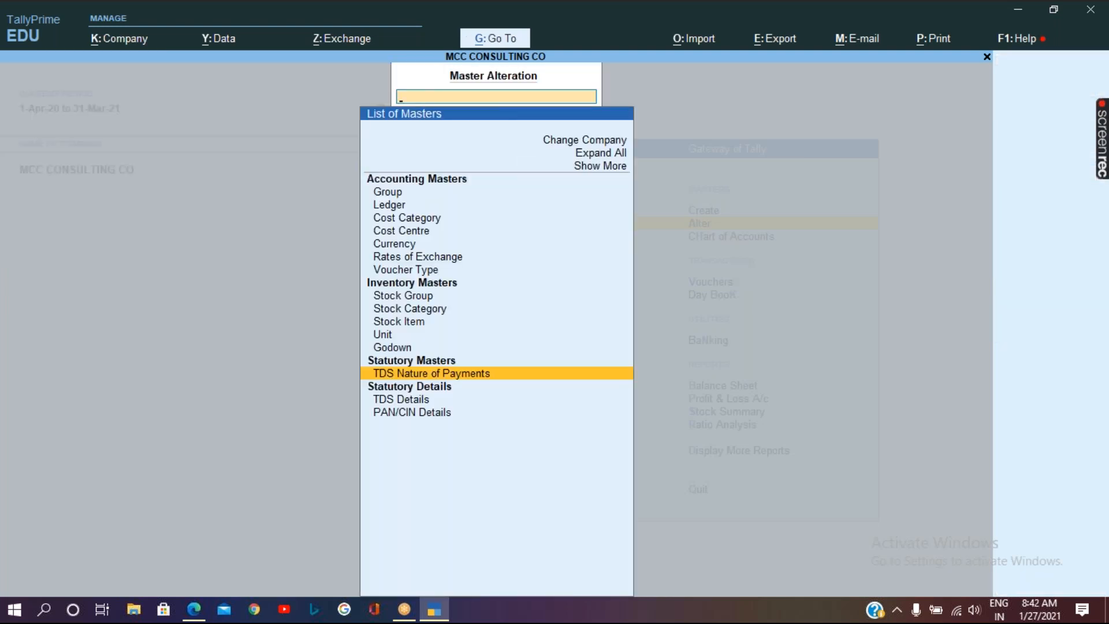
key("Up")
key("Up")
key("Up")
key("Up")
key("Up")
key("Up")
key("Up")
key("Up")
key("Up")
key("Up")
key("Up")
key("Up")
key("Up")
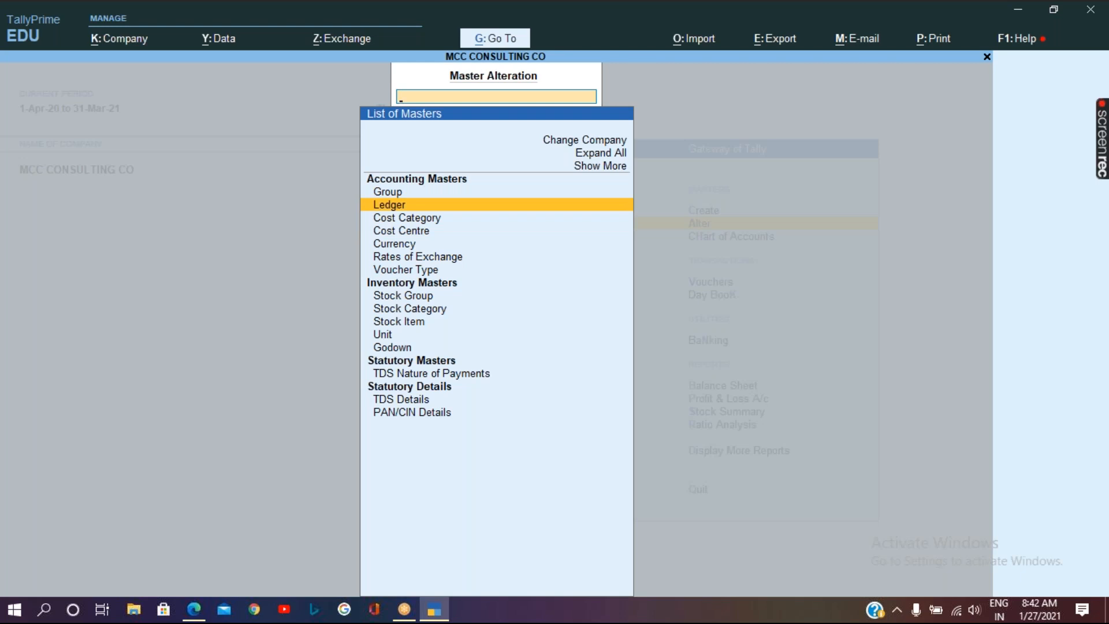
key("Return")
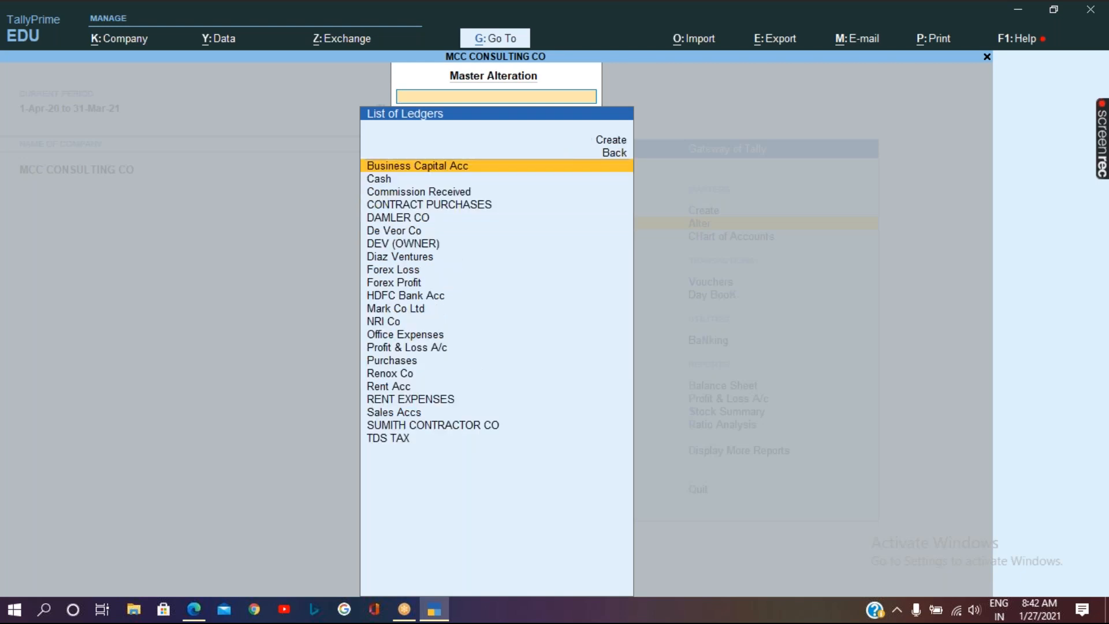
key("Down")
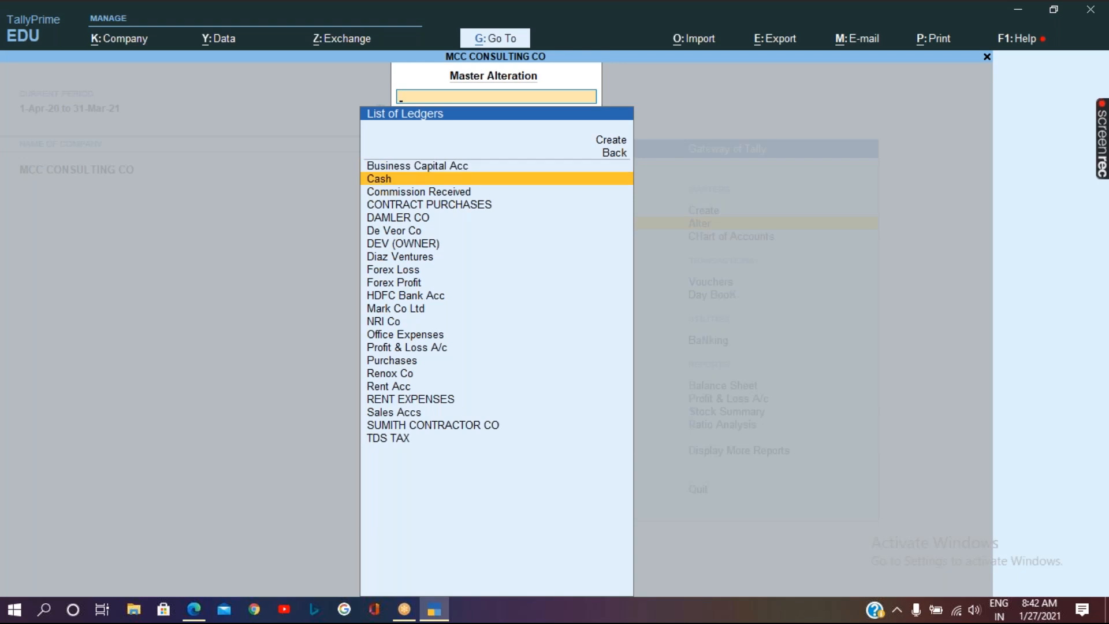
key("Down")
key("Down")
key("Down")
key("Down")
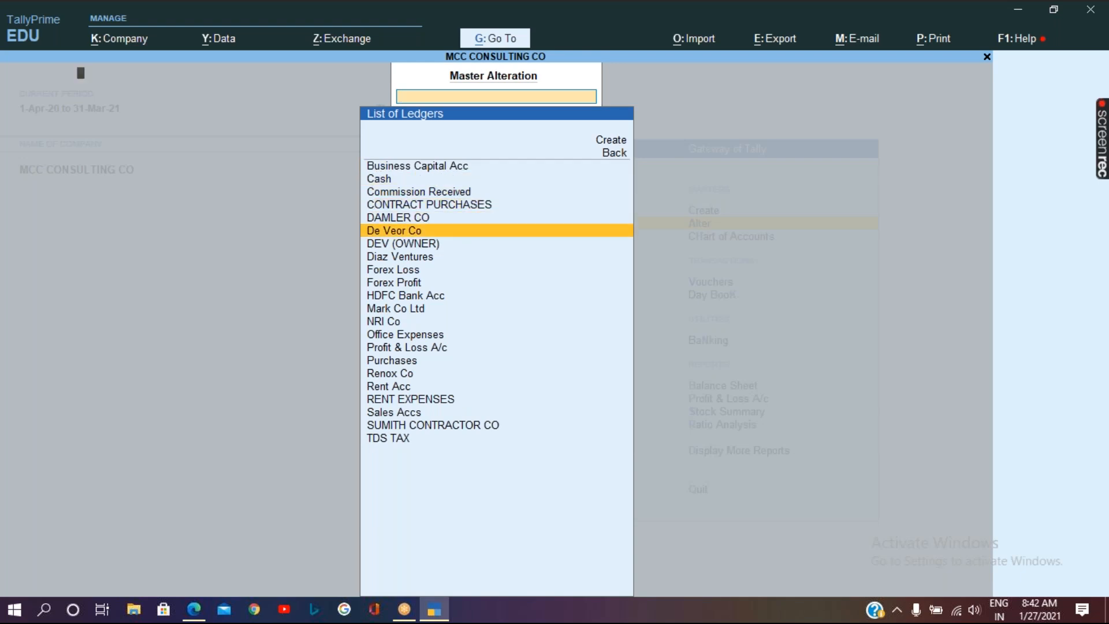
key("Return")
key("BackSpace")
key("Escape")
Review the DAMLER CO ledger's group, TDS deductee type and tax registration settings without altering them.
key("Up")
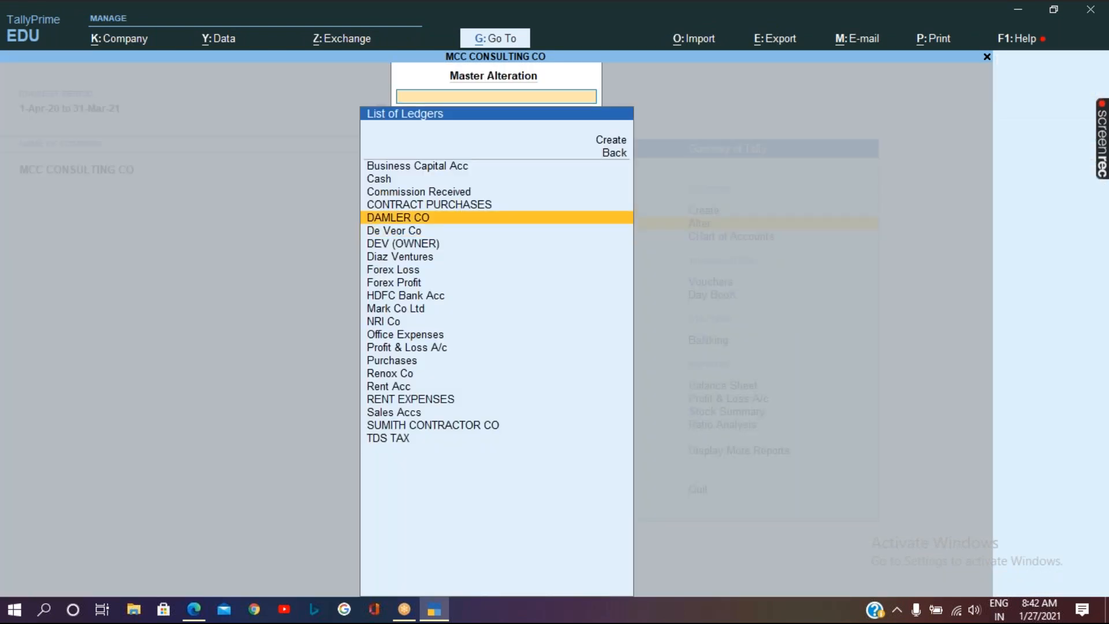
key("Return")
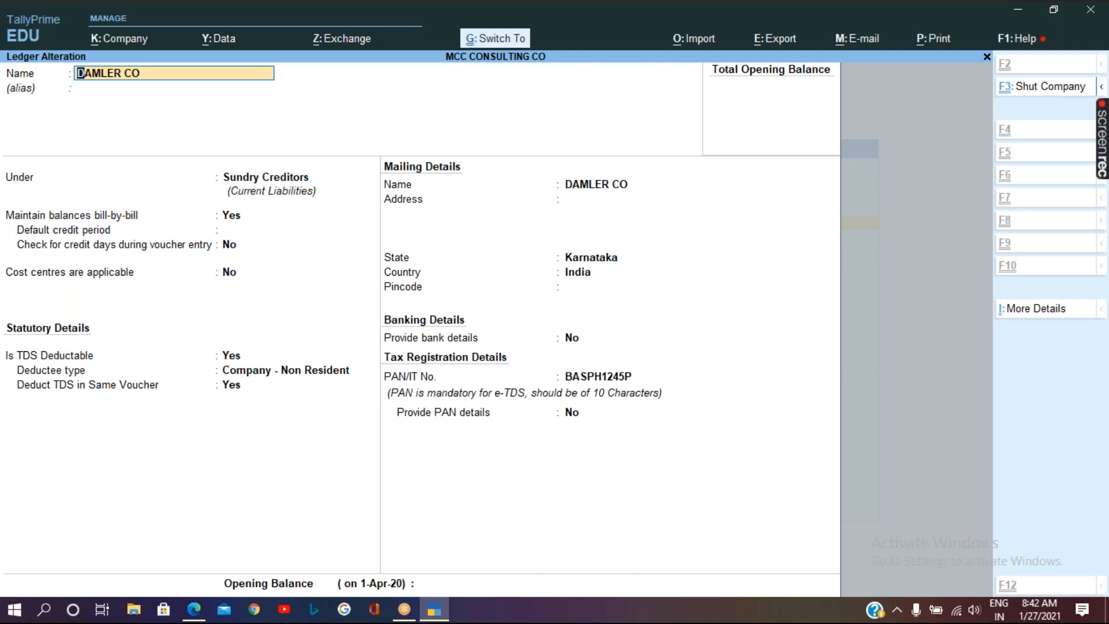
key("ctrl+q")
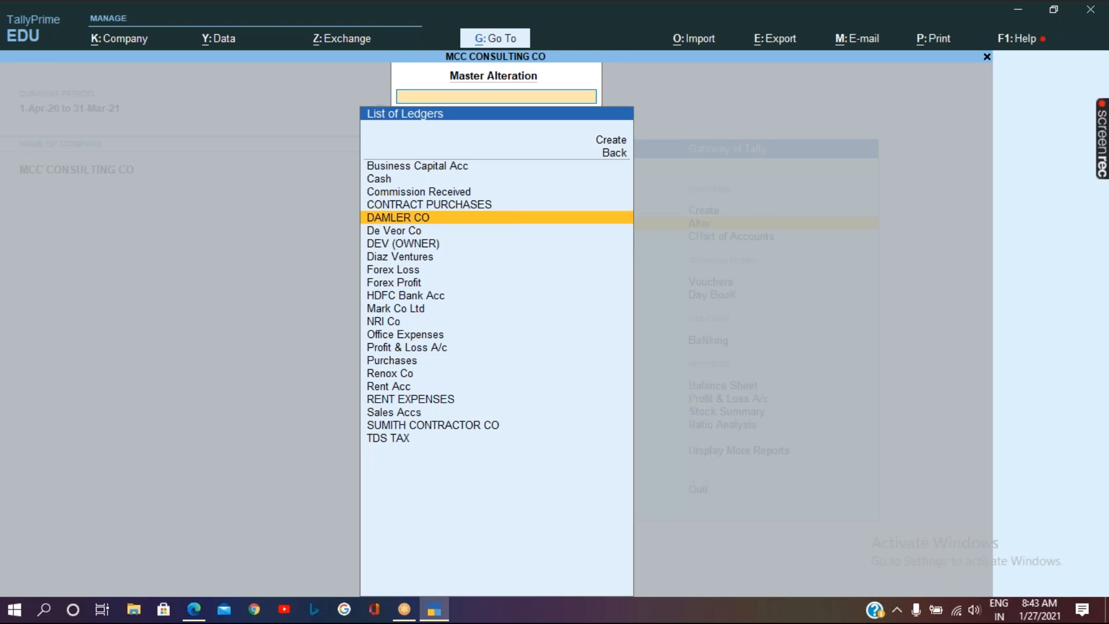
Review the RENT EXPENSES ledger's TDS applicability and nature of payment, and leave it without saving changes.
key("Down")
key("Down")
key("Down")
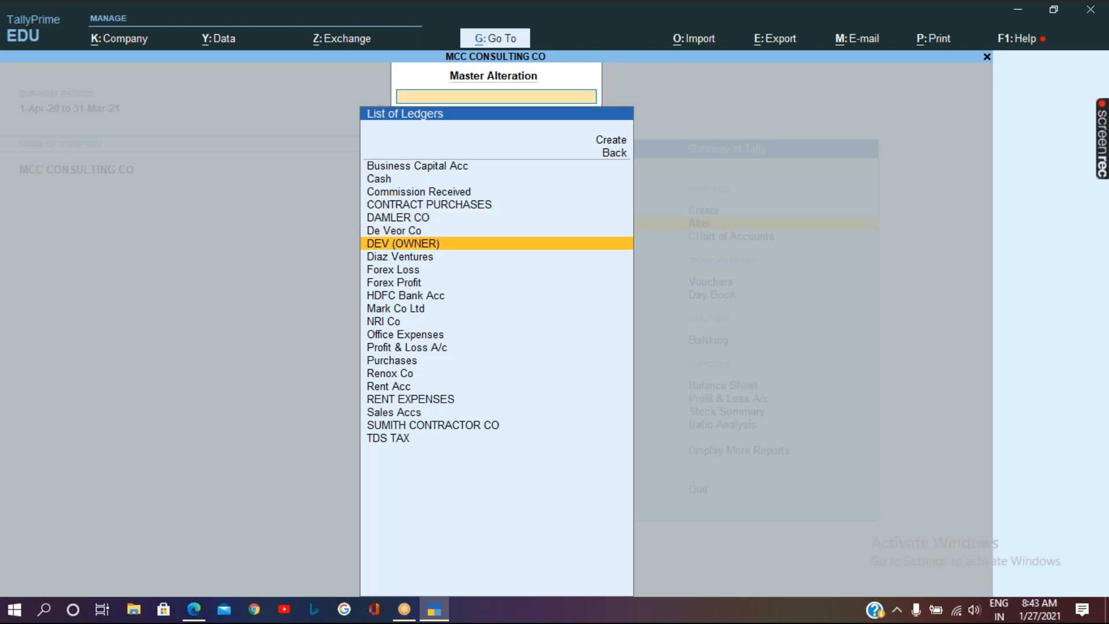
key("Down")
key("Down")
key("Down")
key("Down")
key("Down")
key("Down")
key("Down")
key("Down")
key("Down")
key("Down")
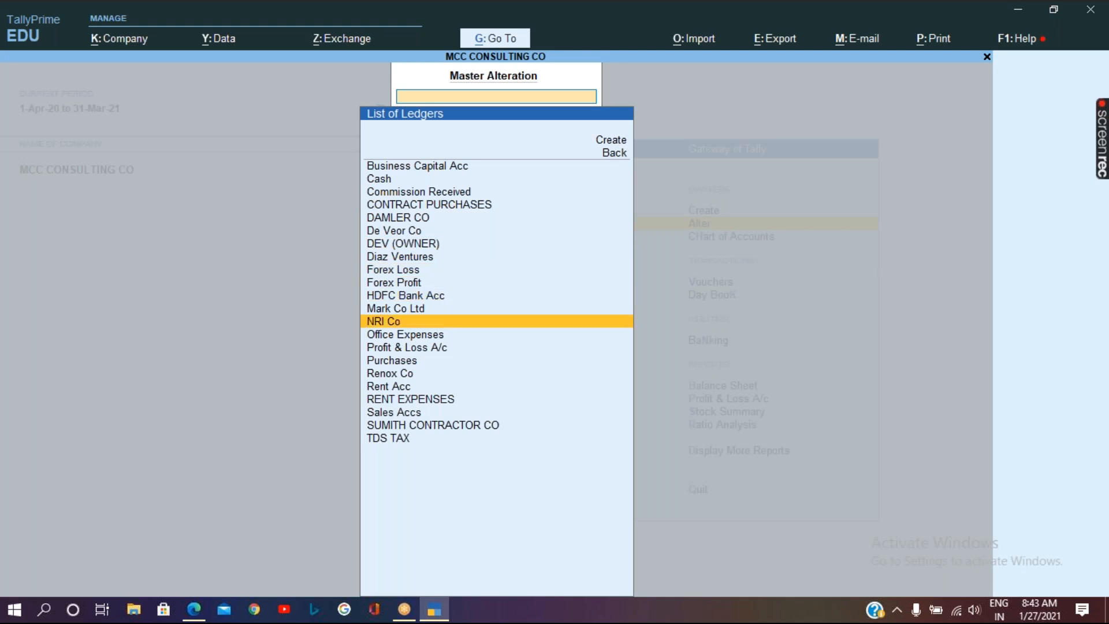
key("Down")
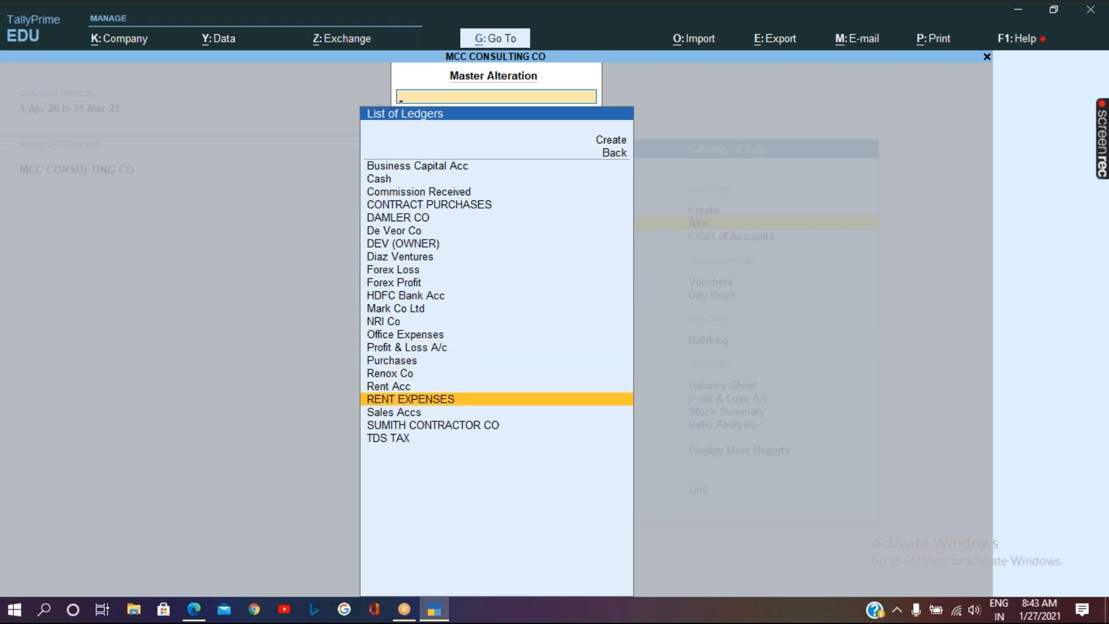
key("Return")
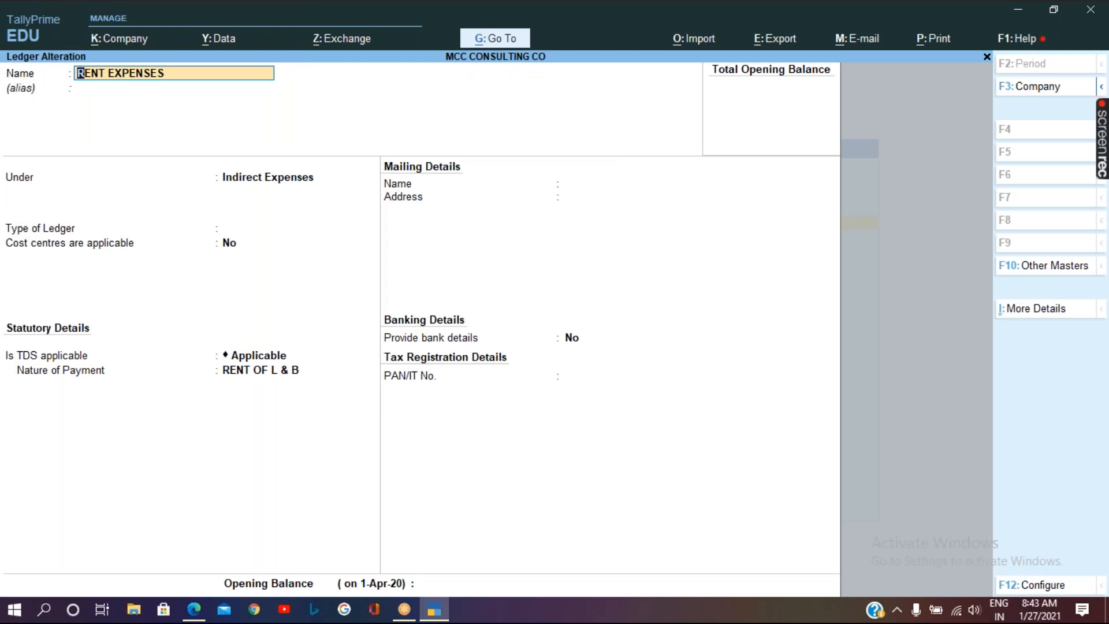
key("BackSpace")
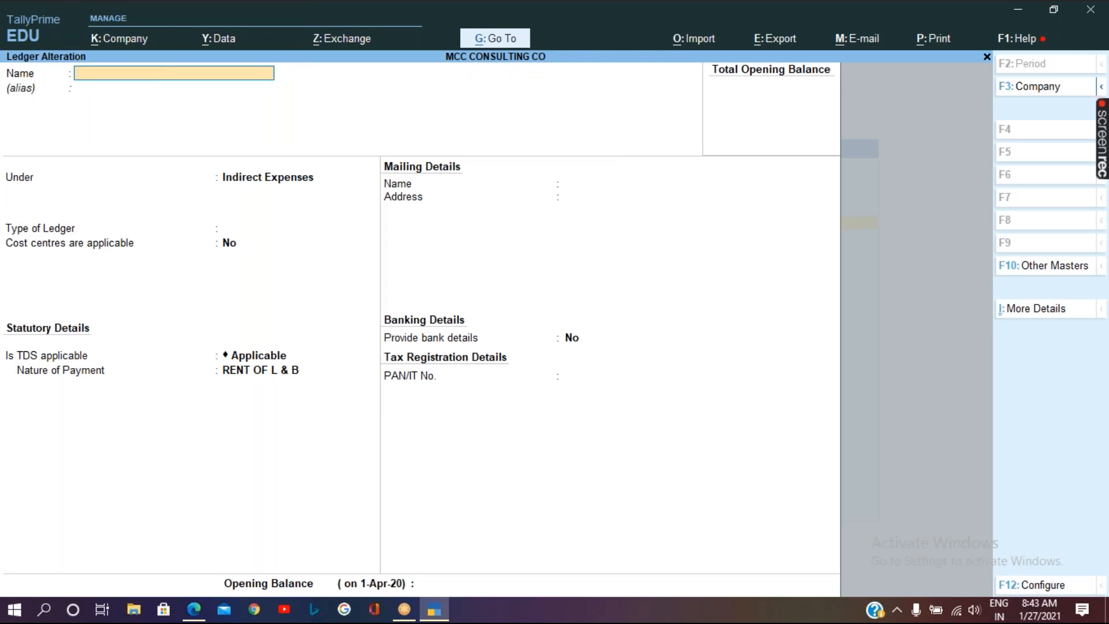
key("Escape")
key("Return")
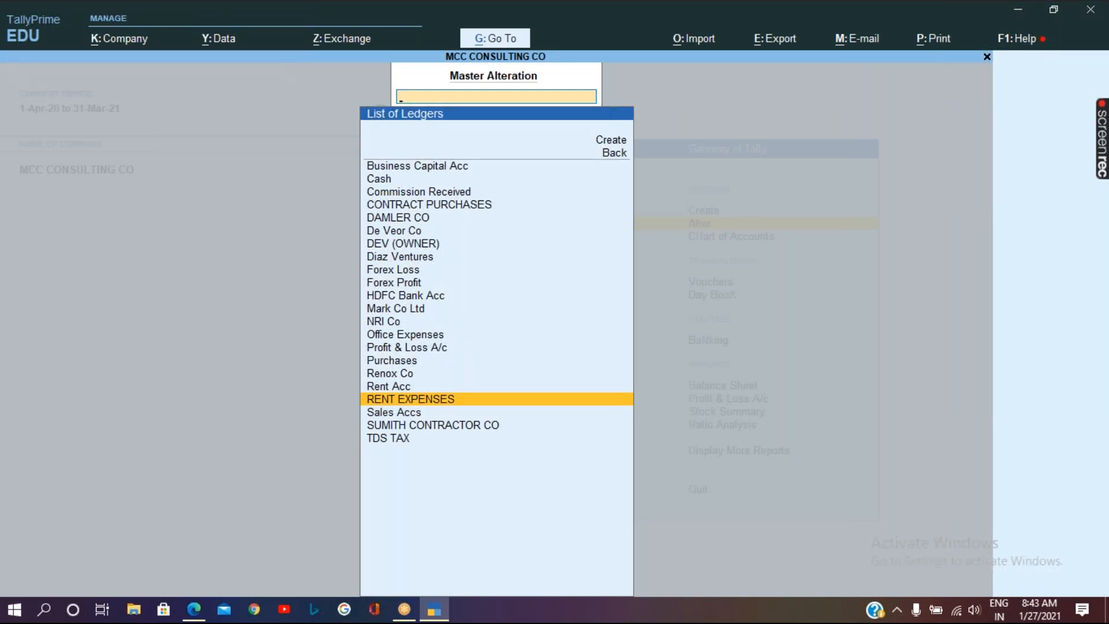
Review the CONTRACT PURCHASES ledger's TDS applicability and nature of payment, and leave it without saving changes.
key("Up")
key("Up")
key("Up")
key("Up")
key("Up")
key("Up")
key("Up")
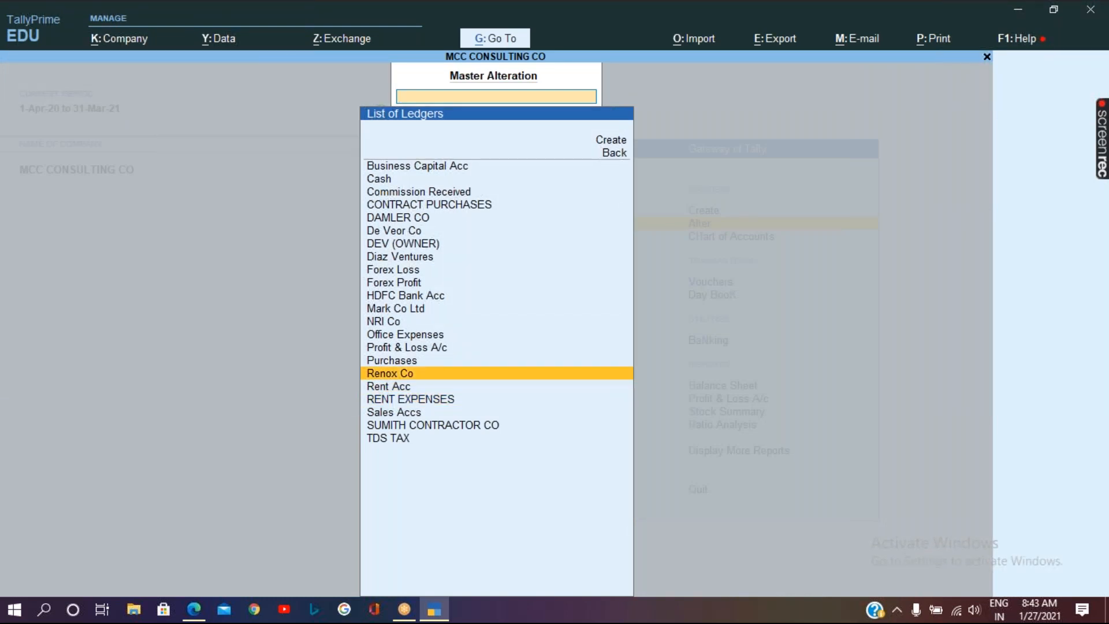
key("Up")
key("Up")
key("Up")
key("Up")
key("Up")
key("Up")
key("Up")
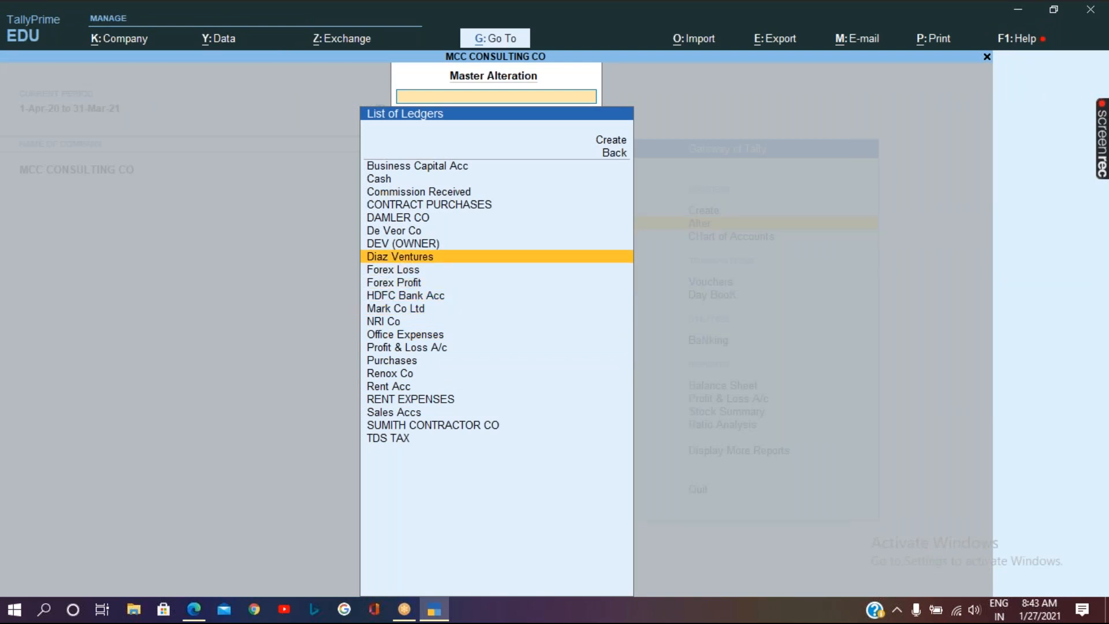
key("Up")
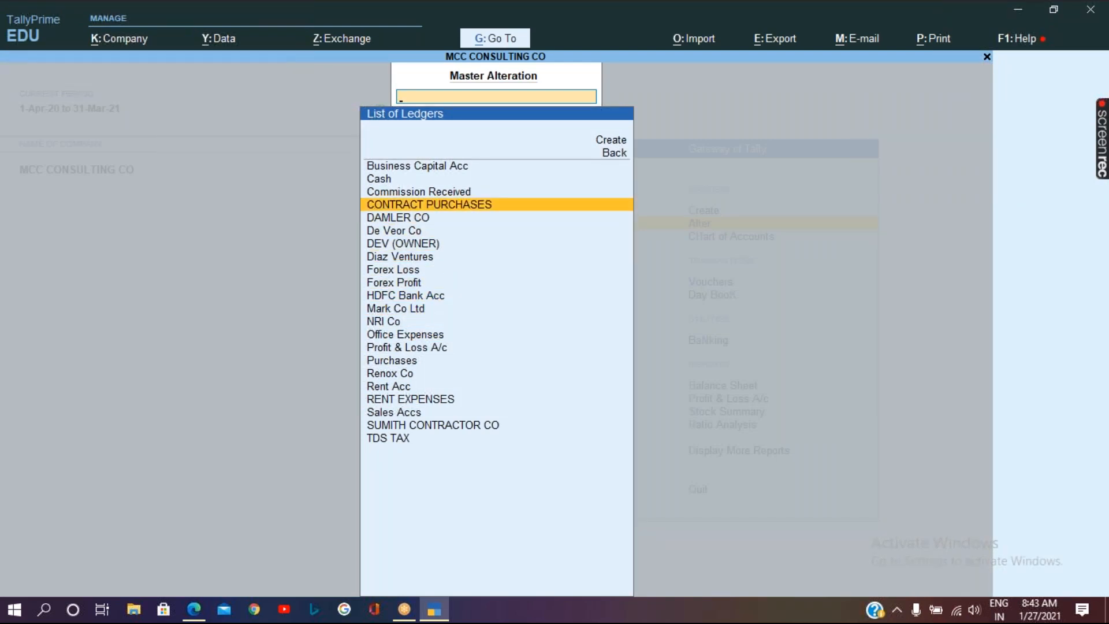
key("Return")
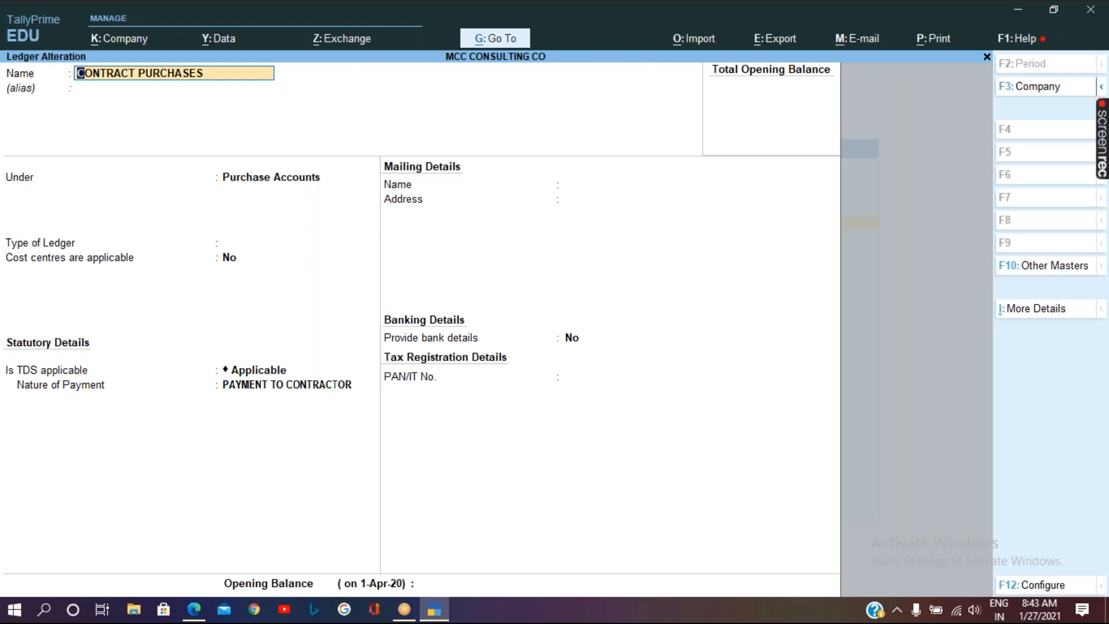
key("BackSpace")
key("y")
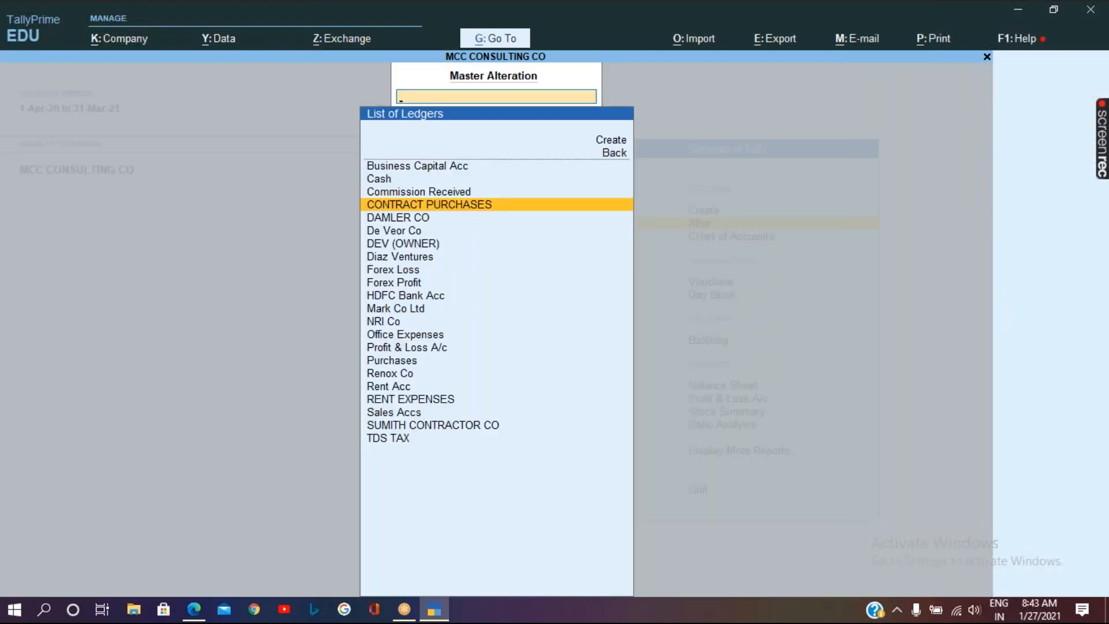
Review the TDS TAX ledger's group, duty type and nature of payment without altering them.
key("Down")
key("Down")
key("Down")
key("Down")
key("Down")
key("Down")
key("Down")
key("Down")
key("Down")
key("Down")
key("Down")
key("Down")
key("Down")
key("Down")
key("Down")
key("Down")
key("Down")
key("Down")
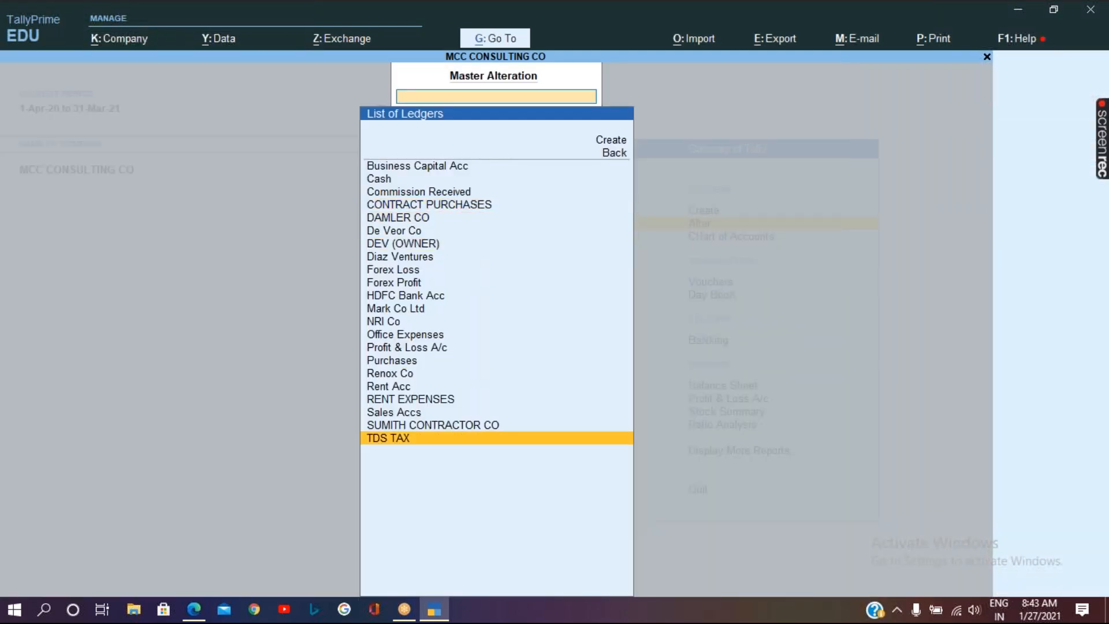
key("Return")
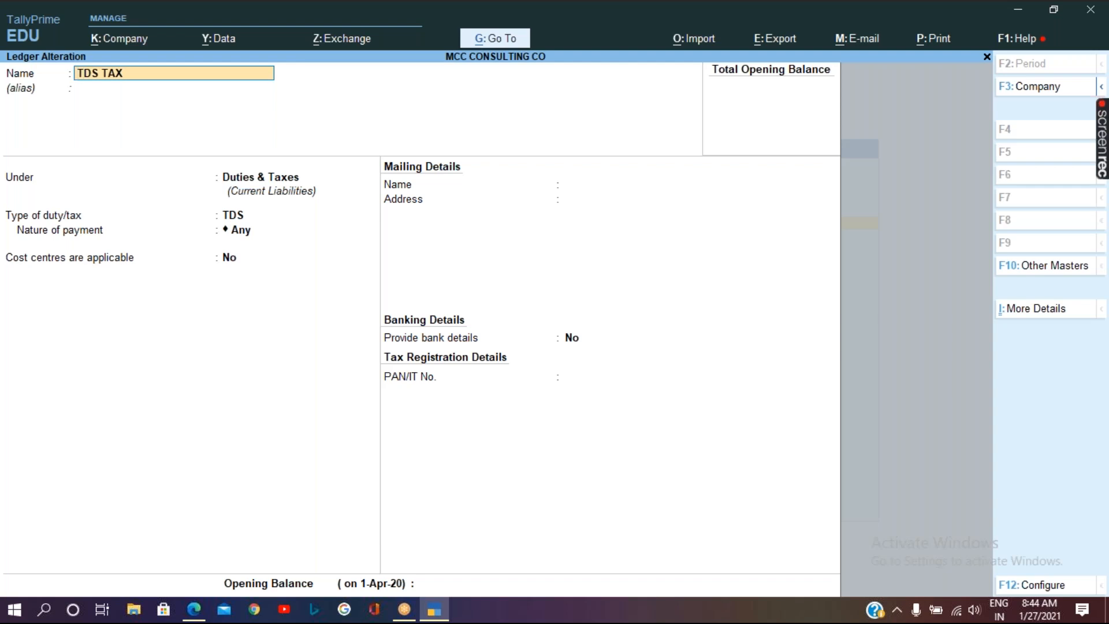
key("ctrl")
key("ctrl+q")
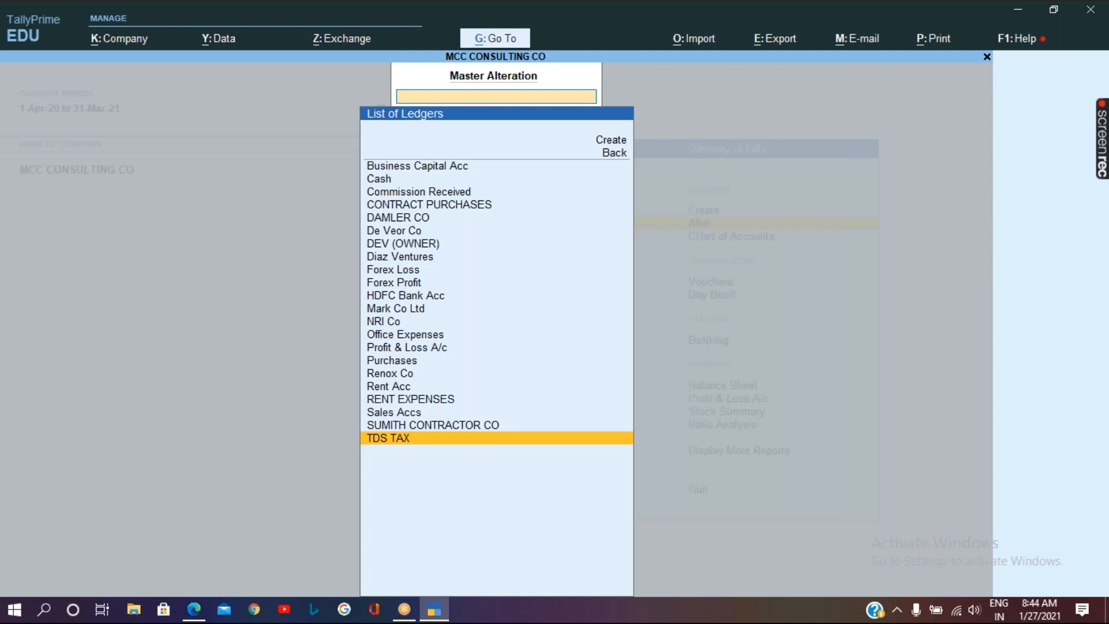
Leave the ledger list and view the Form 26Q TDS report for MCC CONSULTING CO.
key("Escape")
key("Escape")
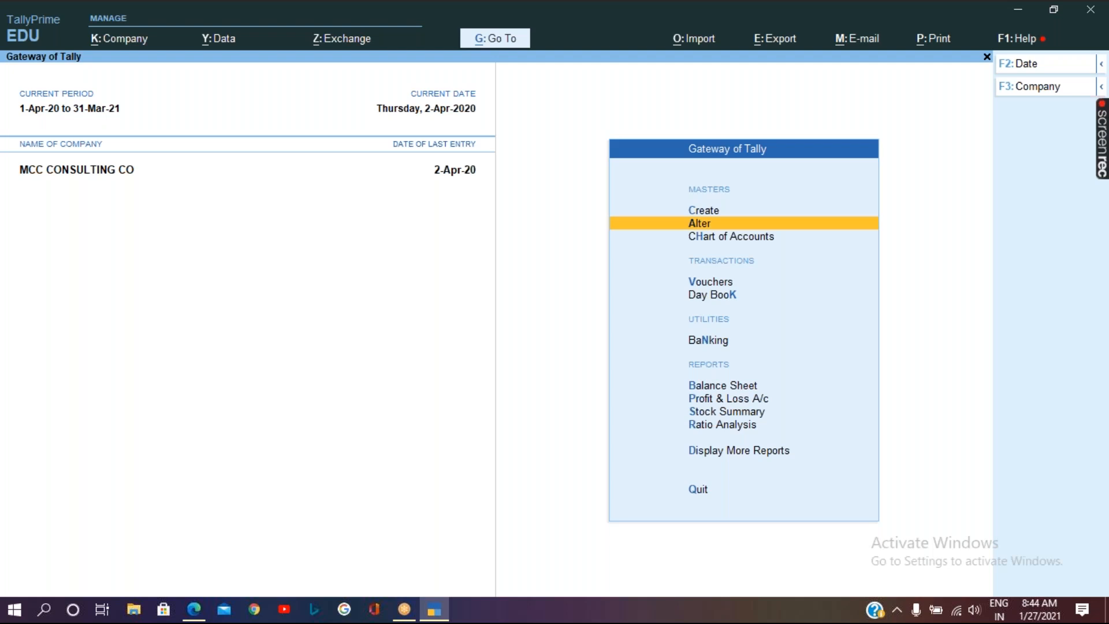
key("d")
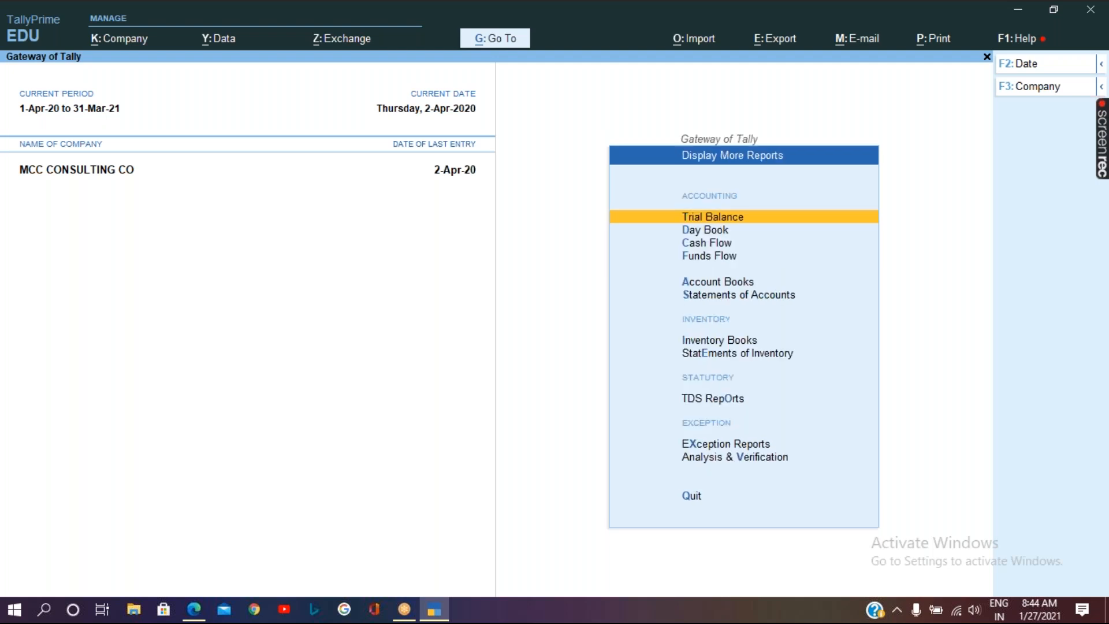
key("o")
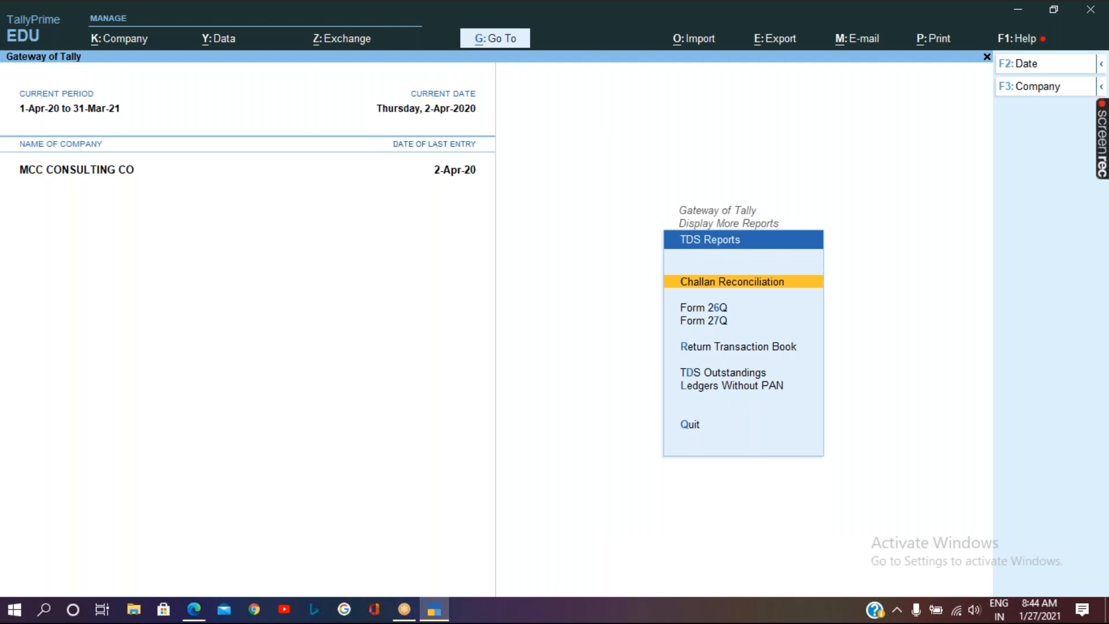
key("Down")
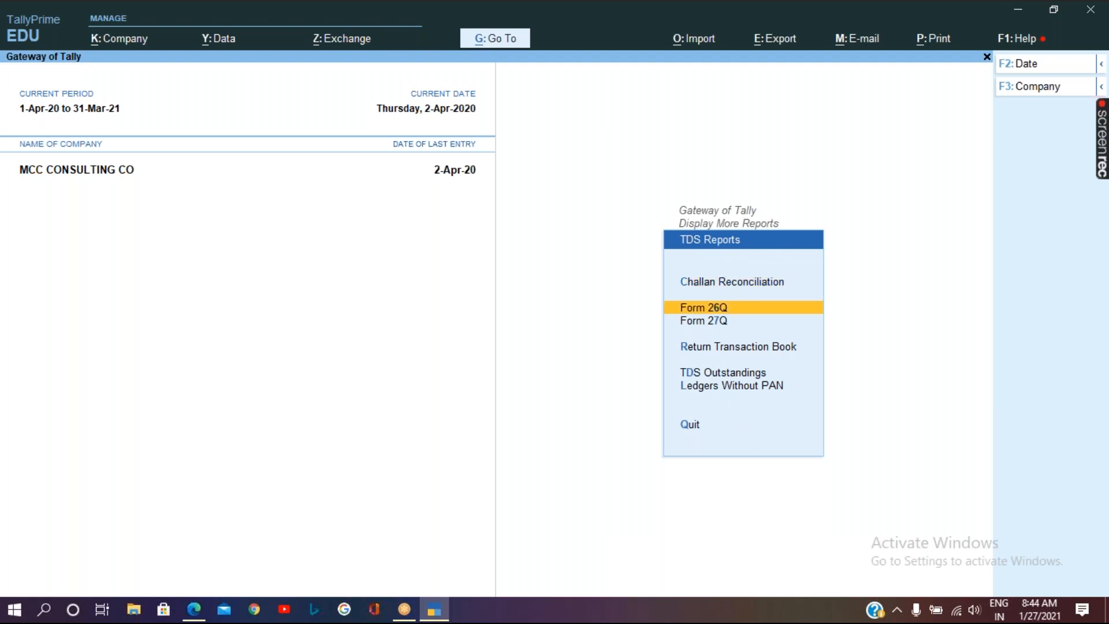
key("Return")
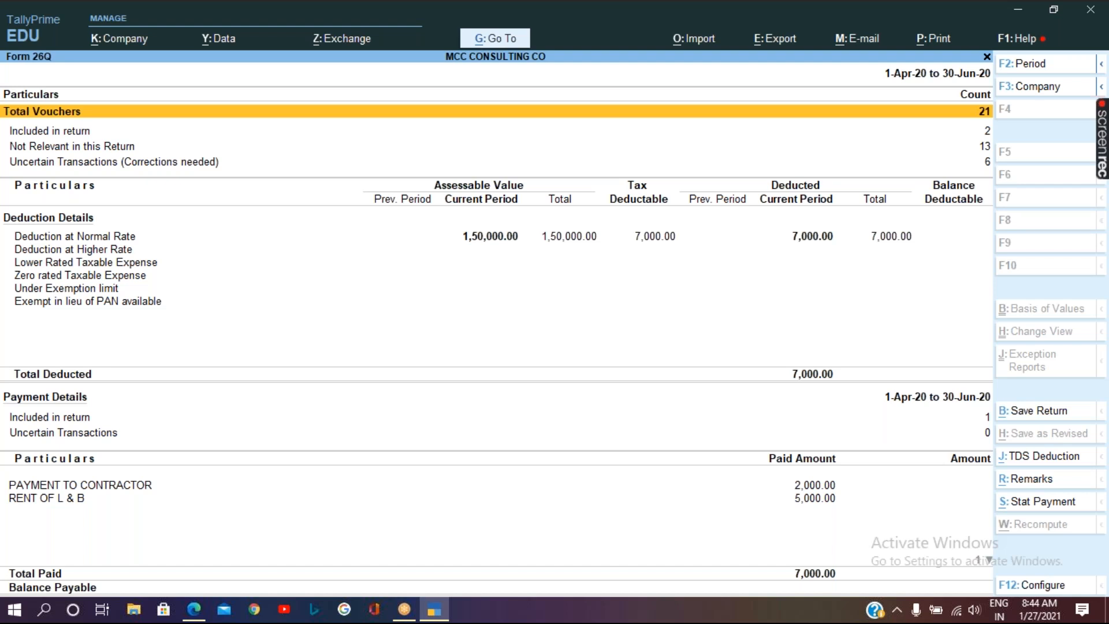
View the Form 27Q TDS report's deduction and payment details, and leave the TDS reports.
key("Escape")
key("Down")
key("Return")
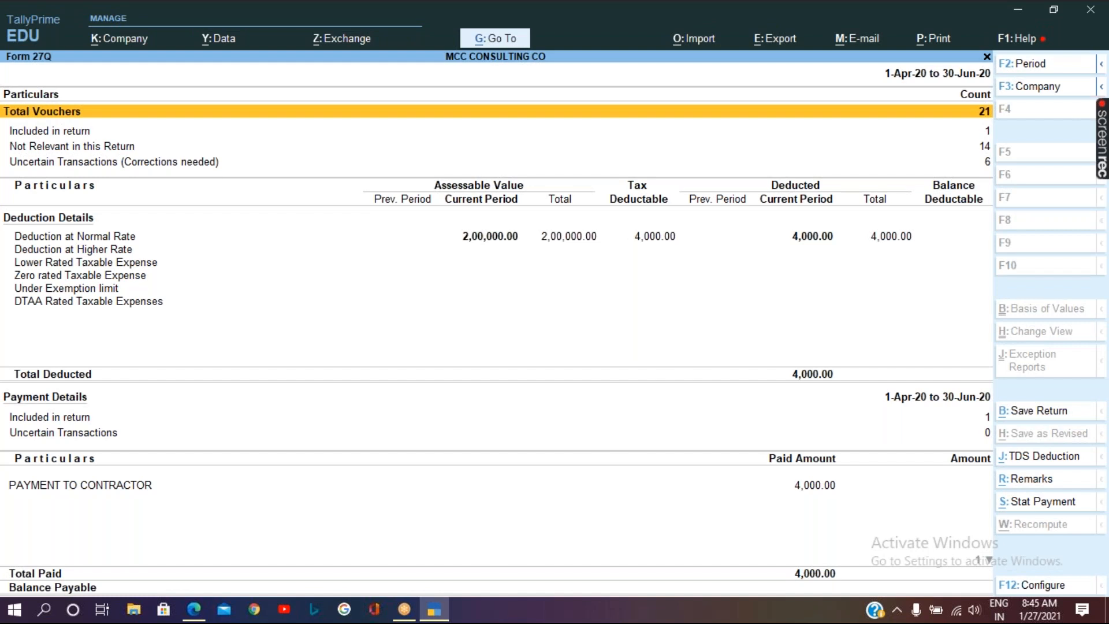
key("Escape")
key("Escape")
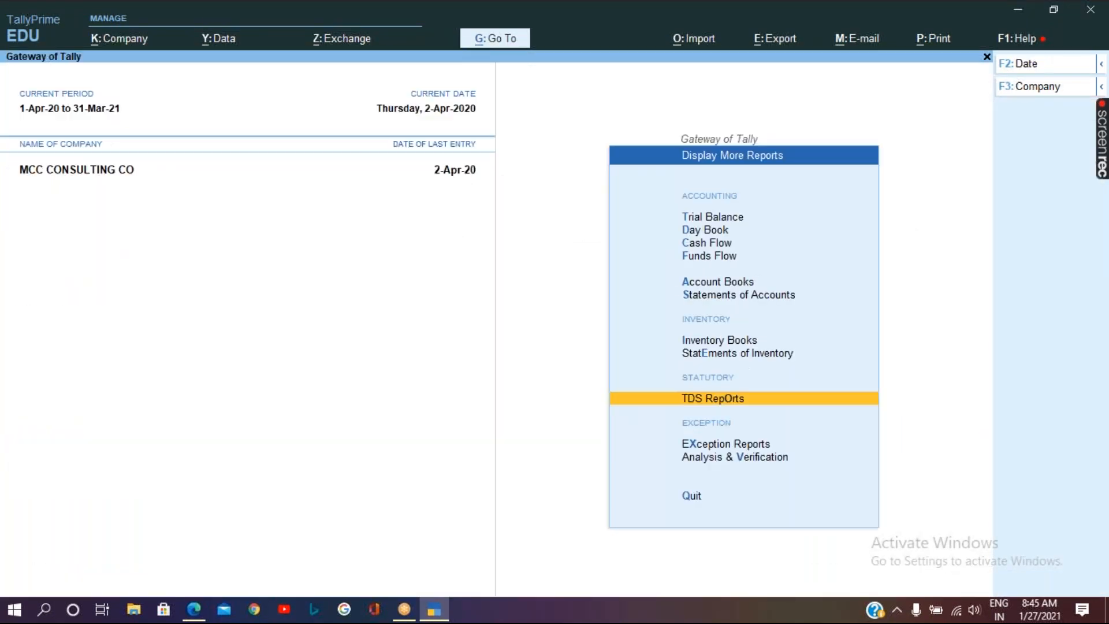
View the Day Book's voucher list for 2-Apr-20 and return to the Gateway of Tally.
key("Escape")
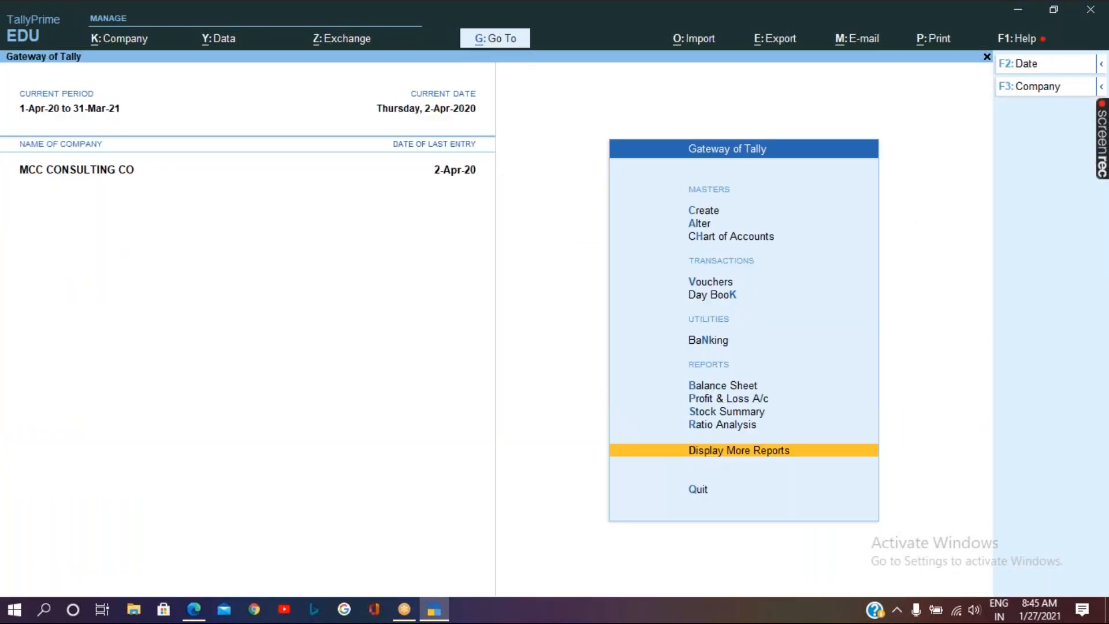
key("k")
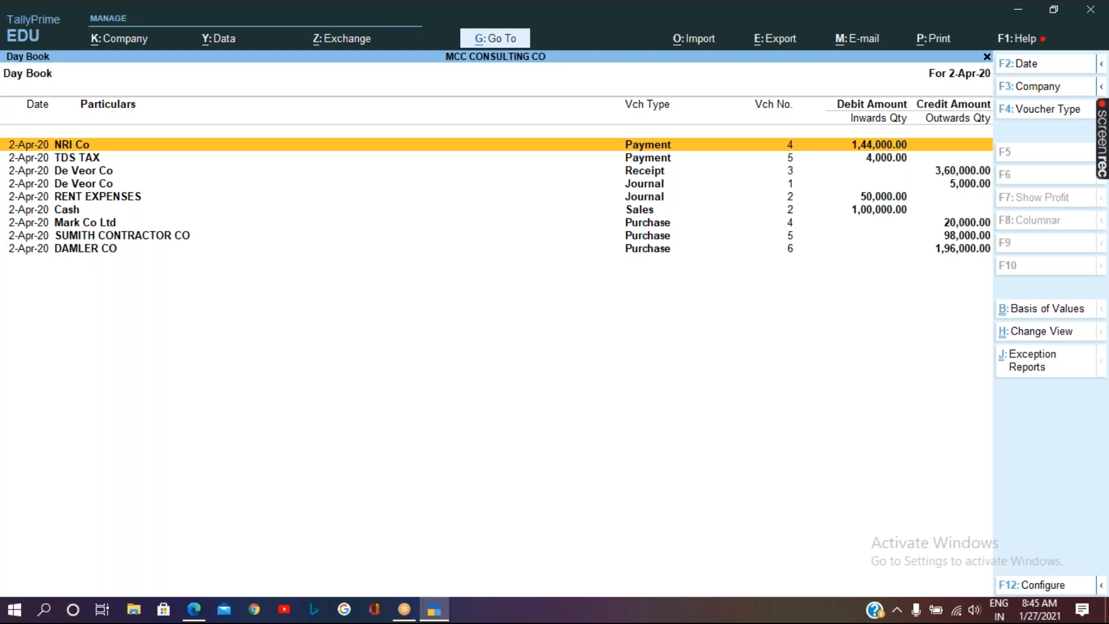
key("Escape")
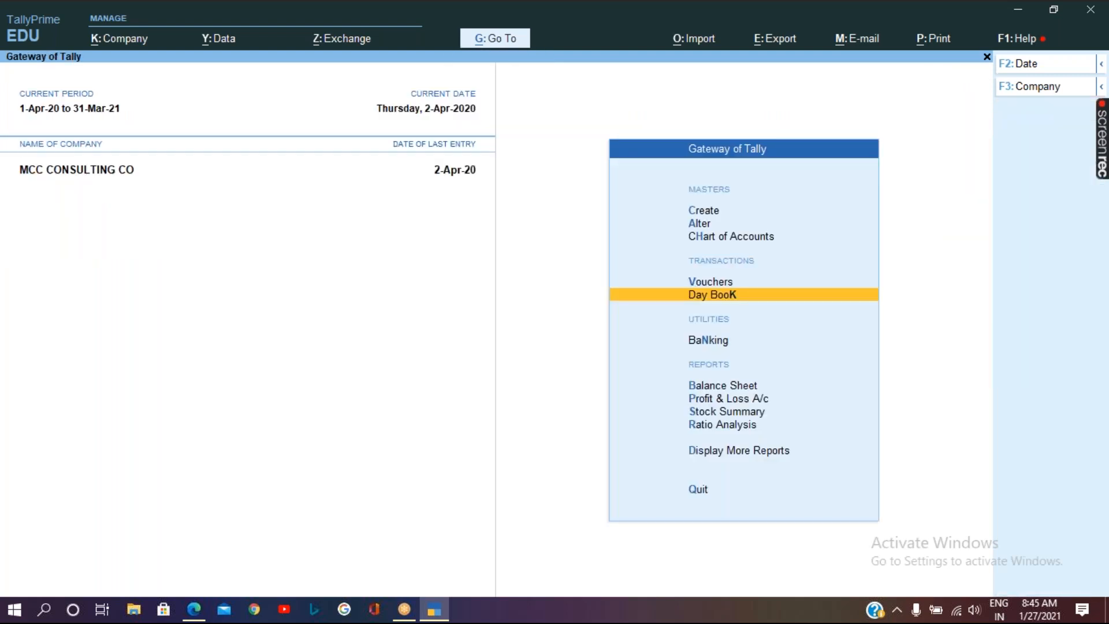
Review the Stat Payment autofill and its TDS tax type in a new payment voucher, and leave without saving it.
key("v")
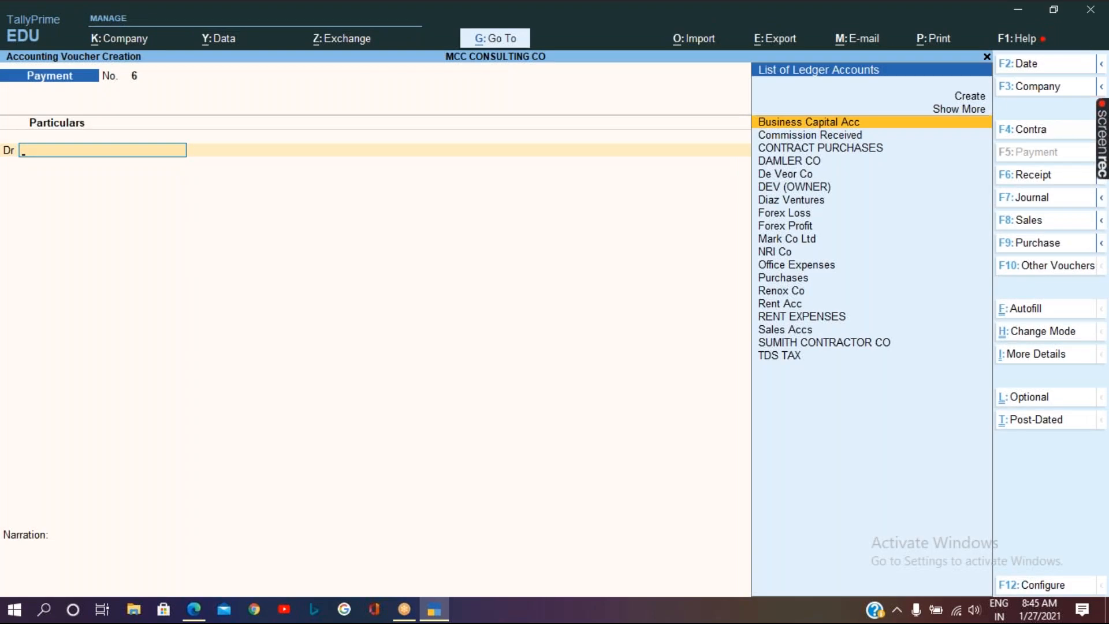
key("ctrl+e")
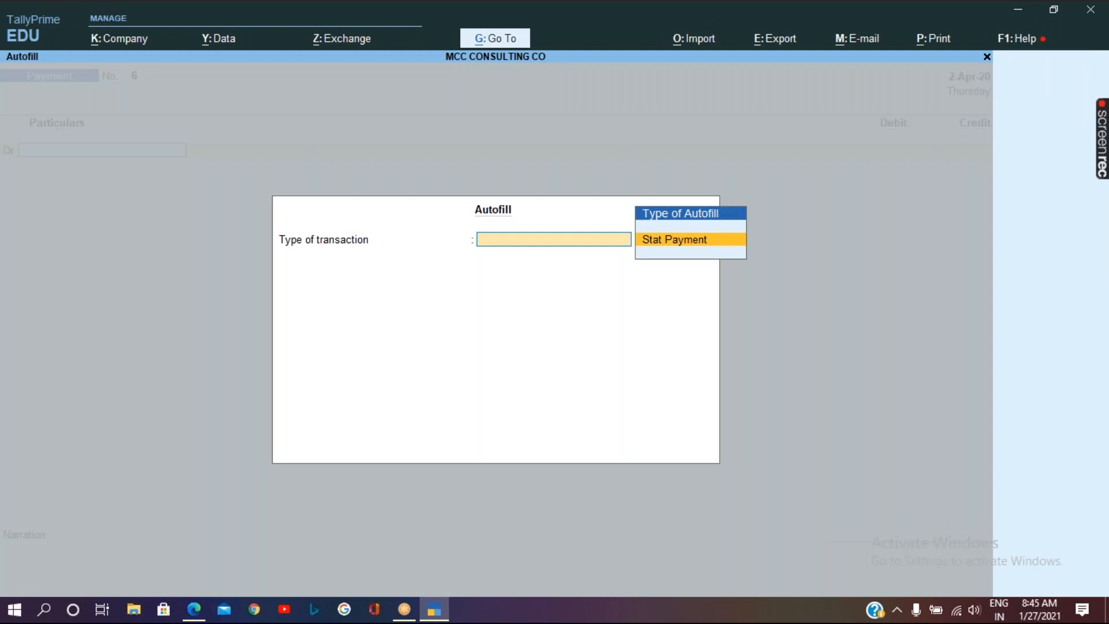
key("Return")
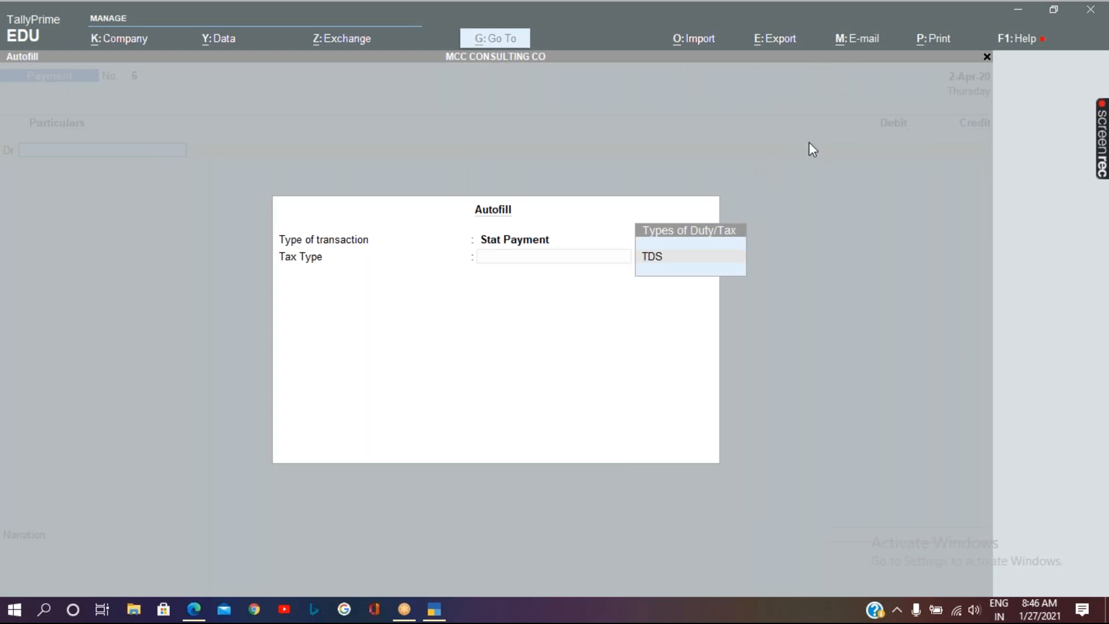
left_click(719, 118)
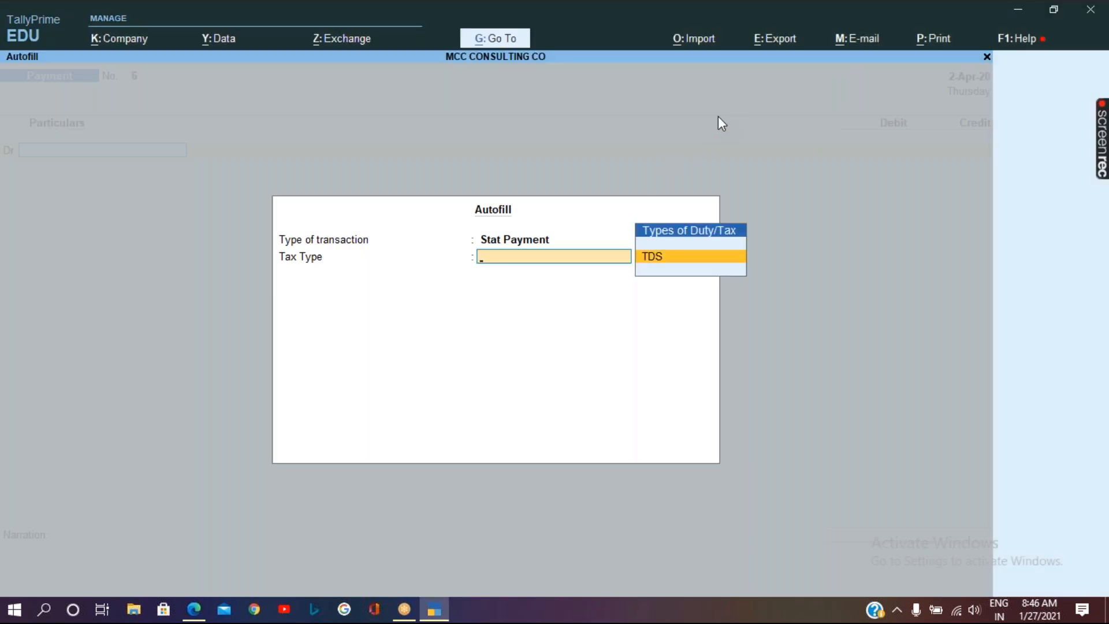
key("Escape")
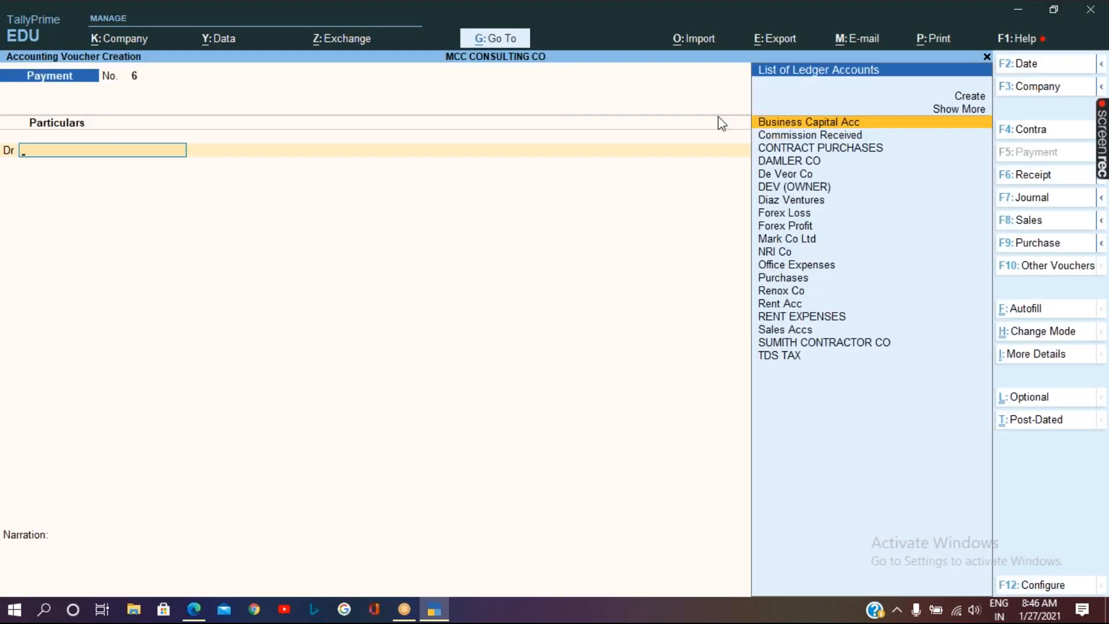
key("Escape")
key("y")
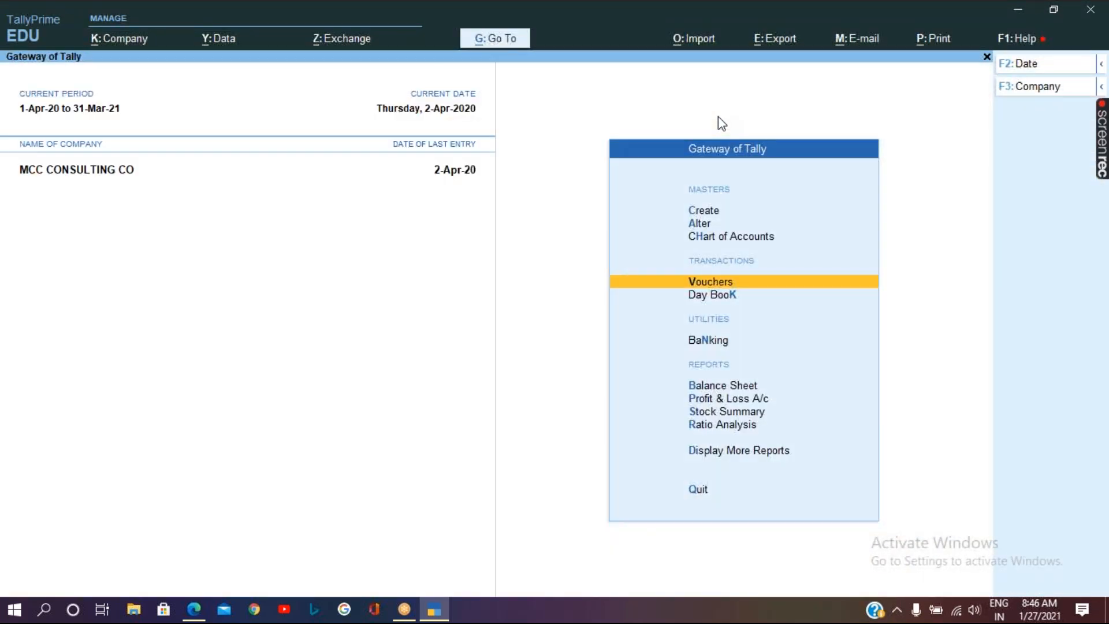
Review the deduction and payment details in the Form 26Q report, and return to the TDS reports list.
key("d")
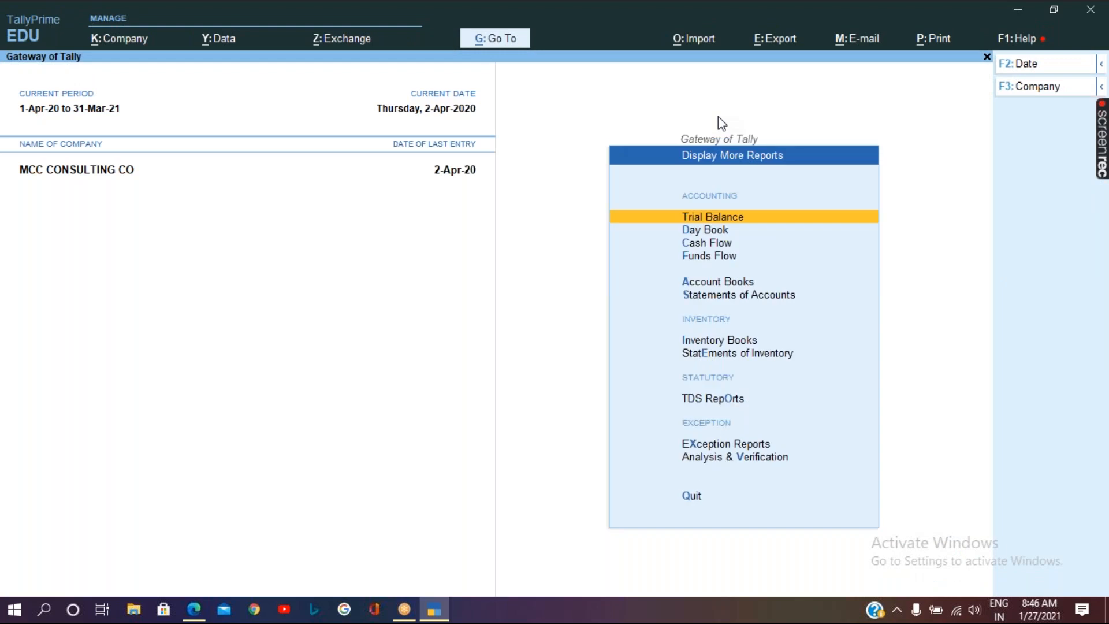
key("o")
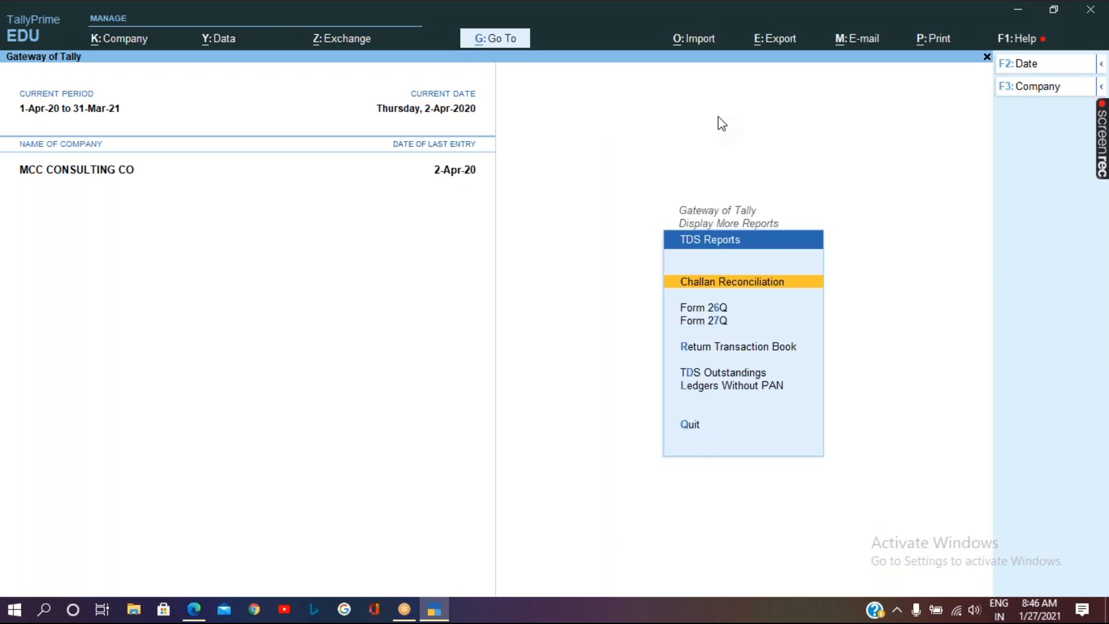
key("Down")
key("Return")
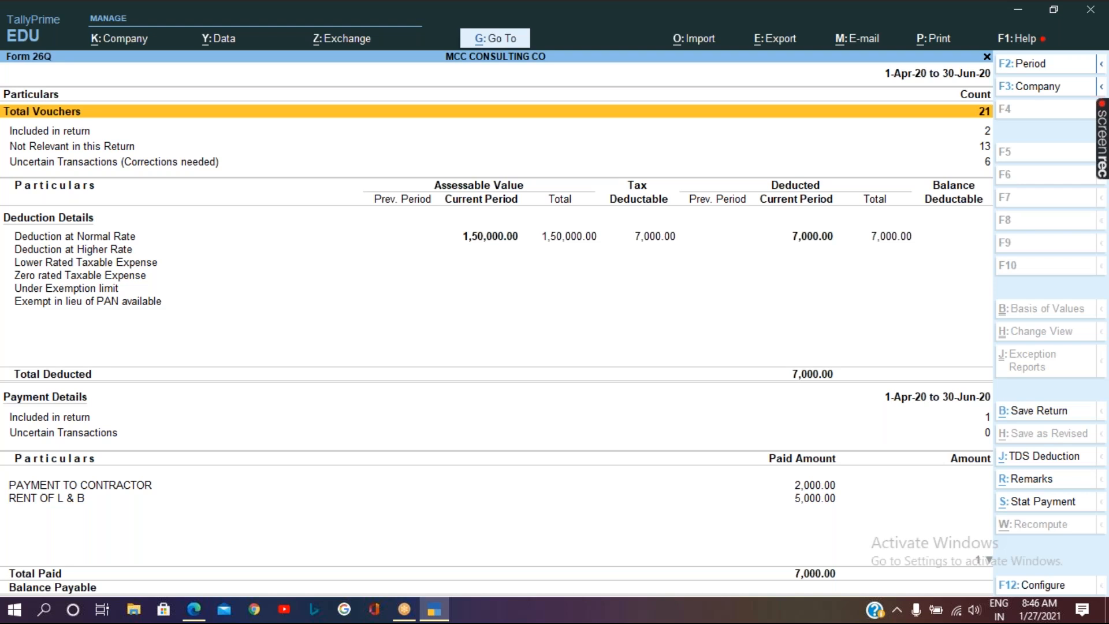
key("Escape")
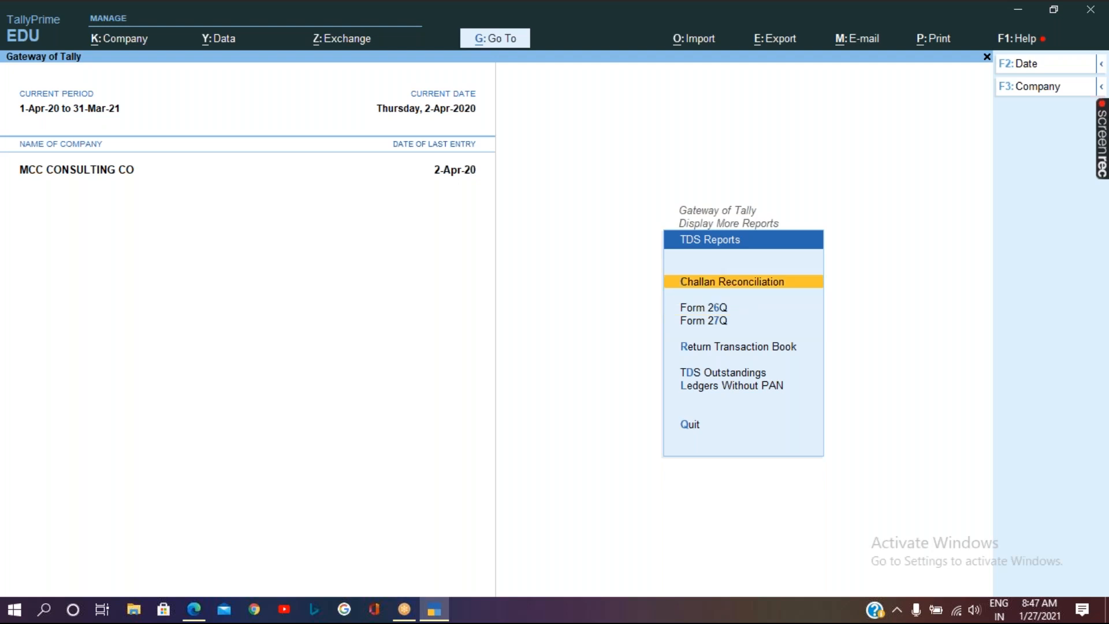
Review the TDS Challan Reconciliation report, including its reconcile and update details options, and leave it.
key("Return")
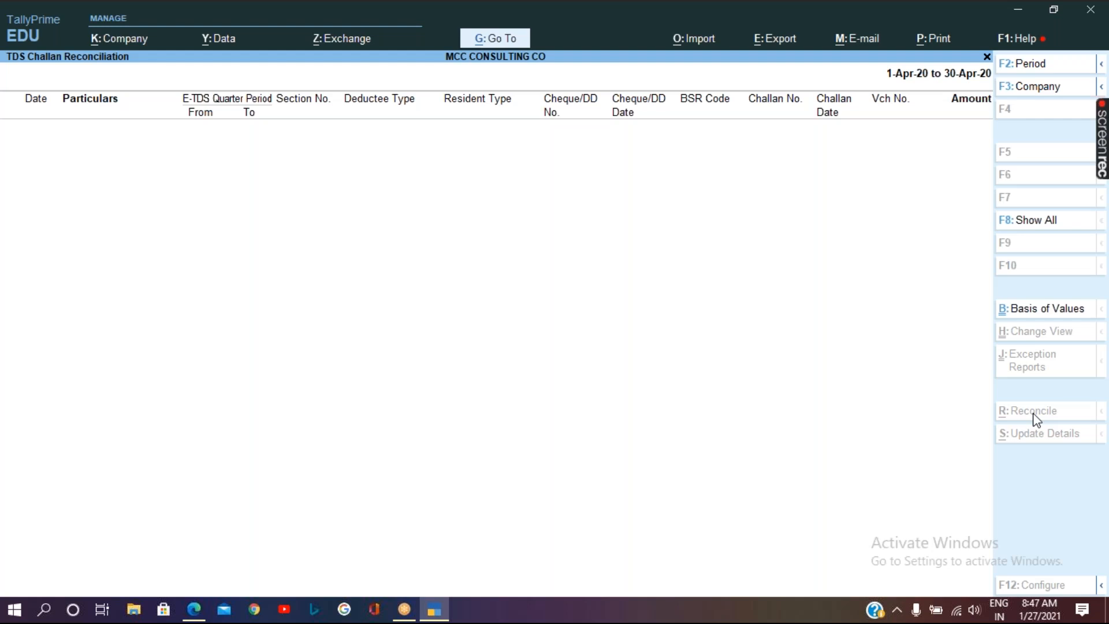
key("Escape")
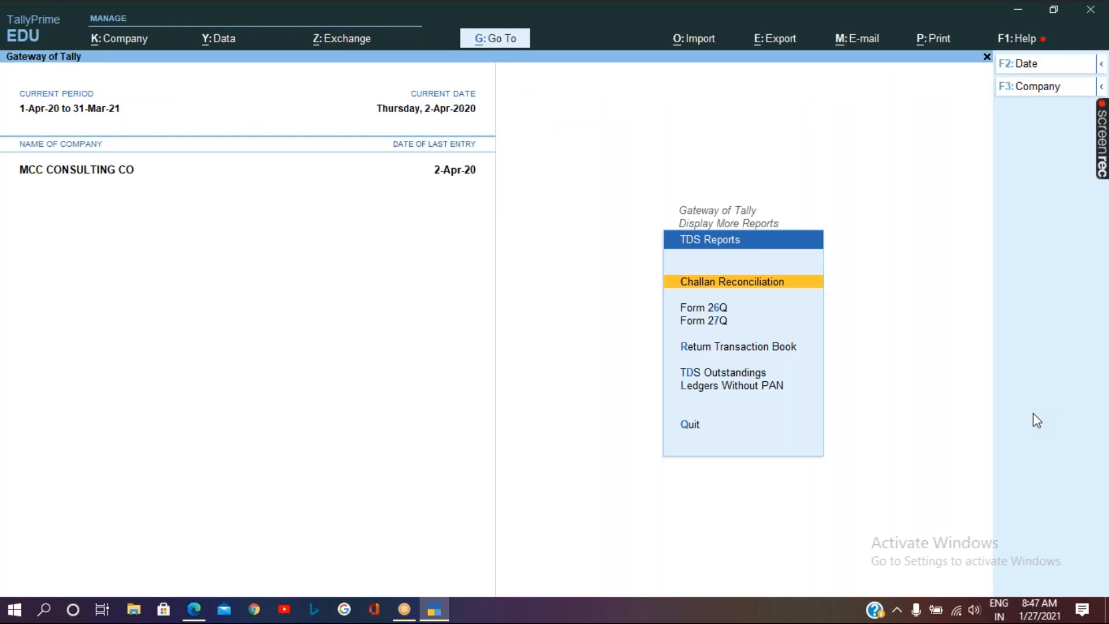
key("Return")
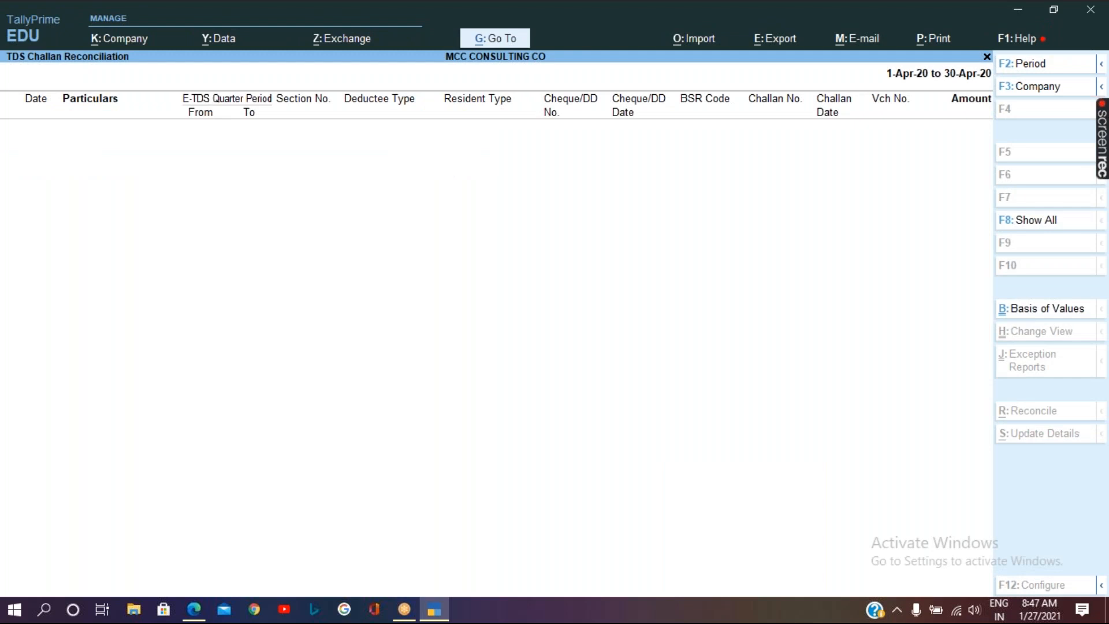
key("Escape")
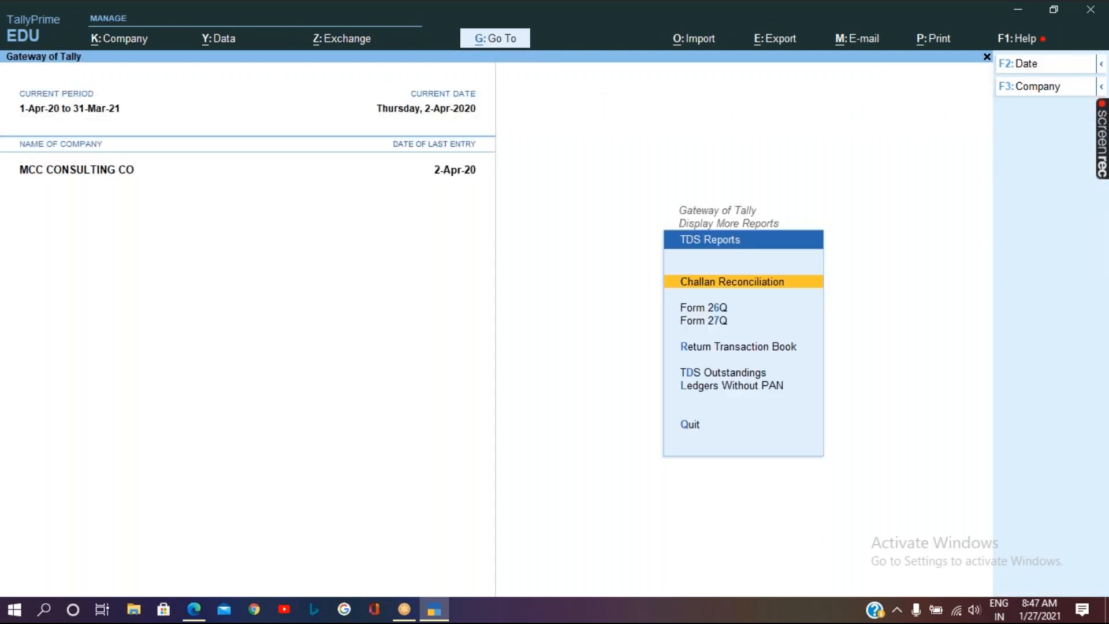
View the Form 26Q return once more and go back to the Gateway of Tally.
key("Down")
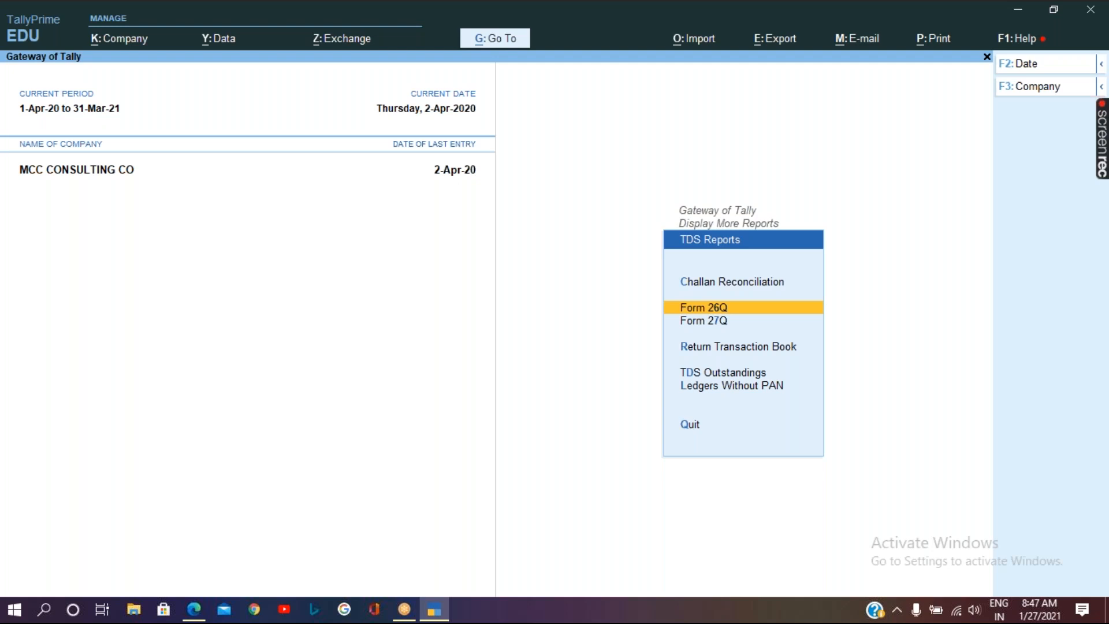
key("Return")
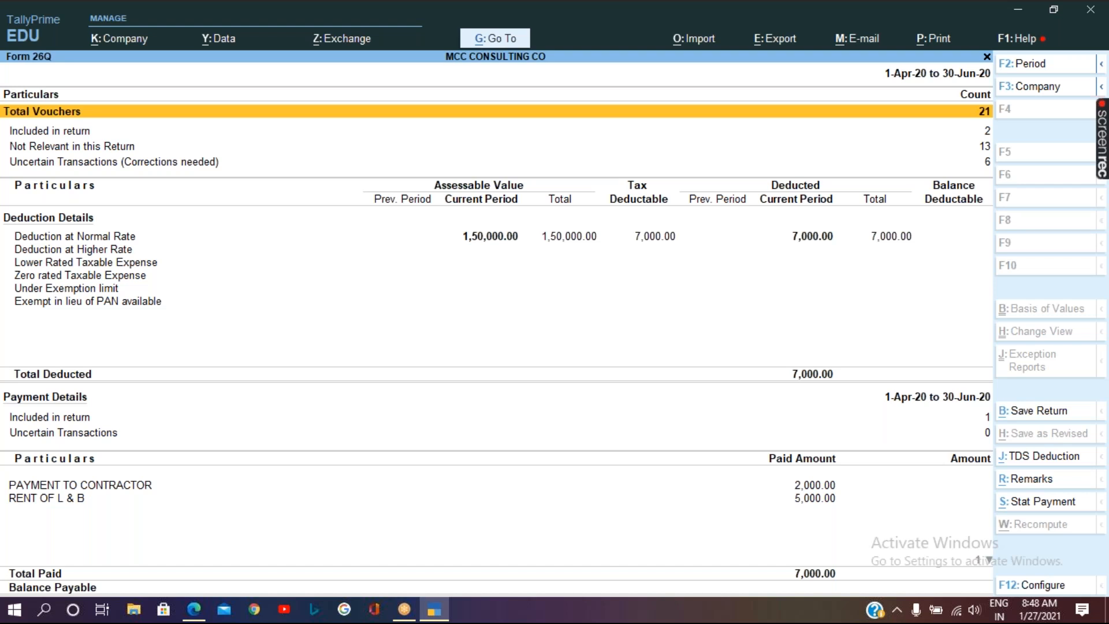
key("Escape")
key("Escape")
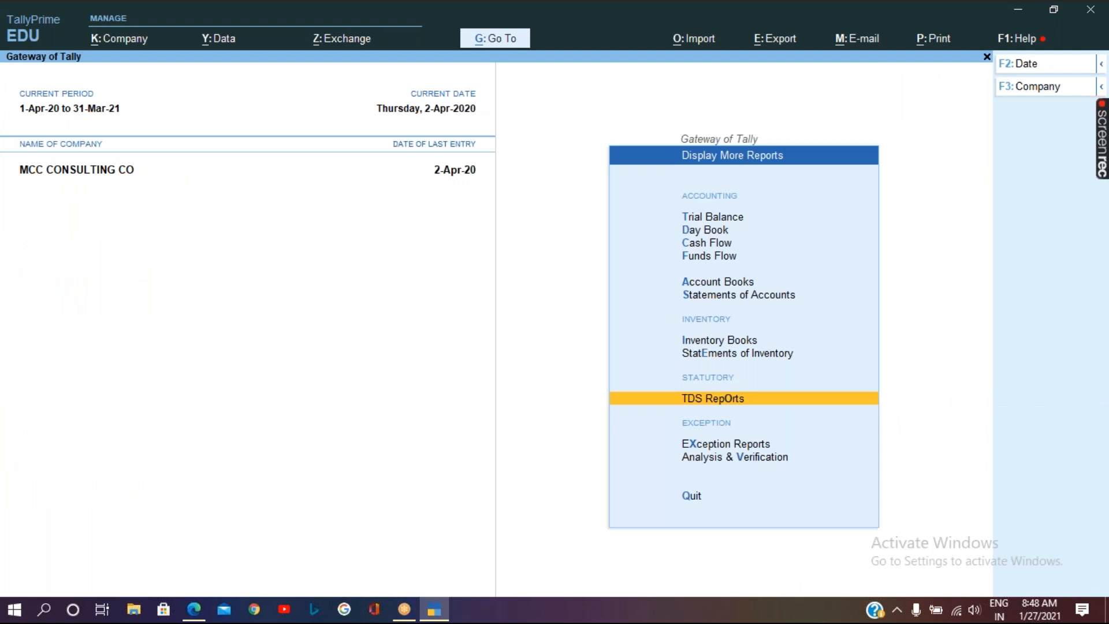
key("Escape")
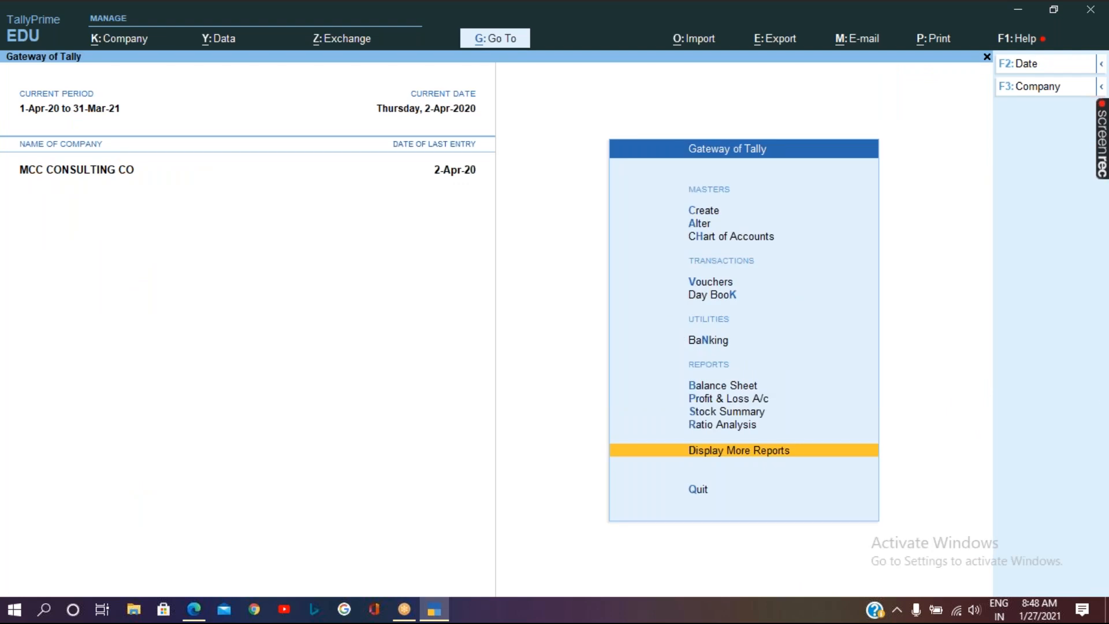
Open the Day Book to list the vouchers for 2-Apr-20.
key("Up")
key("Up")
key("Up")
key("Up")
key("Up")
key("Up")
key("Up")
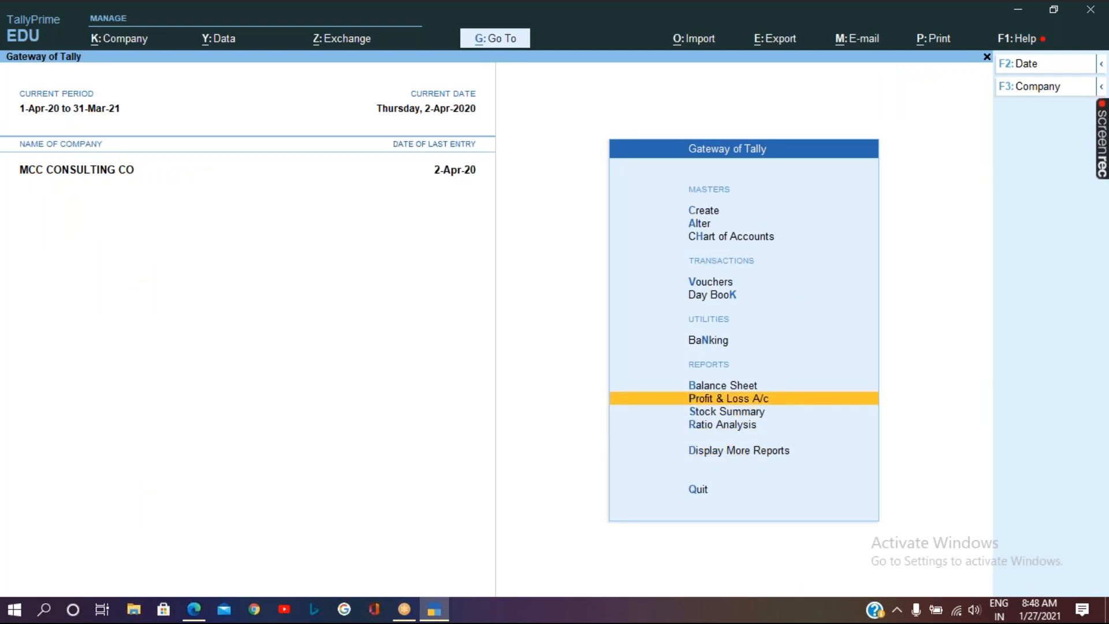
key("Down")
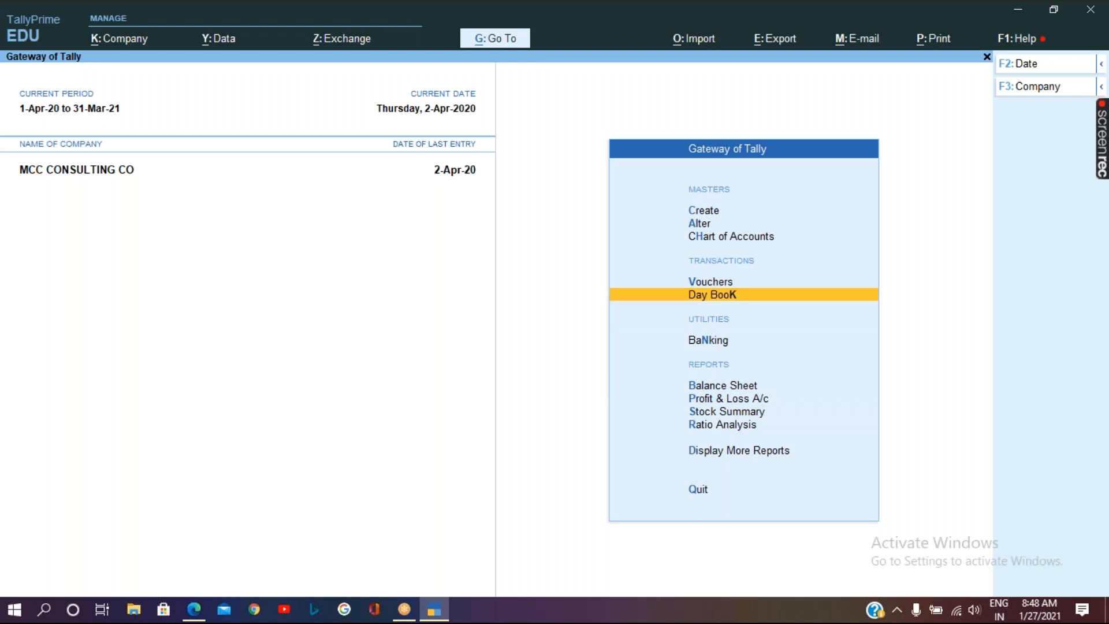
key("Return")
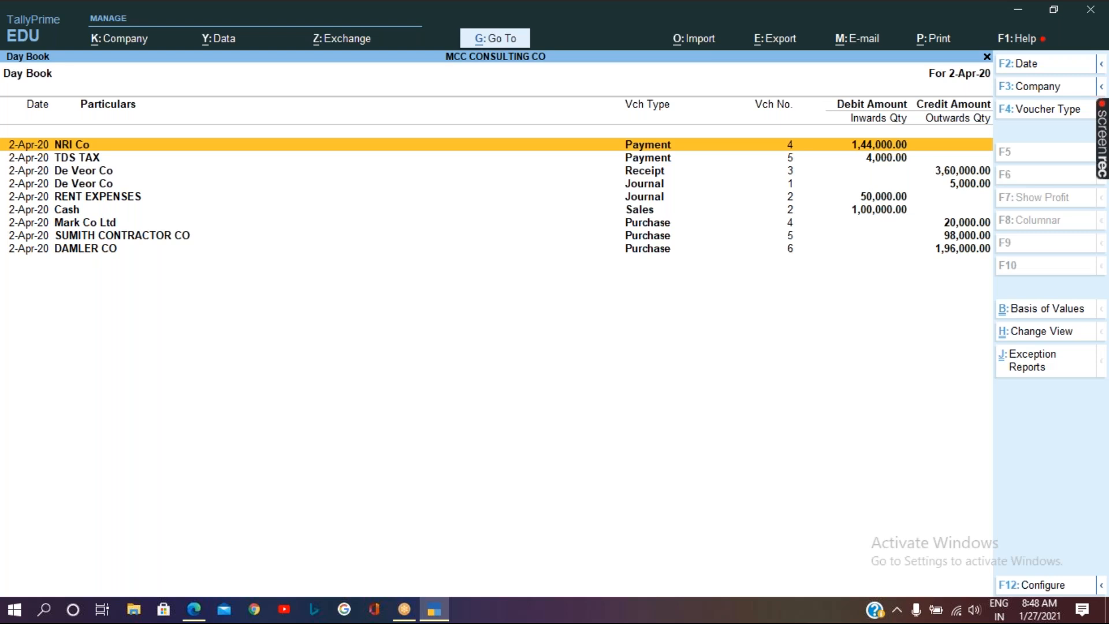
Preview the TDS TAX payment voucher as a TDS challan in an enlarged view, after checking its print configuration.
key("Down")
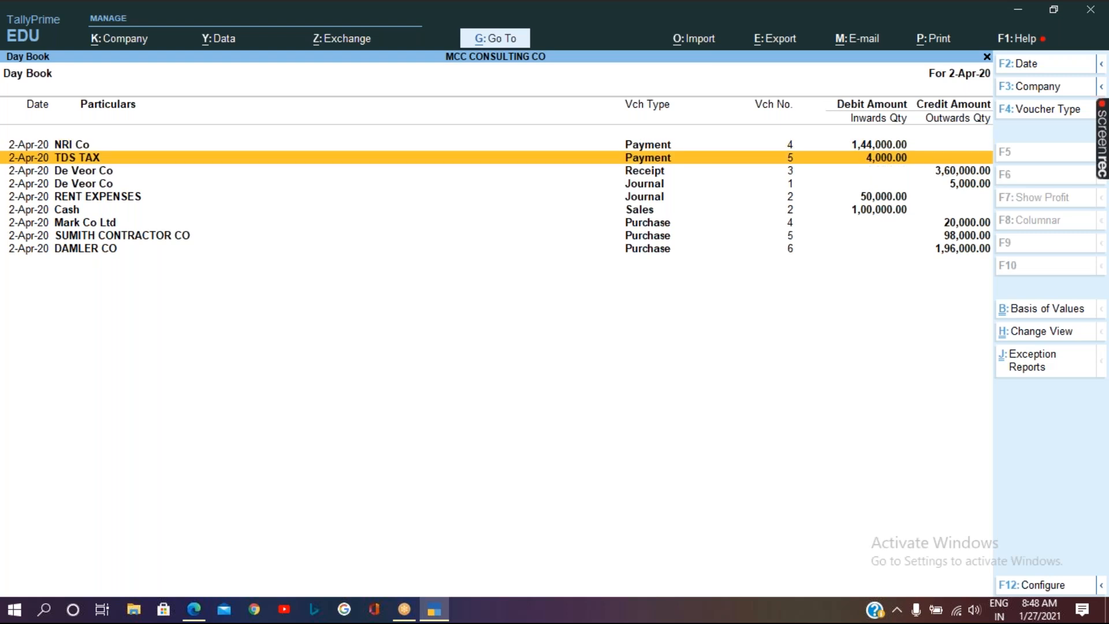
key("Return")
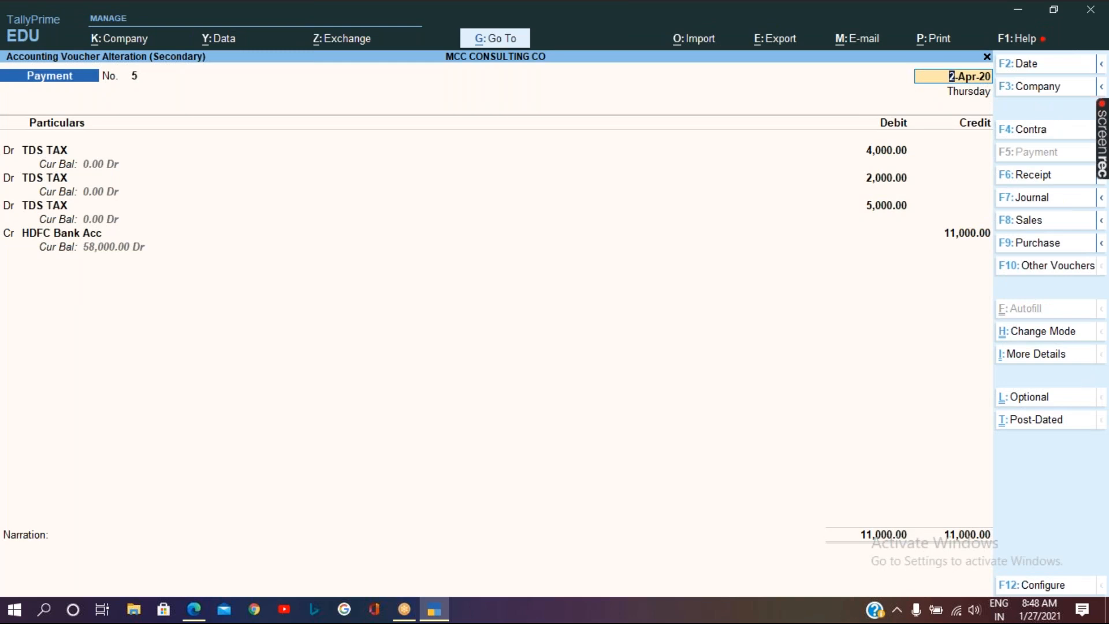
key("ctrl+p")
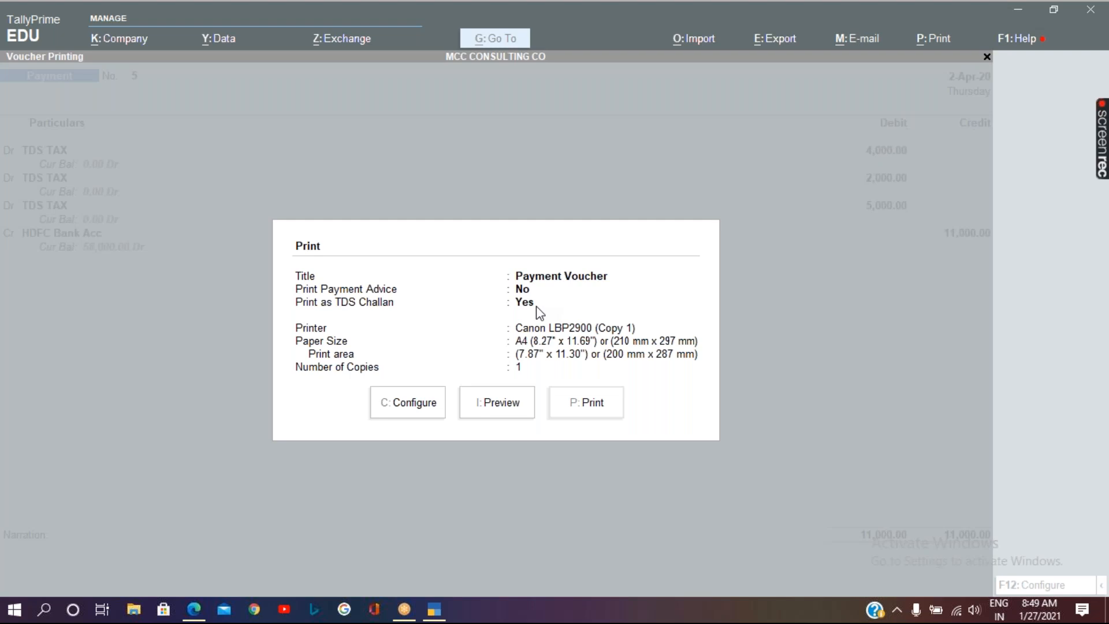
left_click(421, 408)
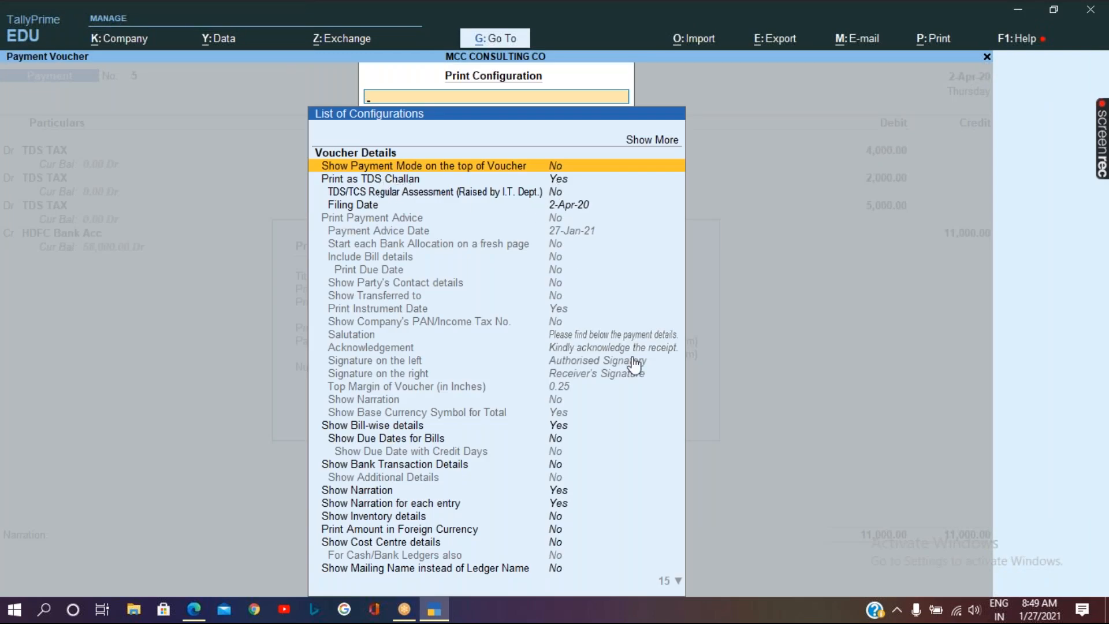
key("Escape")
key("Left")
key("Return")
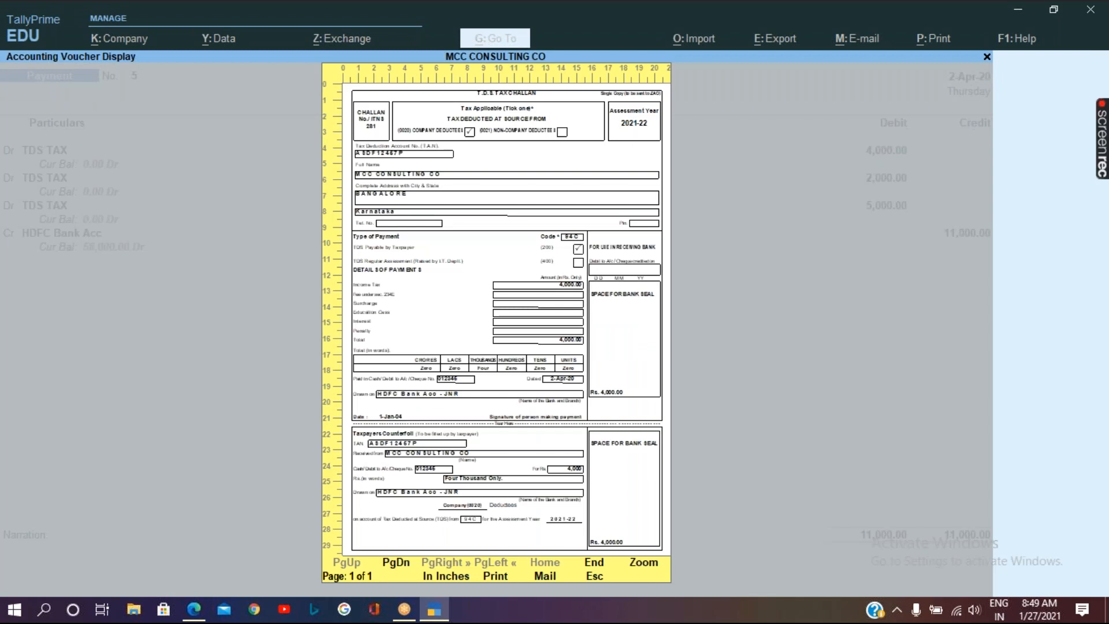
key("alt+z")
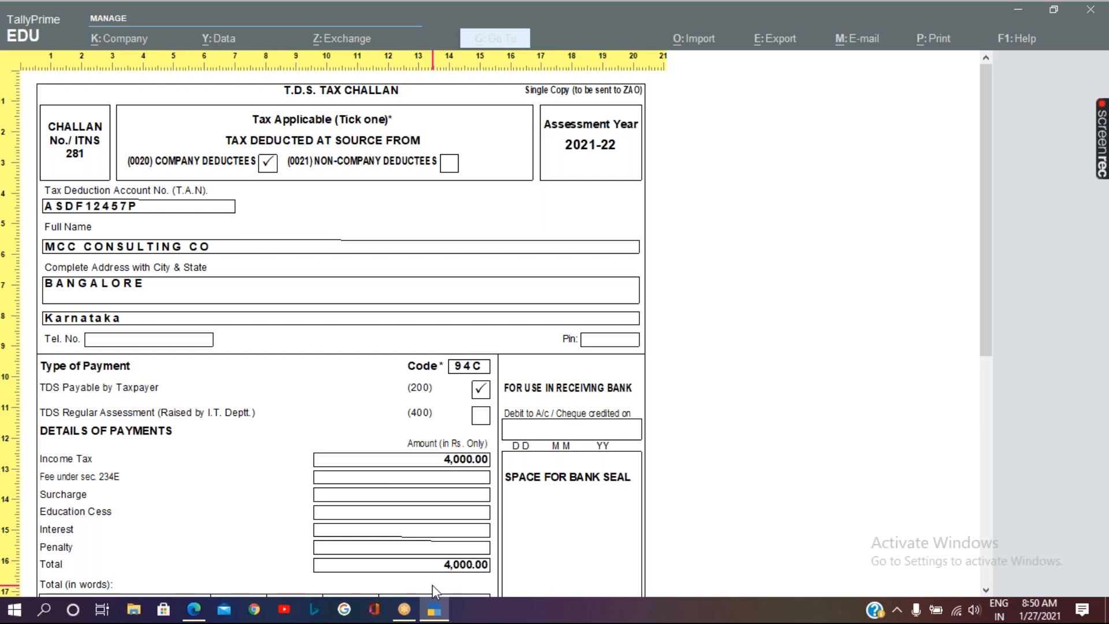
Examine every TDS tax challan in the preview, including the payment details and the taxpayer's counterfoil.
scroll(433, 585, "down", 5)
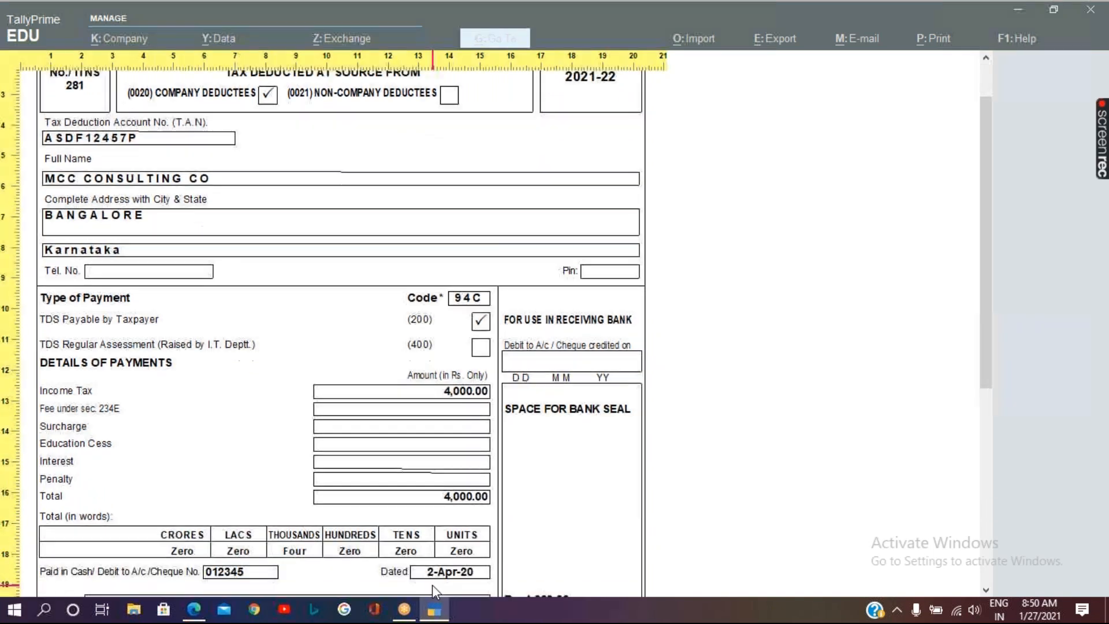
scroll(432, 585, "down", 5)
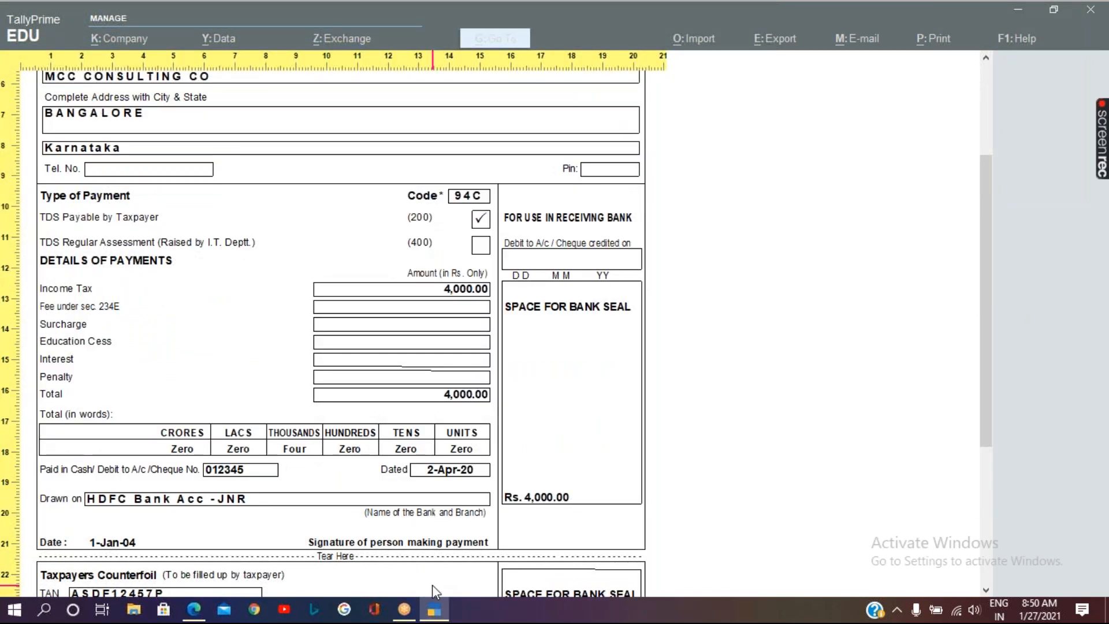
scroll(433, 585, "down", 4)
scroll(432, 584, "down", 4)
scroll(432, 585, "down", 5)
scroll(433, 584, "down", 6)
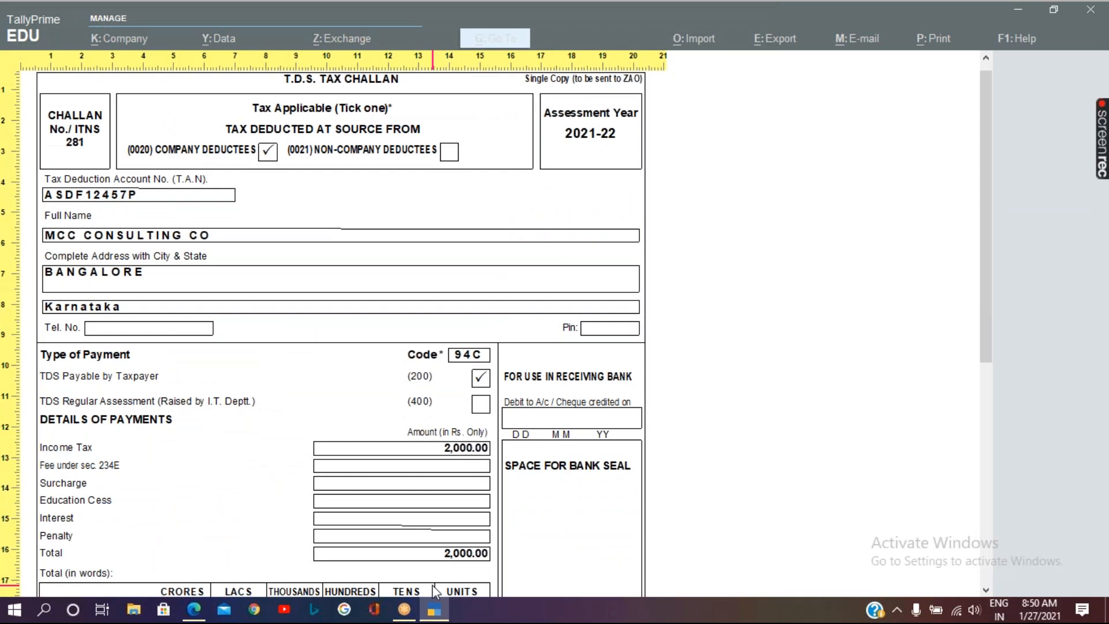
scroll(433, 585, "down", 8)
scroll(433, 585, "down", 3)
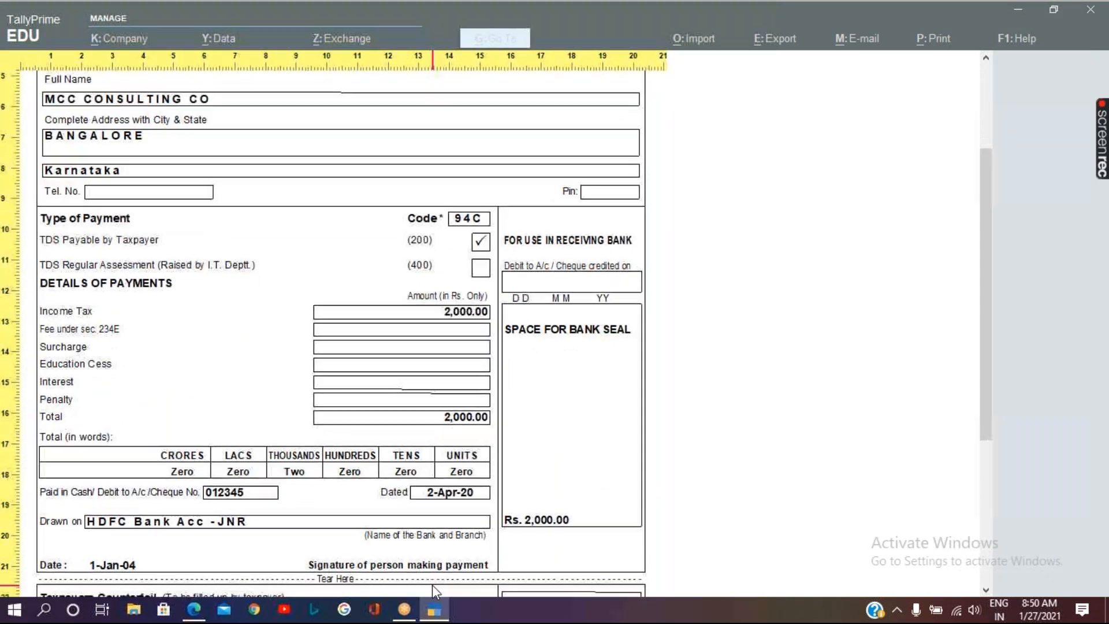
scroll(433, 584, "down", 12)
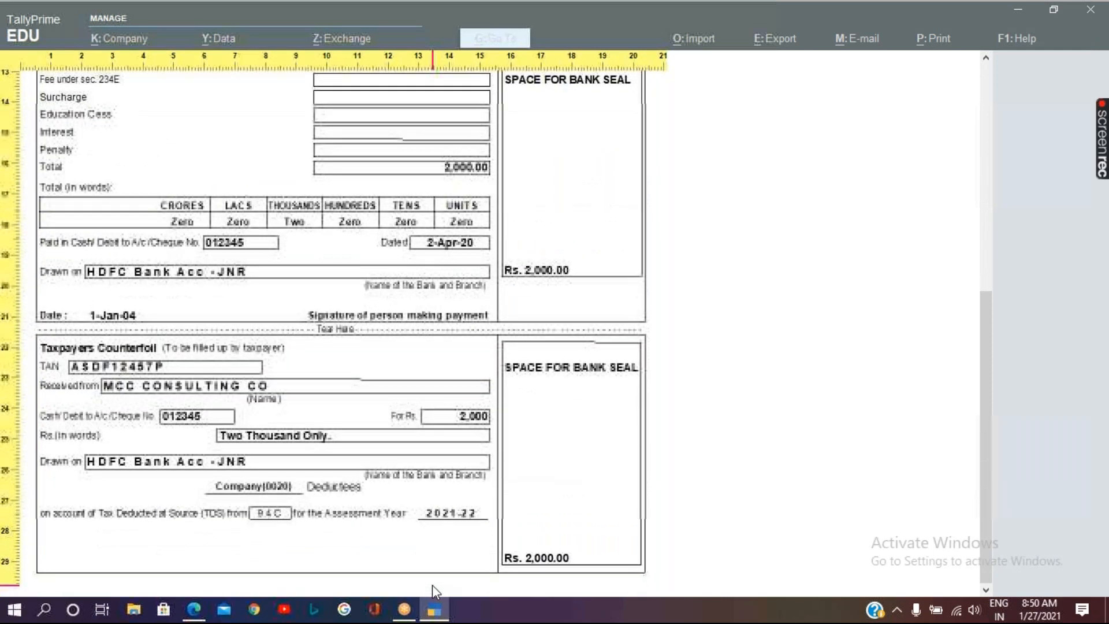
scroll(432, 585, "down", 5)
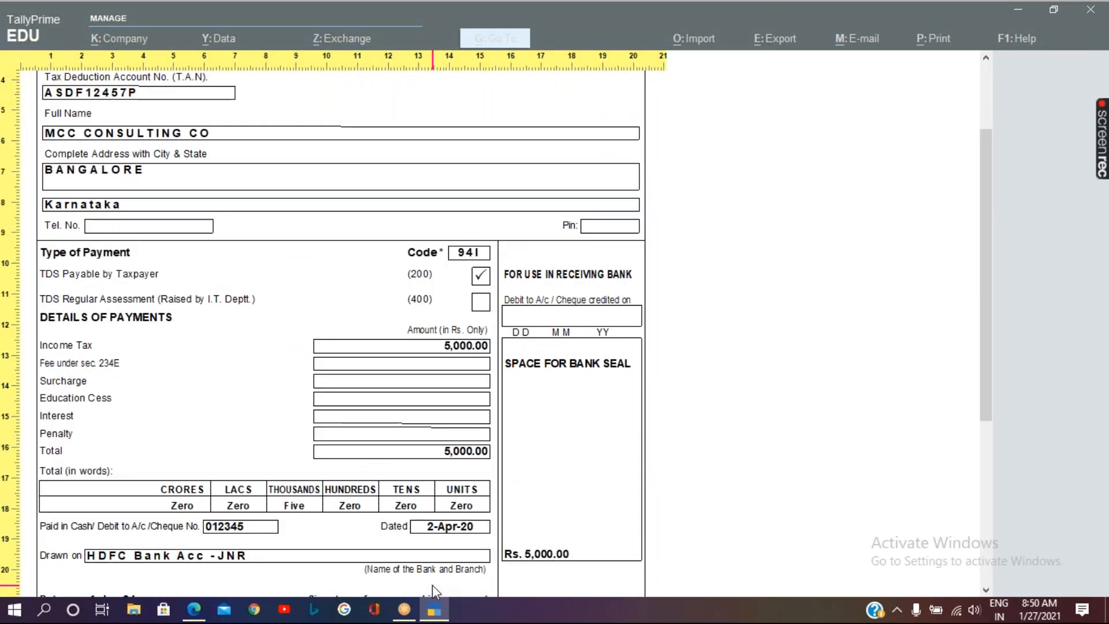
scroll(432, 585, "down", 6)
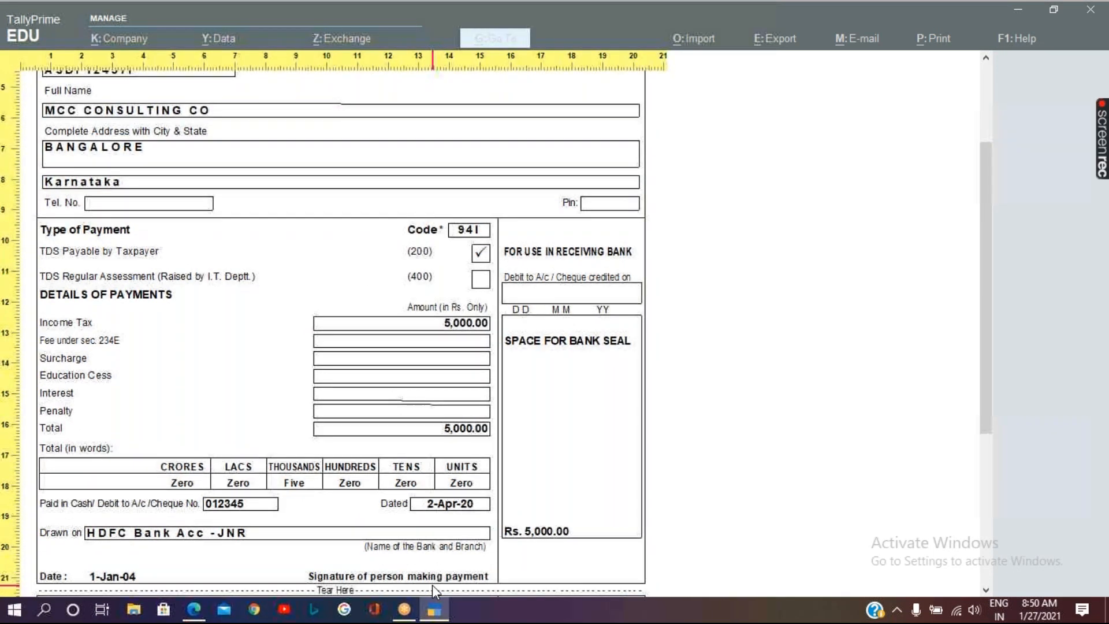
scroll(433, 585, "down", 10)
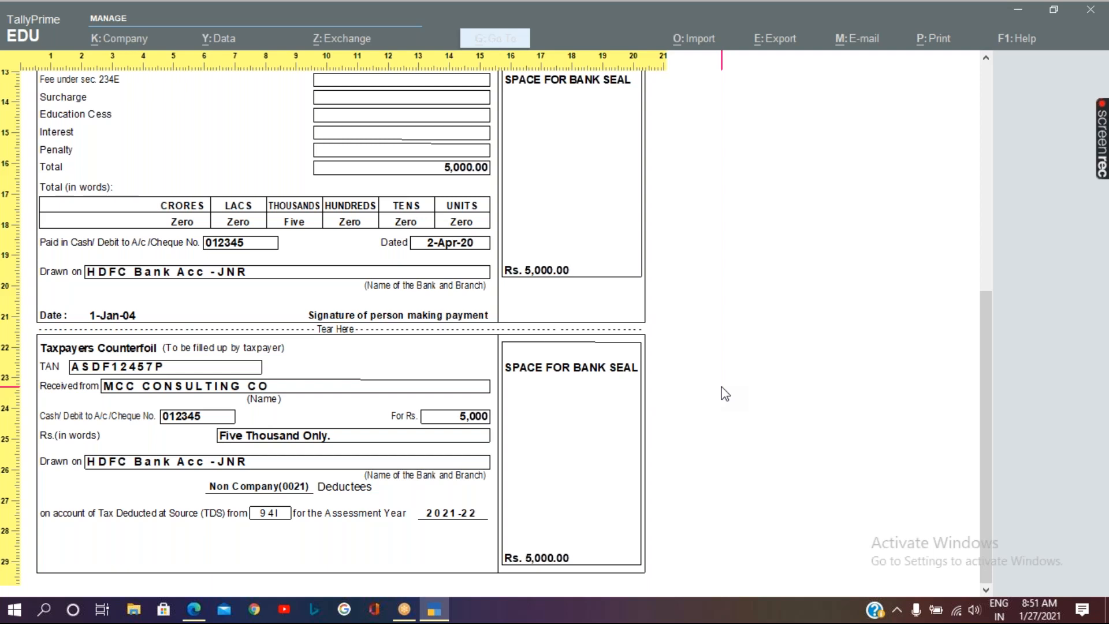
Close the challan preview and the payment voucher without printing, and return to the Gateway of Tally.
key("Escape")
key("Escape")
key("Escape")
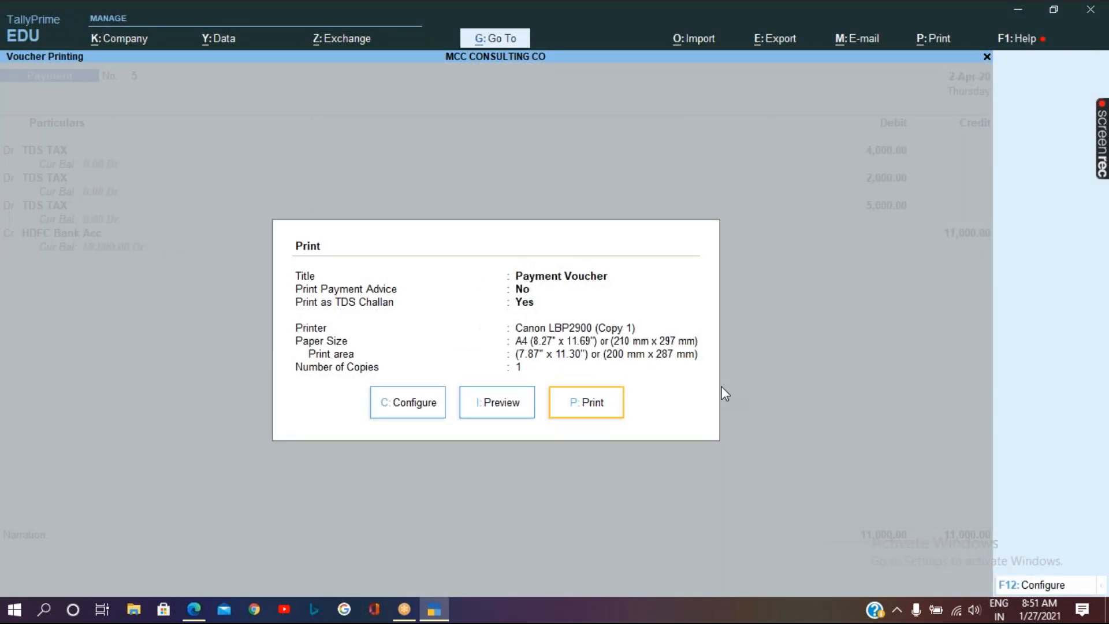
key("Escape")
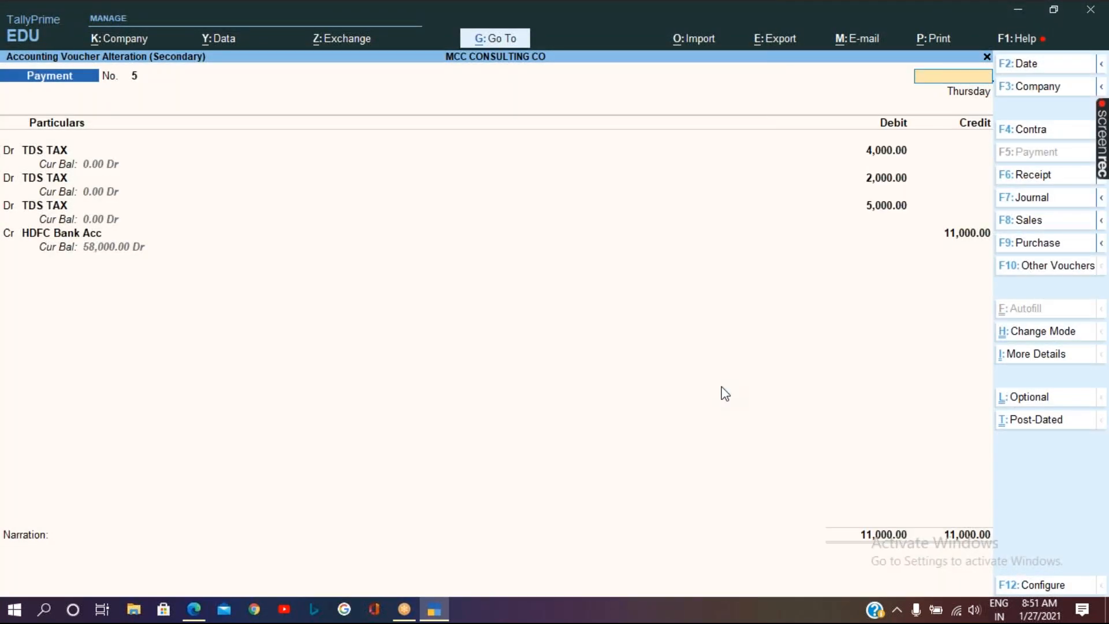
key("Escape")
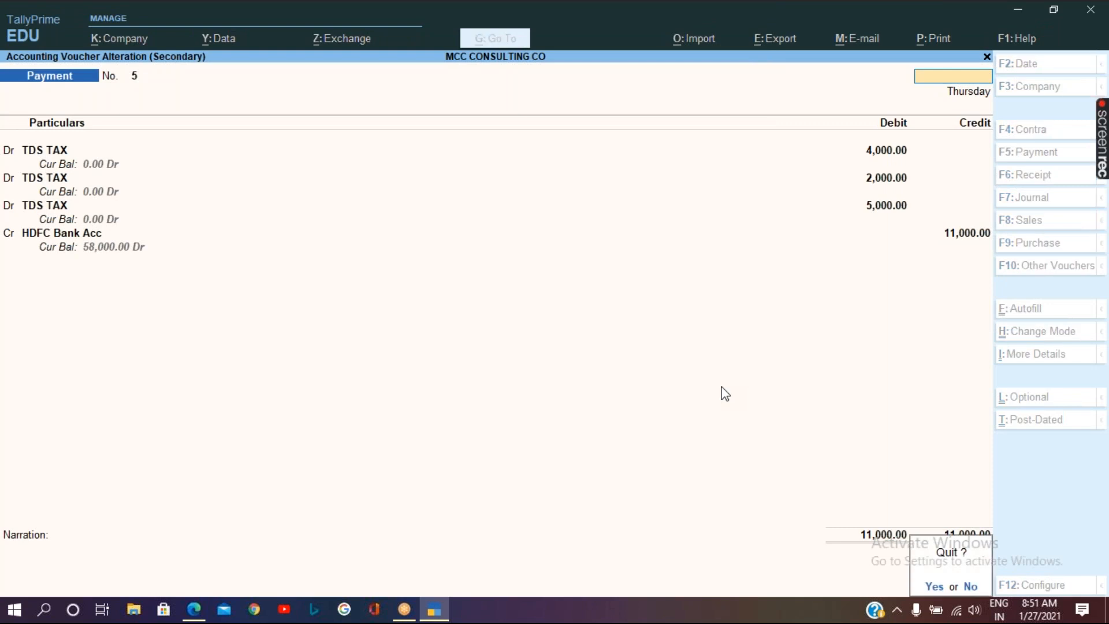
key("Return")
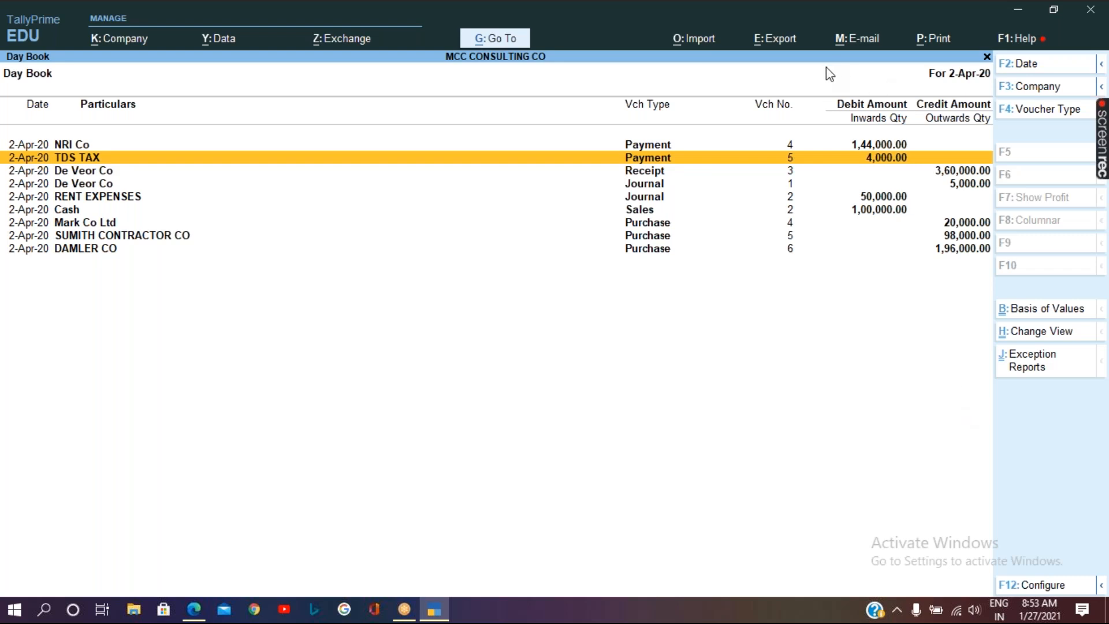
left_click(506, 397)
key("Escape")
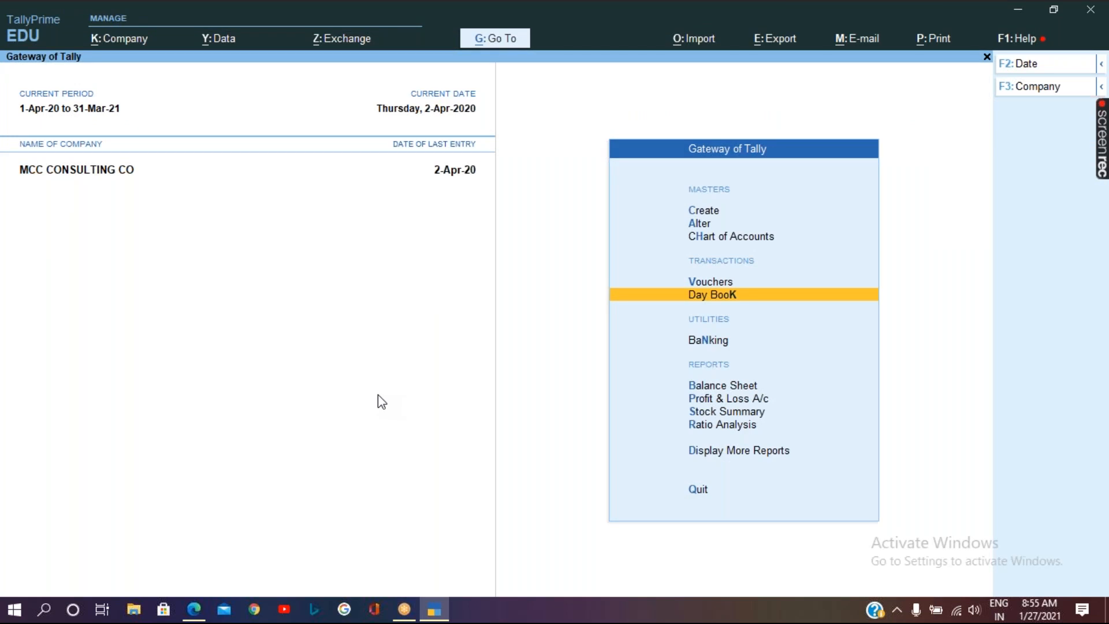
Open the list of masters for creation and review the accounting and inventory master types.
key("Up")
key("Up")
key("Up")
key("Up")
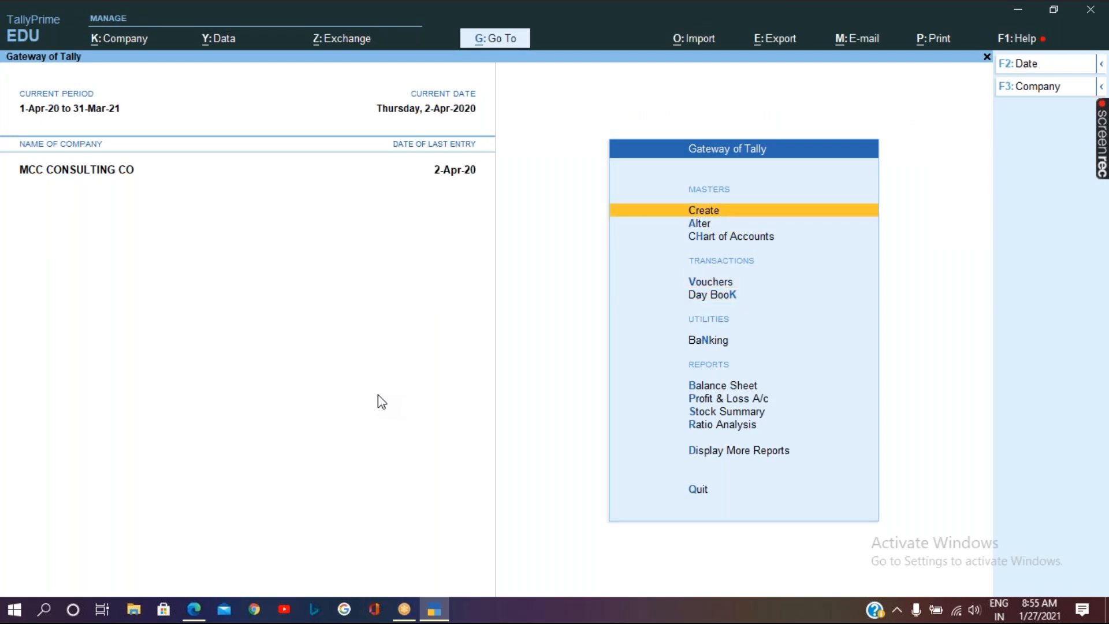
key("Return")
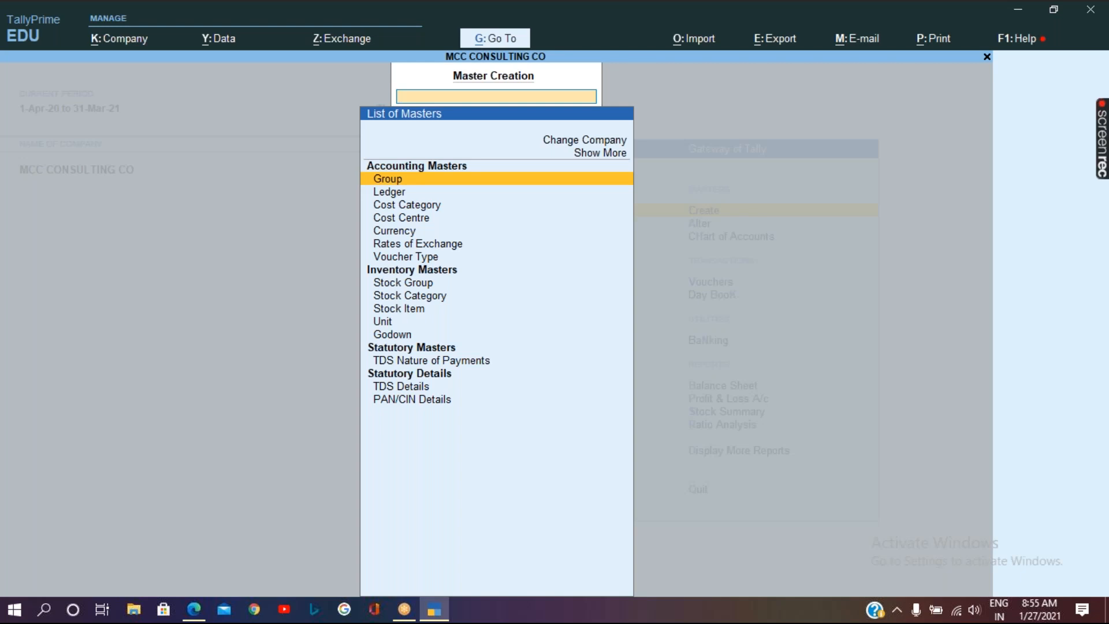
key("Down")
key("Down")
key("Down")
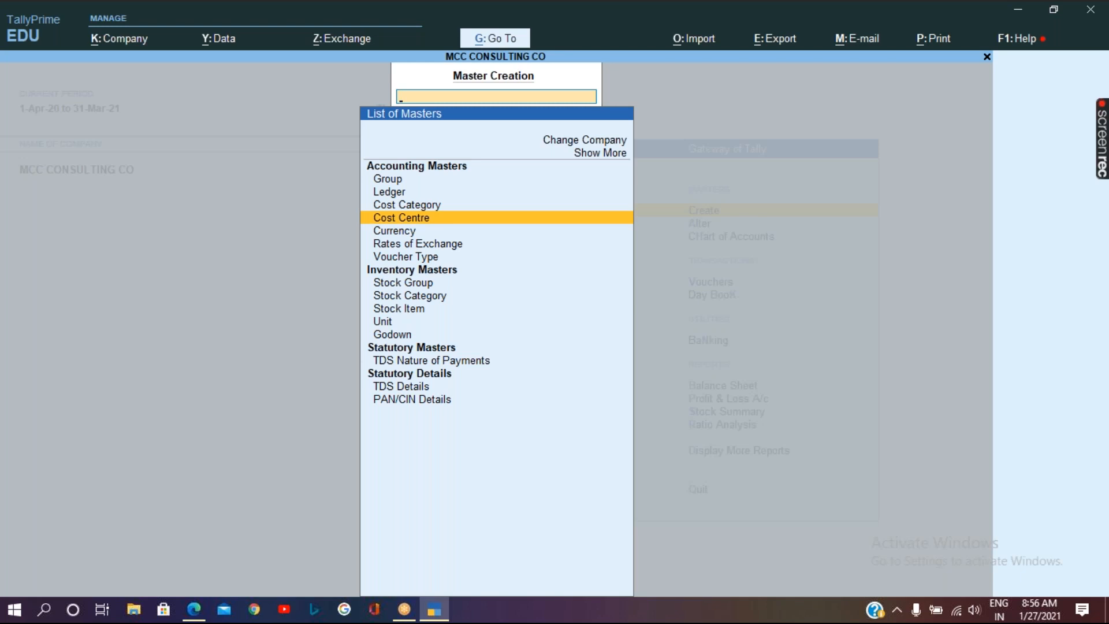
key("Down")
key("Down")
key("Down")
key("Down")
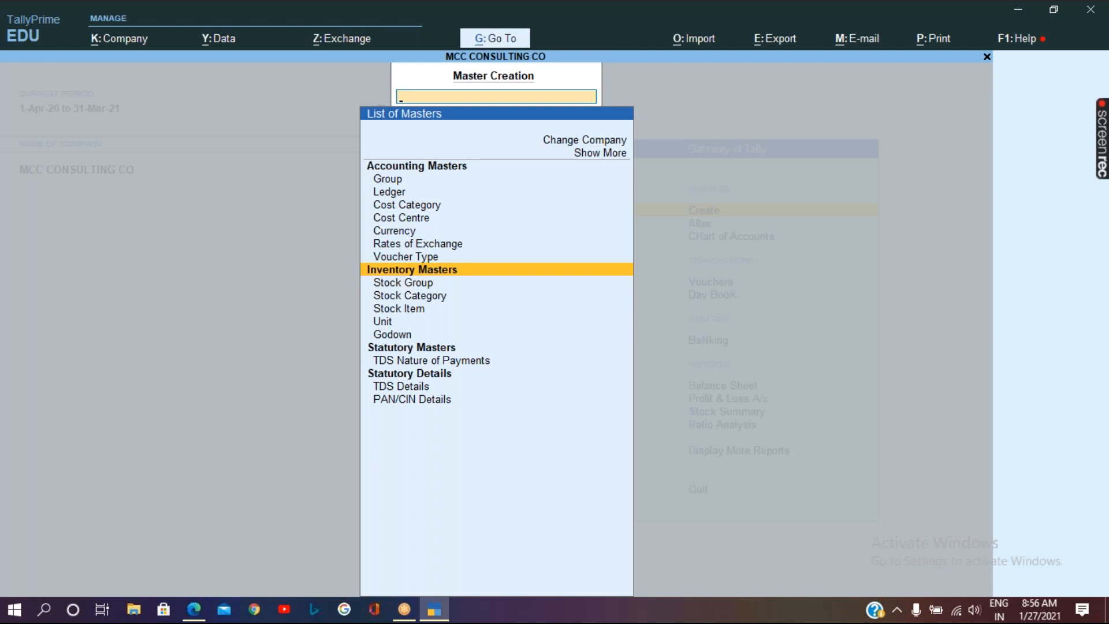
key("Down")
key("Down")
key("Down")
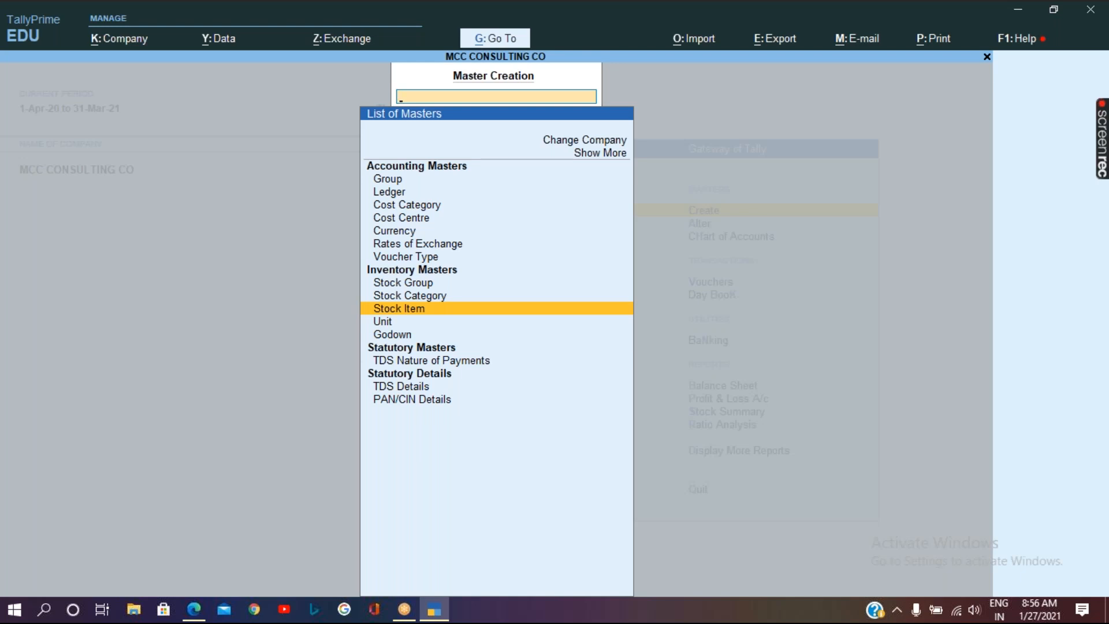
Create a stock group named Mobiles under Primary, with adding item quantities set to No.
key("Up")
key("Up")
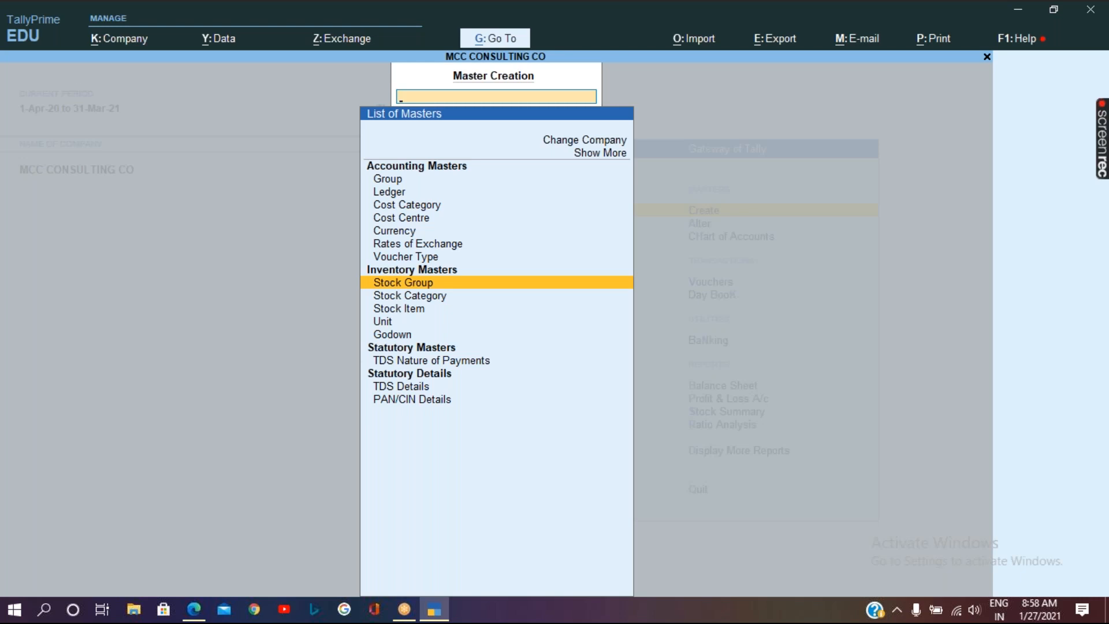
key("Return")
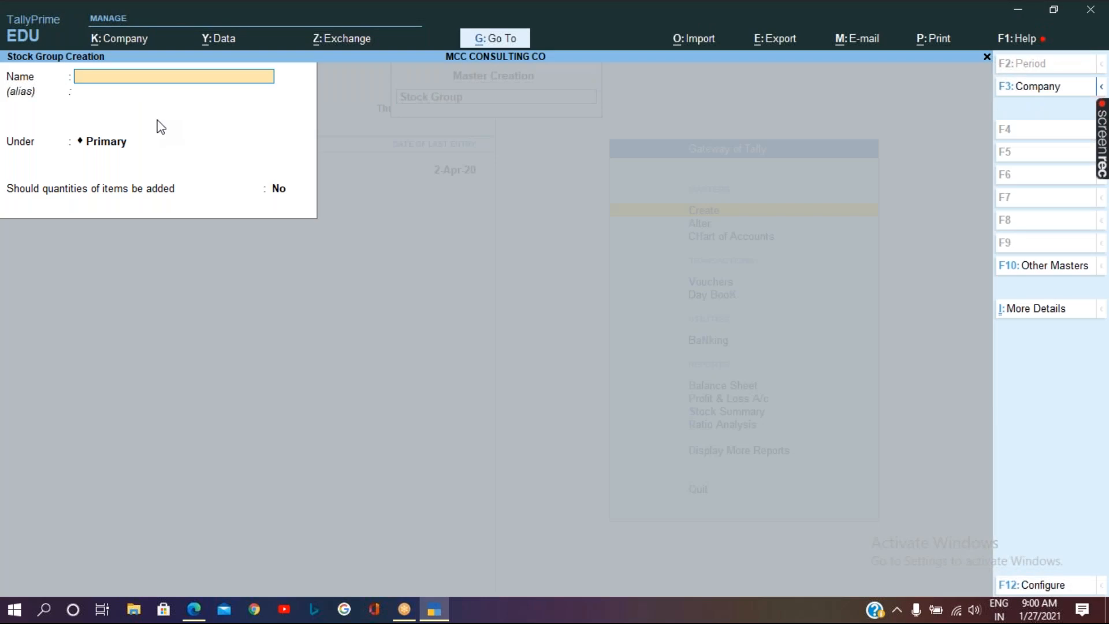
type("Mobiles")
key("Return")
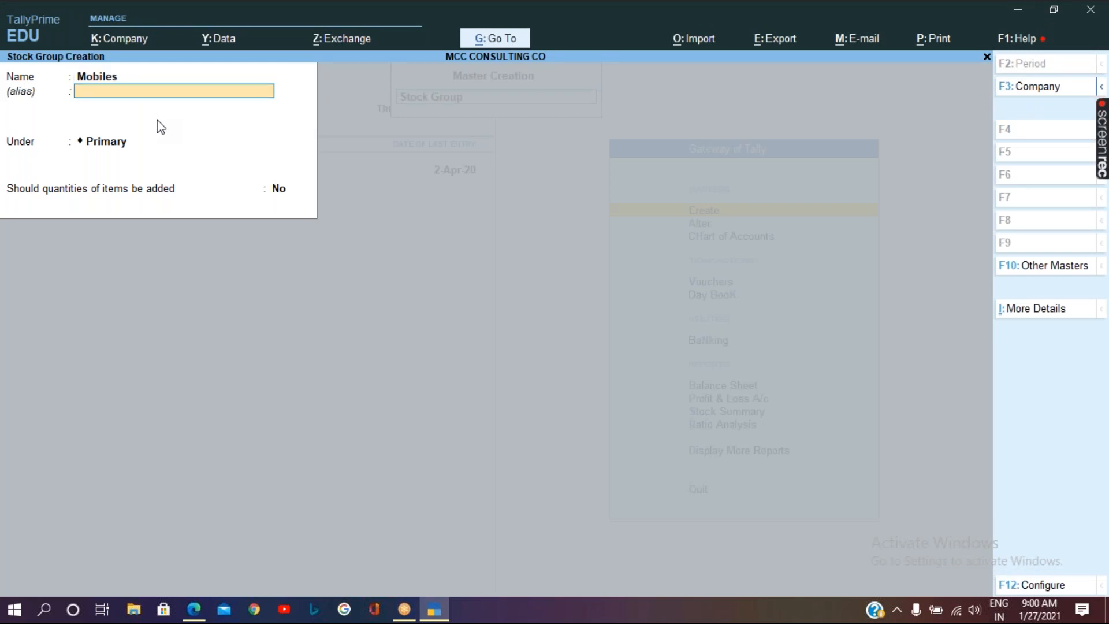
key("Return")
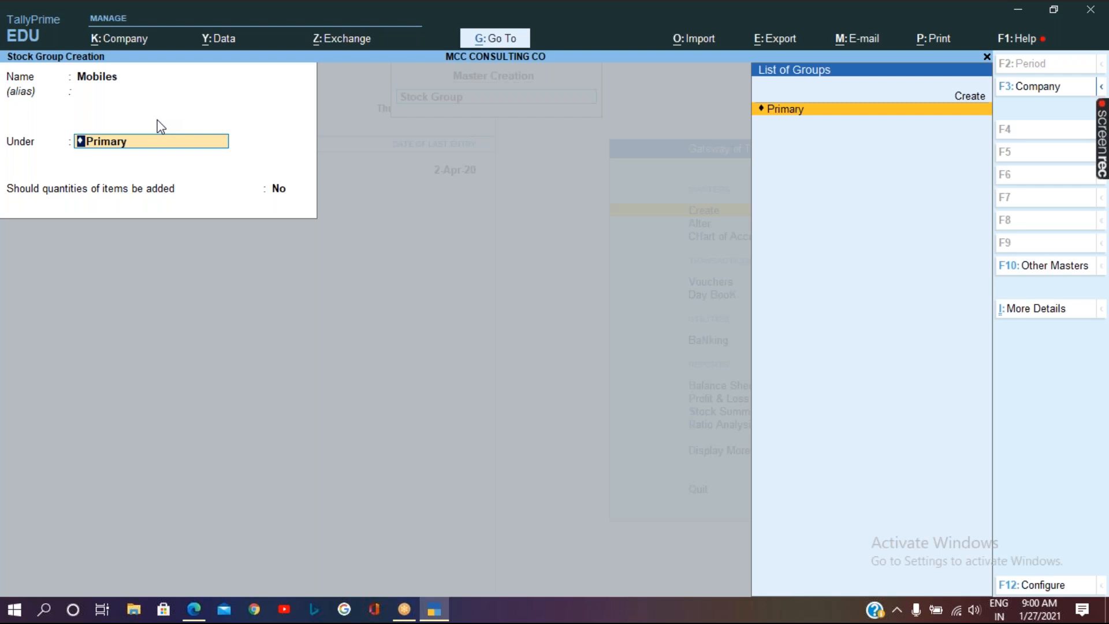
key("Return")
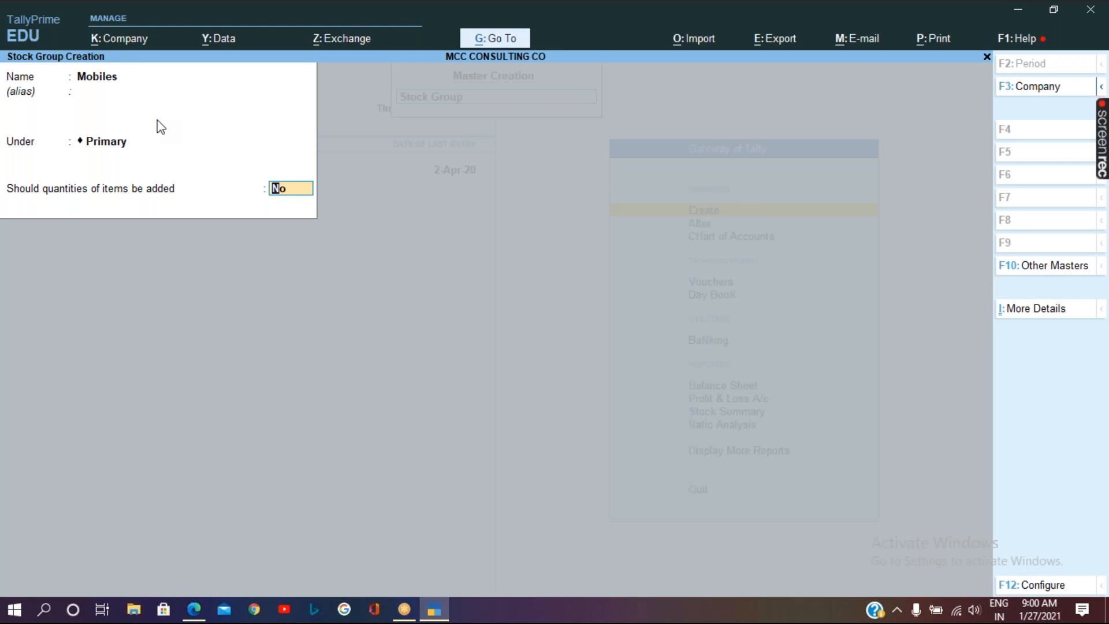
key("Return")
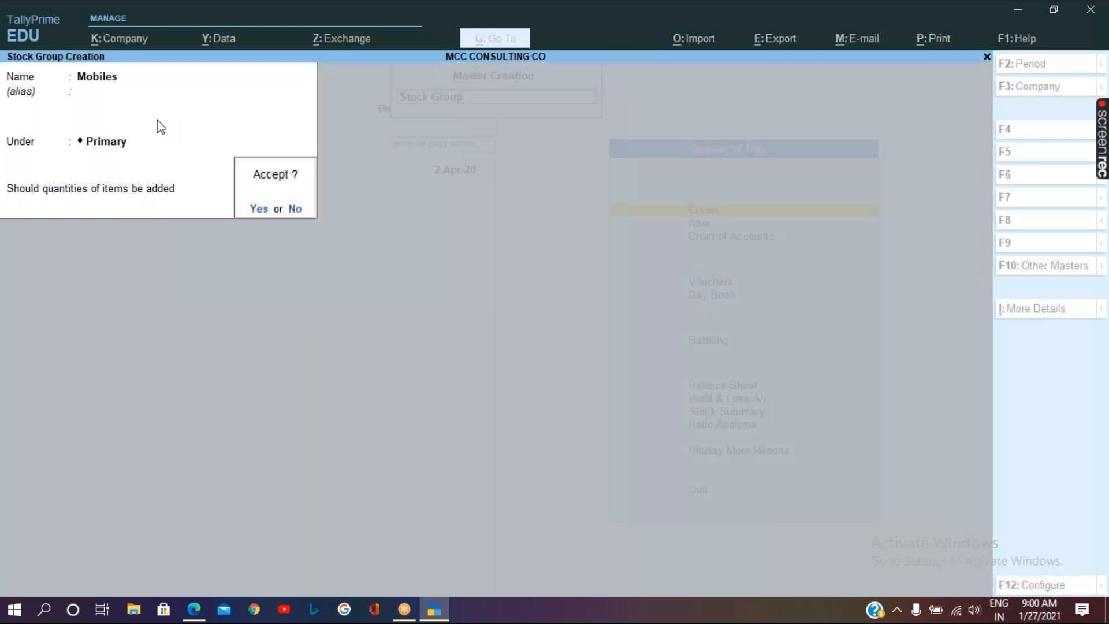
key("Return")
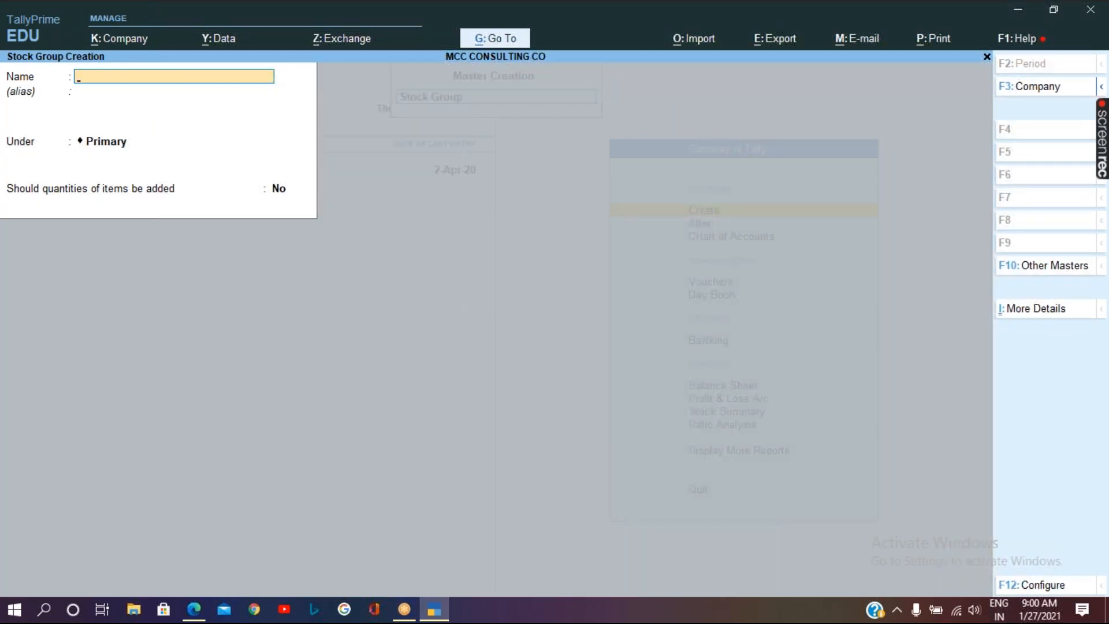
Create a second stock group named Furniture under Primary, with adding item quantities set to No.
type("Furniture")
key("Return")
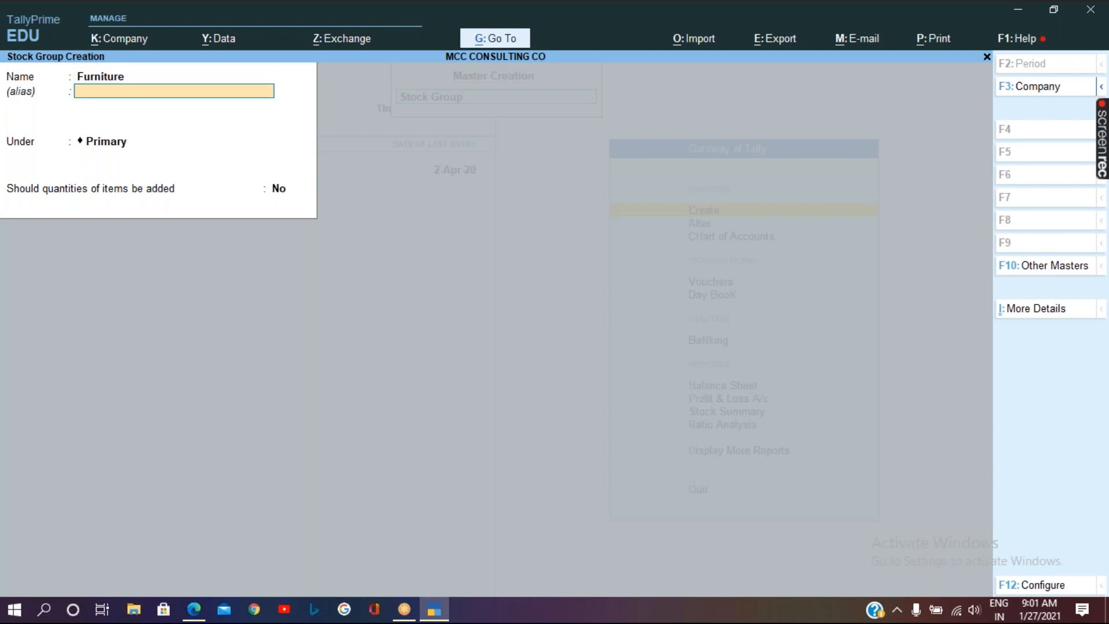
key("Return")
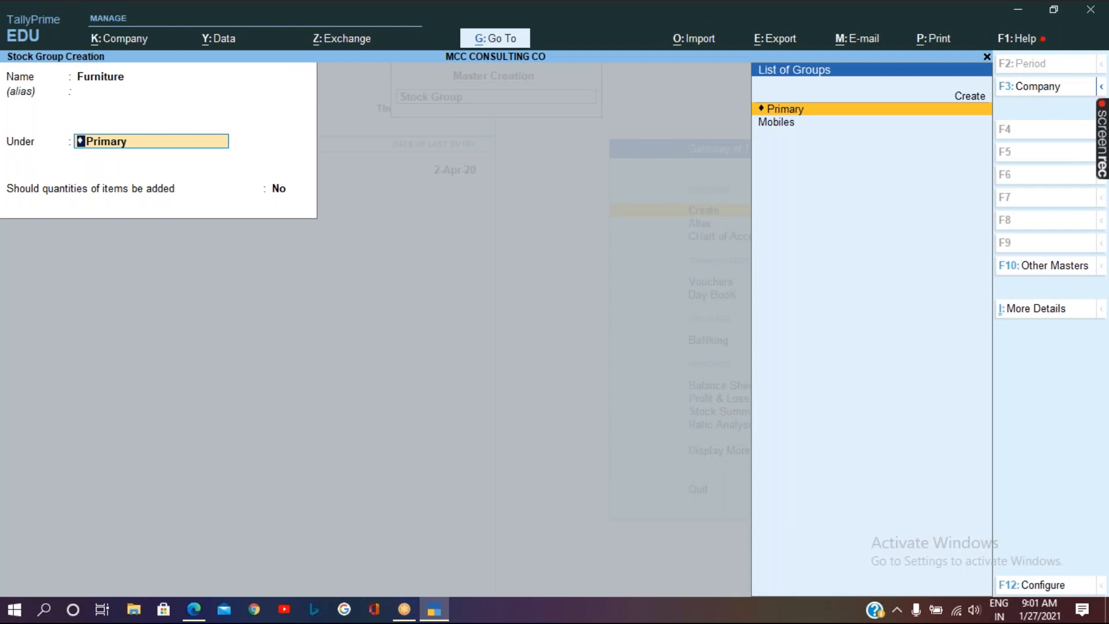
key("Return")
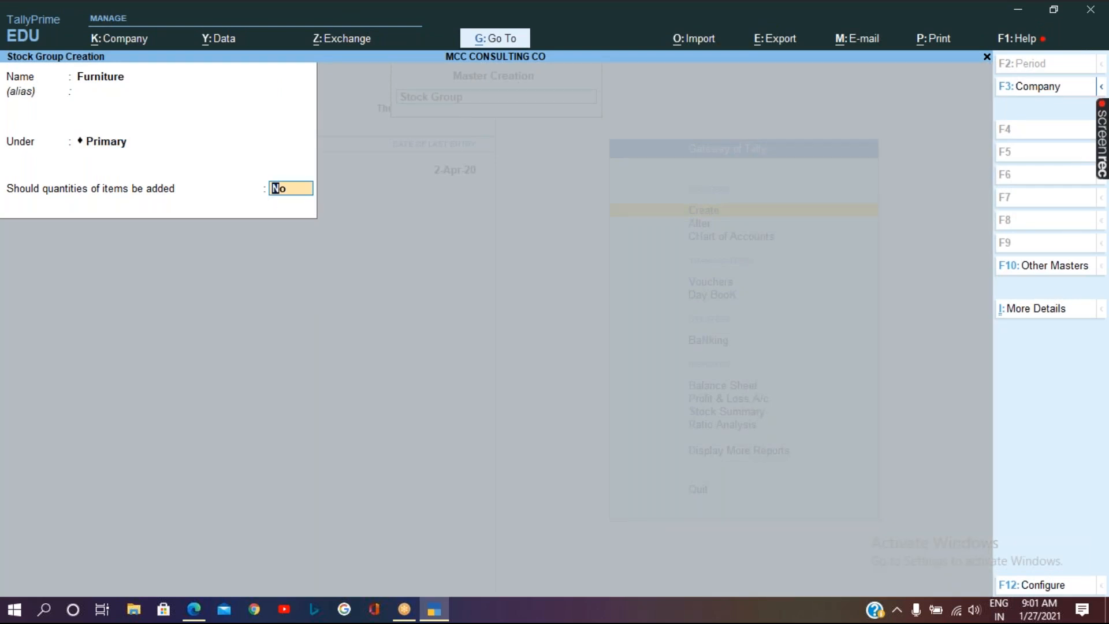
key("Return")
key("Return")
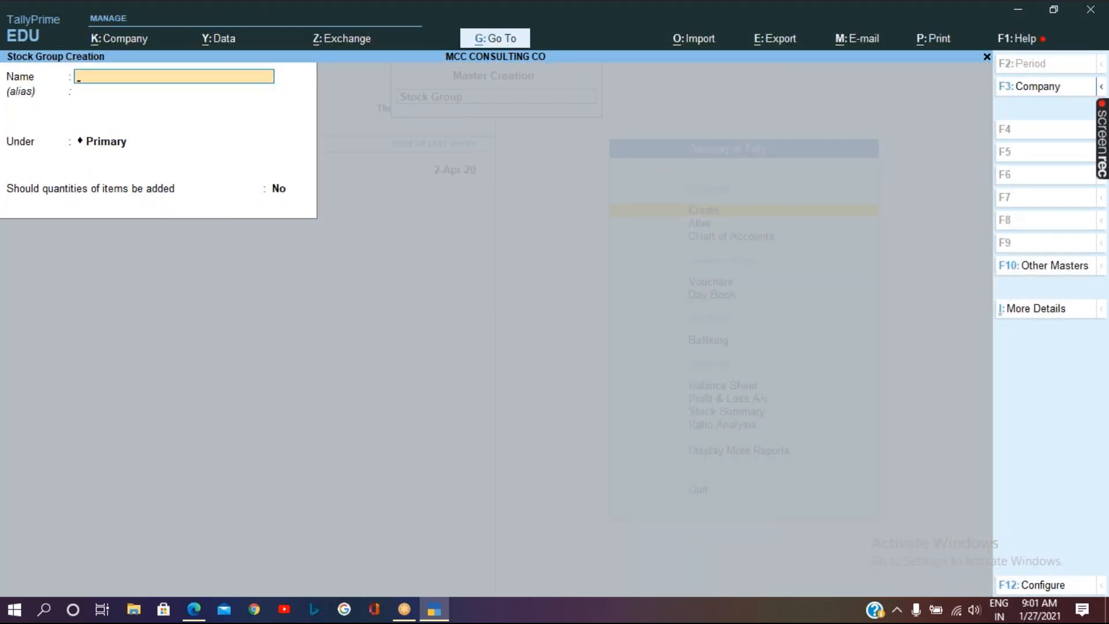
Create a third stock group named Cereals under Primary, with adding item quantities set to No.
key("Escape")
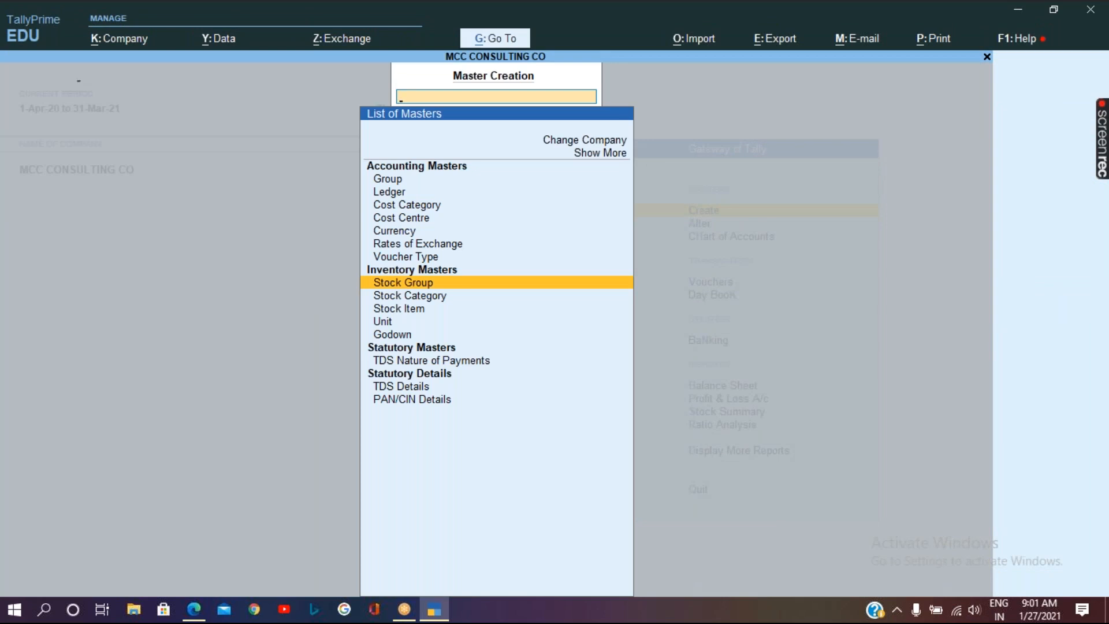
key("Return")
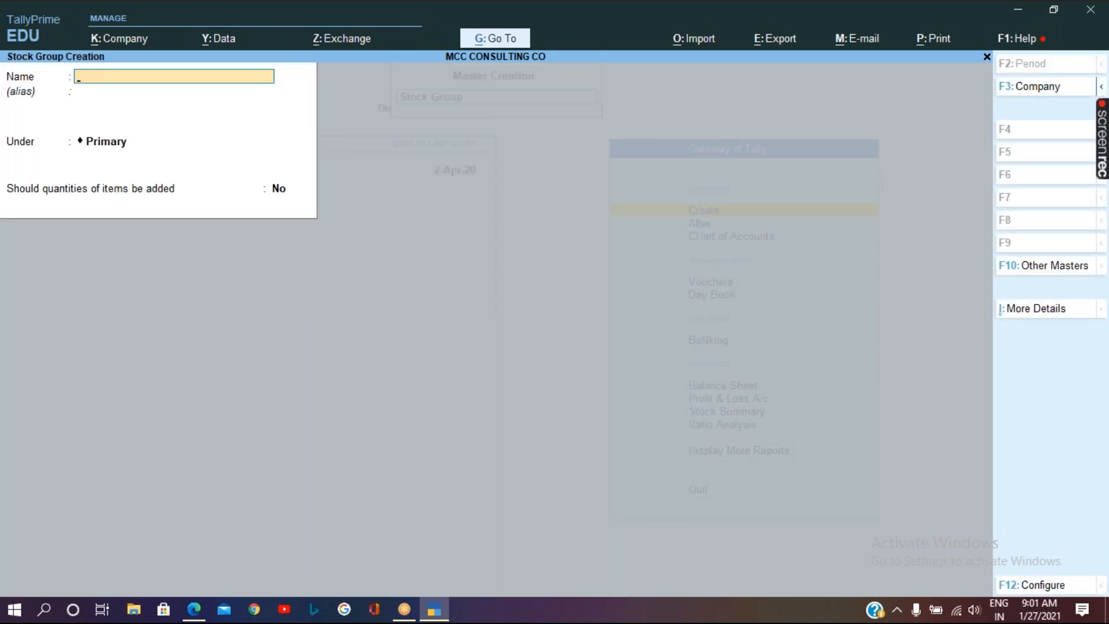
type("Cerea")
key("Return")
key("Return")
key("Return")
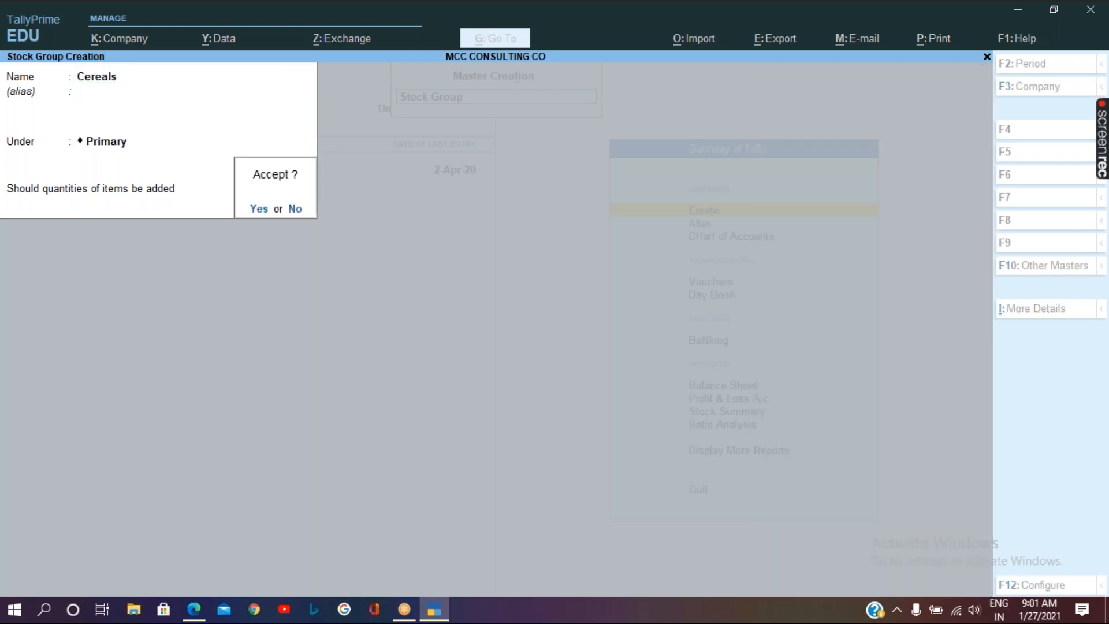
key("Return")
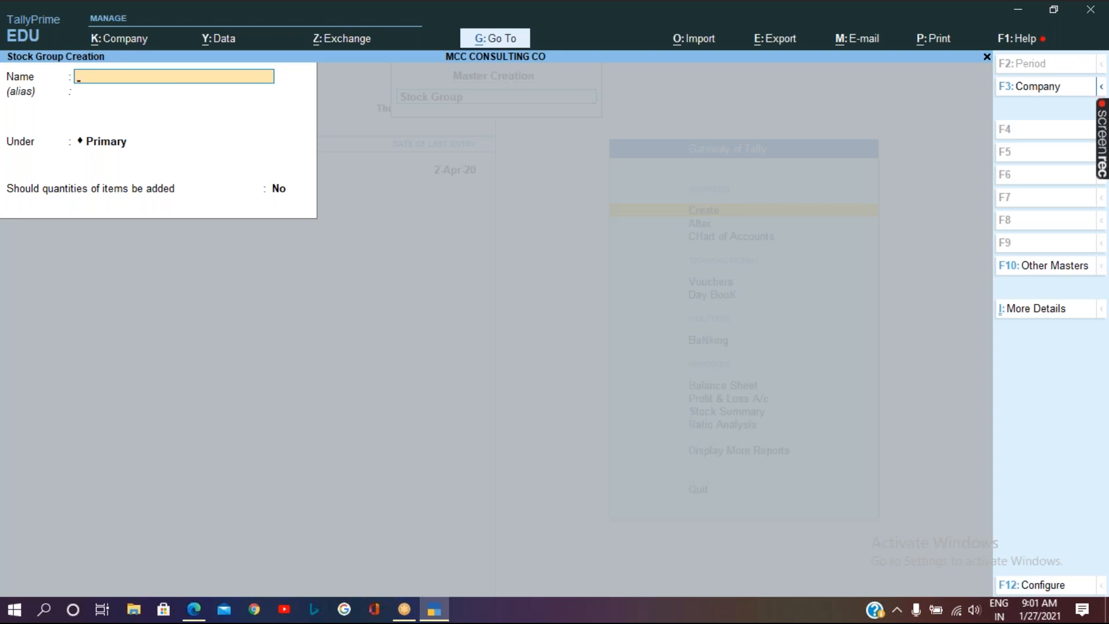
key("Escape")
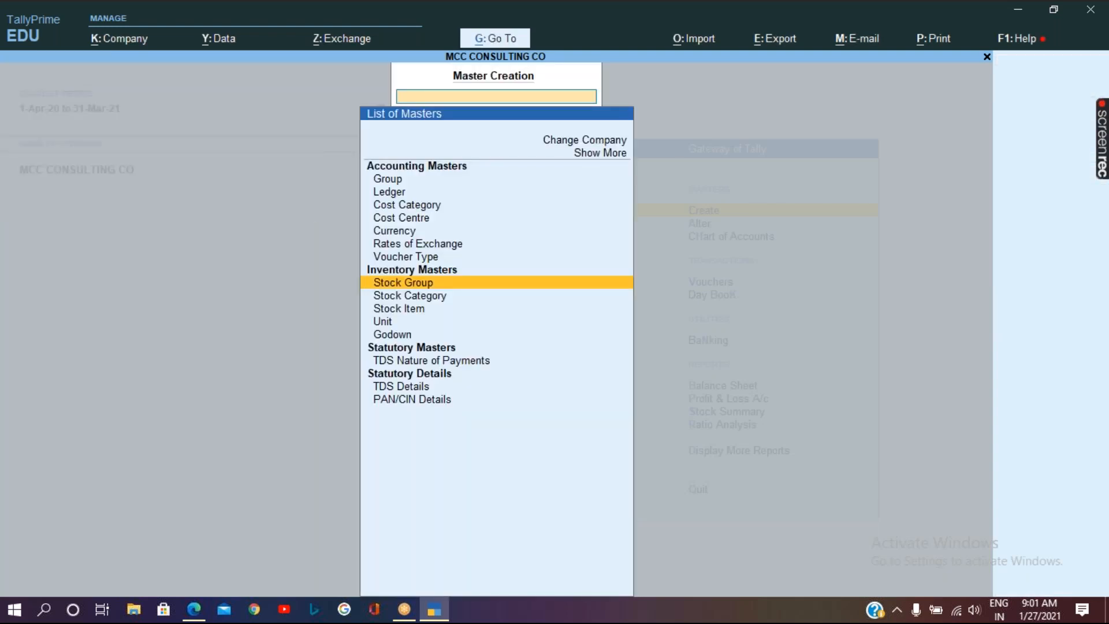
Create a stock category named Electronic Goods under Primary.
key("Down")
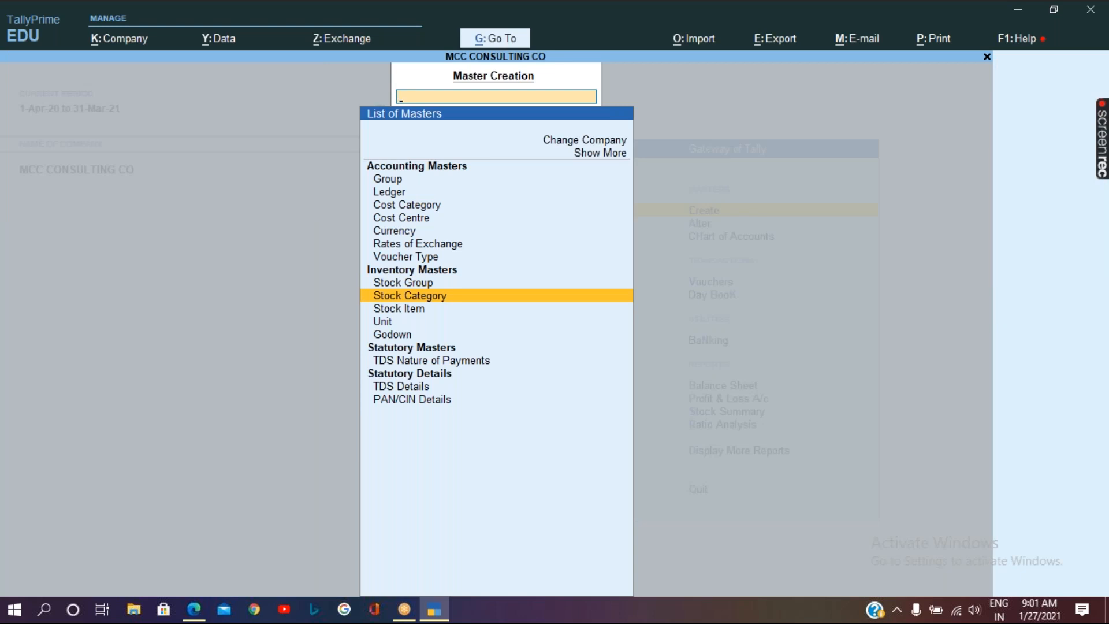
key("Return")
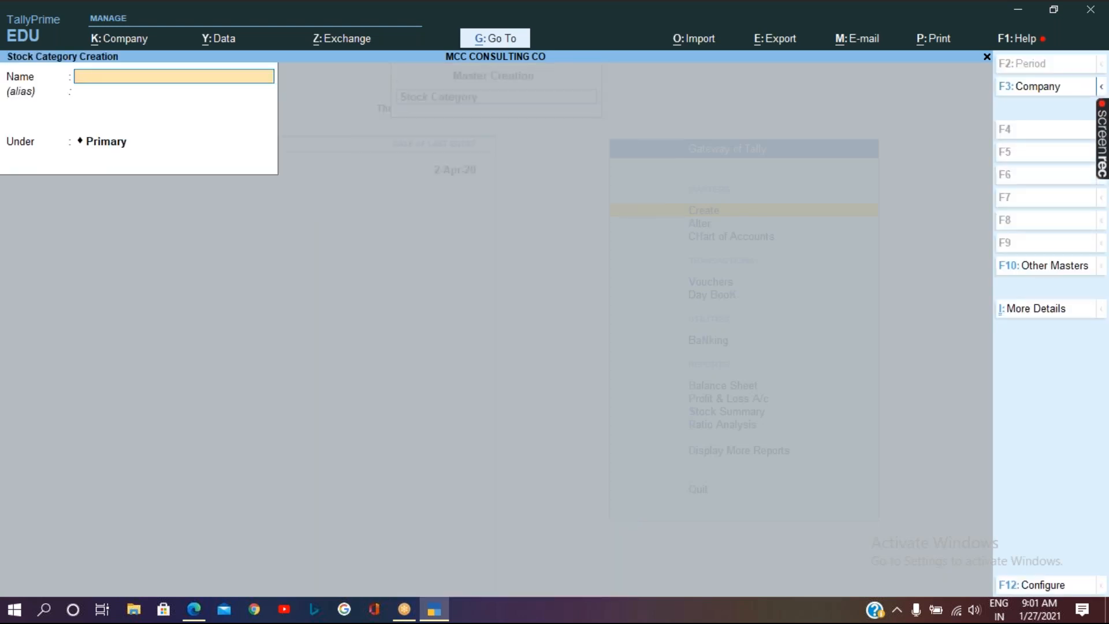
type("Electronic Goods")
key("Return")
key("Return")
key("Return")
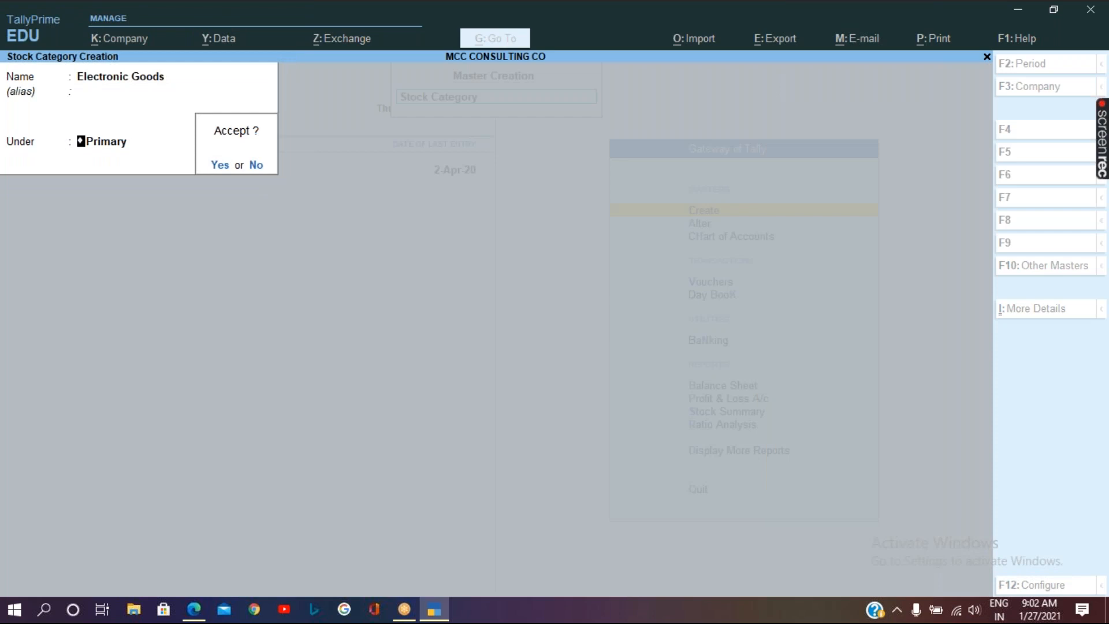
key("Return")
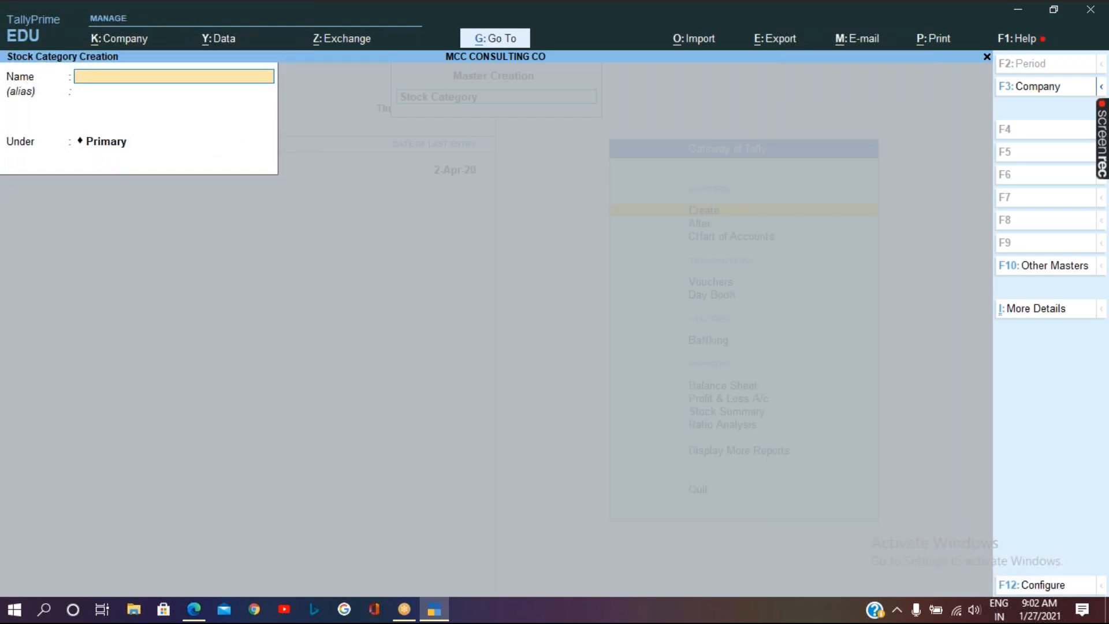
Create another stock category named Non Electronic Goods under Primary and return to the list of masters.
type("Non electronic Goods")
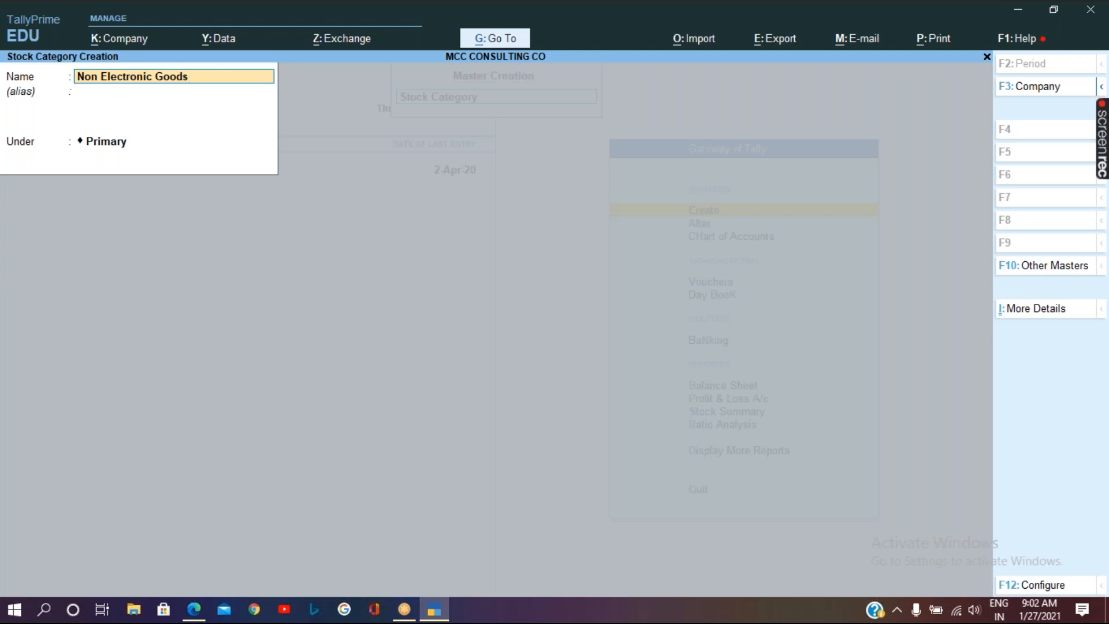
key("Return")
key("Return")
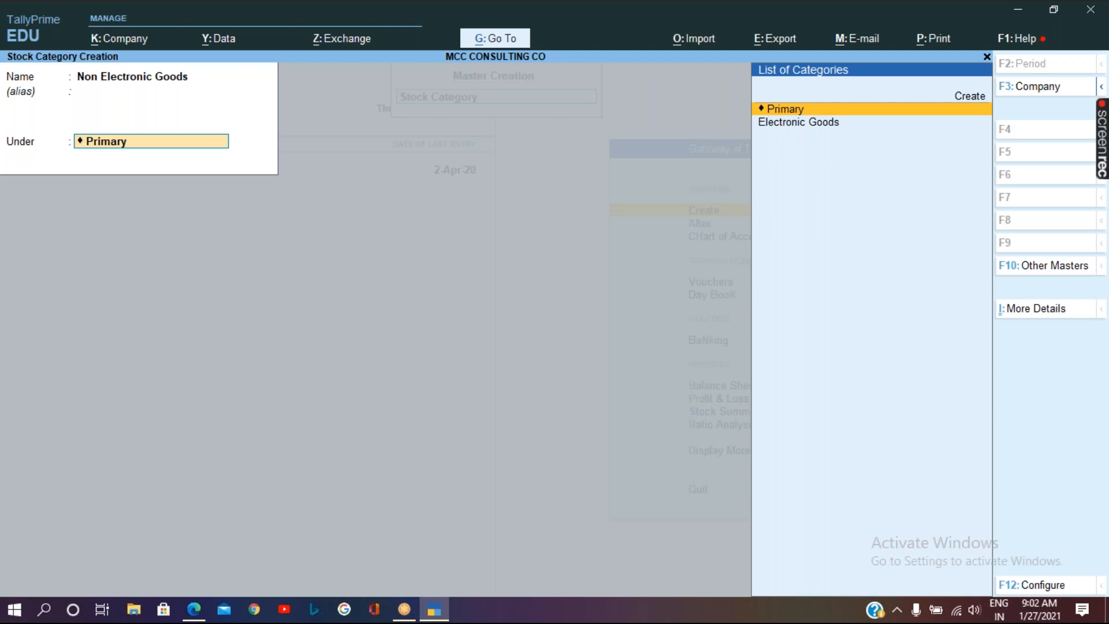
key("Return")
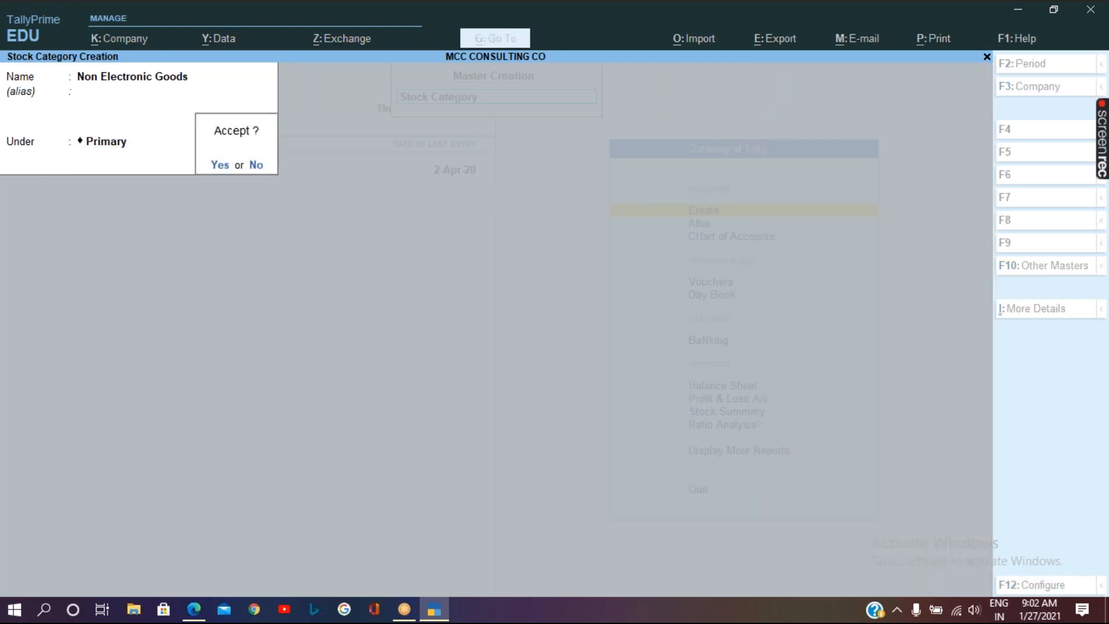
key("Return")
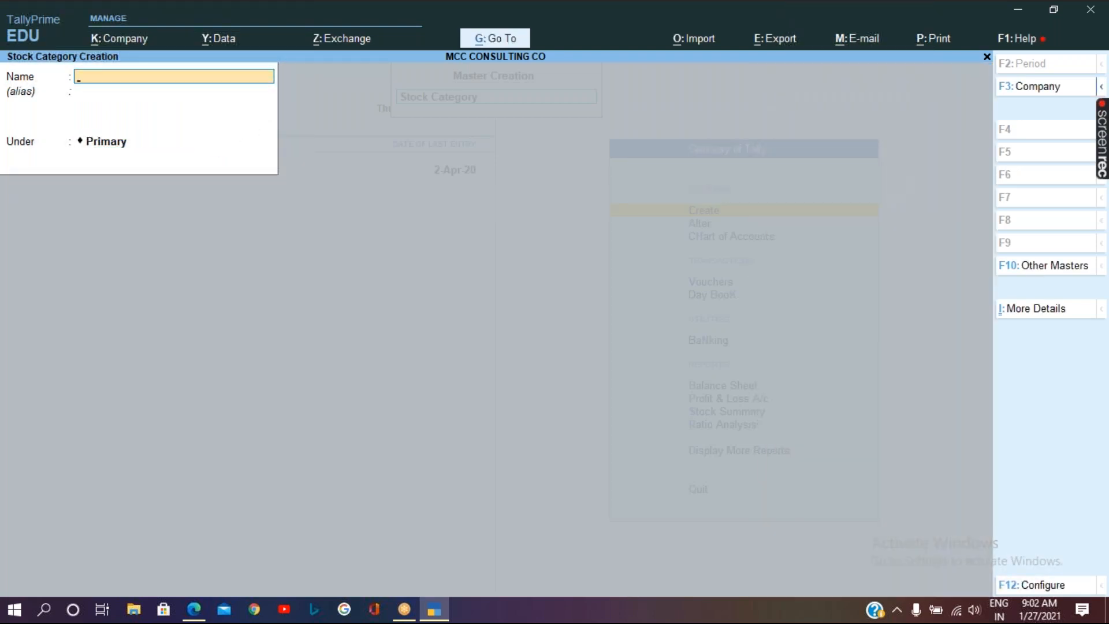
key("Escape")
key("Return")
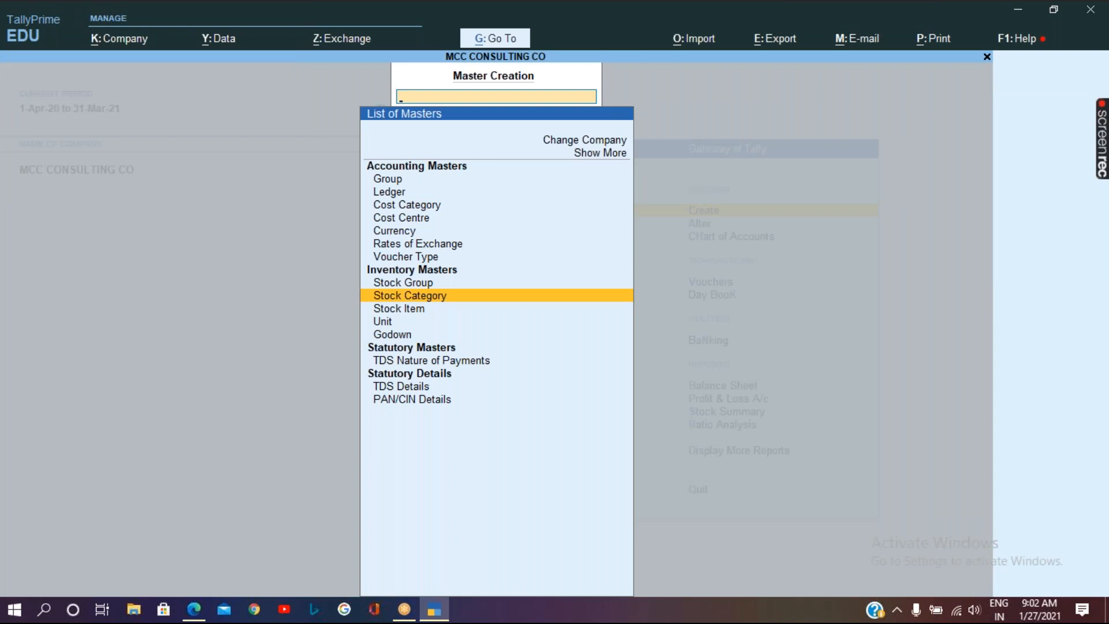
Start a new stock item and name it Samsung Galaxy.
key("Down")
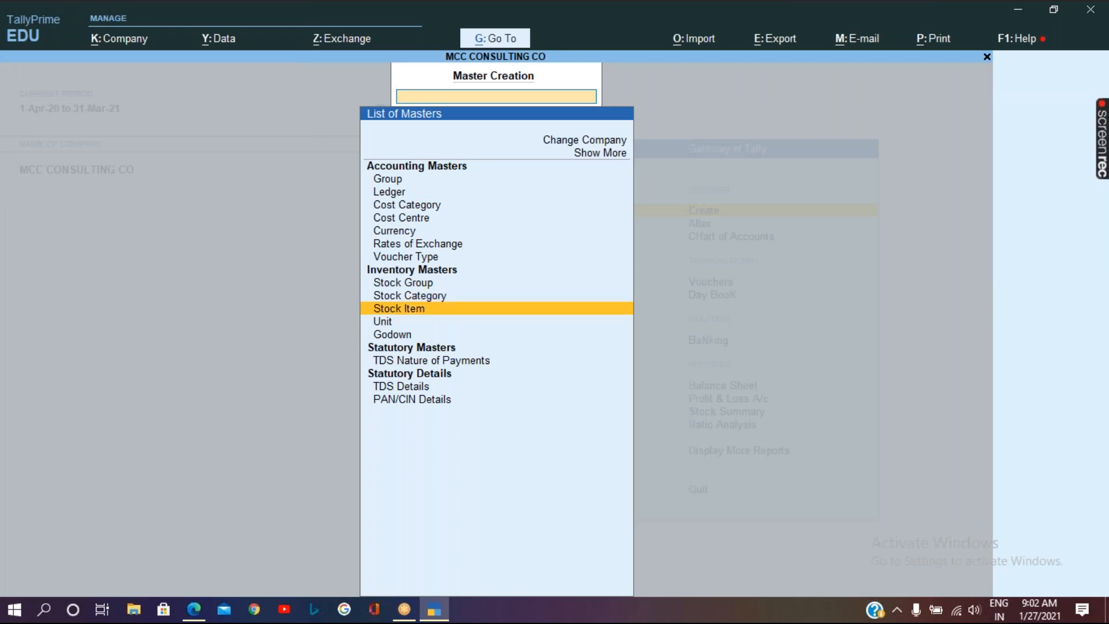
key("Return")
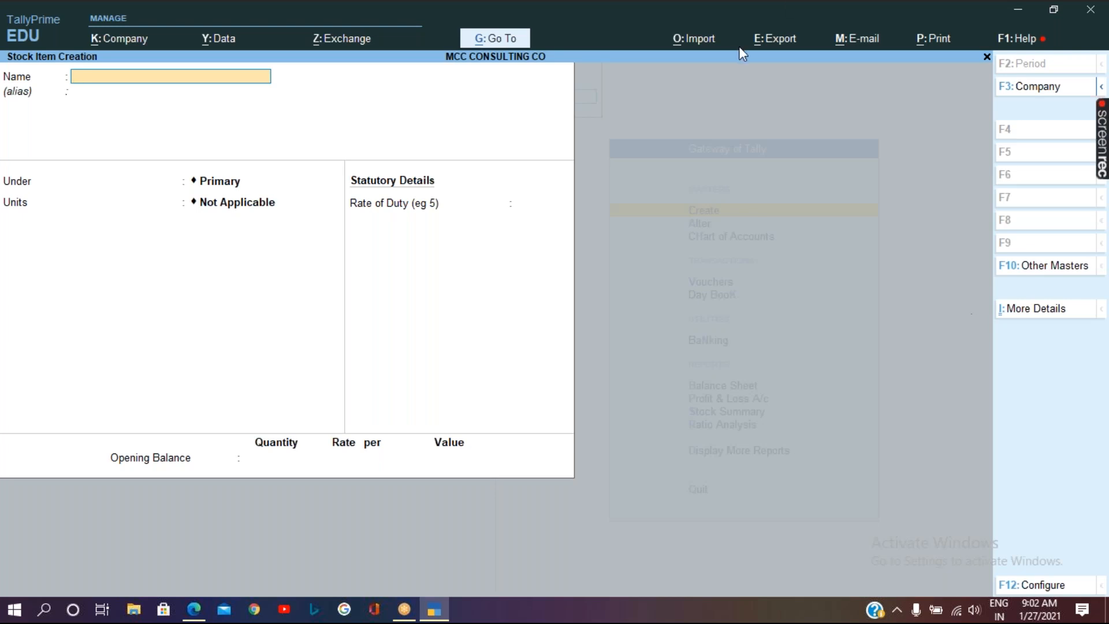
left_click(772, 22)
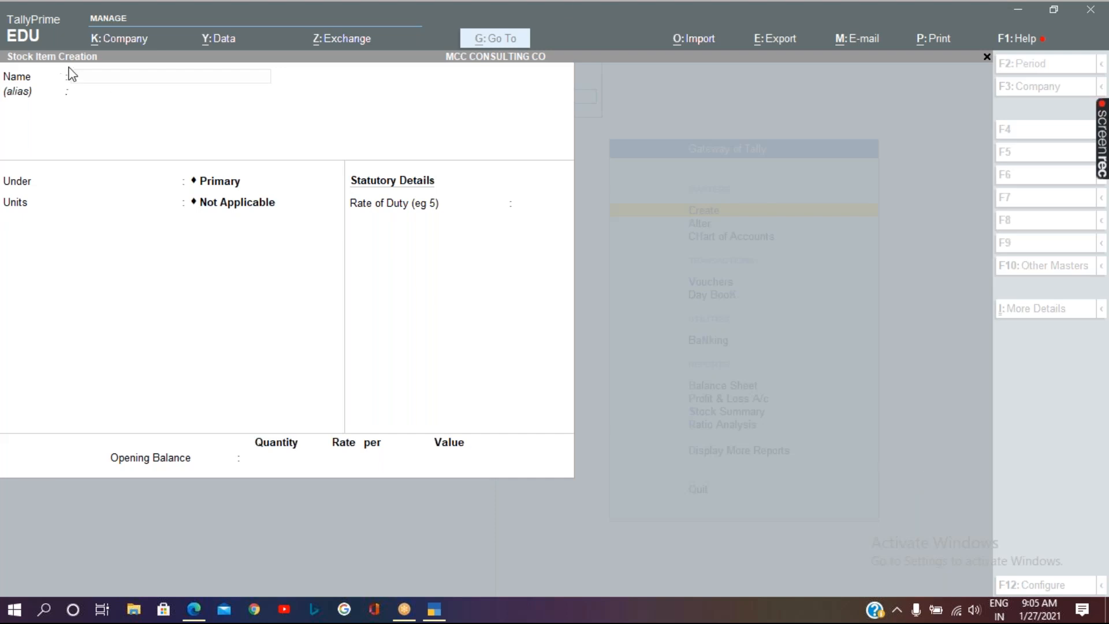
left_click(108, 81)
type("Samsu")
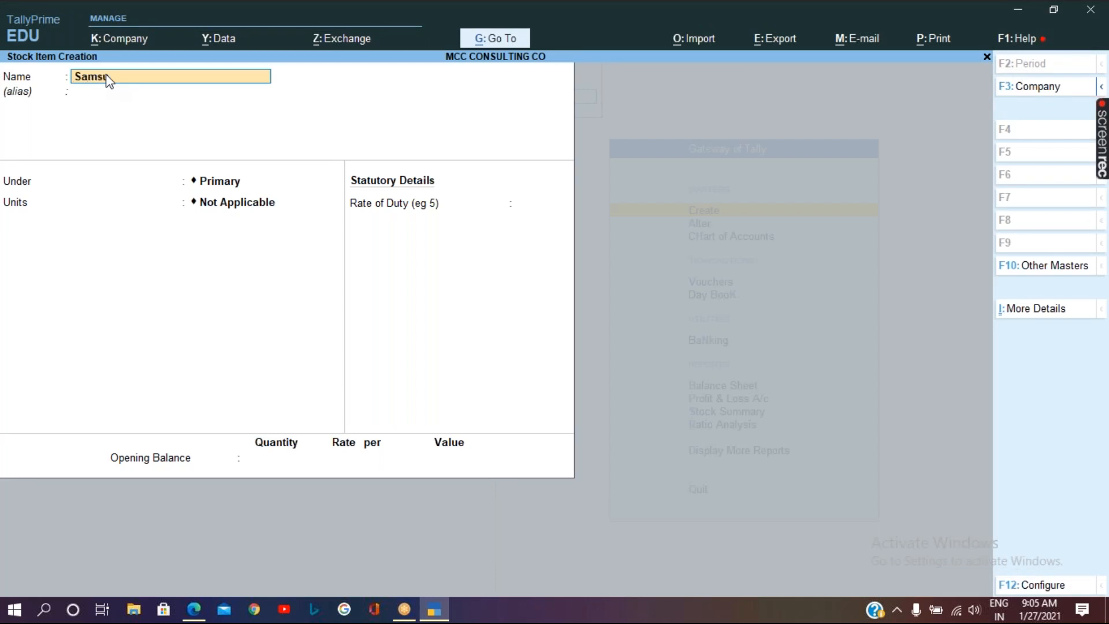
type("ng Galaxy")
key("Return")
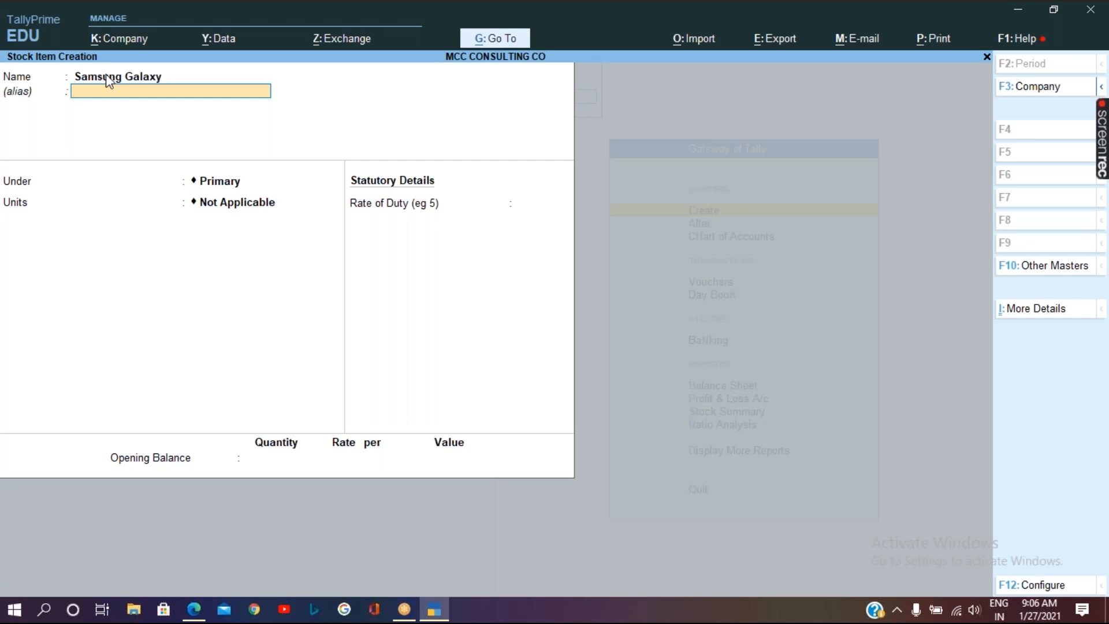
Leave the item's alias blank and place Samsung Galaxy under the Mobiles stock group.
key("Return")
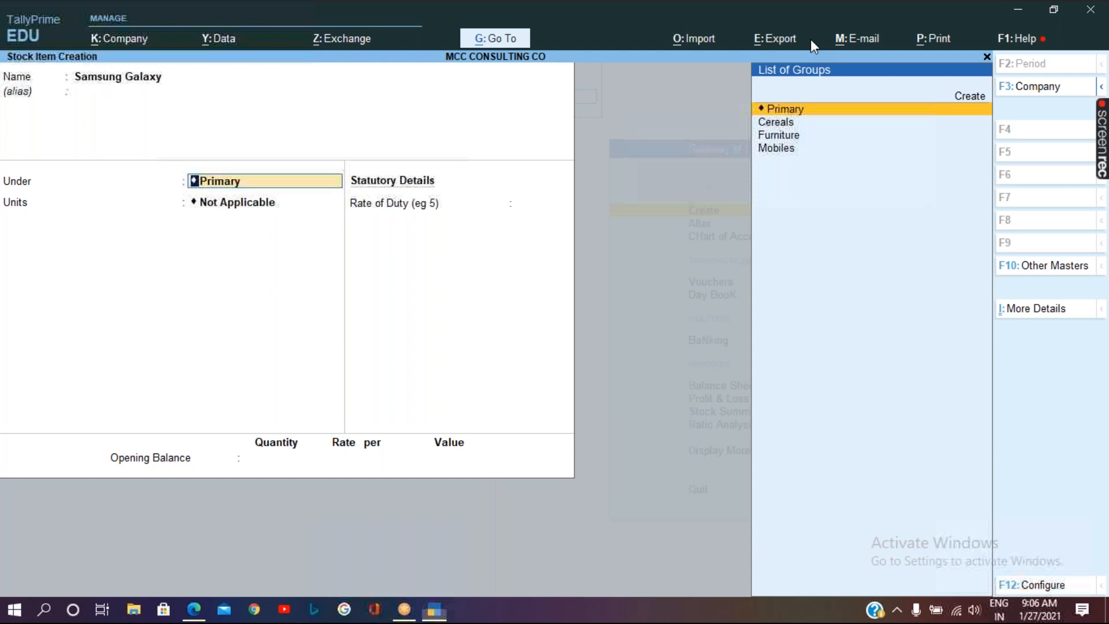
left_click(266, 185)
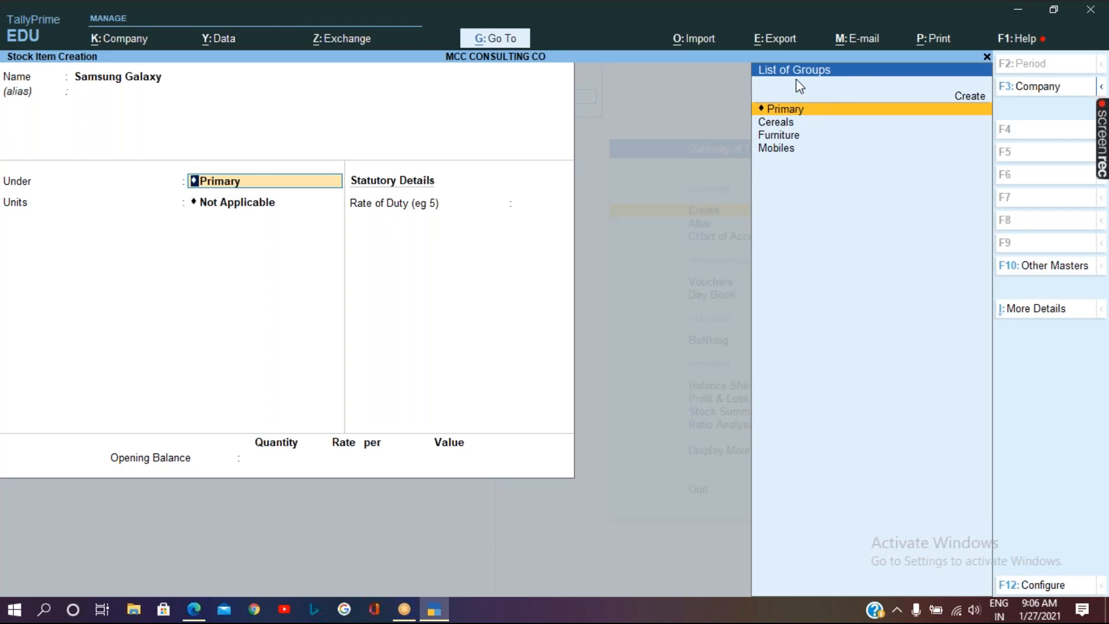
left_click(786, 149)
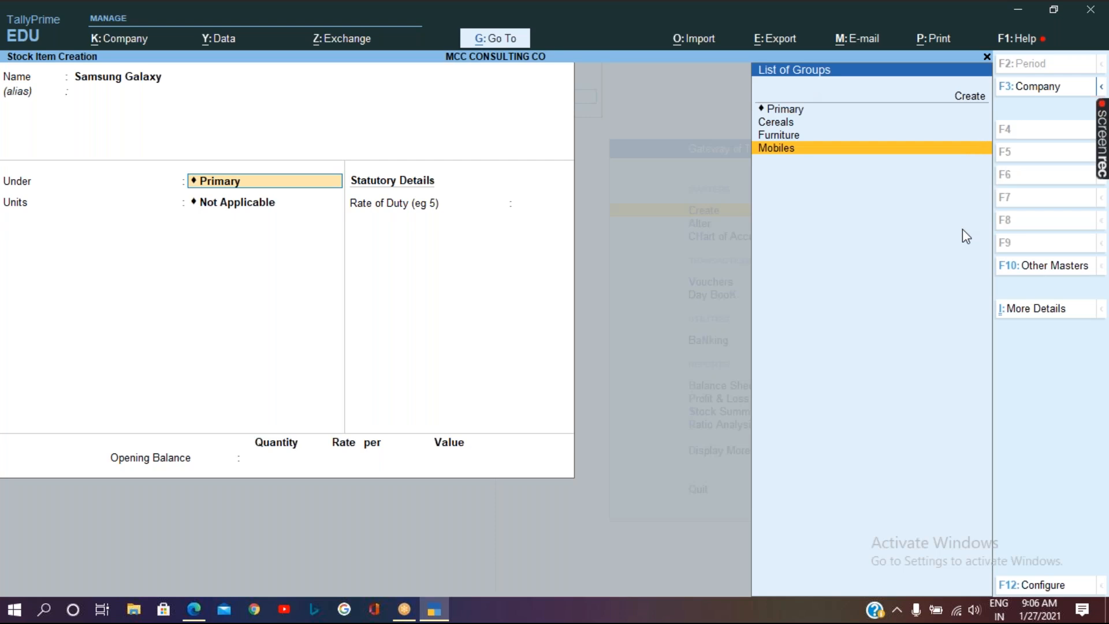
key("Return")
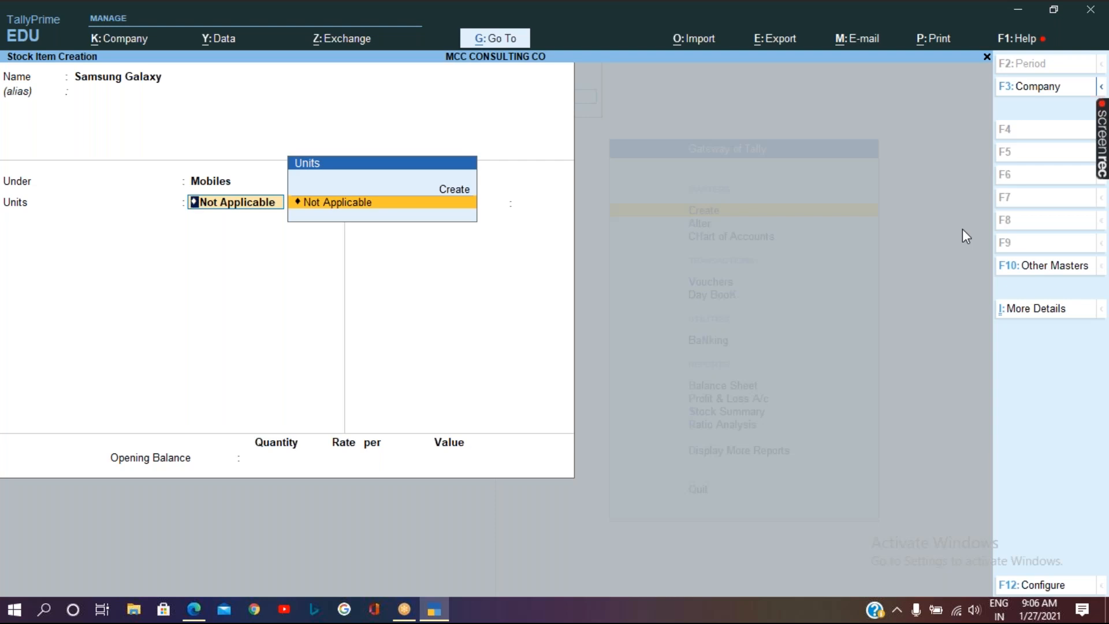
Configure stock item creation to use stock categories by setting Use Stock Category for Stock Items to Yes.
key("F12")
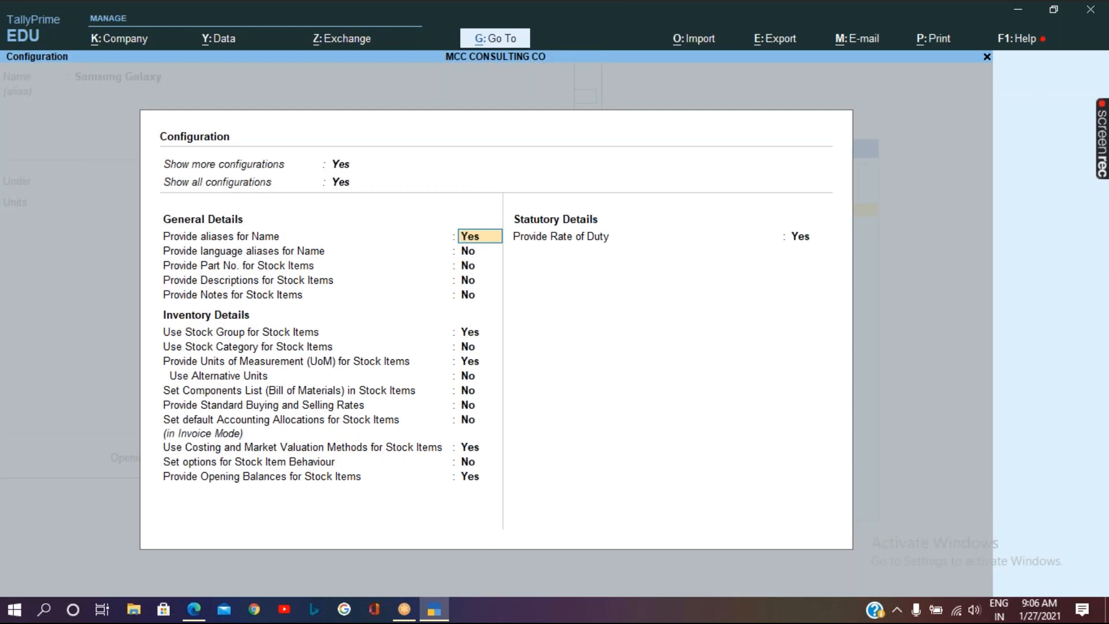
key("Down")
key("Down")
key("Down")
key("Down")
key("Down")
key("Down")
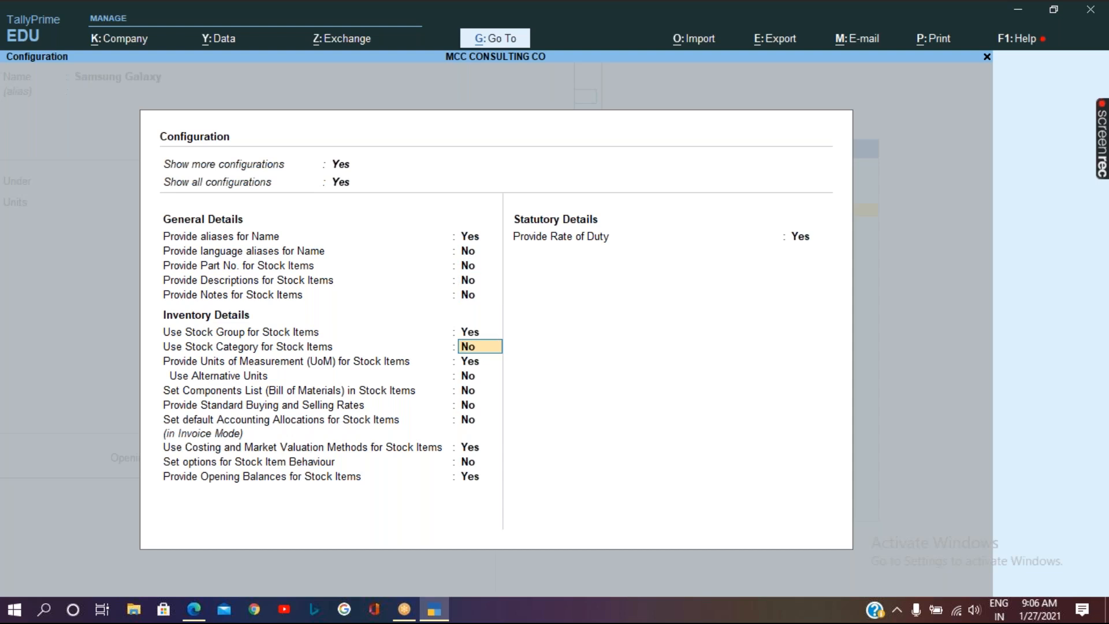
key("y")
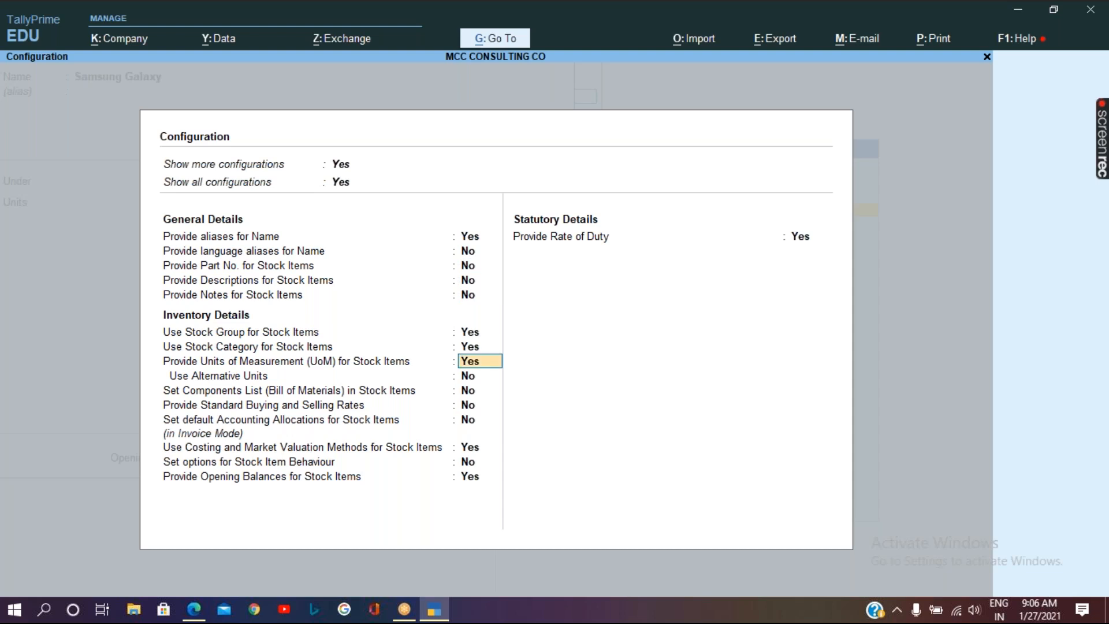
key("ctrl+a")
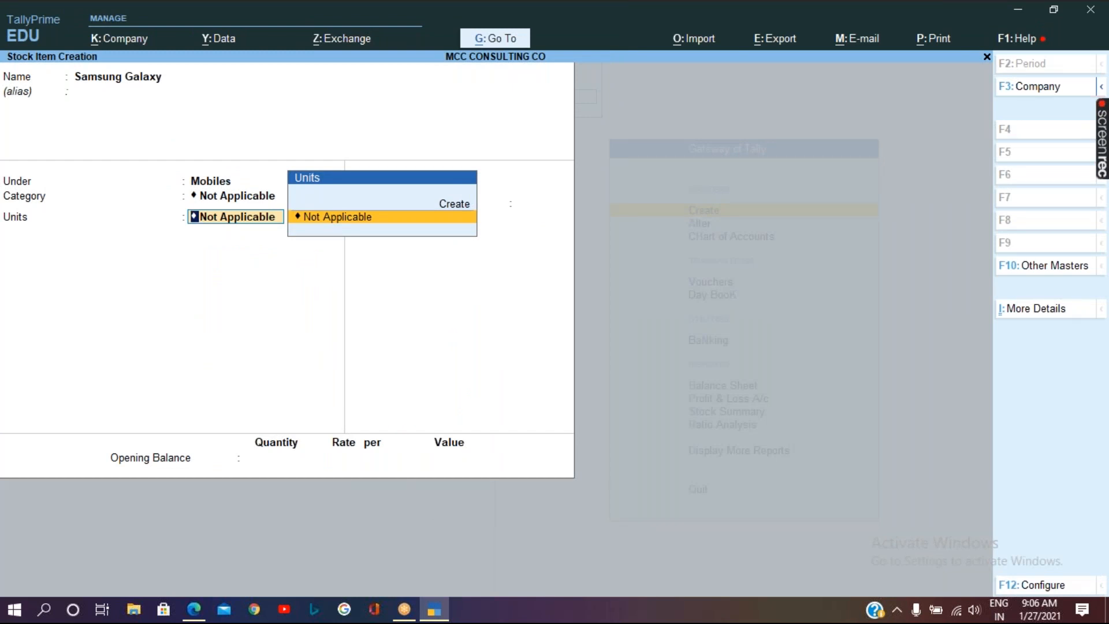
Assign the Samsung Galaxy item to the Electronic Goods category.
key("BackSpace")
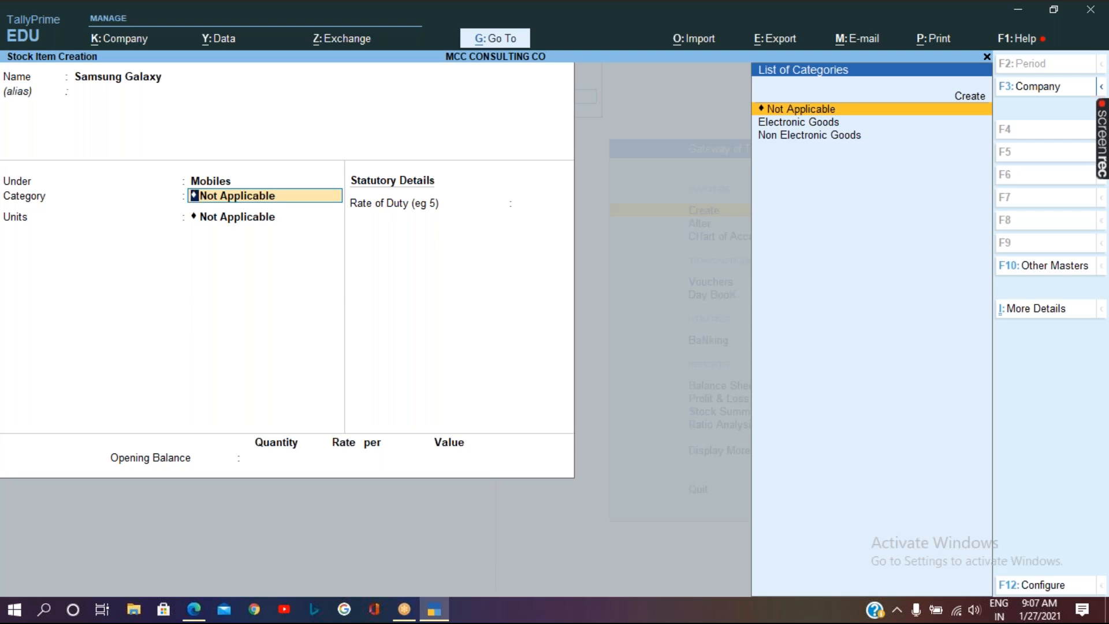
key("Down")
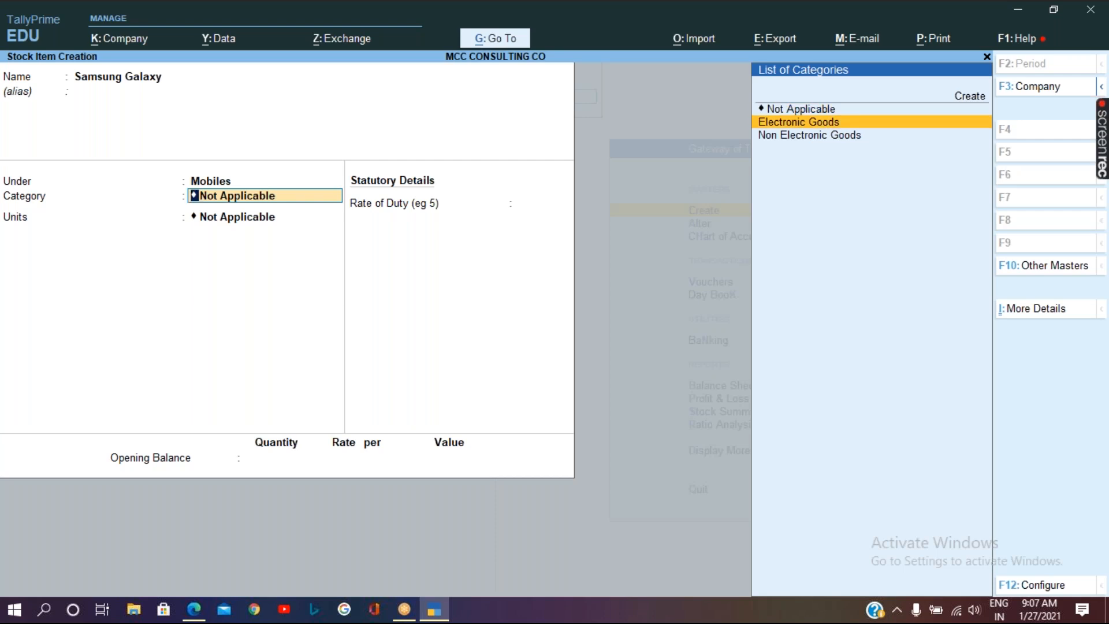
key("Return")
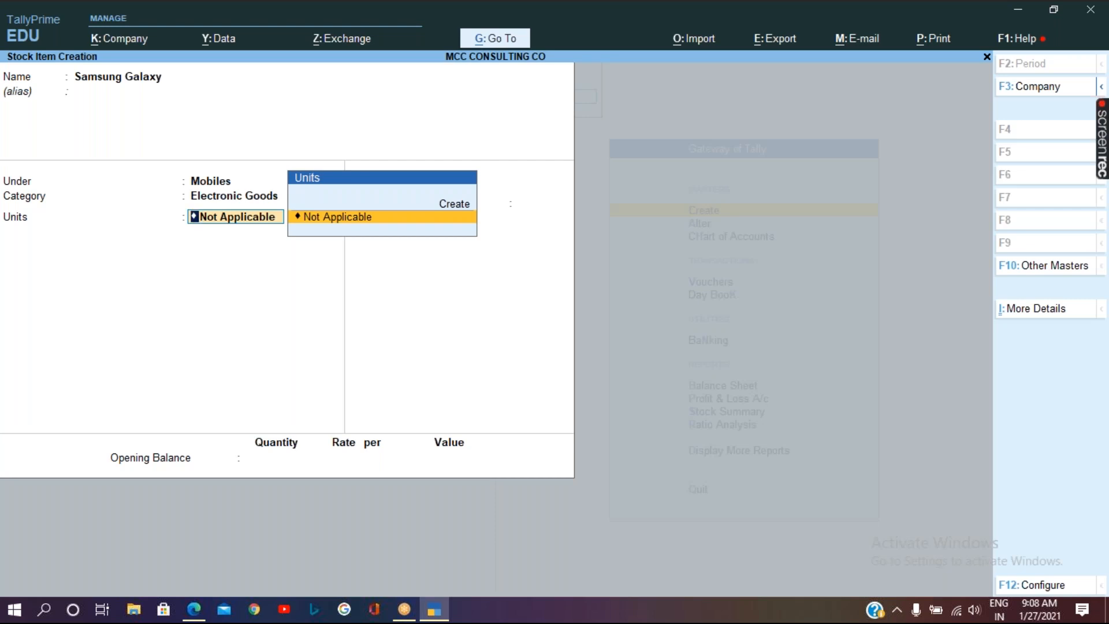
Create a simple unit for Samsung Galaxy with symbol nos, formal name Numbers, and 2 decimal places.
key("Up")
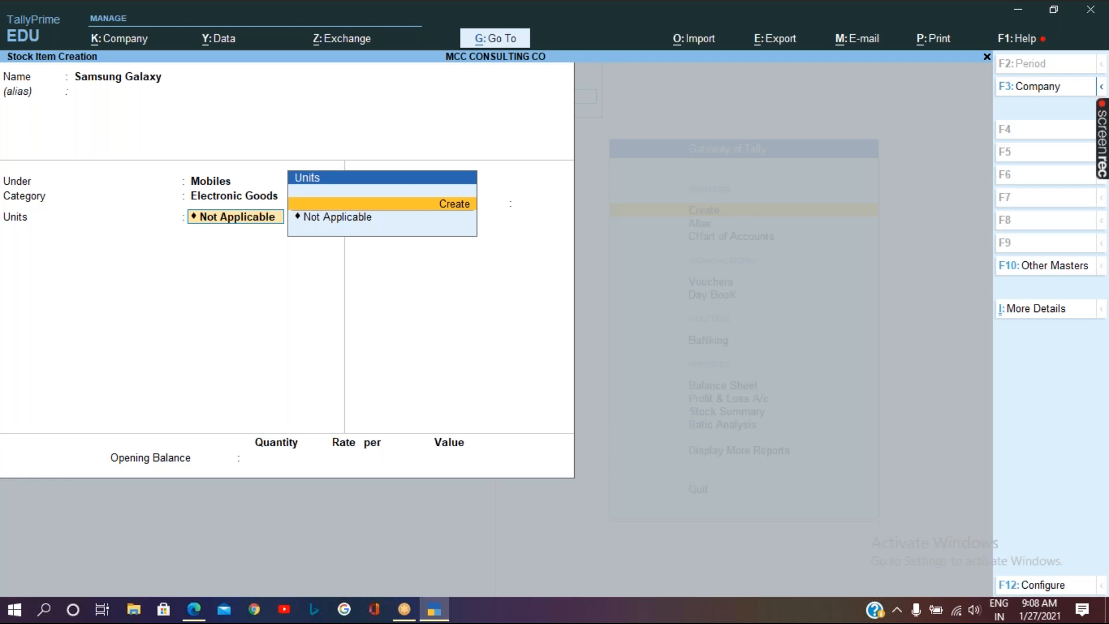
key("Return")
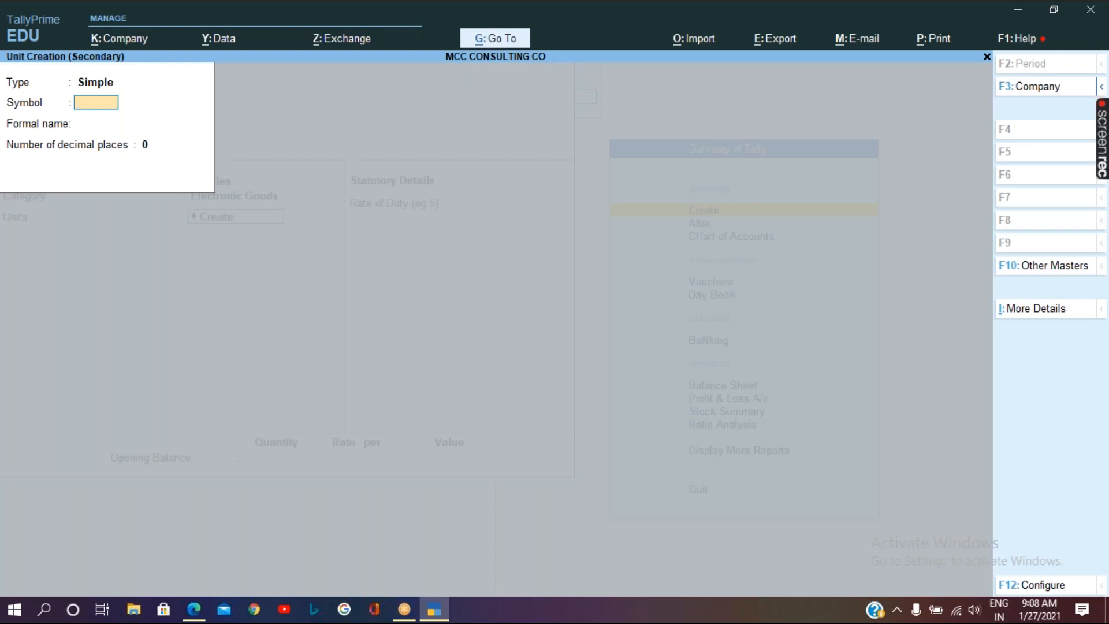
key("BackSpace")
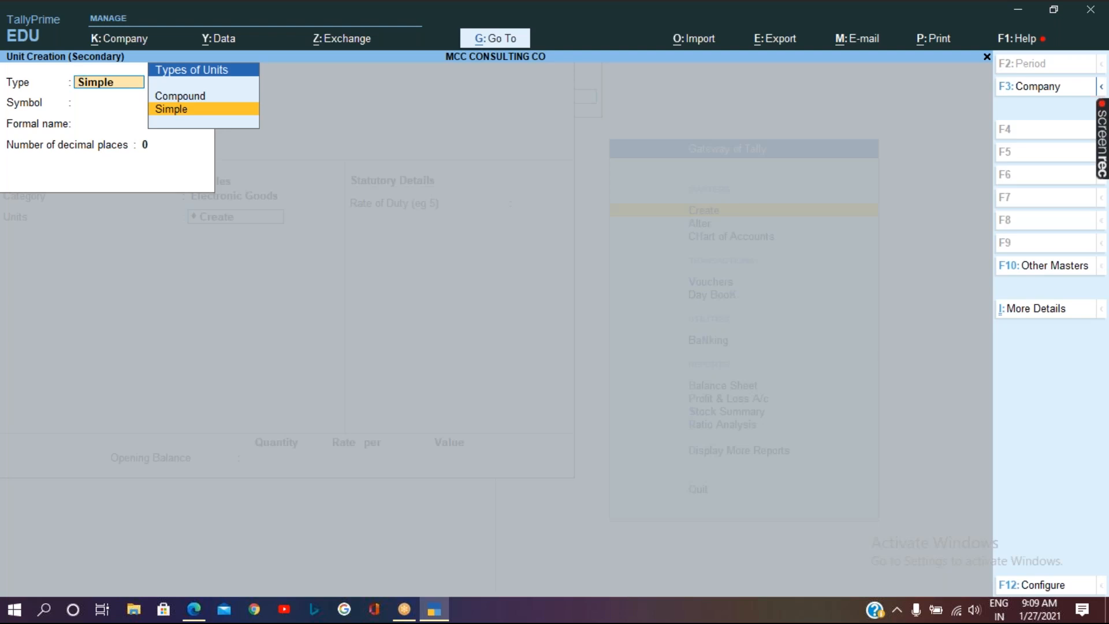
key("Return")
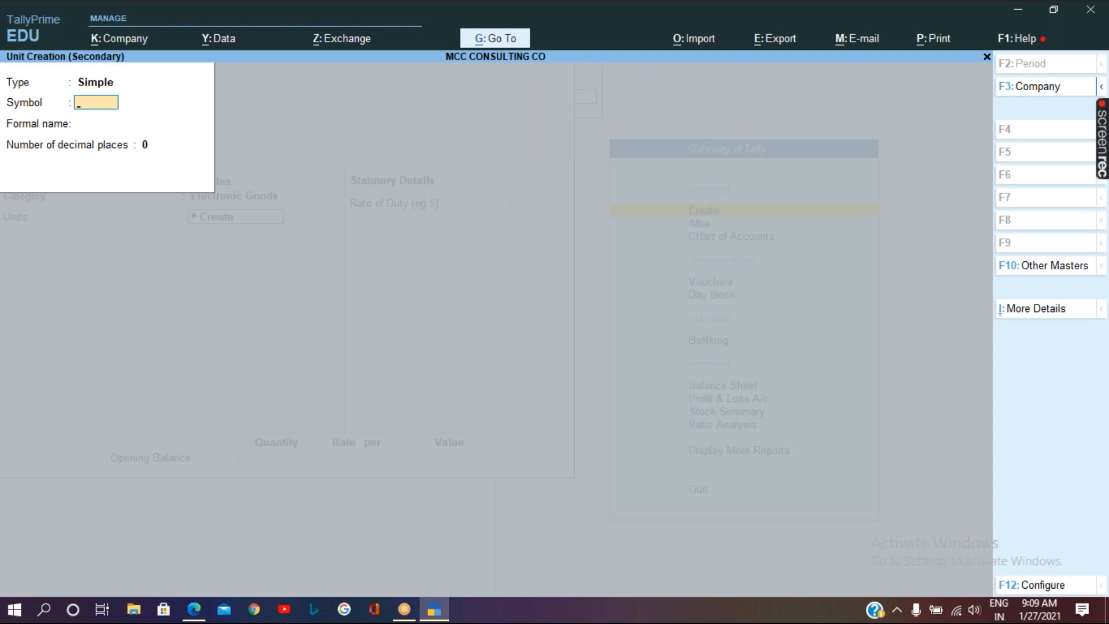
type("nos")
key("Return")
type("Numbe")
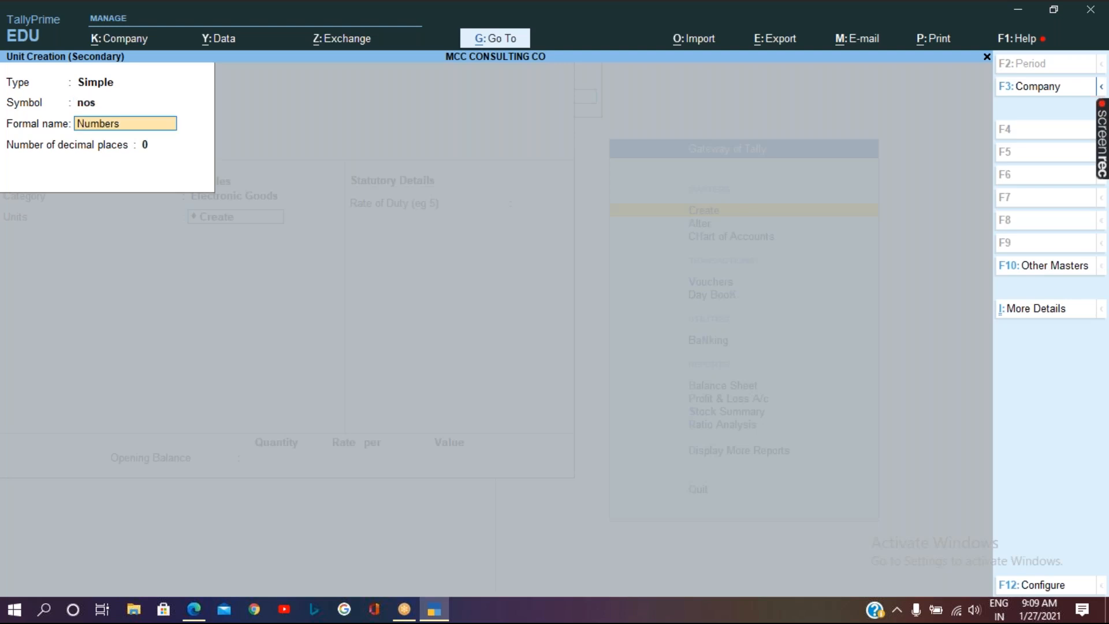
type("rs")
key("Return")
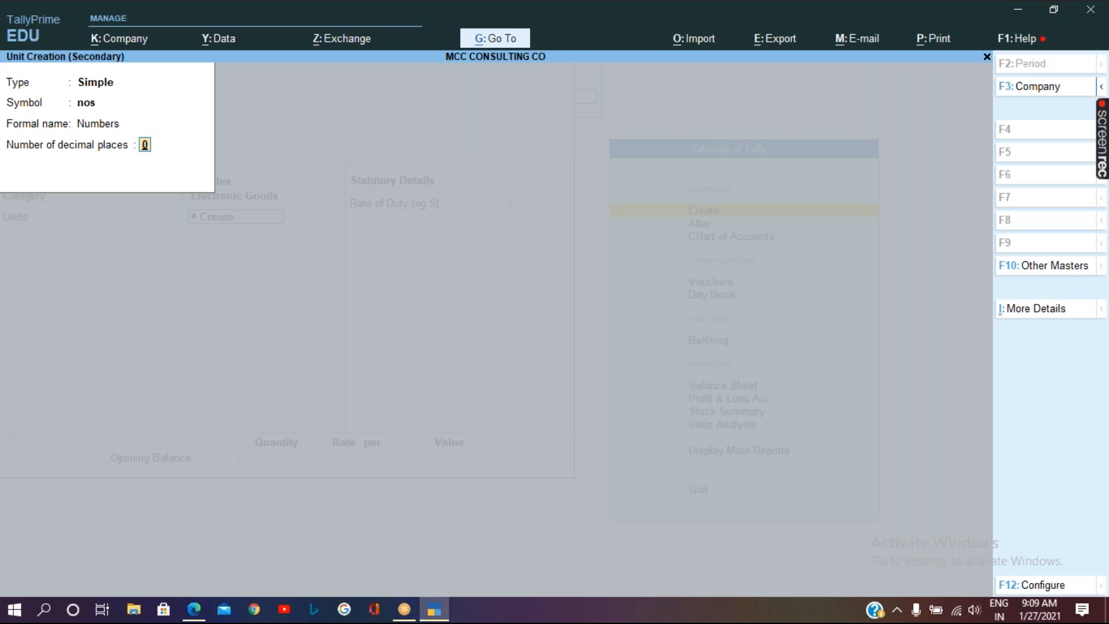
type("2")
key("Return")
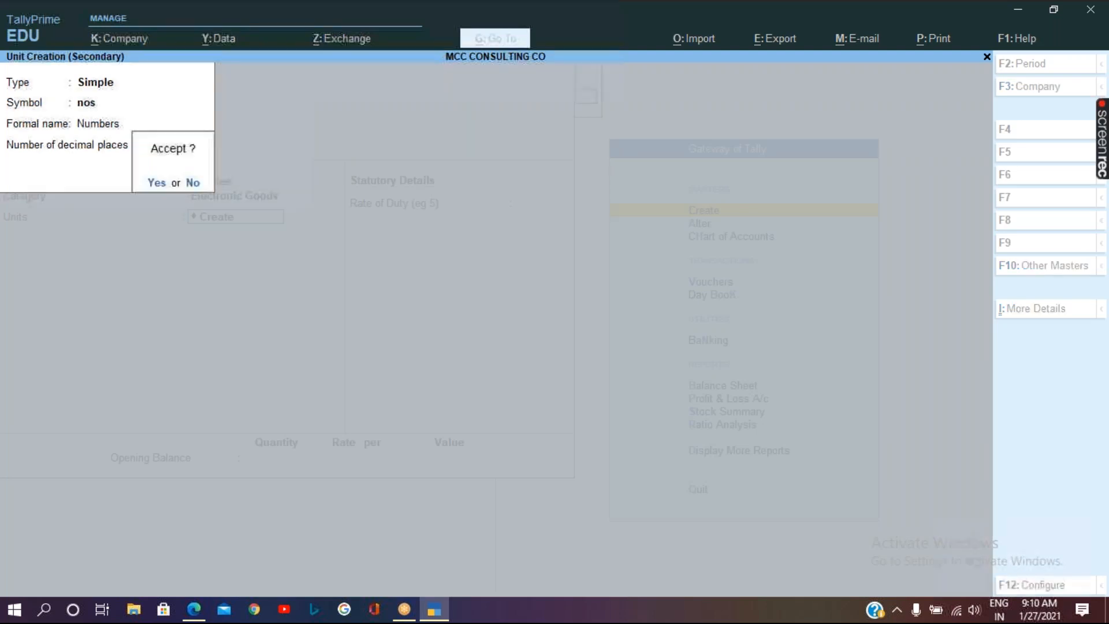
key("Return")
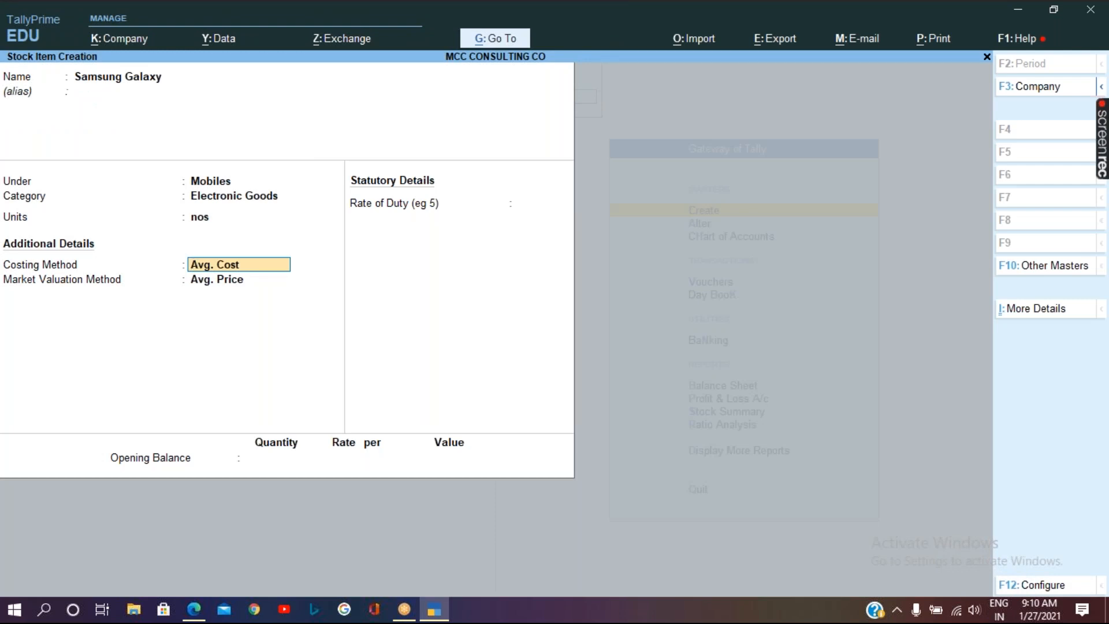
Configure stock item creation by setting Use Costing and Market Valuation Methods for Stock Items to No.
key("F12")
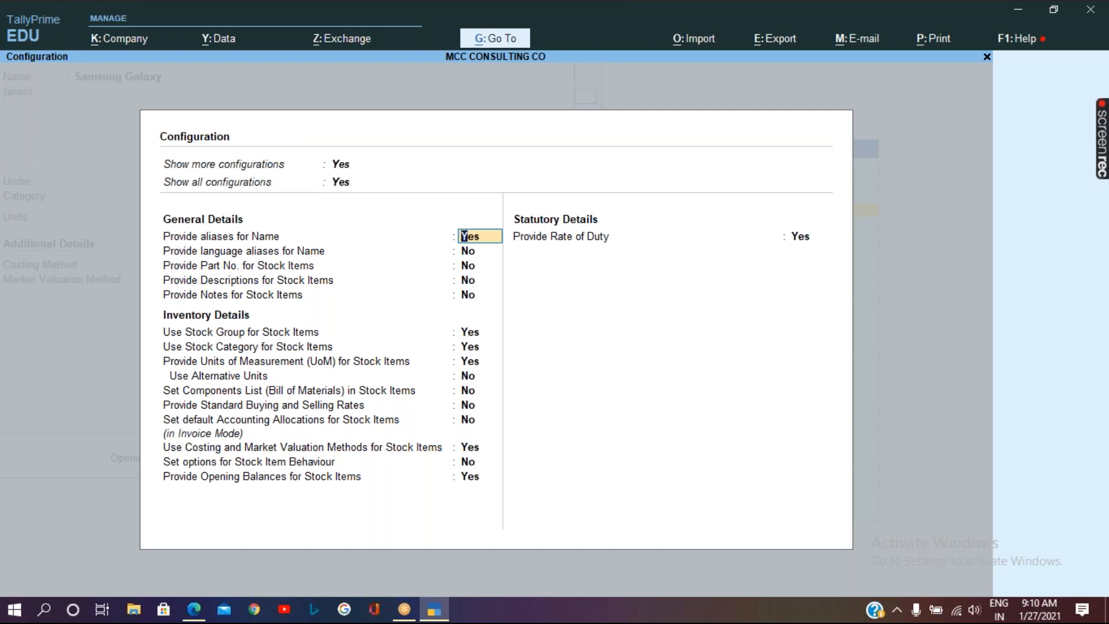
key("Return")
key("Return")
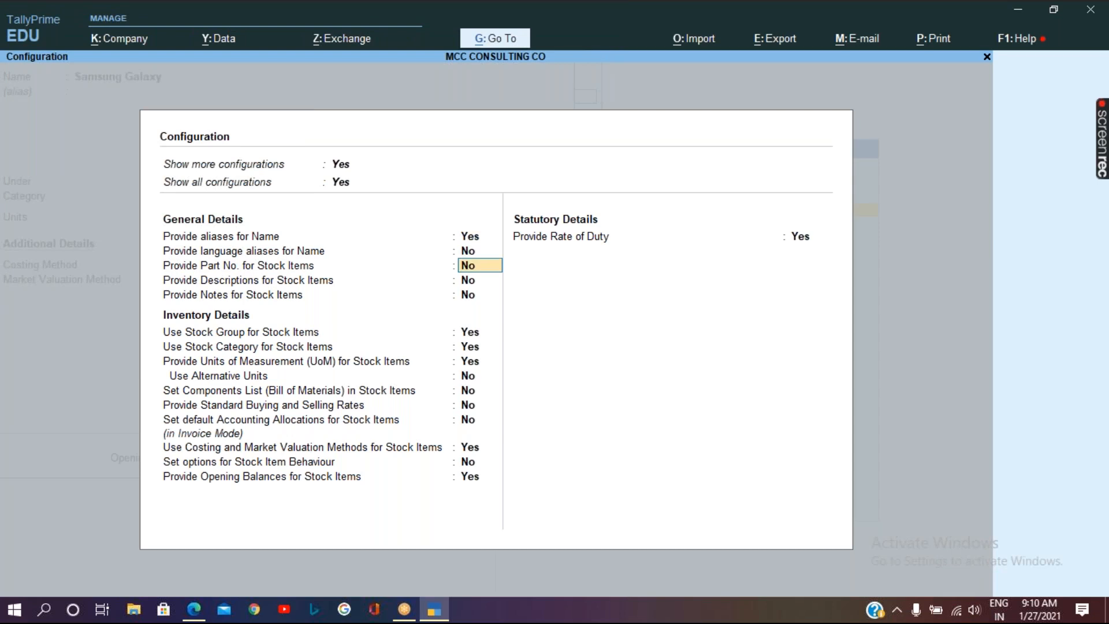
key("Return")
key("Return")
key("Return")
key("Return")
key("Return")
key("Return")
key("Return")
key("Return")
key("Return")
key("Return")
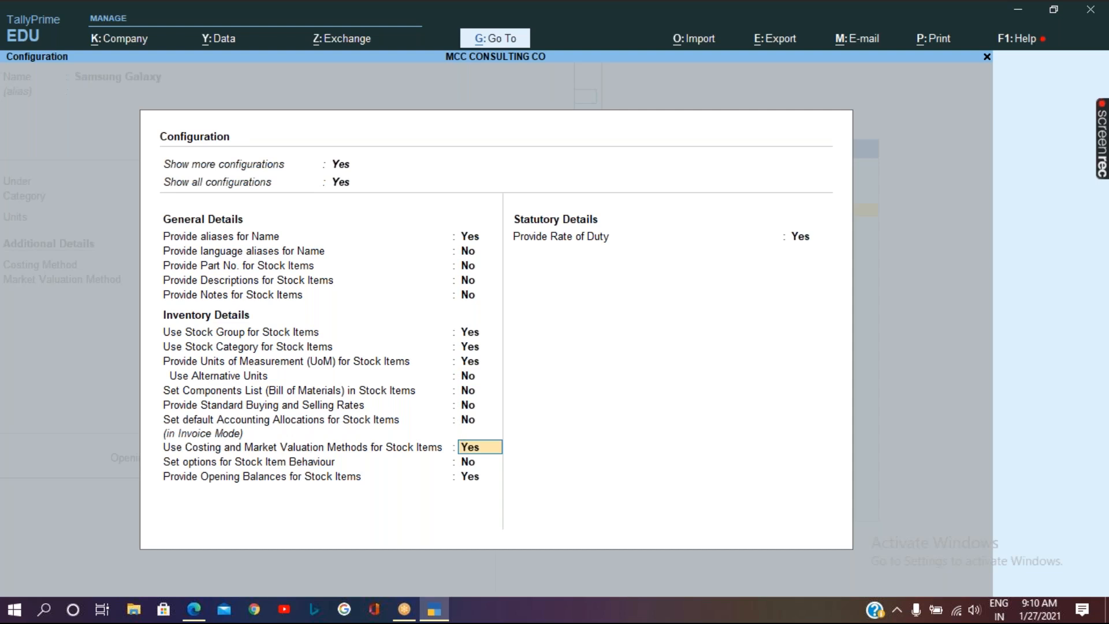
type("n")
key("Return")
key("ctrl+a")
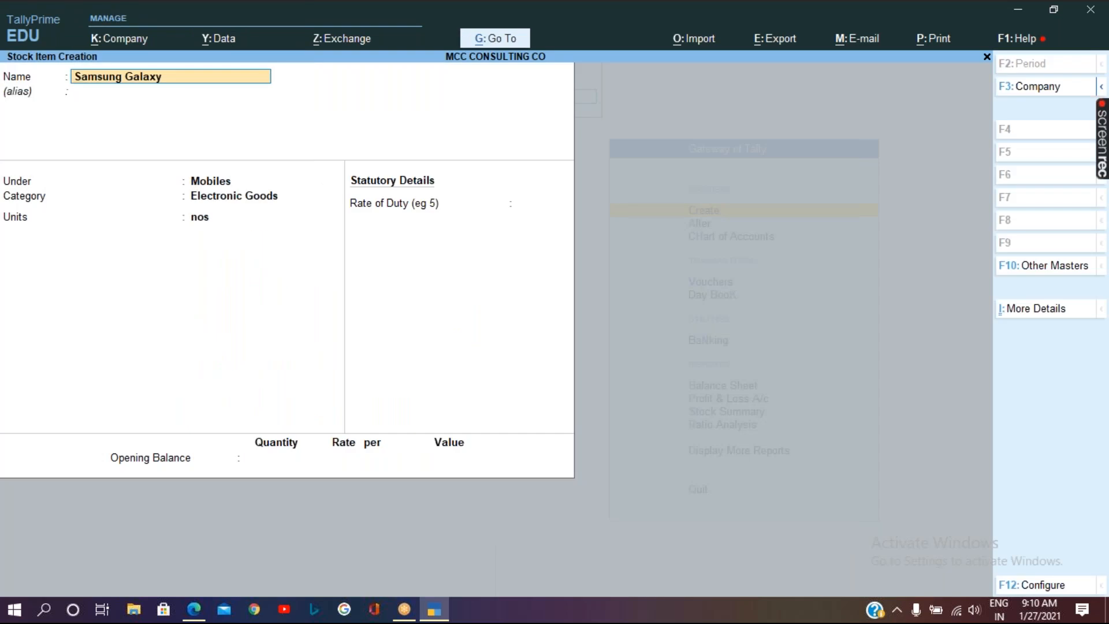
Keep Samsung Galaxy's Mobiles group, Electronic Goods category and nos unit, and leave its rate of duty at 0.
key("Return")
key("Return")
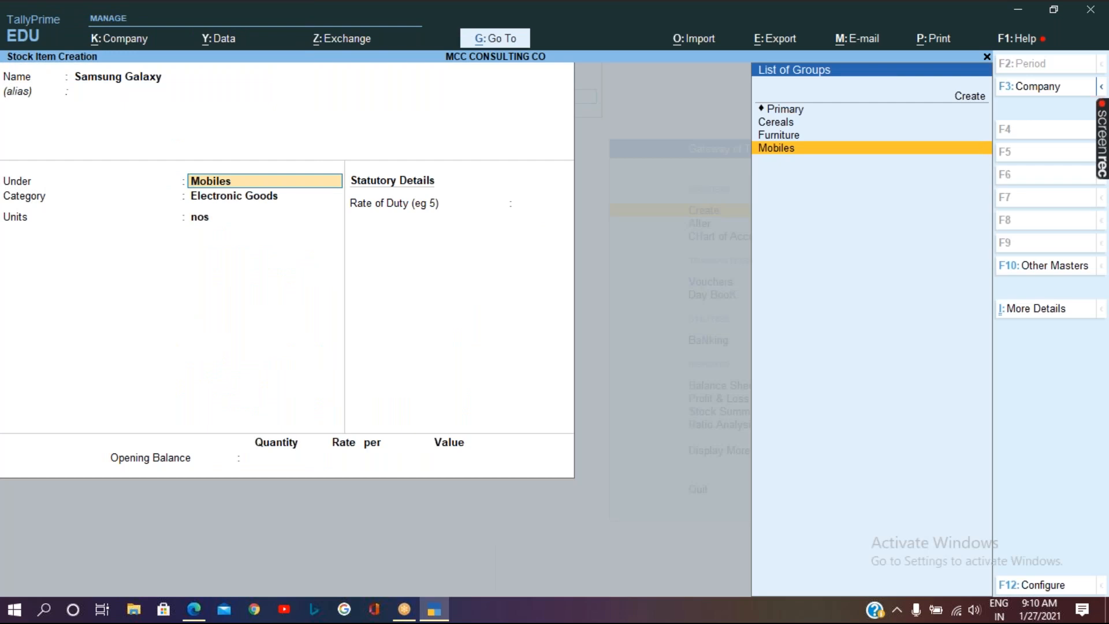
key("Return")
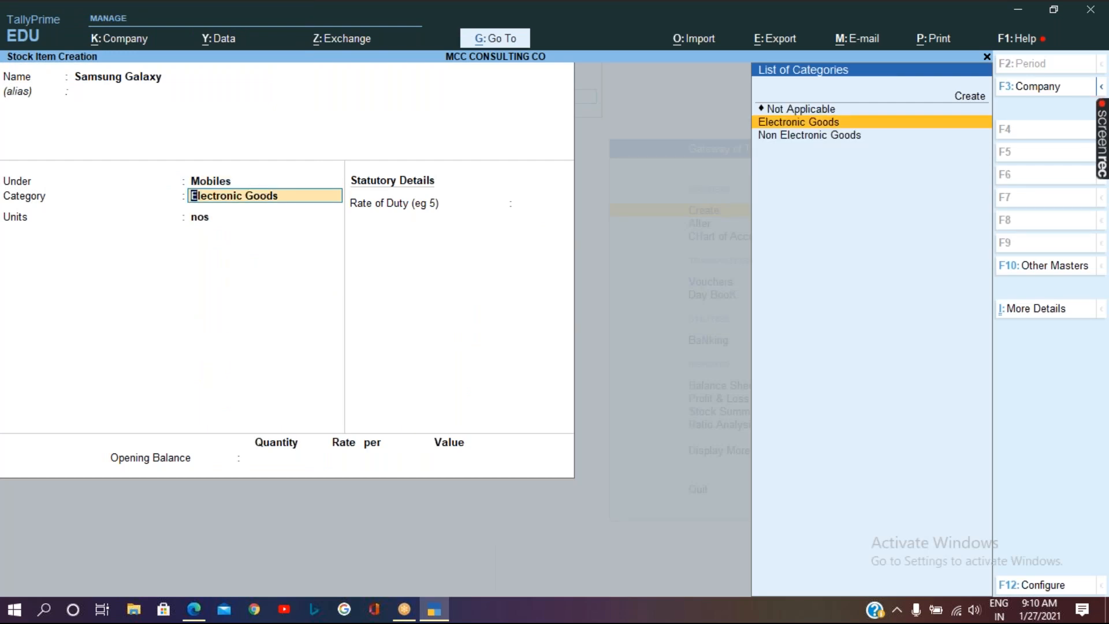
key("Return")
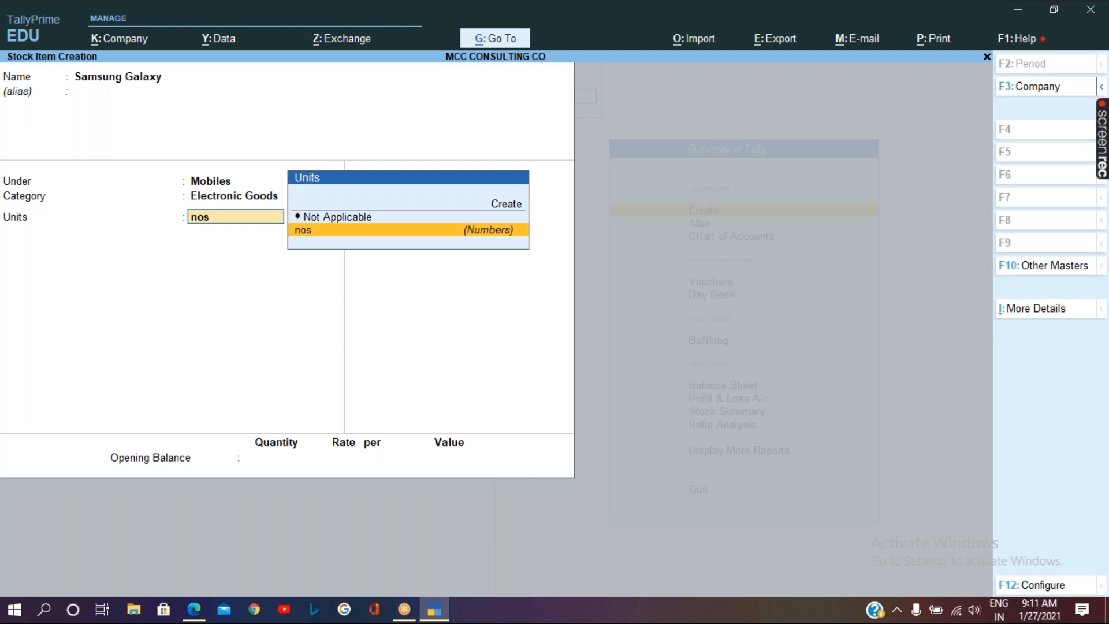
key("Return")
key("Return")
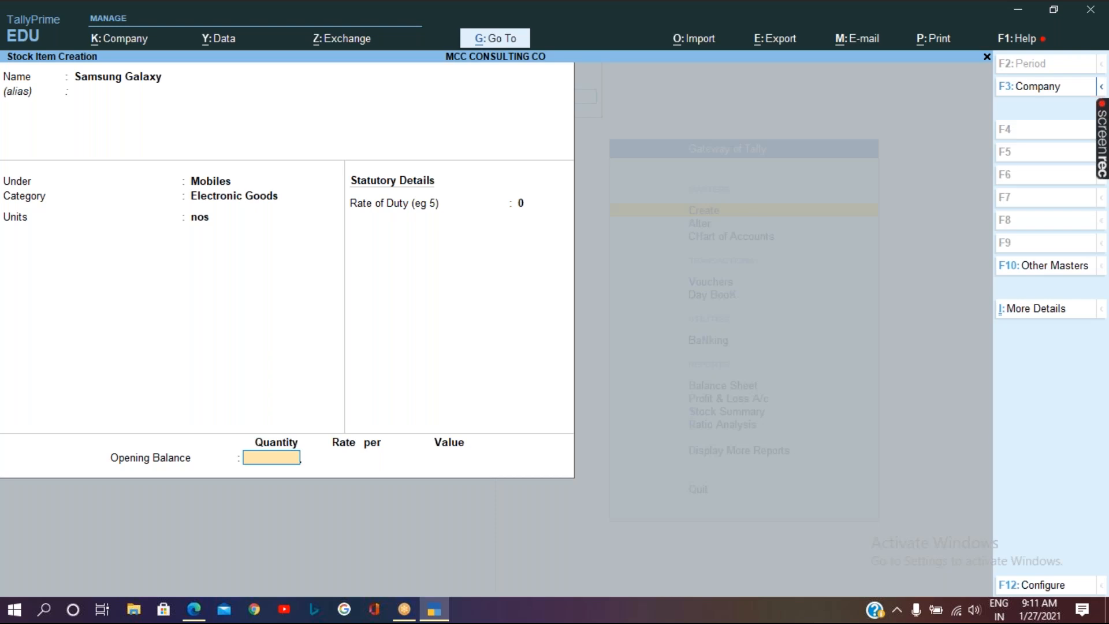
Decline saving Samsung Galaxy and try setting its units to Not Applicable.
key("Return")
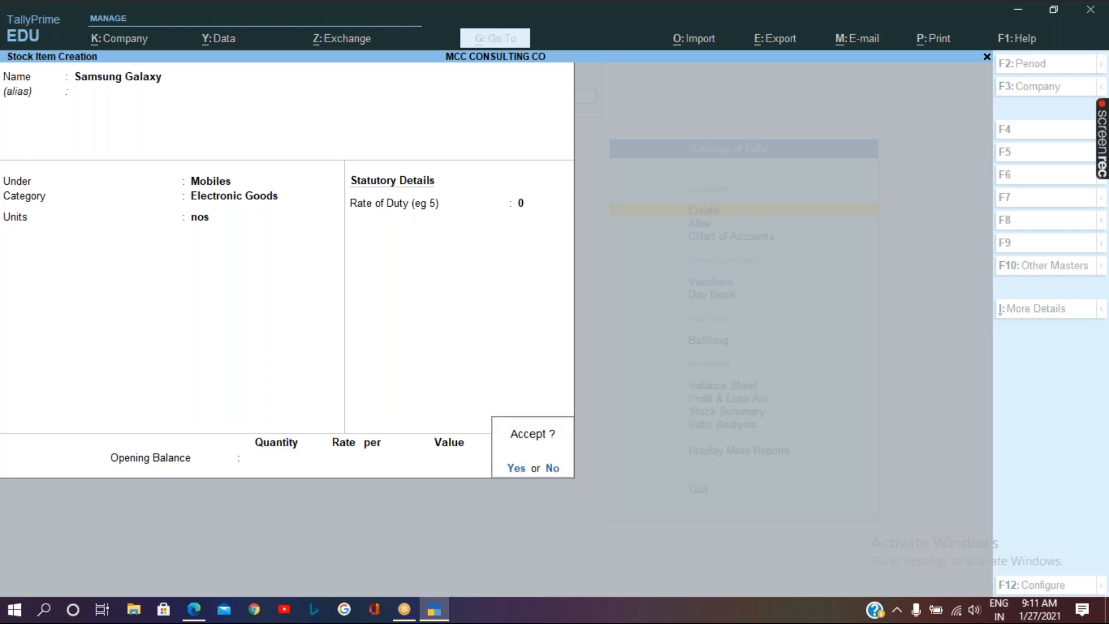
key("Escape")
key("BackSpace")
key("BackSpace")
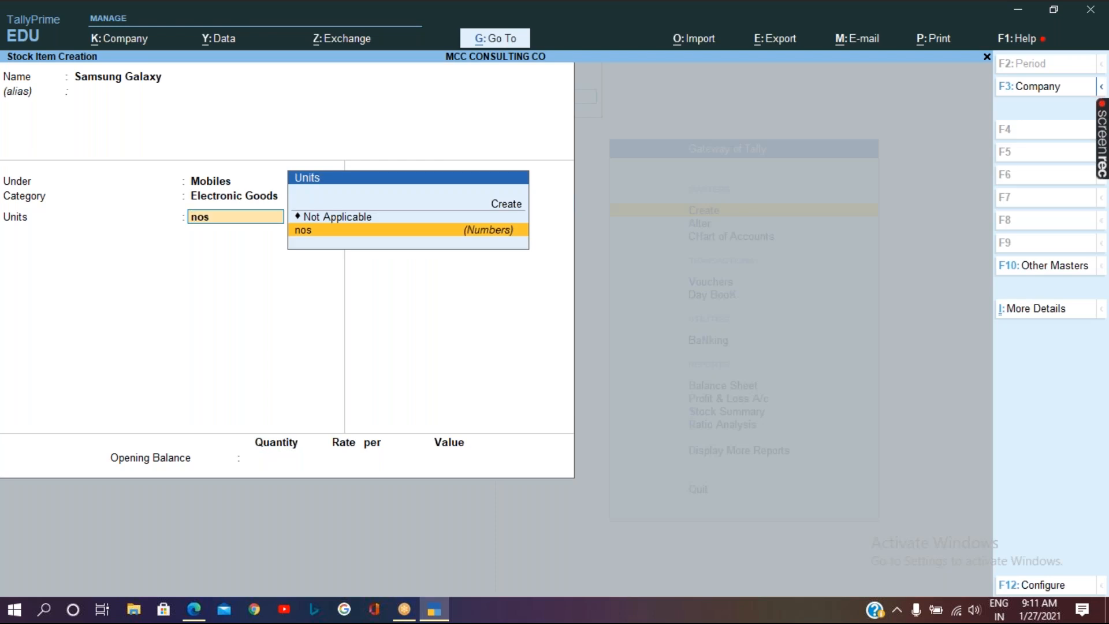
key("Up")
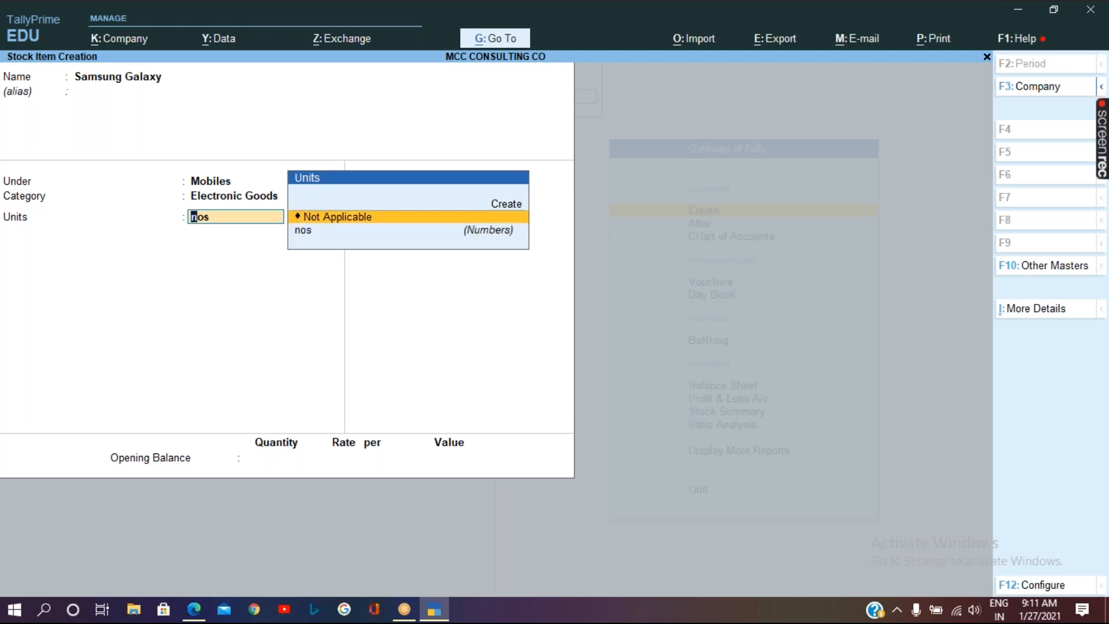
key("Return")
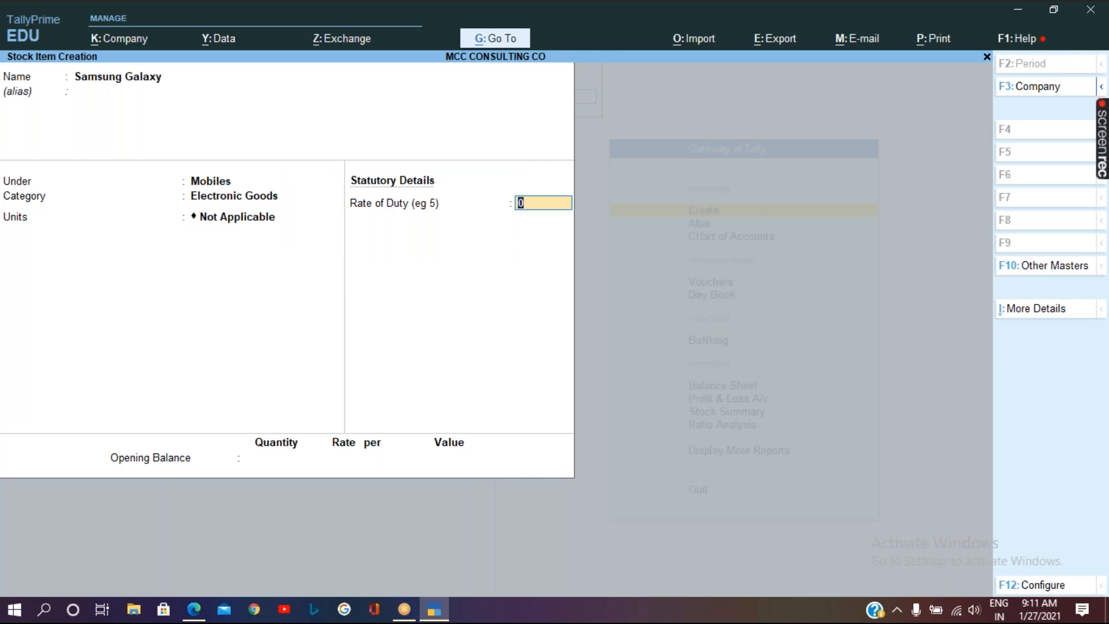
key("Return")
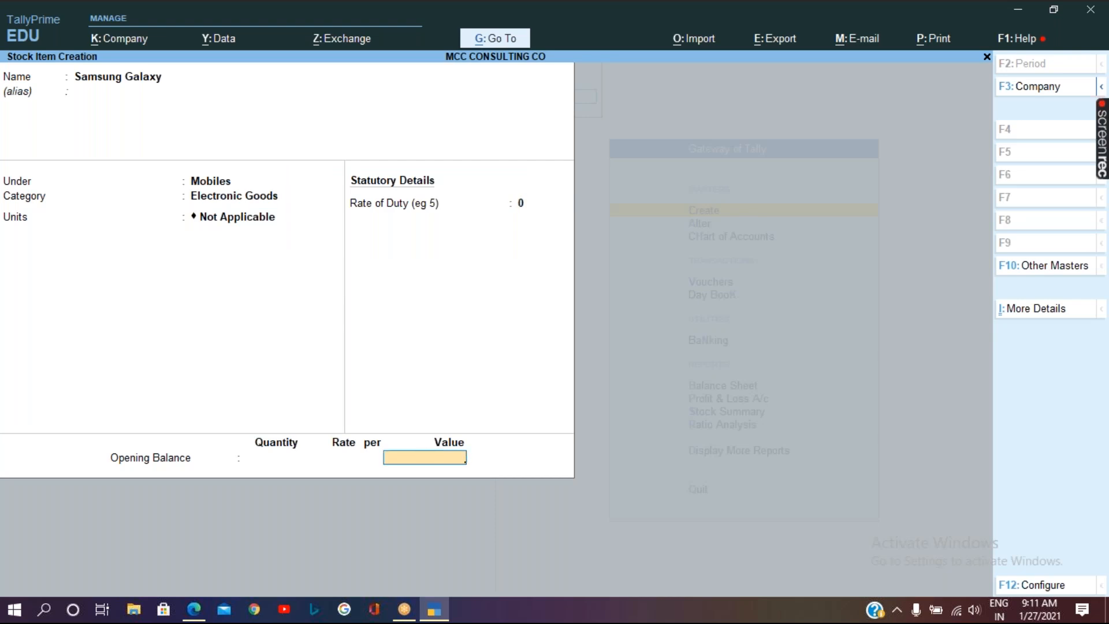
Set Samsung Galaxy's units back to nos and keep the rate of duty at 0.
key("BackSpace")
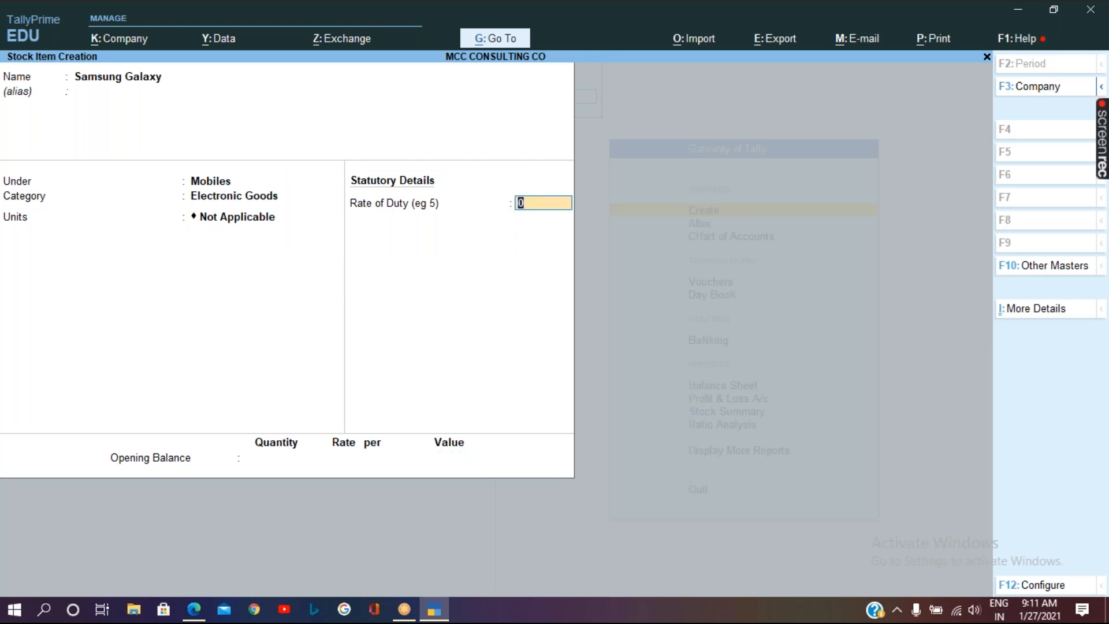
key("BackSpace")
key("Down")
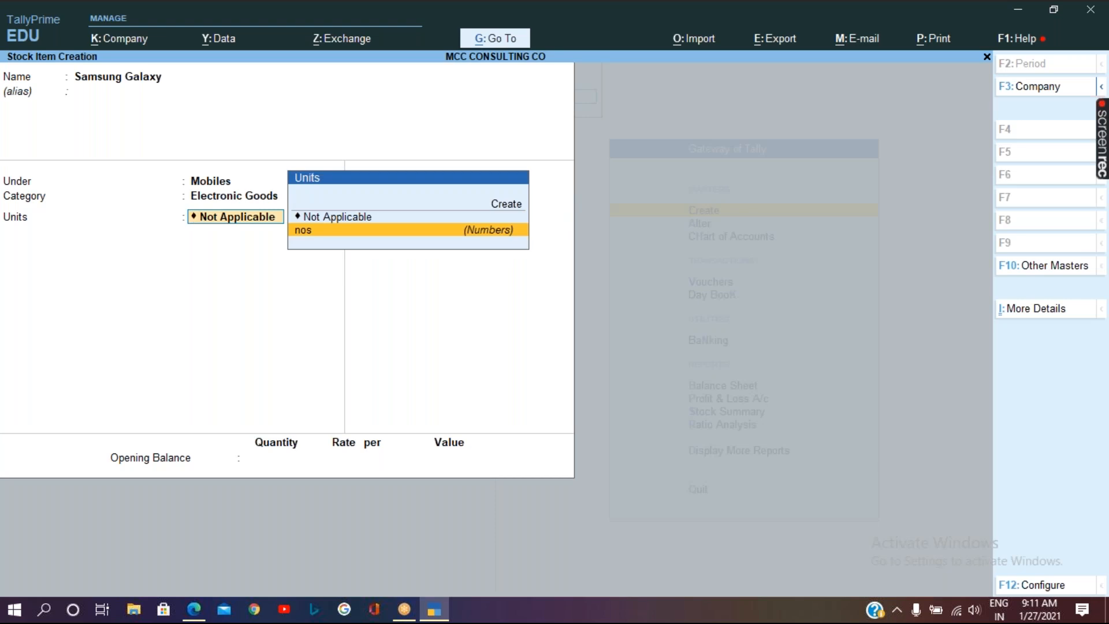
key("Return")
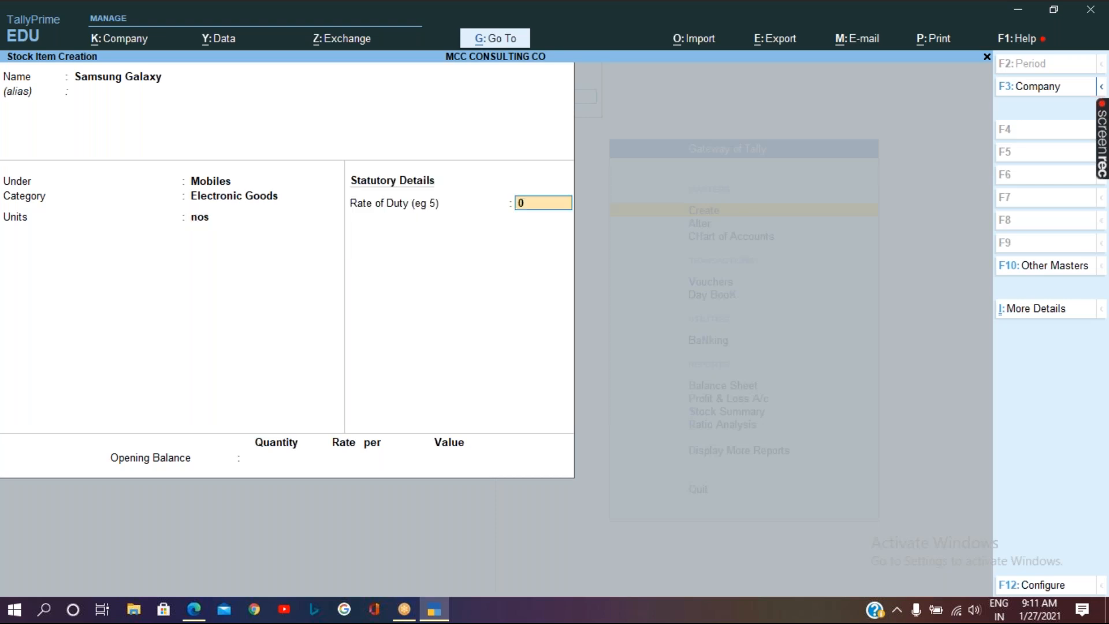
key("Return")
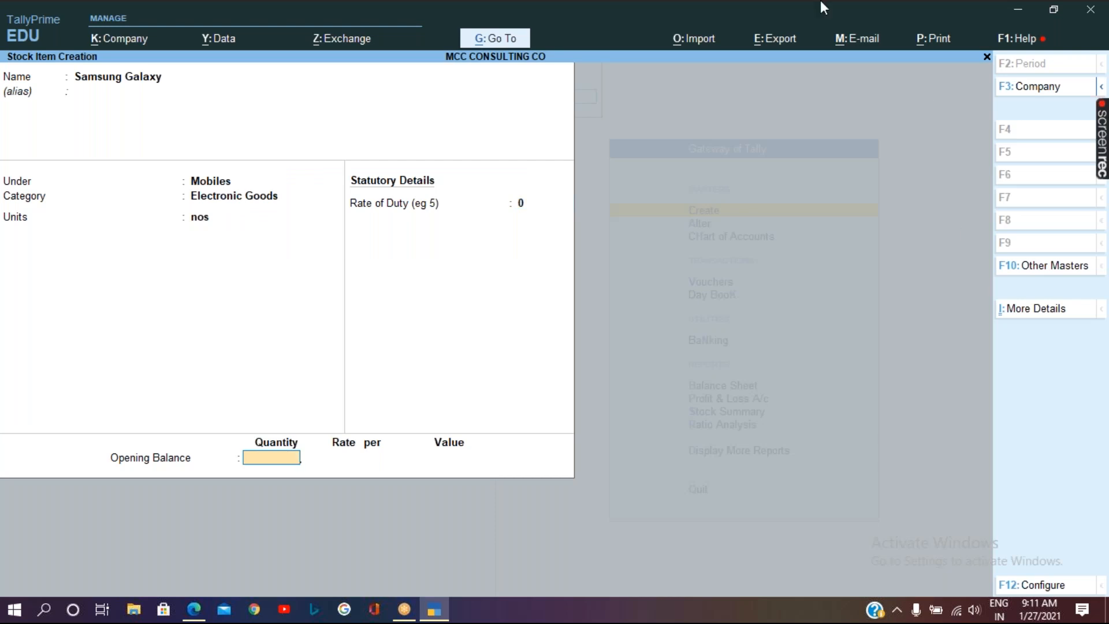
Enter Samsung Galaxy's opening balance as 5 nos at a rate of 20,000 per nos, and save the stock item.
left_click(403, 619)
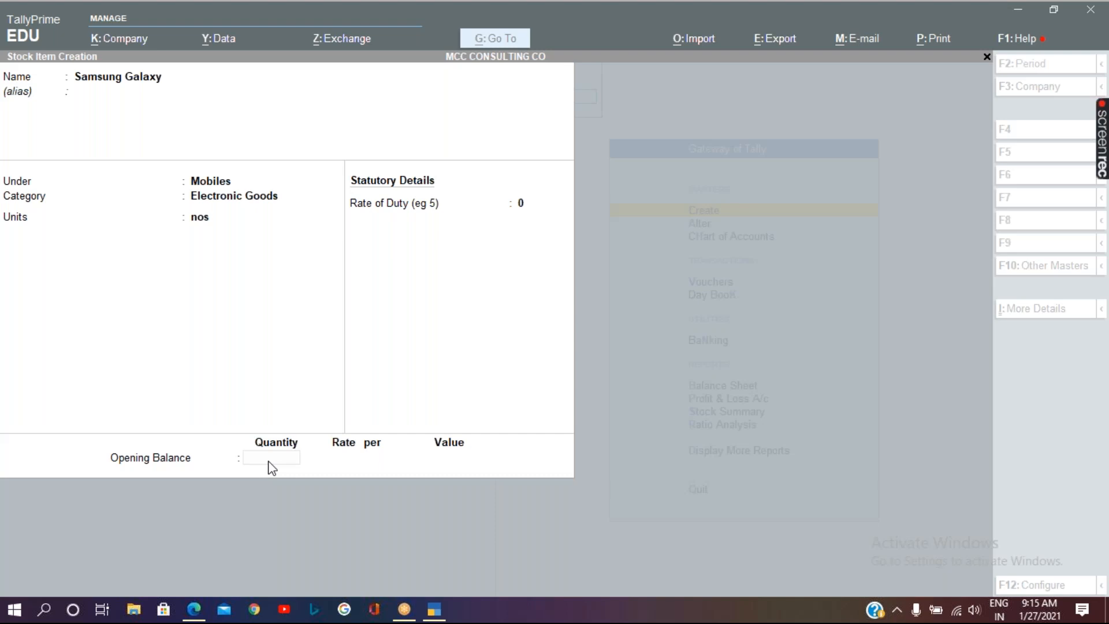
left_click(269, 464)
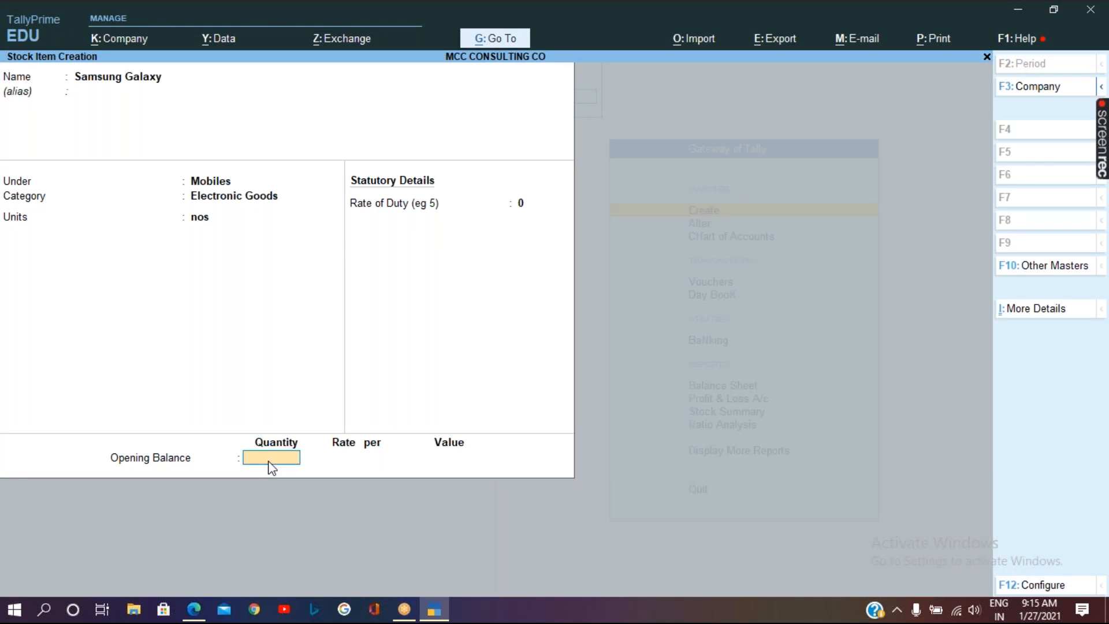
type("5")
key("Return")
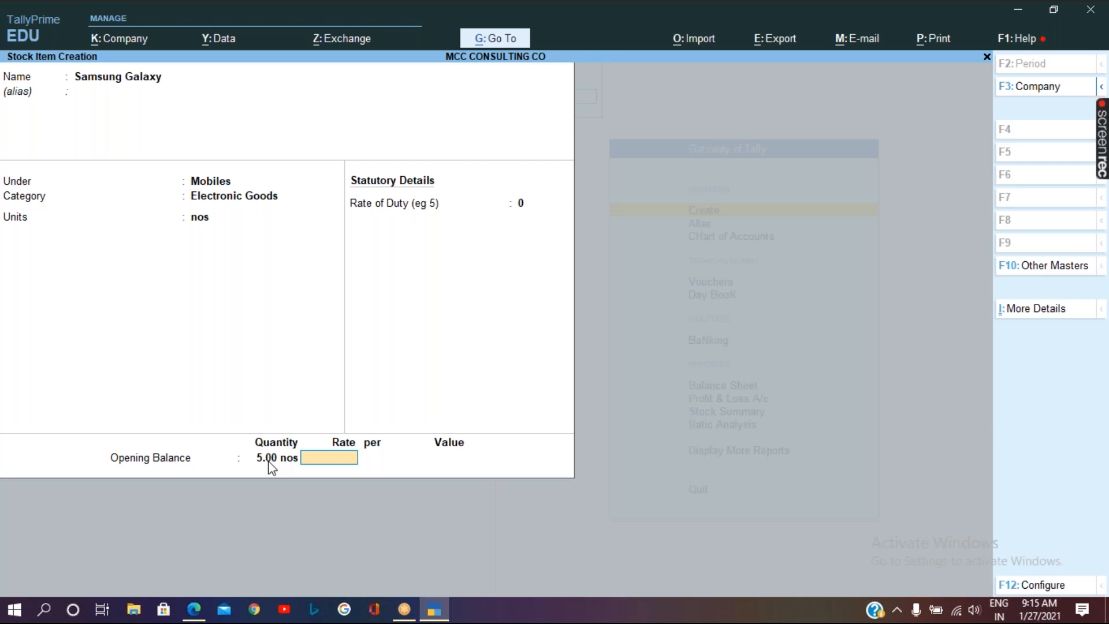
type("20000")
key("Return")
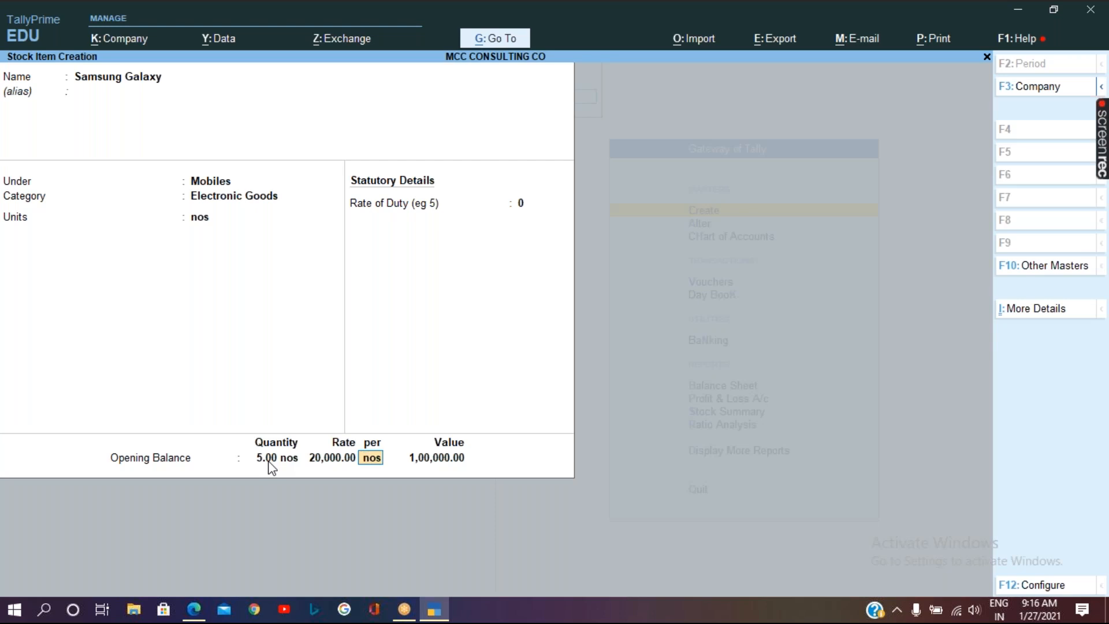
key("Return")
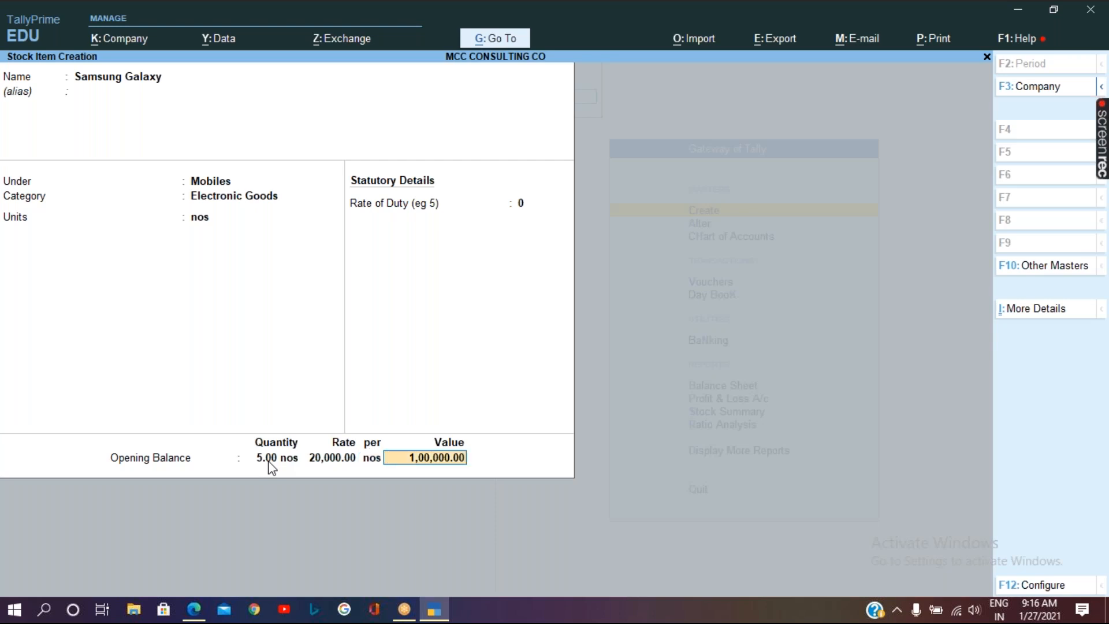
key("Return")
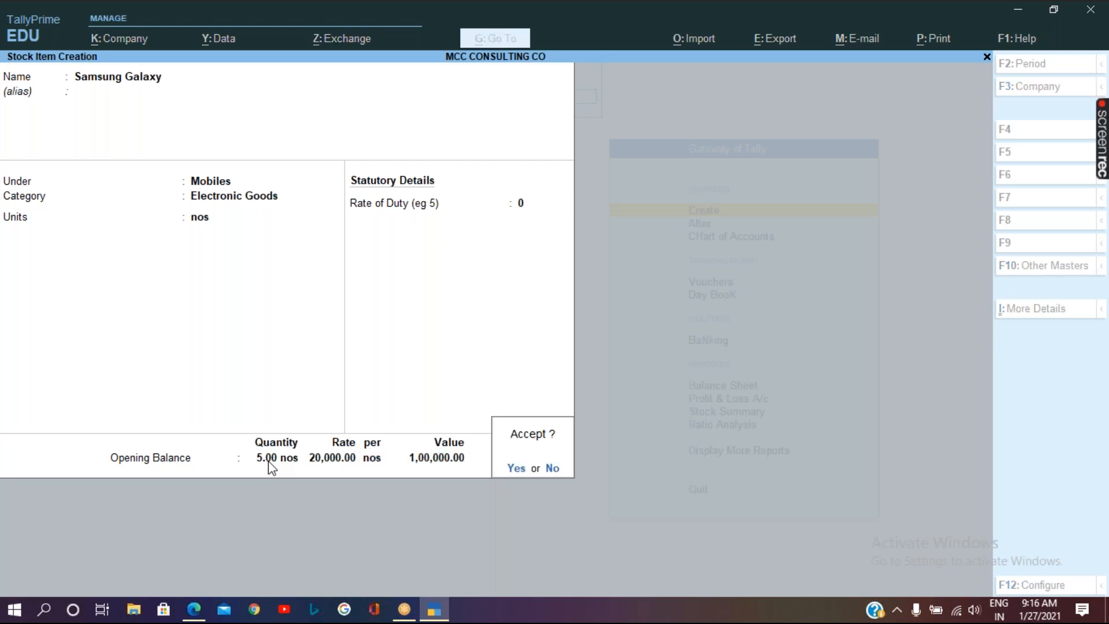
key("Return")
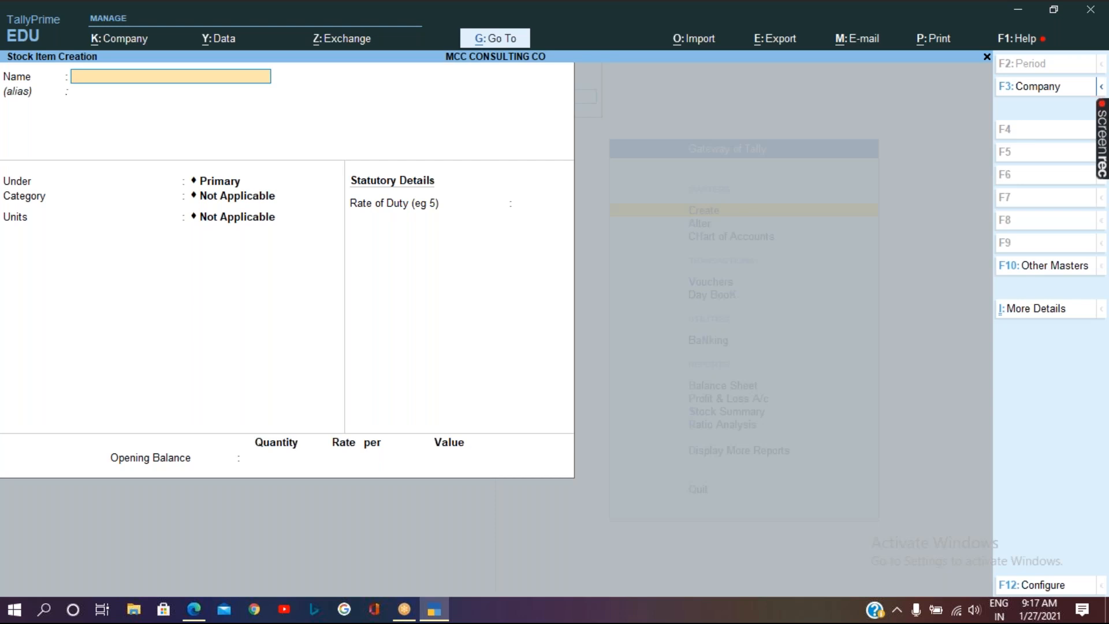
Name the new stock item Table, leave its alias blank, and place it under the Furniture stock group.
type("Table")
key("Return")
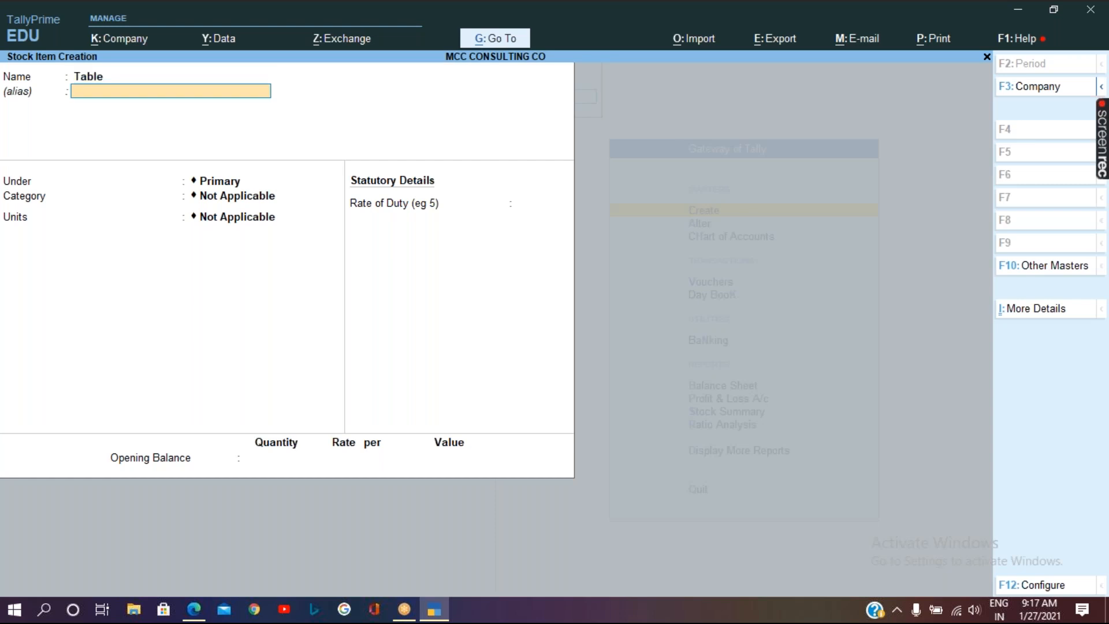
key("Return")
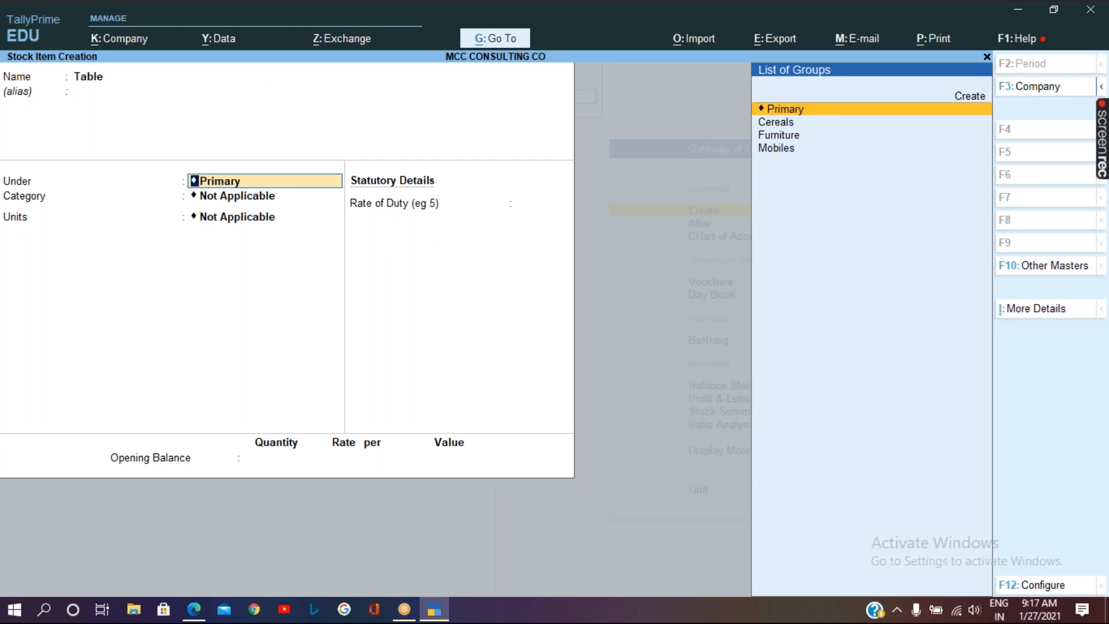
key("Down")
key("Down")
key("Return")
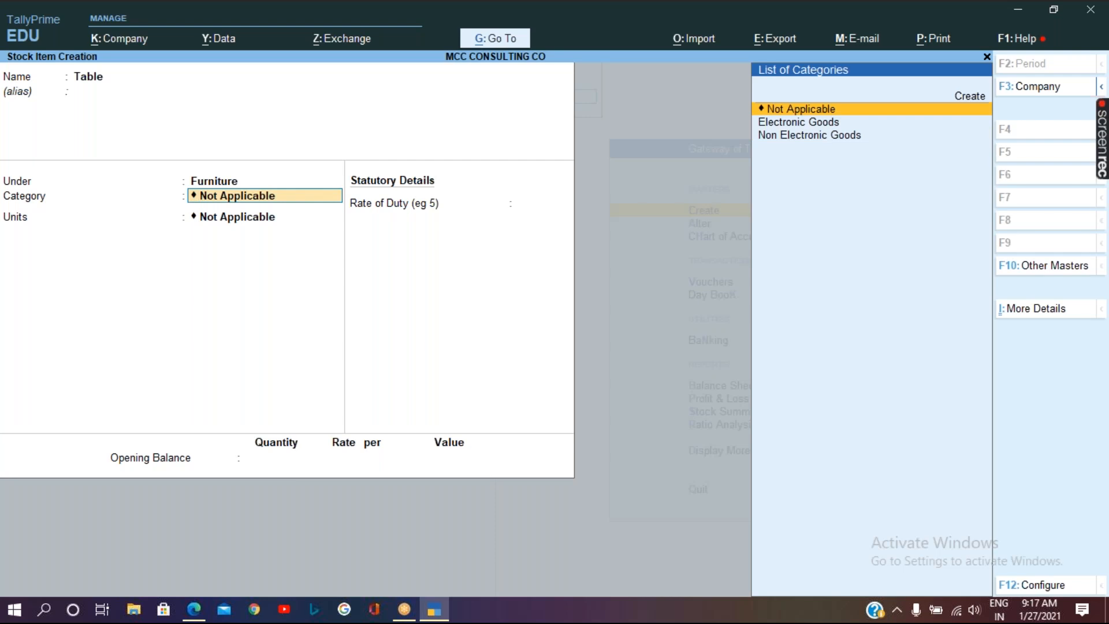
Set Table's category to Non Electronic Goods and its units to nos.
key("Down")
key("Down")
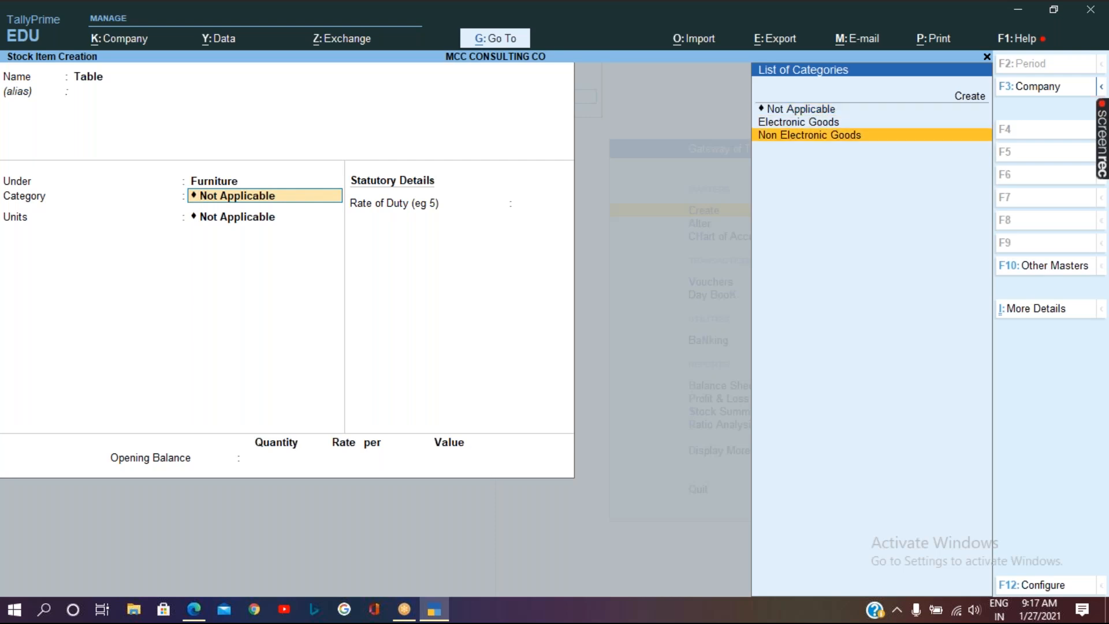
key("Return")
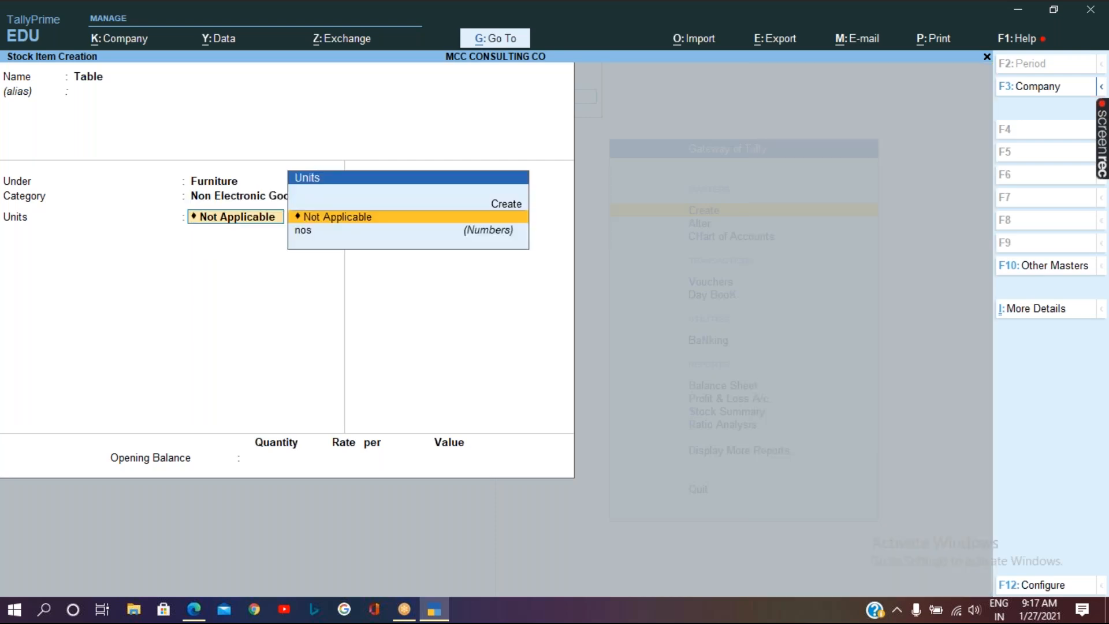
key("Down")
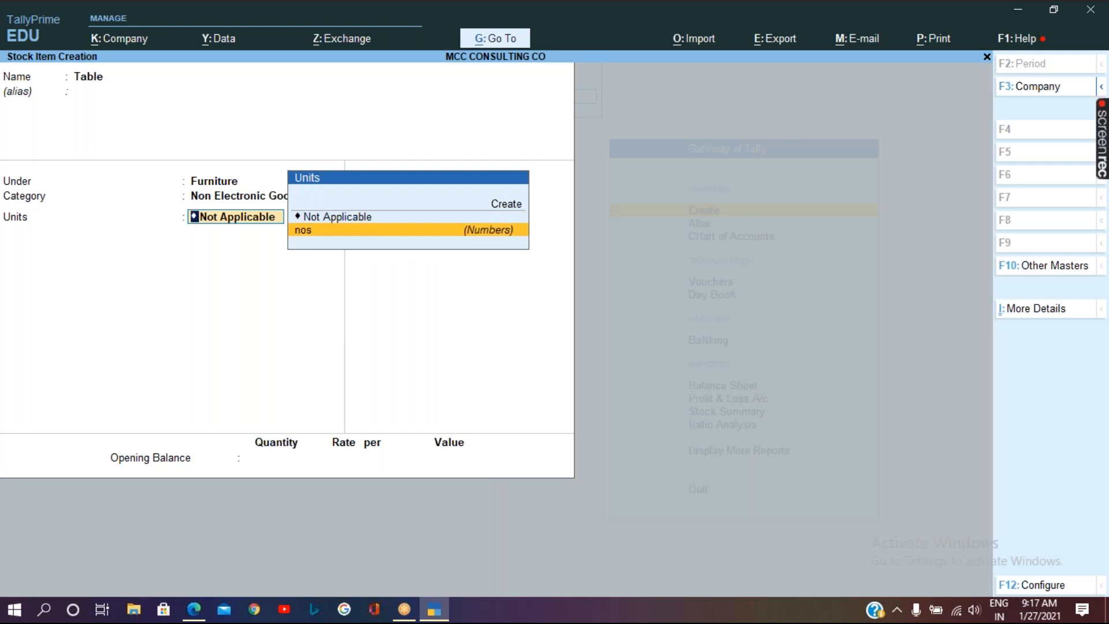
key("Return")
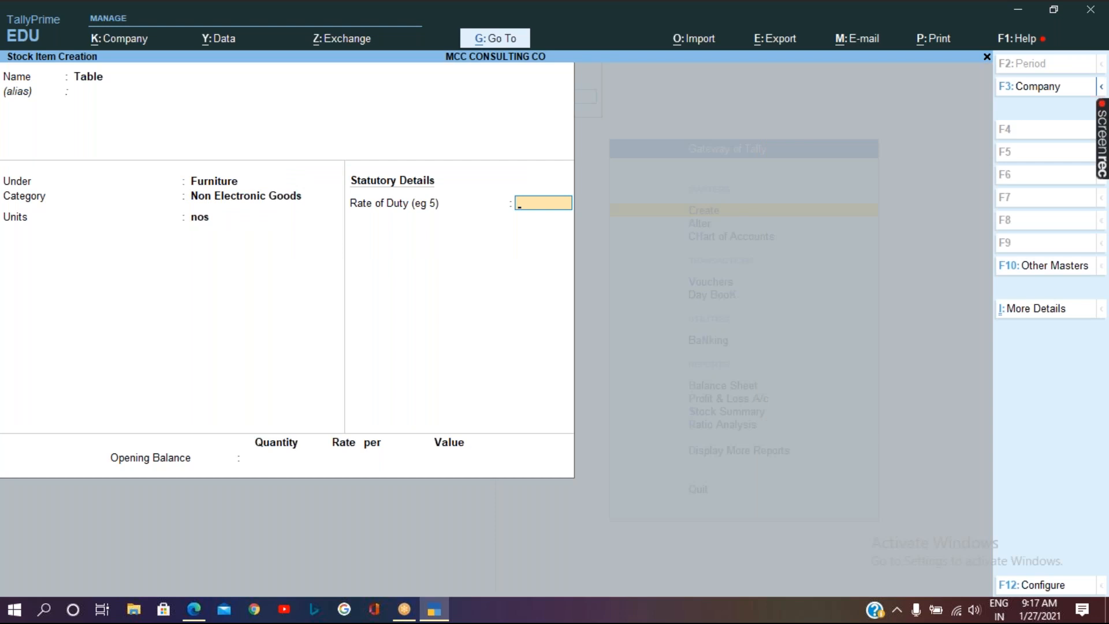
Leave Table's rate of duty at 0 and its opening balance empty, and save the stock item.
key("Return")
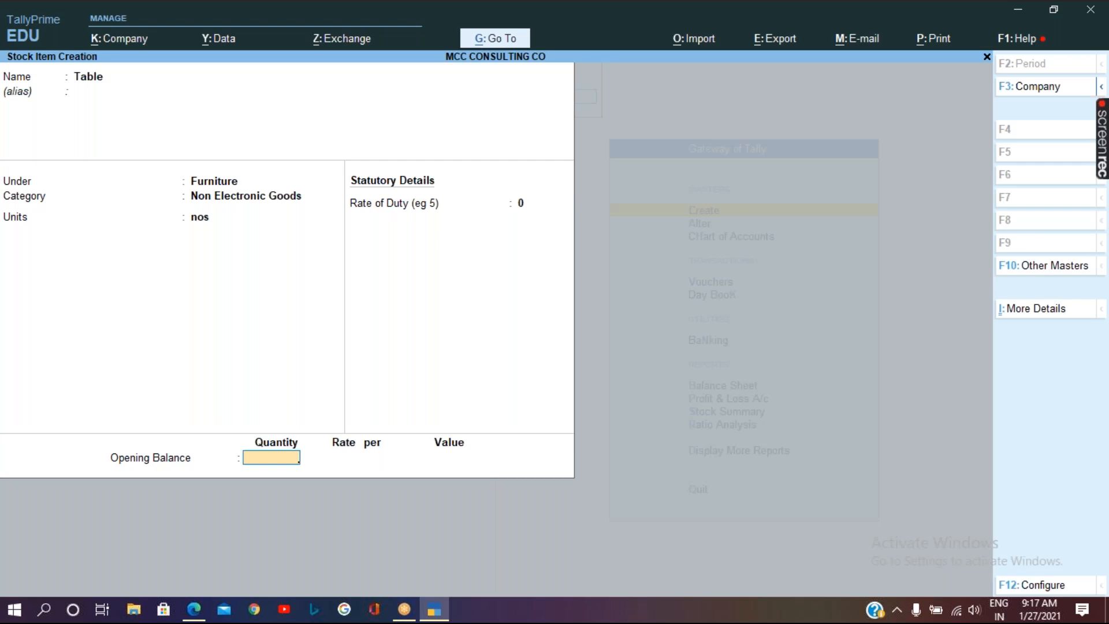
key("Return")
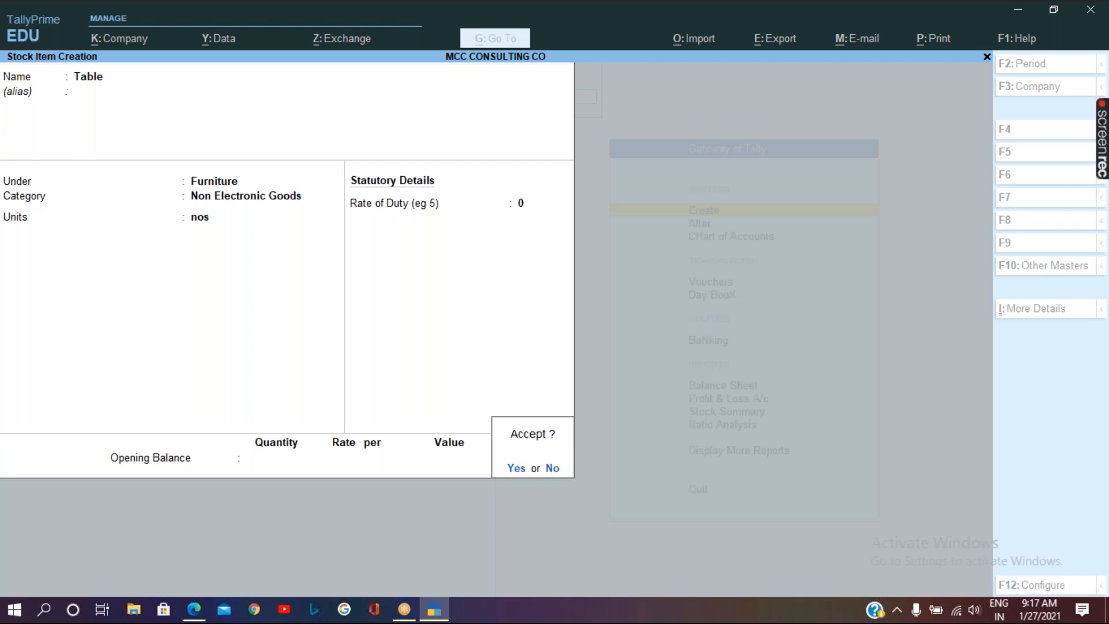
key("y")
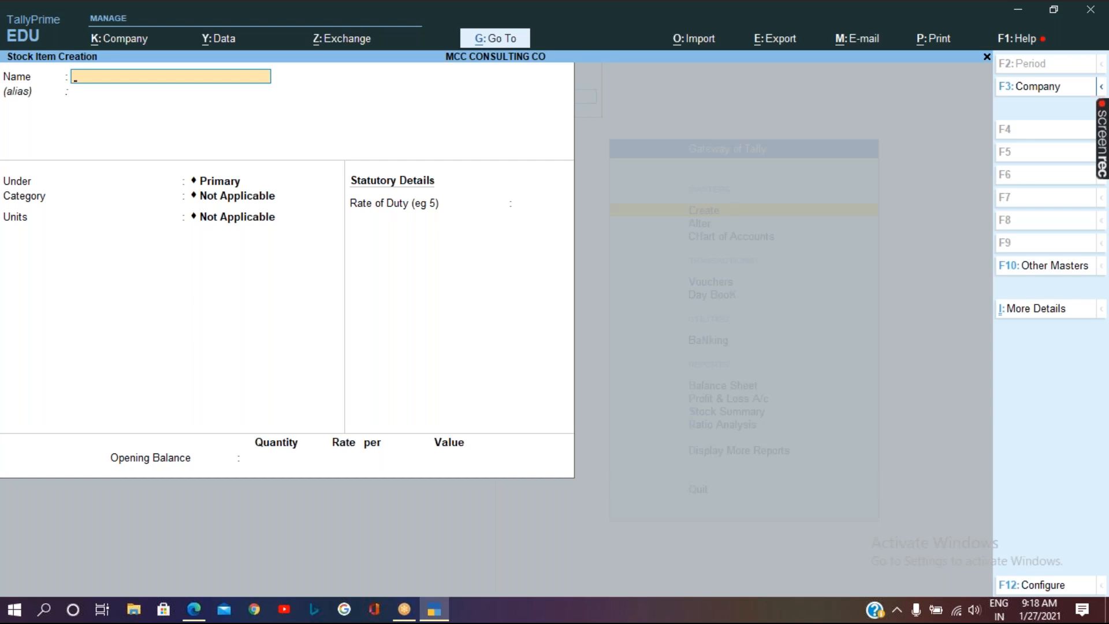
Name the new stock item Rice with no alias, under the Cereals group and in the Non Electronic Goods category.
type("Rice")
key("Return")
key("Return")
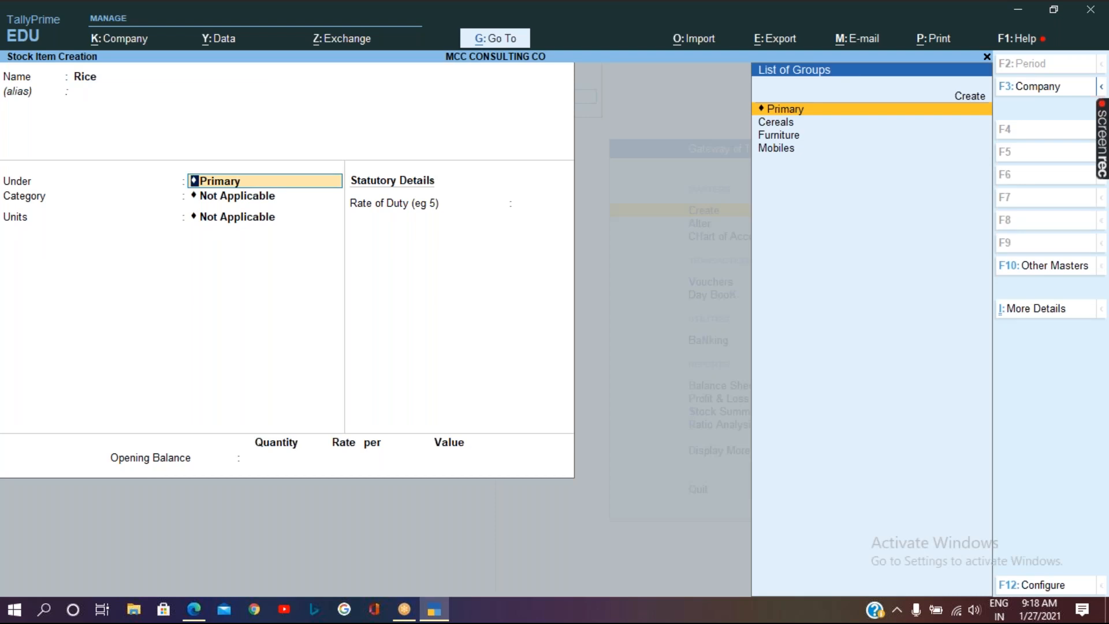
key("Down")
key("Return")
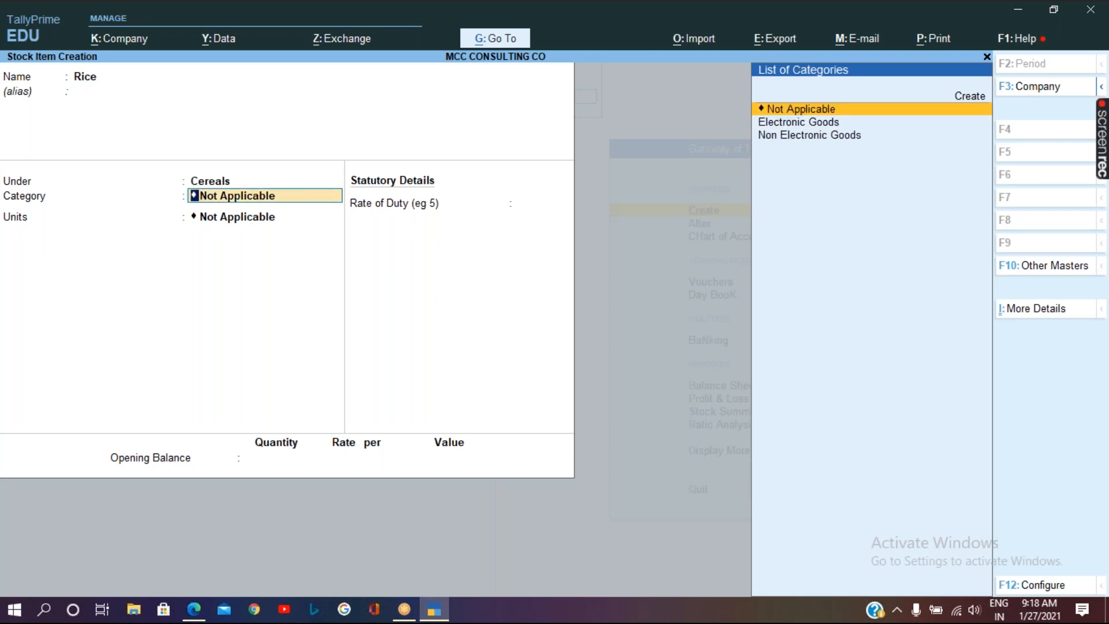
key("Down")
key("Down")
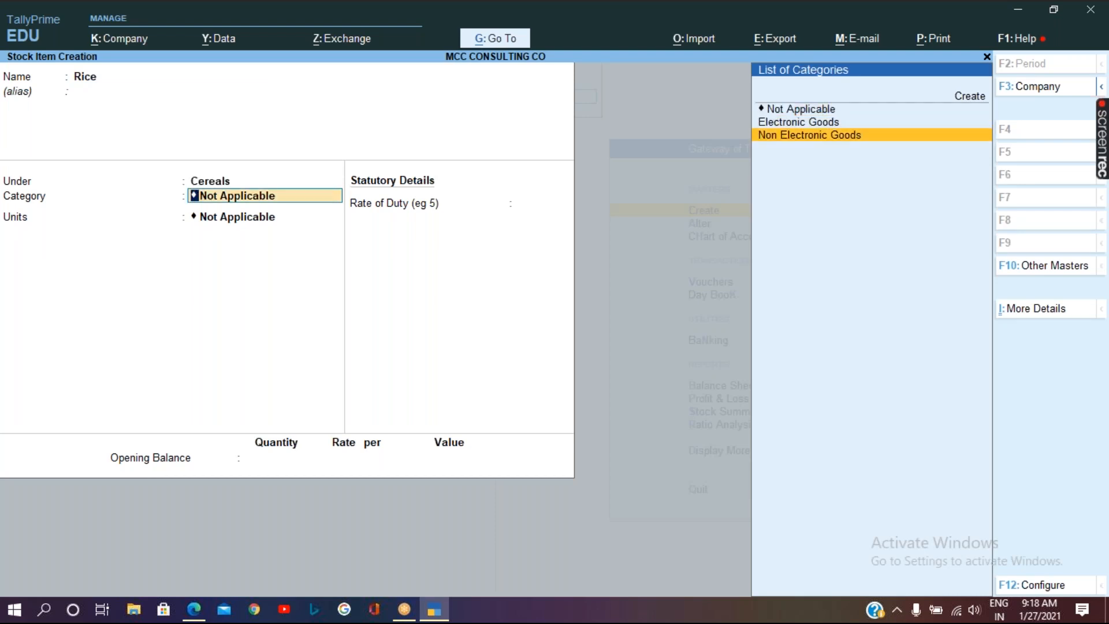
key("Return")
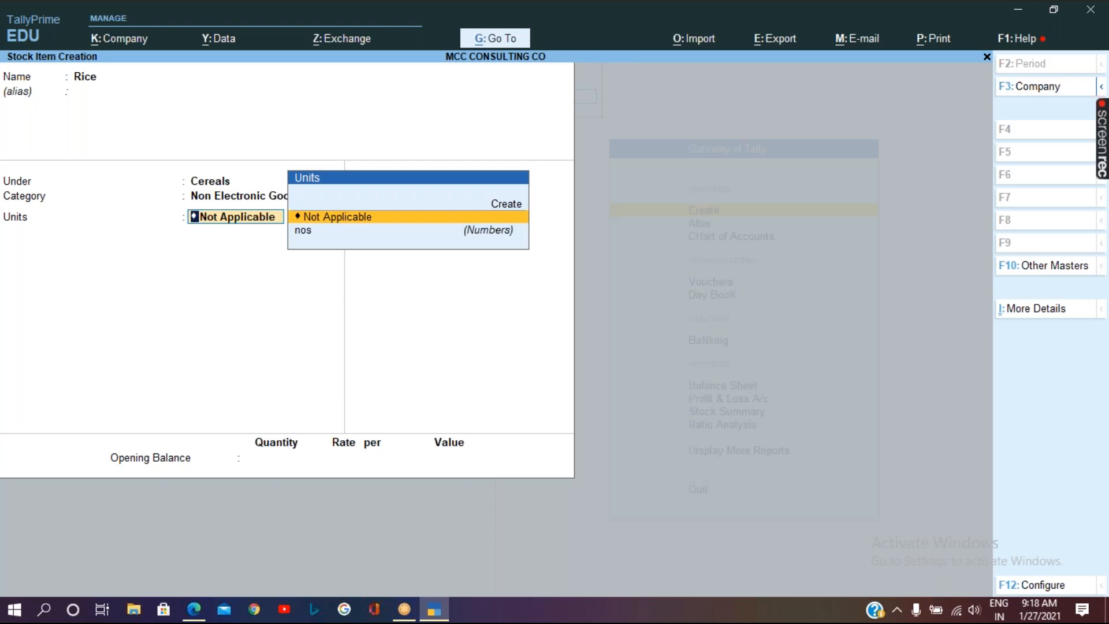
Start creating a new unit of measure for Rice from its units field.
key("Up")
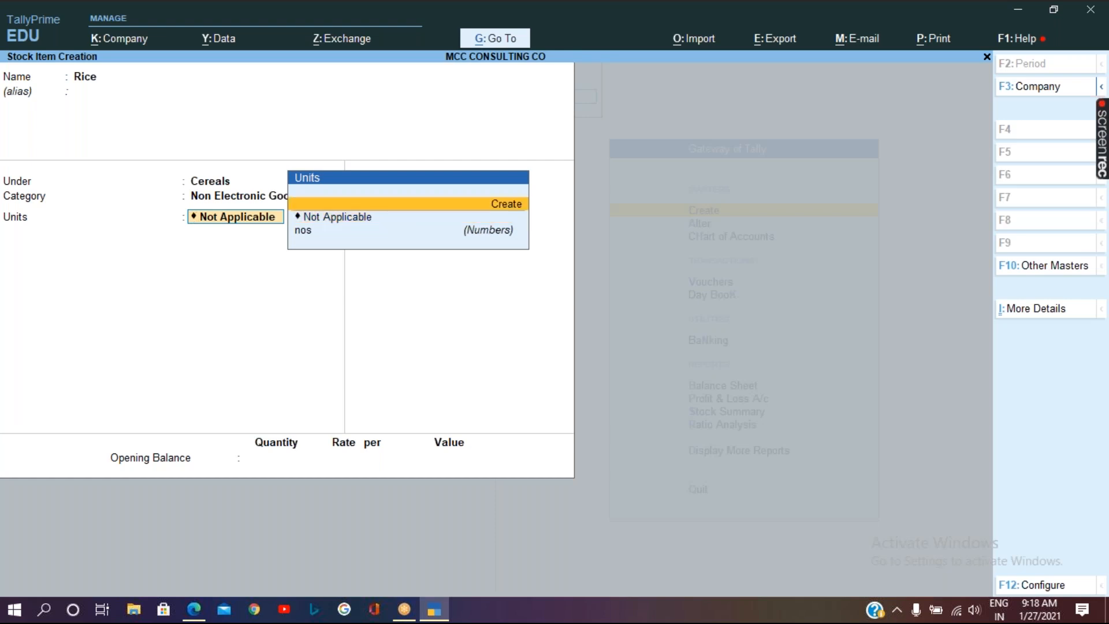
key("Return")
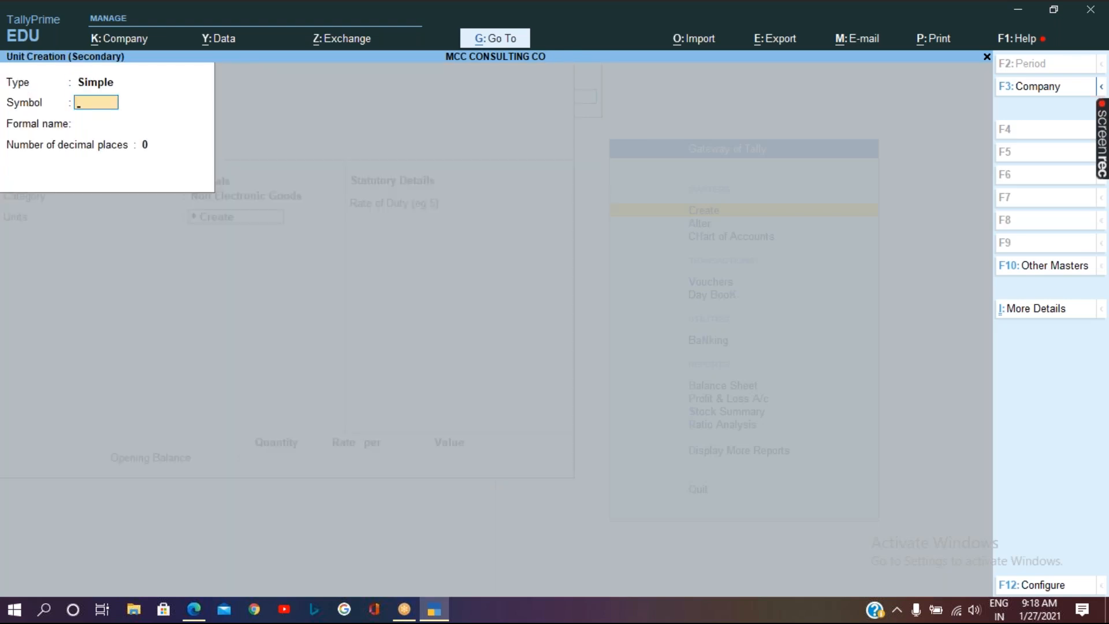
type("kgs")
key("BackSpace")
key("BackSpace")
key("BackSpace")
Set the new unit's type to Compound.
key("BackSpace")
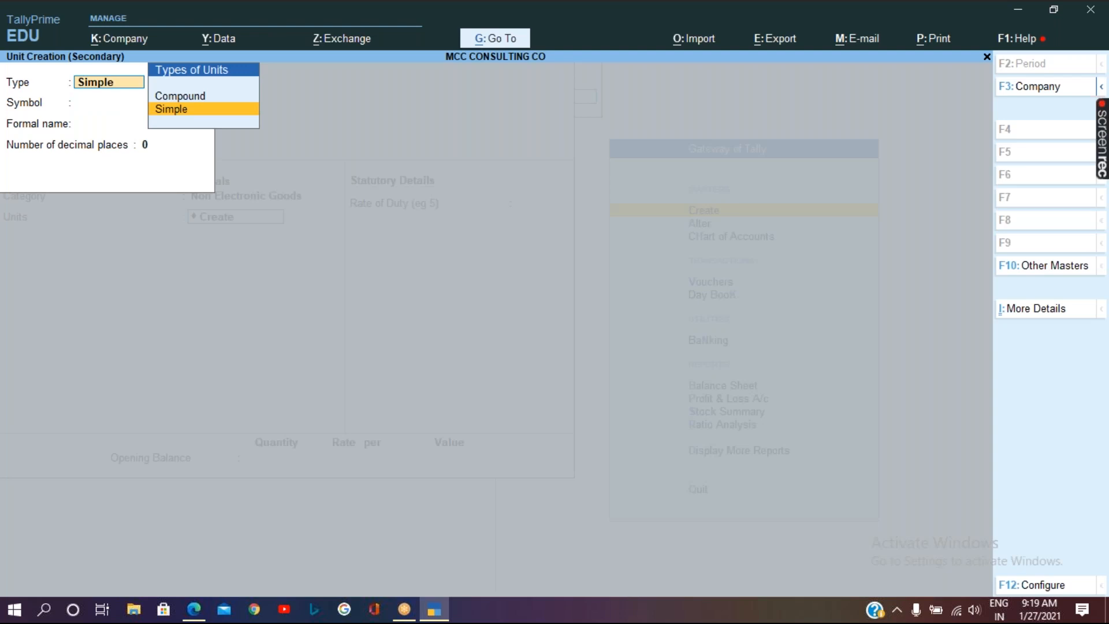
key("Up")
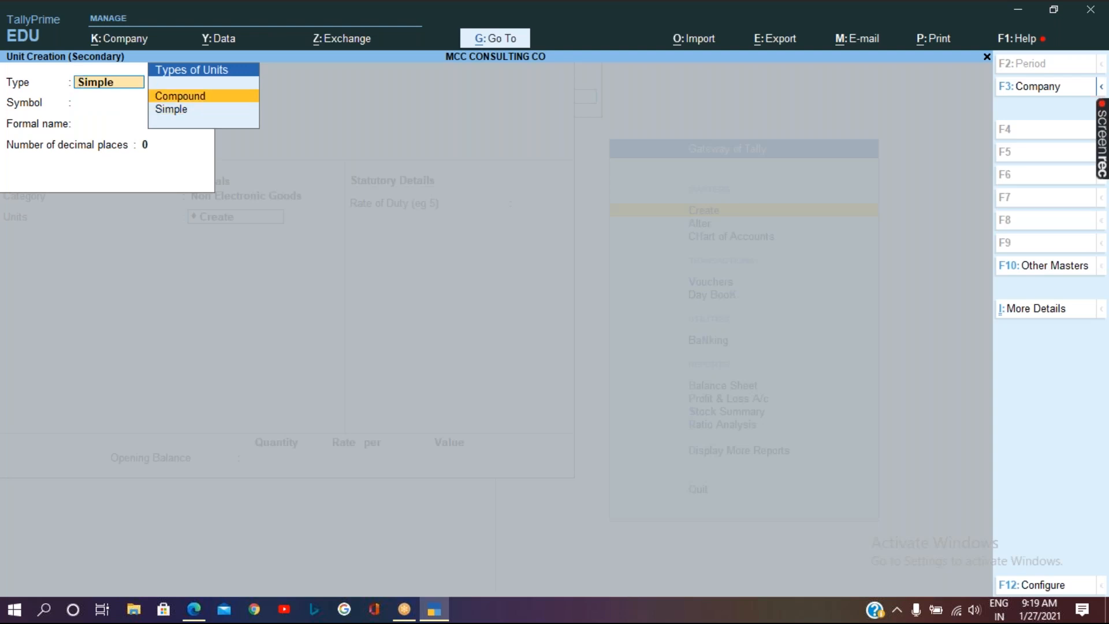
key("Return")
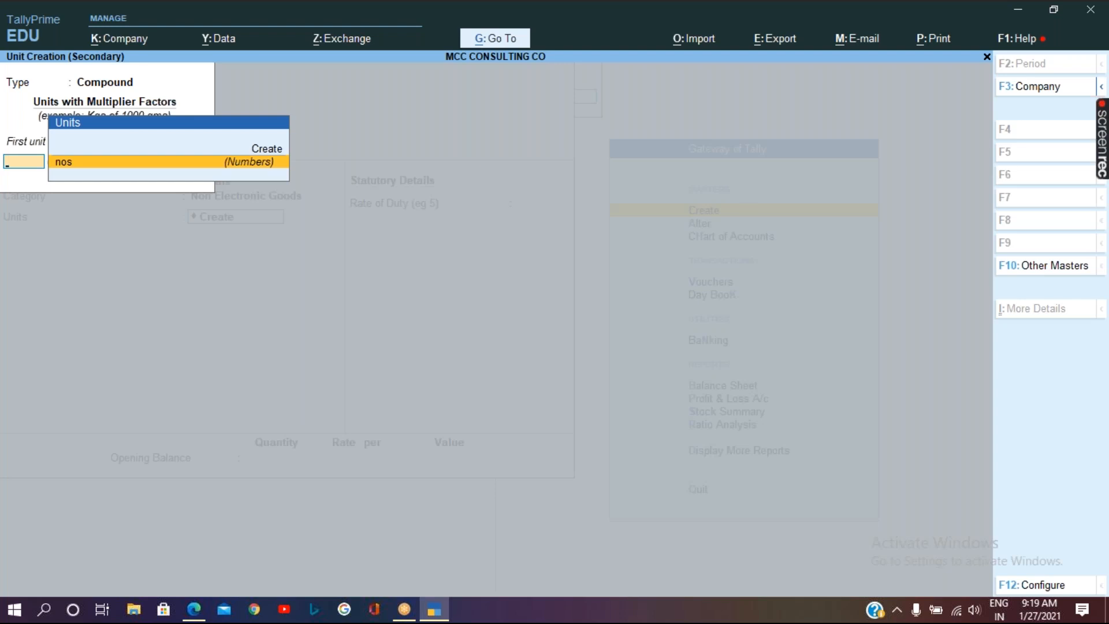
Create the simple unit bgs, formal name Bags, with 2 decimal places as the compound unit's first unit.
key("Up")
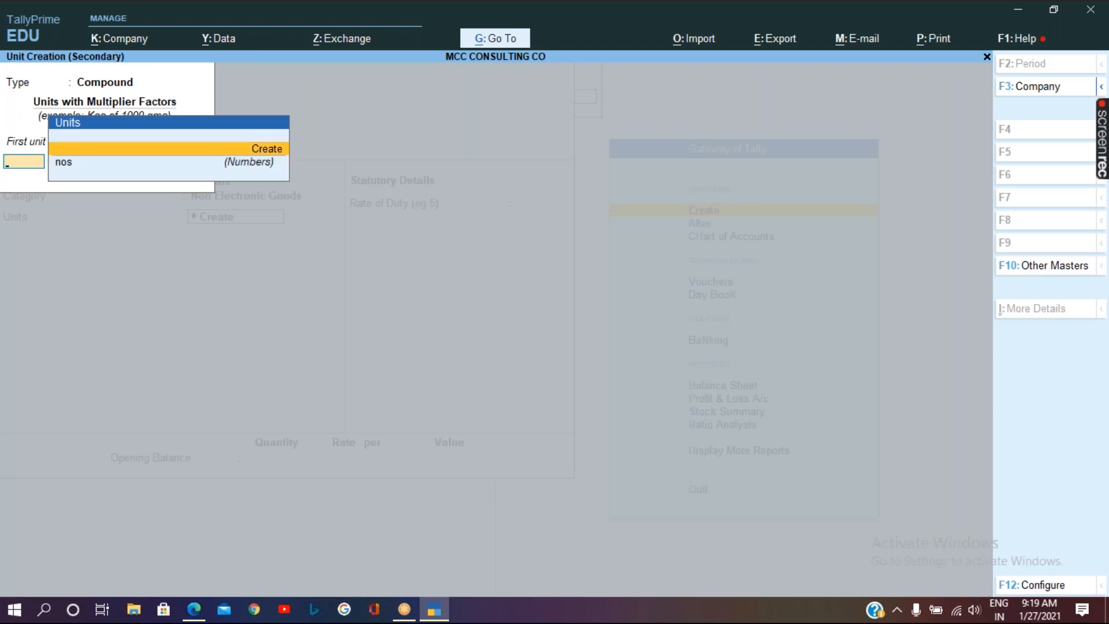
key("Return")
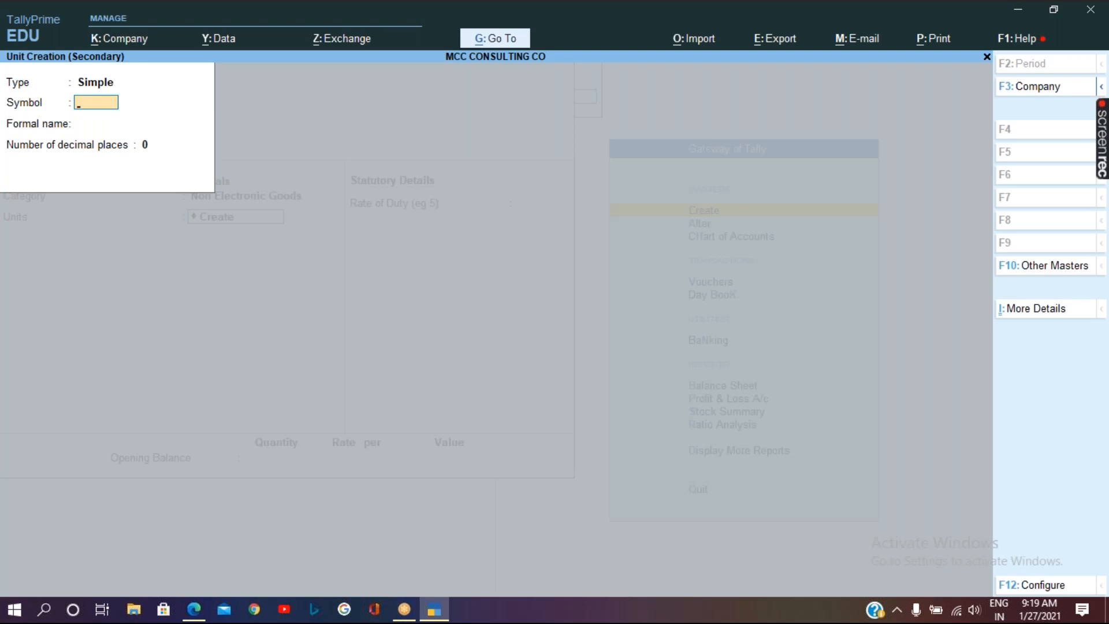
type("bgs")
key("Return")
type("Ba")
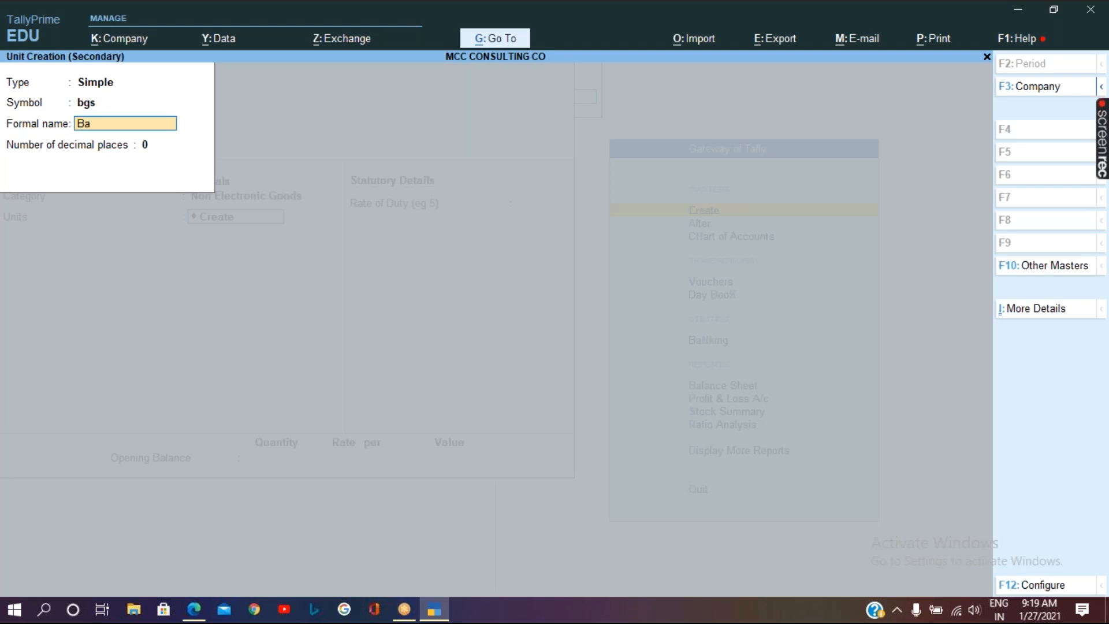
type("gs")
key("Return")
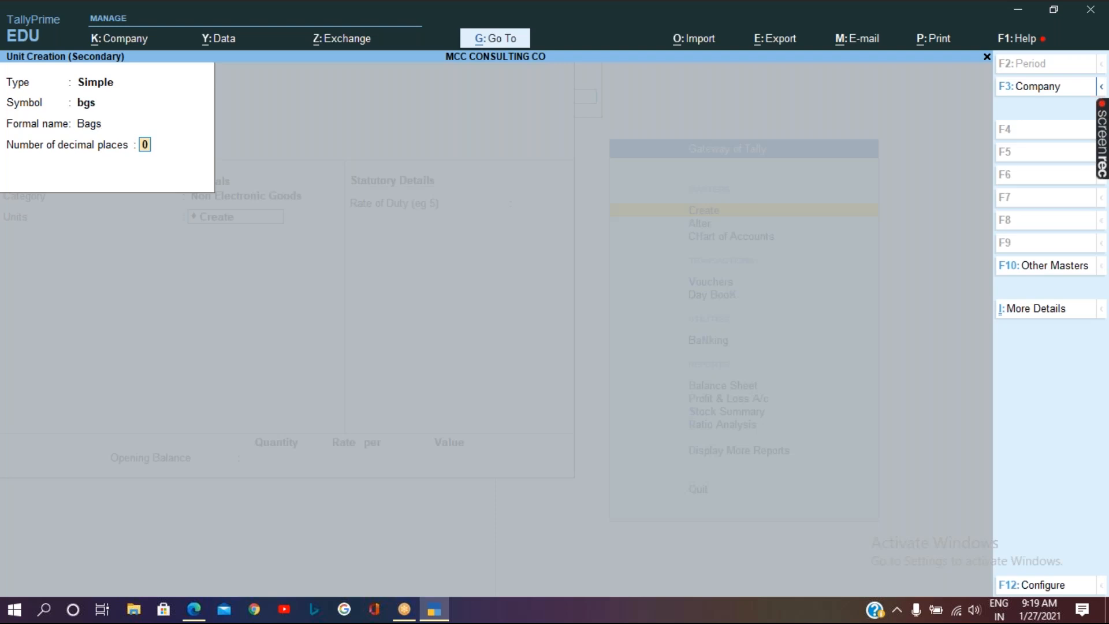
type("2")
key("Return")
key("Return")
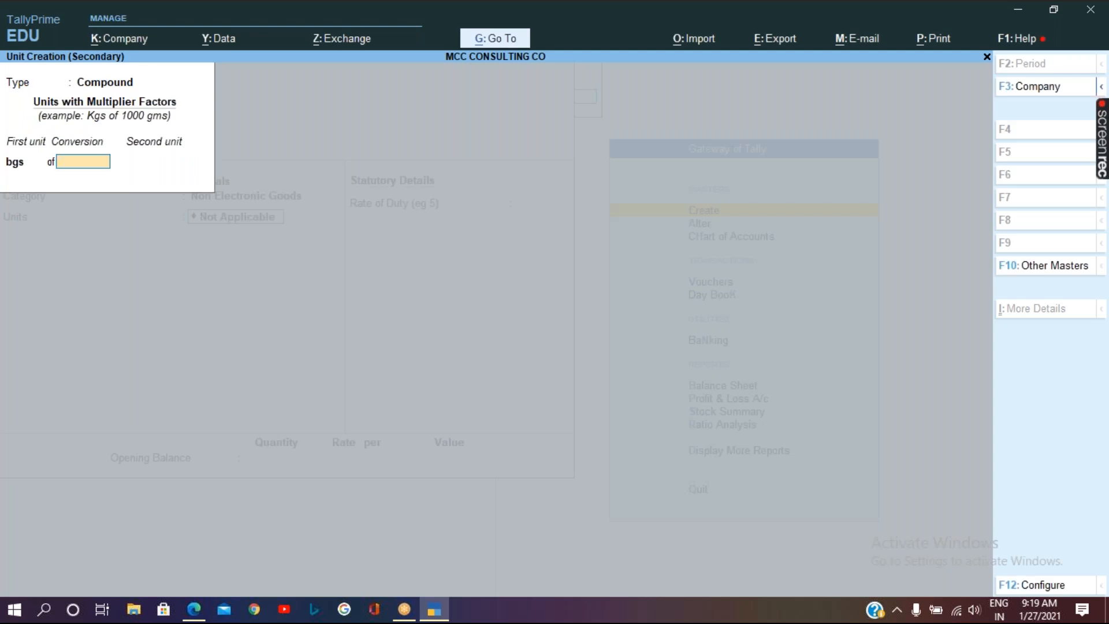
Set the conversion to 25, create kgs (Kilograms, 2 decimal places) as the second unit, and save the compound unit for Rice.
type("25")
key("Return")
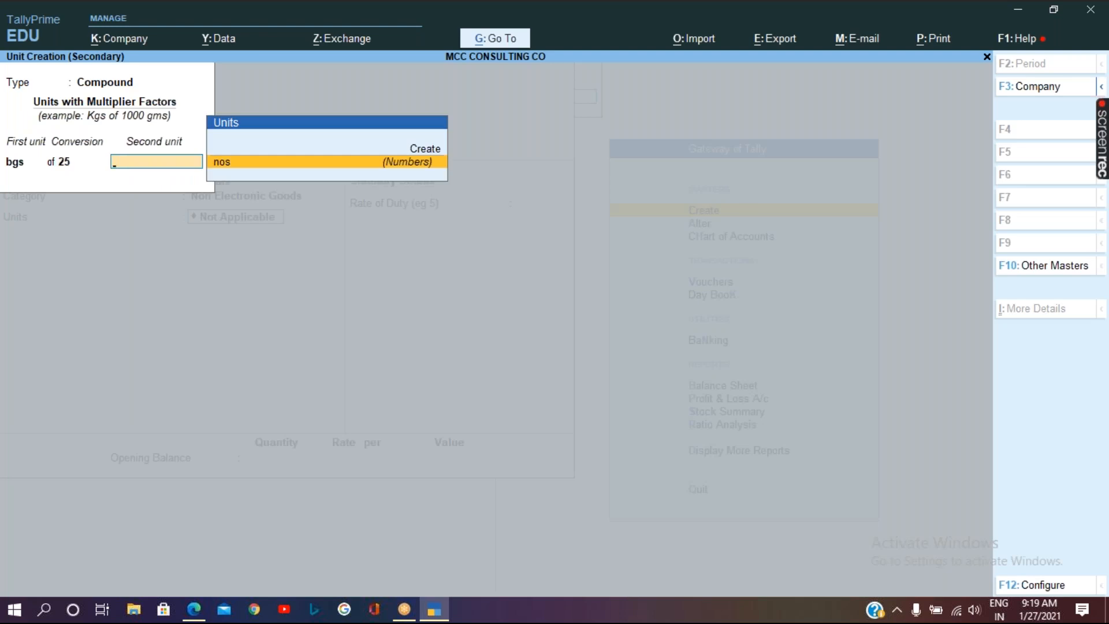
key("Up")
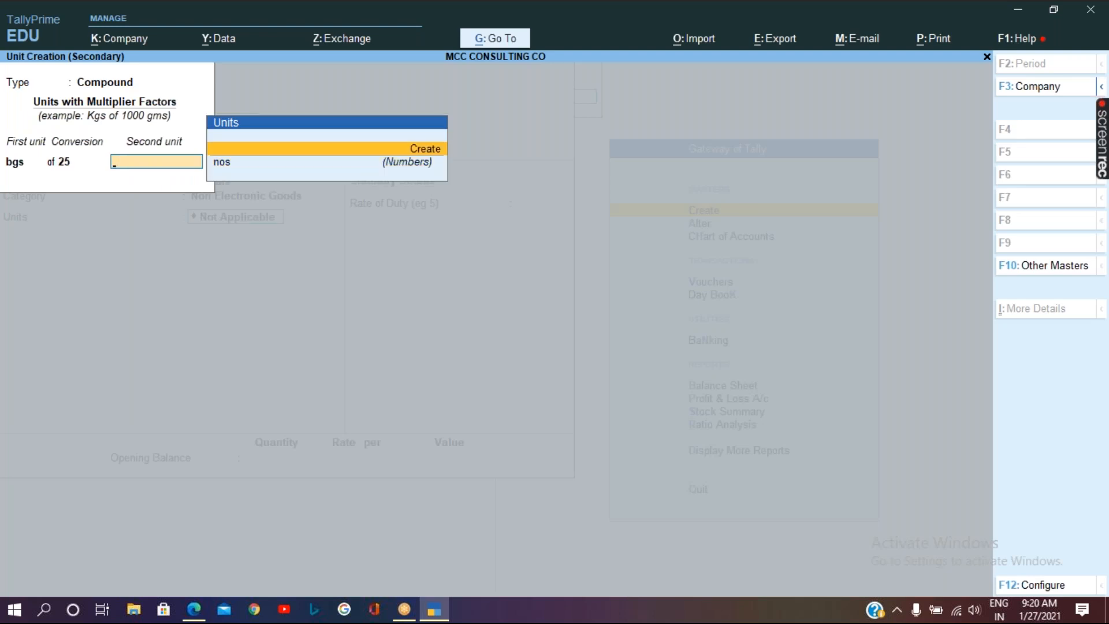
key("Return")
type("k")
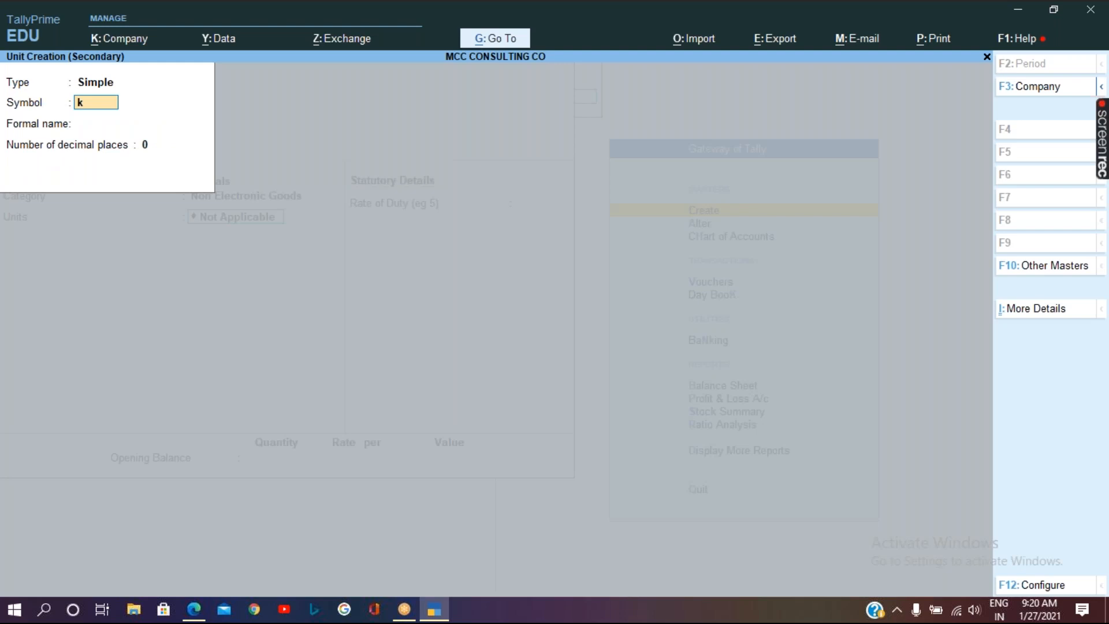
type("gs")
key("Return")
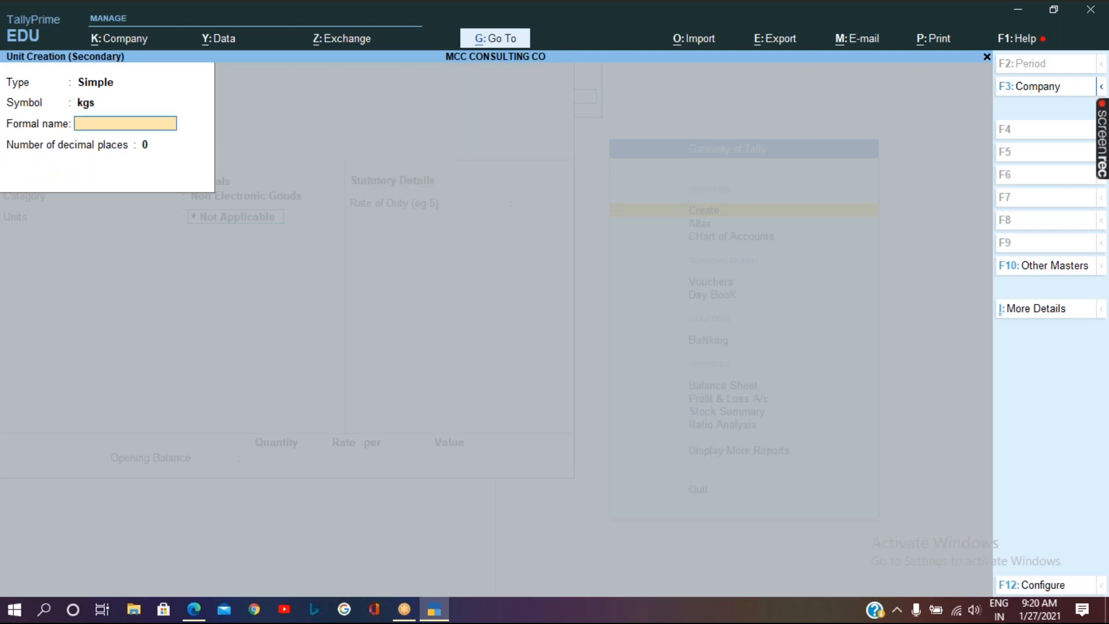
type("Kilograms")
key("Return")
type("2")
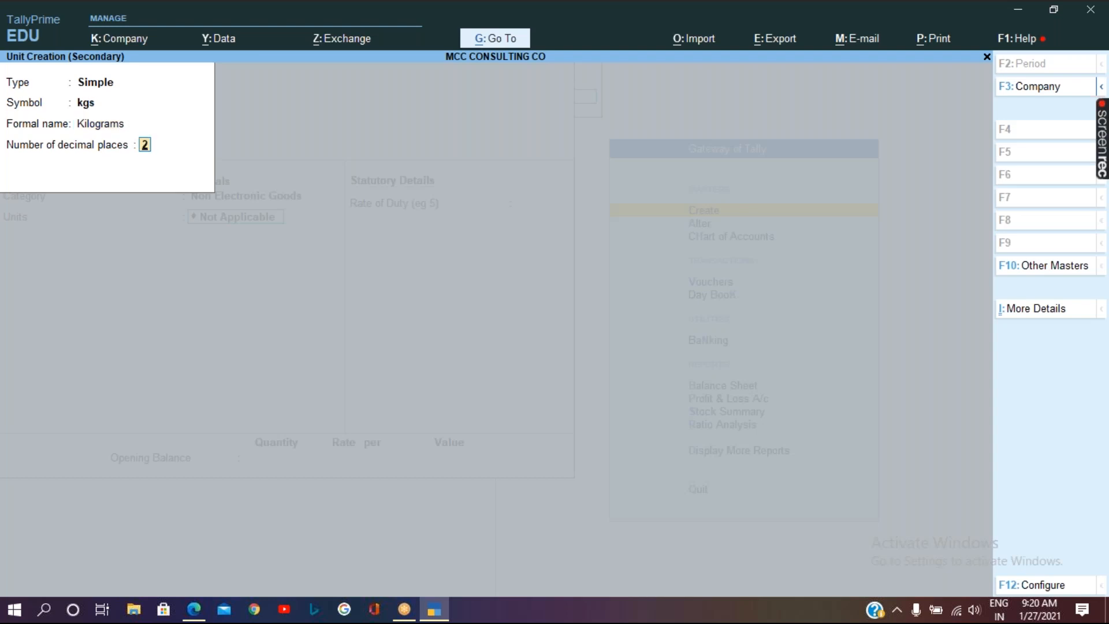
key("Return")
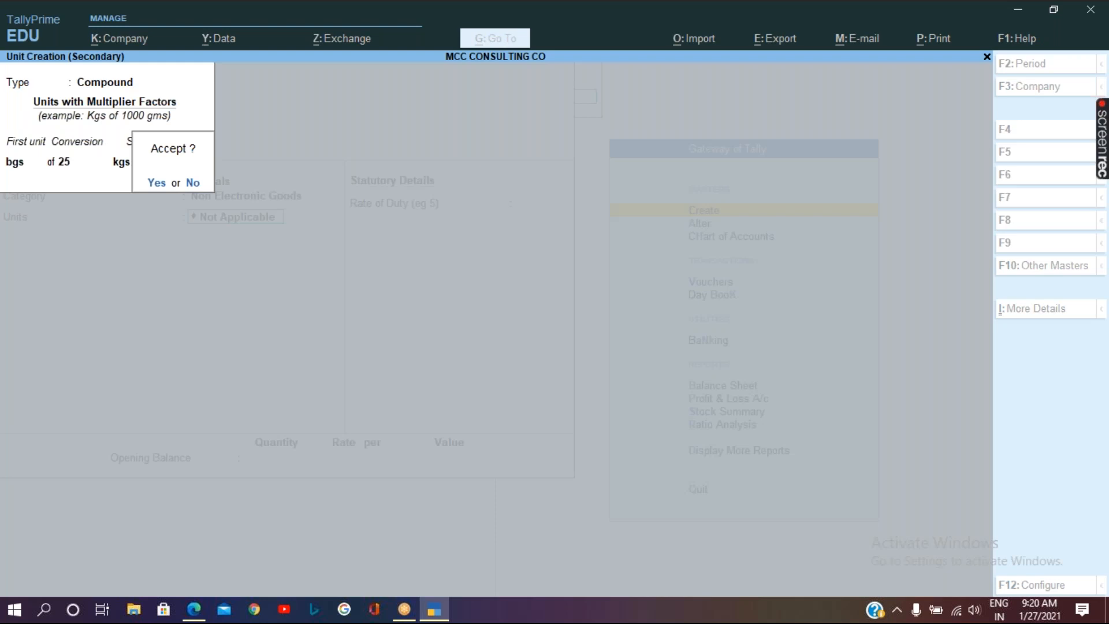
key("Return")
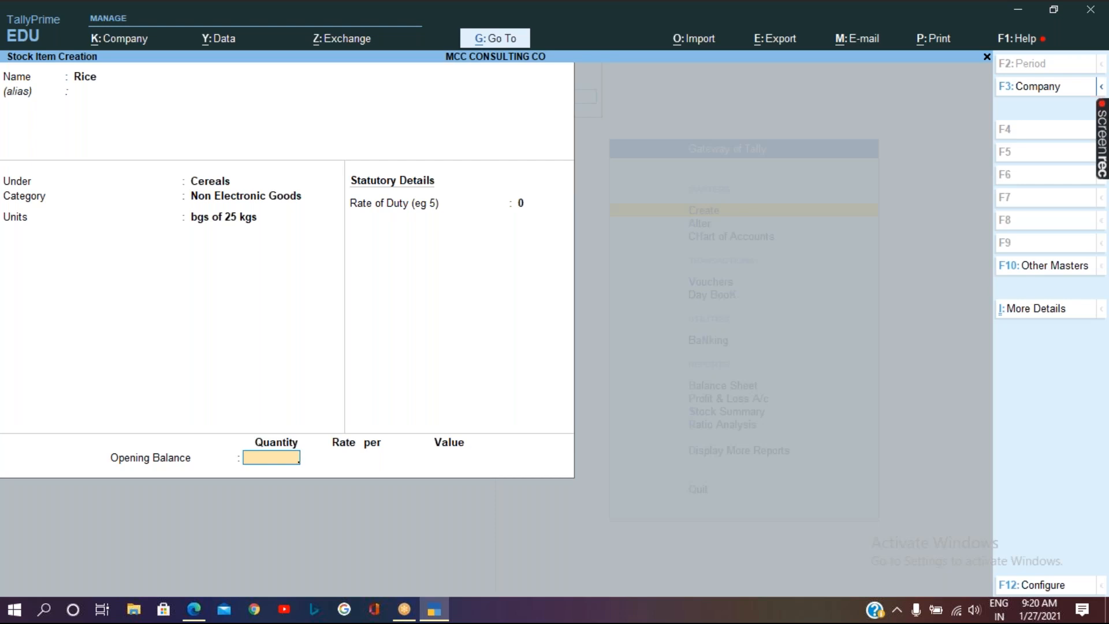
Enter Rice's opening balance as 10 bgs at a rate of 1,500 per bgs, and save the stock item.
type("10")
key("Return")
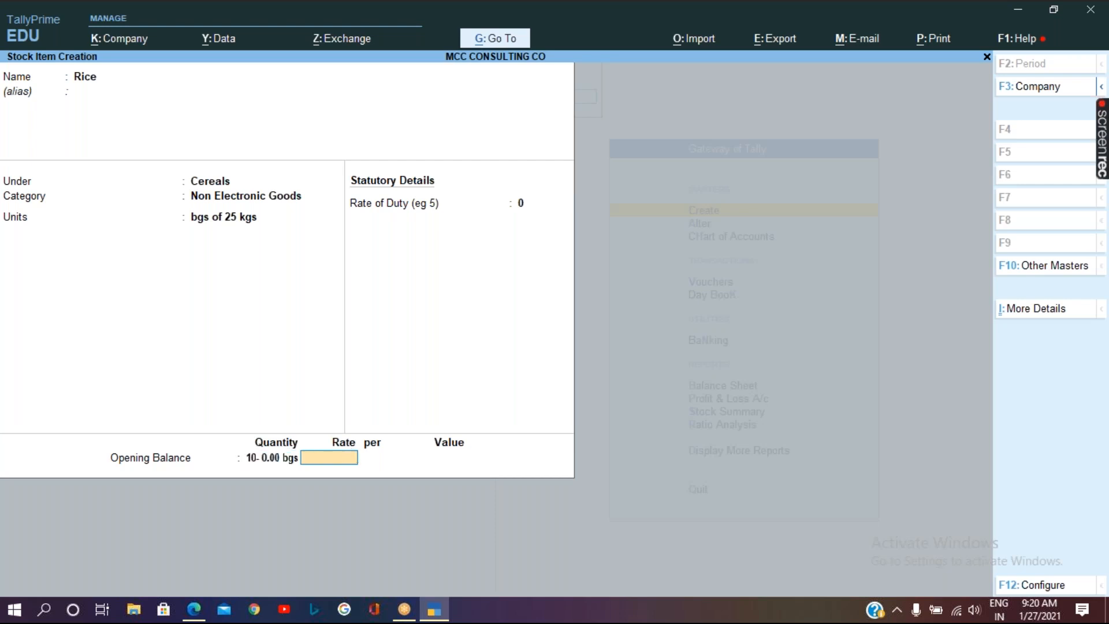
type("1500")
key("Return")
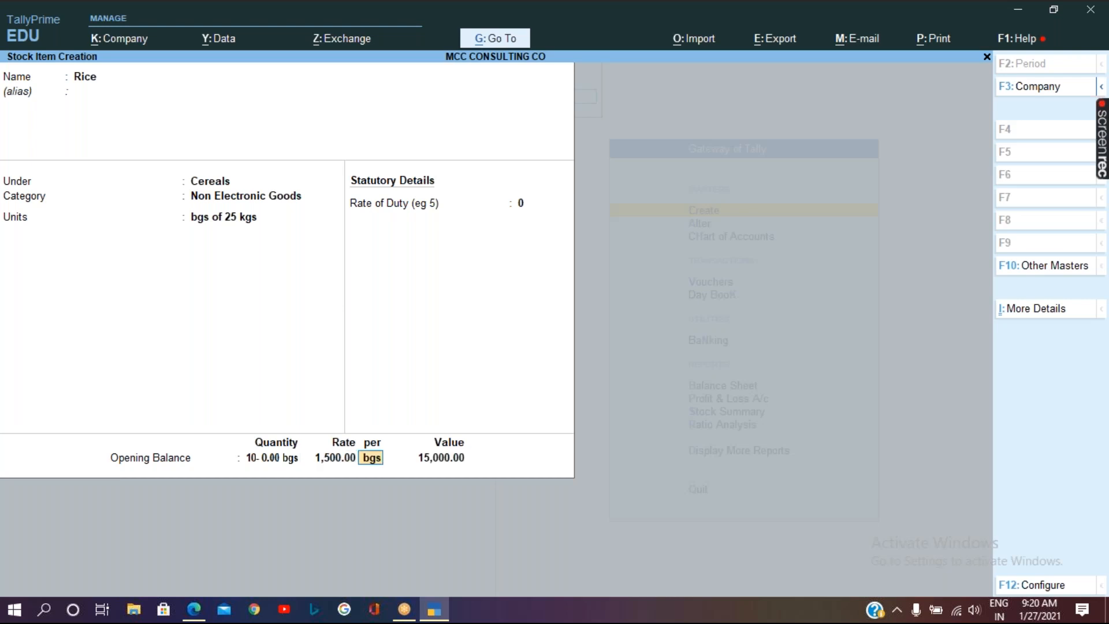
key("Return")
key("Return")
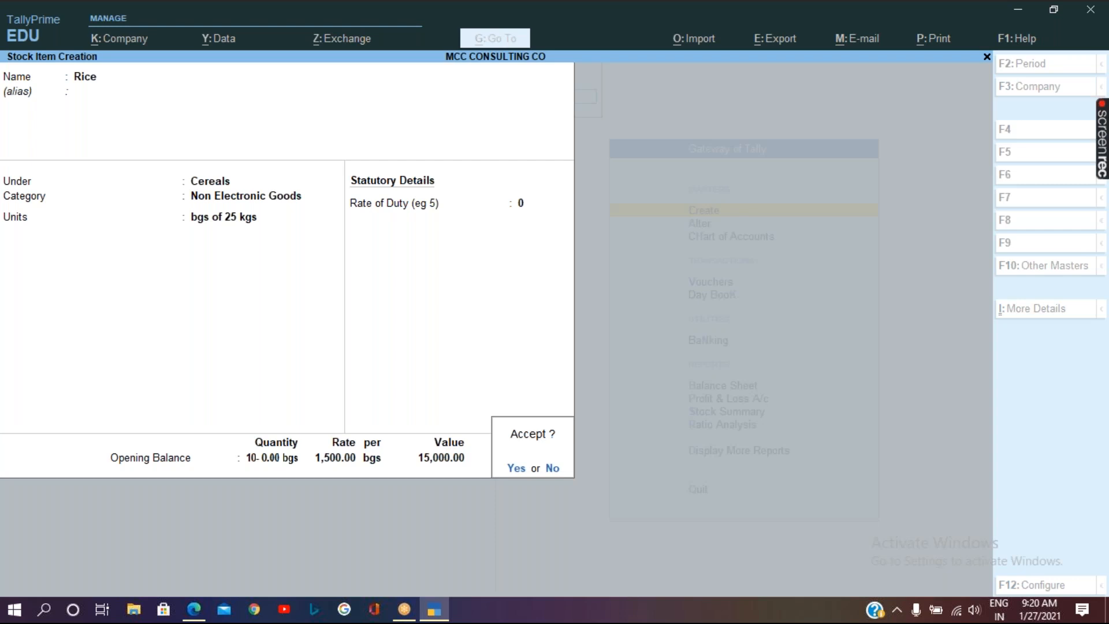
key("Return")
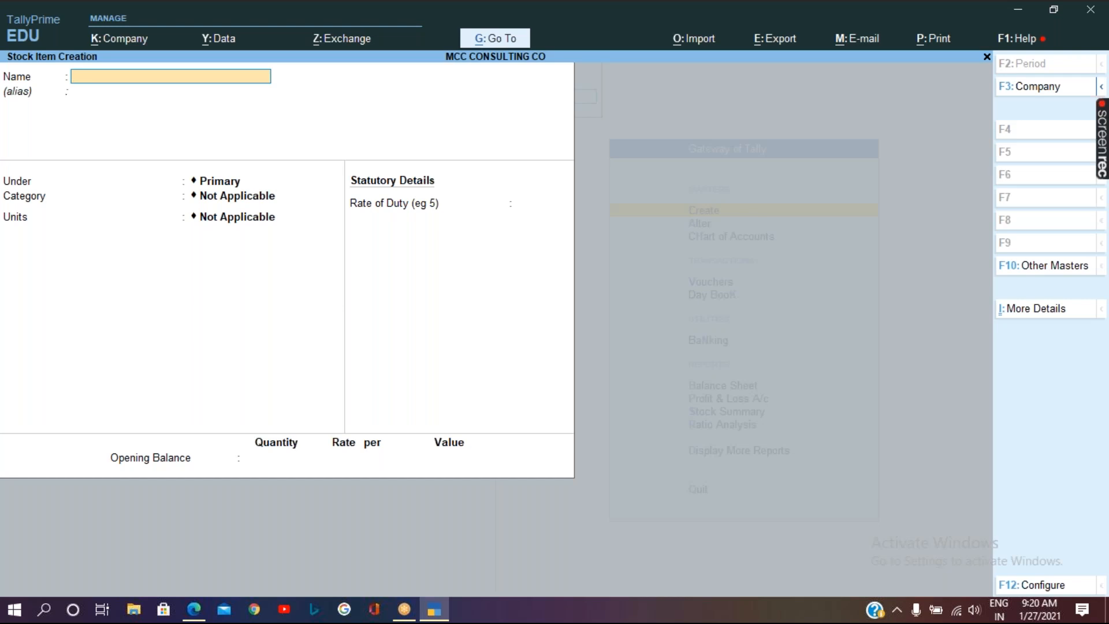
Name the new stock item One Plus 8T and place it under the Mobiles group.
type("One Plus 8T")
key("Return")
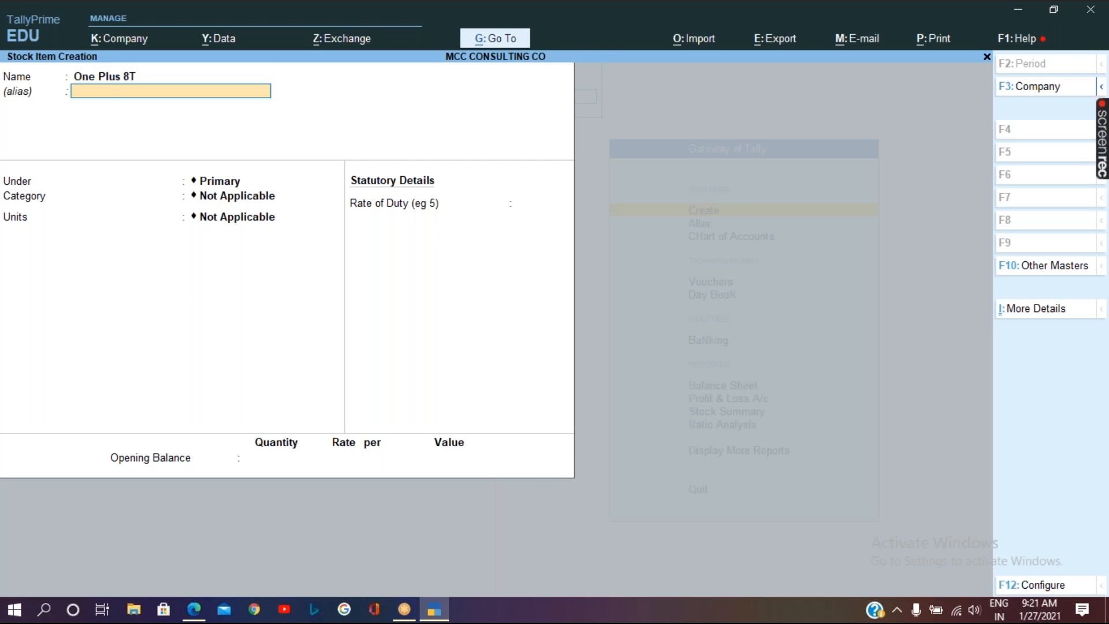
key("Return")
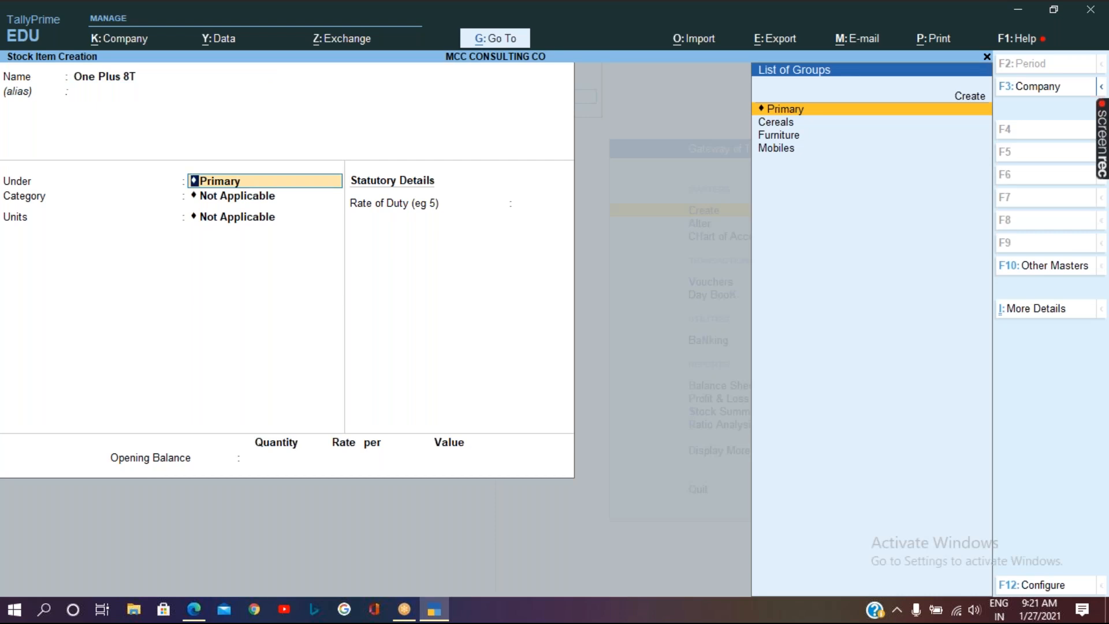
key("Down")
key("Down")
key("Down")
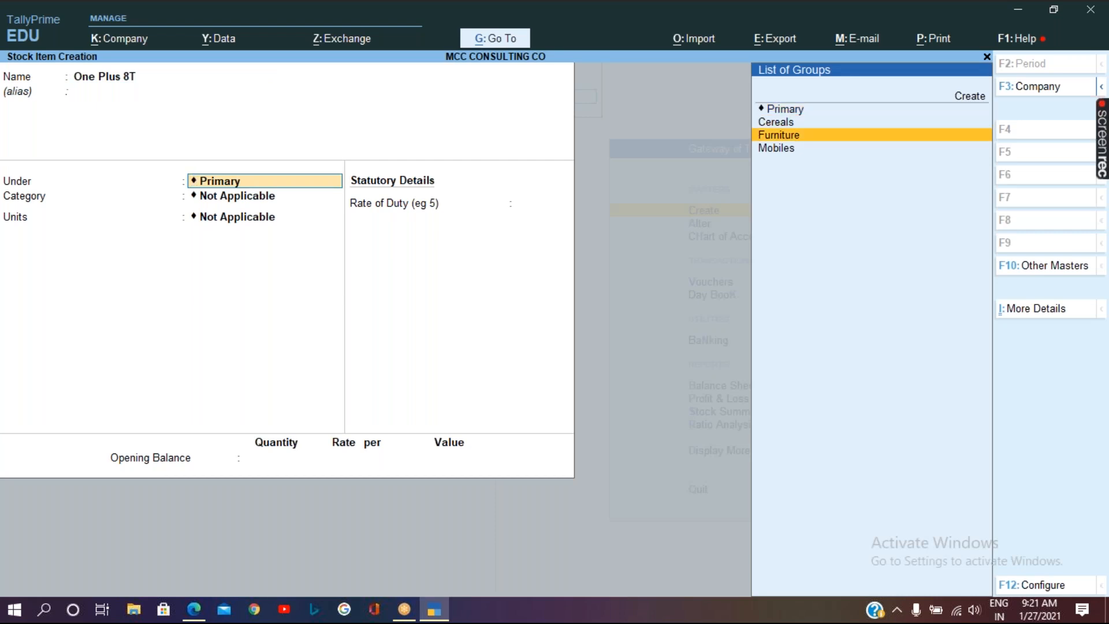
key("Return")
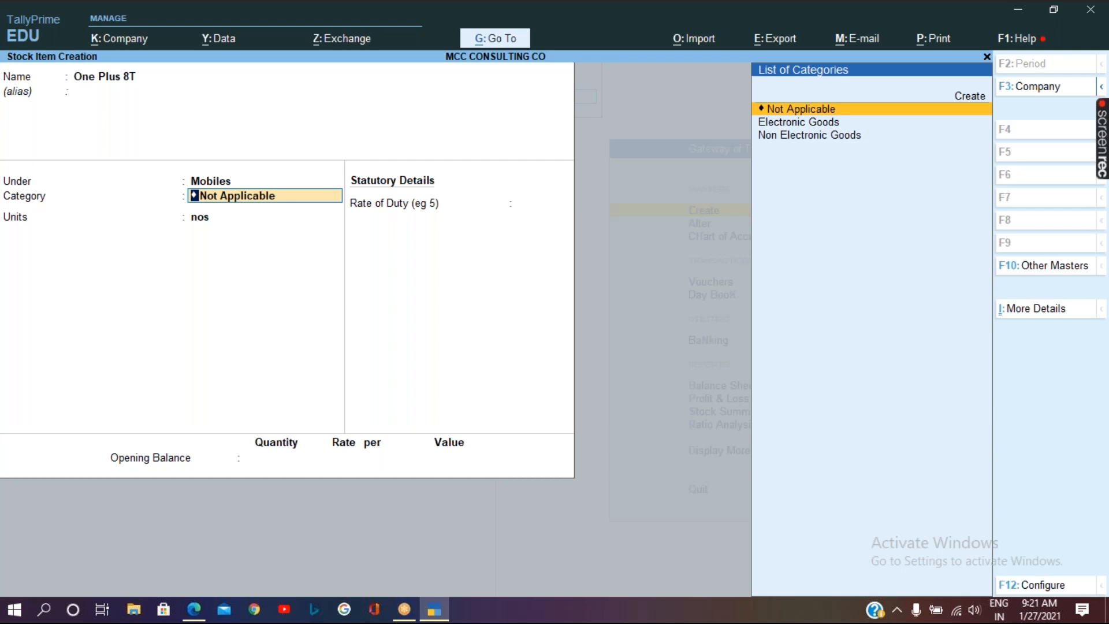
Assign One Plus 8T the Electronic Goods category and nos unit, save it without an opening balance, and leave stock item creation.
key("Down")
key("Return")
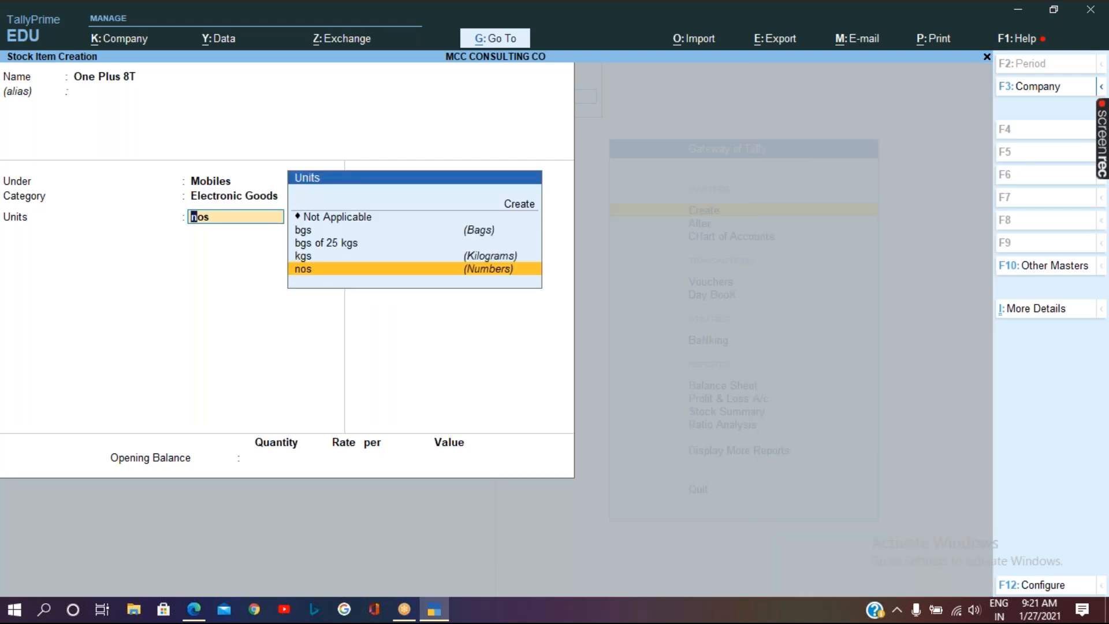
key("Return")
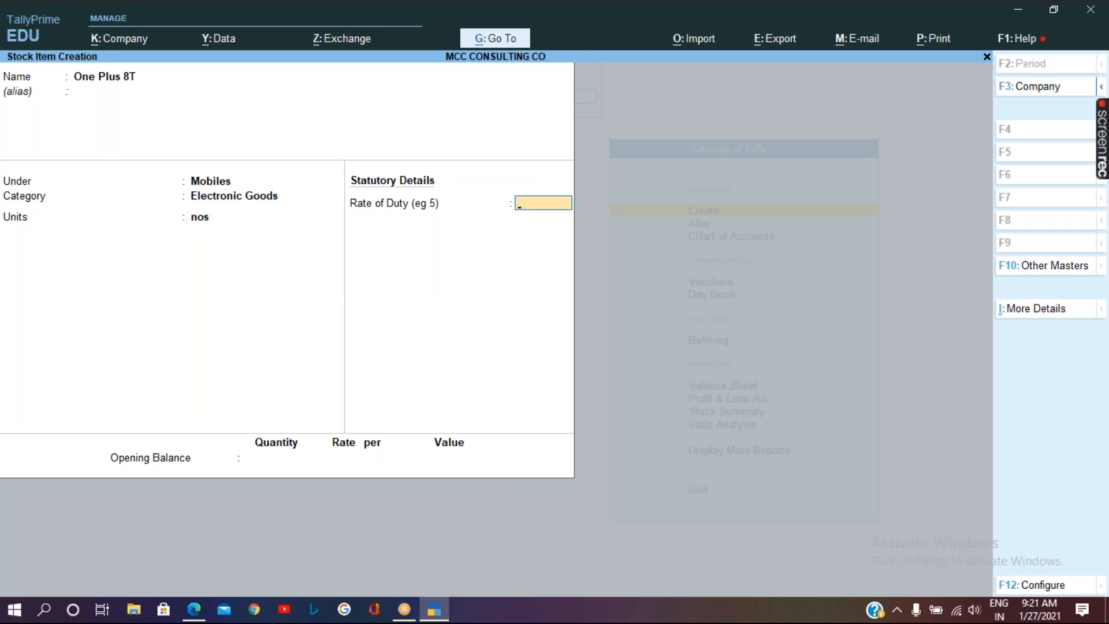
key("Return")
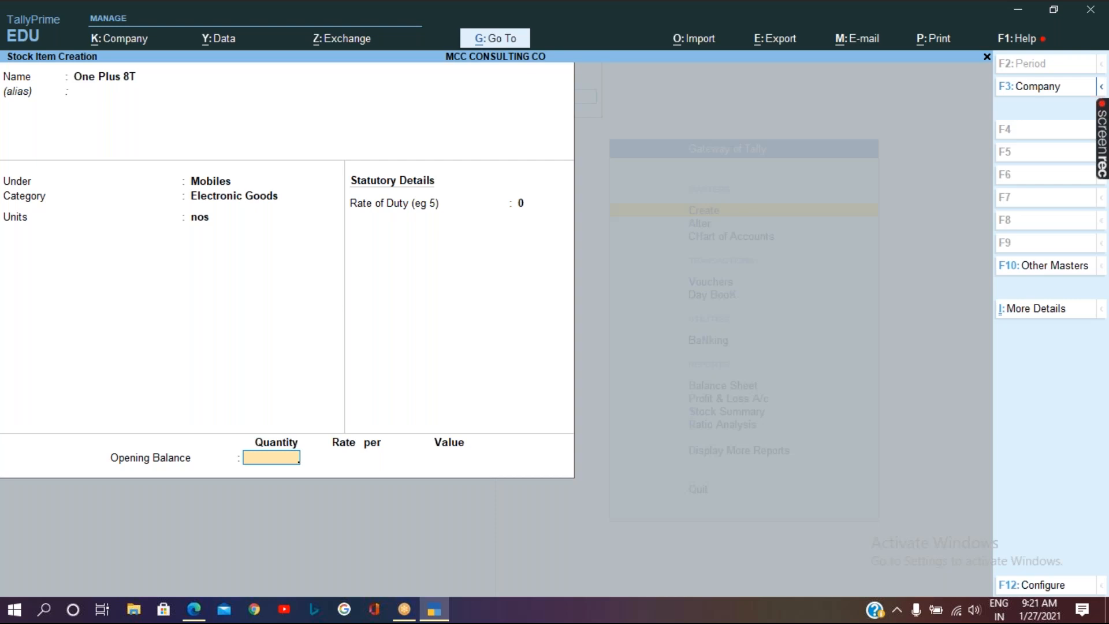
key("Return")
key("Return")
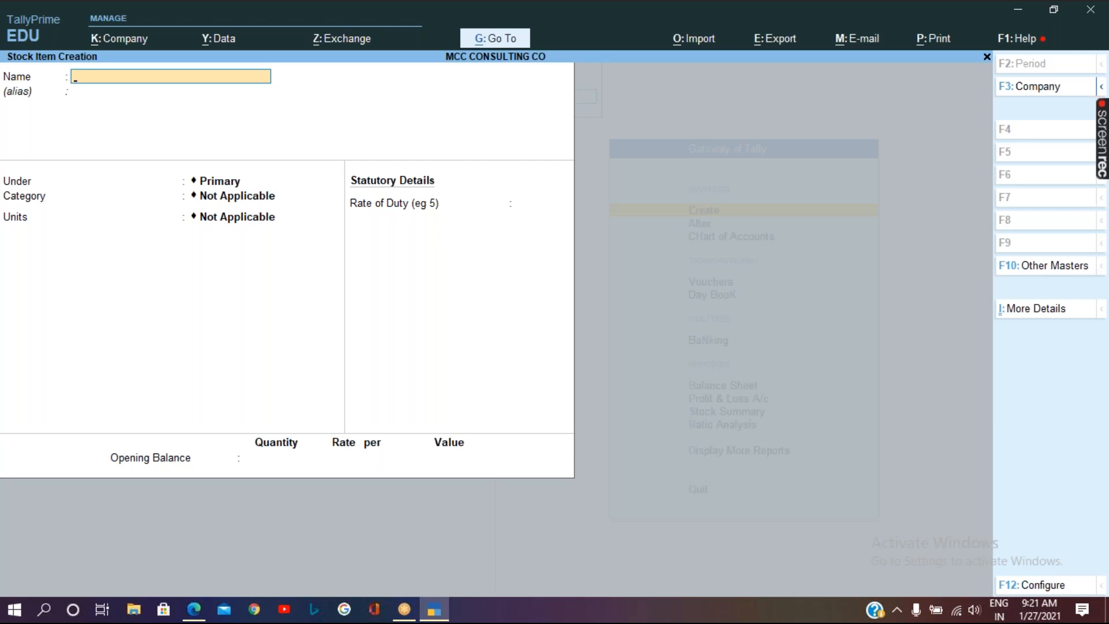
key("Escape")
key("y")
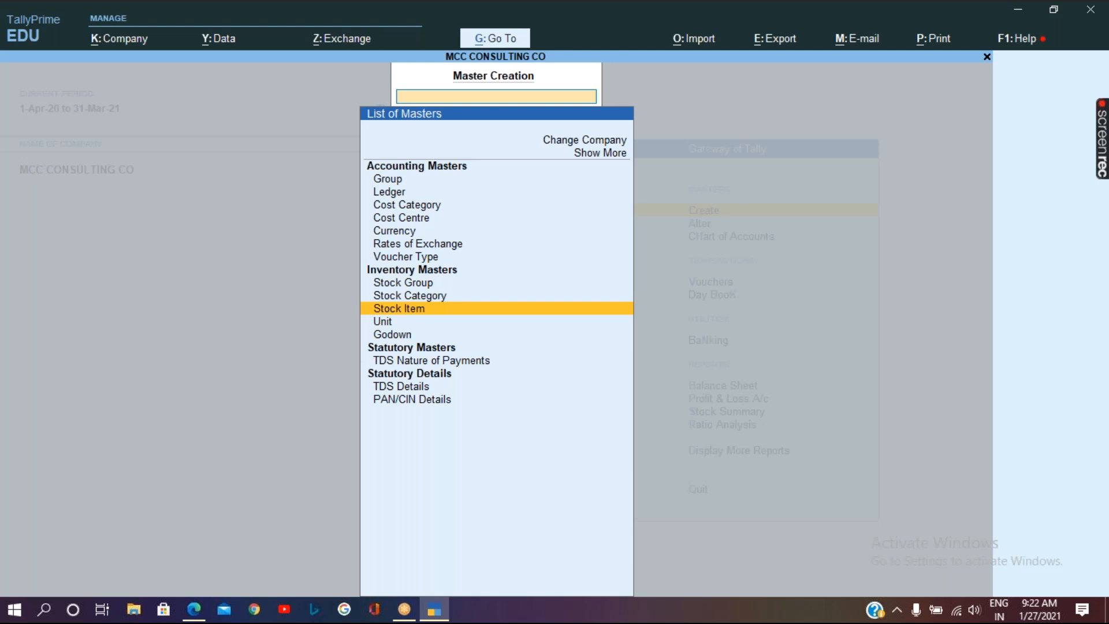
key("Down")
key("Down")
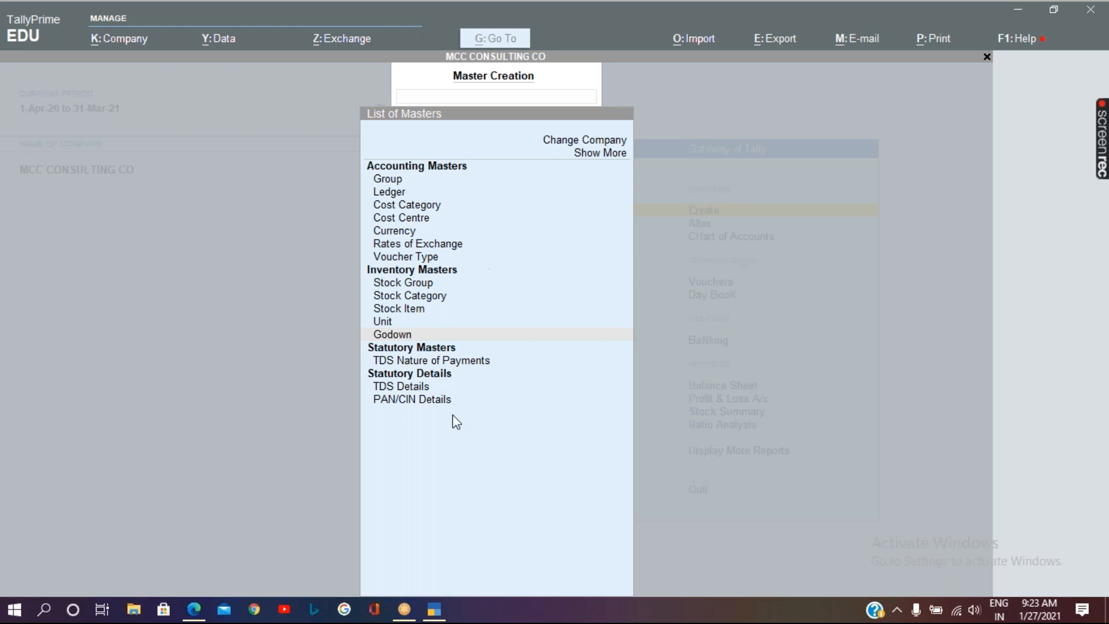
left_click(460, 334)
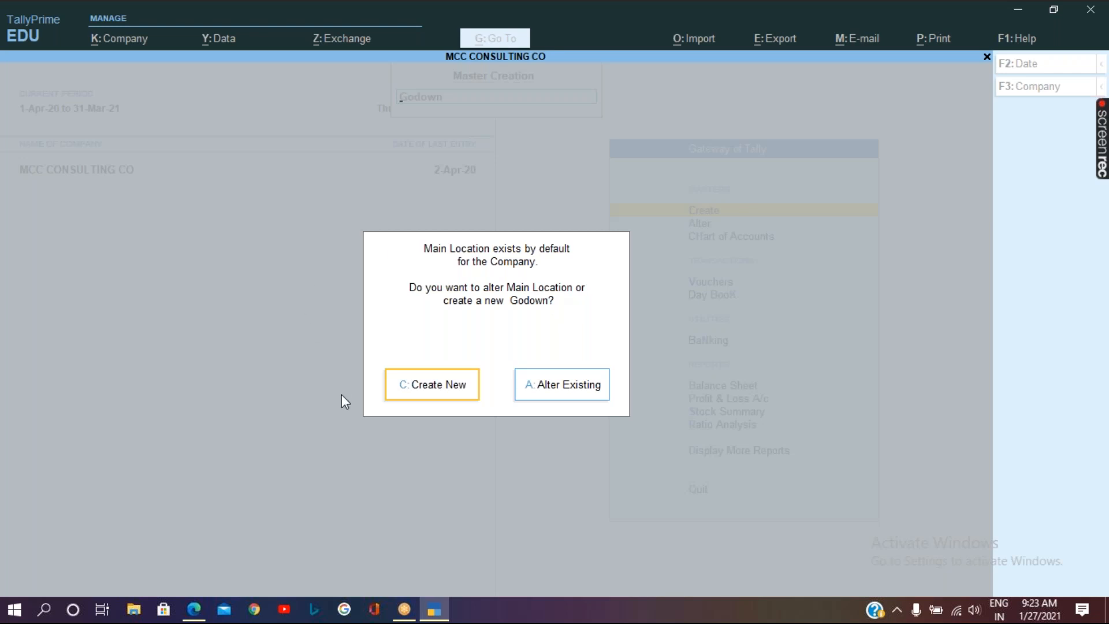
key("Escape")
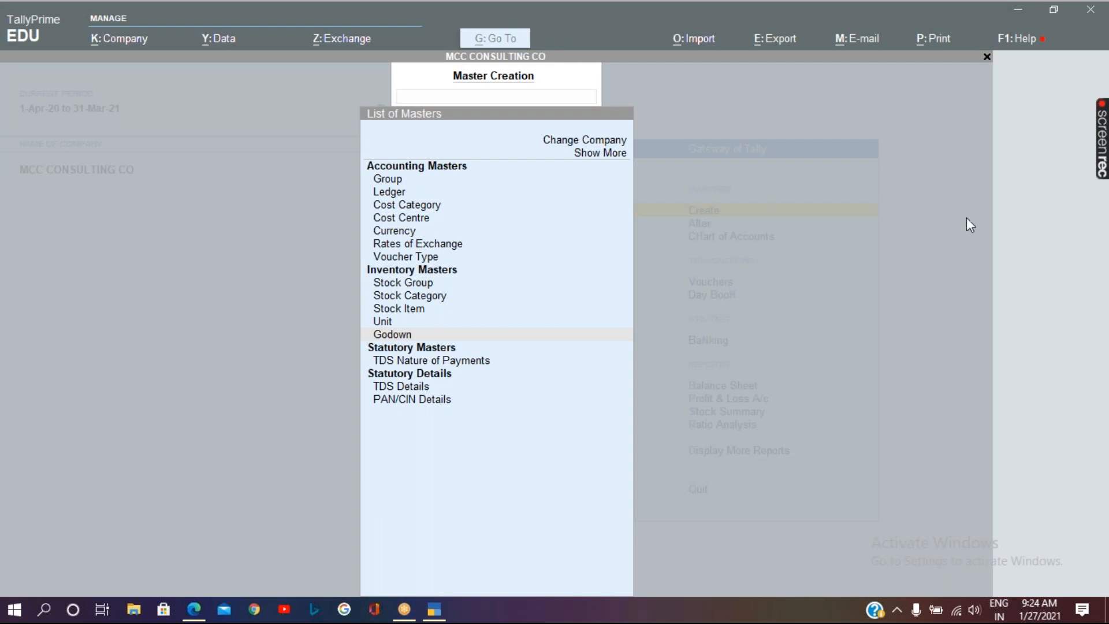
Set the accounting terminology in the country settings to International and reopen the list of masters to create.
left_click(1019, 39)
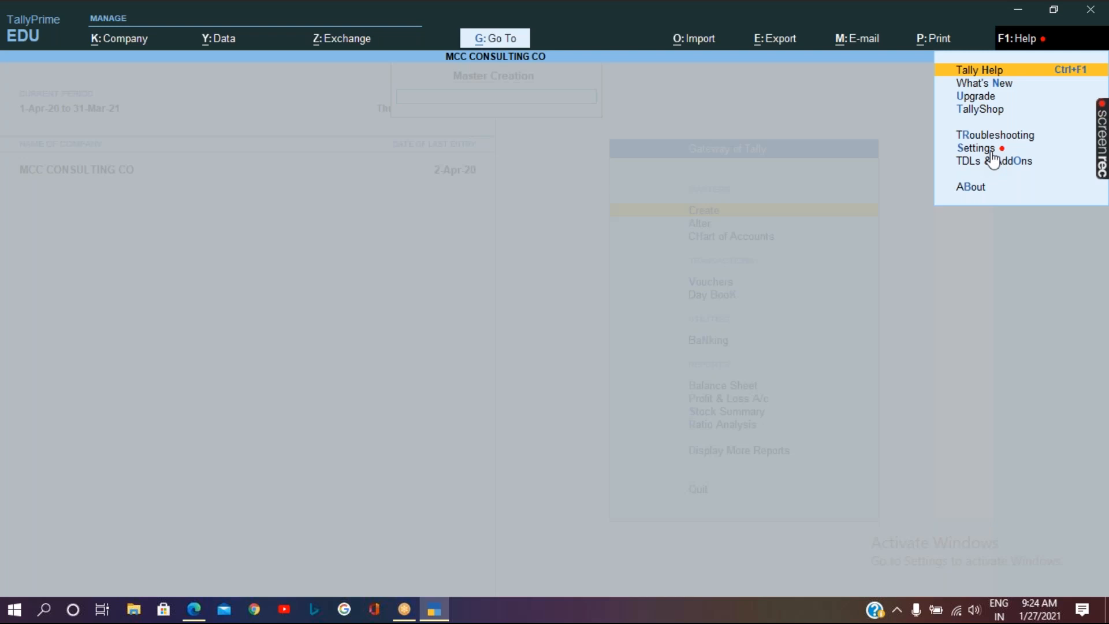
left_click(992, 152)
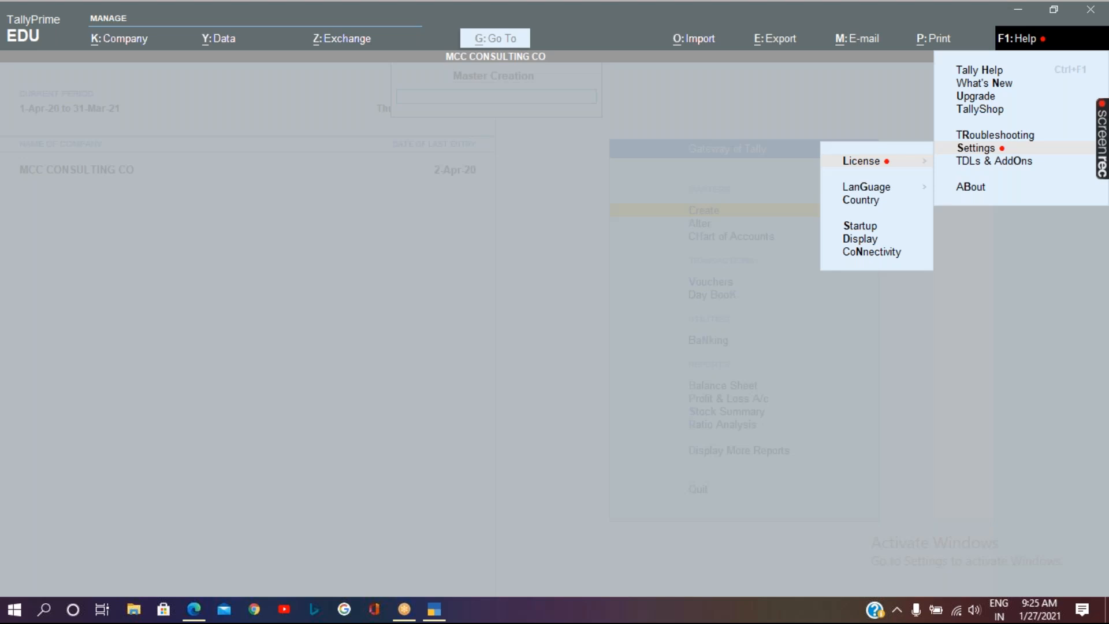
left_click(870, 200)
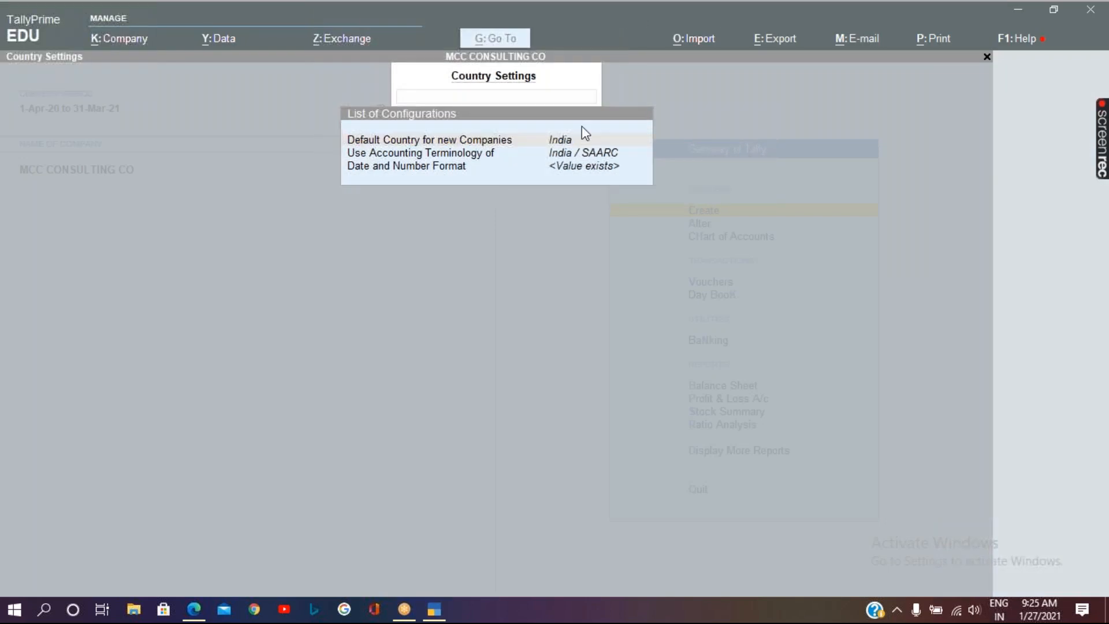
left_click(560, 158)
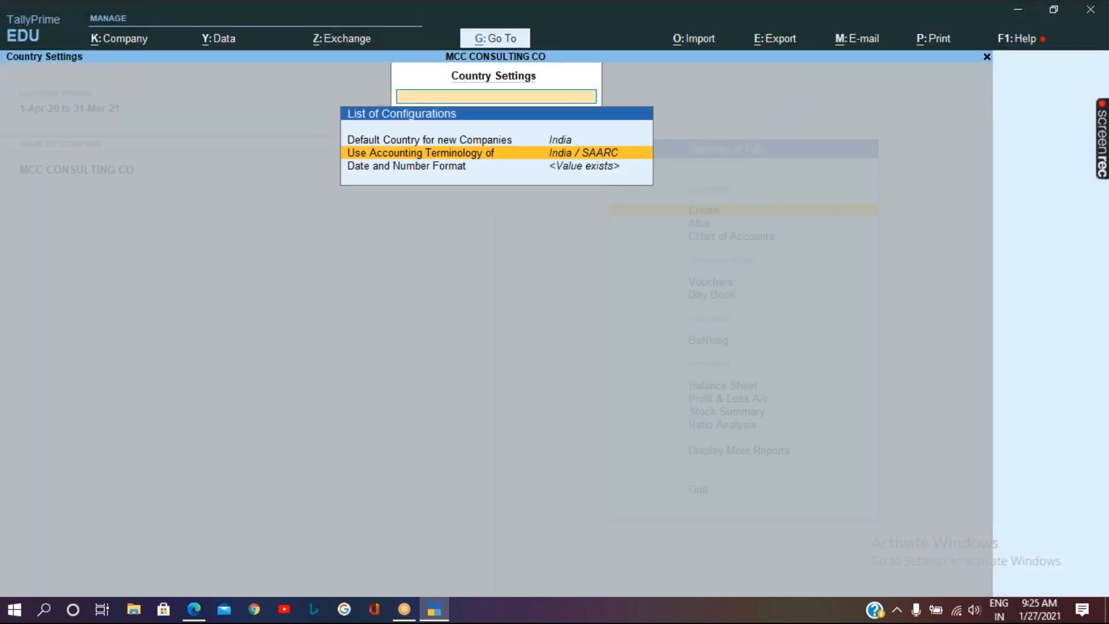
key("Return")
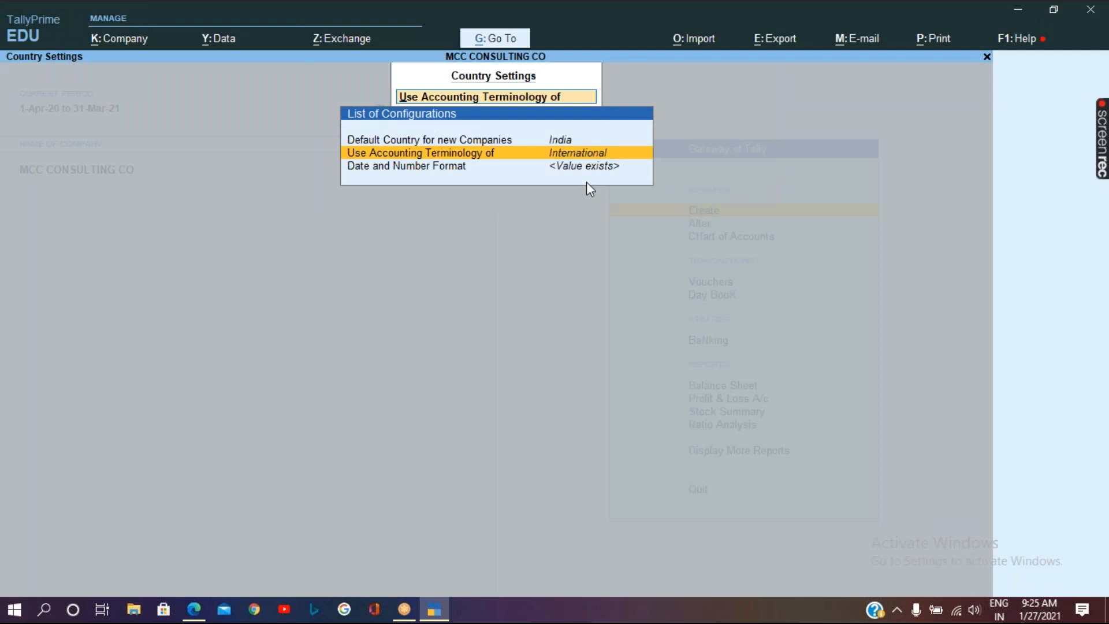
key("Return")
key("Return")
key("ctrl+a")
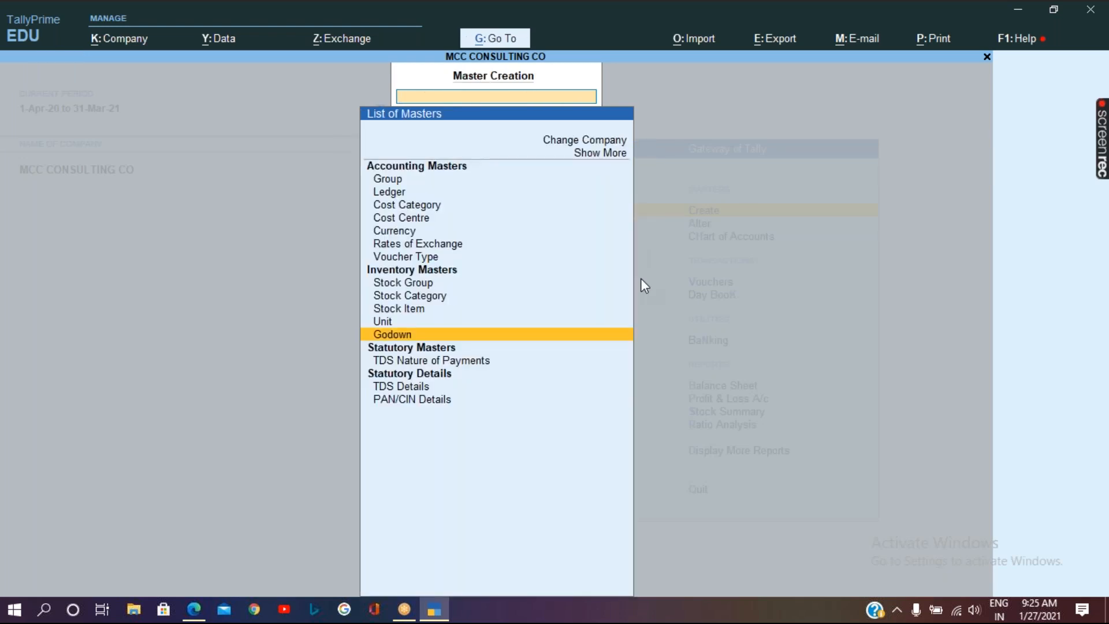
key("Escape")
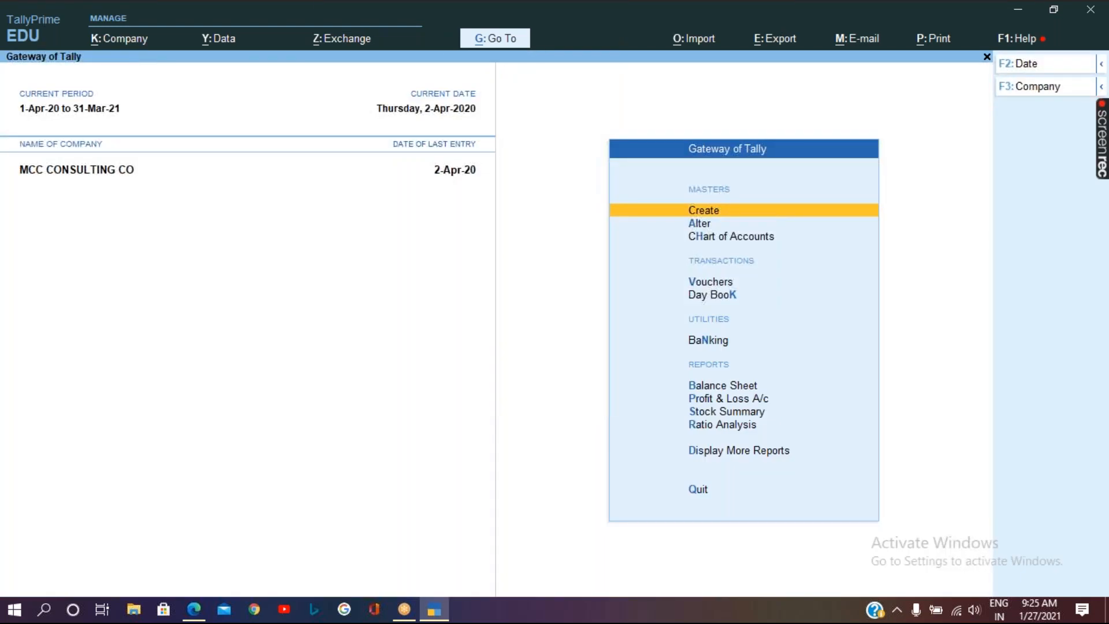
key("Return")
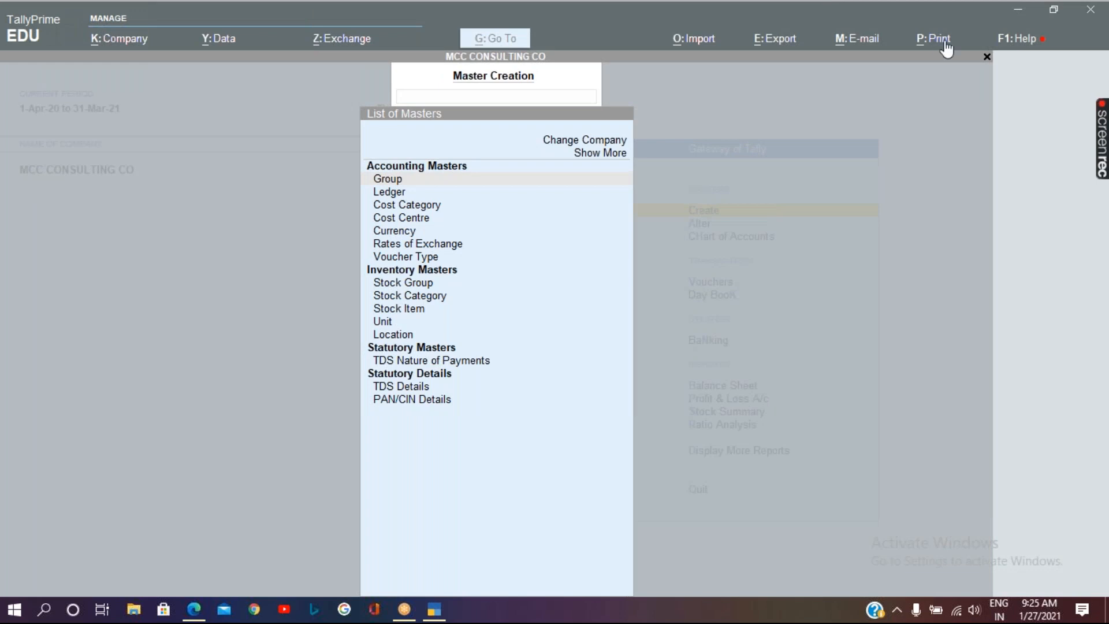
Set the accounting terminology in the country settings back to India / SAARC and return to the Gateway of Tally.
left_click(1012, 39)
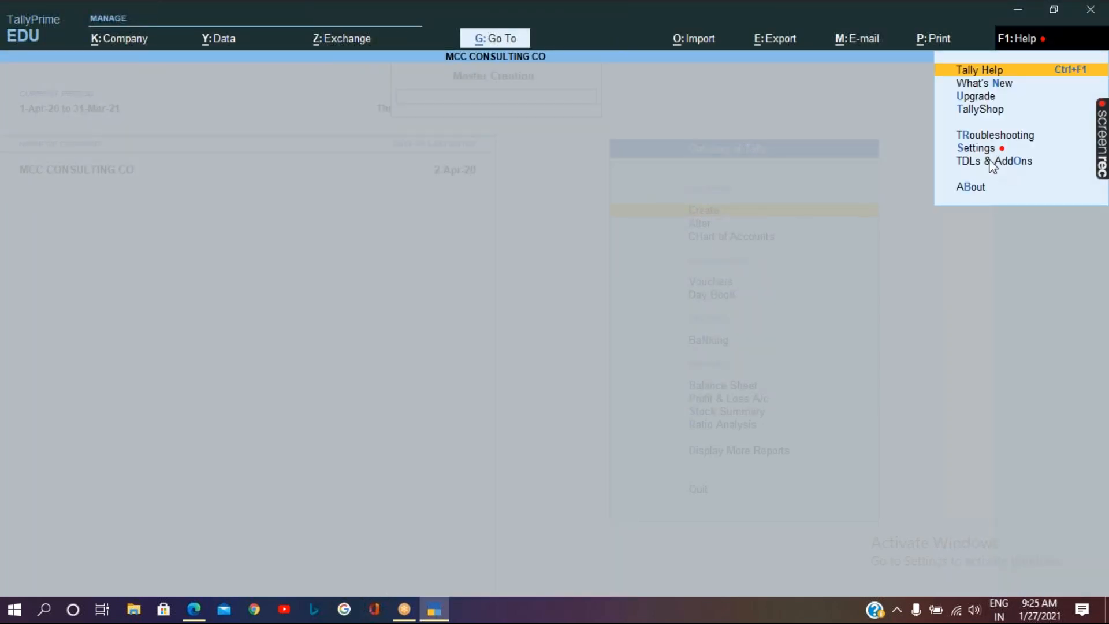
left_click(976, 149)
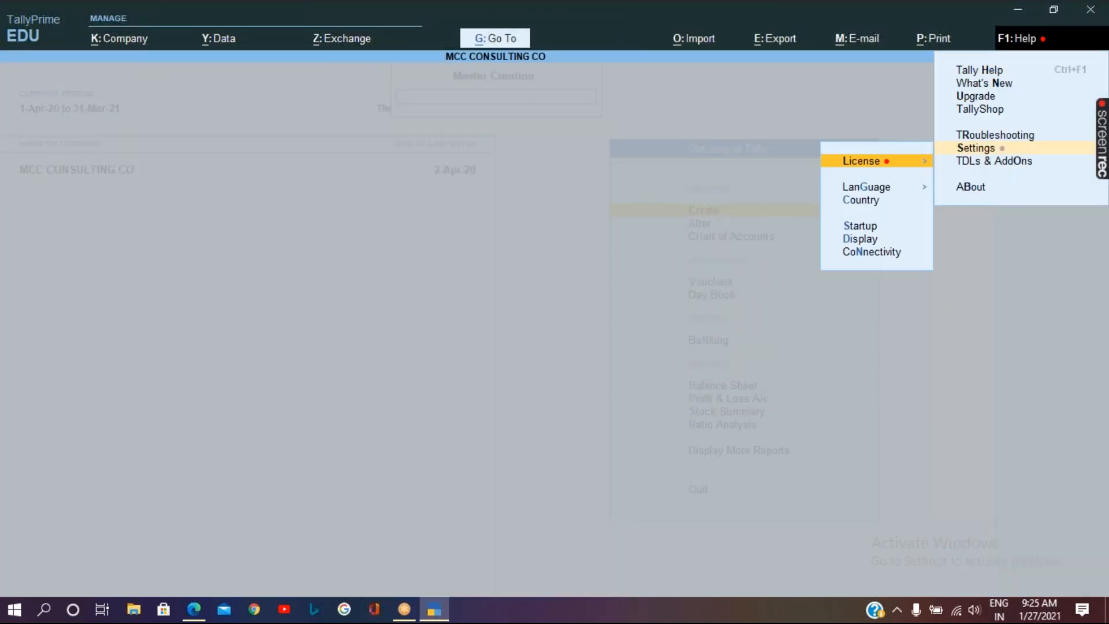
left_click(861, 200)
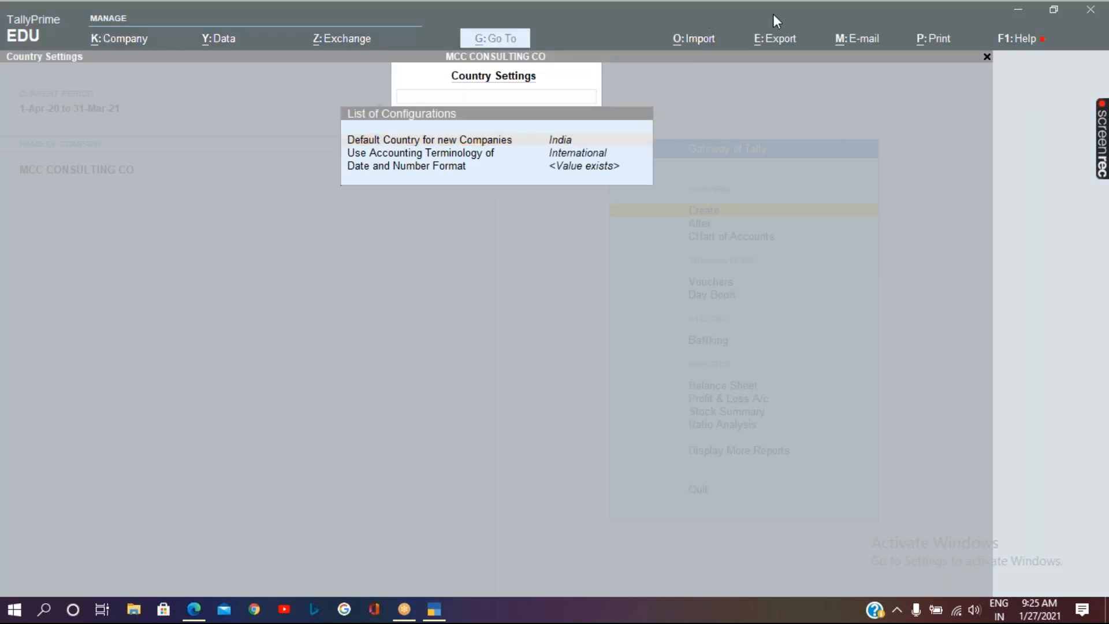
left_click(576, 154)
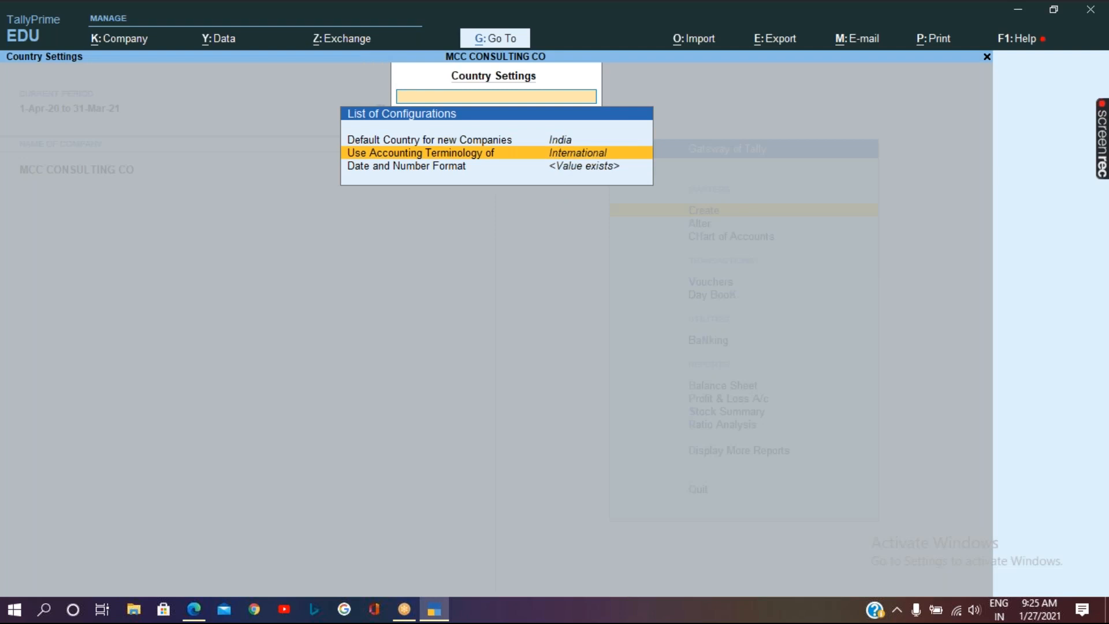
key("Return")
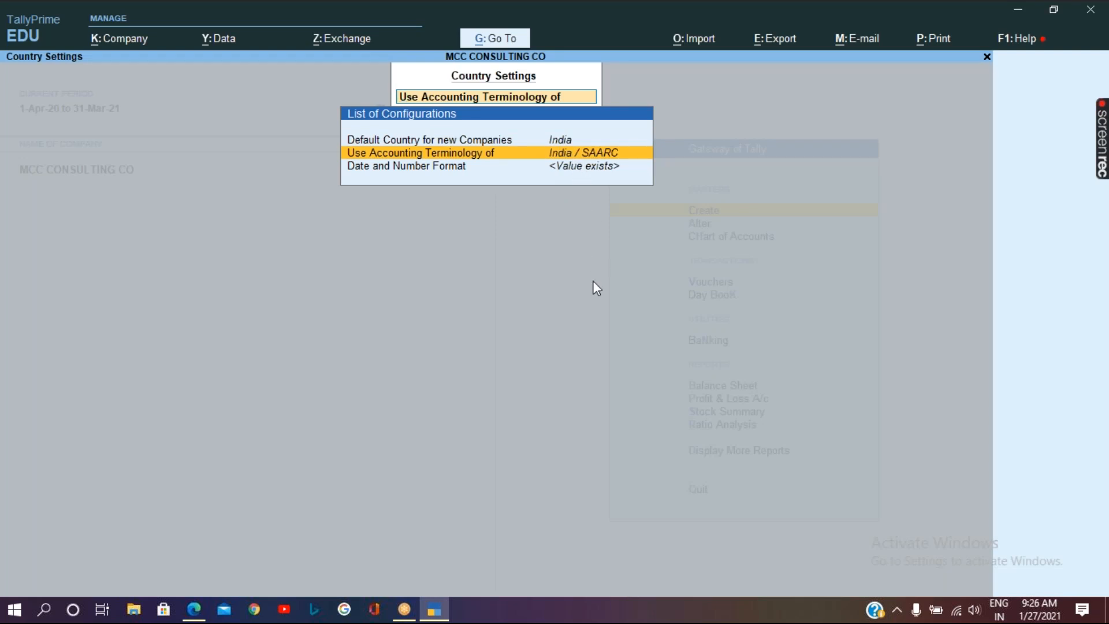
key("alt+c")
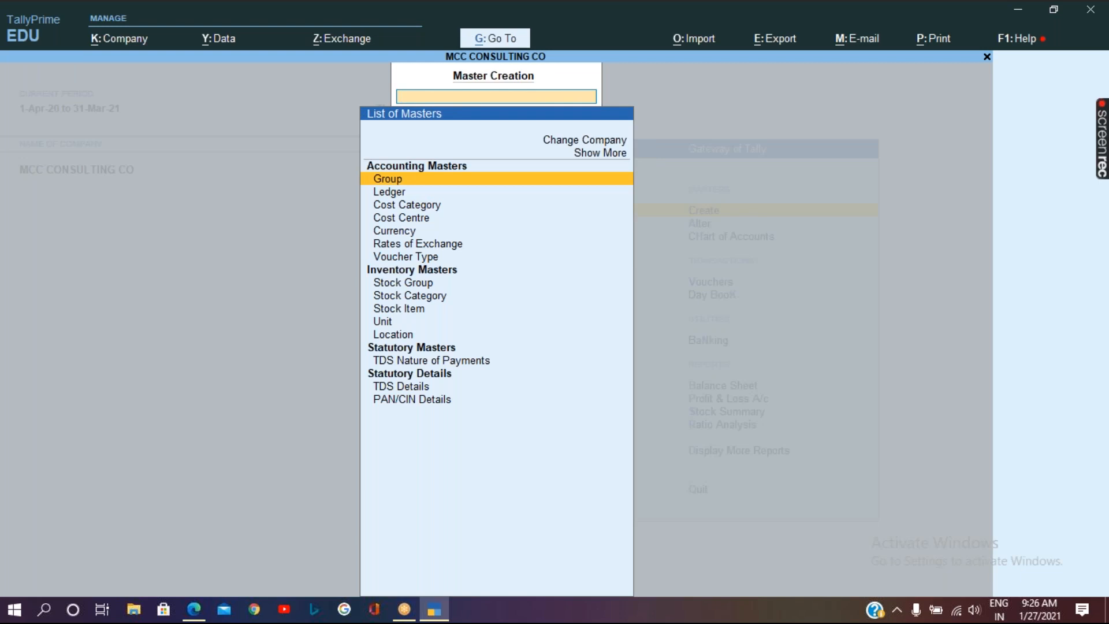
key("Escape")
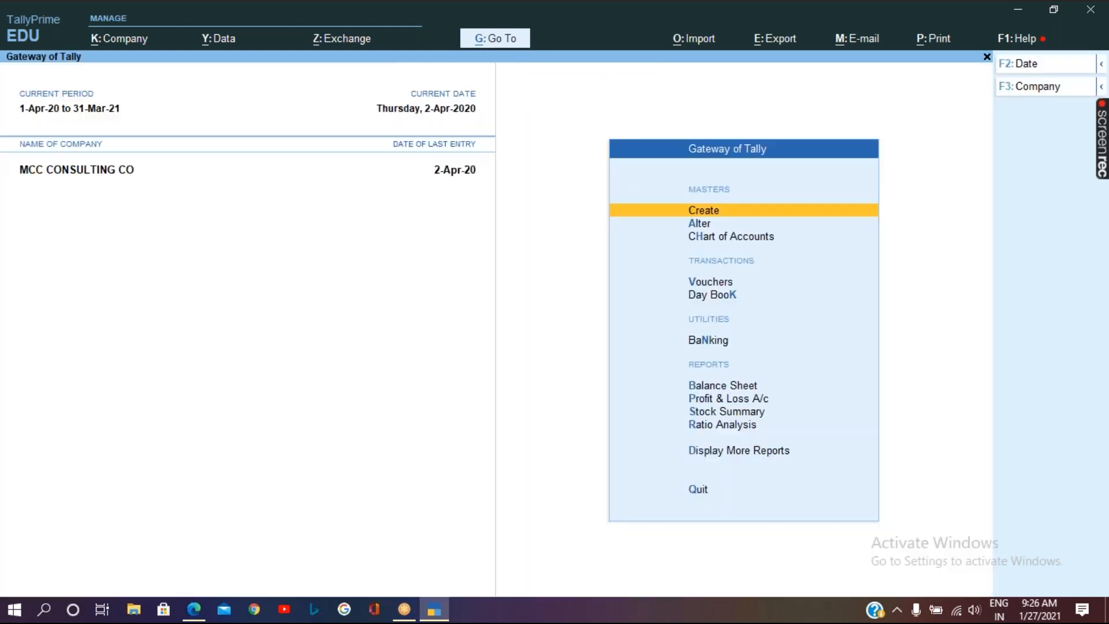
Start a new godown instead of altering Main Location, and name it Head Office without an alias.
key("Return")
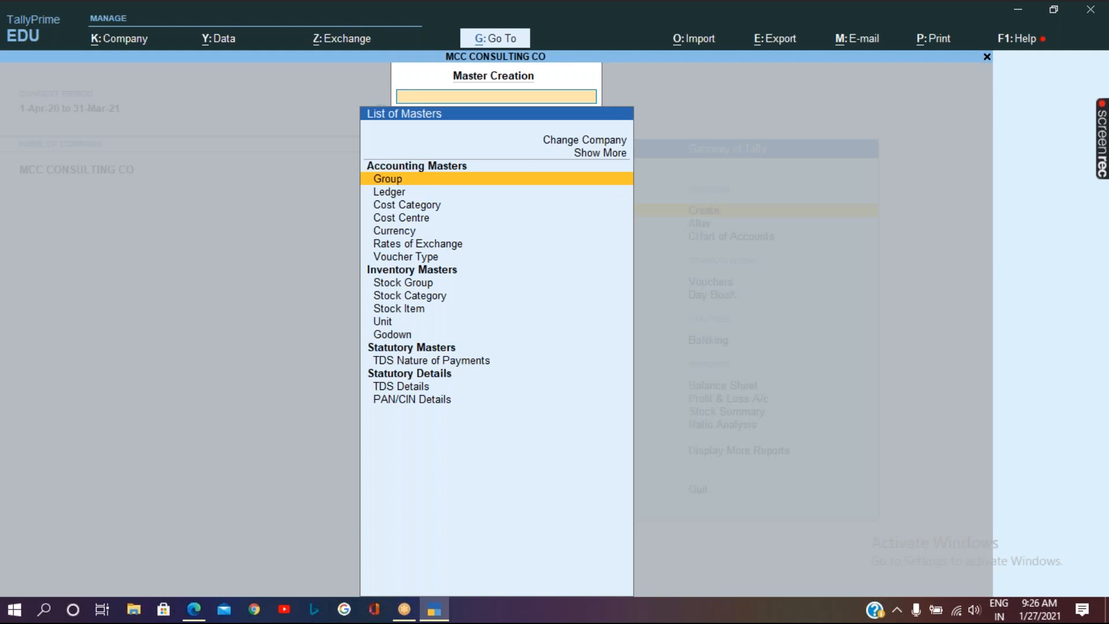
key("Down")
key("Down")
key("Down")
key("Down")
key("Down")
key("Down")
key("Down")
key("Down")
key("Down")
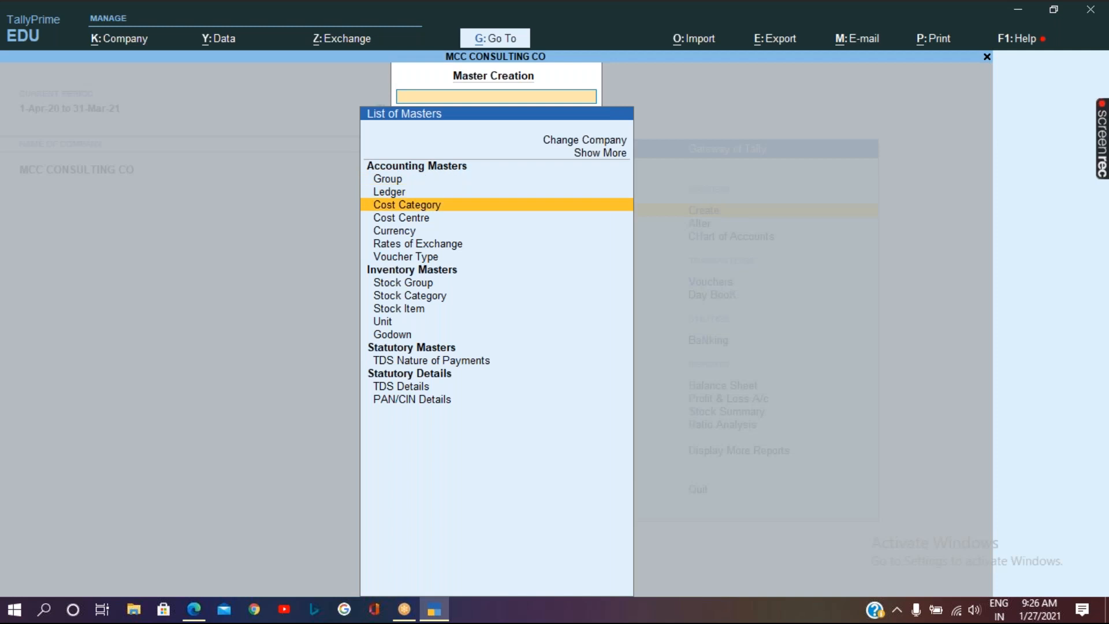
key("Down")
key("Down")
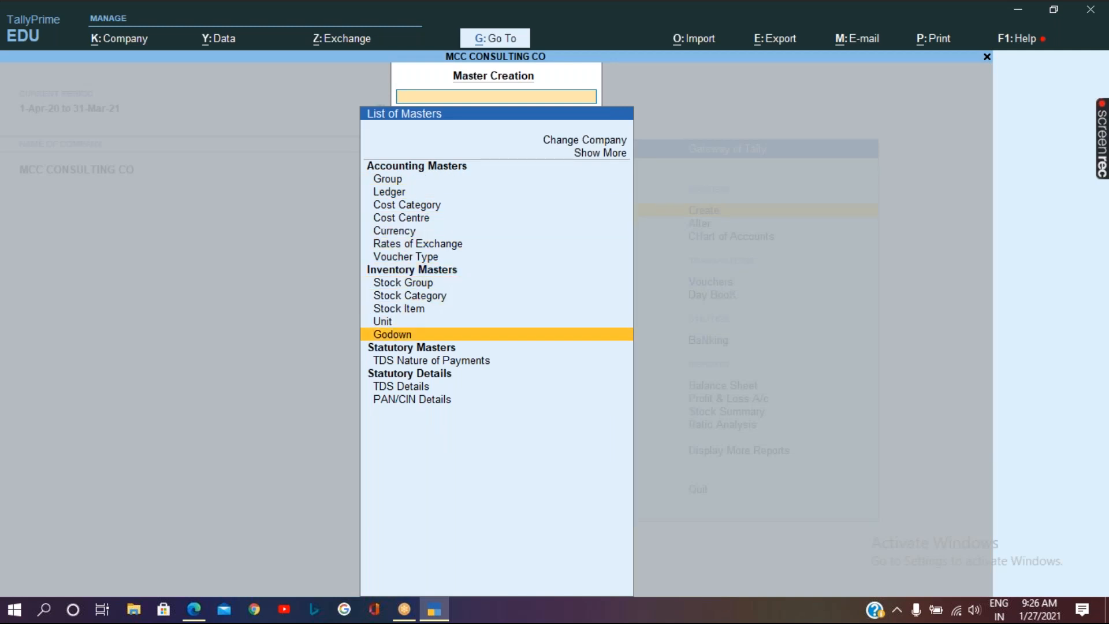
key("Return")
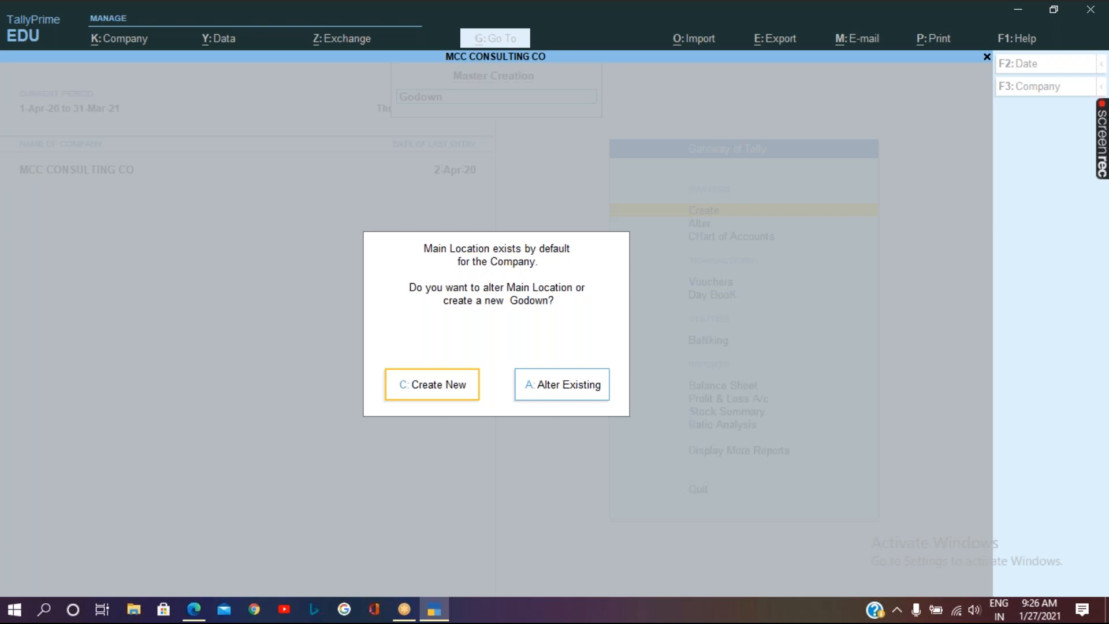
key("c")
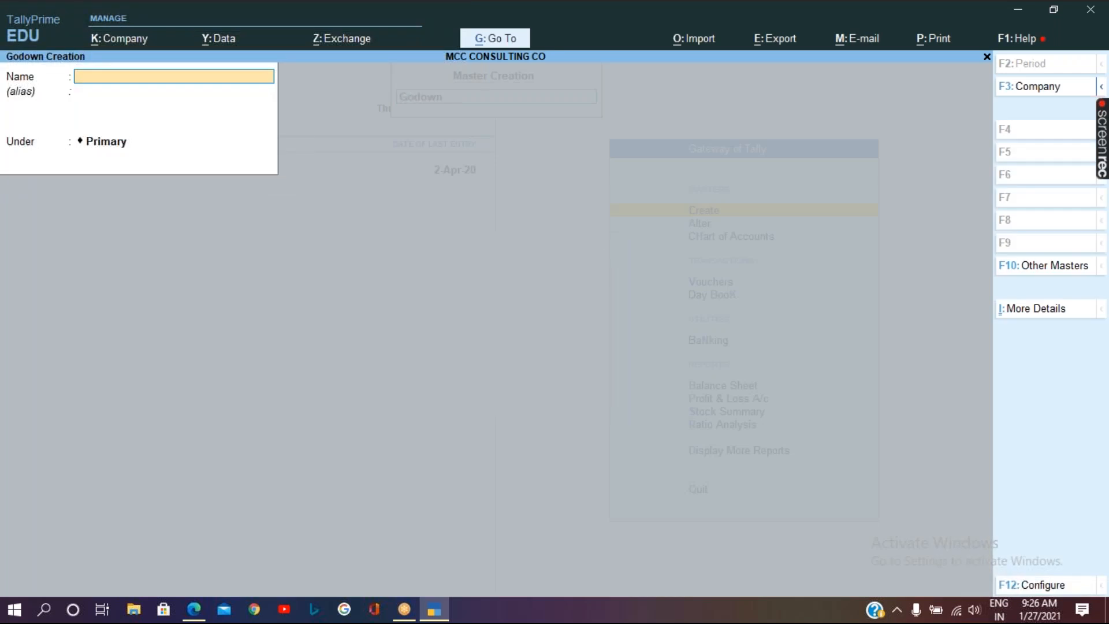
type("Head Office")
key("Return")
key("Return")
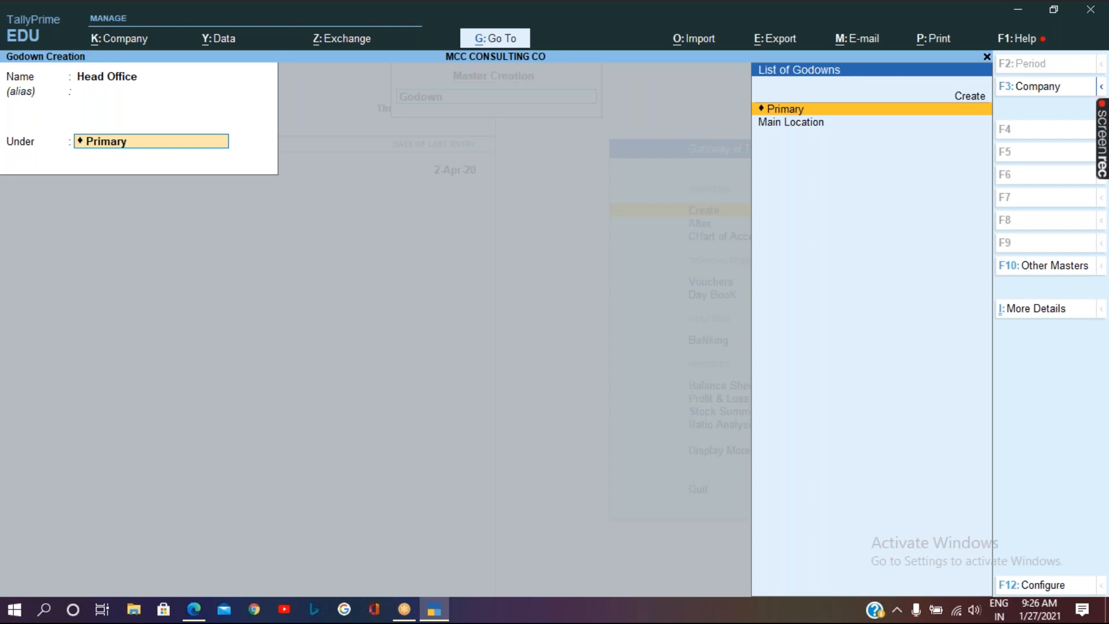
Enable third party stock details in the godown creation configuration.
left_click(1012, 11)
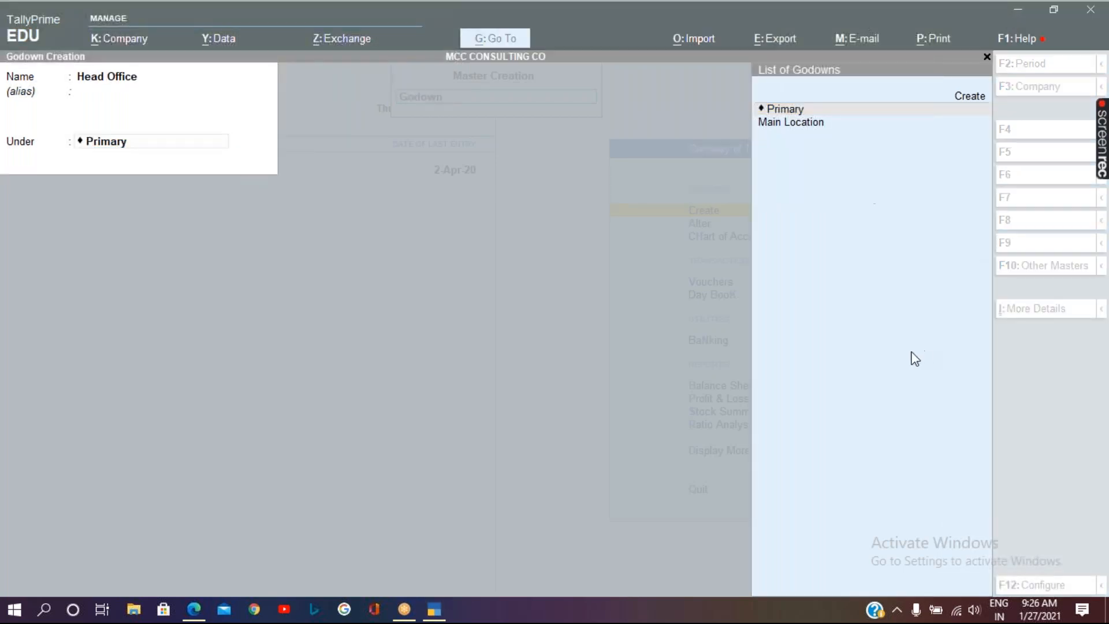
left_click(847, 373)
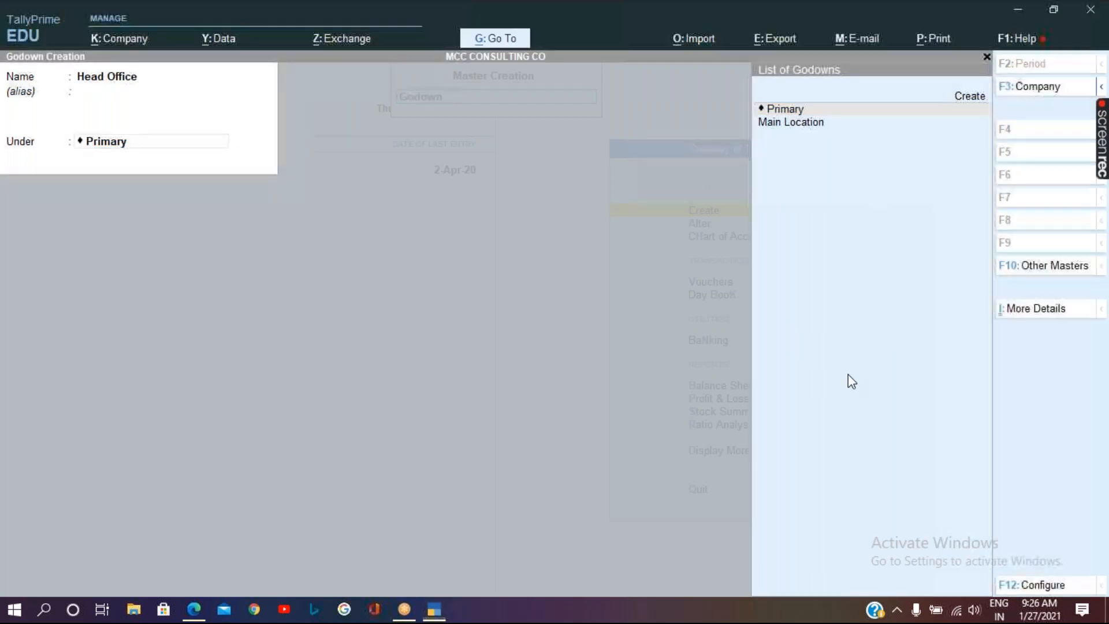
left_click(1062, 586)
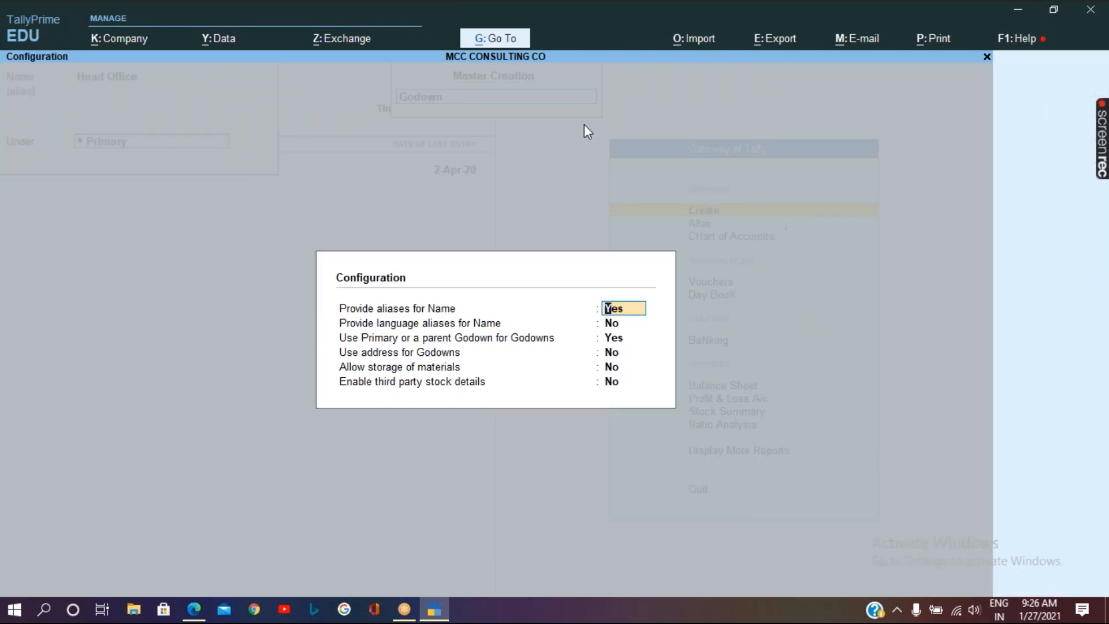
left_click(618, 10)
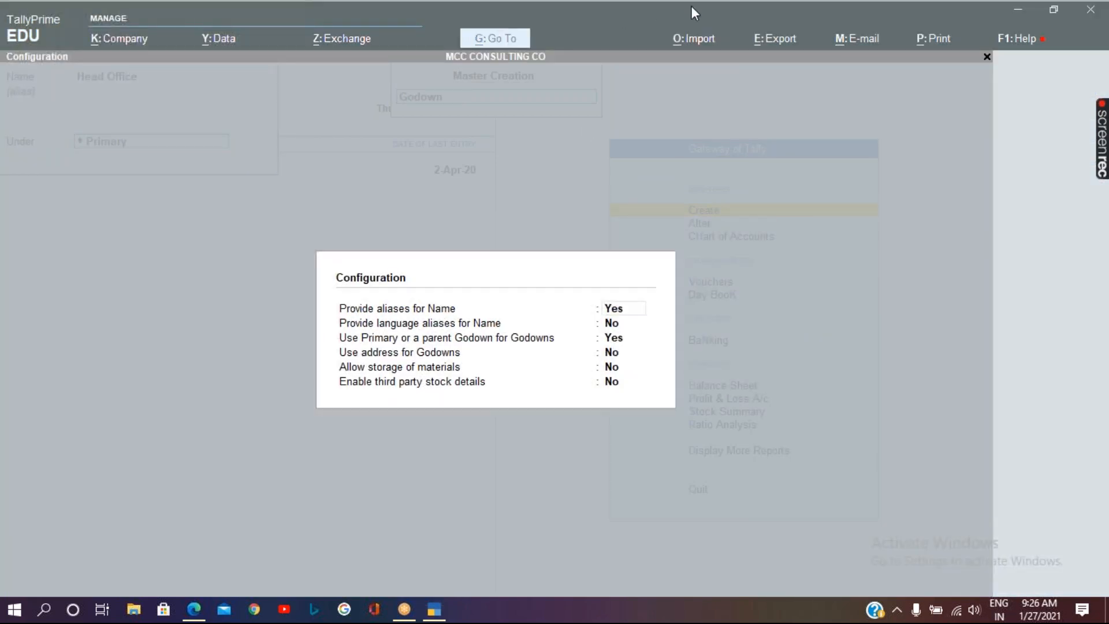
left_click(616, 387)
left_click(616, 385)
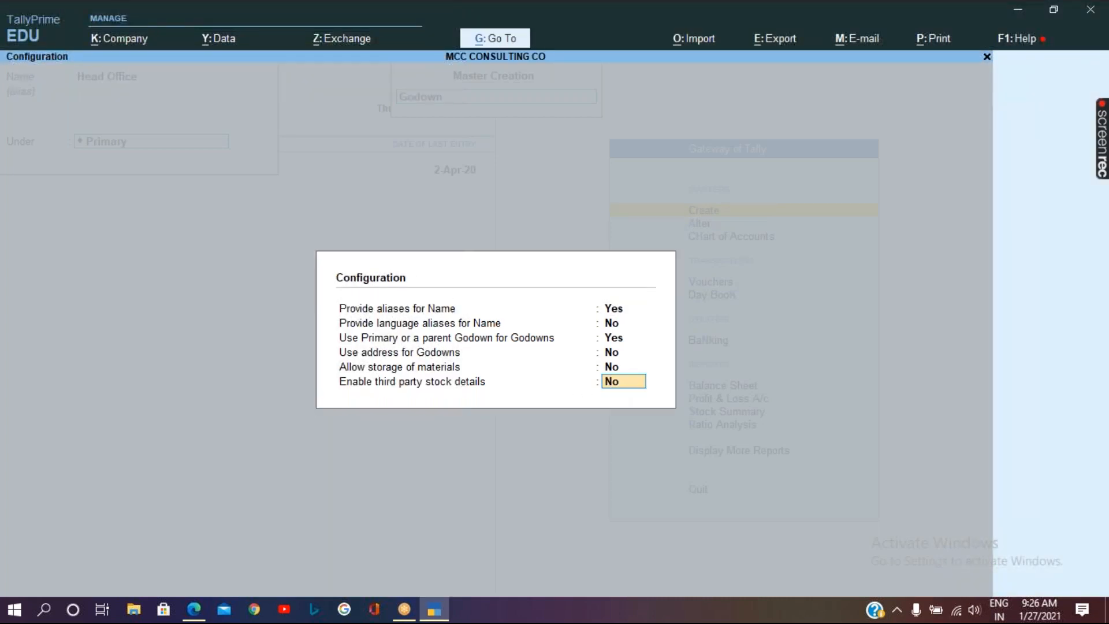
type("y")
key("Return")
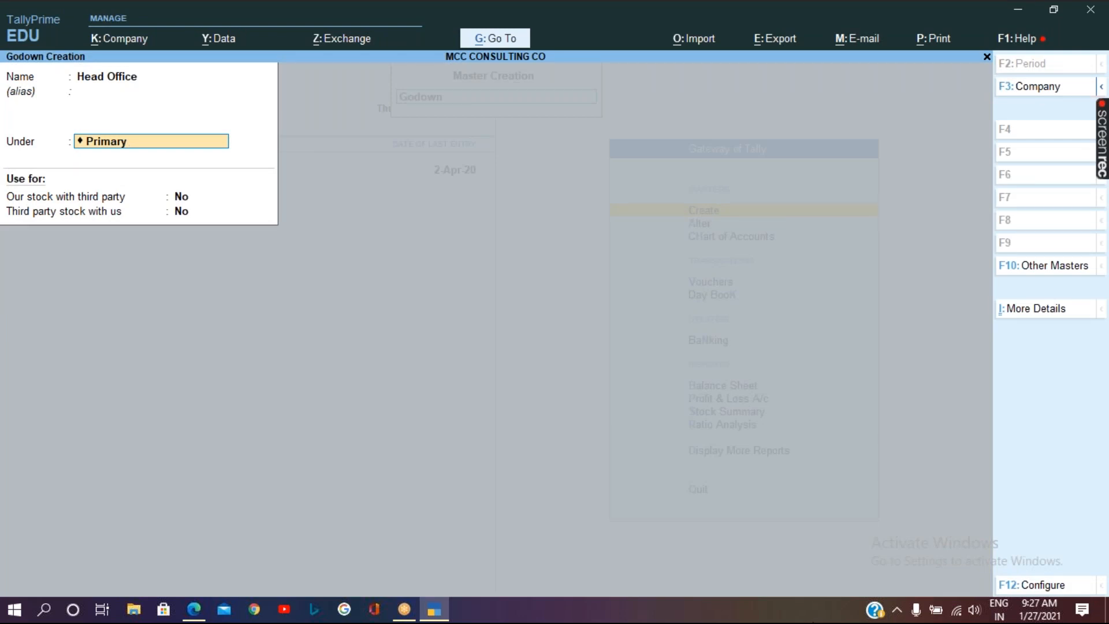
Keep Head Office under Primary with both third party stock options at No, and save the godown.
key("Return")
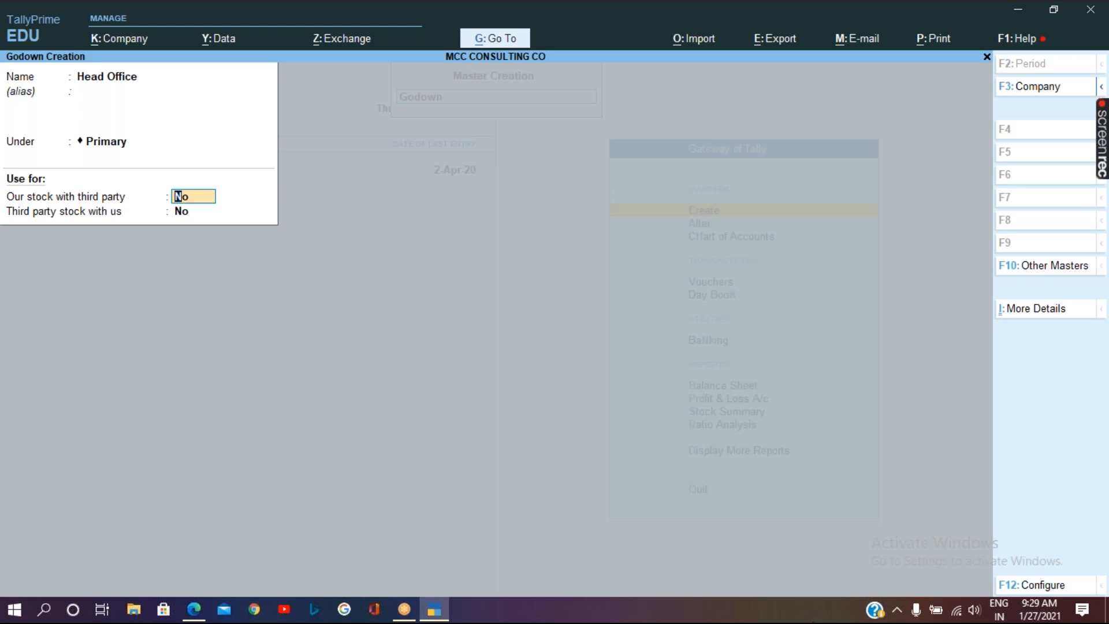
key("Return")
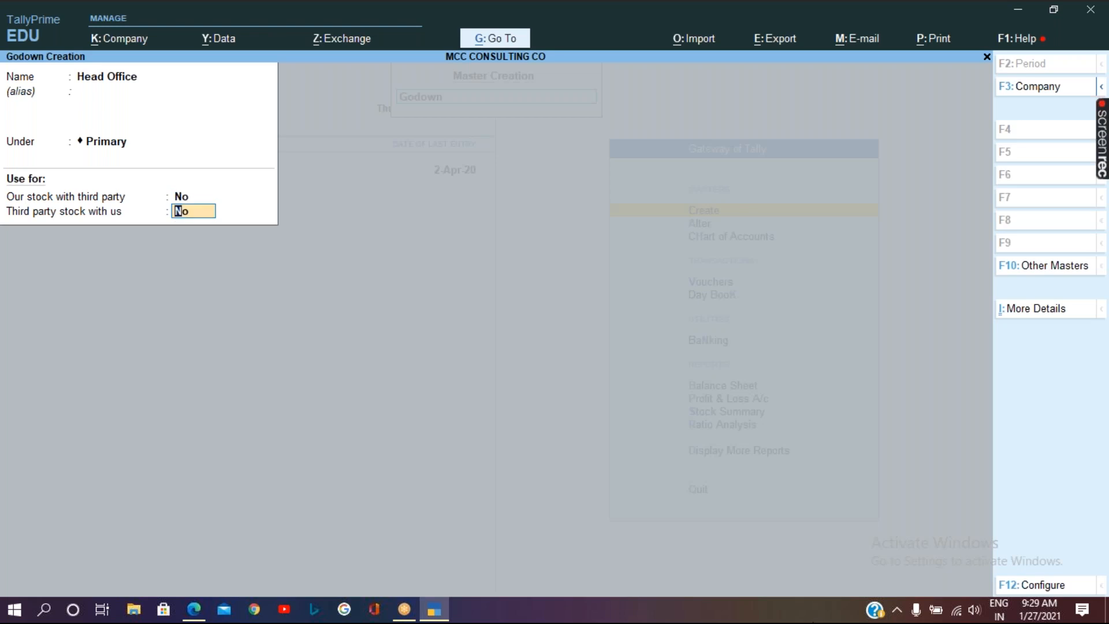
key("Return")
key("Return")
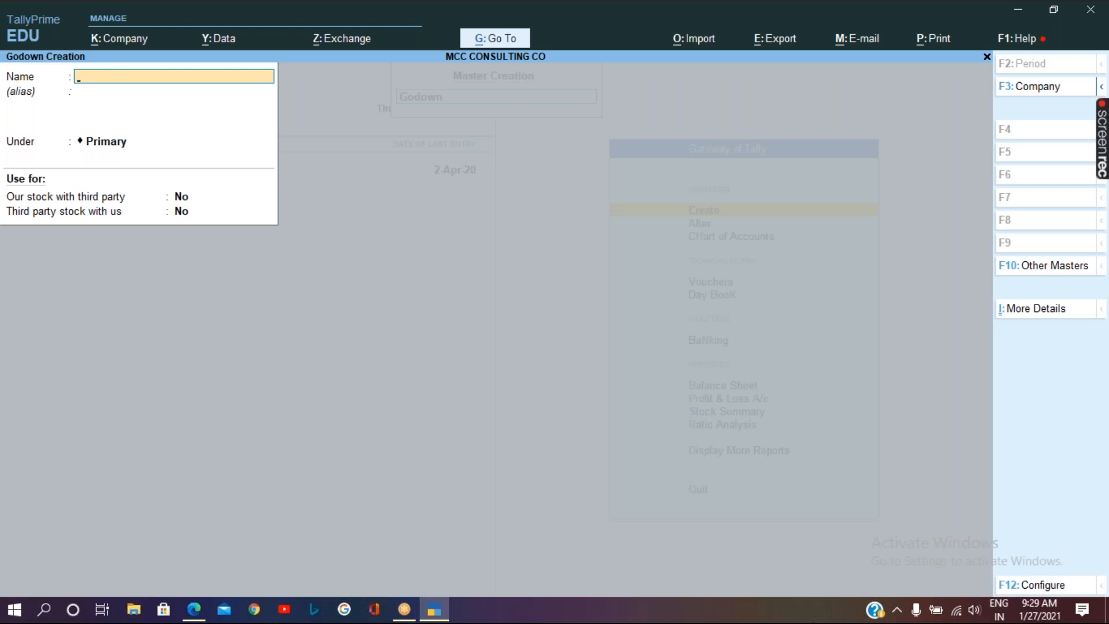
Create the godown Branch Office under Primary with our stock with third party set to Yes, and return to the Gateway of Tally.
type("Branch Office")
key("Return")
key("Return")
key("Return")
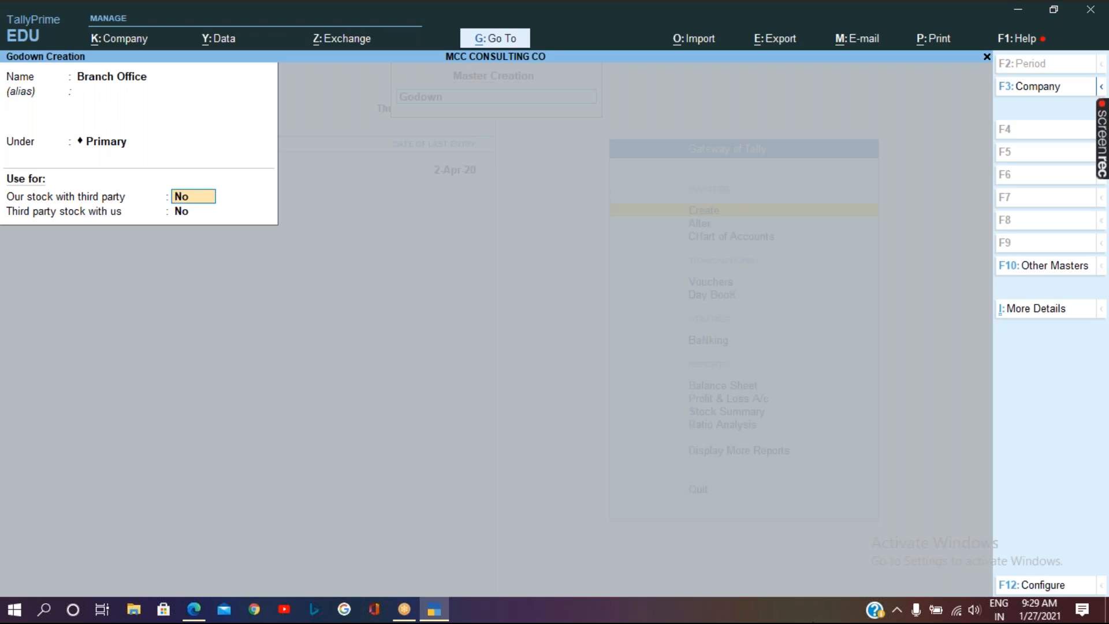
type("y")
key("Return")
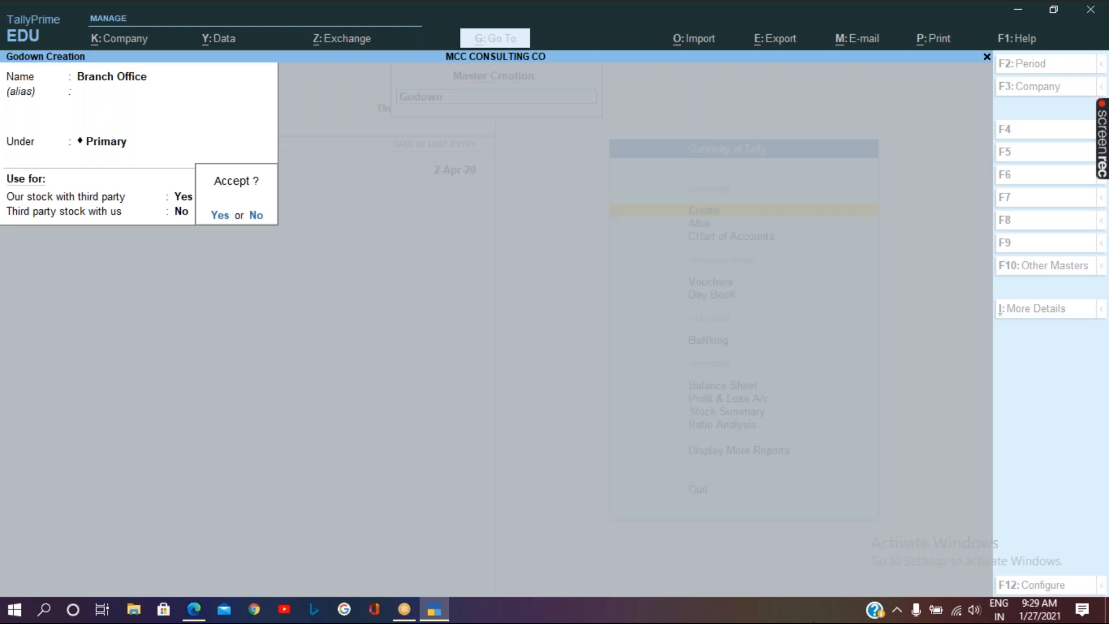
key("y")
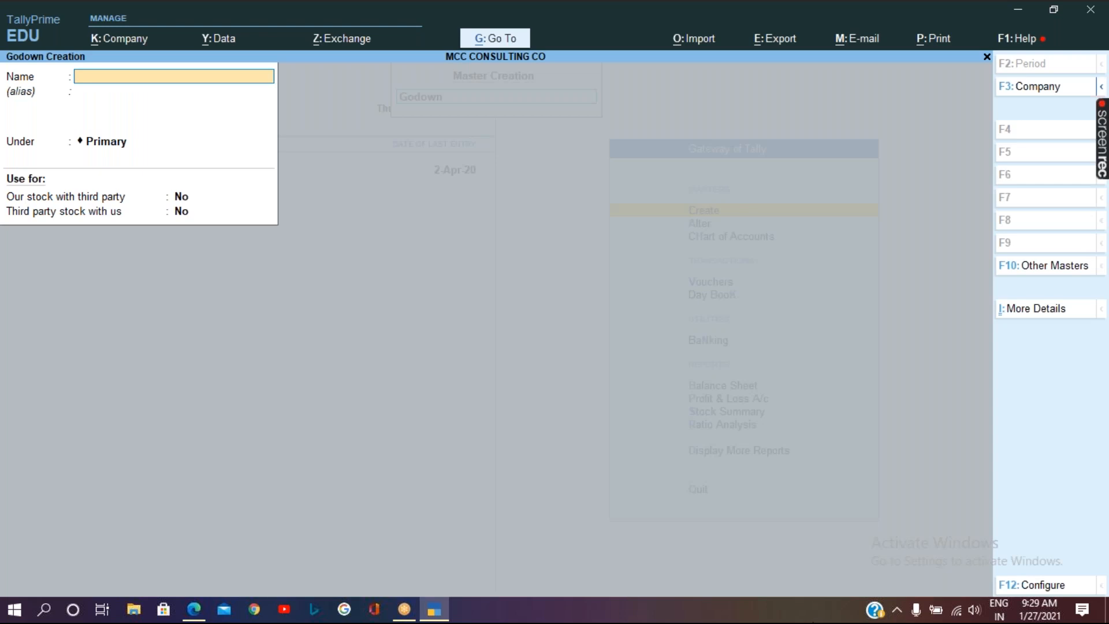
key("Escape")
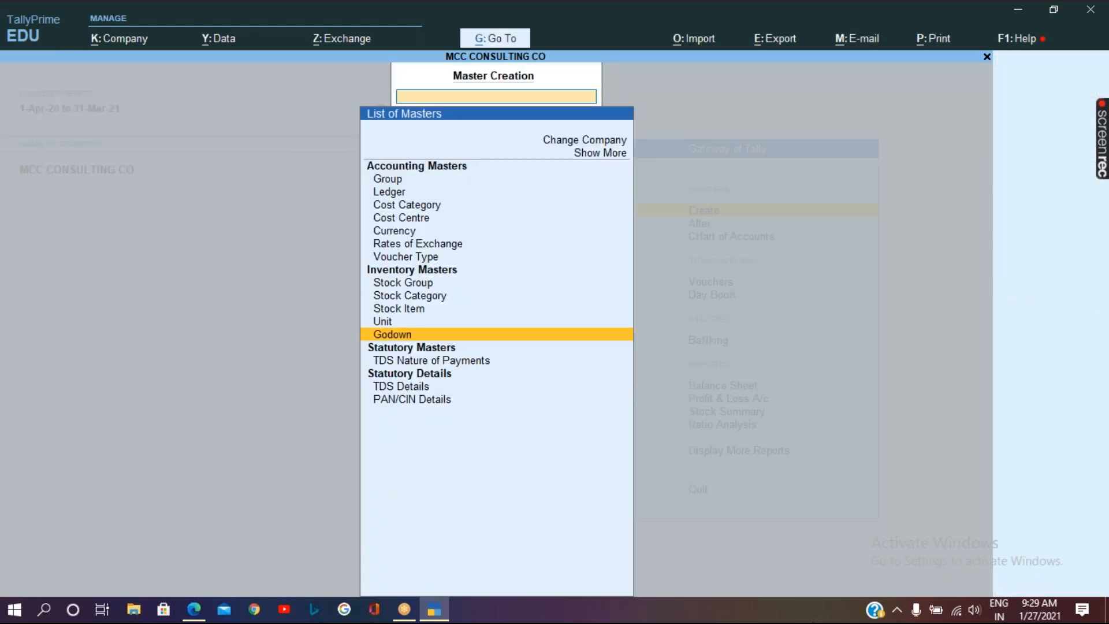
key("Escape")
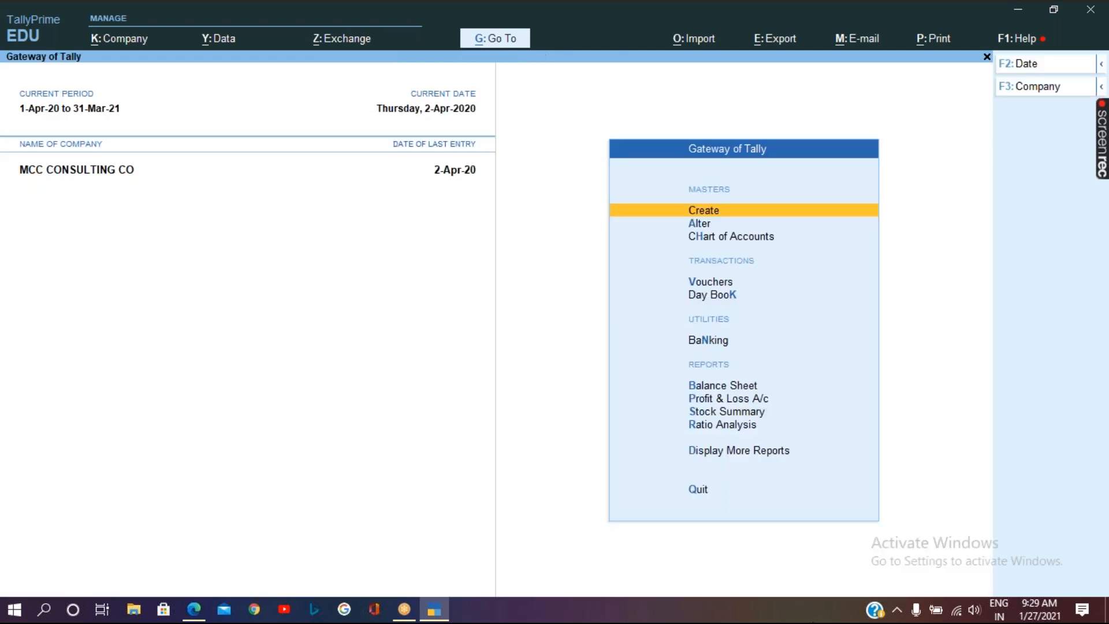
Open the existing stock item Rice for alteration.
key("Down")
key("Return")
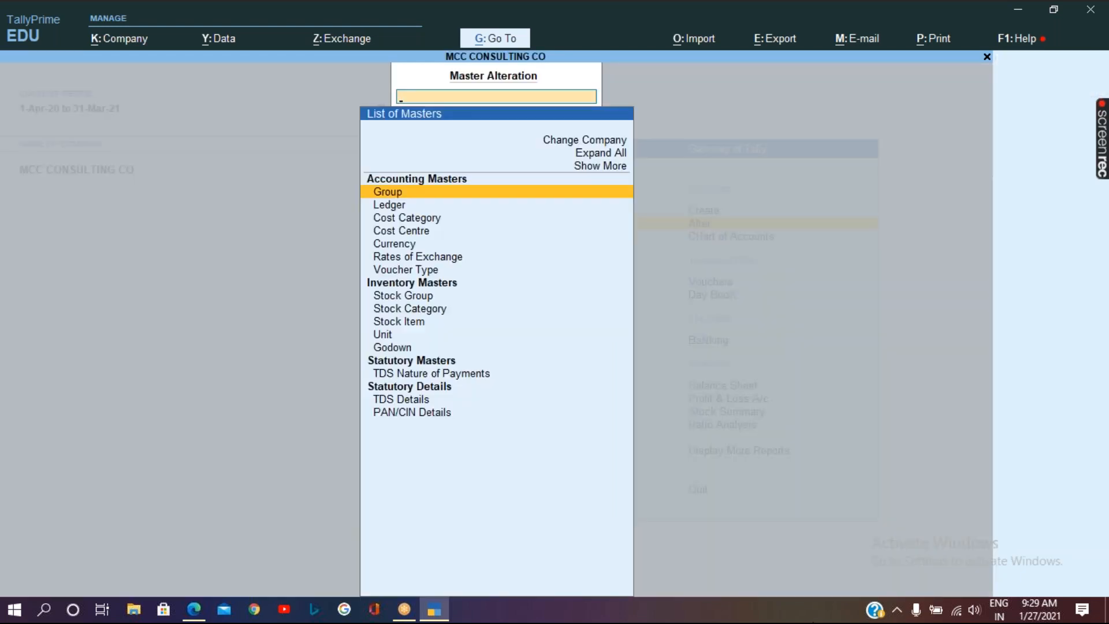
key("Down")
key("Down")
key("Down")
key("Down")
key("Down")
key("Down")
key("Down")
key("Down")
key("Down")
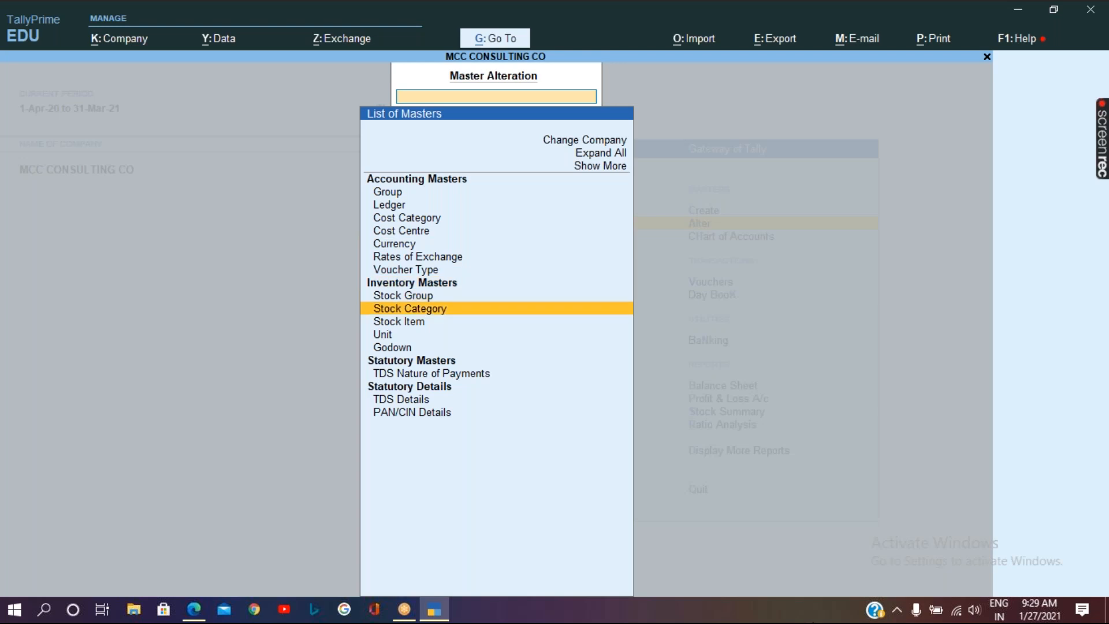
key("Down")
key("Return")
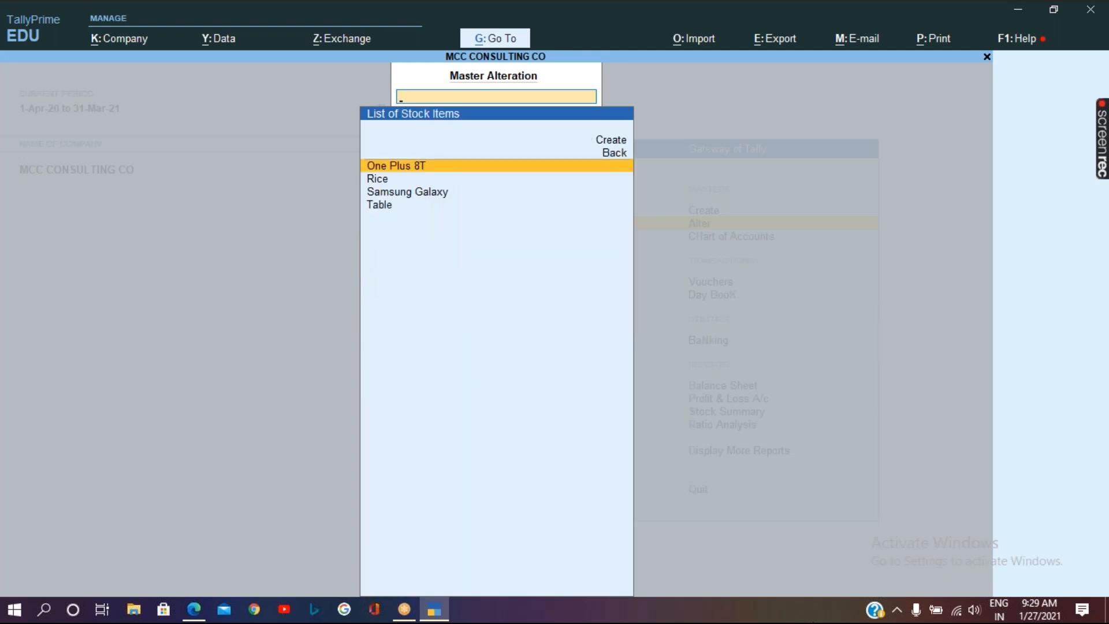
key("Down")
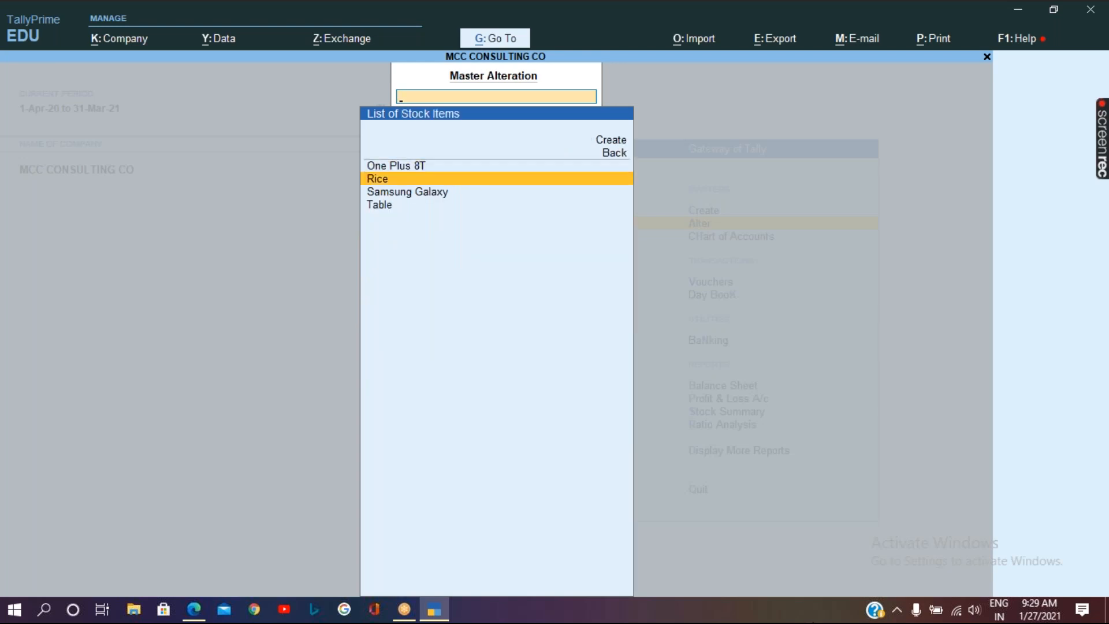
key("Return")
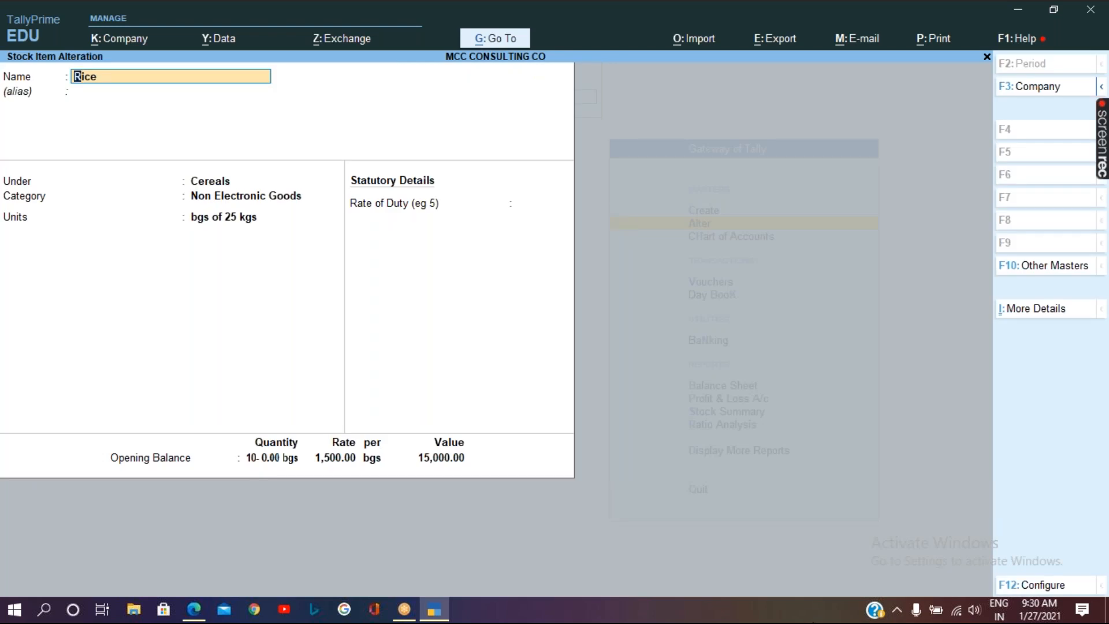
Reallocate Rice's opening balance from Main Location to the Head Office godown, keeping its quantity and rate, and save the item.
key("Return")
key("Return")
key("Return")
key("Return")
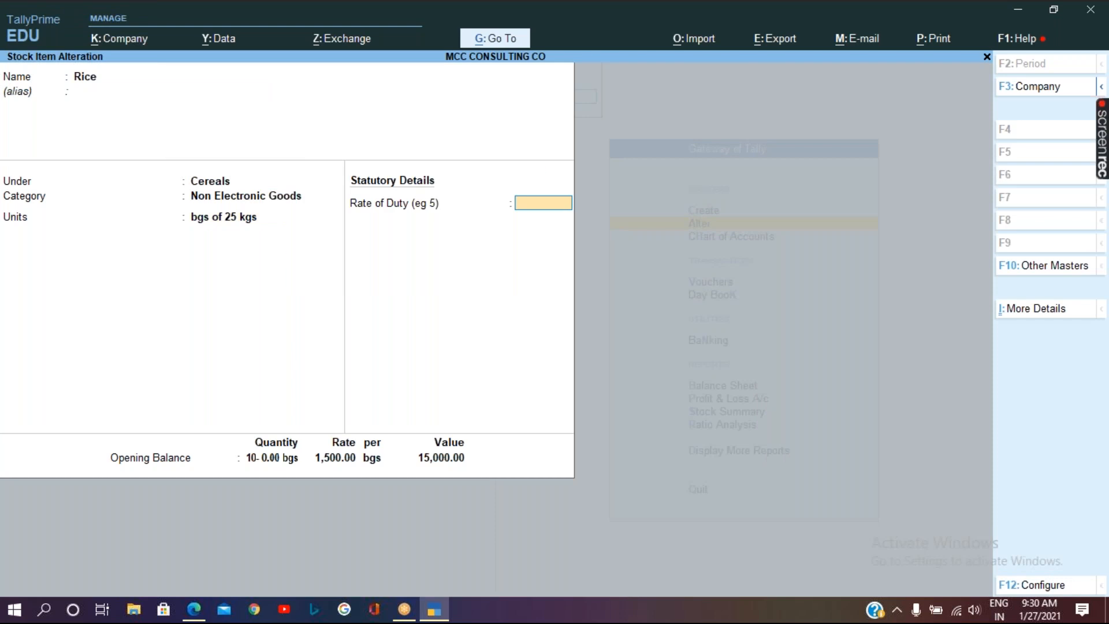
key("Return")
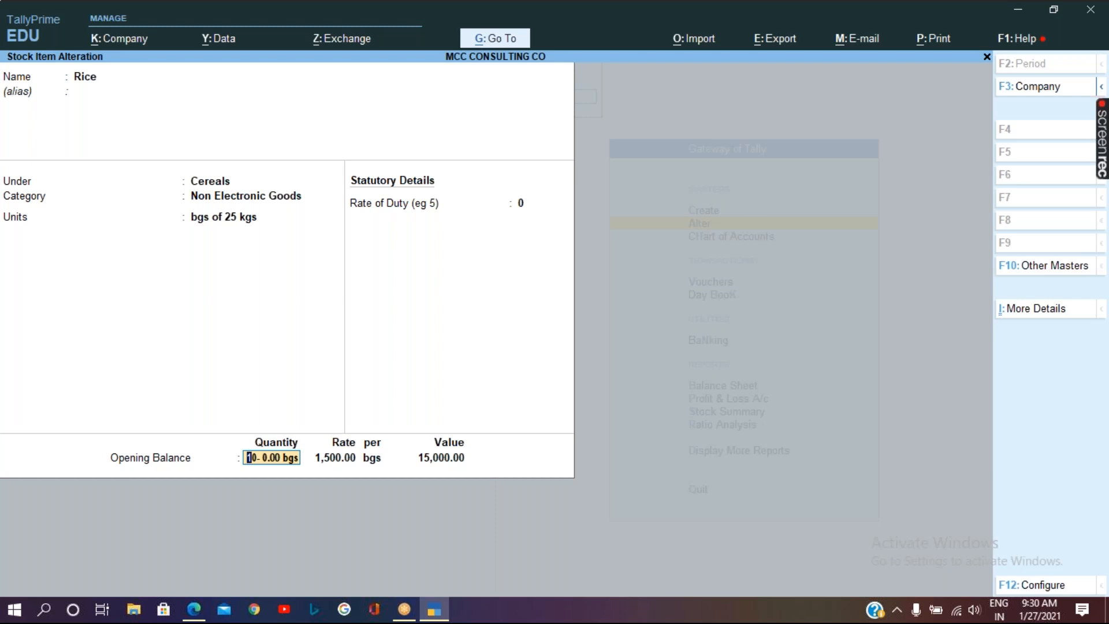
key("Return")
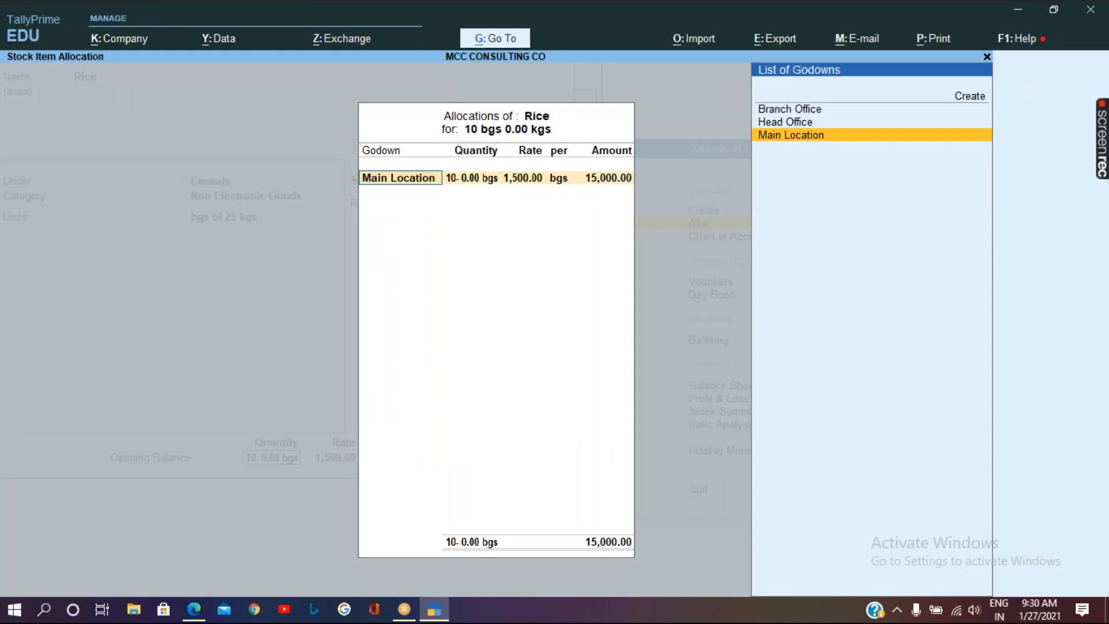
key("BackSpace")
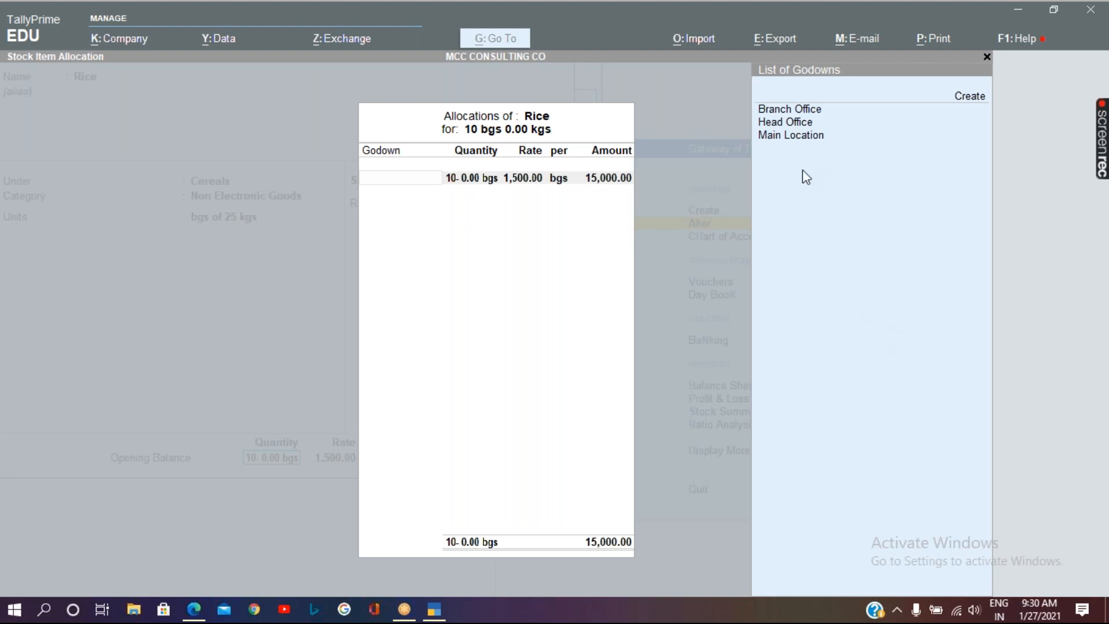
left_click(800, 124)
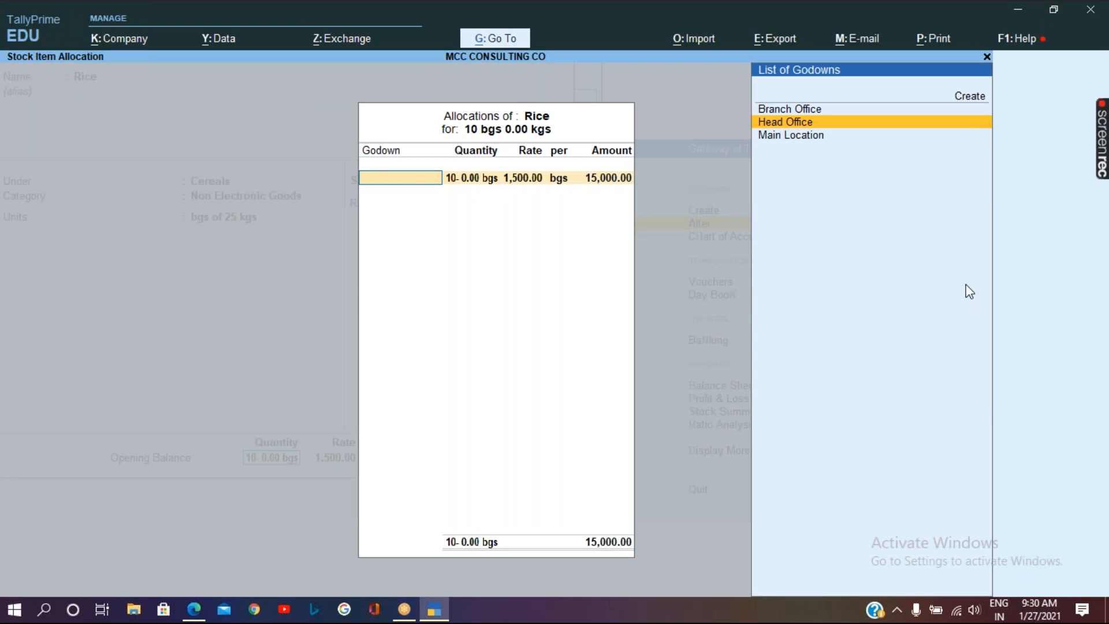
key("Return")
key("Return")
key("Return")
key("Return")
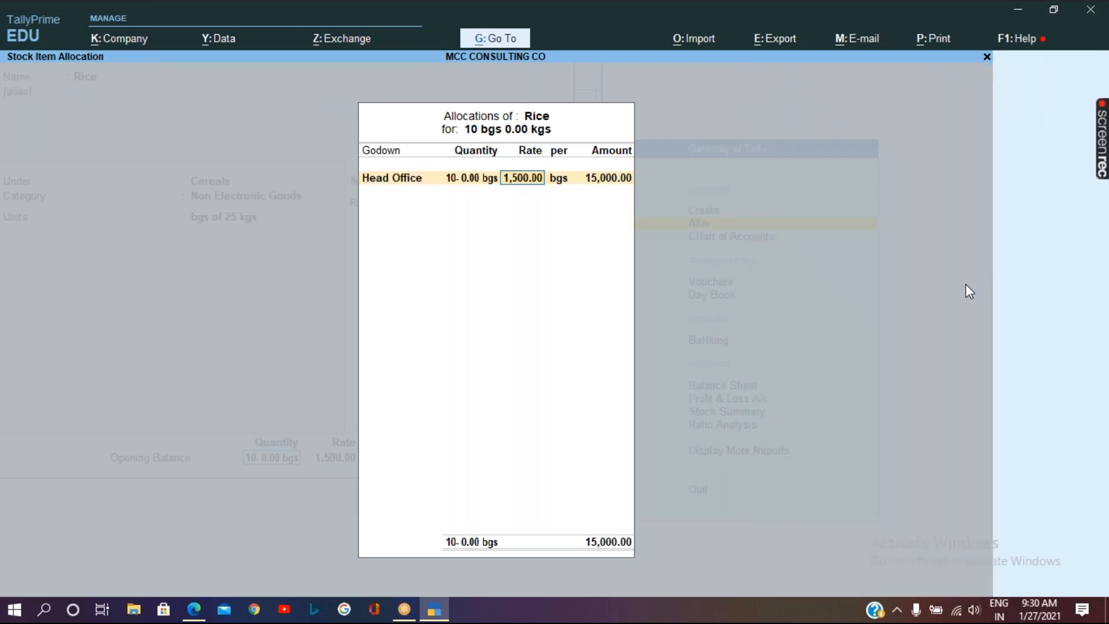
key("Return")
key("Return")
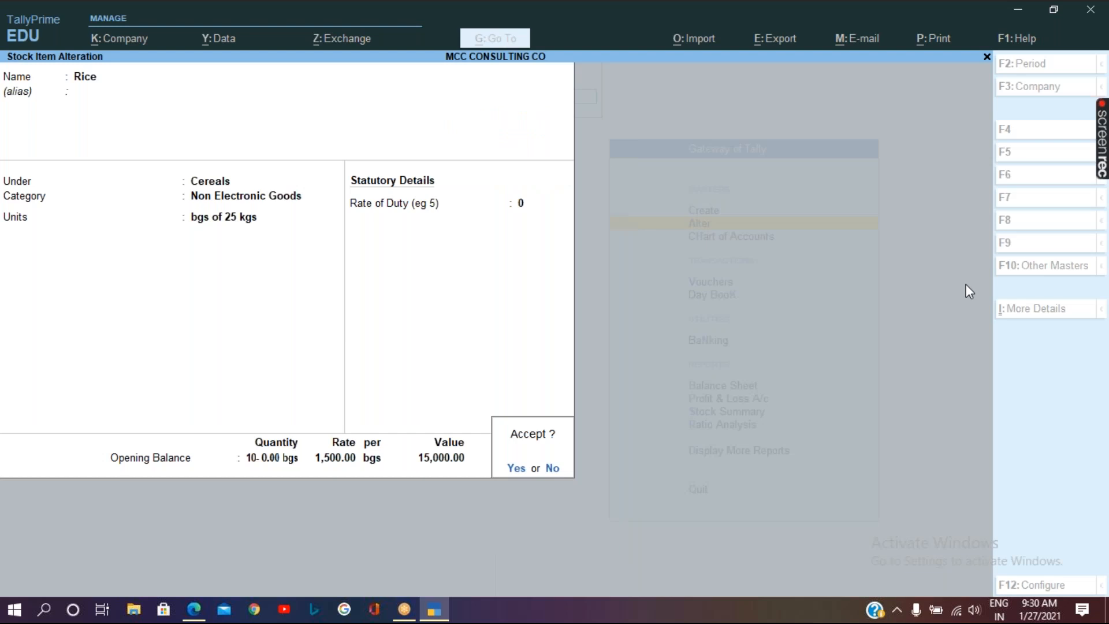
key("Return")
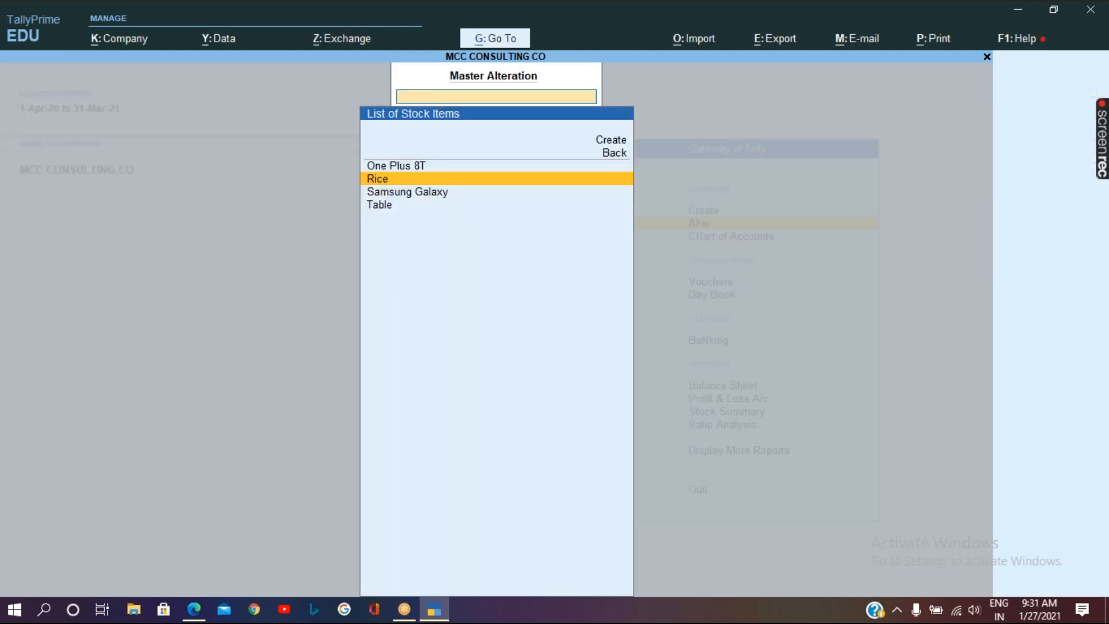
Open the stock item Samsung Galaxy for alteration and bring up its opening balance godown allocation, keeping the existing details.
key("Down")
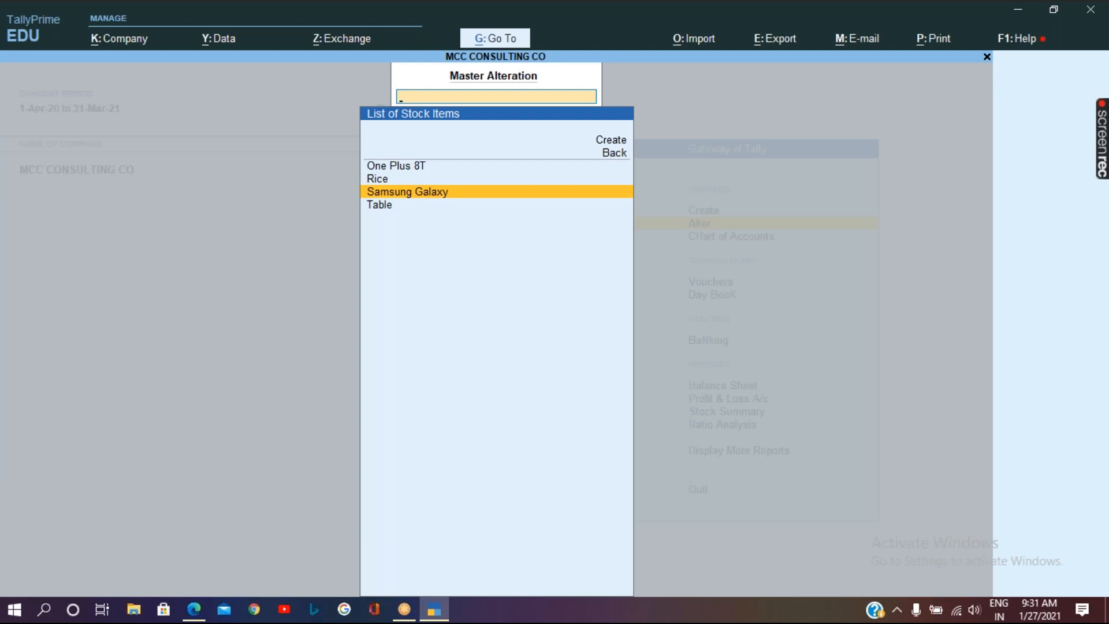
key("Return")
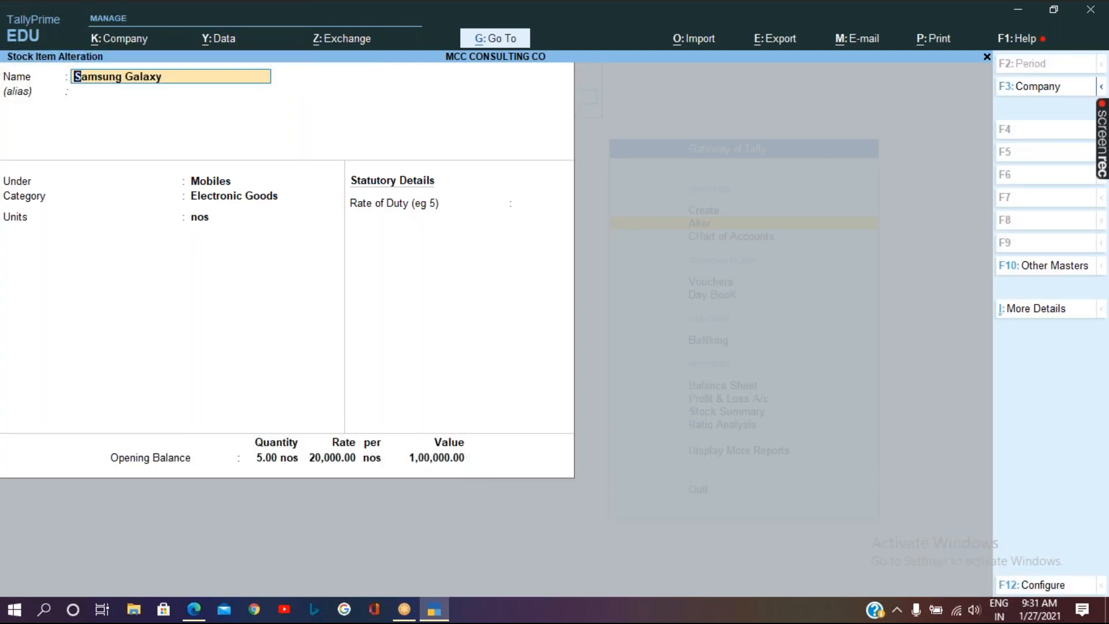
key("Return")
key("Return")
key("Return")
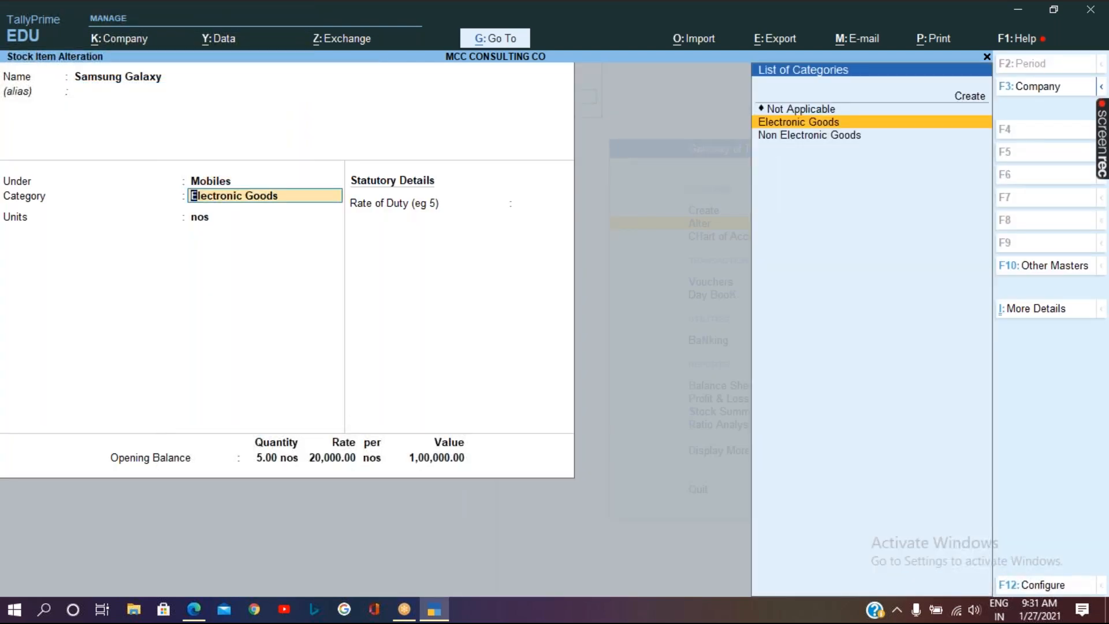
key("Return")
key("Return")
key("Return")
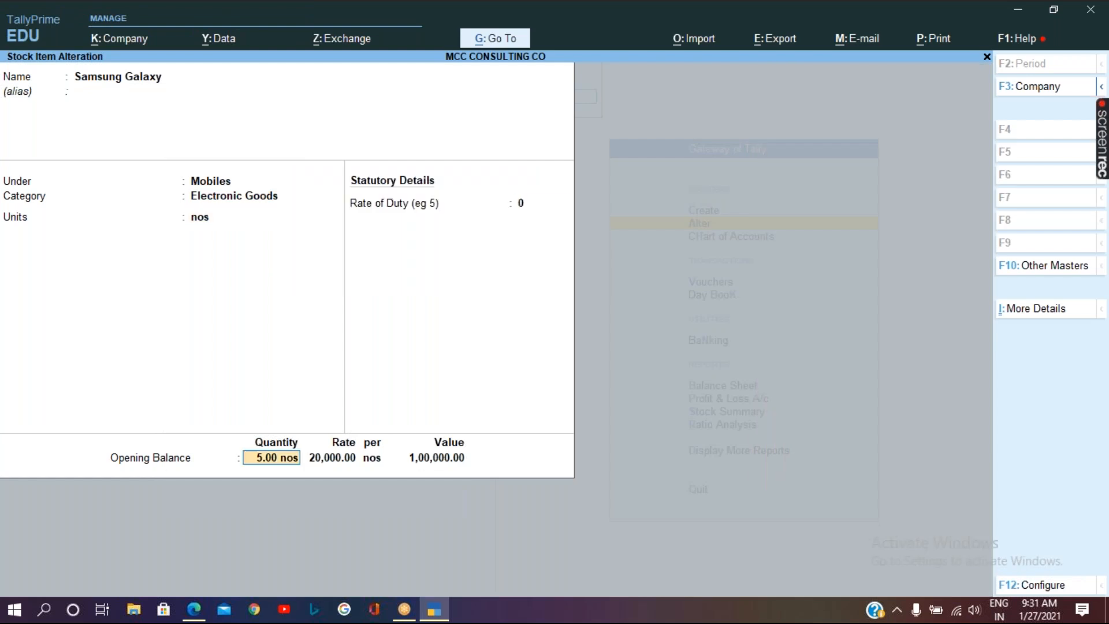
key("Return")
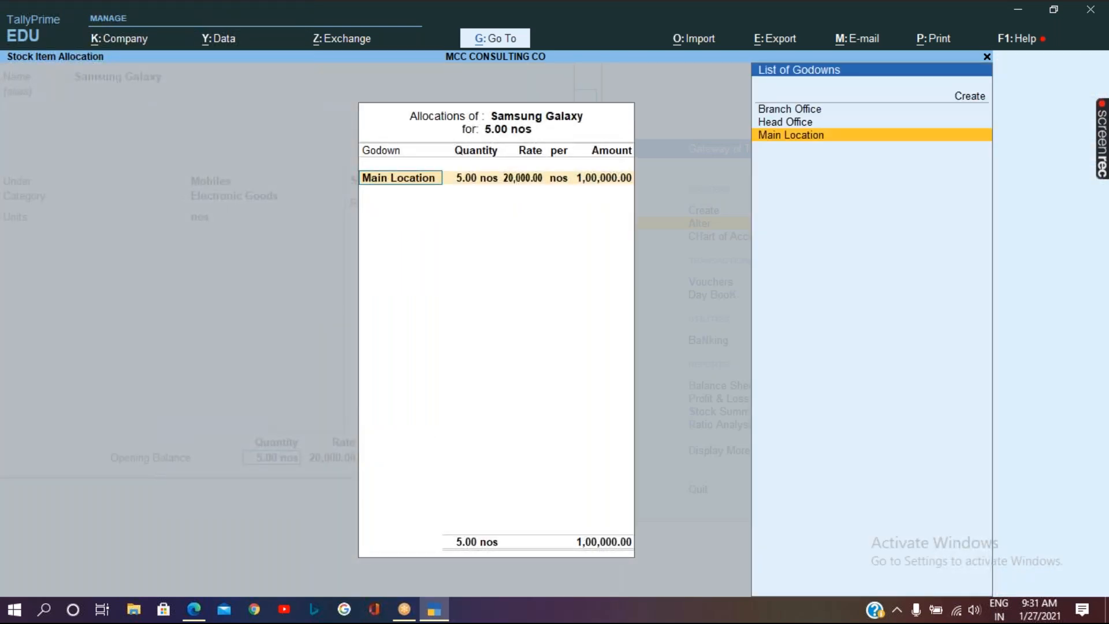
Replace Main Location with Branch Office and allocate 2 nos of Samsung Galaxy to it, keeping the existing rate.
key("BackSpace")
key("Down")
key("Down")
key("Down")
key("Up")
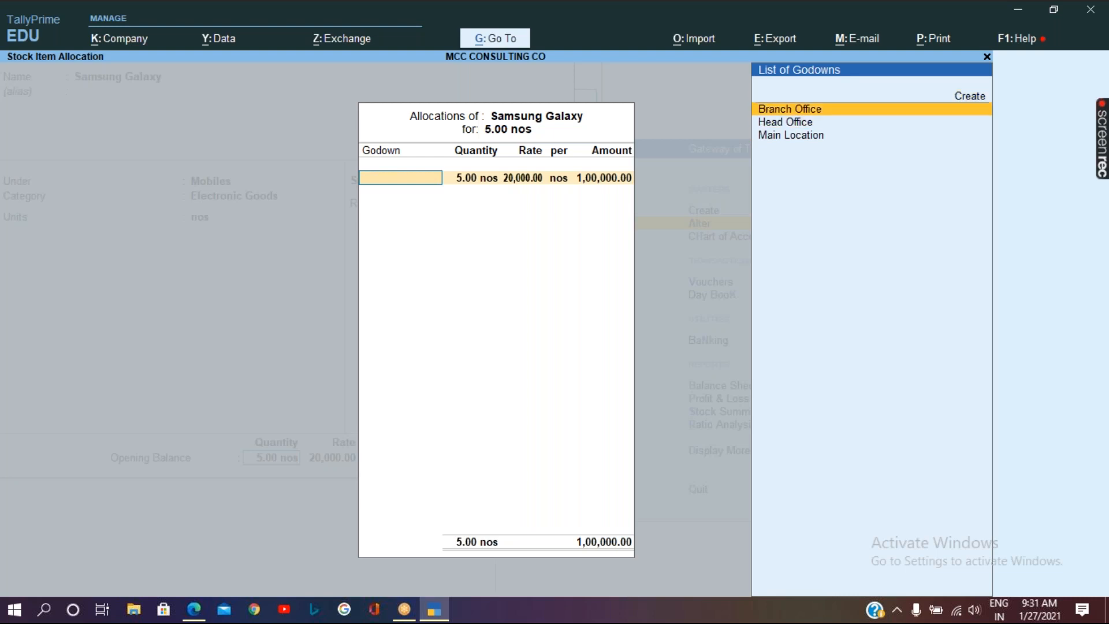
key("Return")
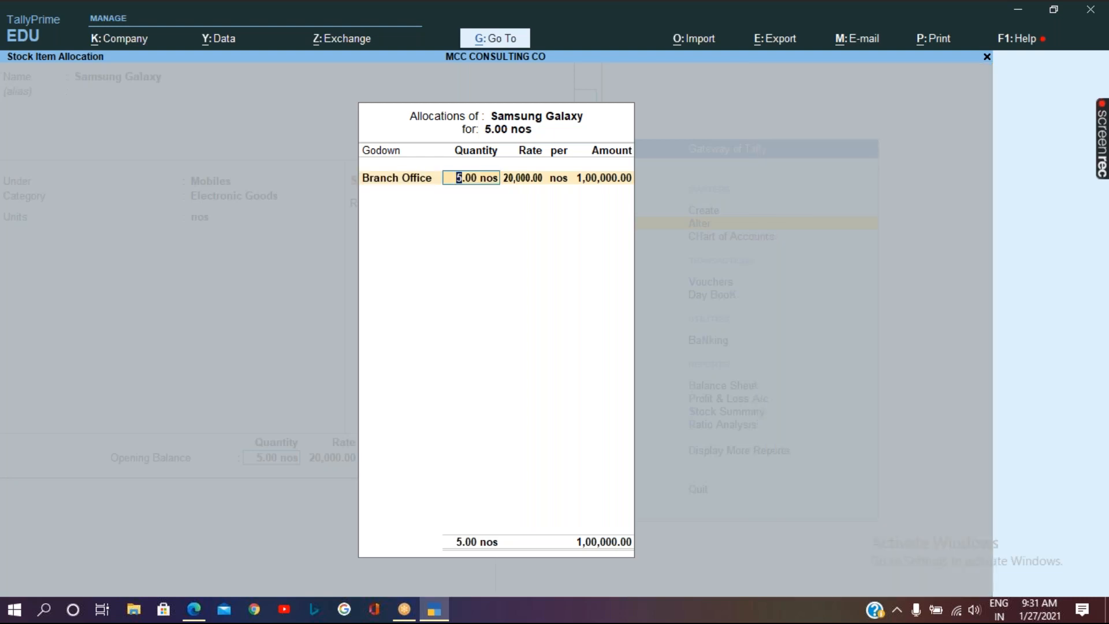
type("2")
key("Return")
key("Return")
key("Return")
key("Return")
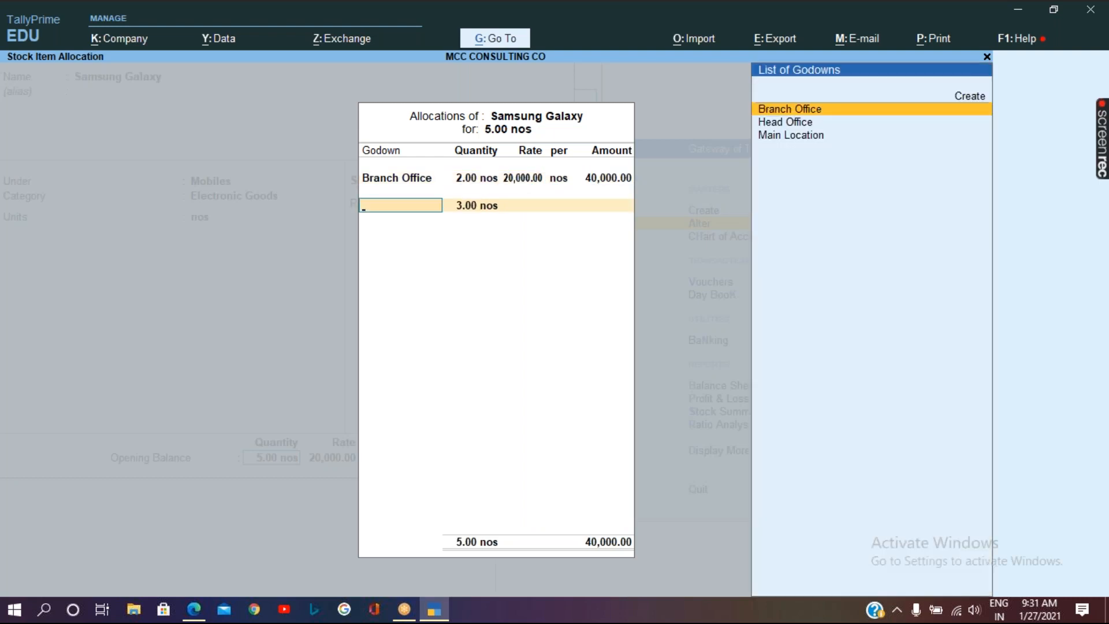
Allocate the remaining 3 nos to Head Office at a rate of 20,000, save Samsung Galaxy and return to the Gateway of Tally.
key("Down")
key("Return")
key("Return")
type("20000")
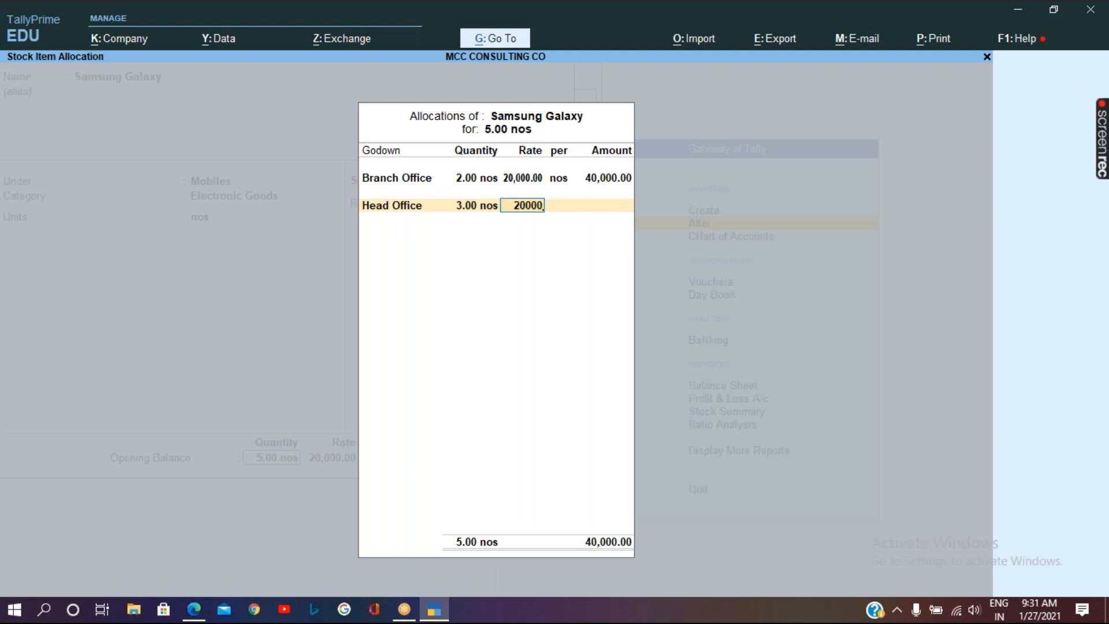
key("Return")
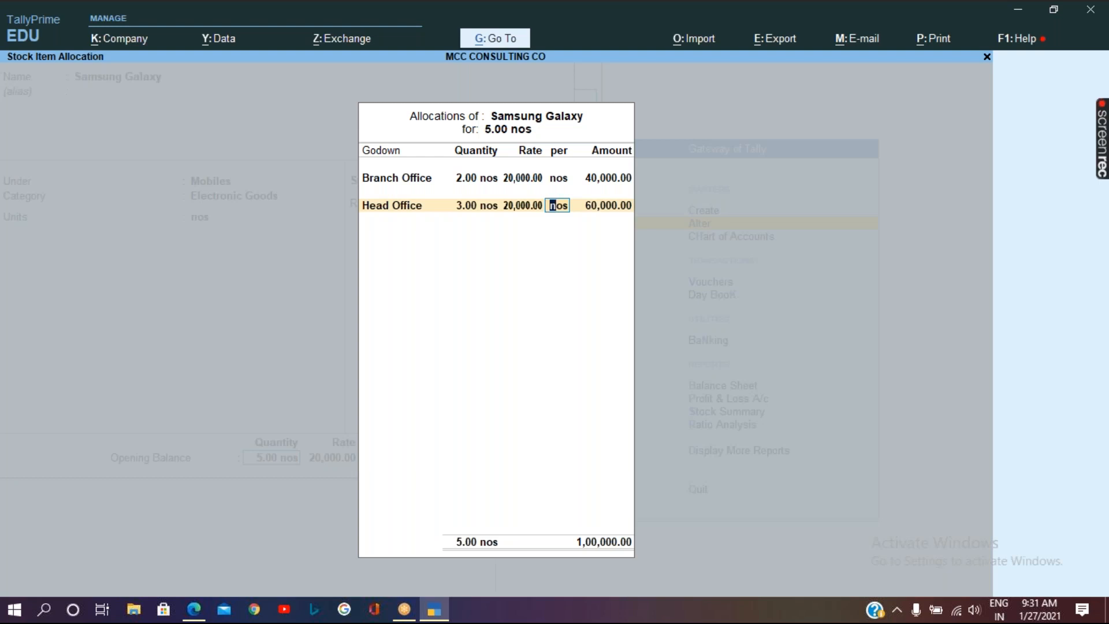
key("Return")
key("Return")
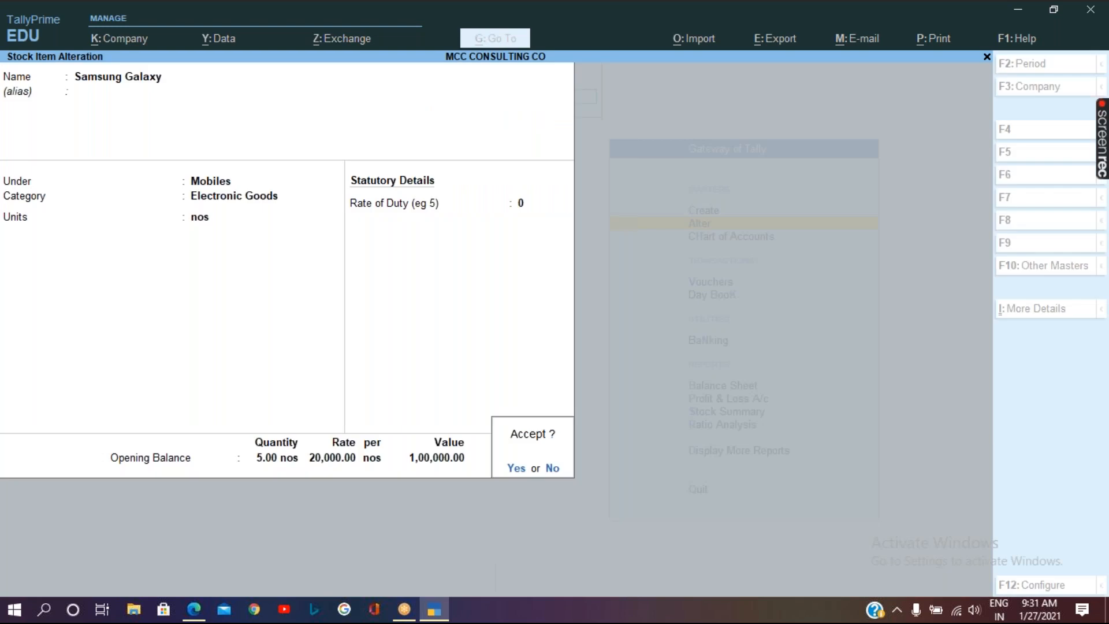
key("Return")
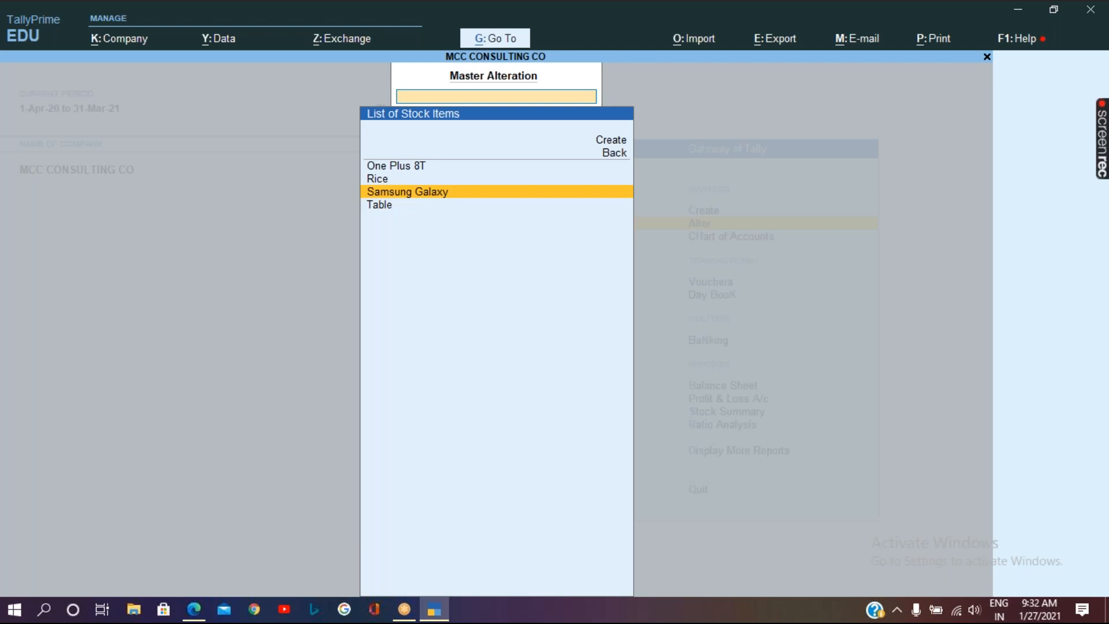
key("Escape")
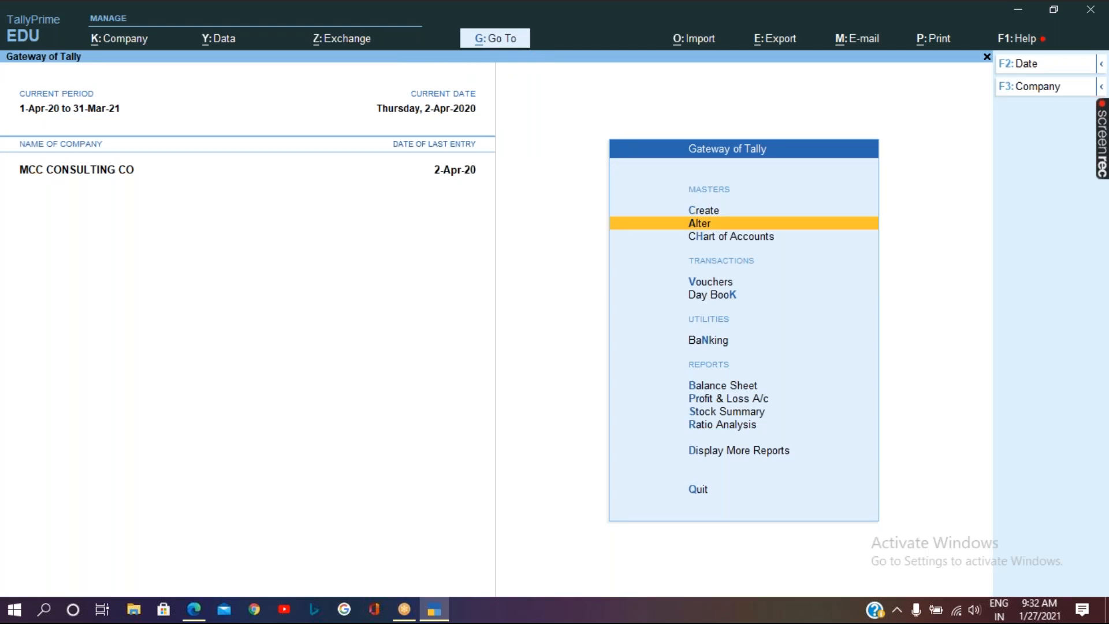
Open the Stock Summary report from the Gateway of Tally.
key("Down")
key("Down")
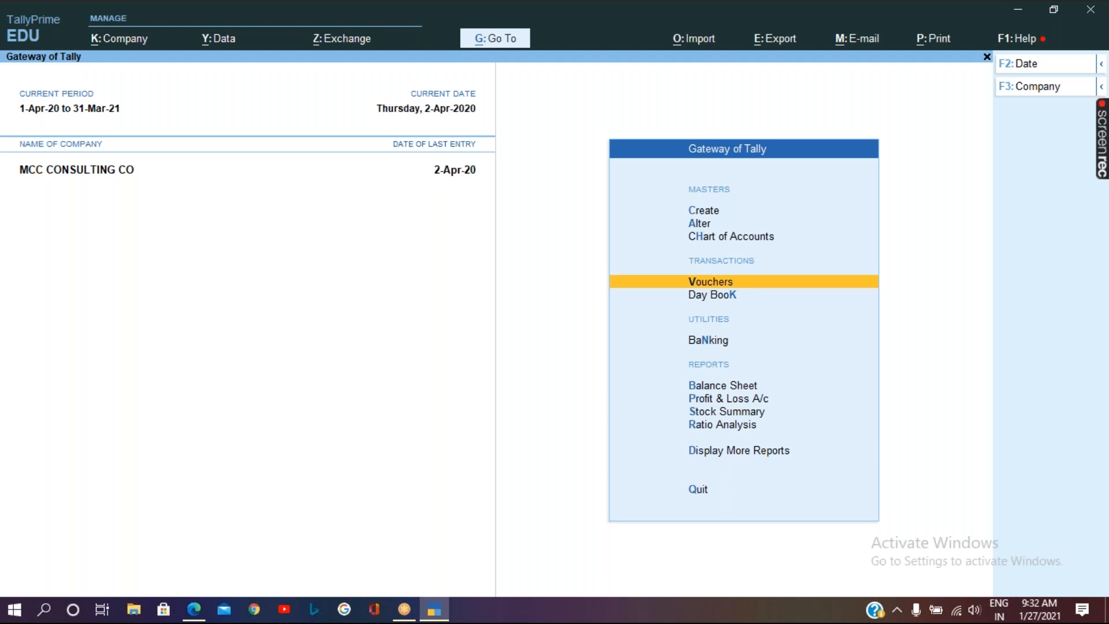
key("Down")
key("Down")
key("Down")
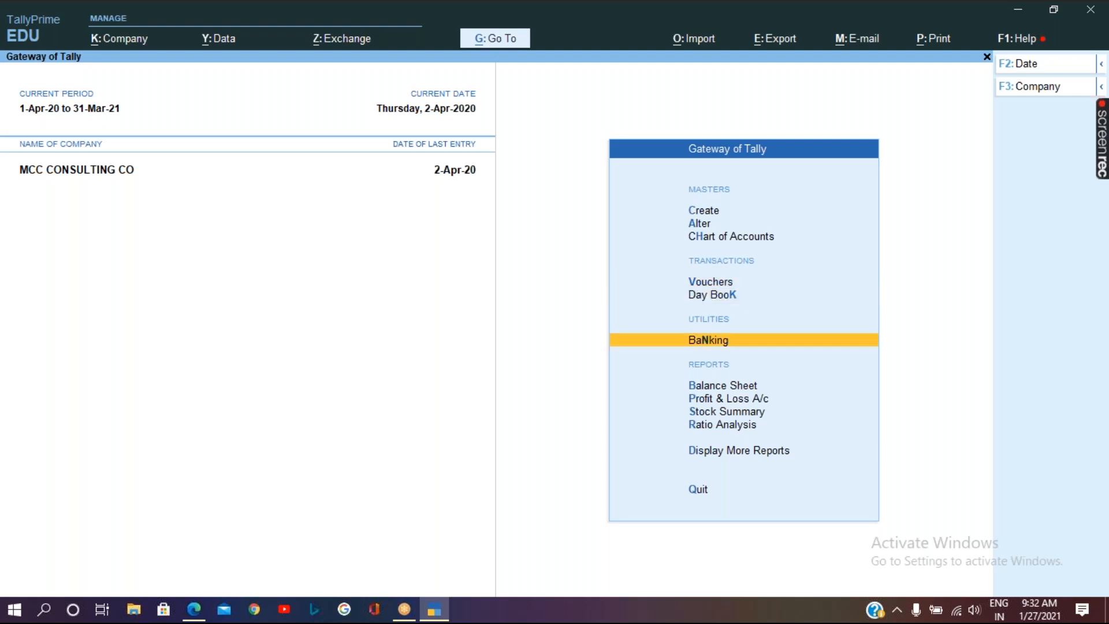
key("Down")
key("Down")
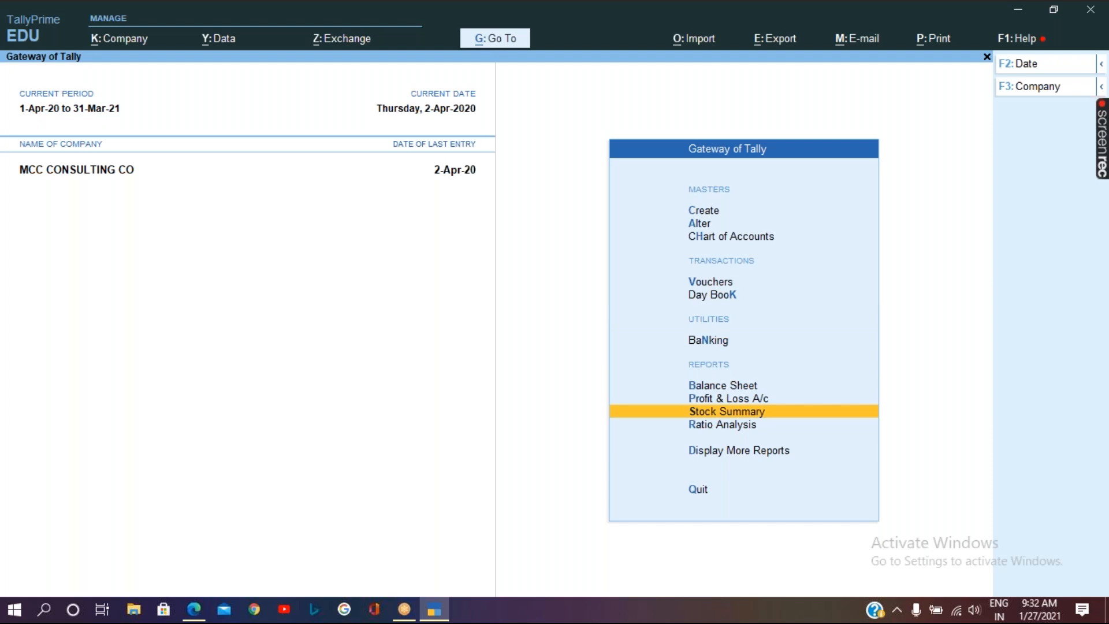
key("Return")
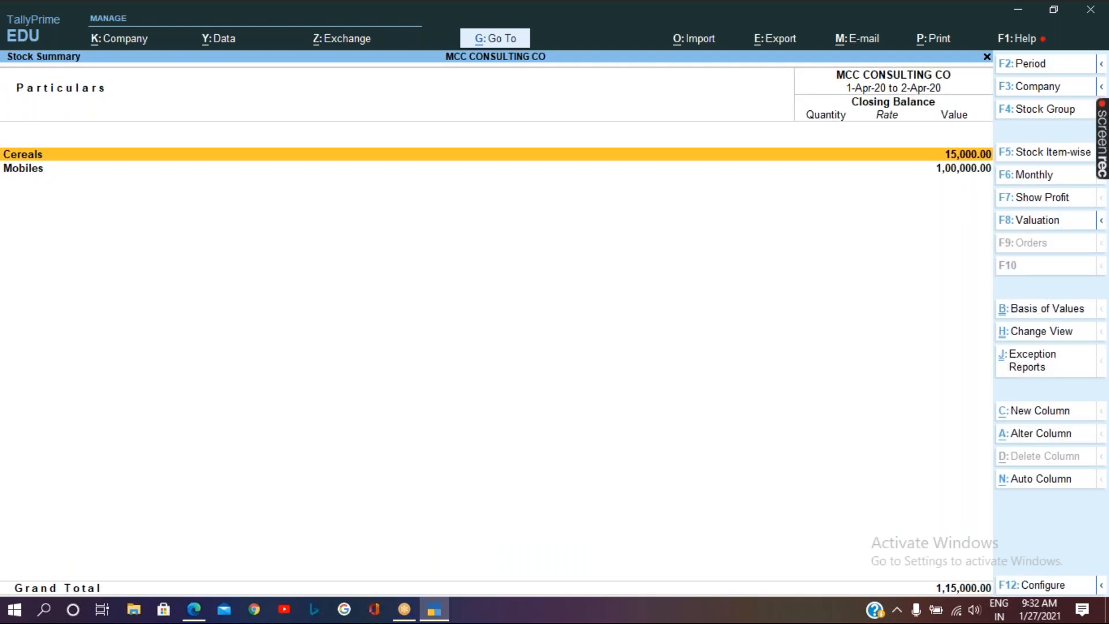
Switch the Stock Summary to detailed format to examine the stock items under each group.
left_click(216, 30)
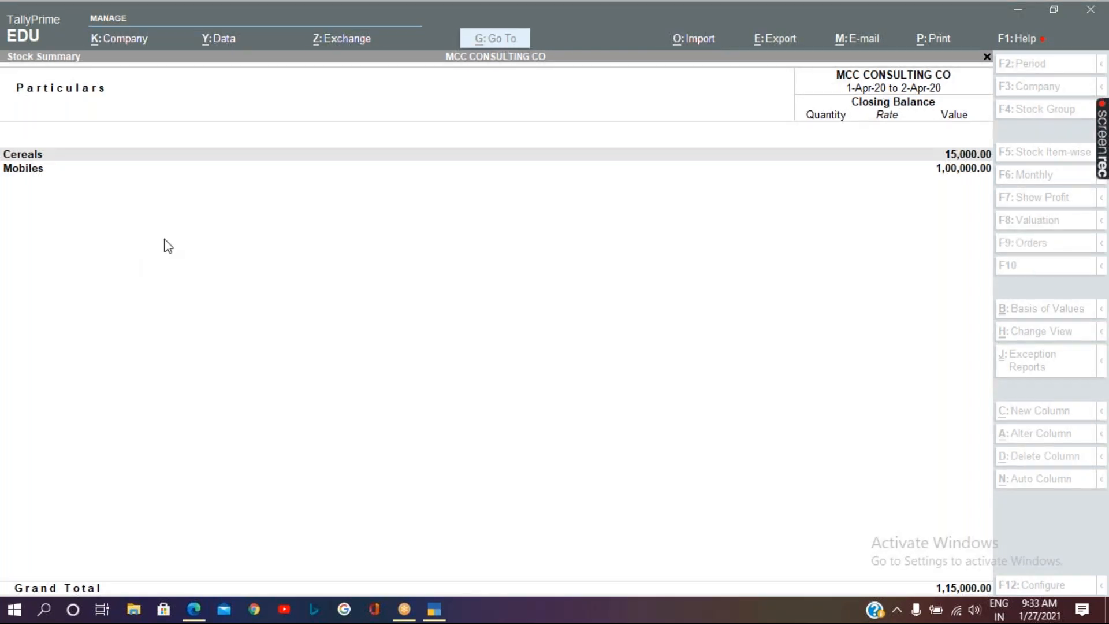
left_click(226, 336)
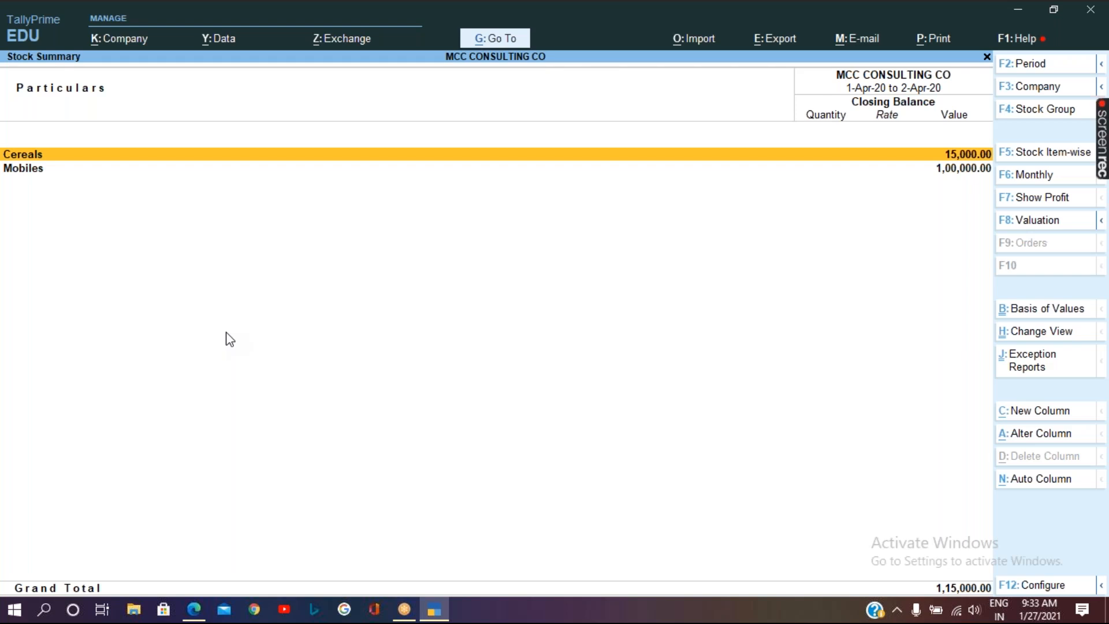
key("alt")
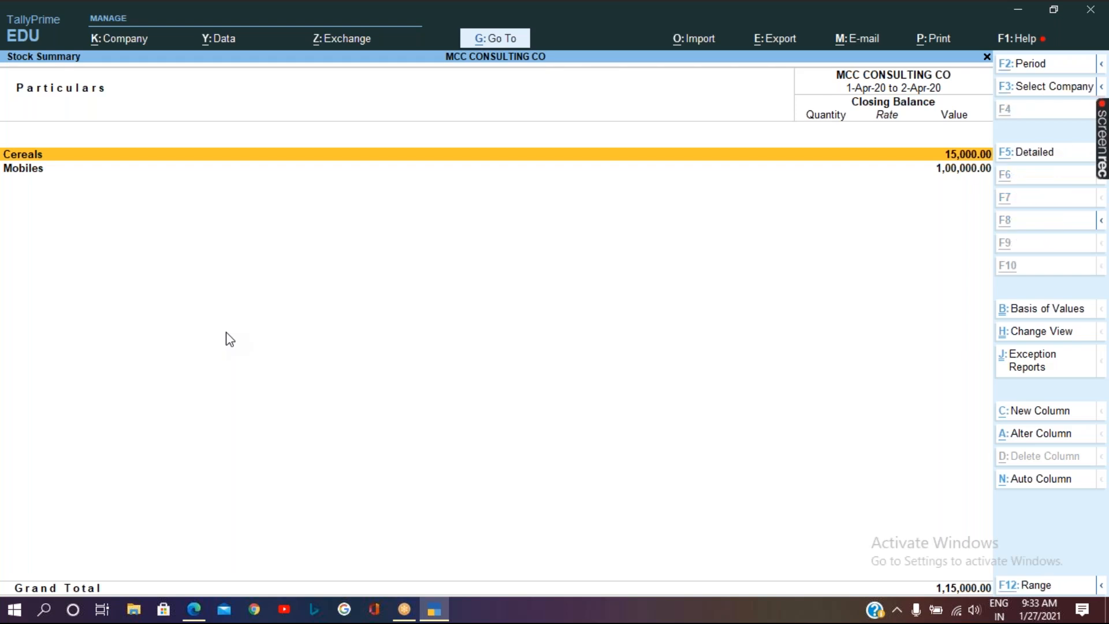
key("alt+F5")
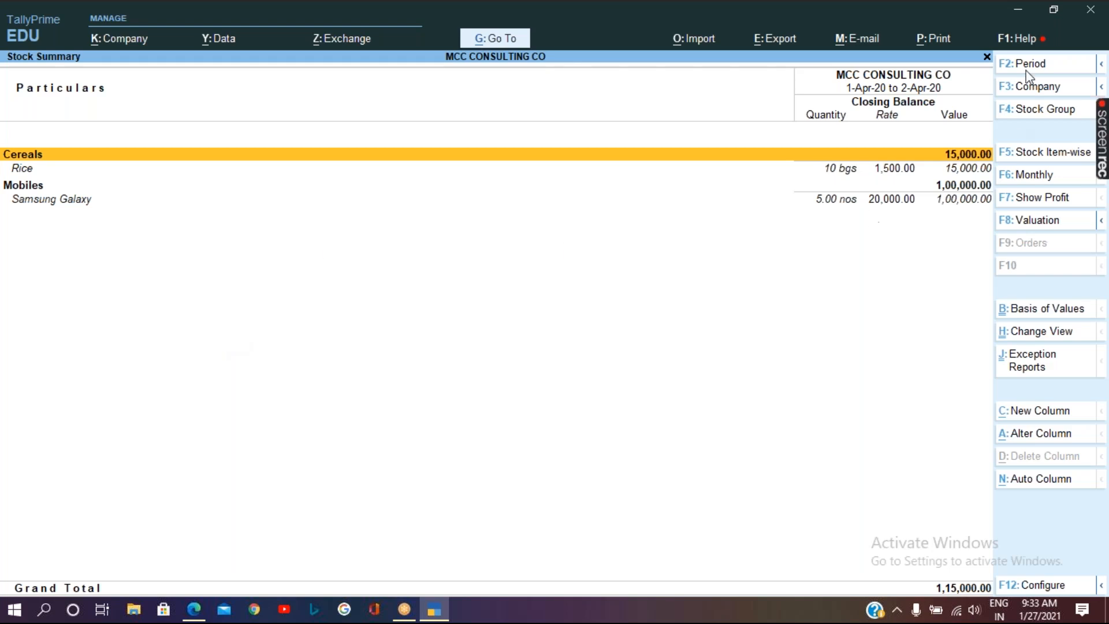
left_click(1018, 16)
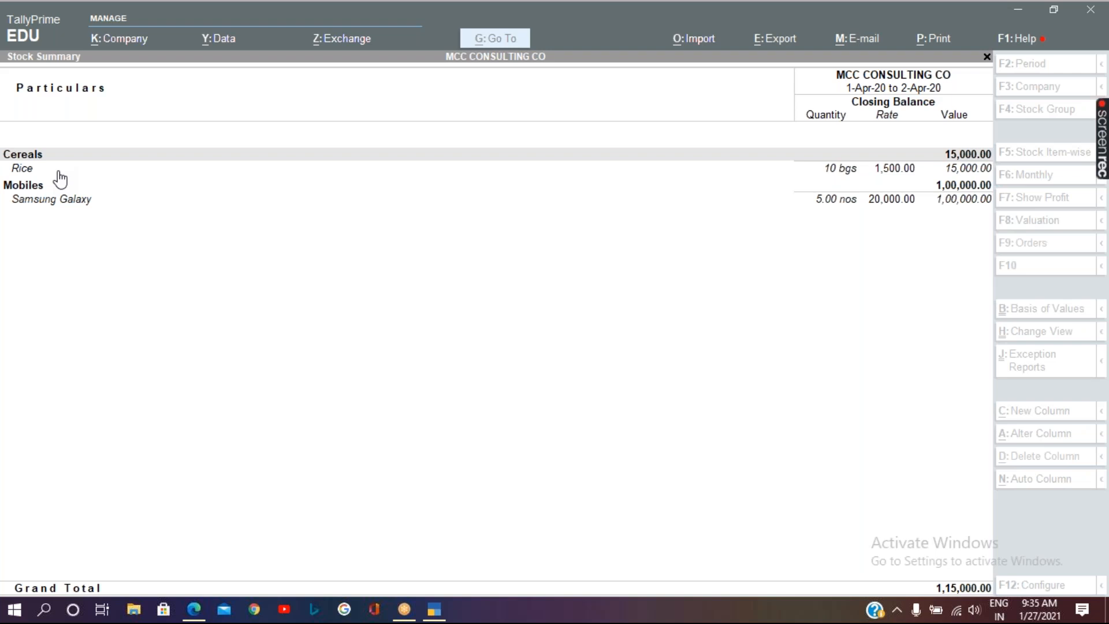
left_click(775, 349)
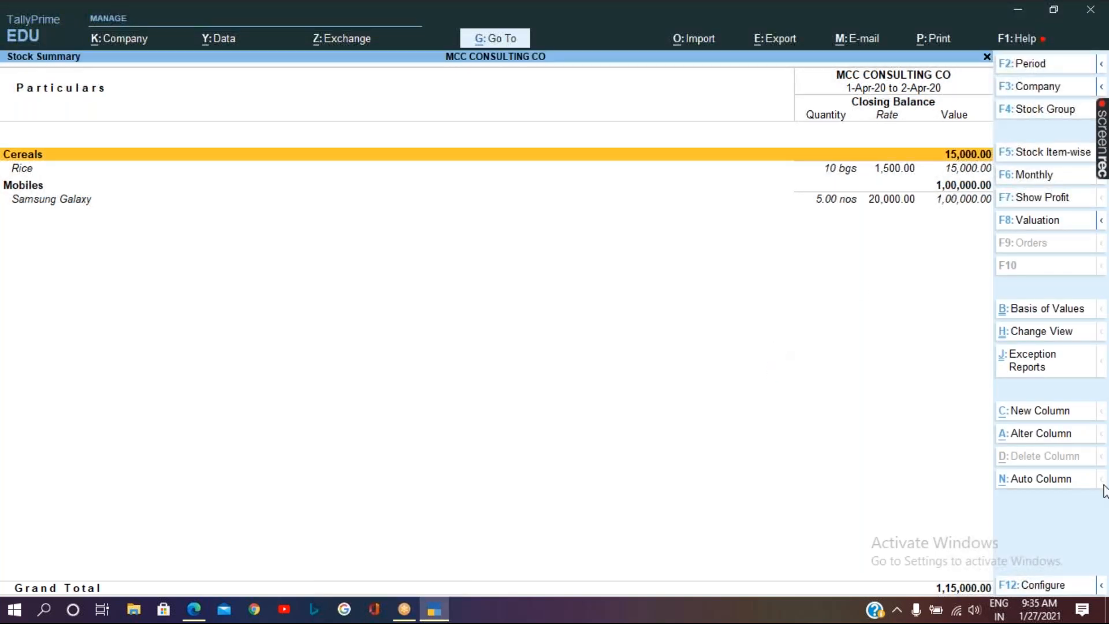
Configure the Stock Summary to show stock items with zero quantity or balance, and apply the configuration.
left_click(1033, 586)
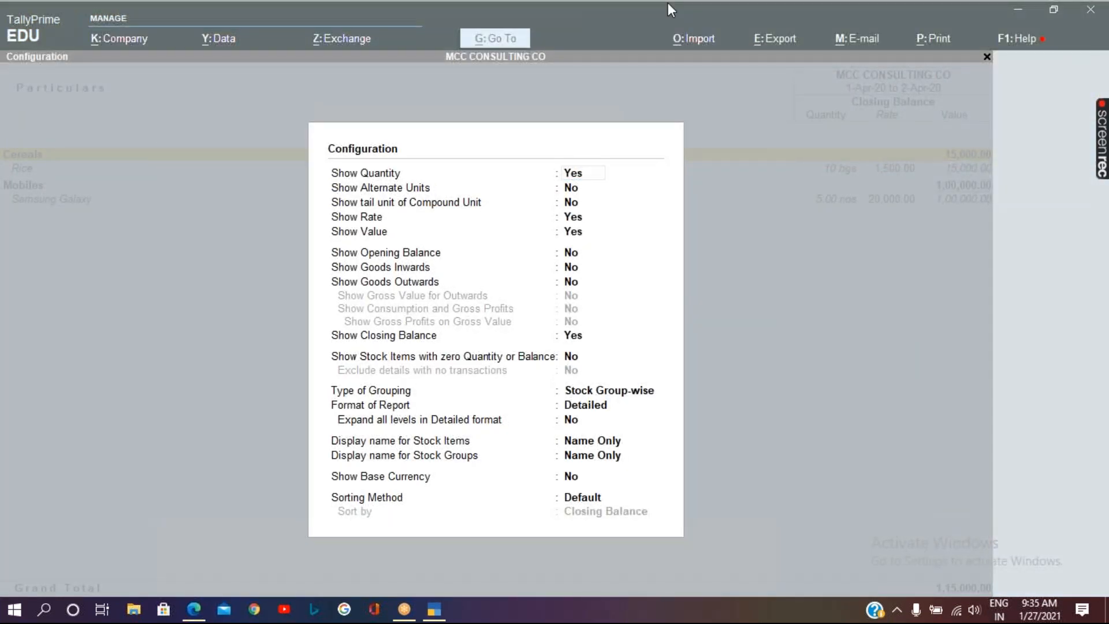
left_click(572, 357)
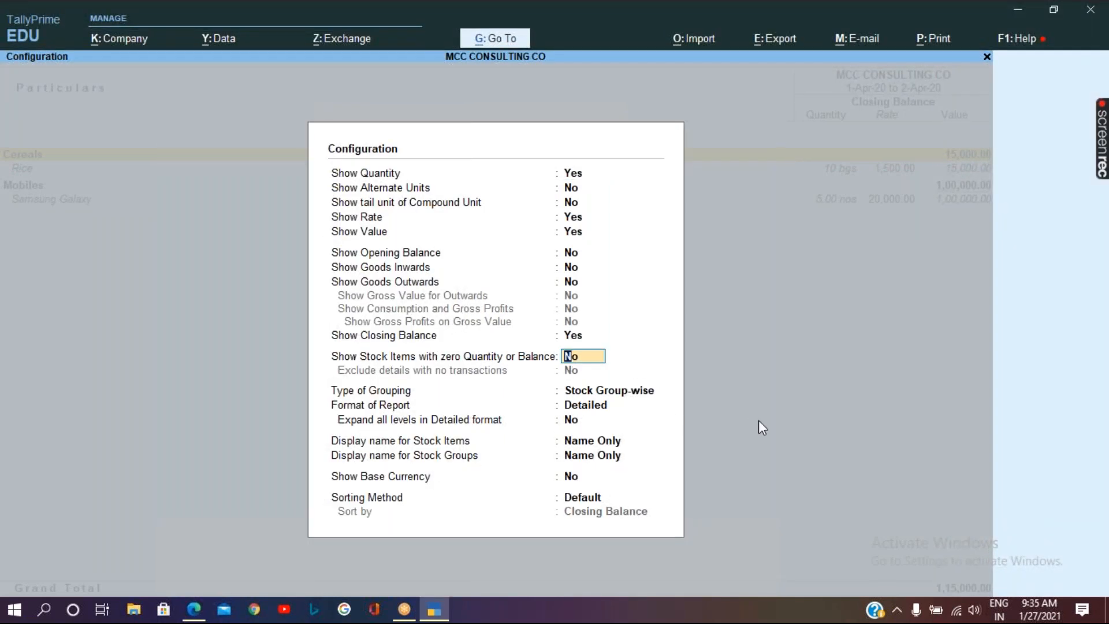
type("y")
key("Return")
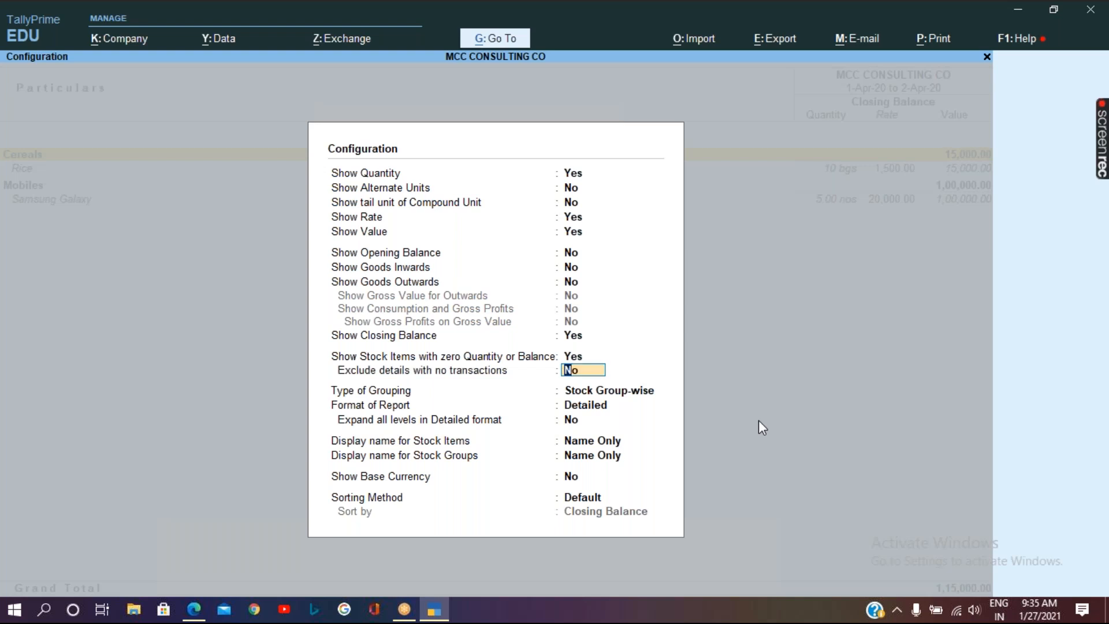
key("ctrl+a")
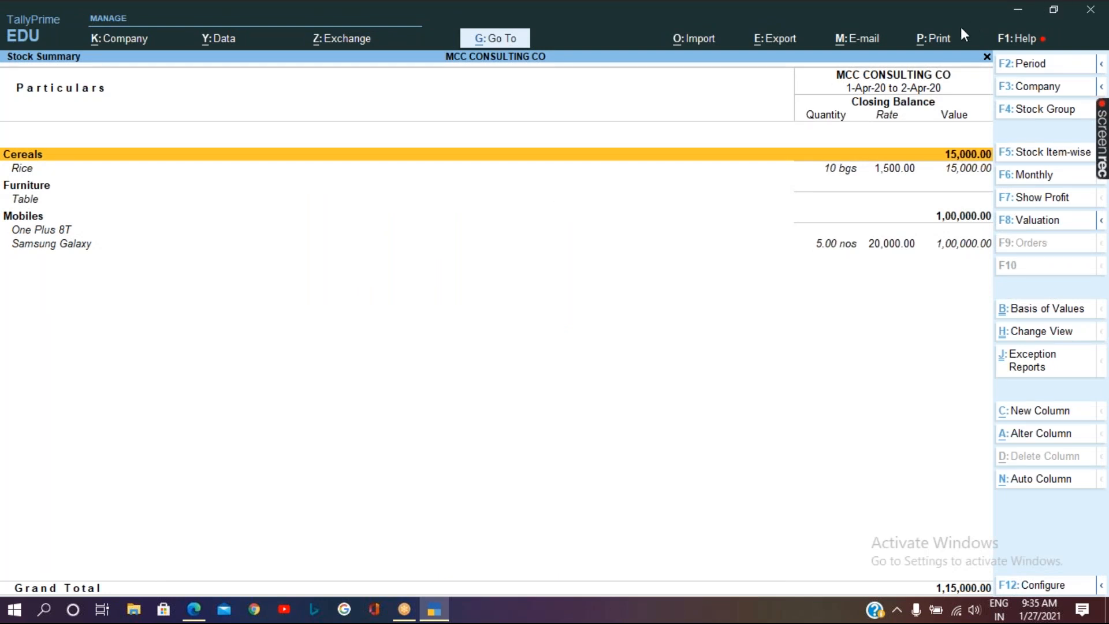
left_click(789, 38)
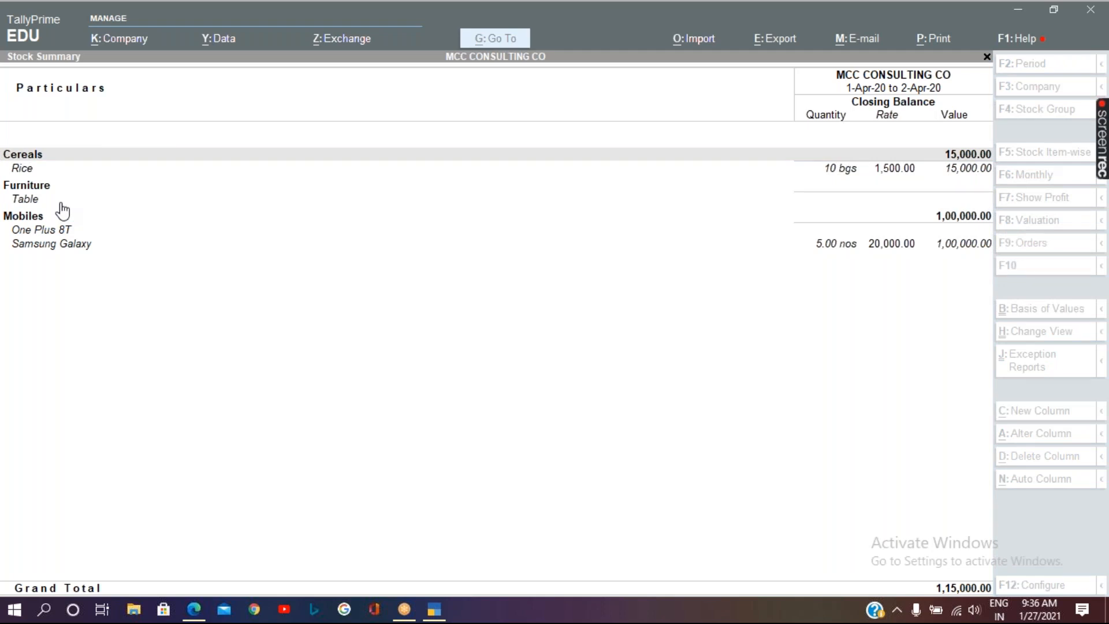
left_click(662, 347)
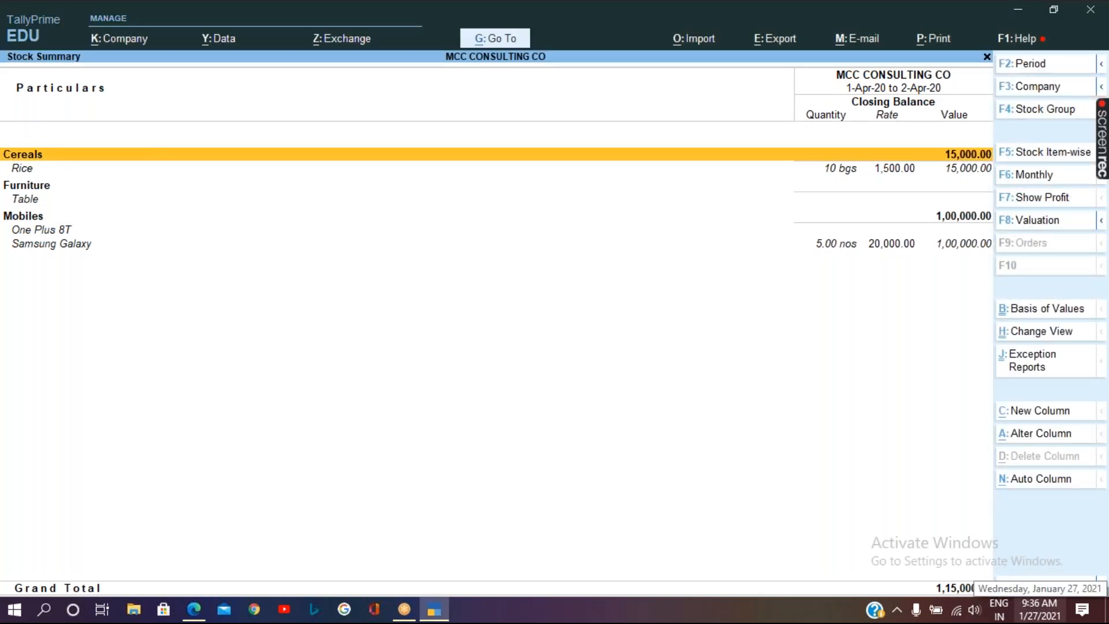
Leave the Stock Summary and start a new Purchase voucher in voucher entry.
key("Escape")
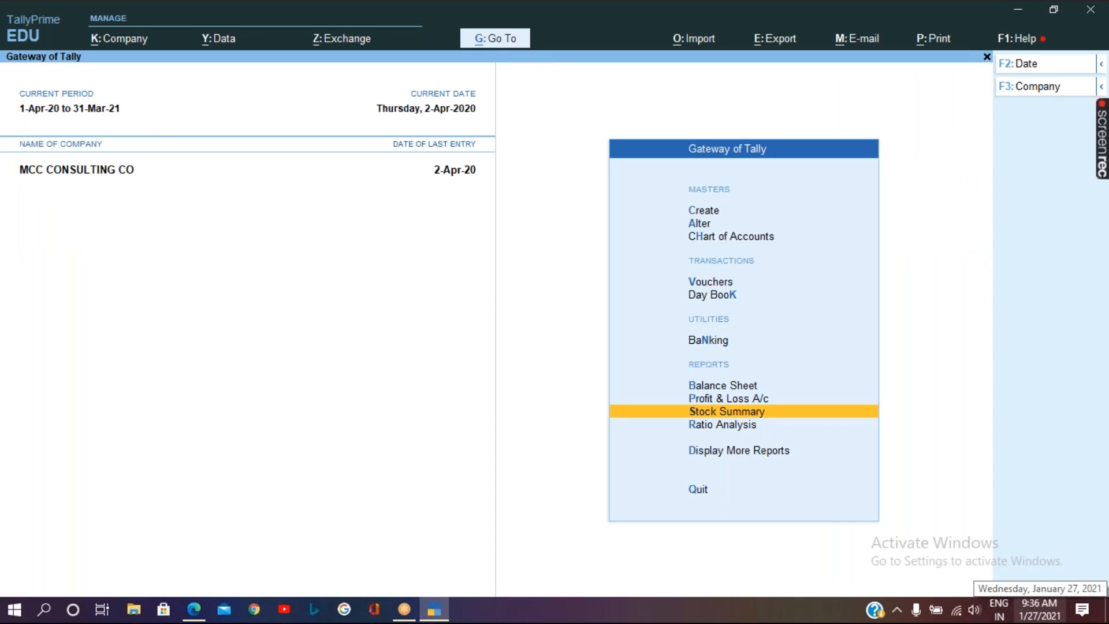
key("Up")
key("Up")
key("Up")
key("Up")
key("Up")
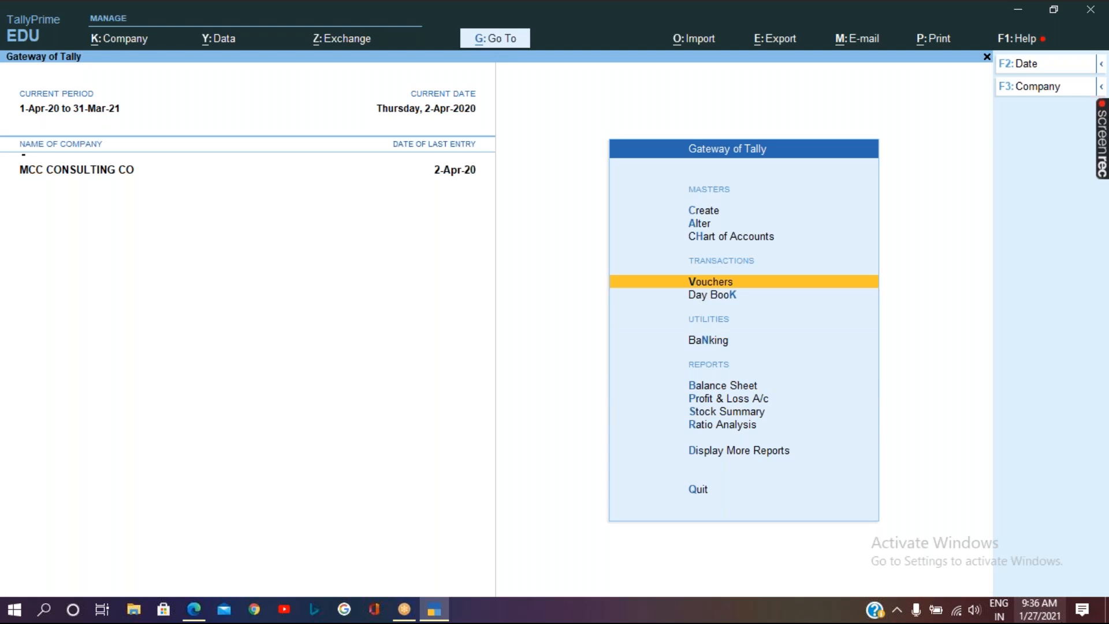
key("Return")
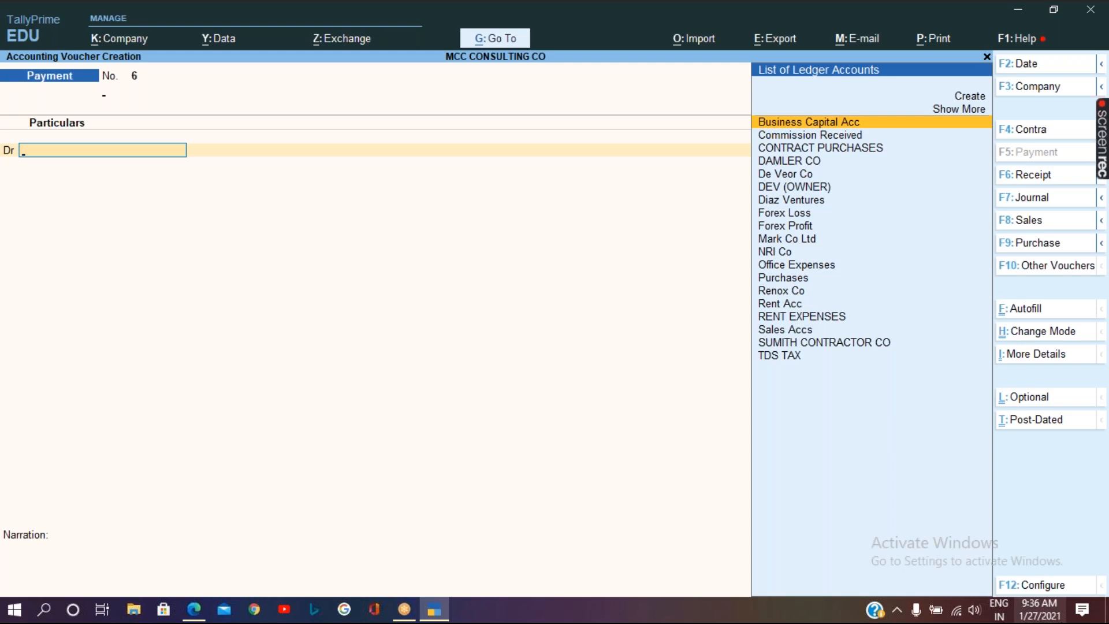
key("F9")
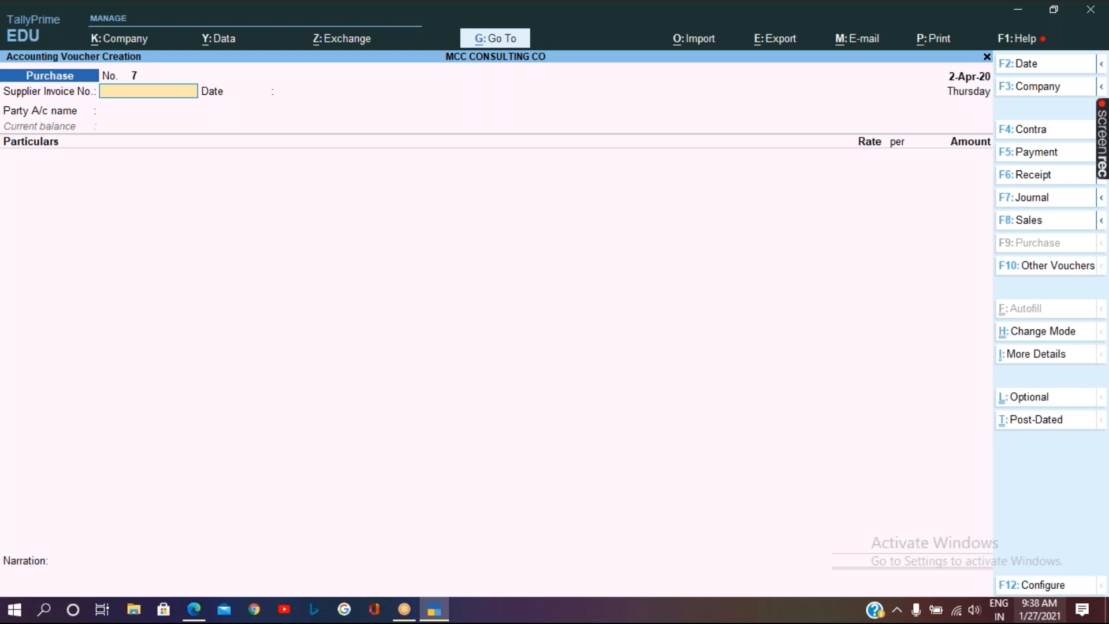
key("ctrl")
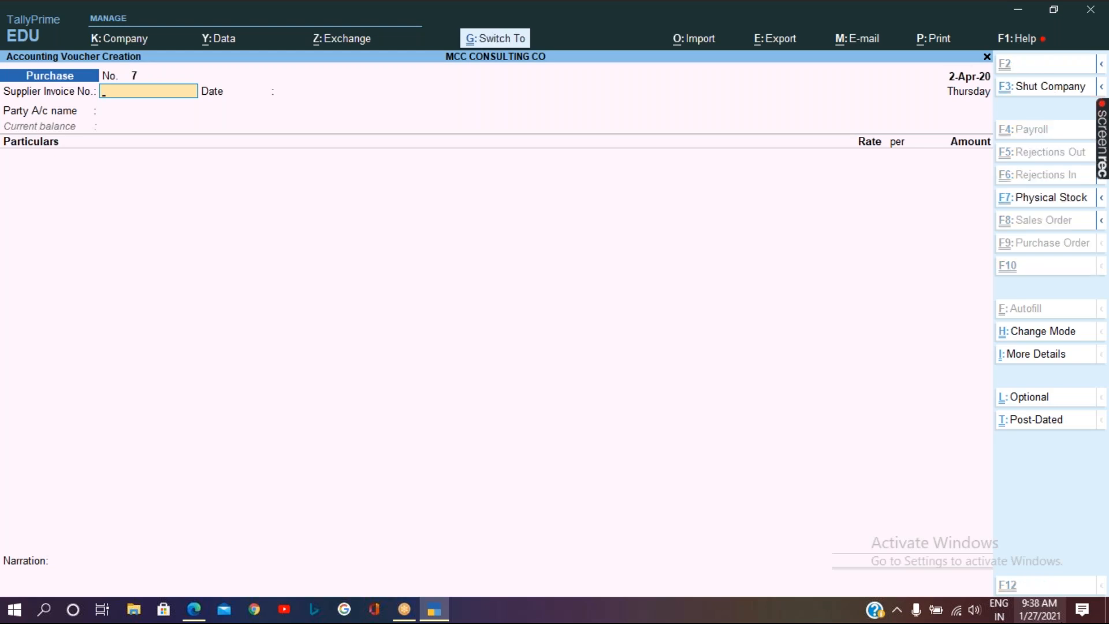
Change the purchase voucher mode to Item Invoice.
key("ctrl+h")
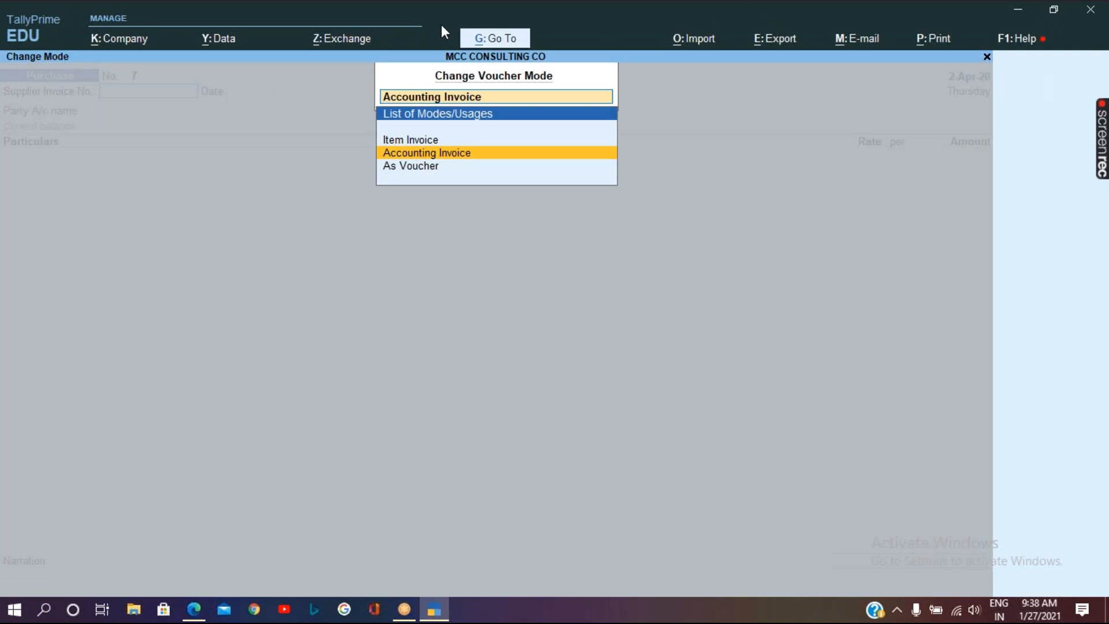
key("Return")
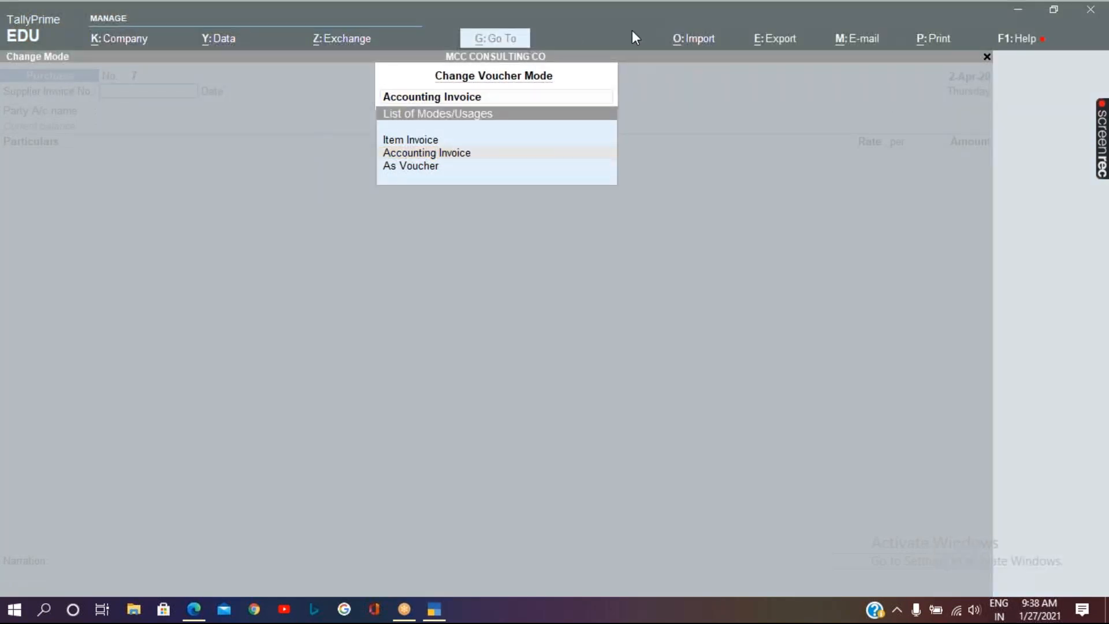
left_click(466, 157)
left_click(466, 157)
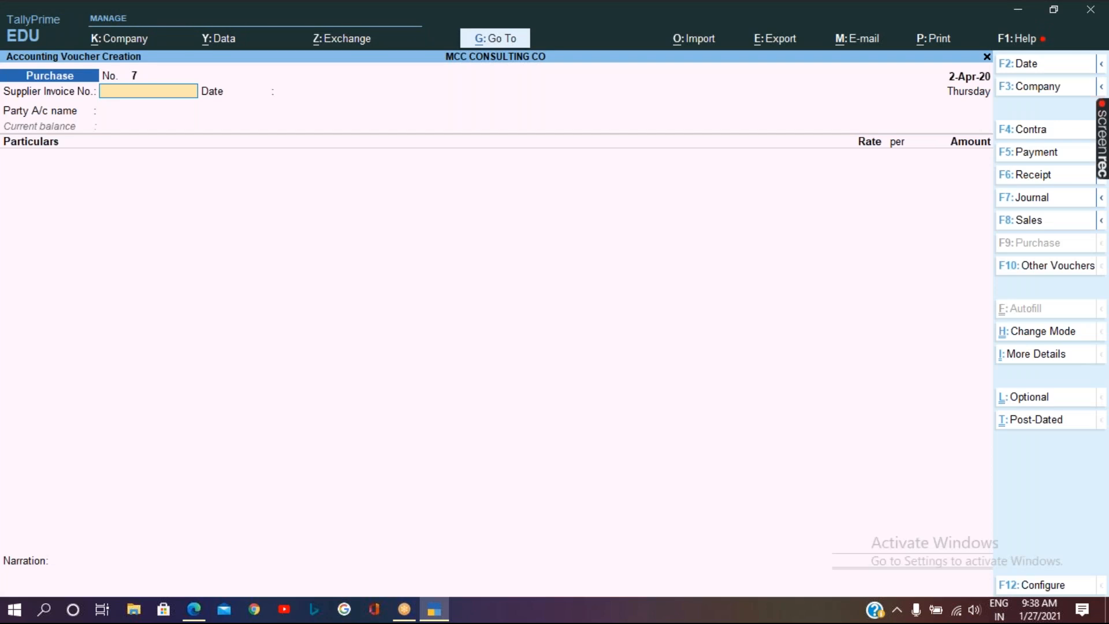
key("ctrl+h")
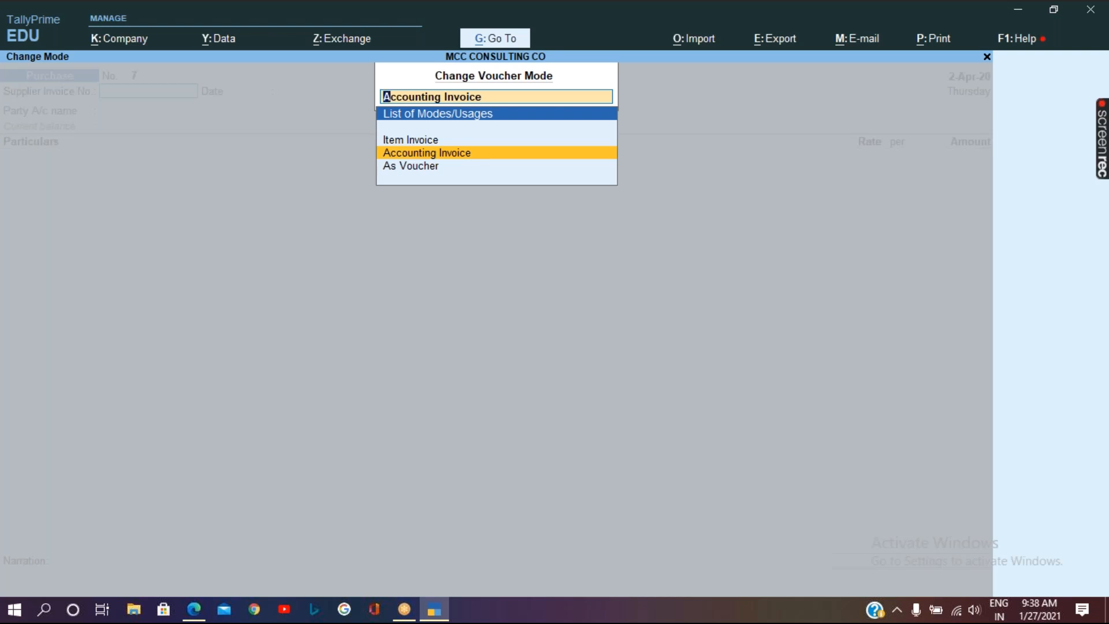
key("Up")
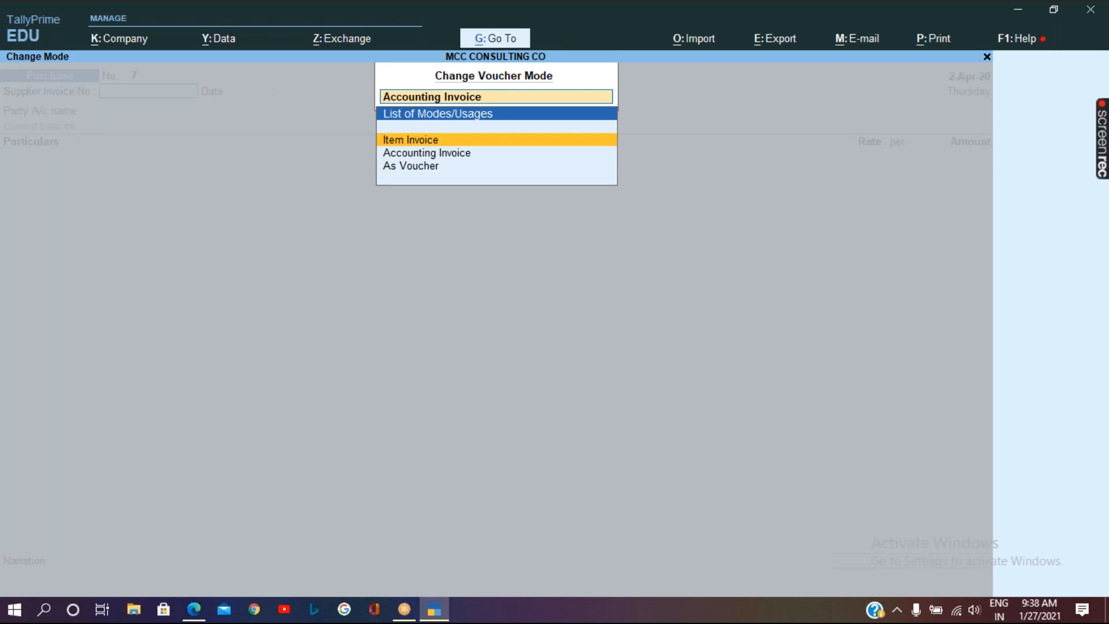
key("Return")
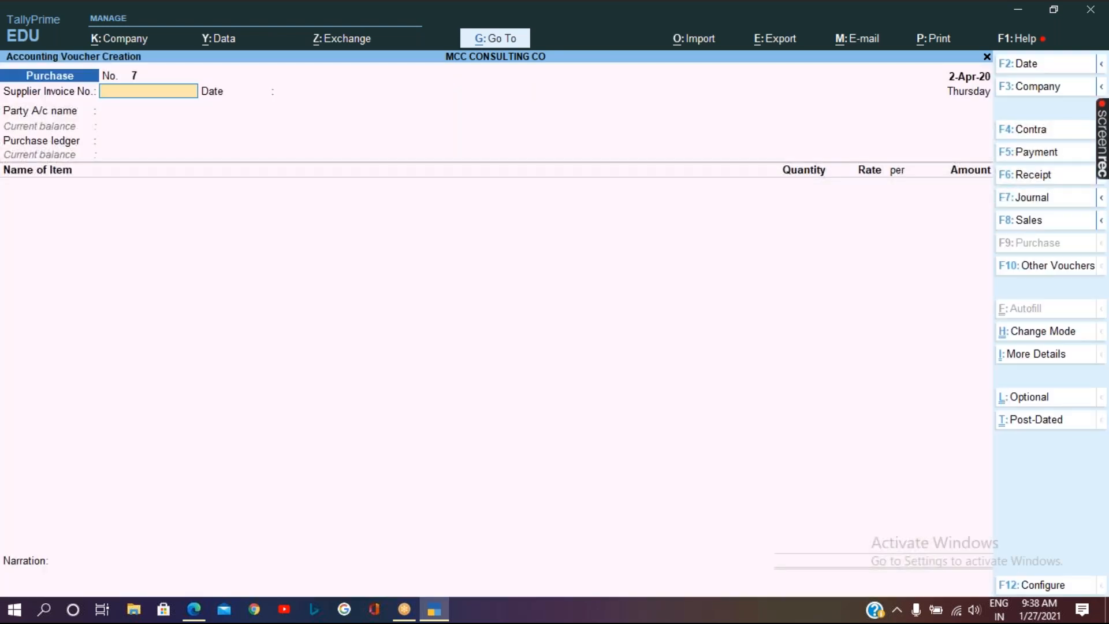
Leave the supplier invoice number blank, choose Cash as the party account and accept the receipt and party details unfilled.
key("Return")
key("Return")
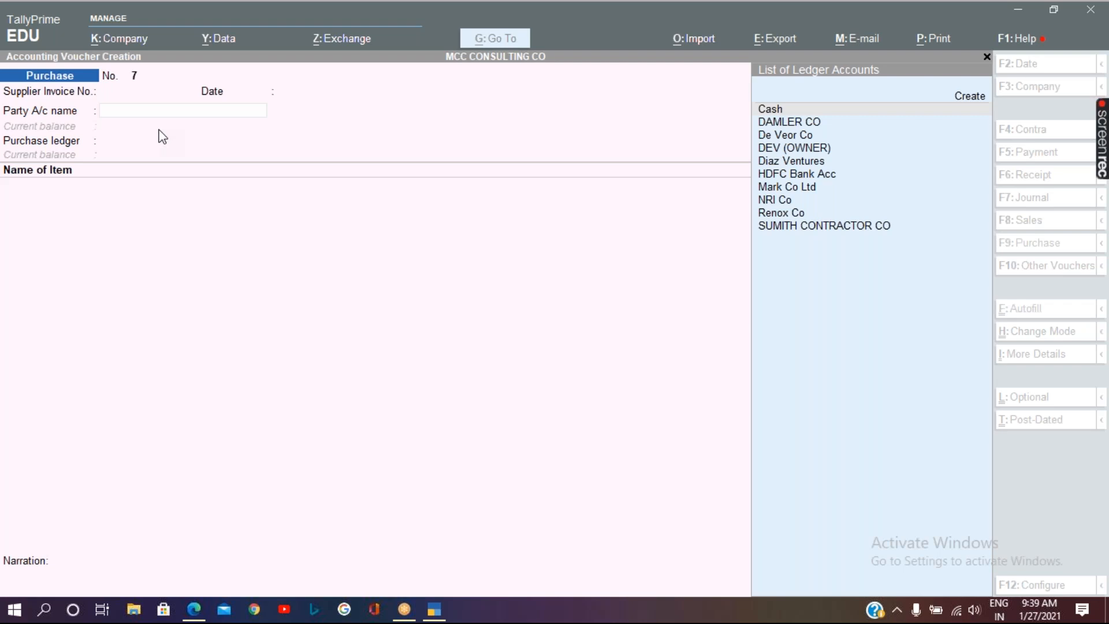
left_click(771, 109)
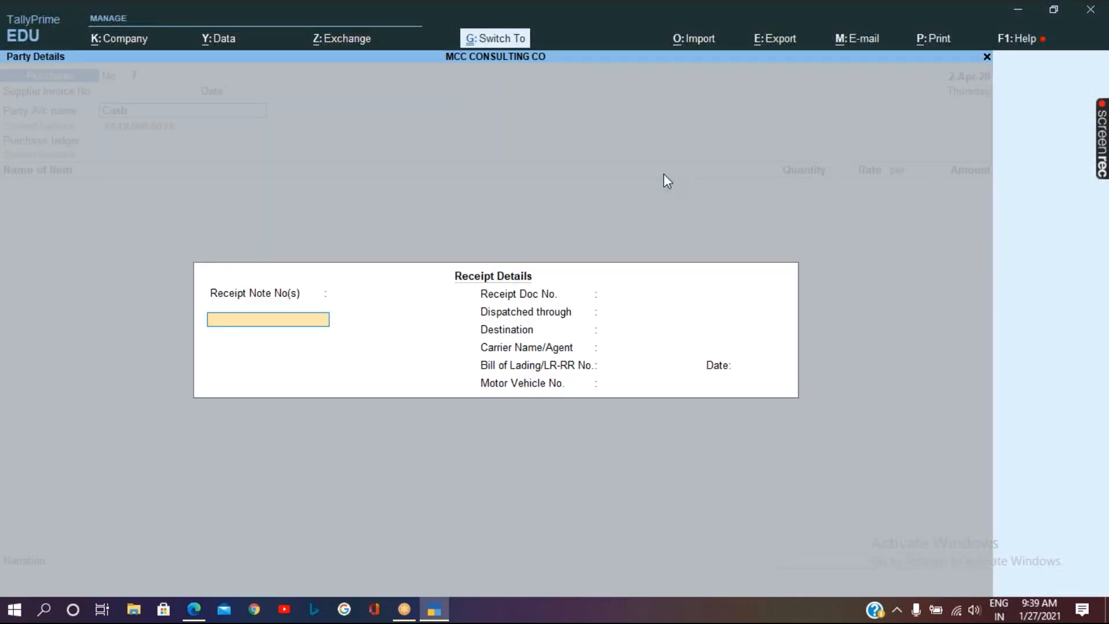
key("ctrl+a")
key("ctrl+a")
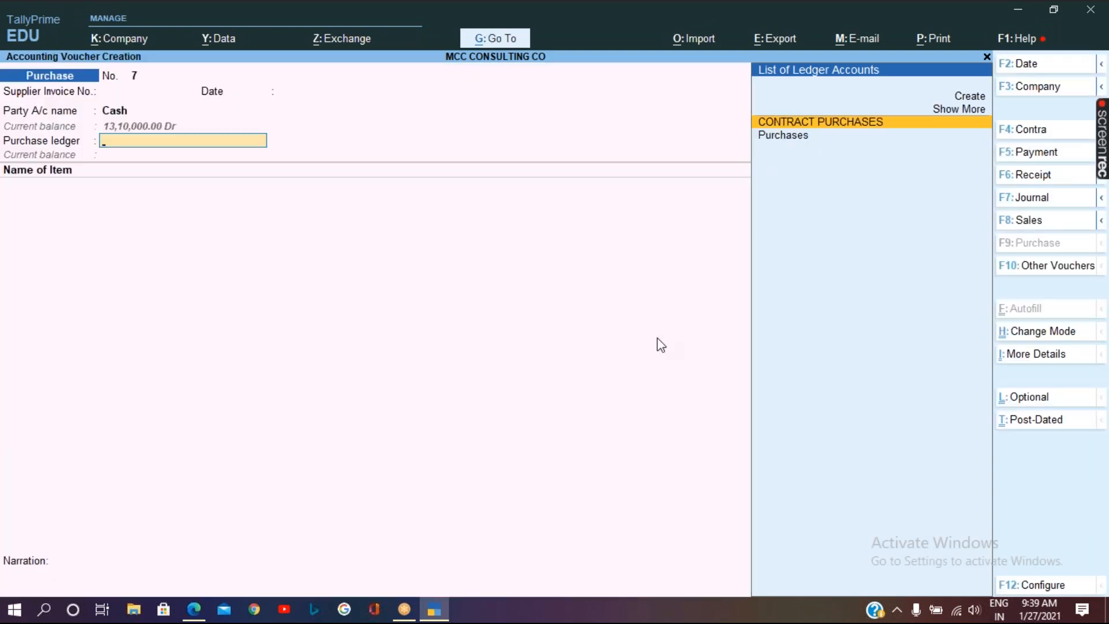
Create a new ledger named Inventory Purchase from the voucher's purchase ledger field, without an alias.
left_click(776, 34)
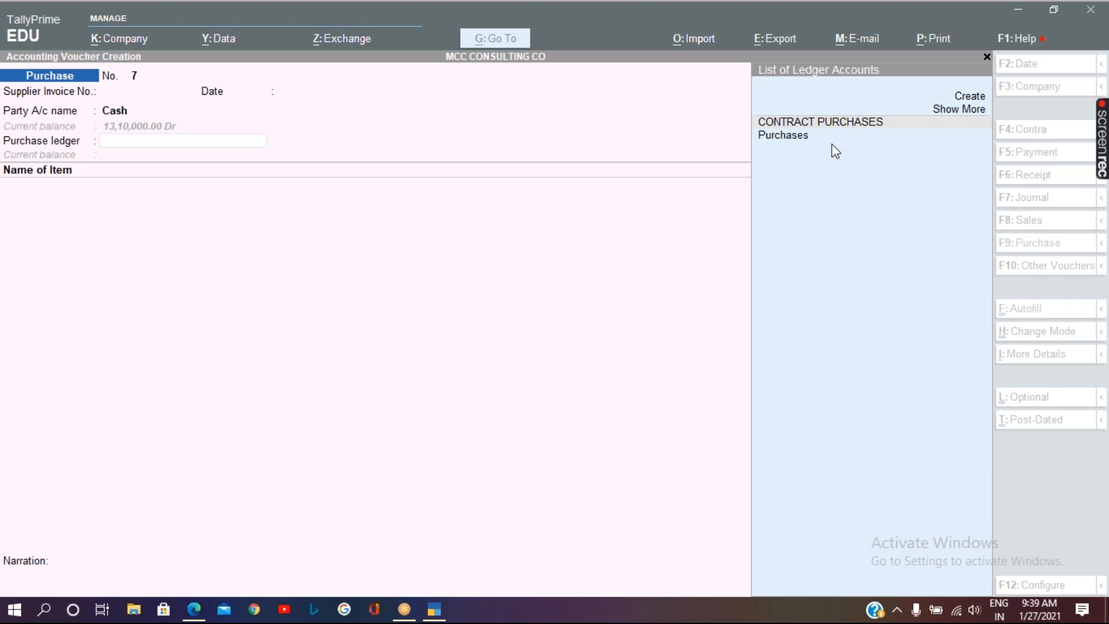
left_click(122, 145)
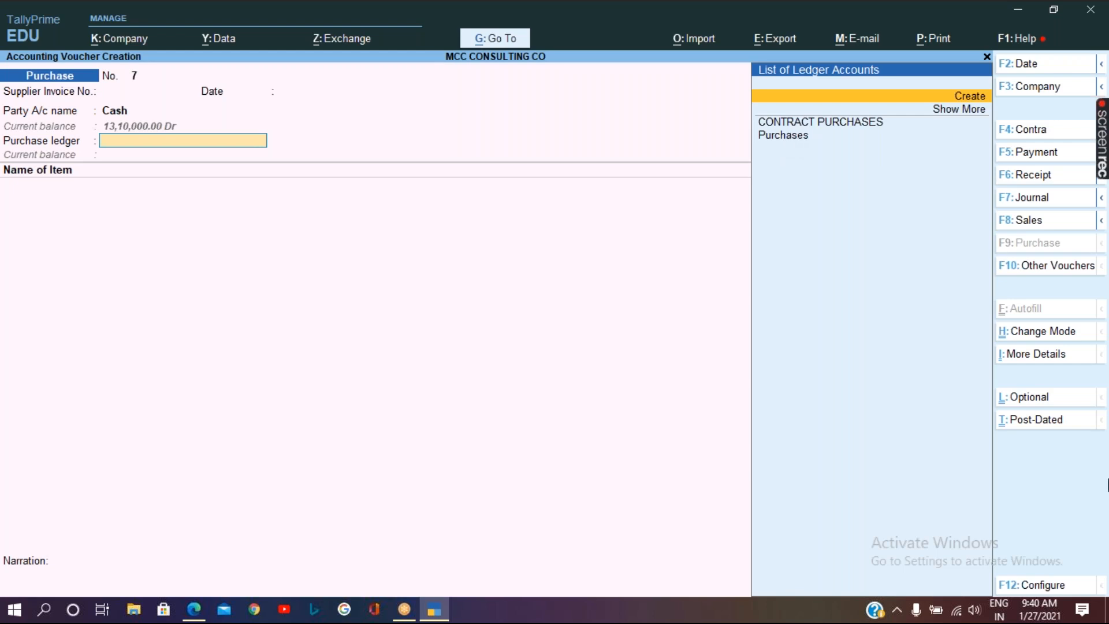
key("alt+c")
type("Invent")
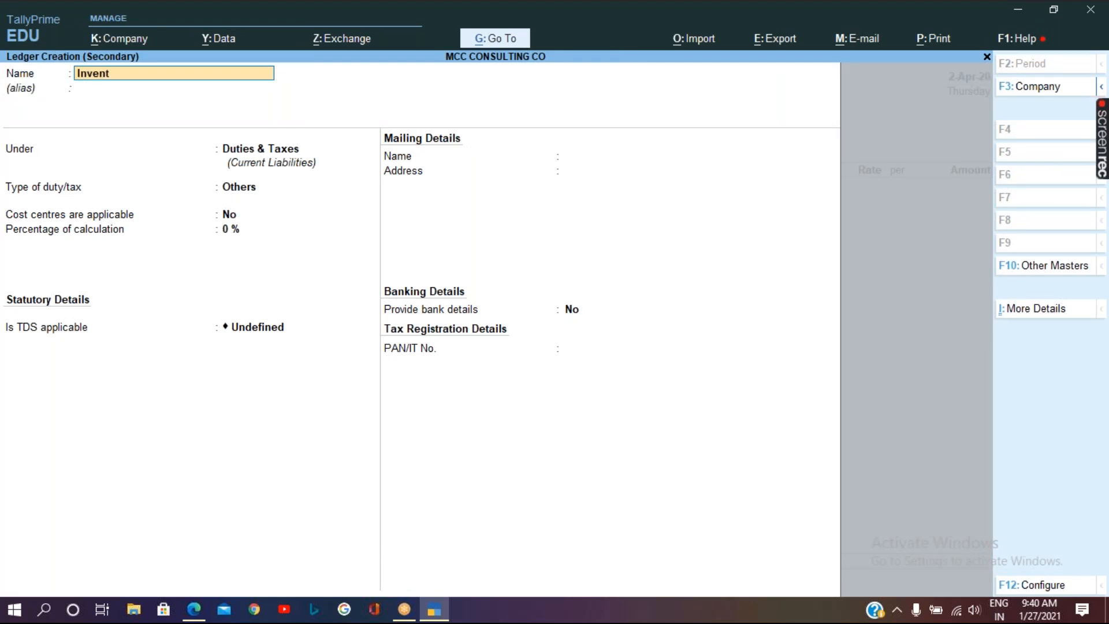
type("ory Purchase")
key("Return")
key("Return")
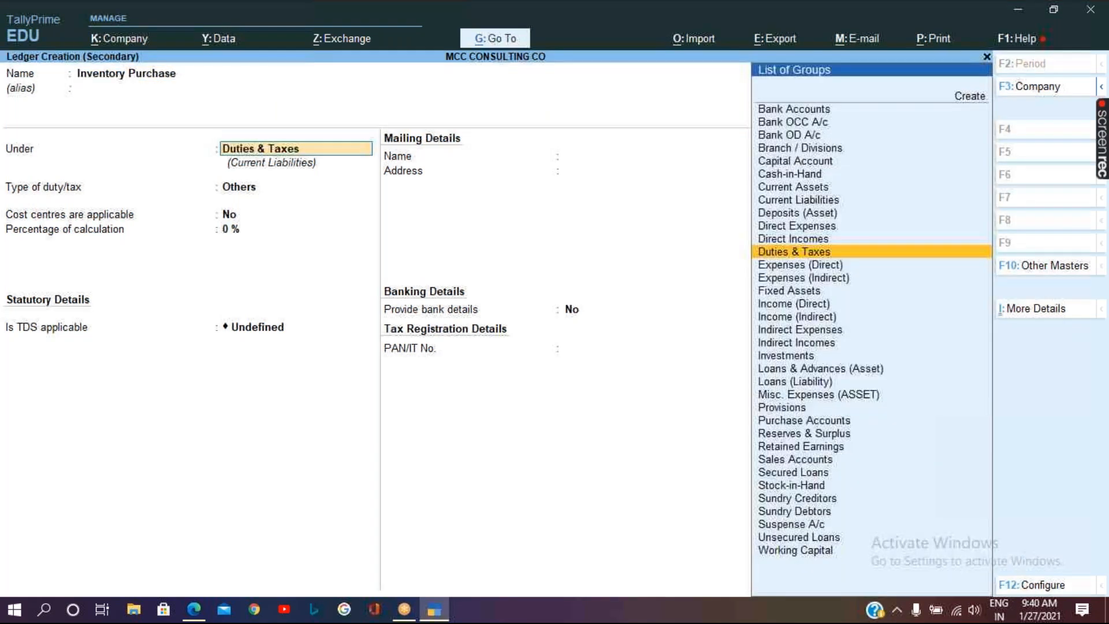
Place the ledger under Purchase Accounts with its type Not Applicable, keep the other defaults and save it.
type("P")
key("Down")
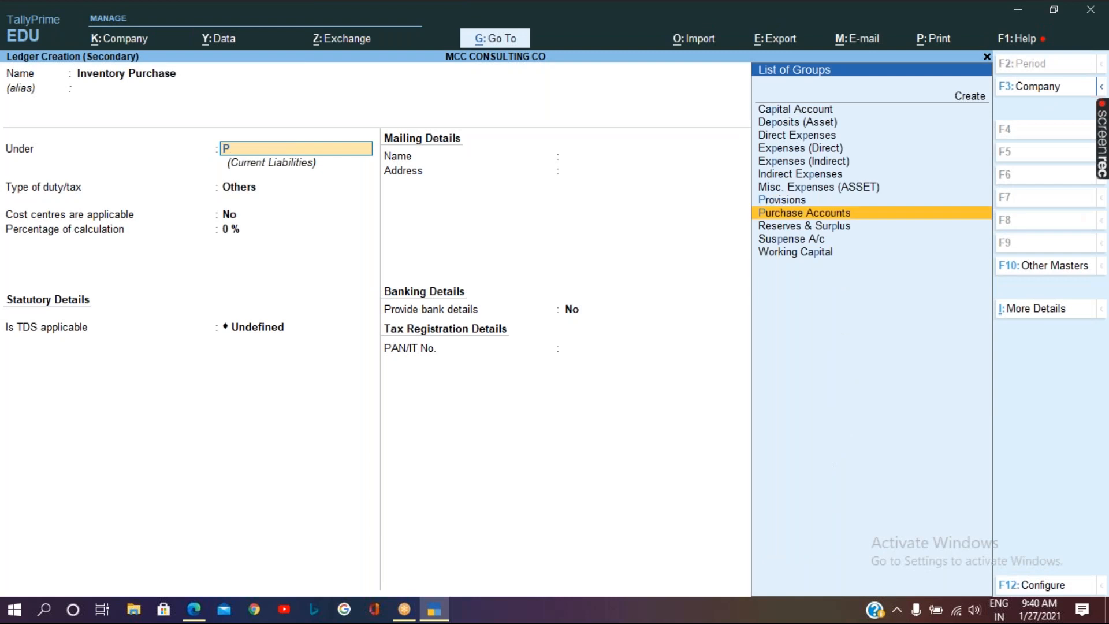
key("Return")
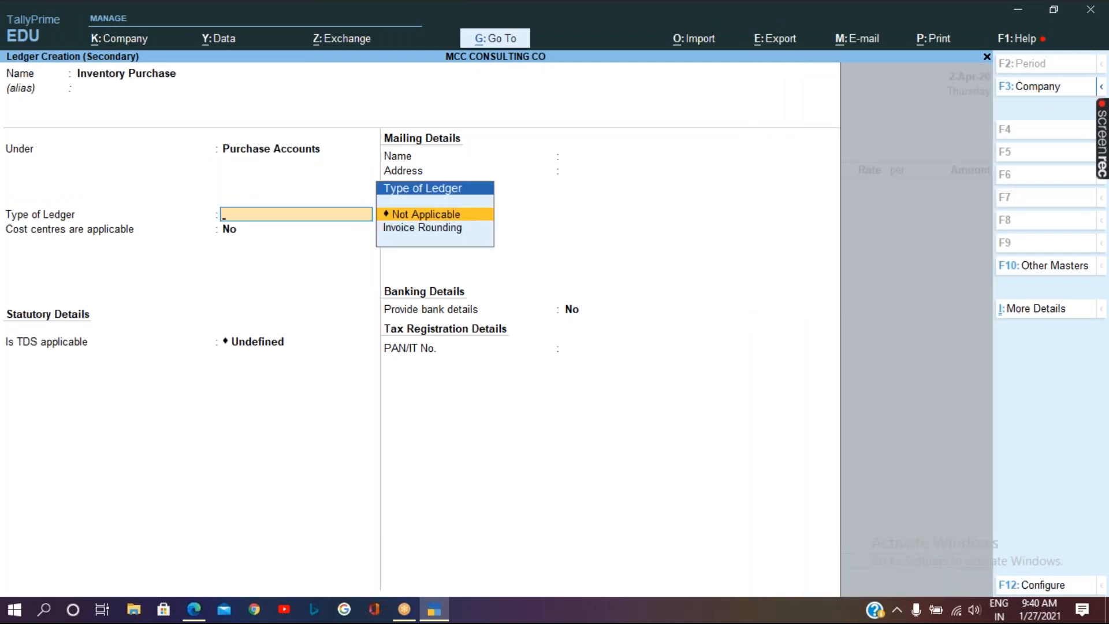
key("Return")
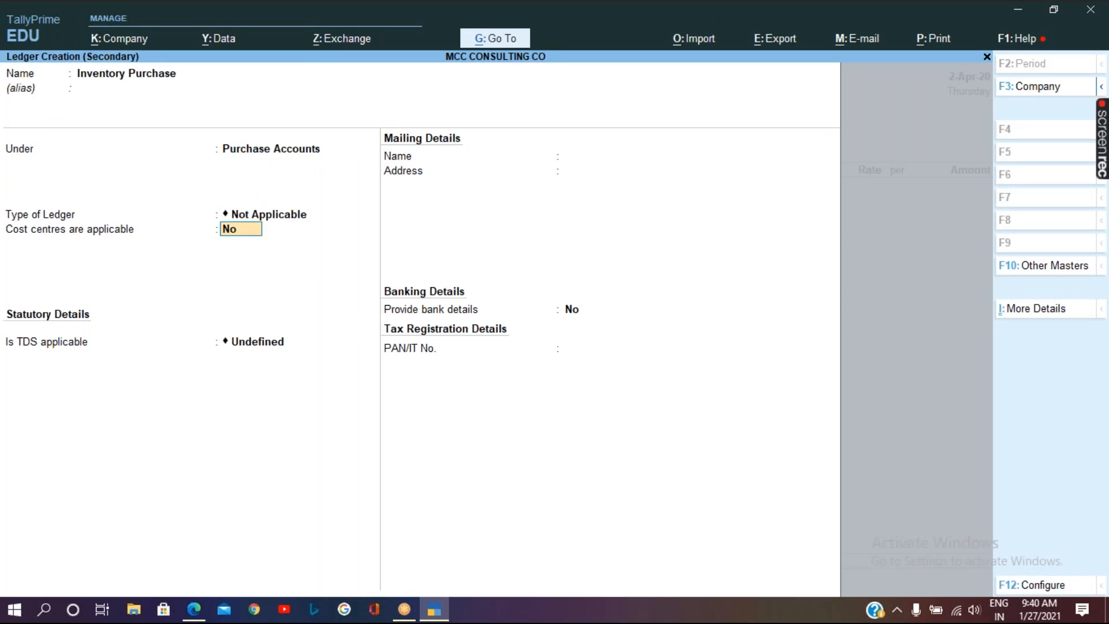
key("Return")
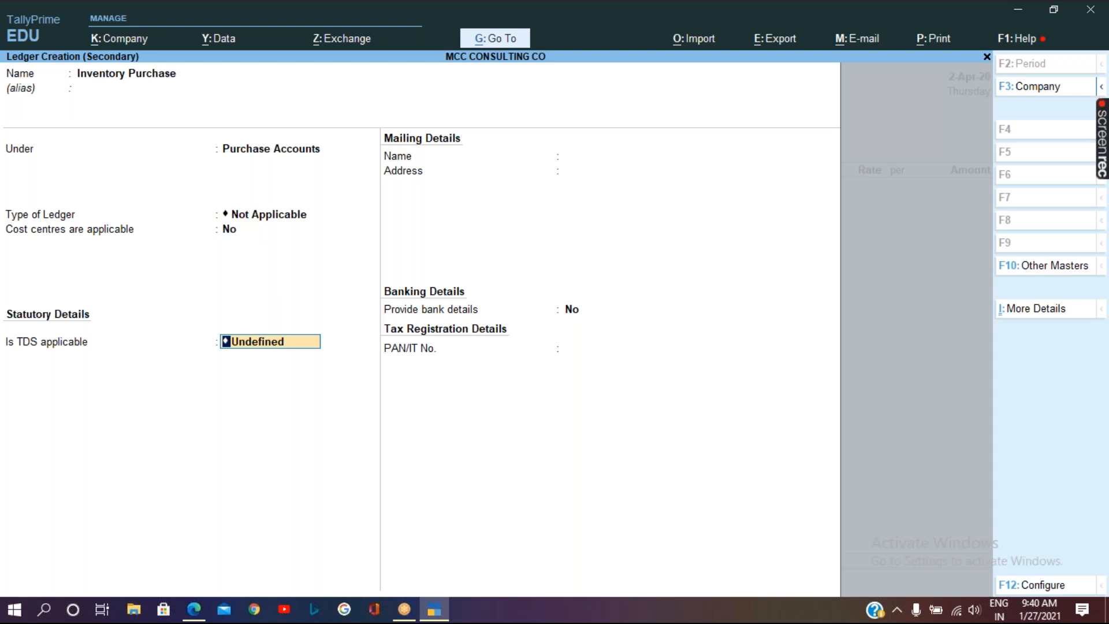
left_click(583, 309)
key("Return")
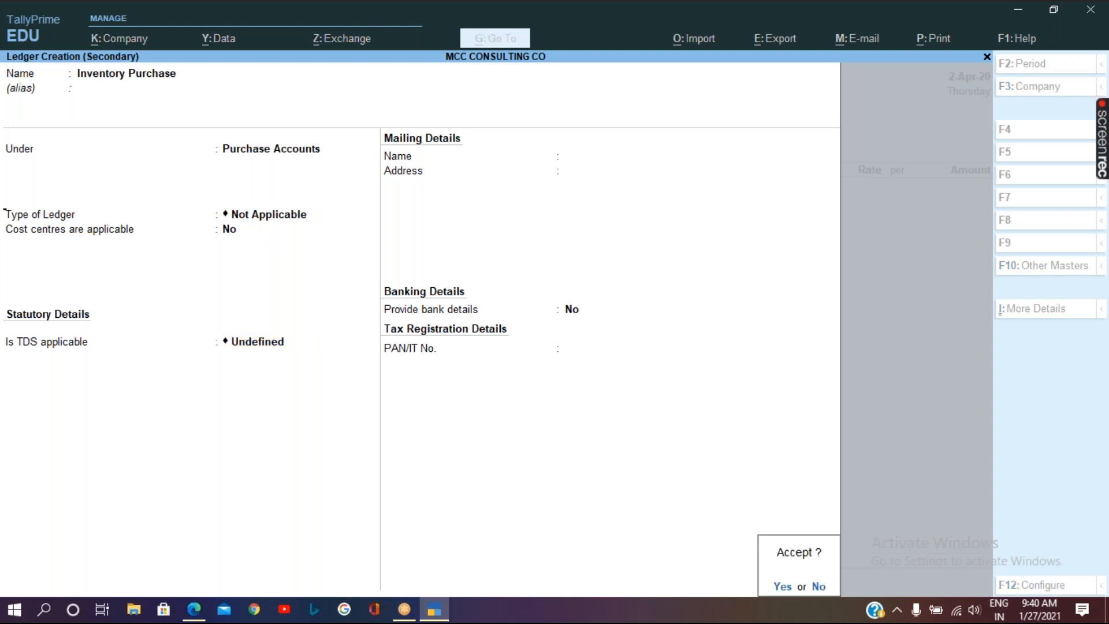
key("Return")
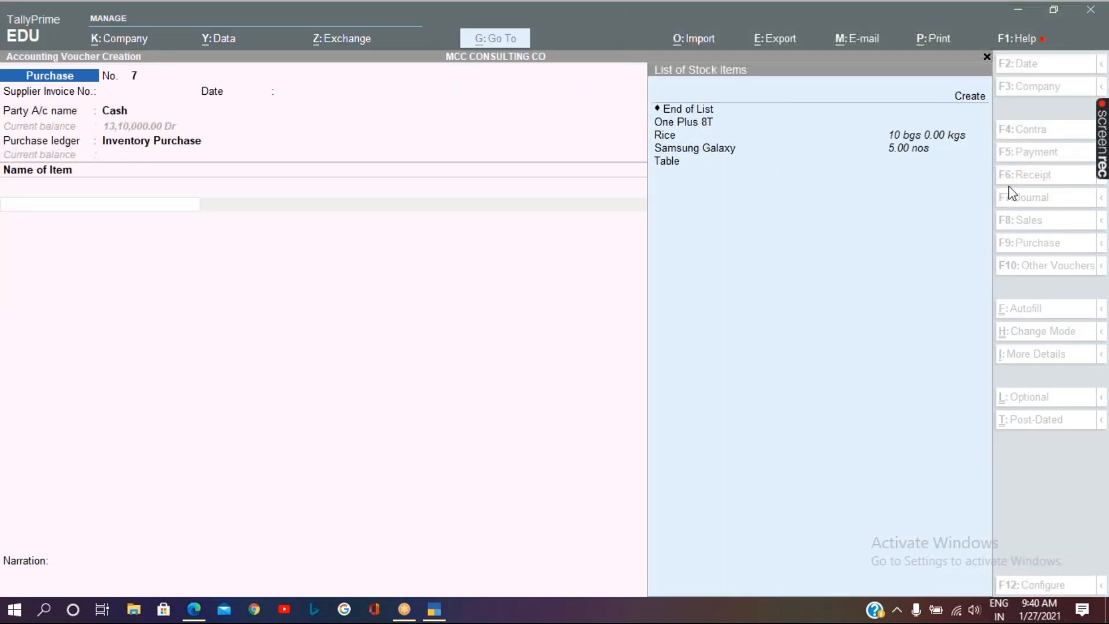
Add the stock item One Plus 8T and allocate 10 nos to the Head Office godown at a rate of 40,000.
left_click(705, 127)
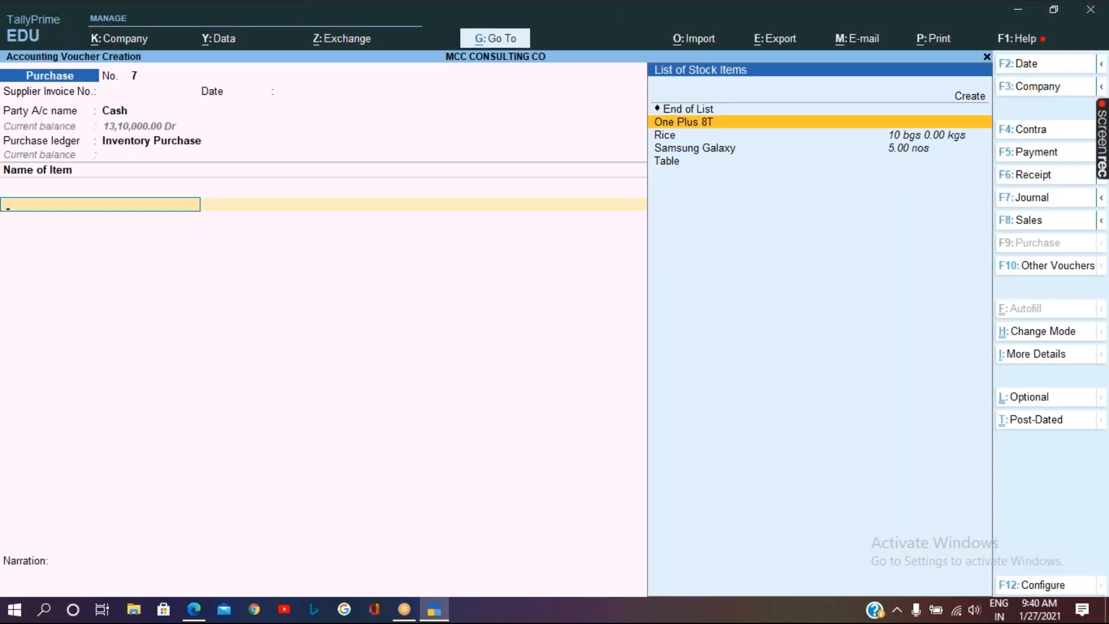
key("Return")
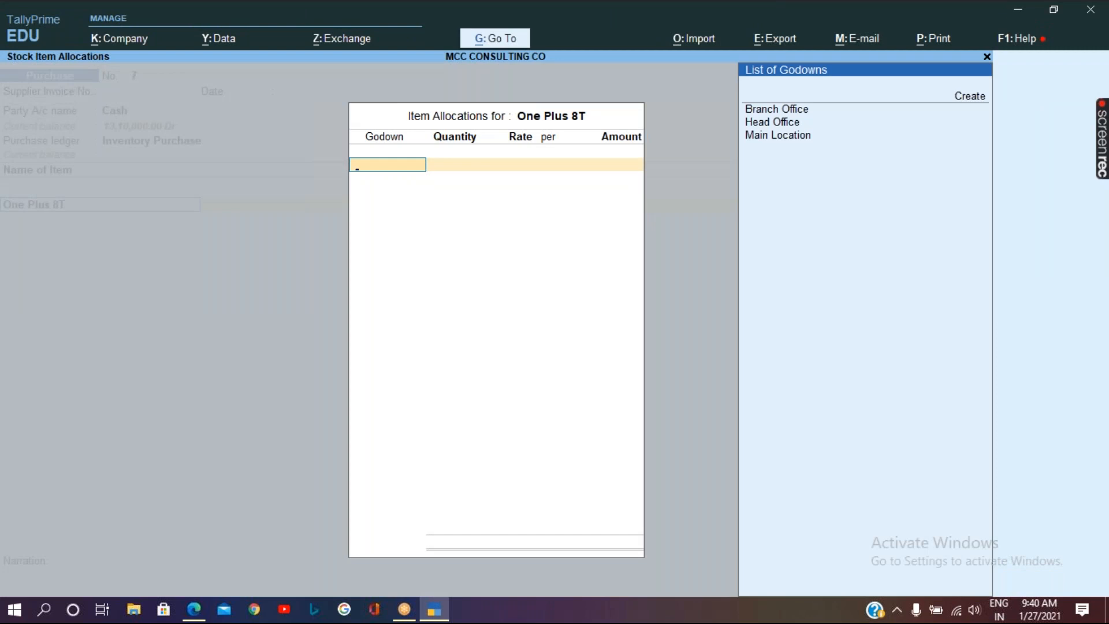
key("Down")
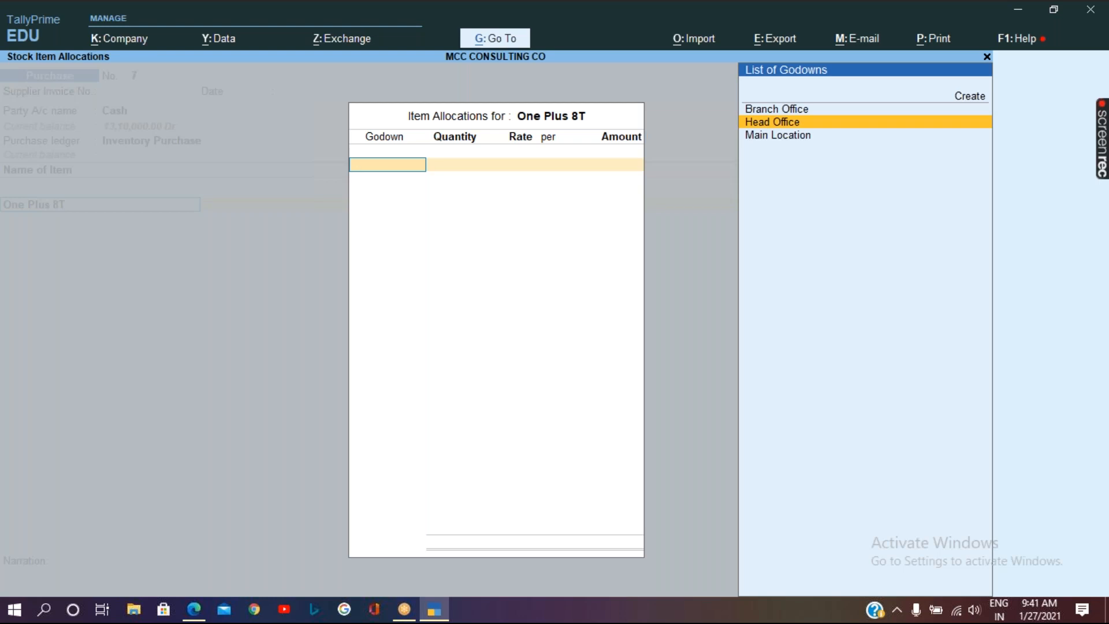
key("Return")
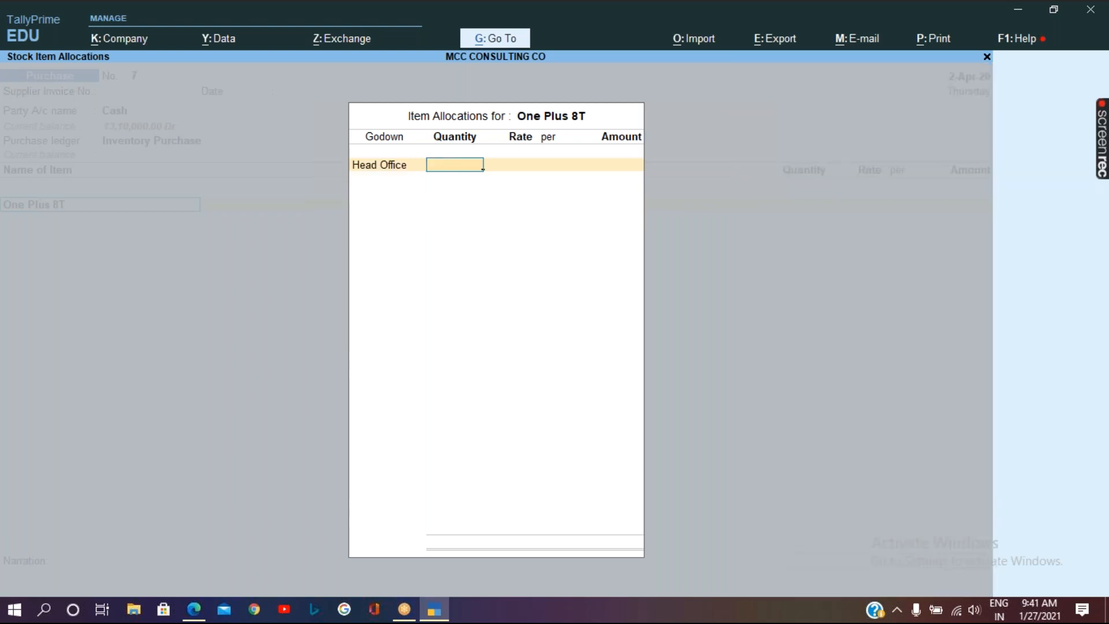
type("10")
key("Return")
type("40000")
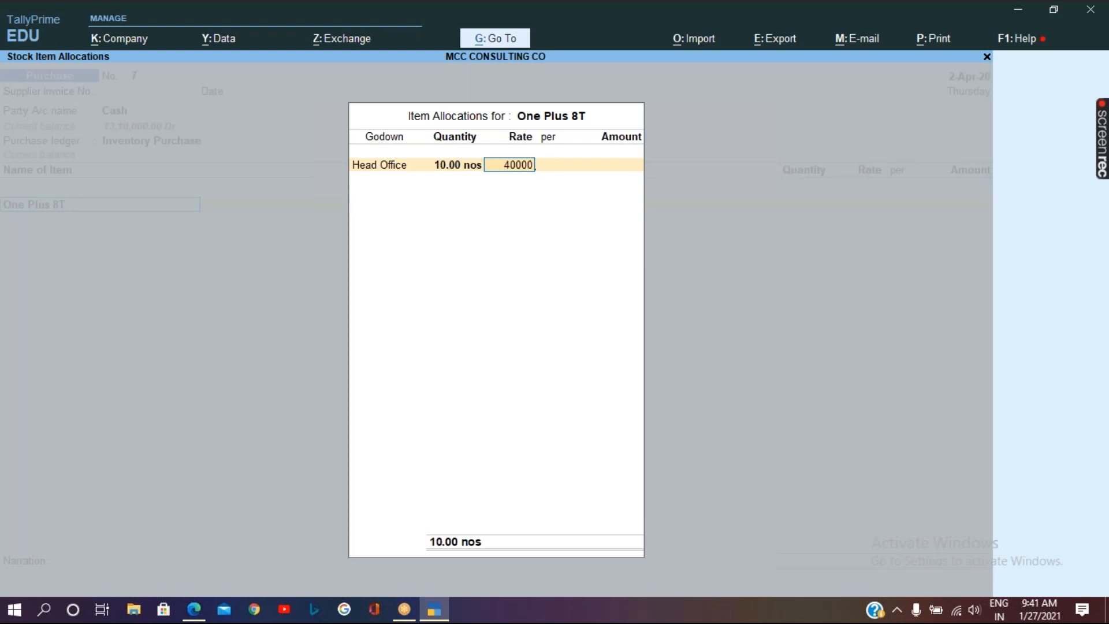
key("Return")
key("Return")
key("Return")
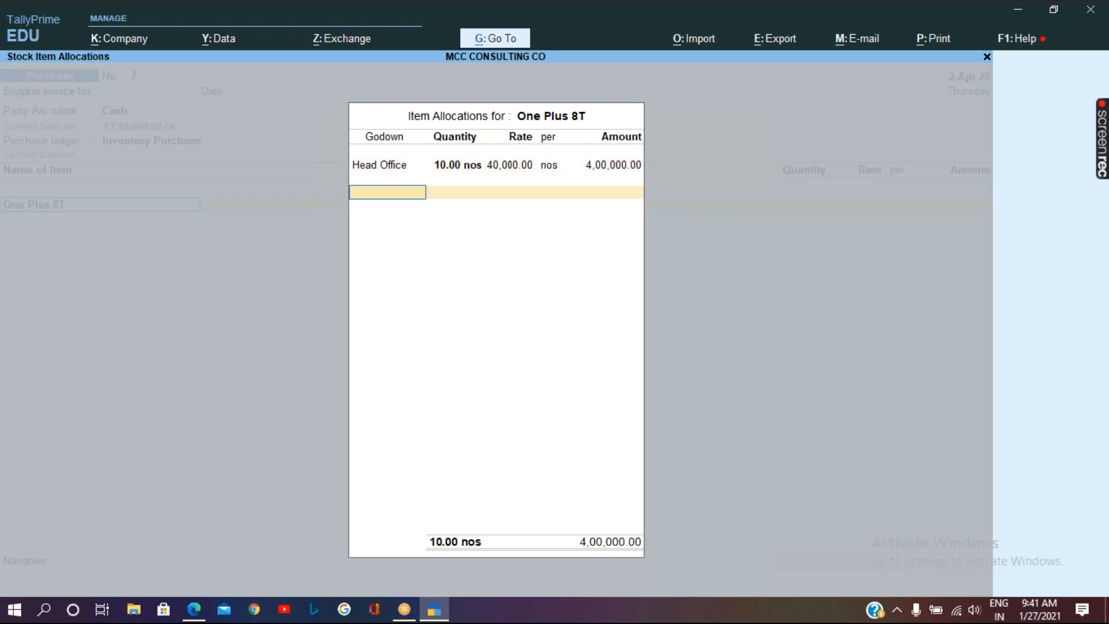
Allocate another 5 nos of One Plus 8T to the Branch Office godown at 40,000 and complete the item line.
key("Down")
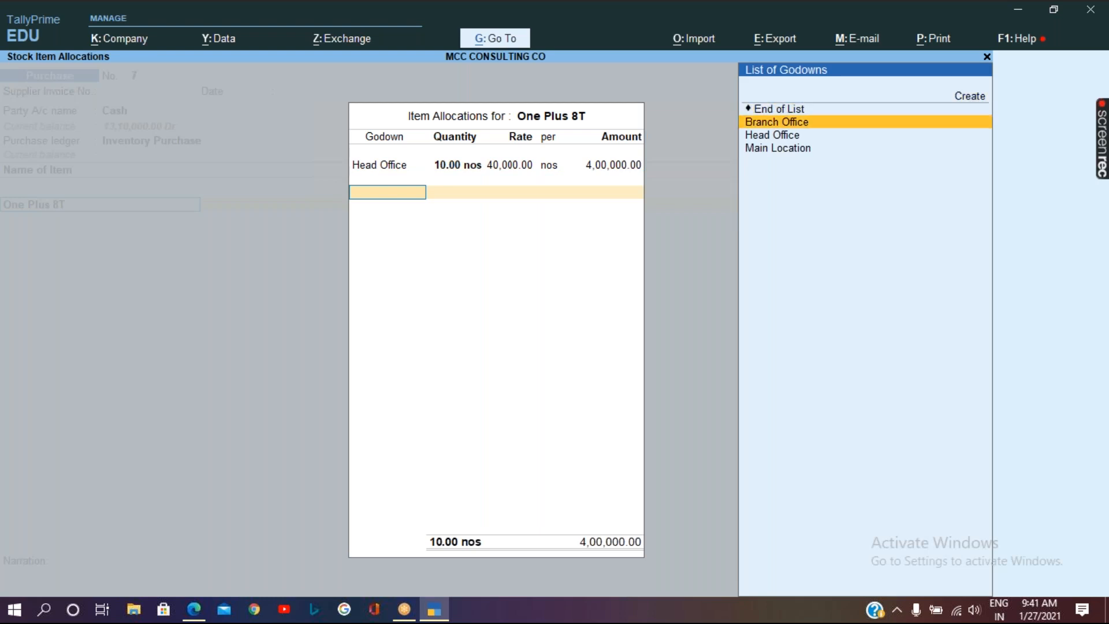
key("Return")
type("5")
key("Return")
key("Return")
key("Return")
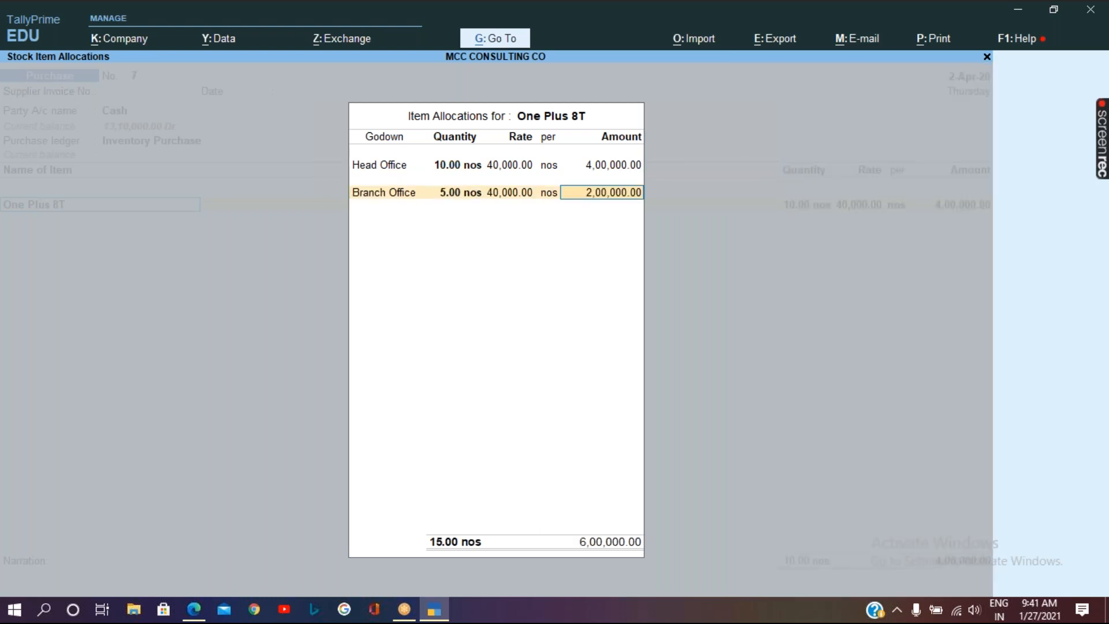
key("Return")
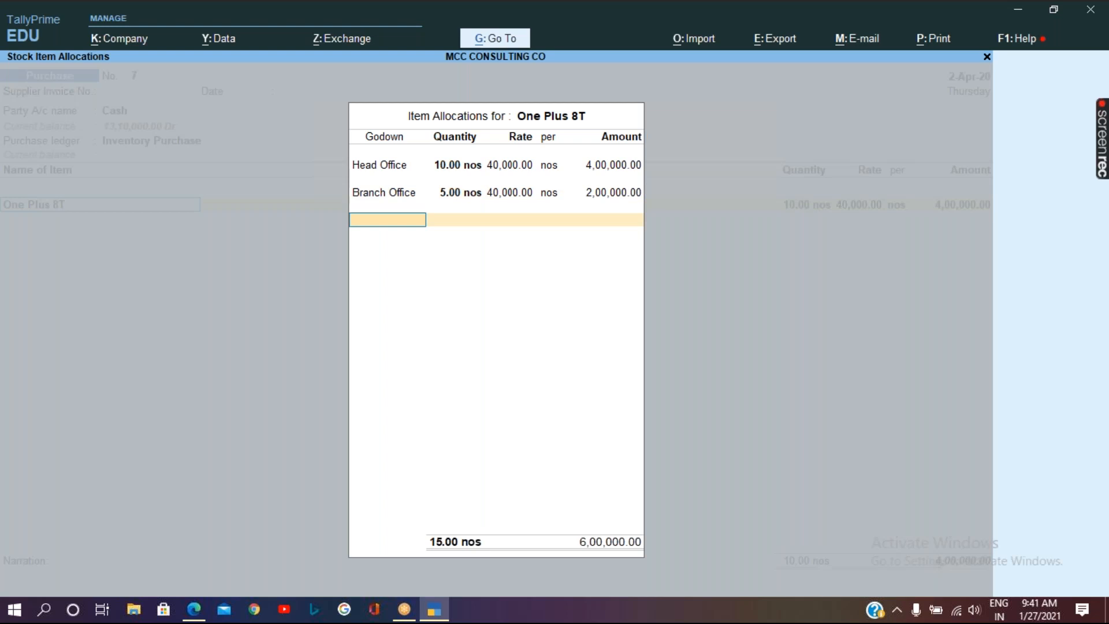
key("Return")
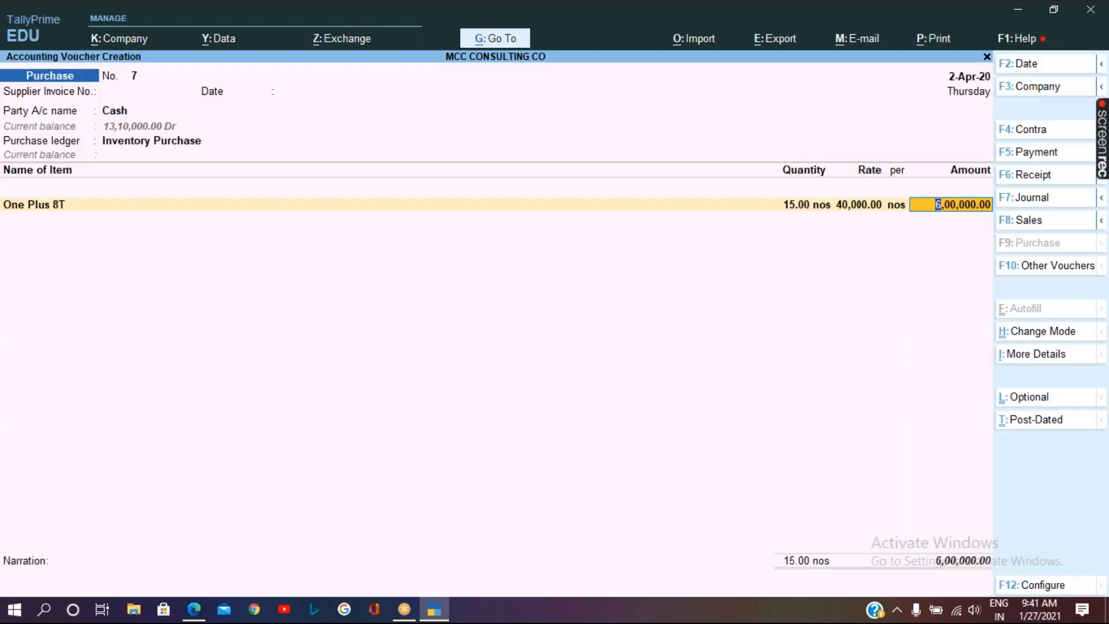
key("Return")
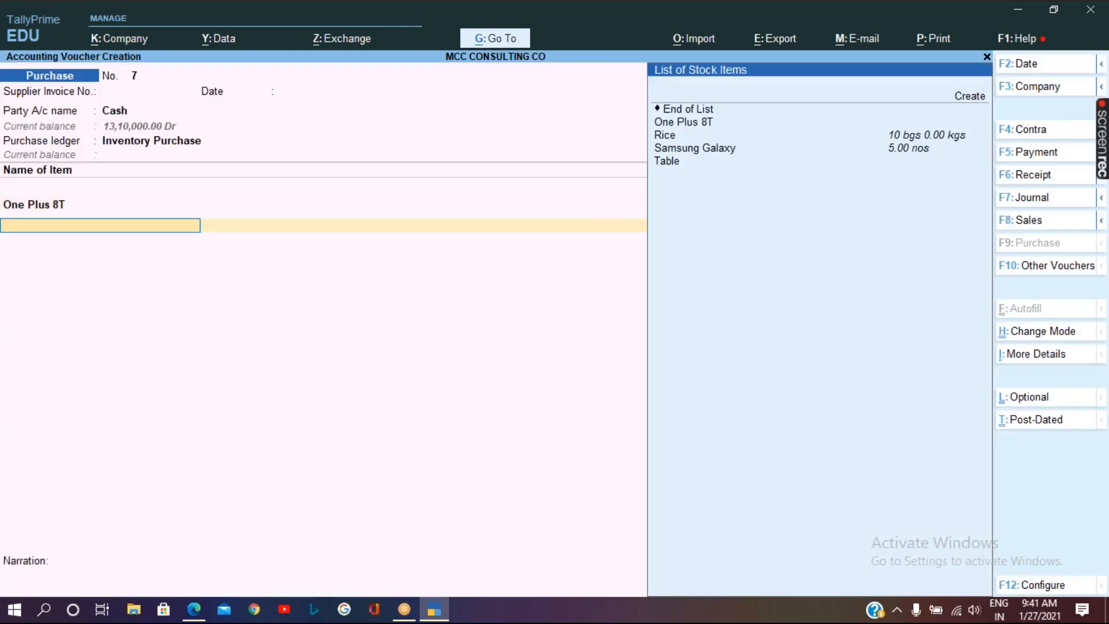
Add the stock item Samsung Galaxy and allocate 10 nos of it to the Branch Office godown.
key("Down")
key("Down")
key("Down")
key("Down")
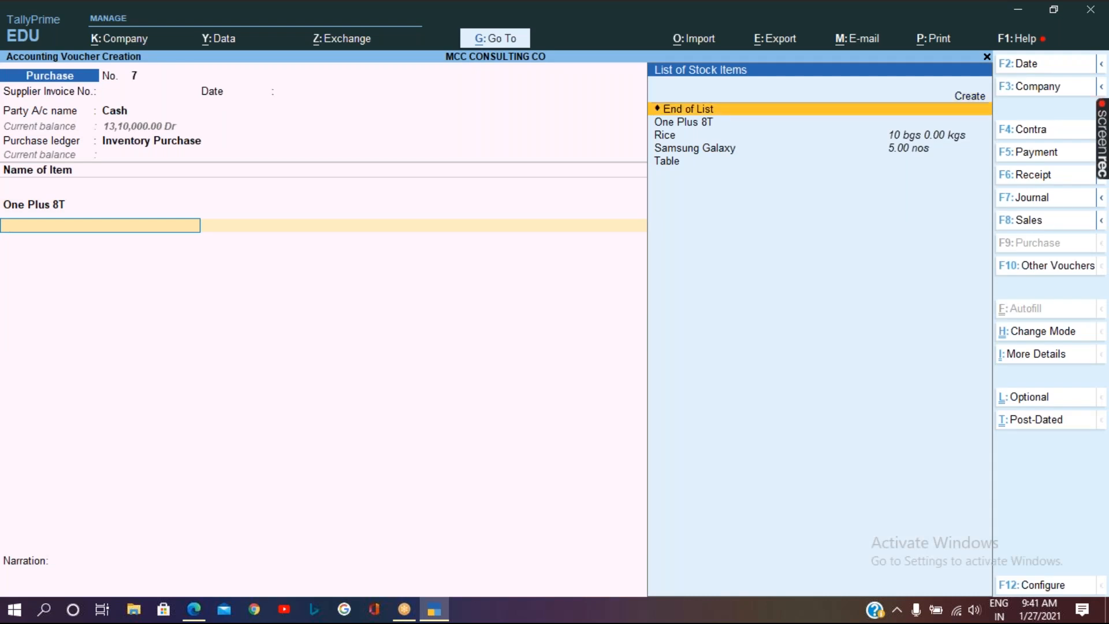
key("Return")
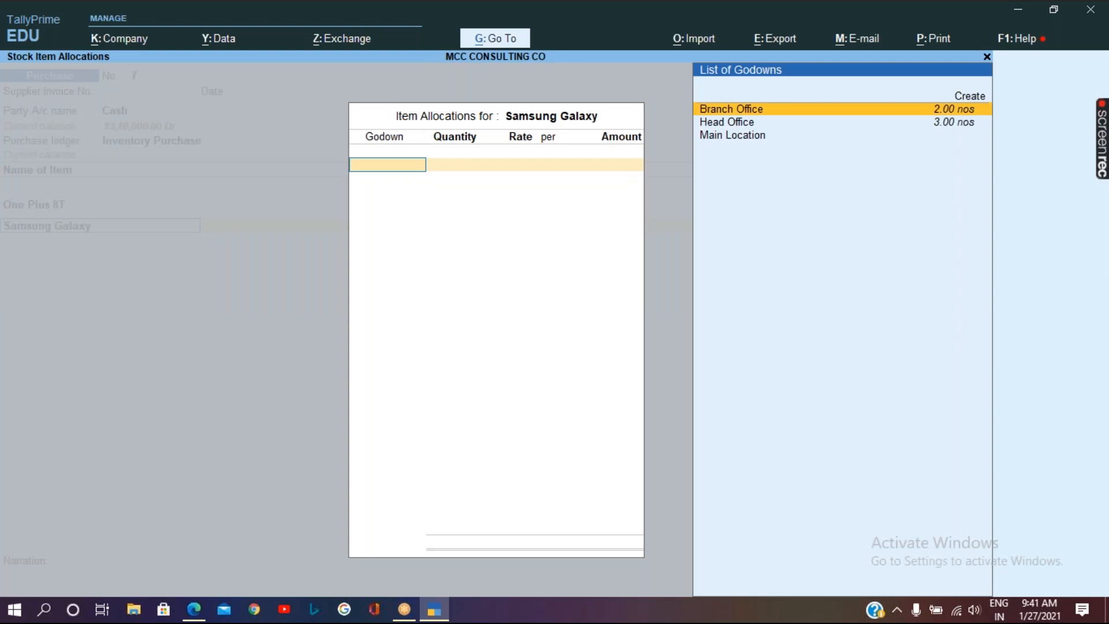
key("Return")
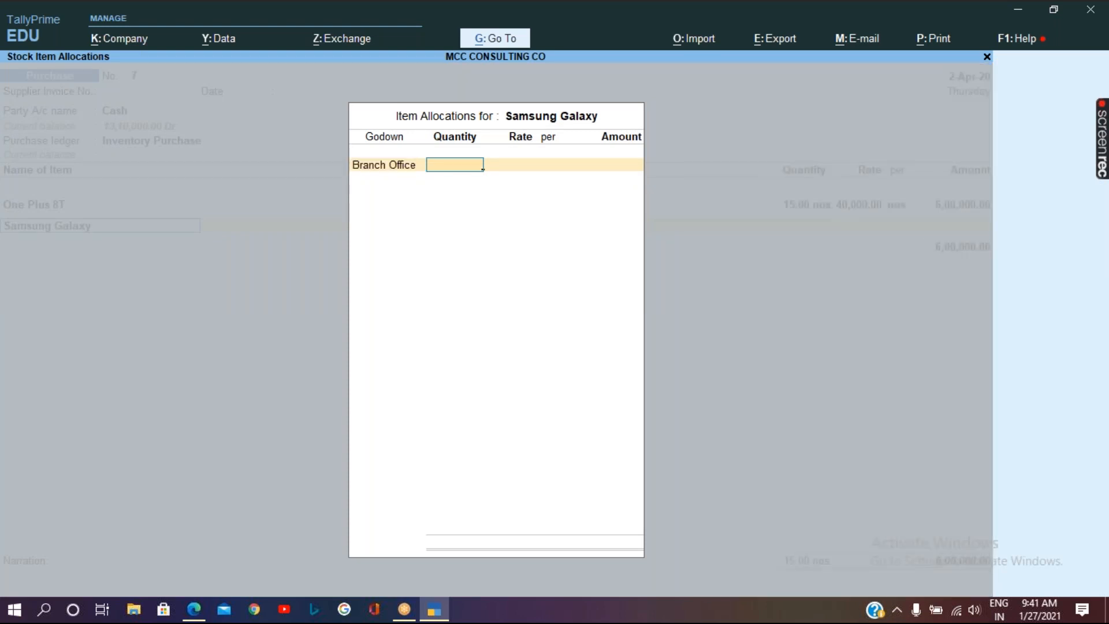
type("10")
key("Return")
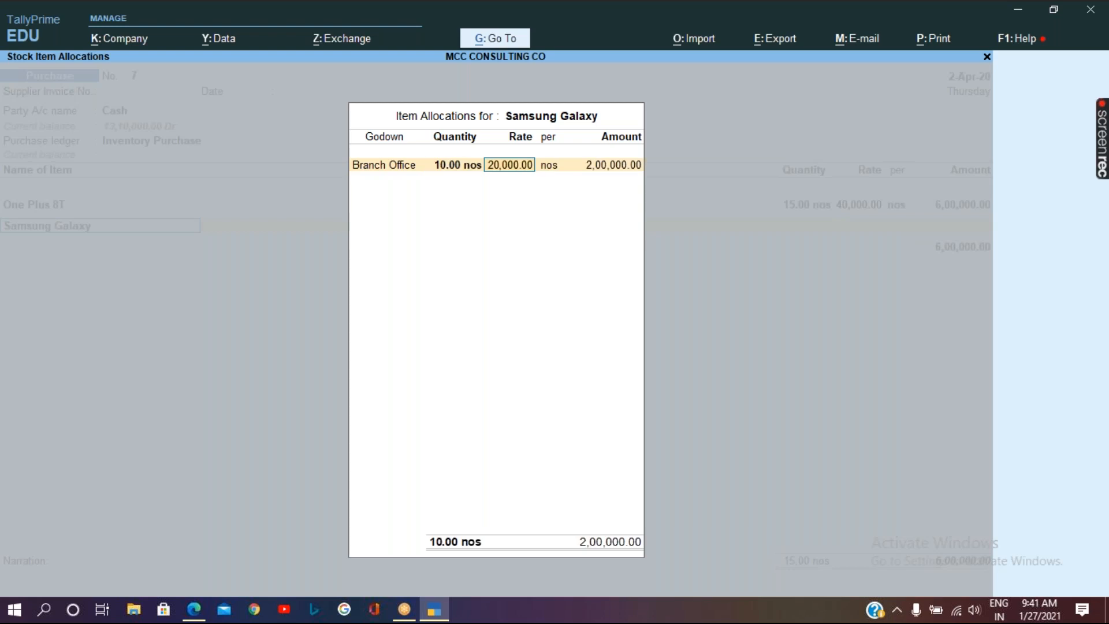
Set the rate of the Samsung Galaxy Branch Office allocation to 21,000 per nos and accept the line.
key("Return")
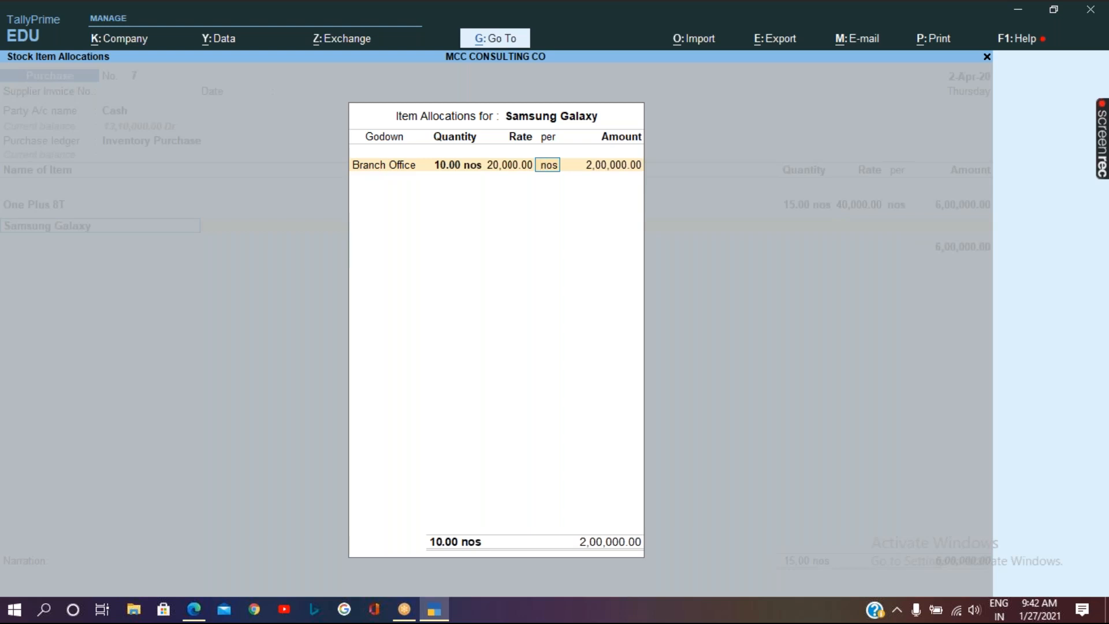
key("BackSpace")
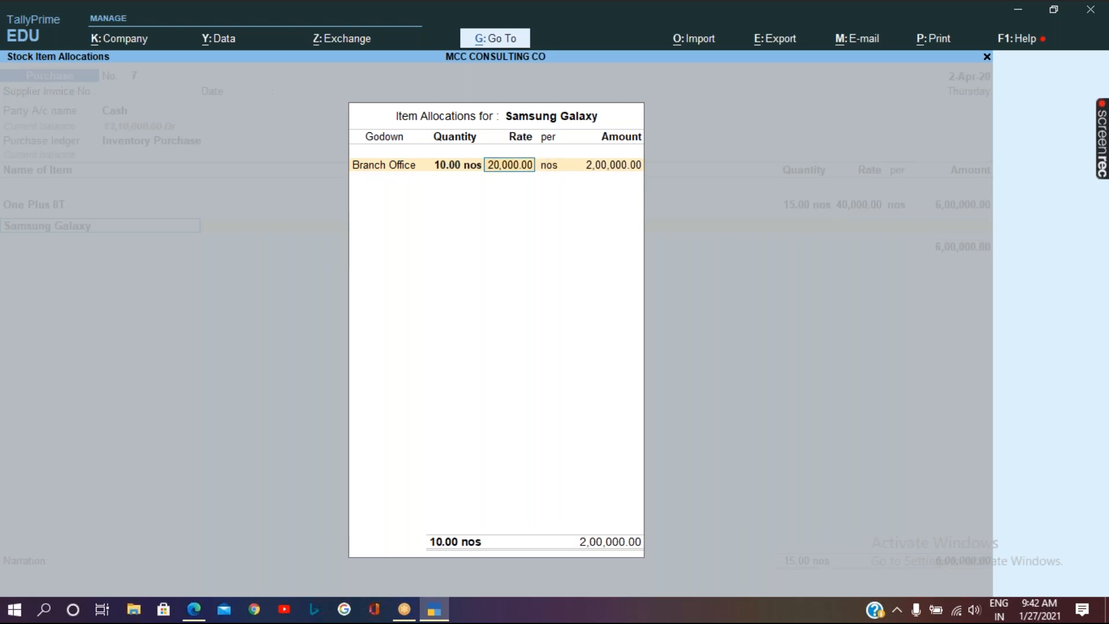
type("21000")
key("Return")
key("Return")
key("Return")
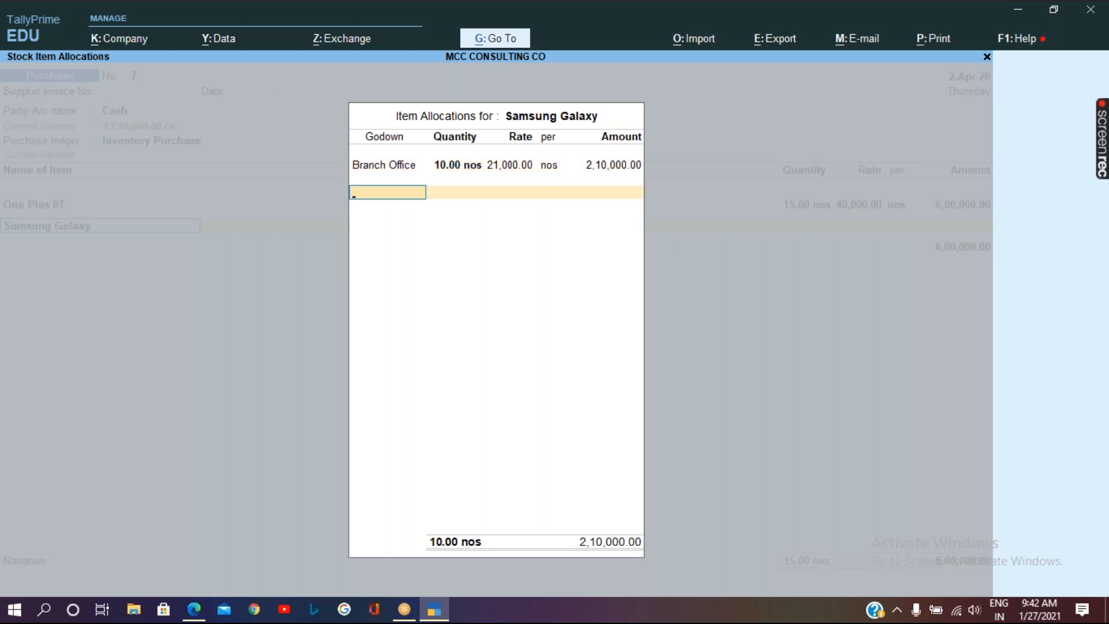
Allocate another 15 nos of Samsung Galaxy to the Head Office godown at 21,000 and complete the item line.
key("Down")
key("Down")
key("Down")
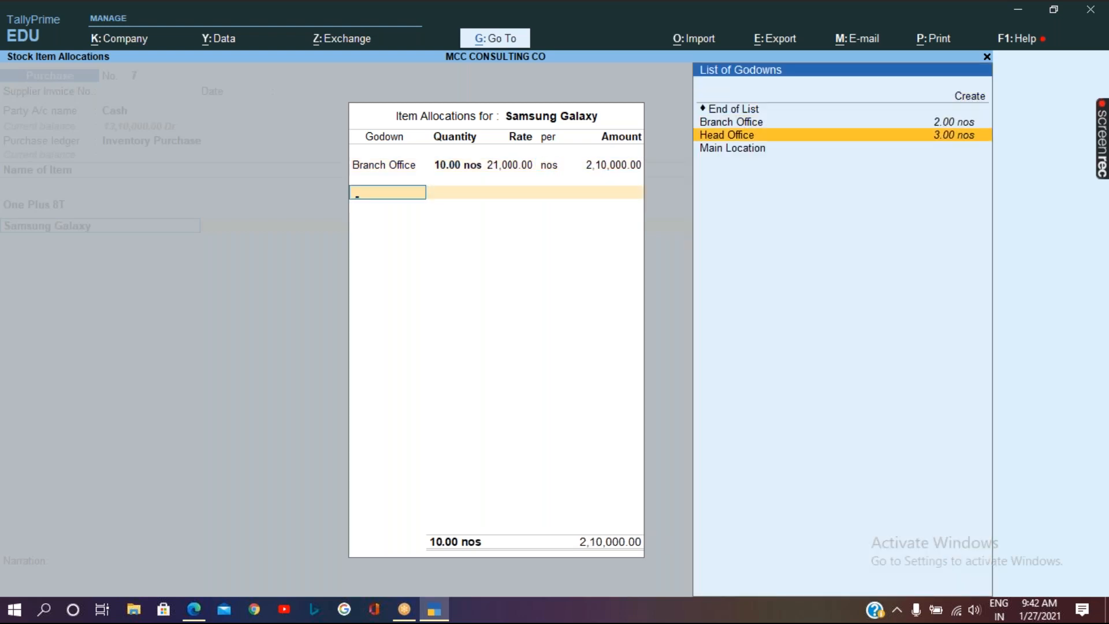
key("Return")
type("15")
key("Return")
key("Return")
key("Return")
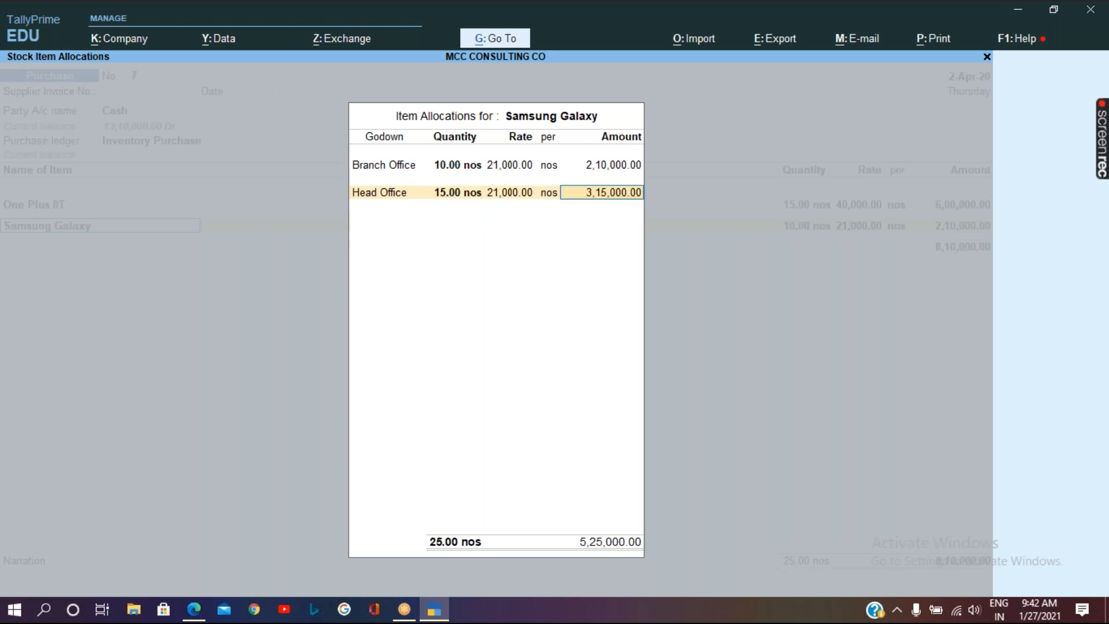
key("Return")
key("Return")
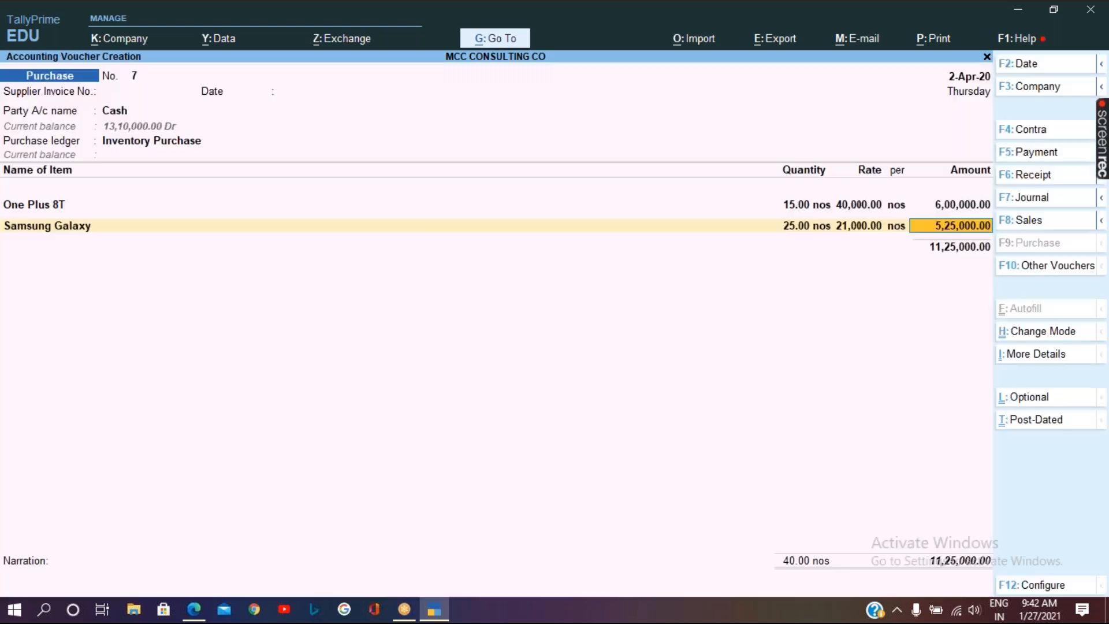
key("Return")
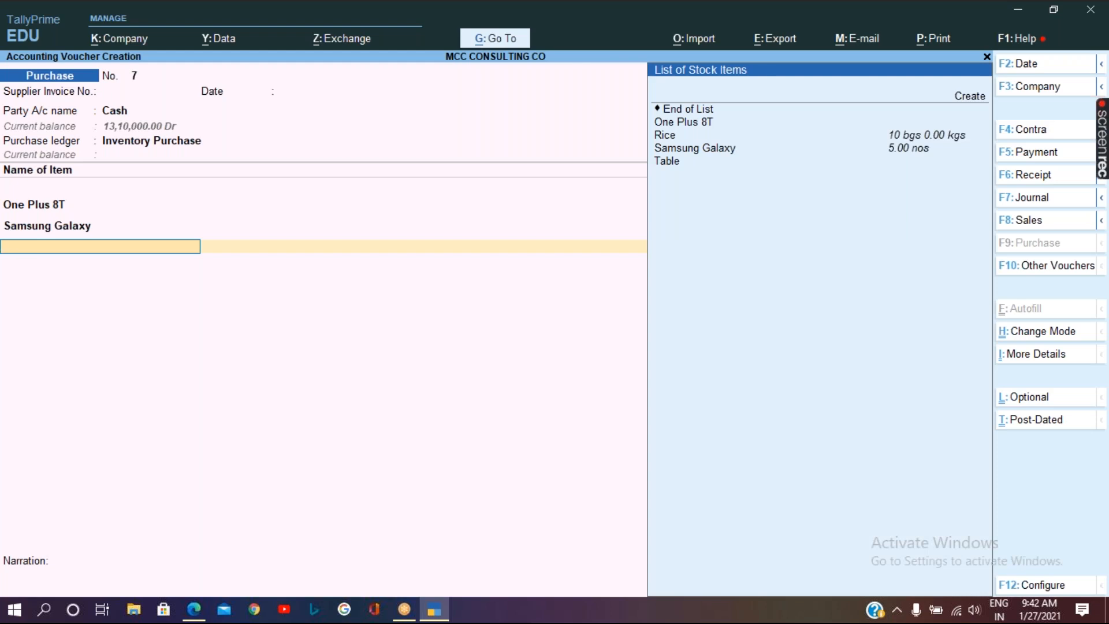
Add the stock item Rice and allocate 100 bgs to the Branch Office godown at a rate of 1,500.
key("Down")
key("Down")
key("Down")
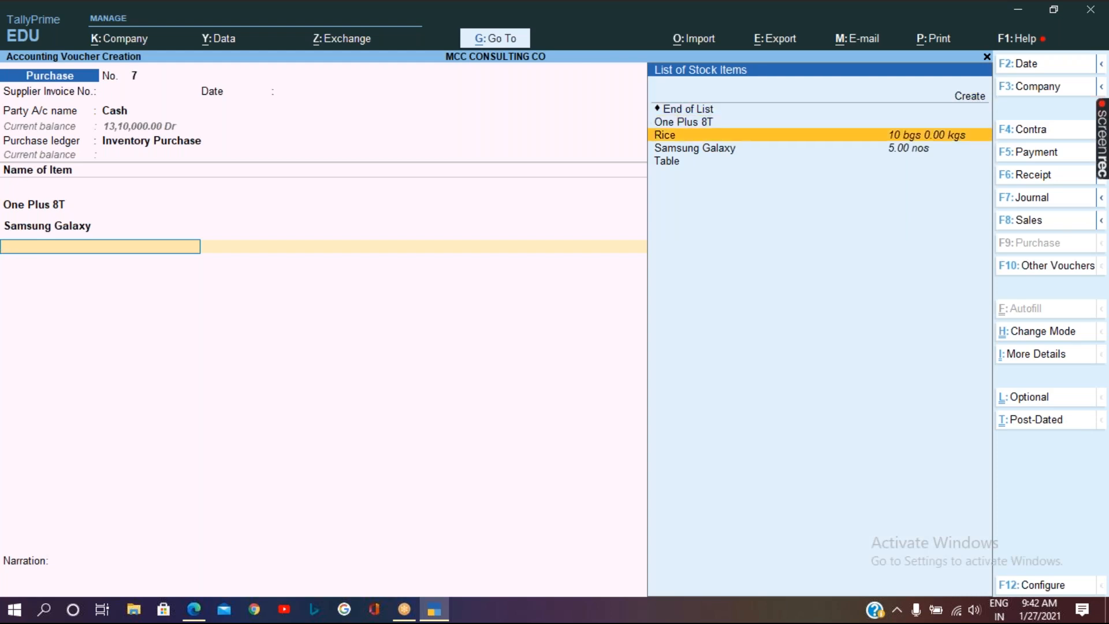
key("Return")
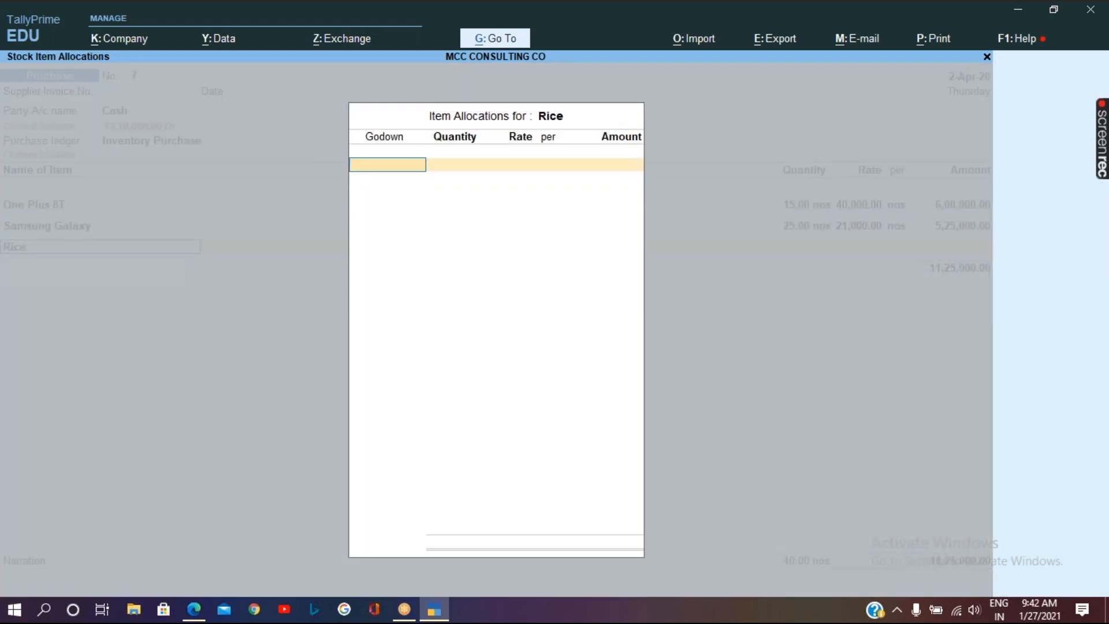
key("Down")
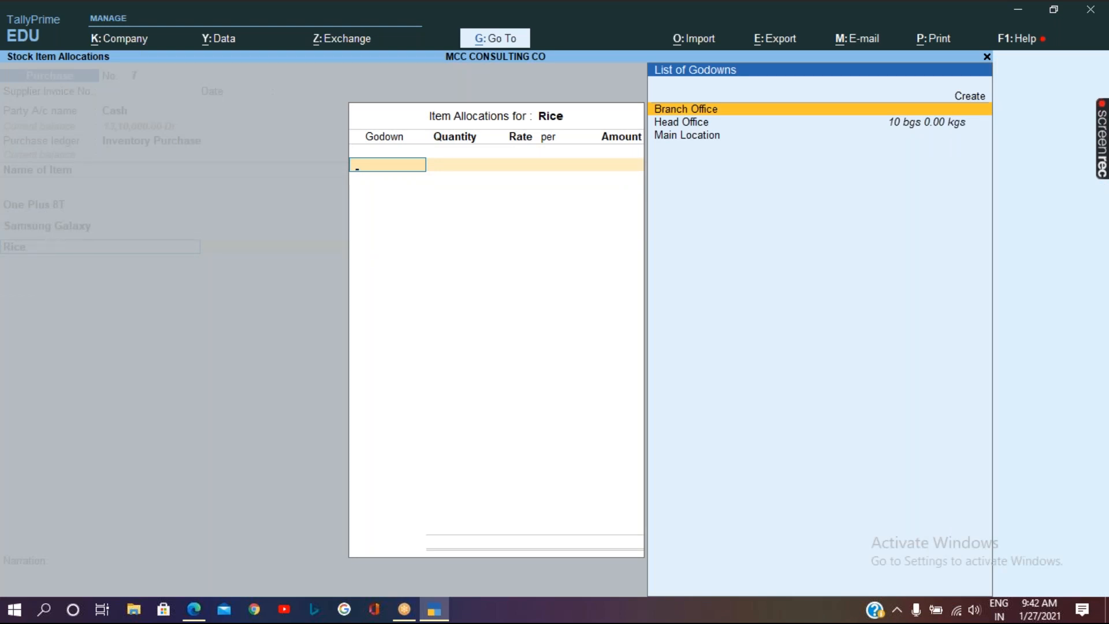
key("Return")
type("100")
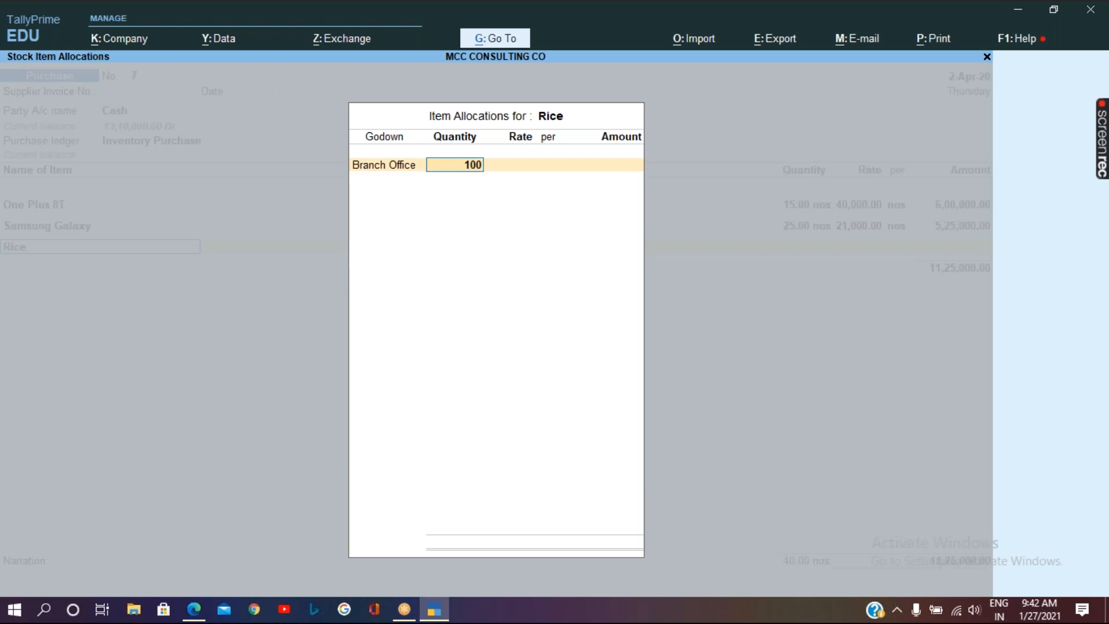
key("Return")
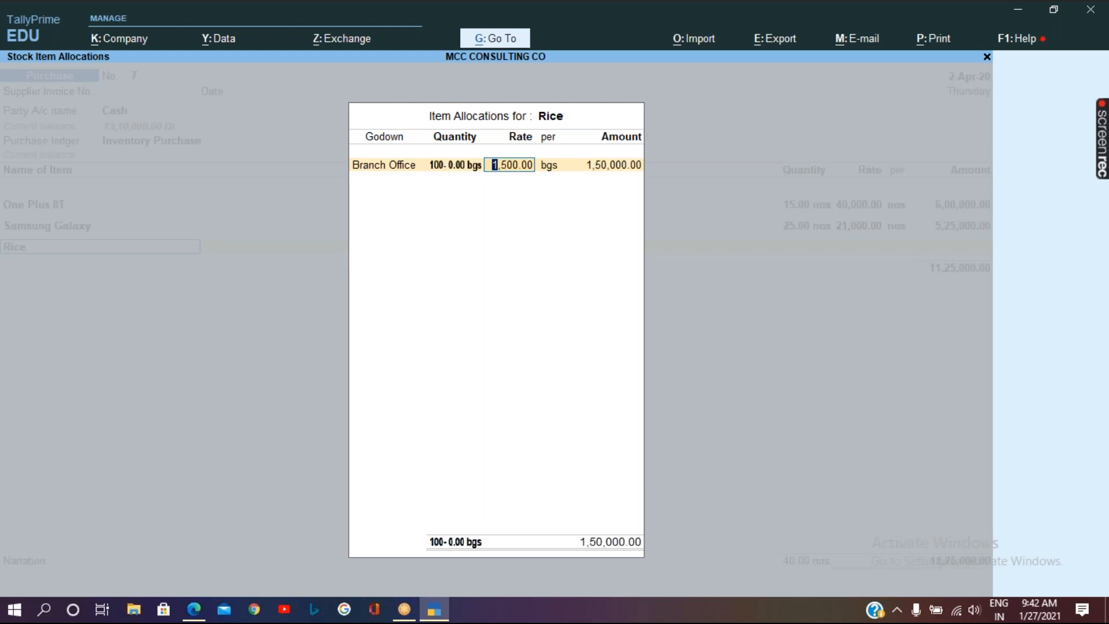
key("Return")
key("Return")
key("Return")
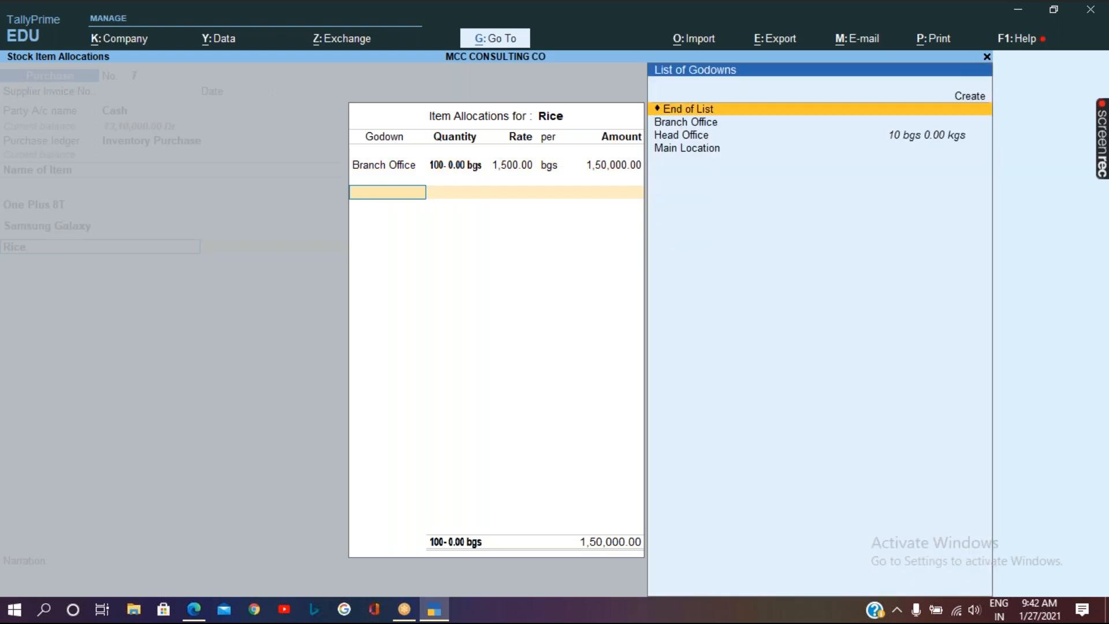
Allocate another 200 bgs of Rice to the Head Office godown at 1,500 and complete the item line.
key("Down")
key("Down")
key("Return")
type("200")
key("Return")
key("Return")
key("Return")
key("Return")
key("Return")
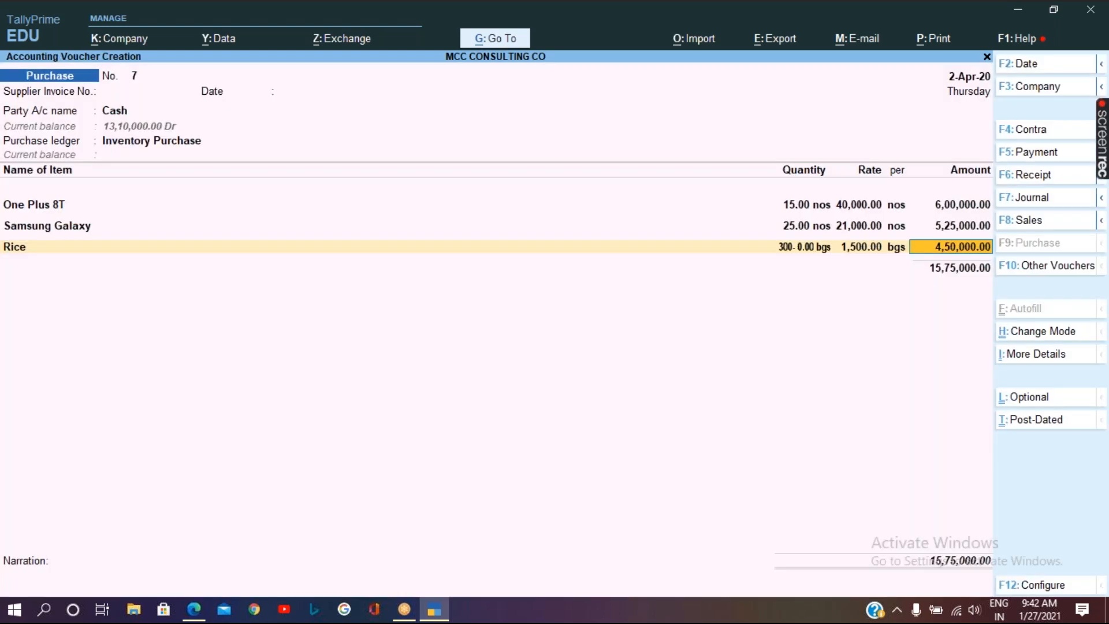
key("Return")
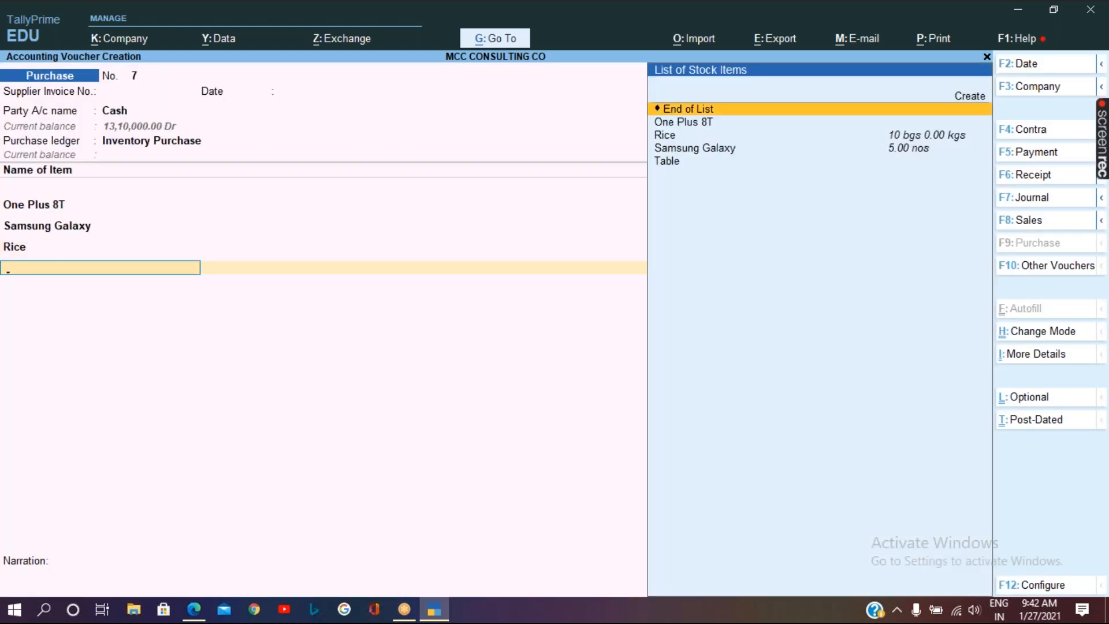
Add the stock item Table and allocate 10 nos to the Branch Office godown at a rate of 5,000.
key("Down")
key("Down")
key("Down")
key("Down")
key("Return")
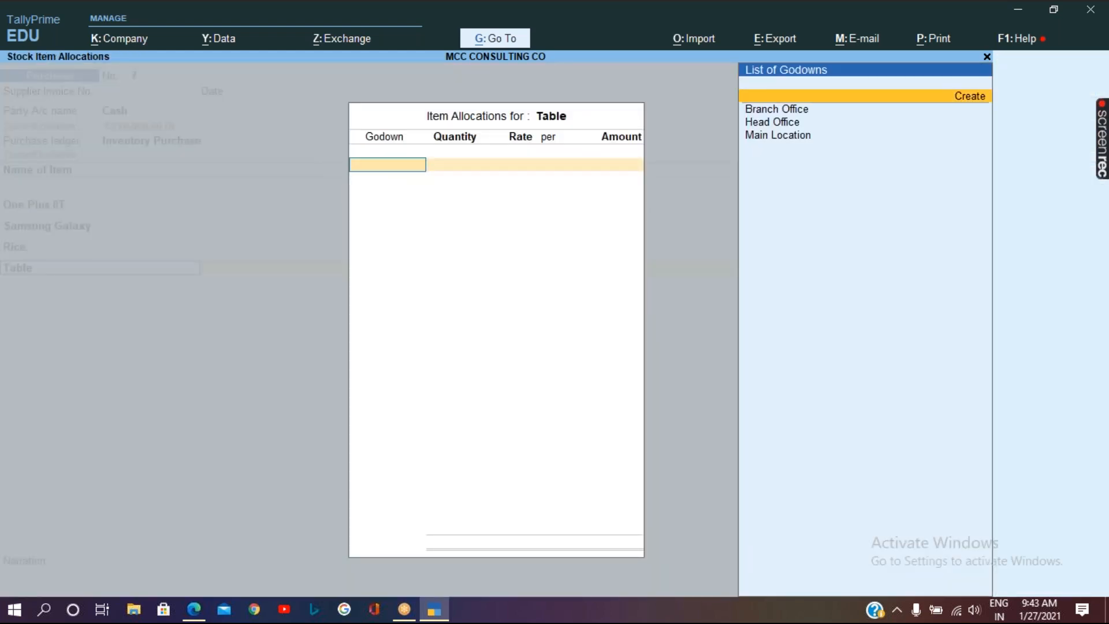
key("Return")
type("10")
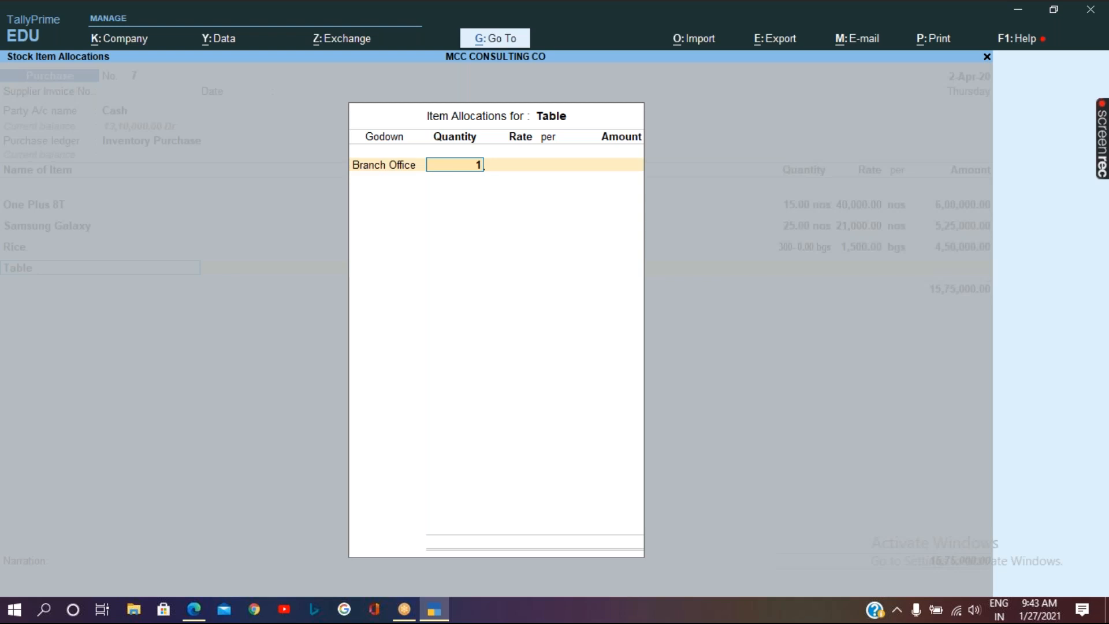
key("Return")
type("5000")
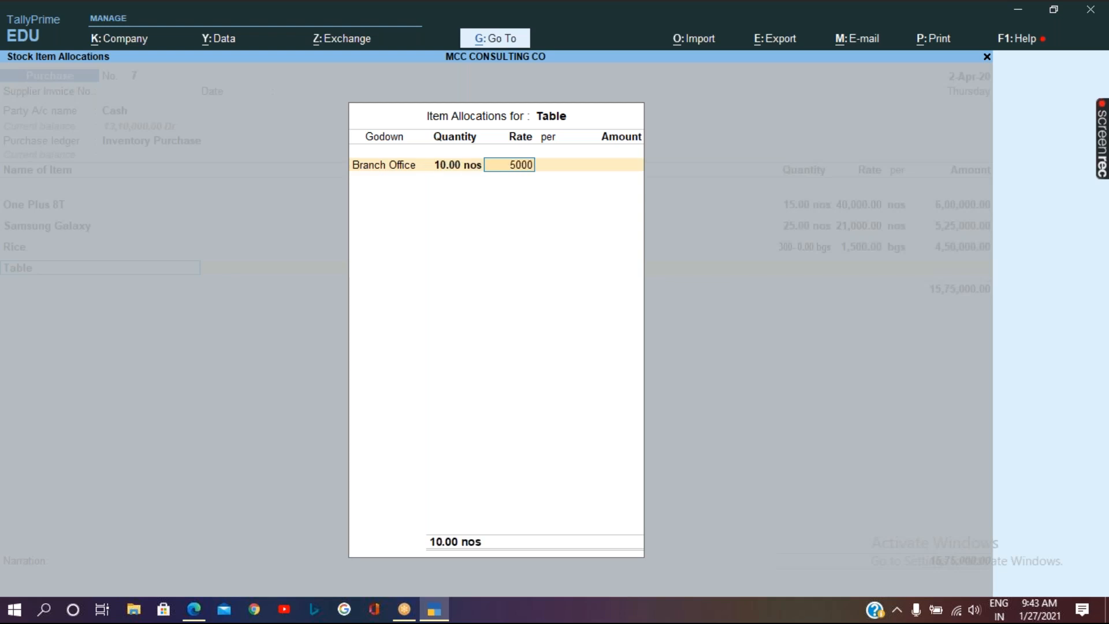
key("Return")
key("Return")
key("Return")
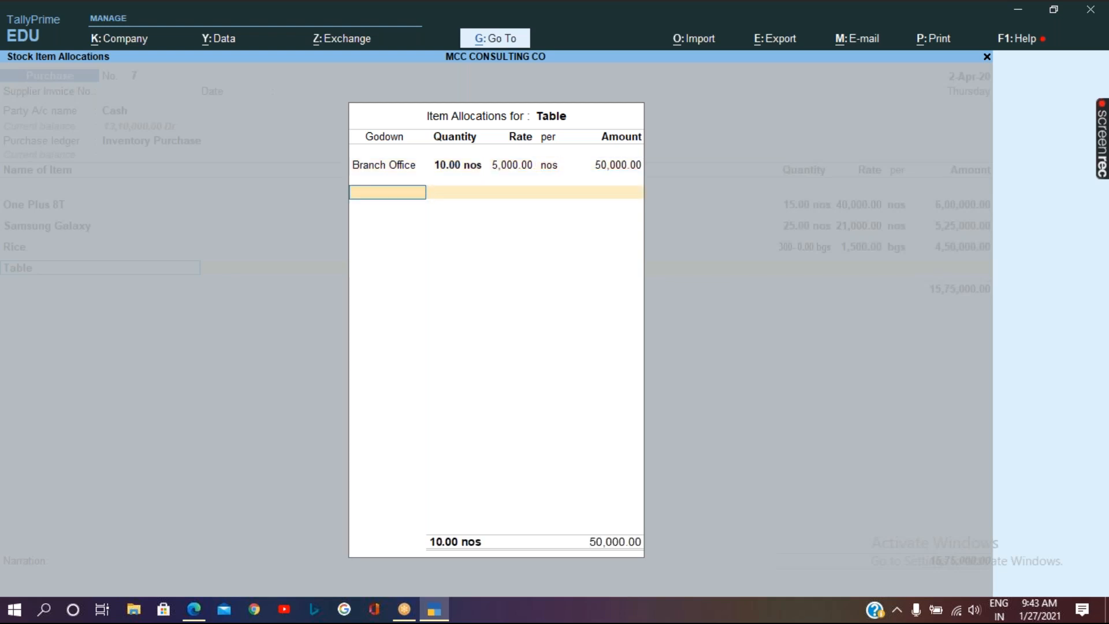
Allocate another 20 nos of Table to the Head Office godown at 5,000 and complete the item line.
key("Down")
key("Down")
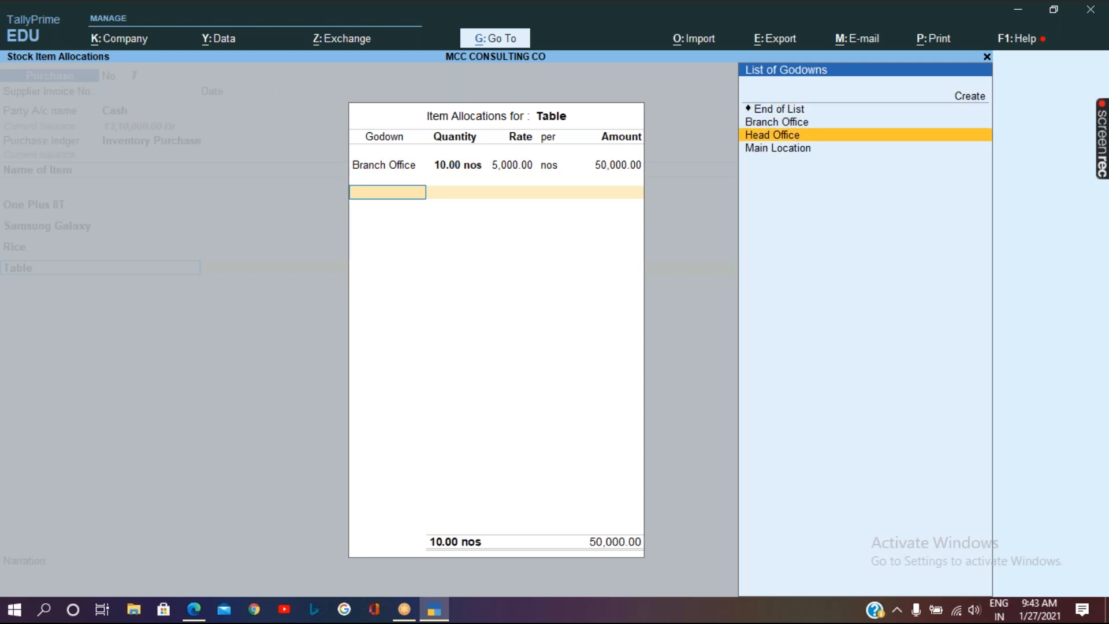
key("Return")
type("20")
key("Return")
key("Return")
key("Return")
key("Return")
key("Return")
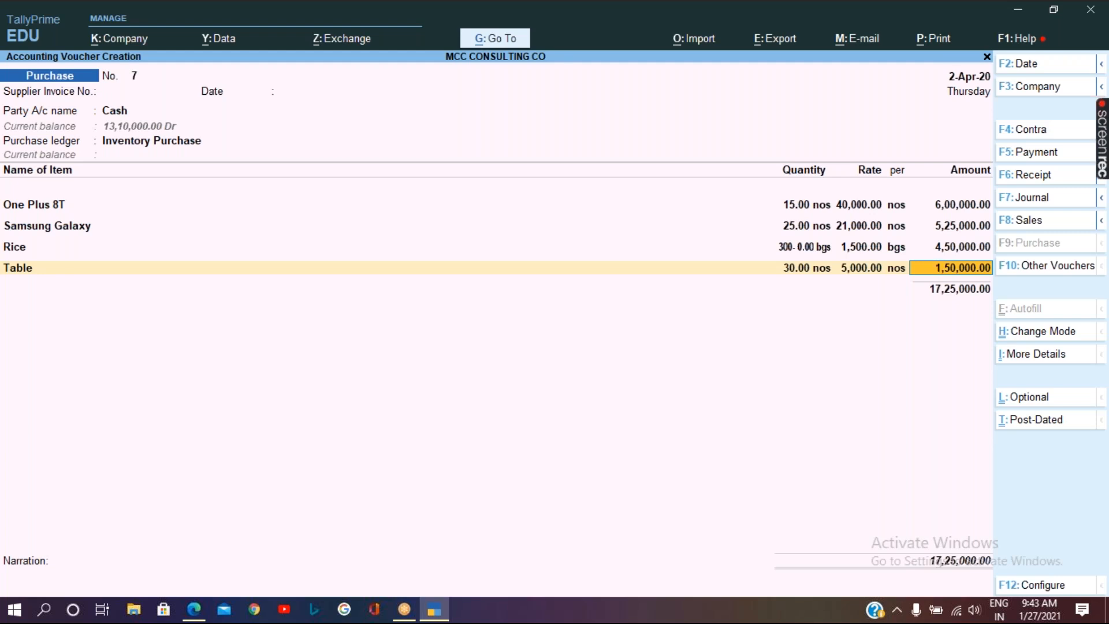
key("Return")
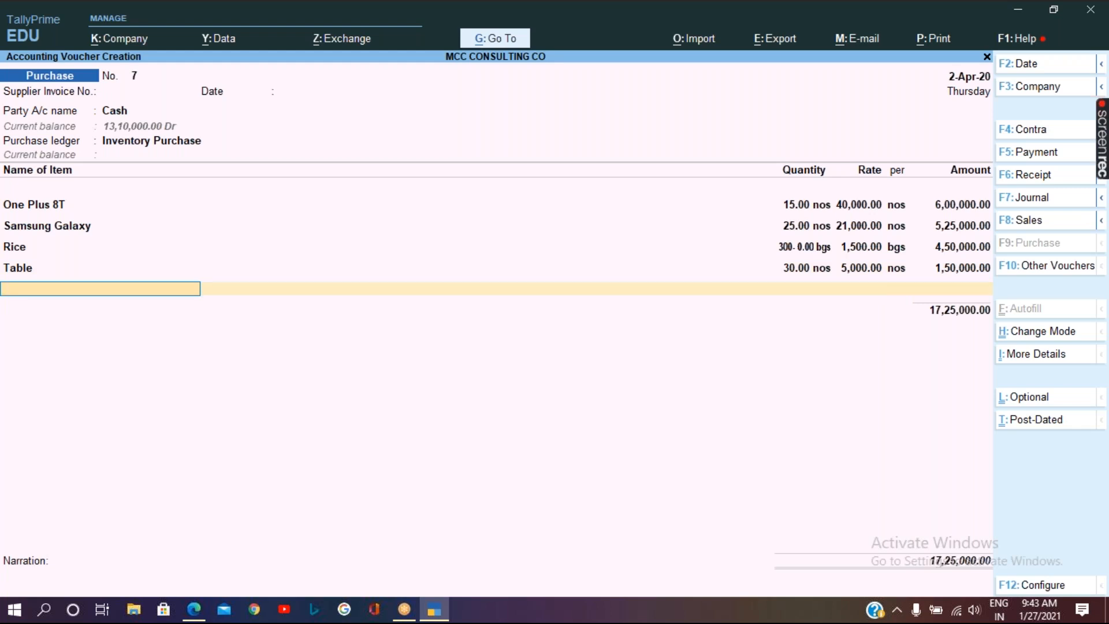
End the item list and start a new ledger named Transportation Charges from the voucher's additional ledger line, without an alias.
key("Return")
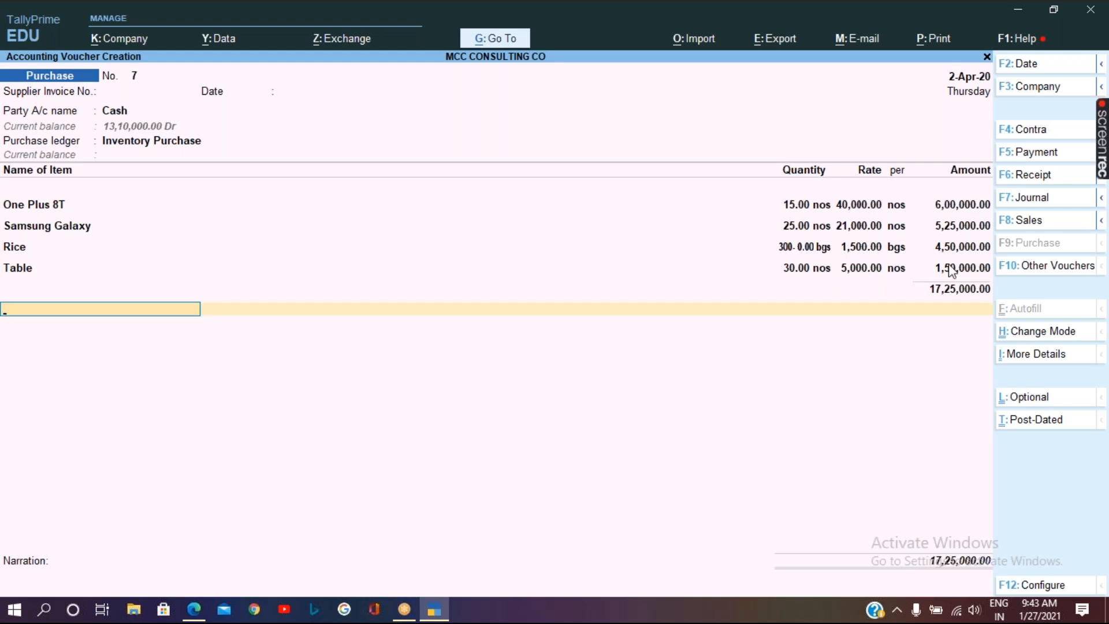
left_click(990, 14)
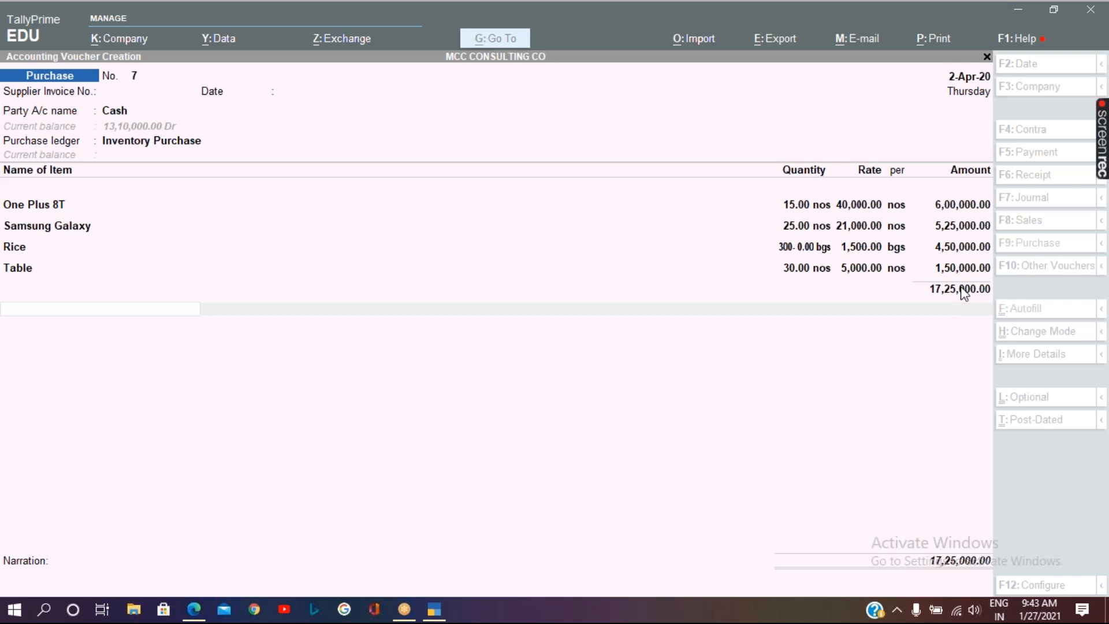
left_click(57, 310)
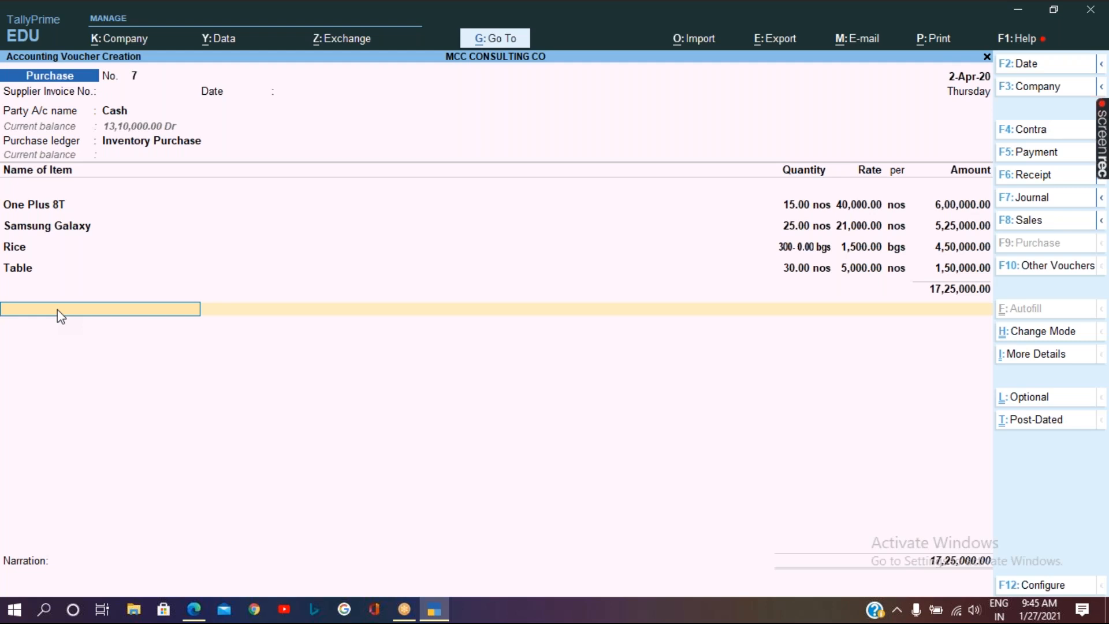
key("alt+c")
type("Transportatio")
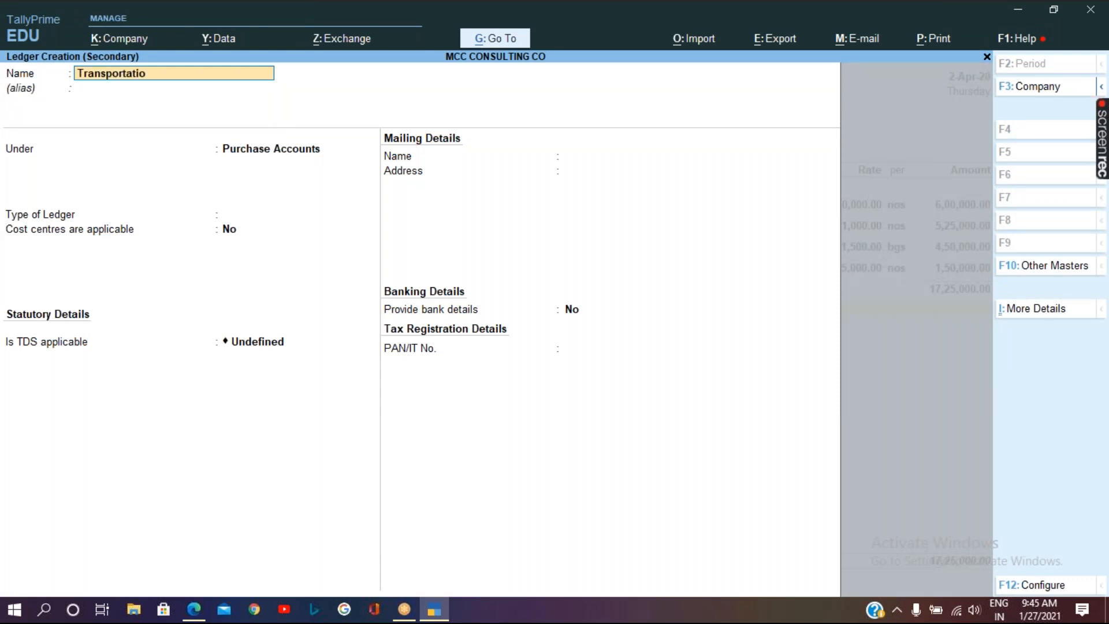
type("n Charges")
key("Return")
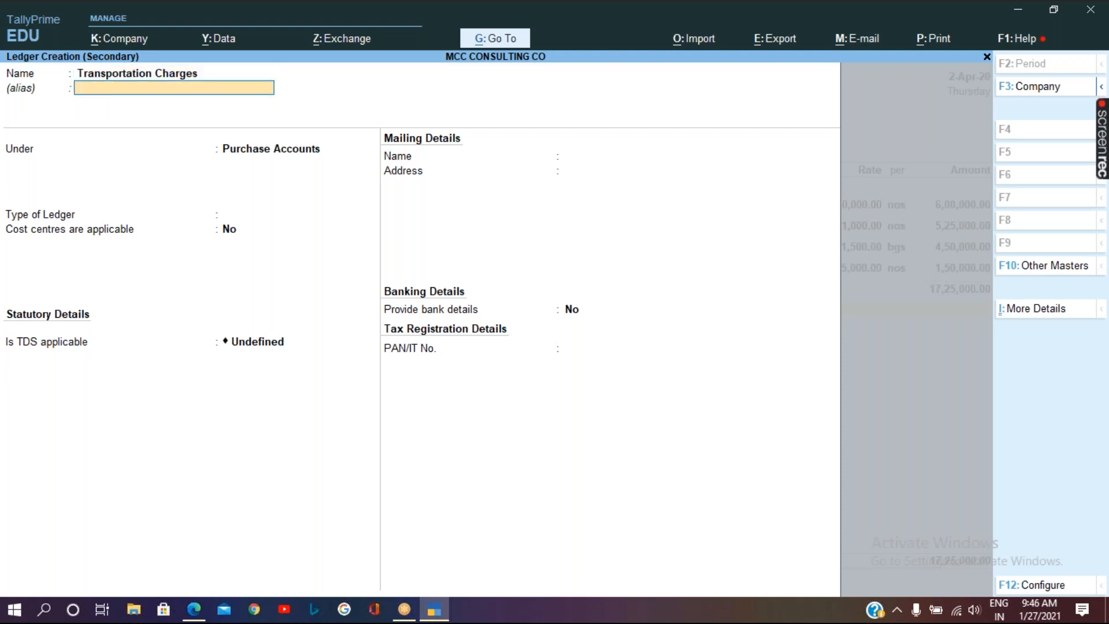
key("Return")
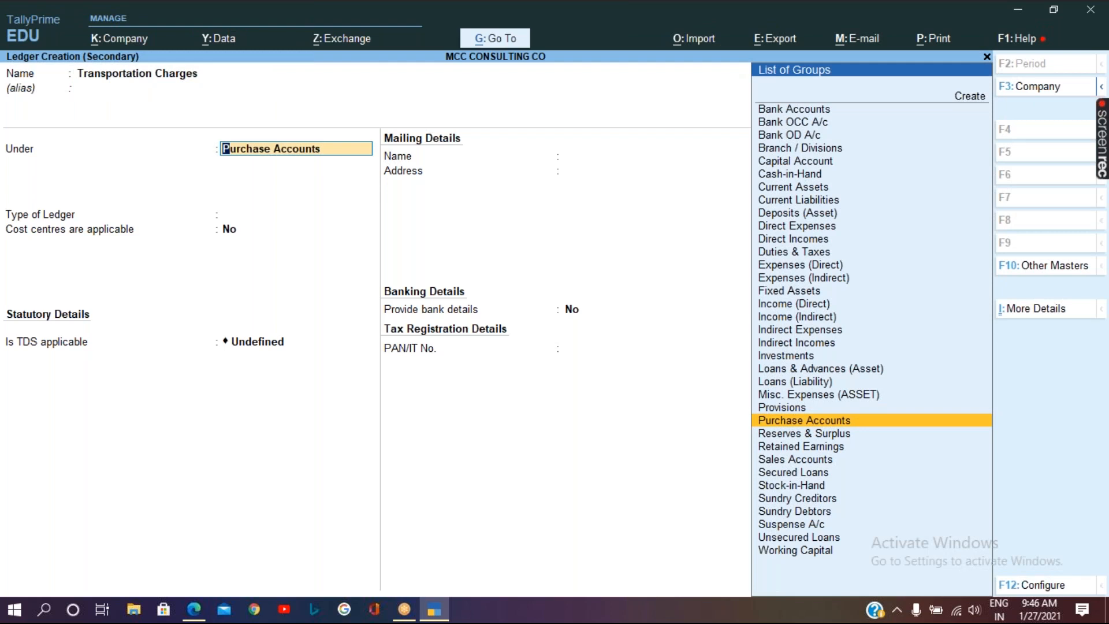
Place the Transportation Charges ledger under Indirect Expenses with ledger type Not Applicable, keep the other defaults and save it.
type("i")
key("Up")
key("Up")
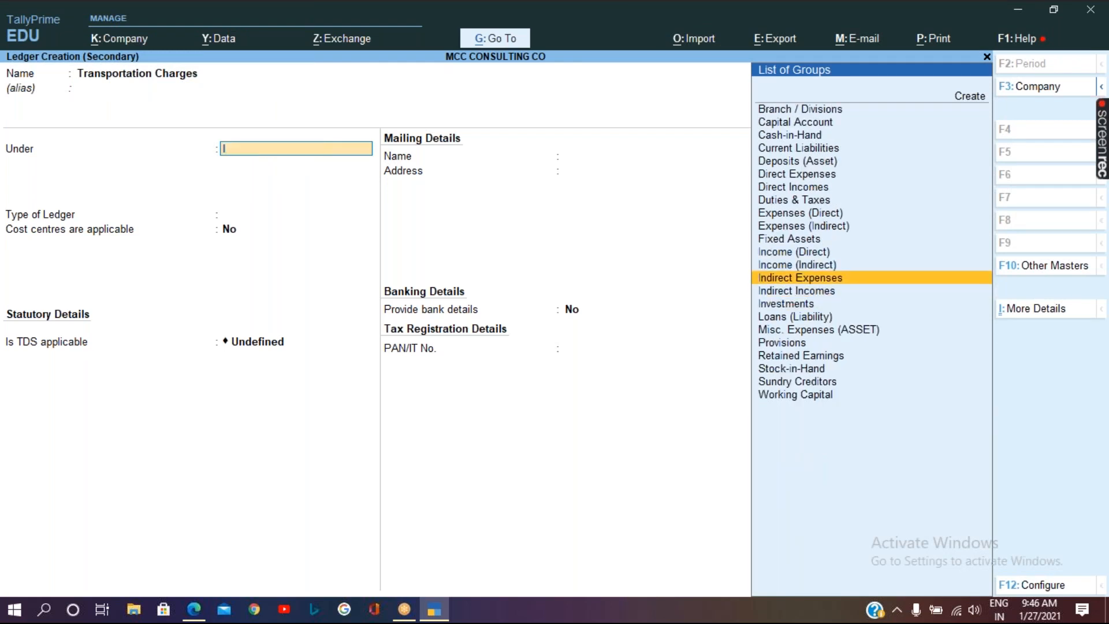
key("Return")
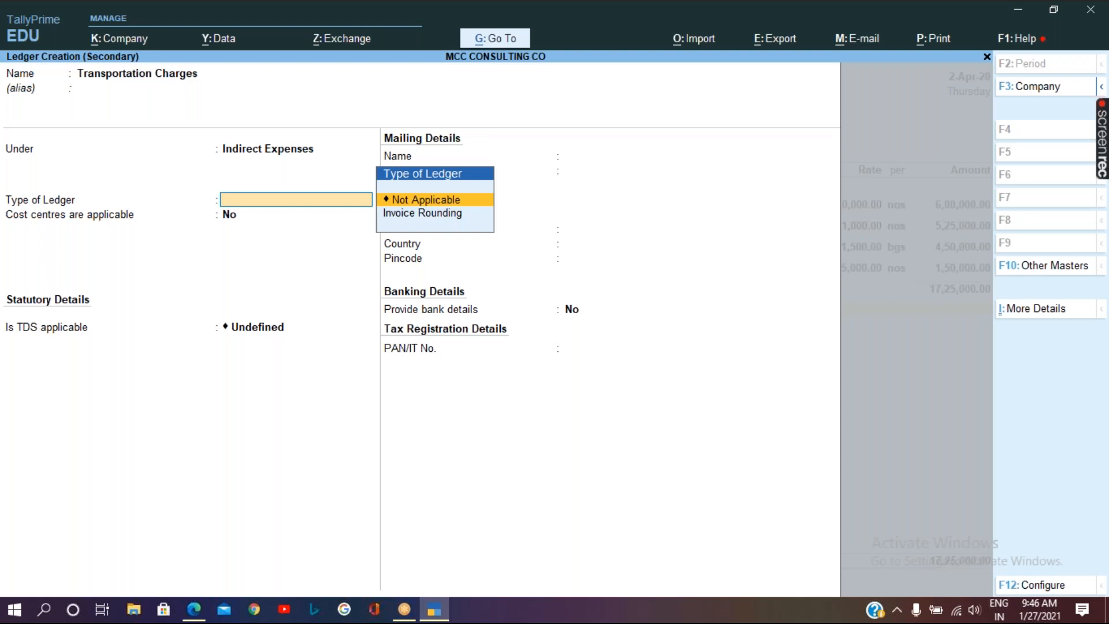
key("Return")
key("Return")
key("Return")
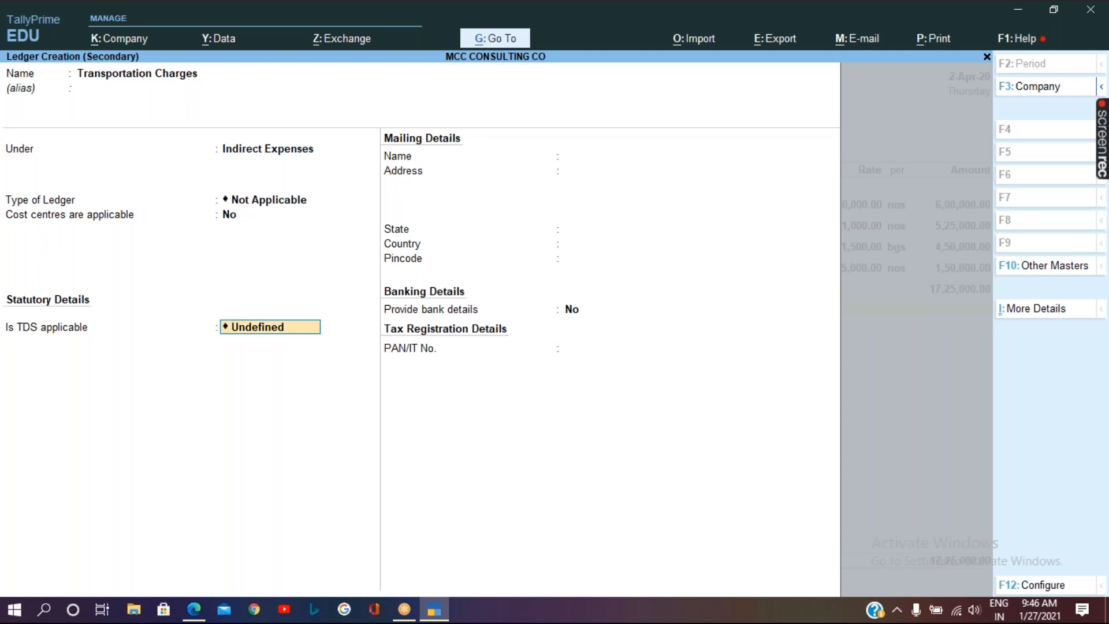
key("Return")
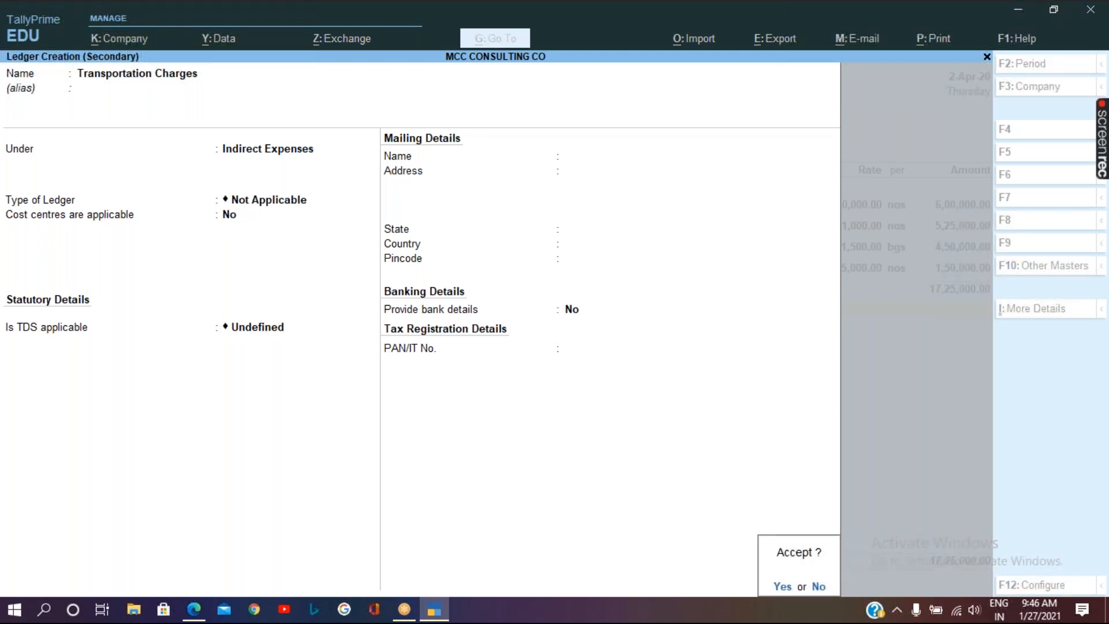
key("Return")
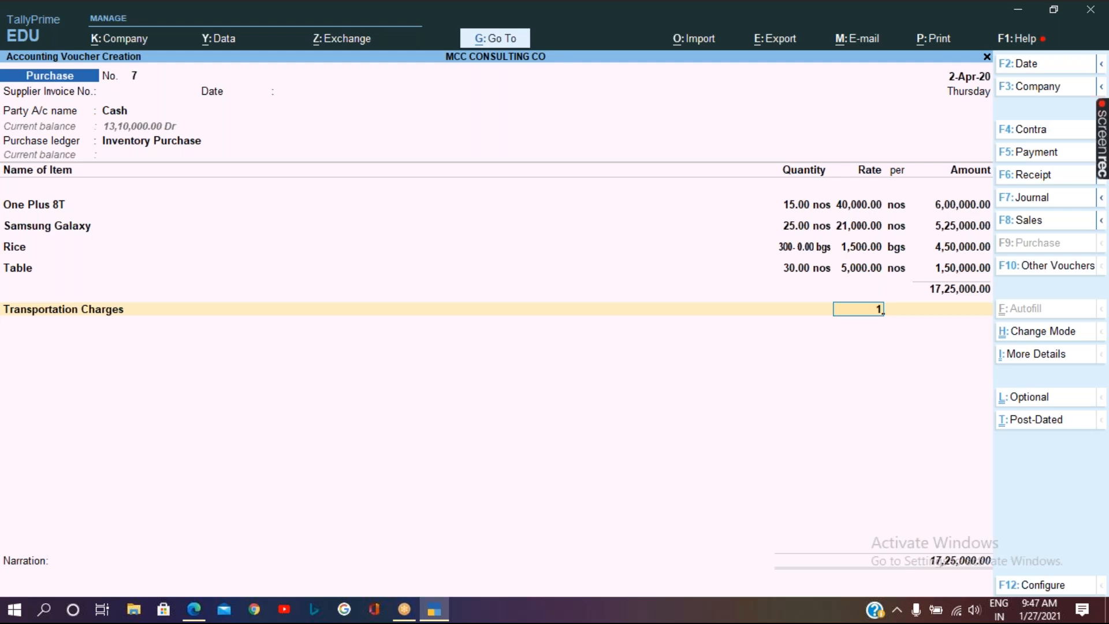
Enter Transportation Charges on the voucher as a fixed amount of 5,000, with the percentage rate left empty.
key("Return")
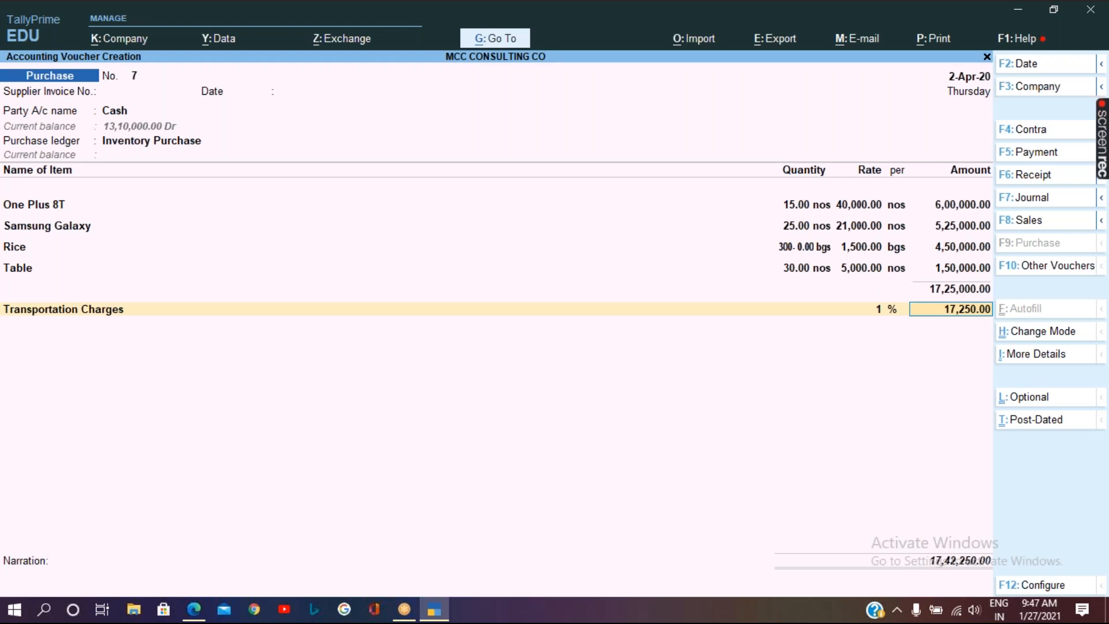
left_click(867, 309)
key("BackSpace")
key("Return")
key("BackSpace")
type("5000")
key("Return")
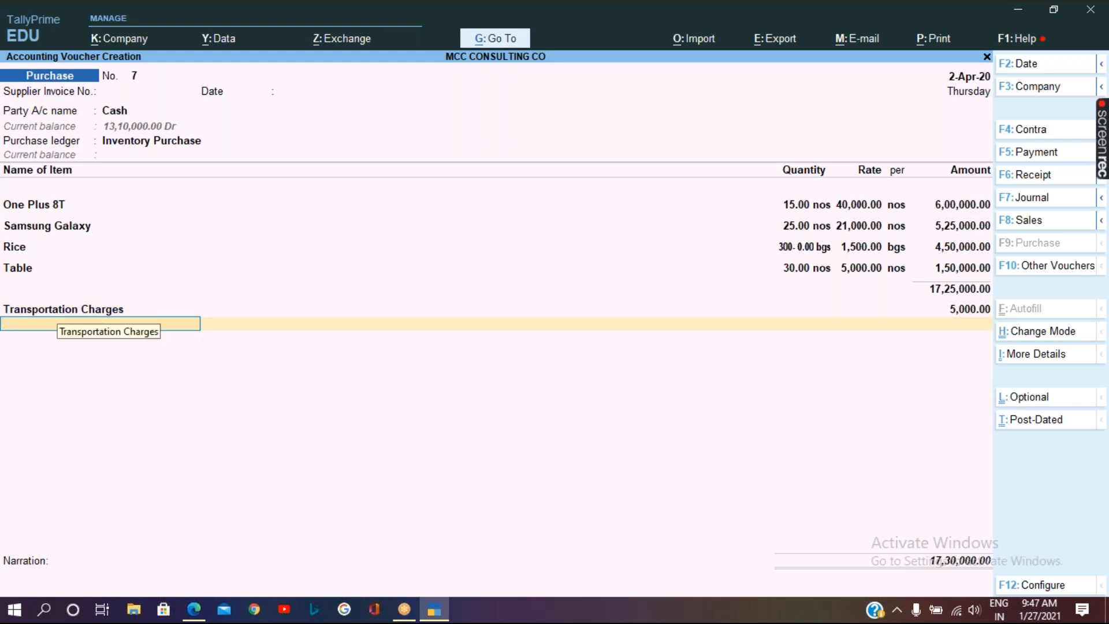
Create a ledger named Discount Received under Indirect Incomes from the voucher's next additional ledger line and save it.
key("ctrl")
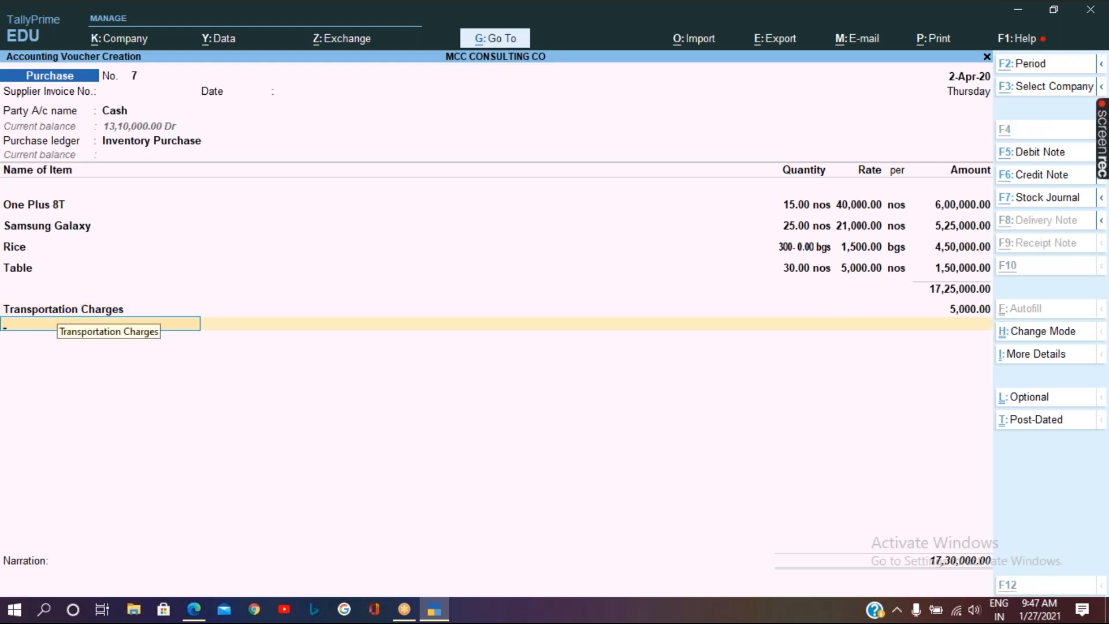
key("alt+c")
type("Discound")
key("BackSpace")
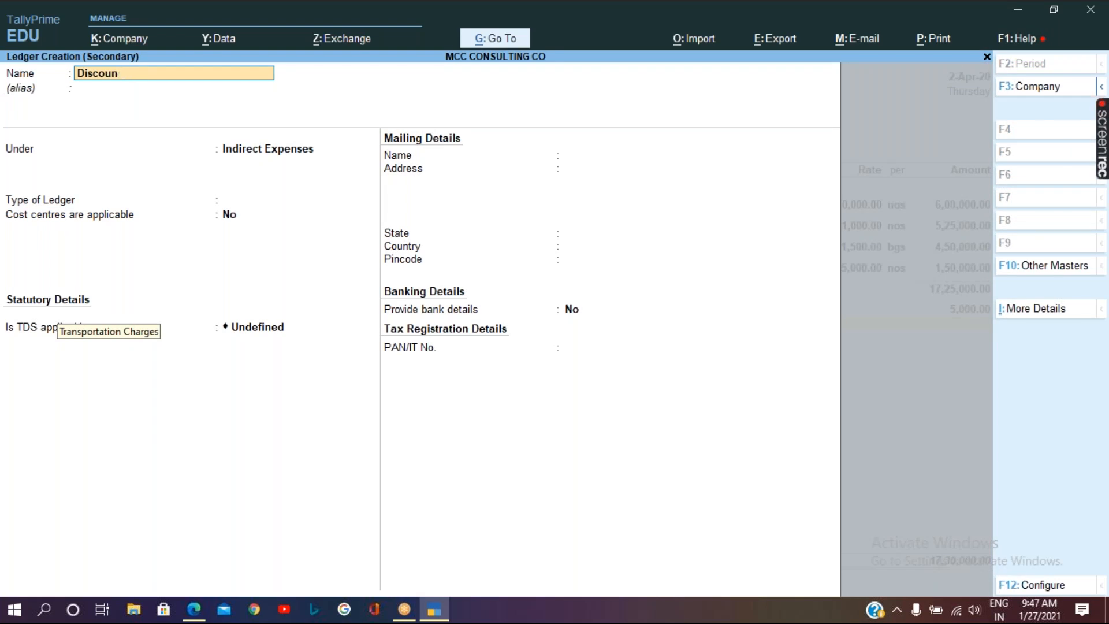
type("t Received")
key("Return")
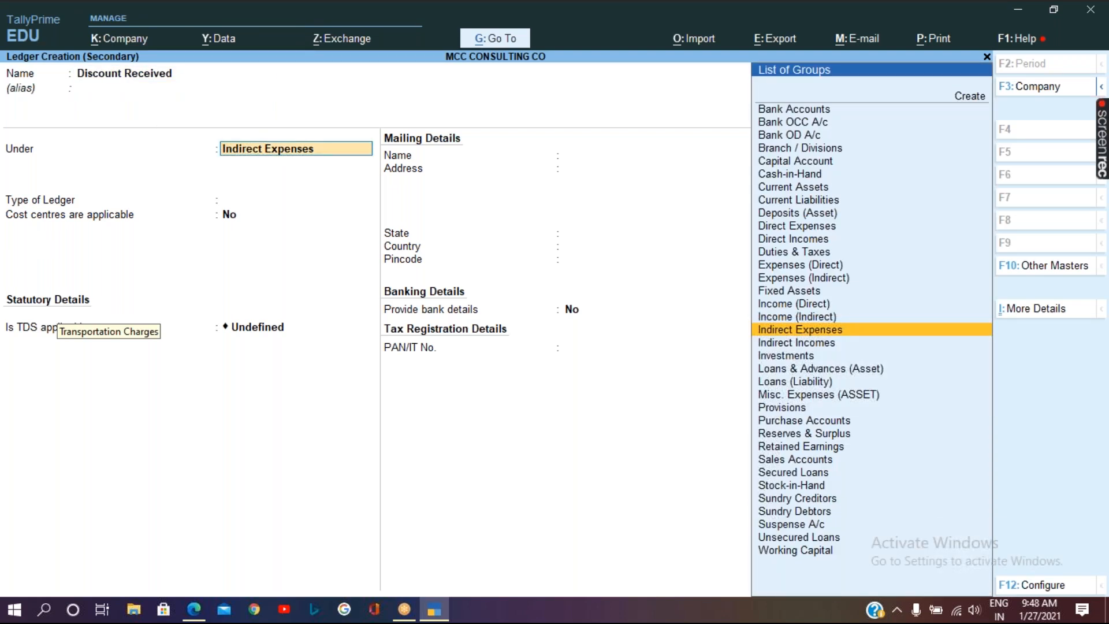
key("Down")
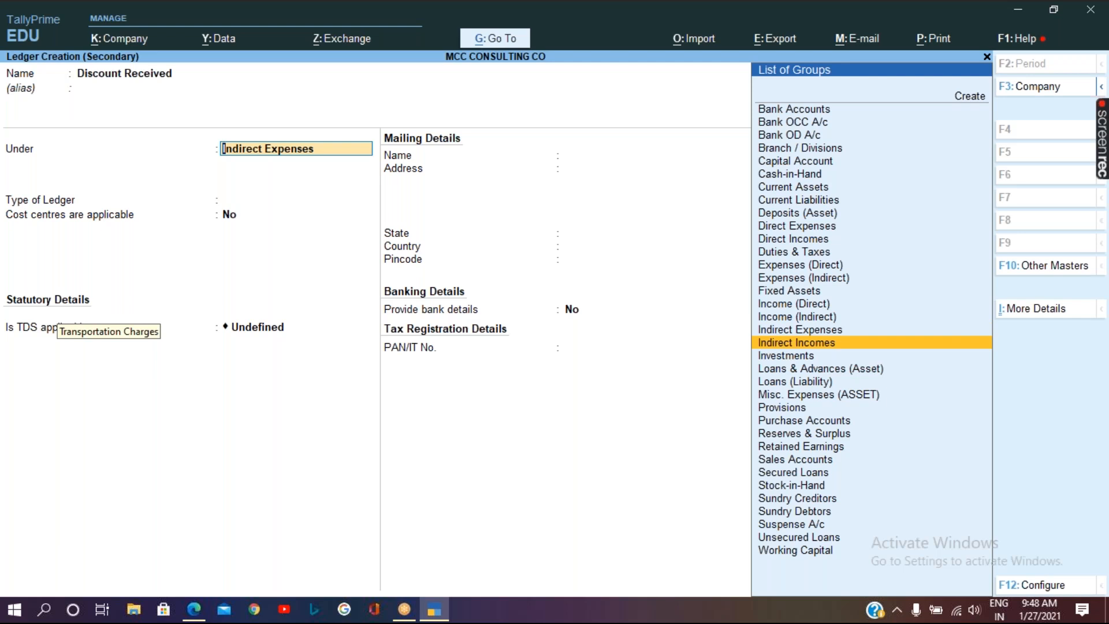
key("Return")
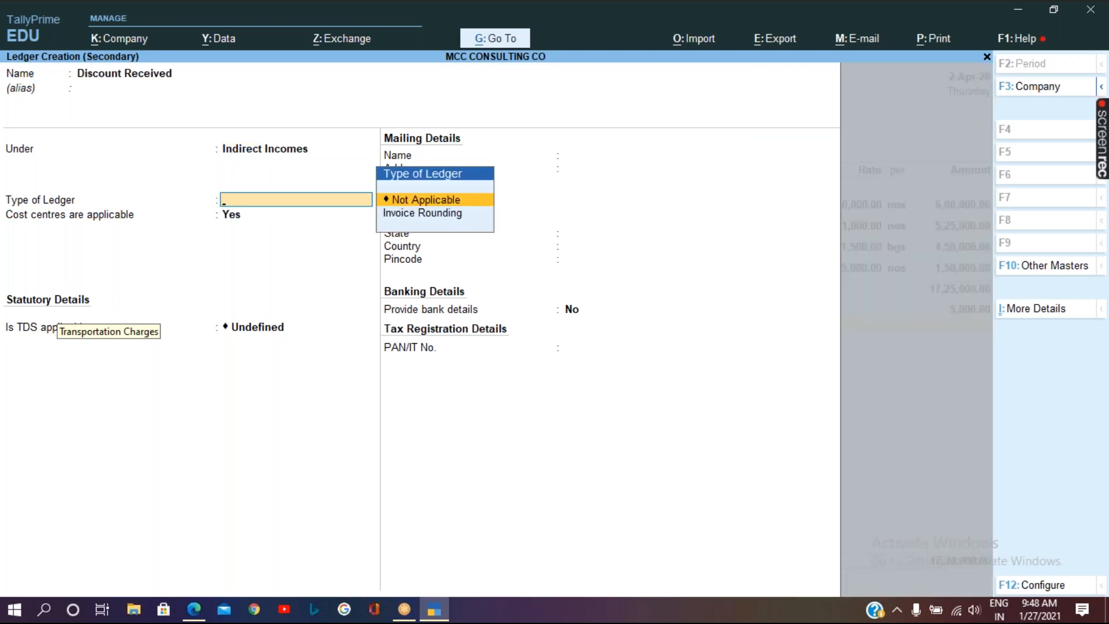
key("ctrl")
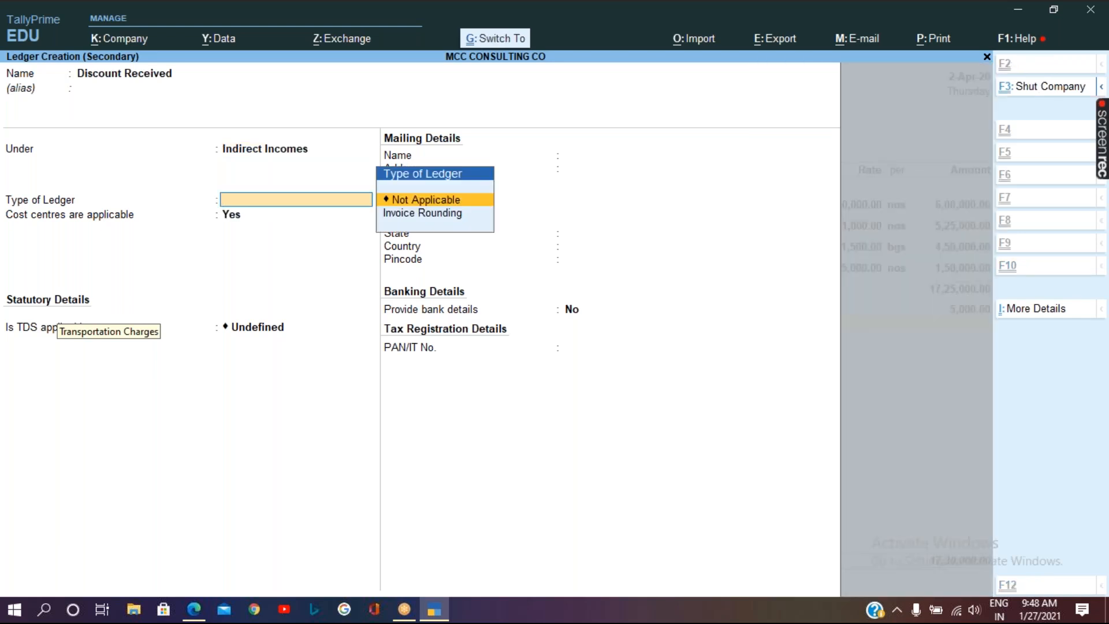
key("ctrl+a")
Alter the Discount Received ledger from the voucher so its type is Not Applicable and cost centres are not applicable, and save it.
key("BackSpace")
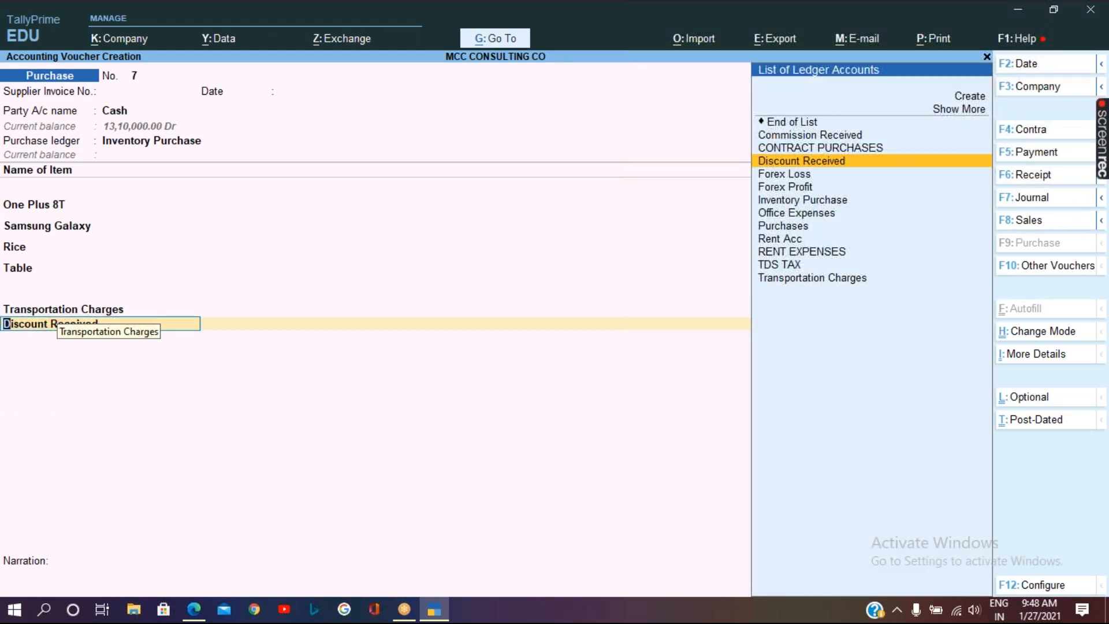
key("ctrl+Return")
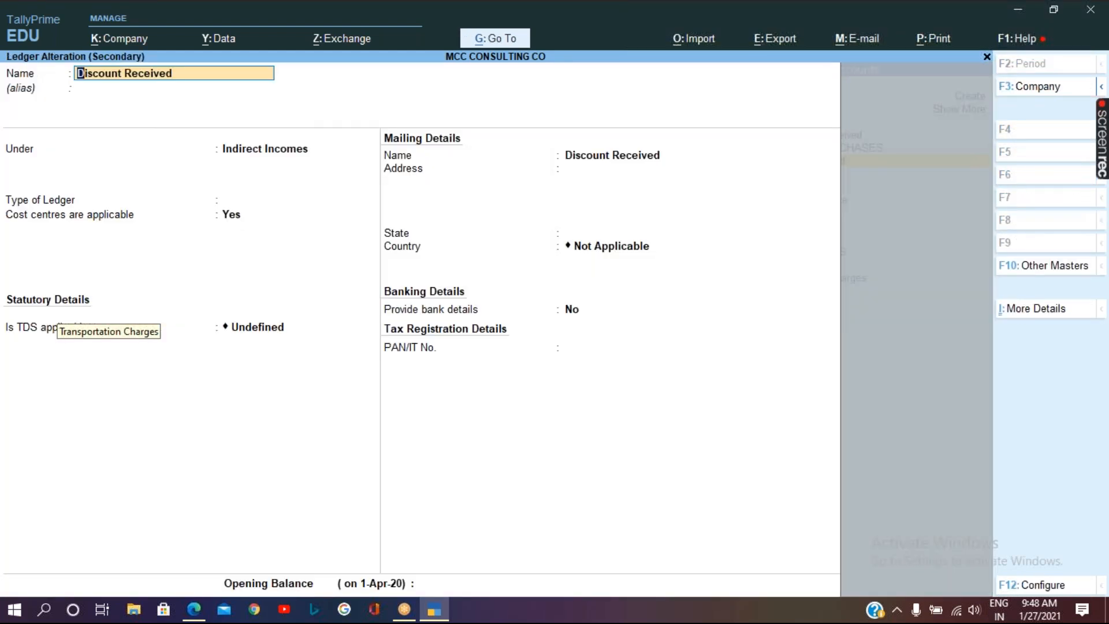
key("Return")
key("Return")
key("Return")
key("Return")
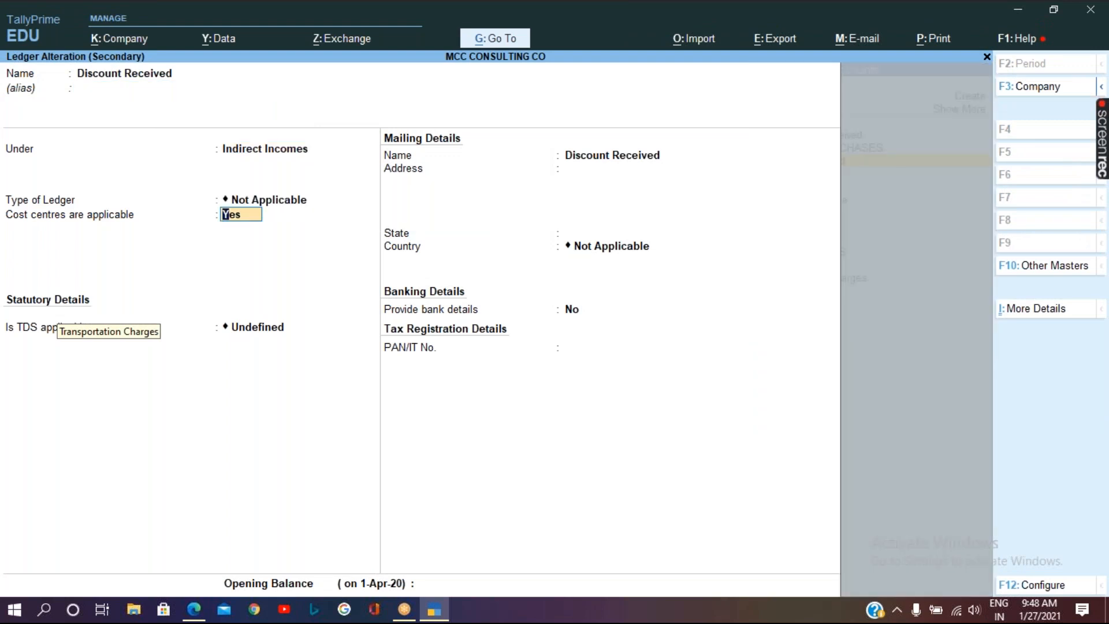
key("n")
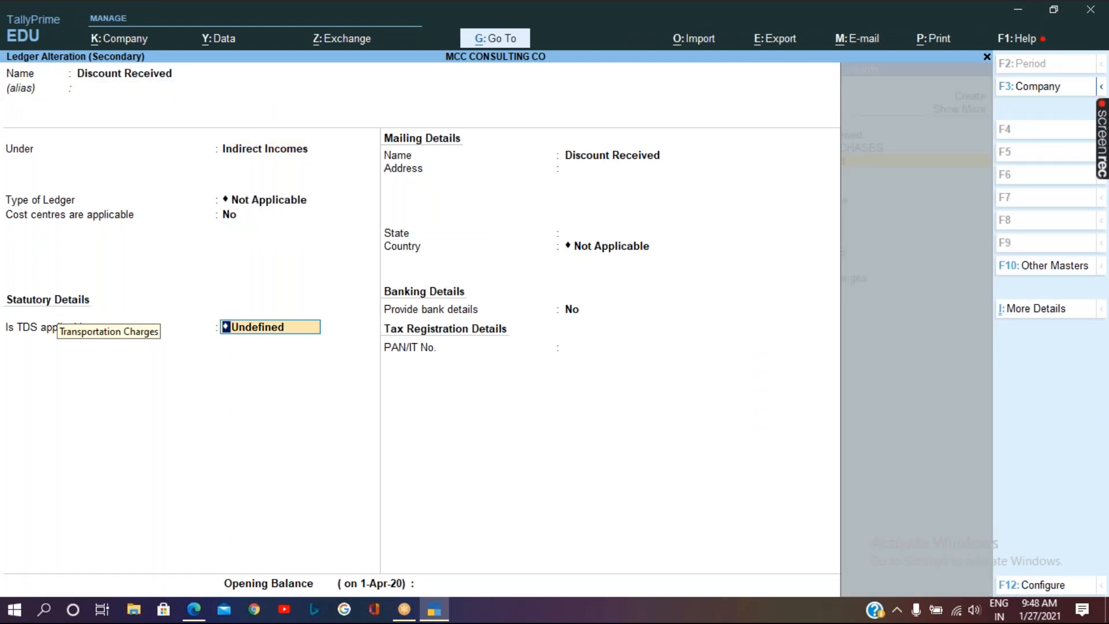
key("ctrl+a")
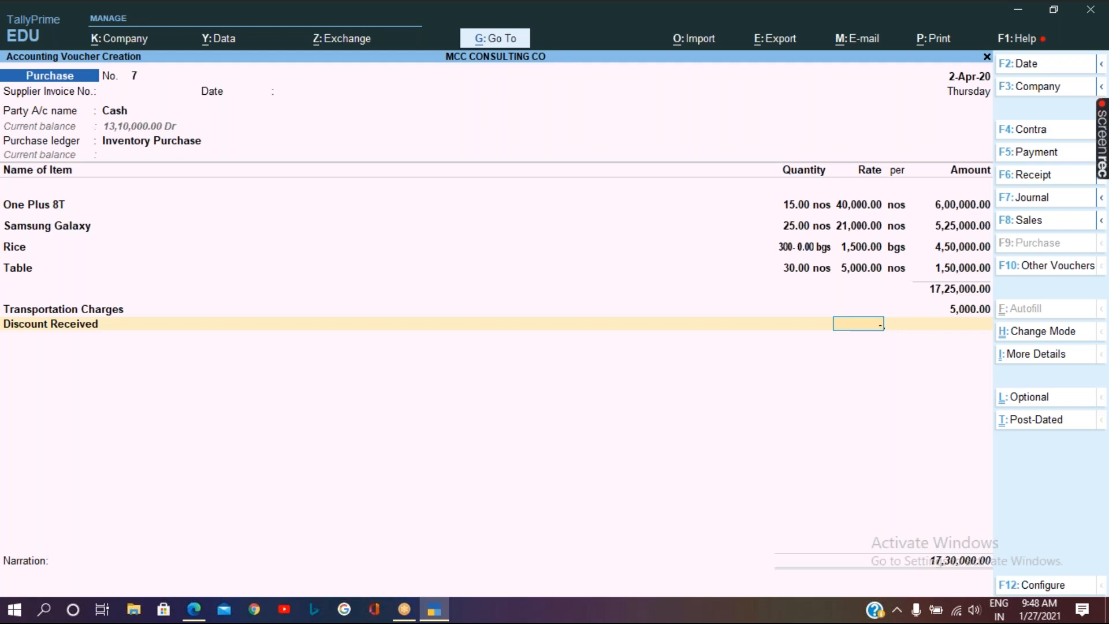
Enter a rate of -2% for Discount Received and try the same rate as a positive 2%.
type("2 %")
key("Return")
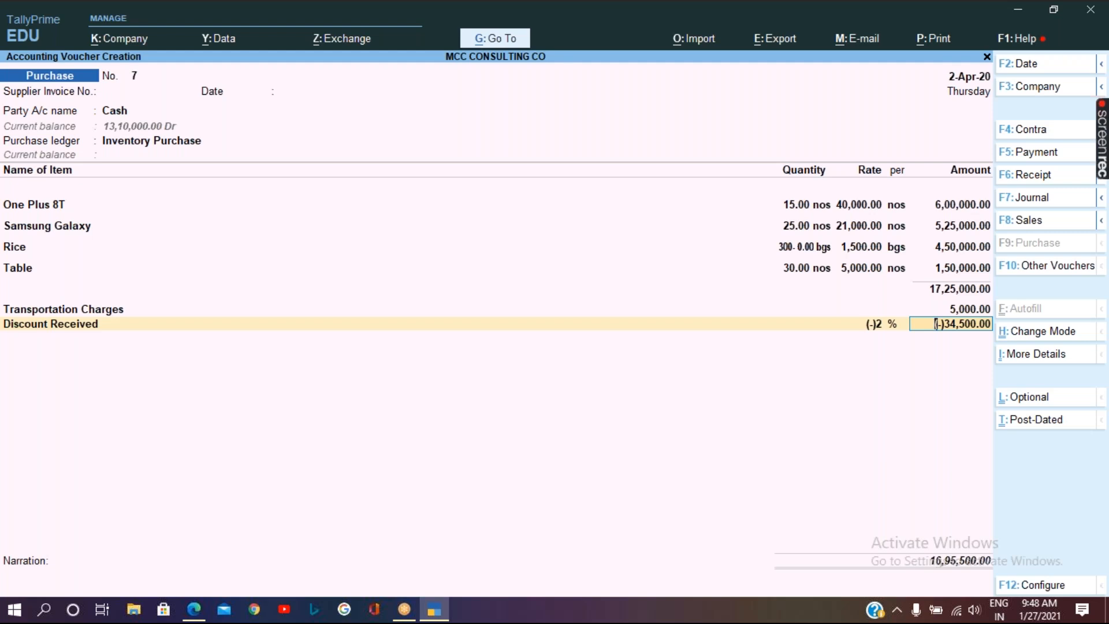
left_click(873, 323)
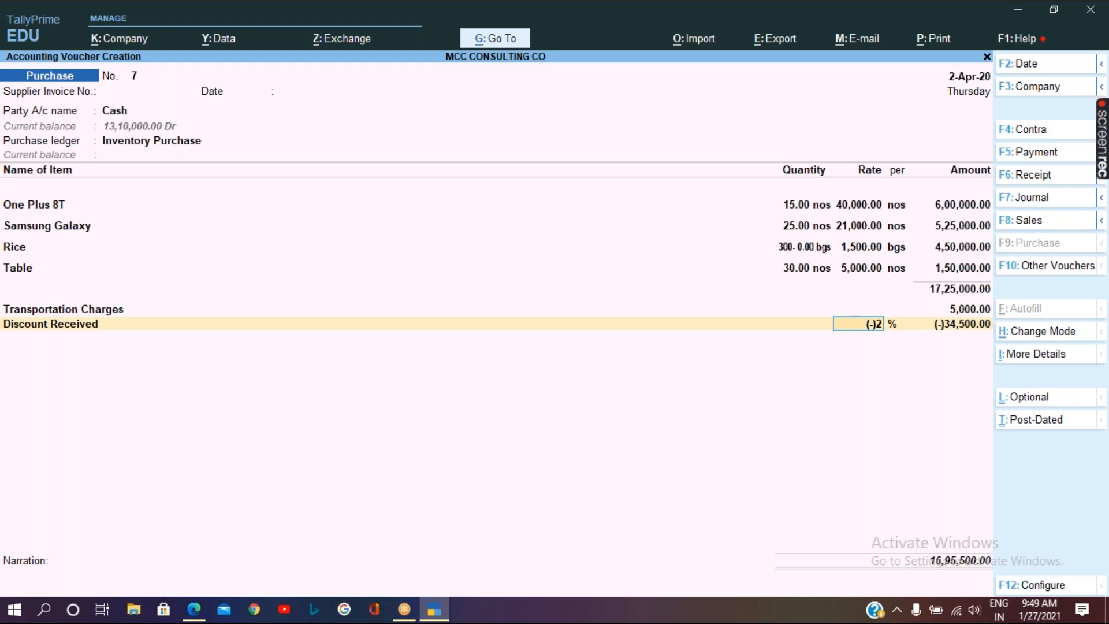
key("Delete")
key("Return")
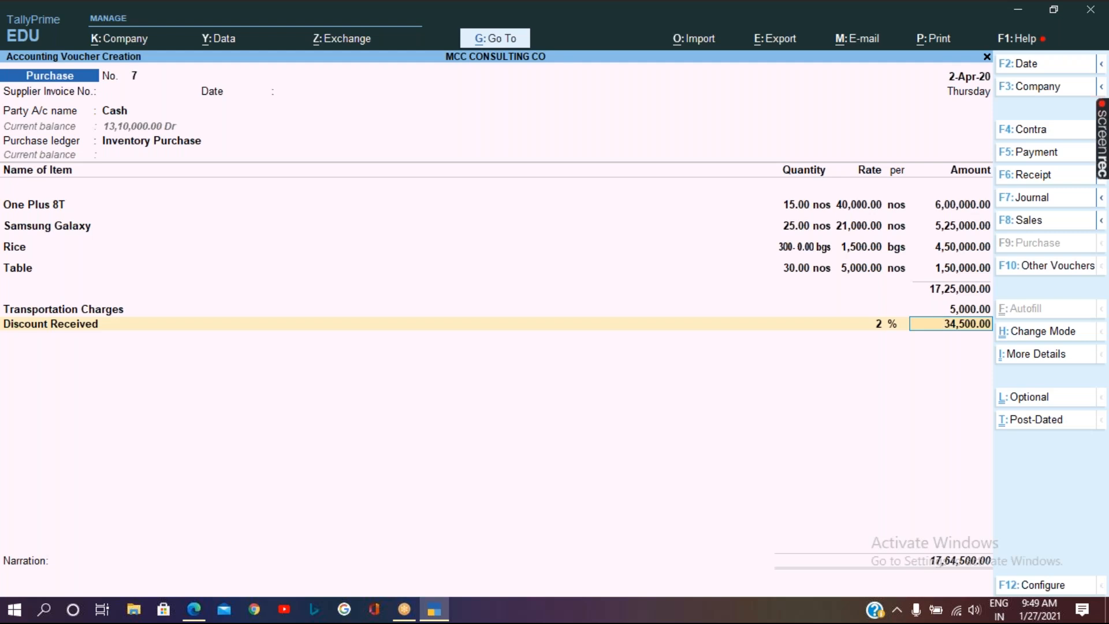
Set the Discount Received rate to -2% and complete the line with the calculated amount.
key("BackSpace")
type("-2")
key("Return")
key("Return")
key("Return")
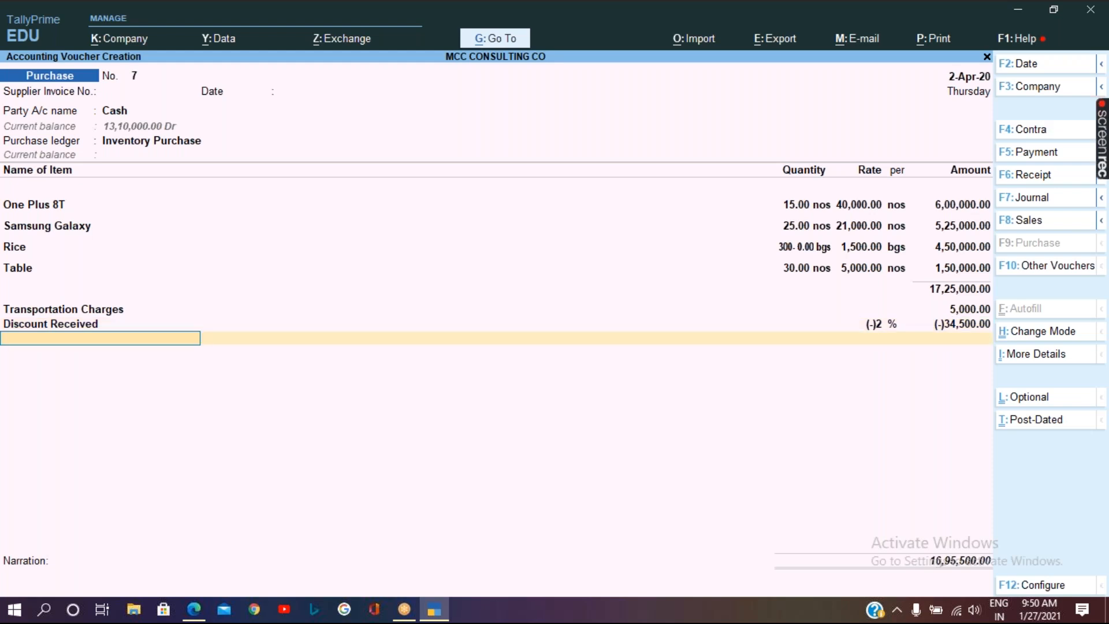
End the additional ledger list, leave the narration empty and save the purchase voucher.
key("Return")
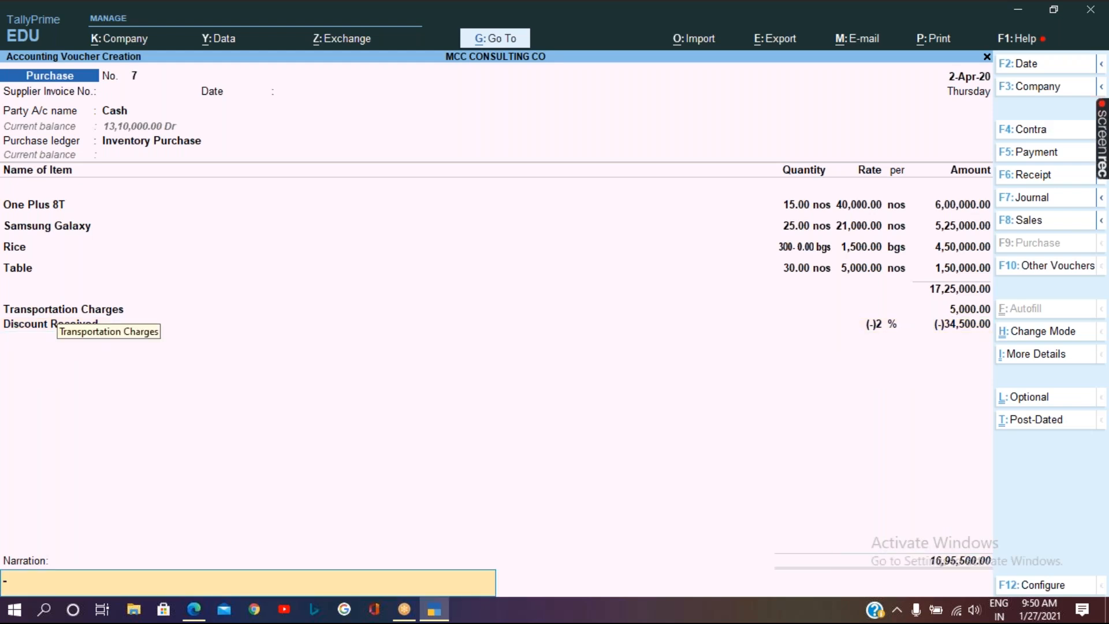
key("Return")
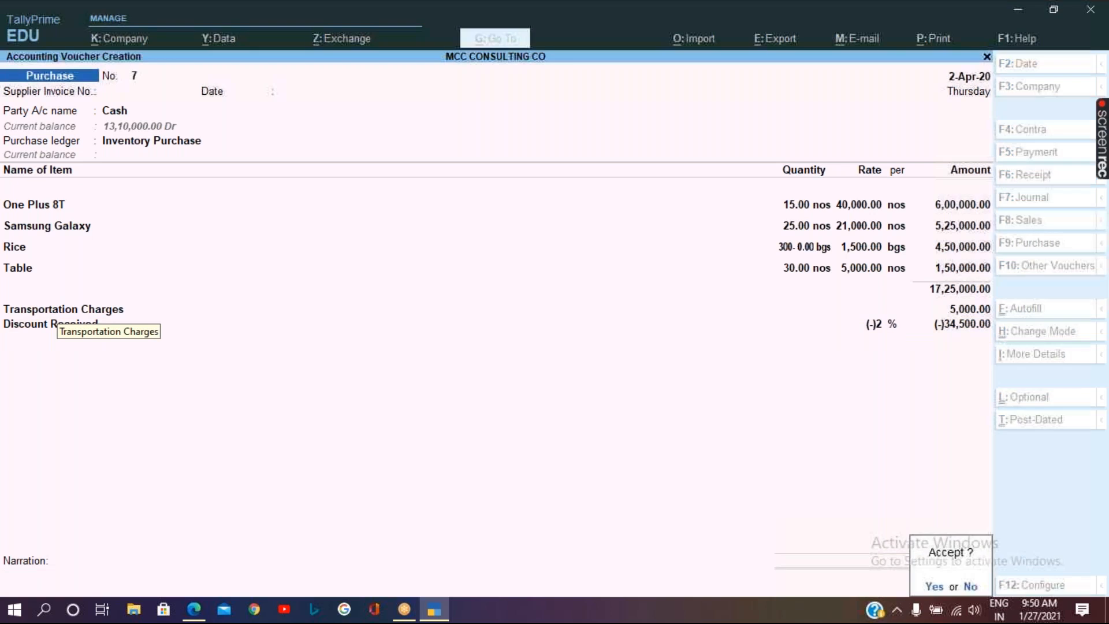
key("Return")
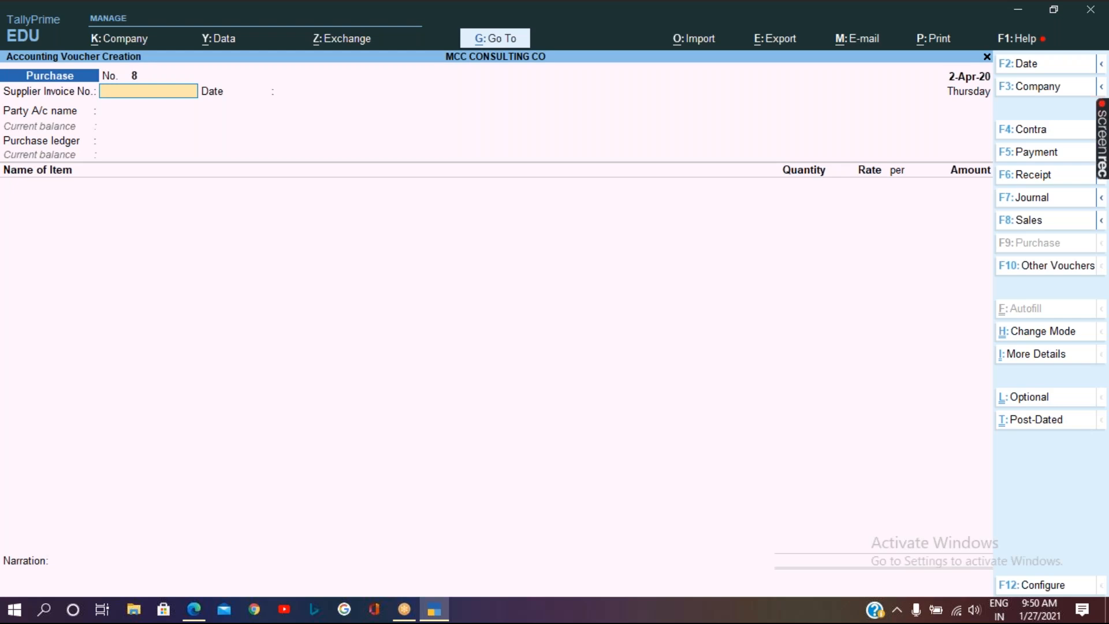
Leave voucher creation and open the Stock Summary report from the Gateway of Tally.
key("Escape")
key("y")
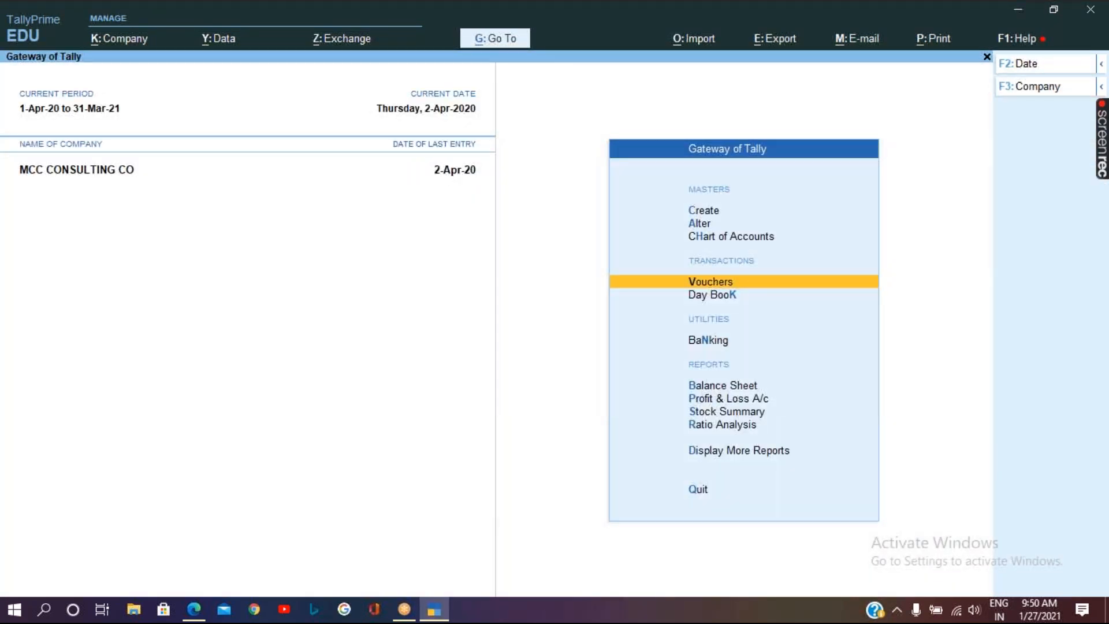
key("Down")
key("Down")
key("Down")
key("Down")
key("Down")
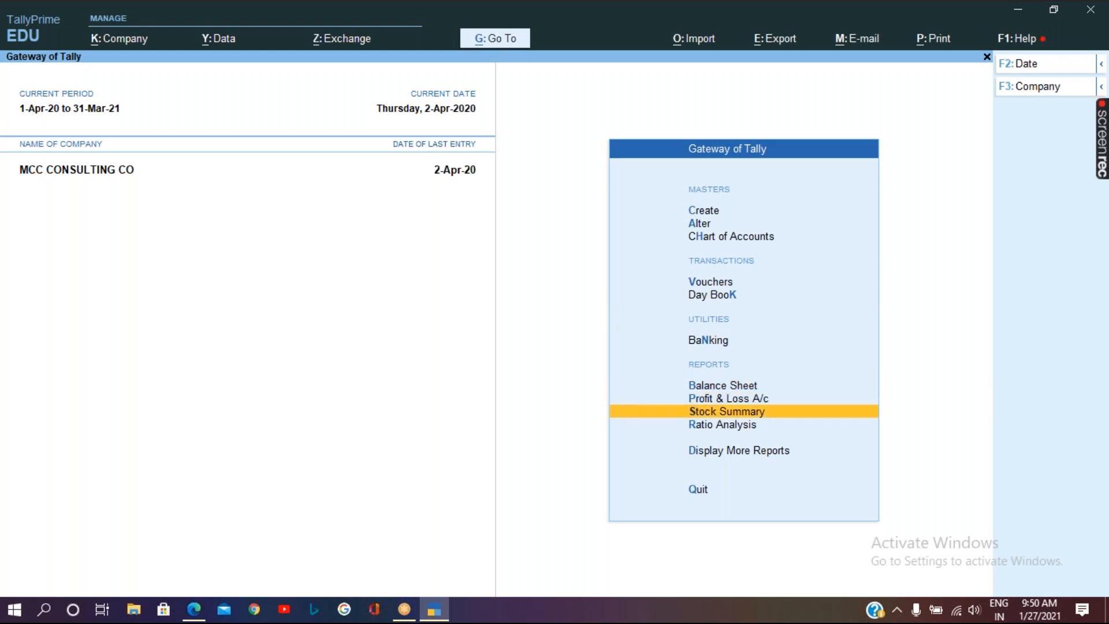
key("Return")
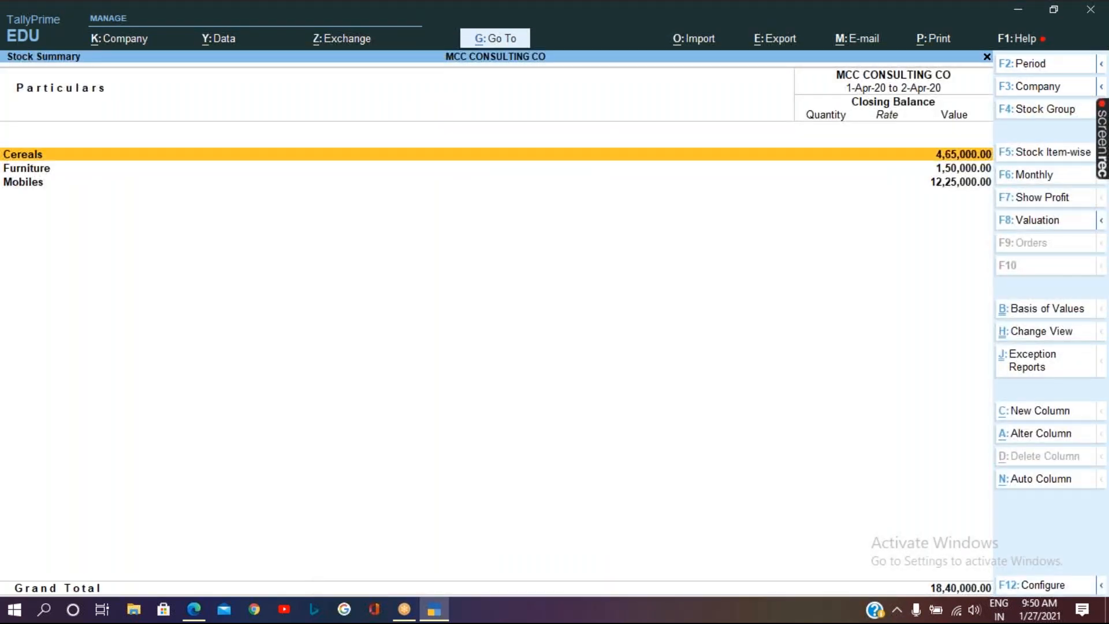
Show the Stock Summary in detail to examine each stock item's closing quantity, rate and value, and close the report.
key("alt")
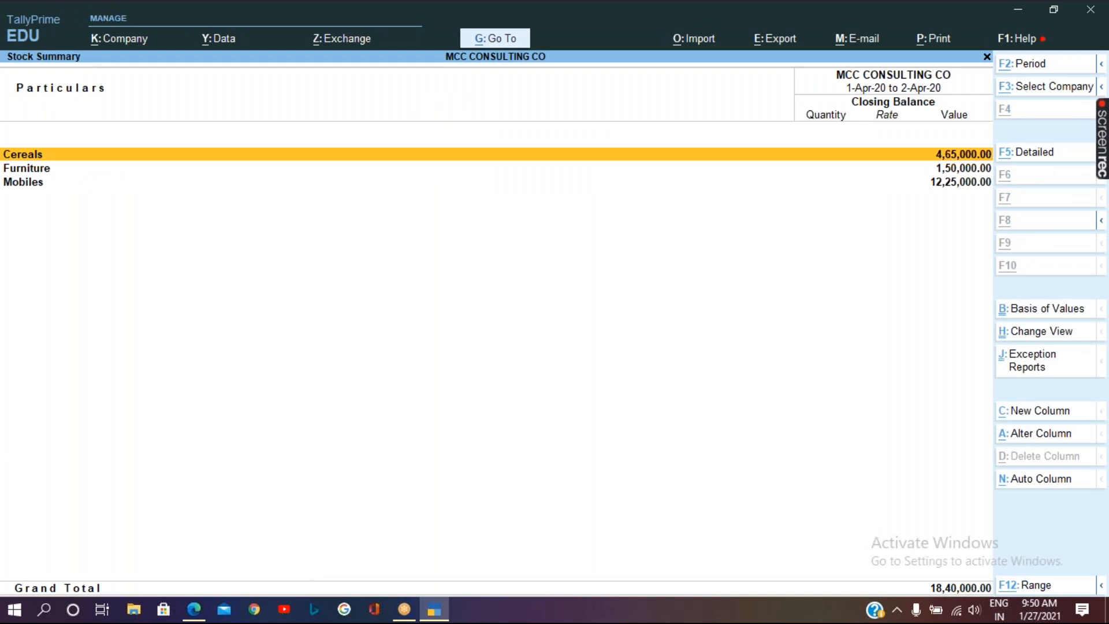
key("alt+F5")
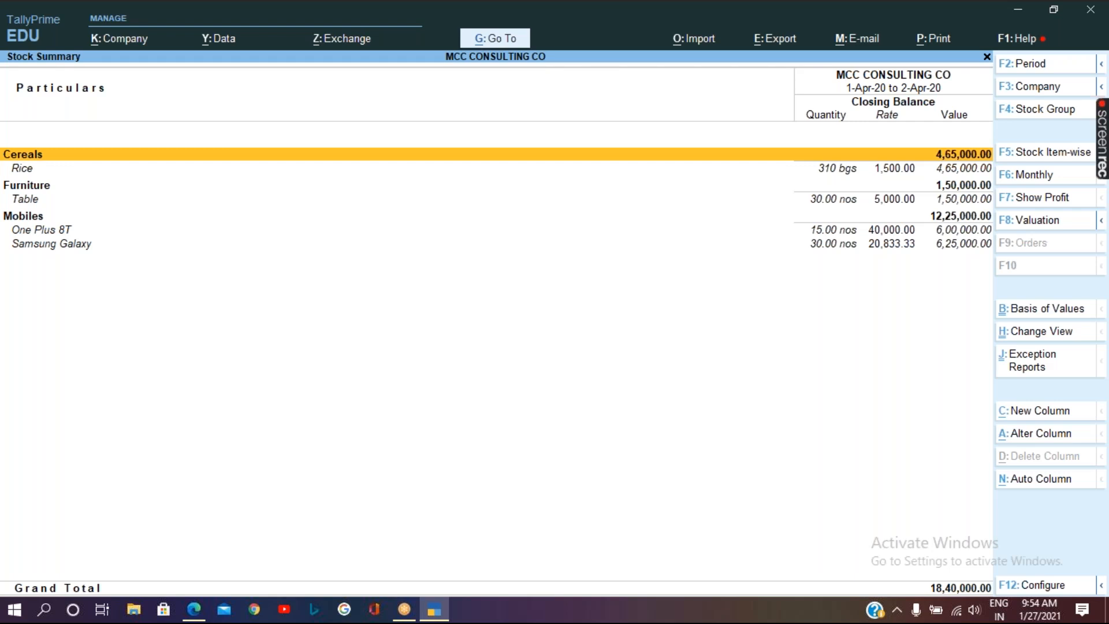
key("Down")
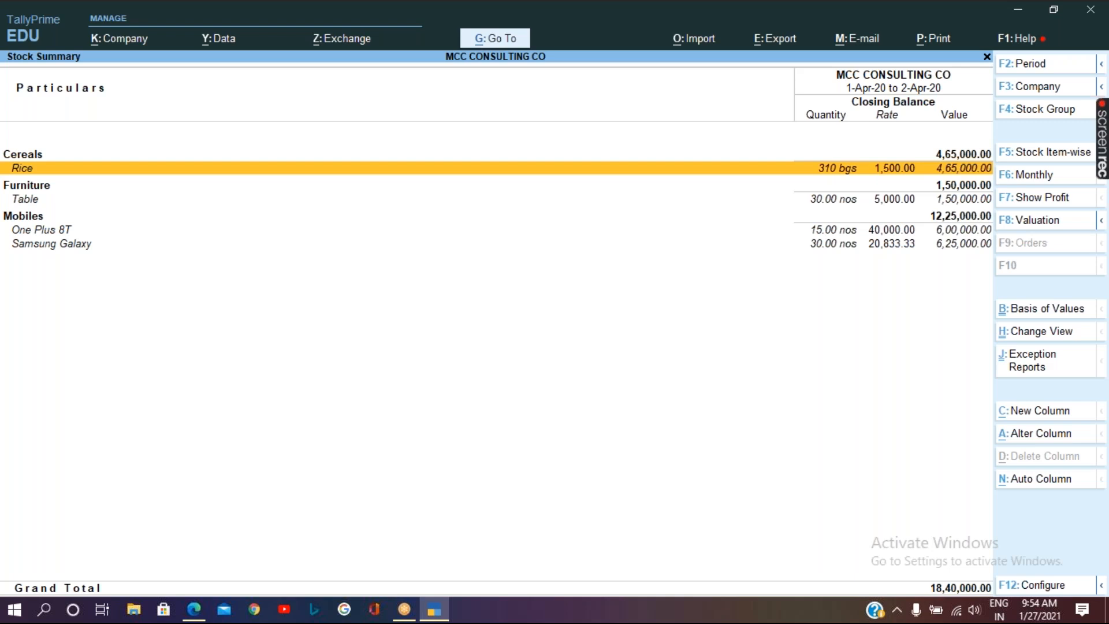
key("Up")
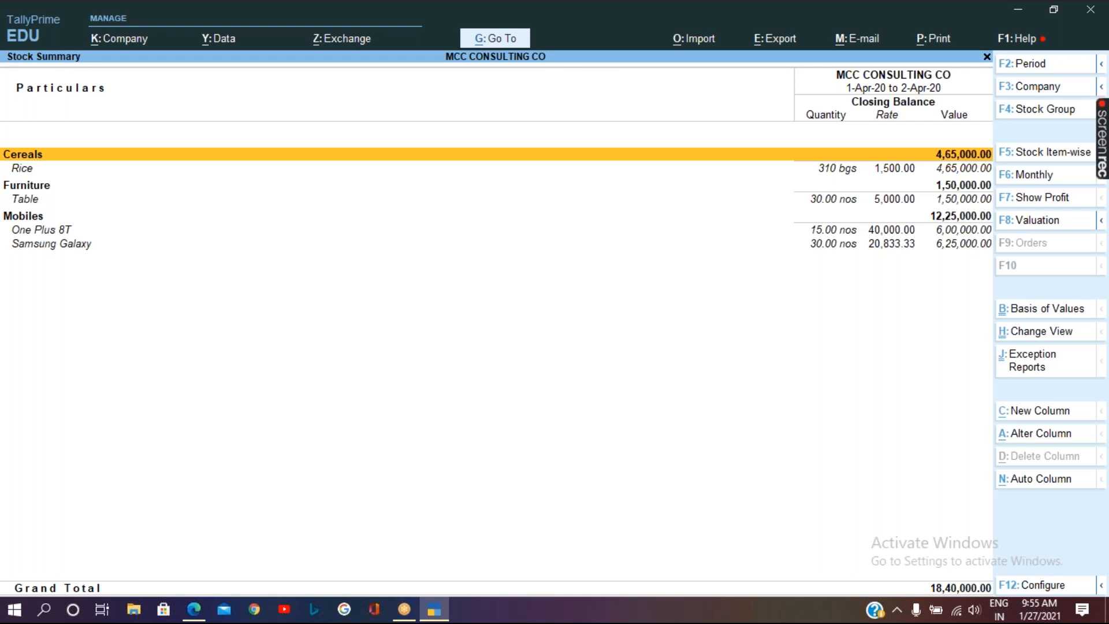
key("Escape")
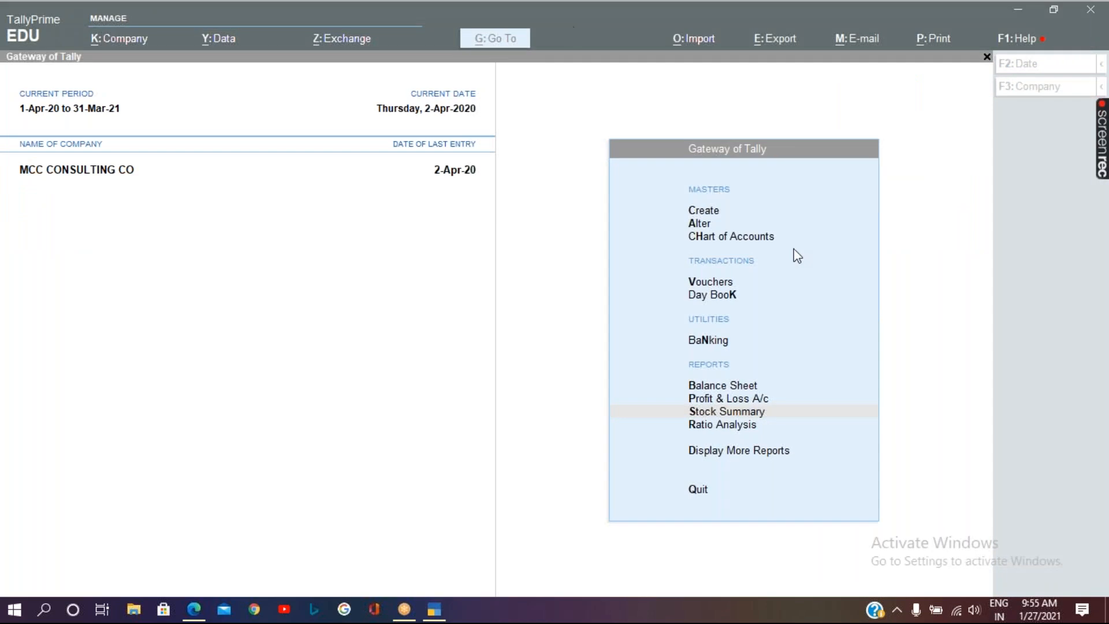
Alter the Cereals stock group so that the quantities of its items are added, and save it.
left_click(701, 223)
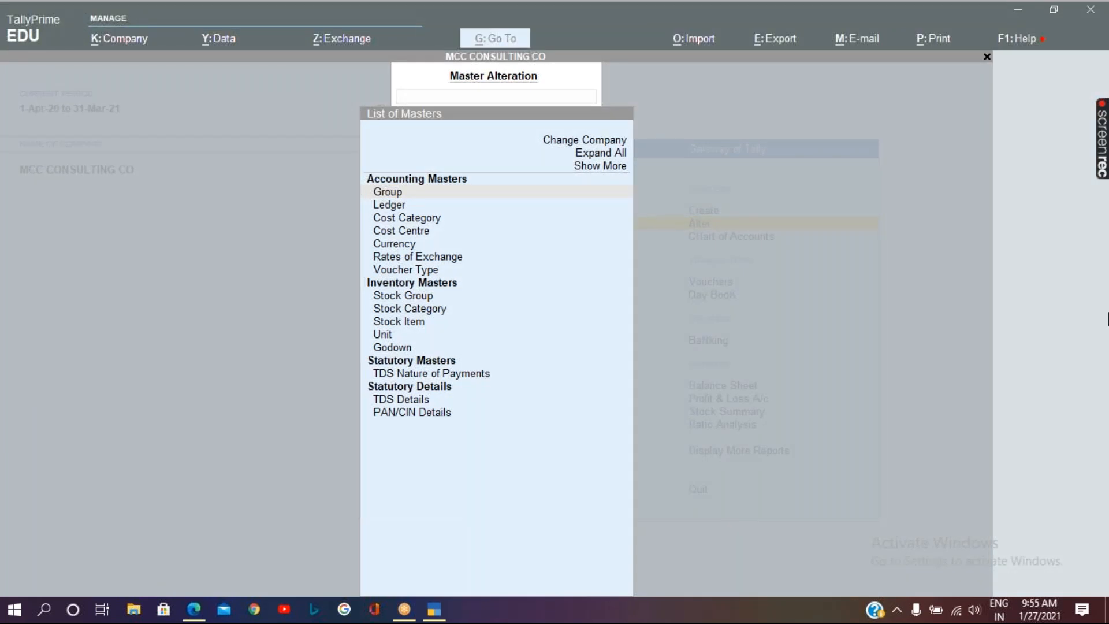
left_click(407, 298)
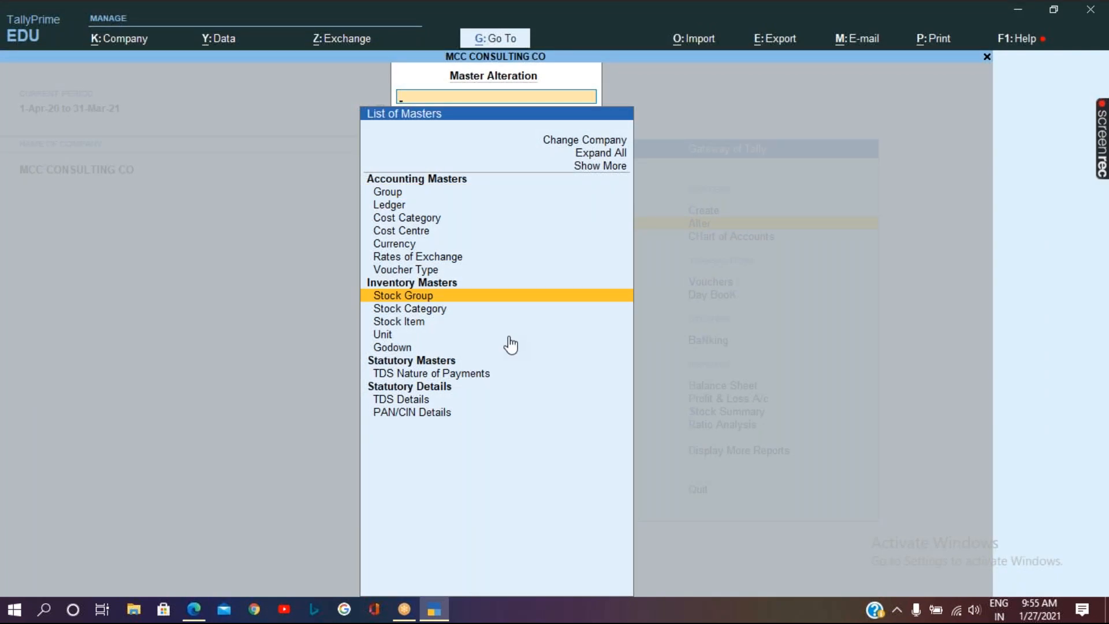
key("Return")
key("Return")
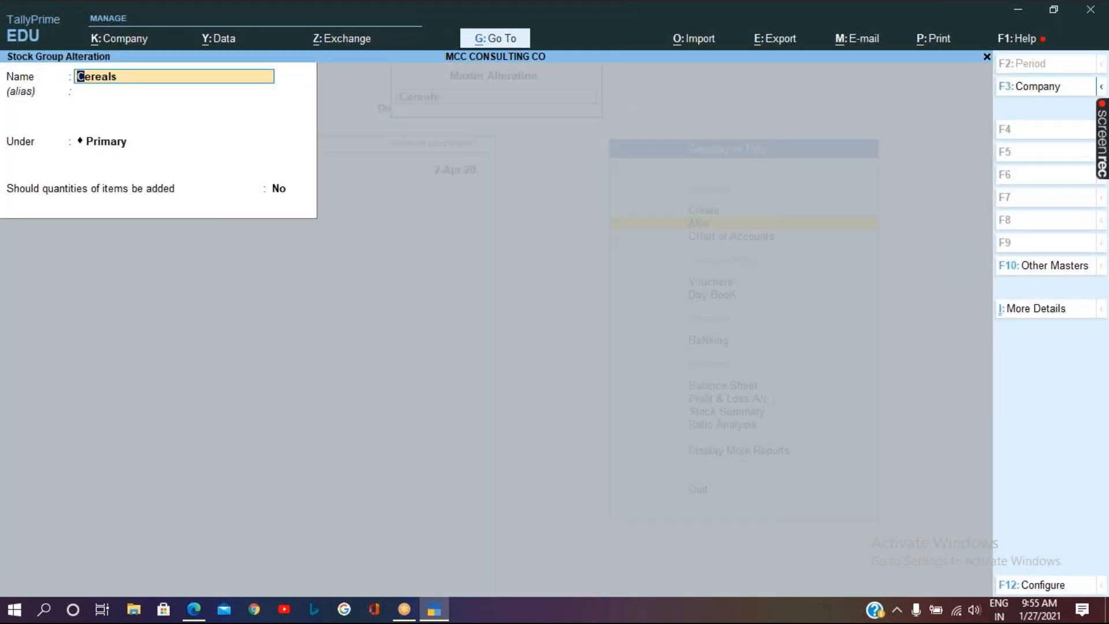
key("Return")
key("Return")
key("Return")
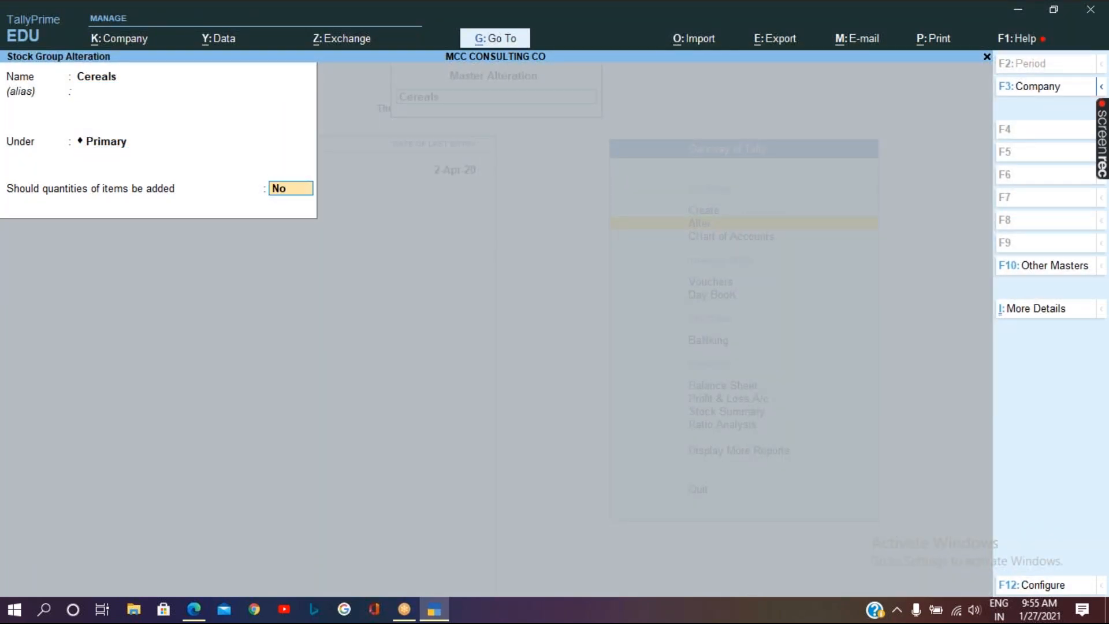
type("y")
key("Return")
key("Return")
Set the Furniture stock group to add the quantities of its items and accept the alteration.
key("Down")
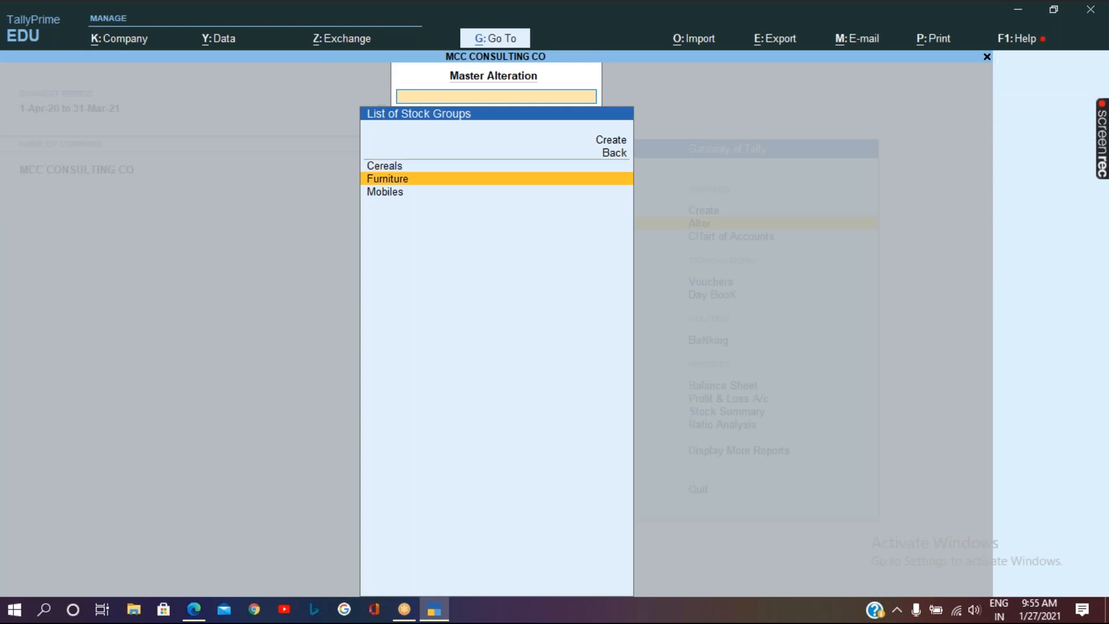
key("Return")
key("Return")
key("Return")
key("Return")
type("y")
key("Return")
key("Return")
Enable adding item quantities for the Mobiles stock group, save it and return to the Gateway of Tally.
key("Down")
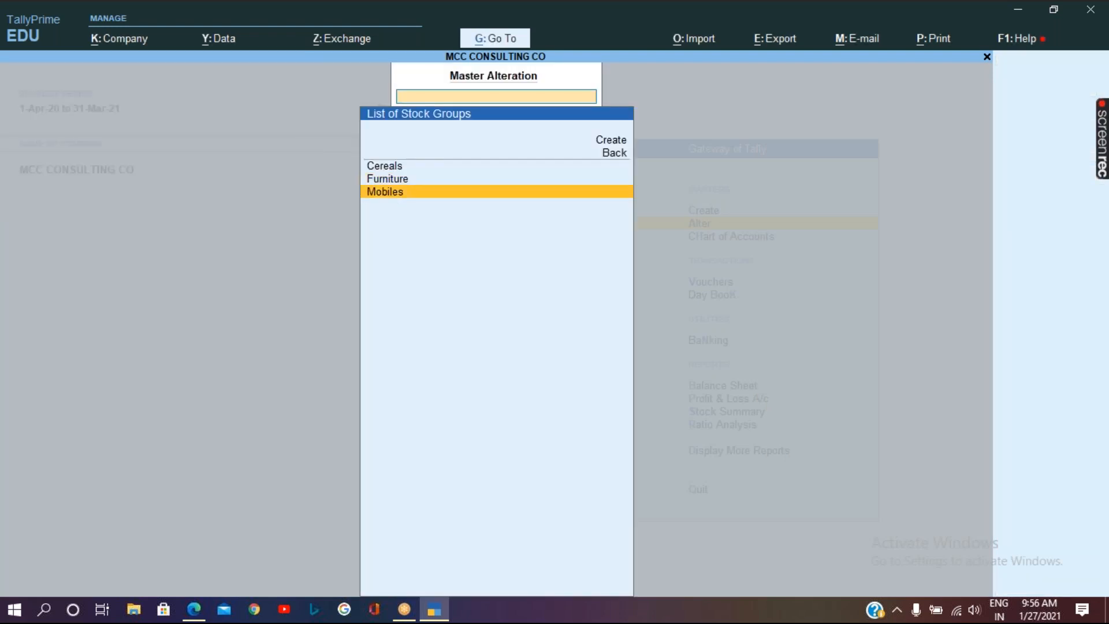
key("Return")
key("Return")
key("Return")
key("Return")
type("y")
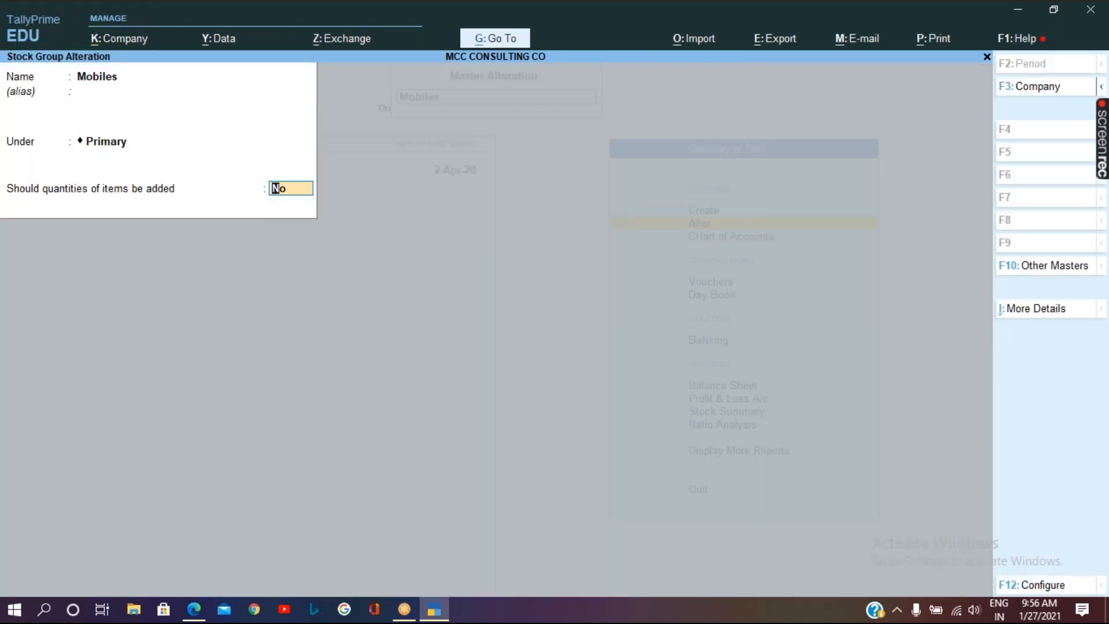
key("Return")
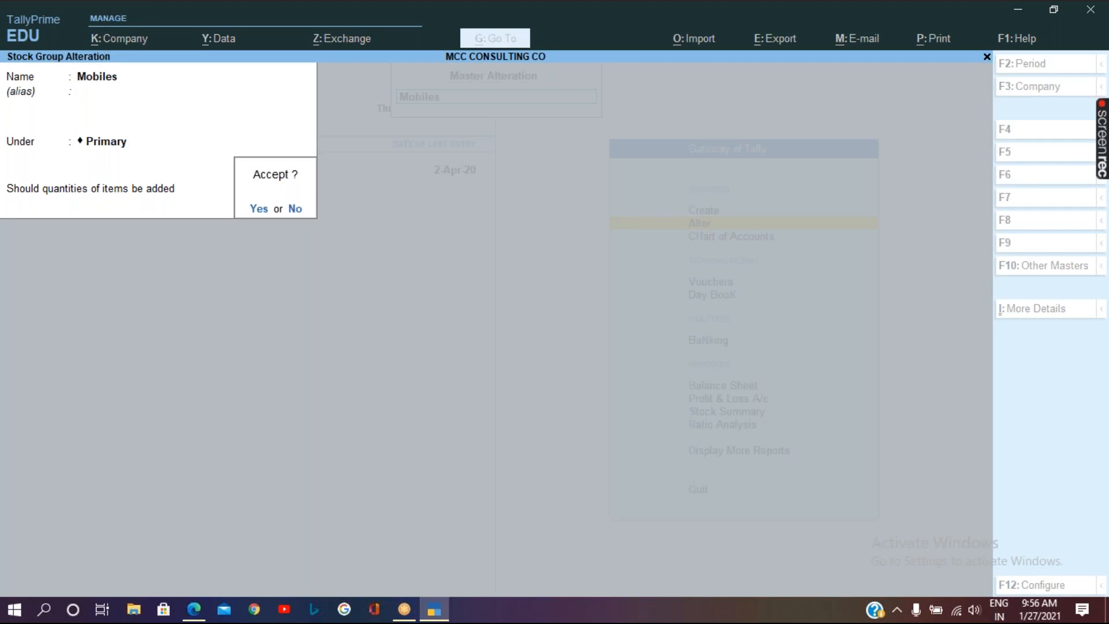
key("y")
key("Escape")
key("Escape")
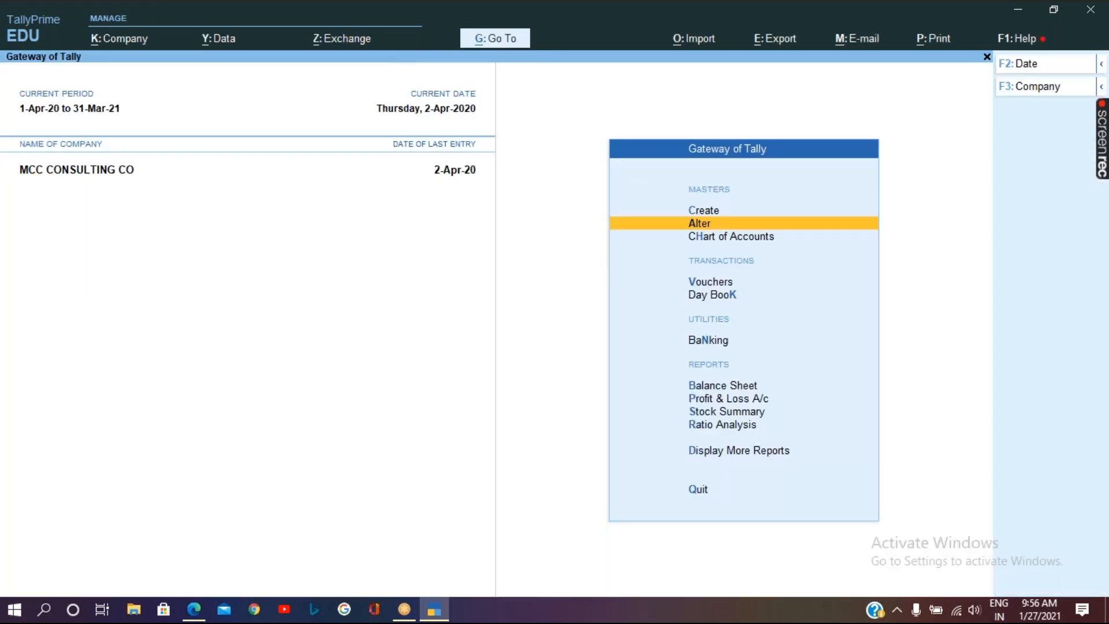
Open the Stock Summary in detail to examine the group-wise quantities, rates and values, and close the report.
key("s")
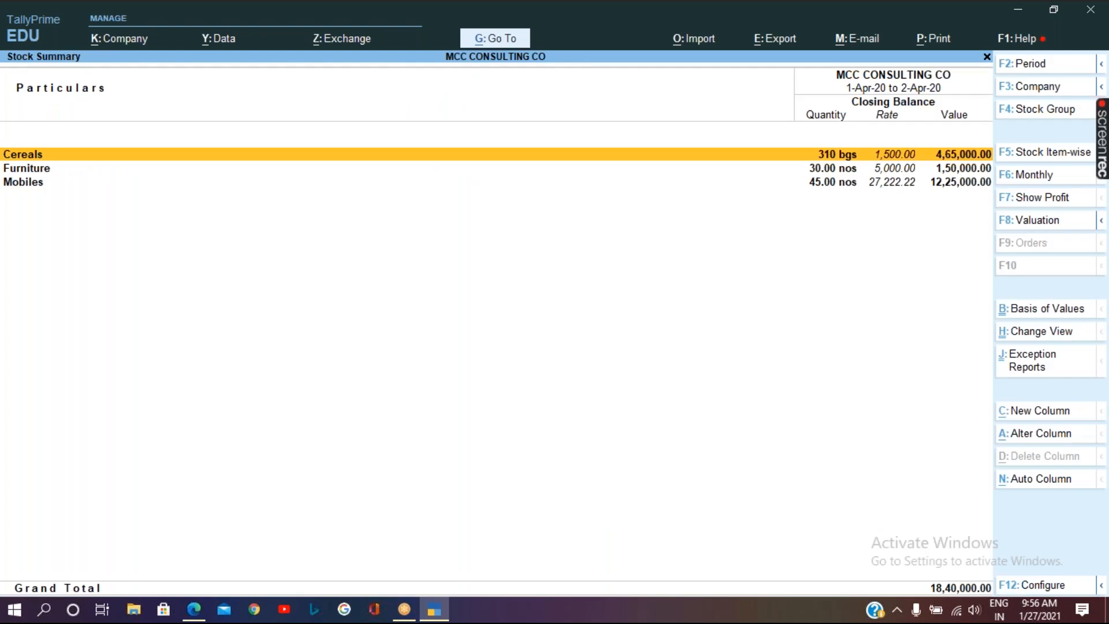
key("alt")
key("alt+F5")
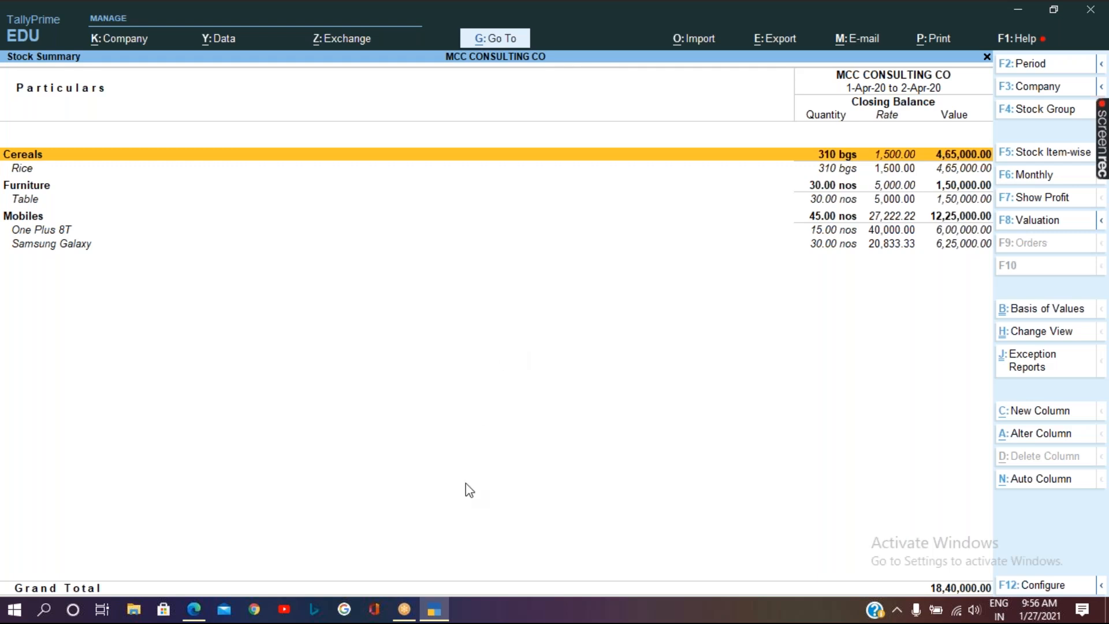
left_click(336, 37)
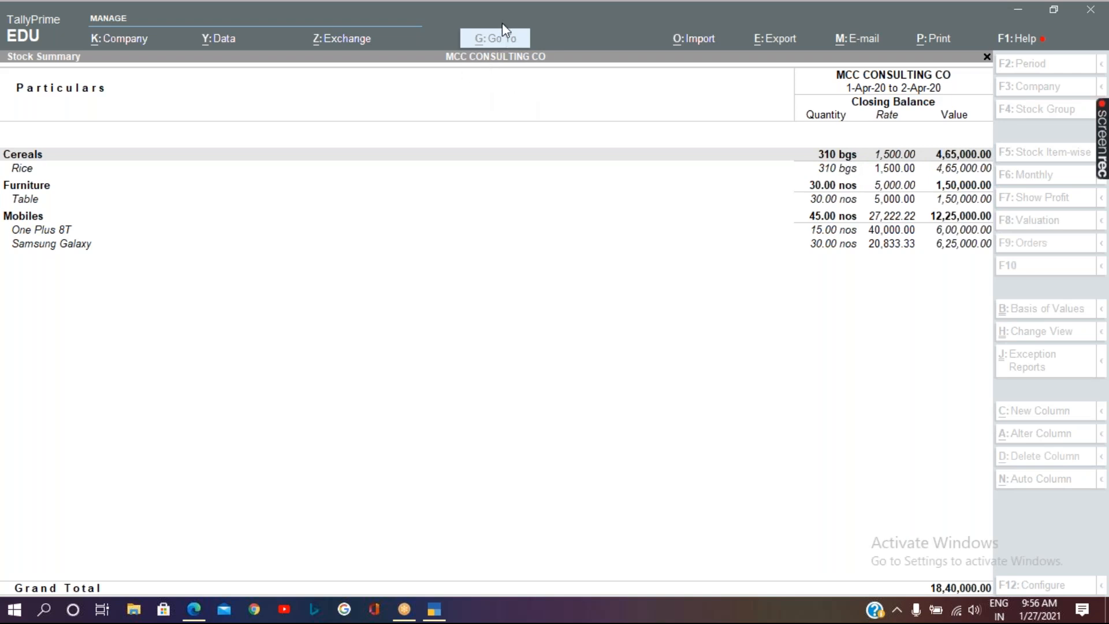
left_click(151, 350)
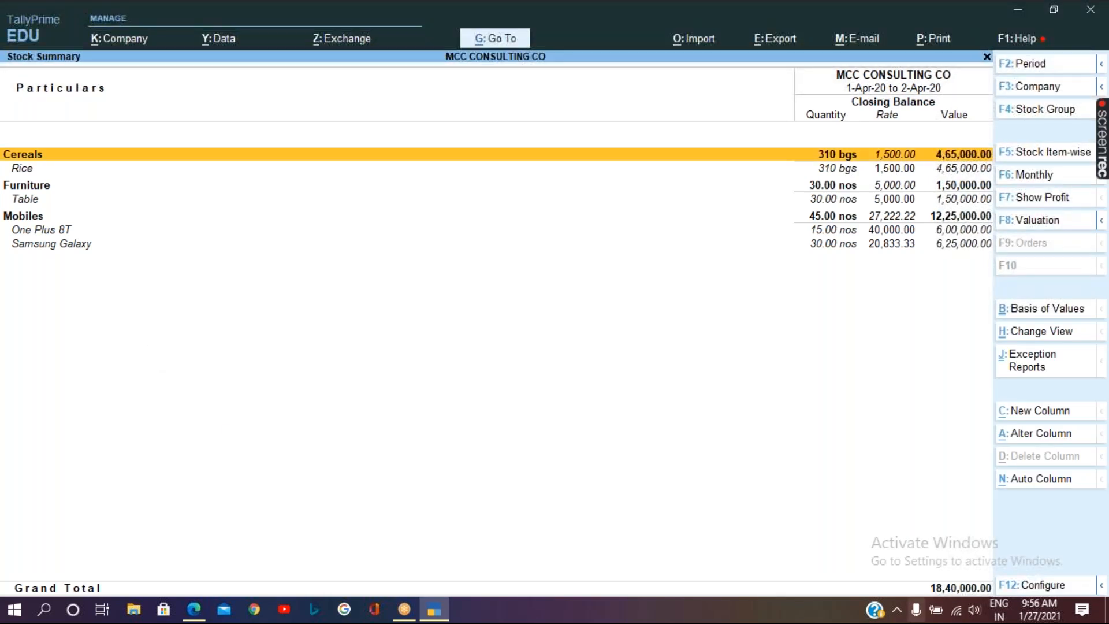
key("Escape")
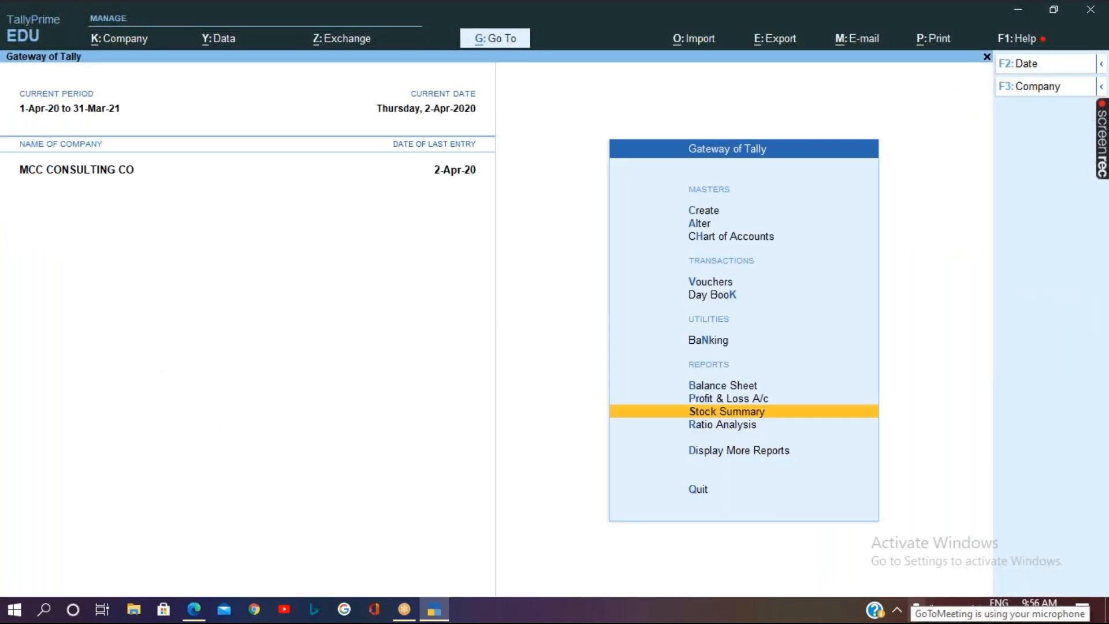
Open voucher creation from the Gateway of Tally to start a new purchase voucher.
key("Up")
key("Up")
key("Up")
key("Up")
key("Up")
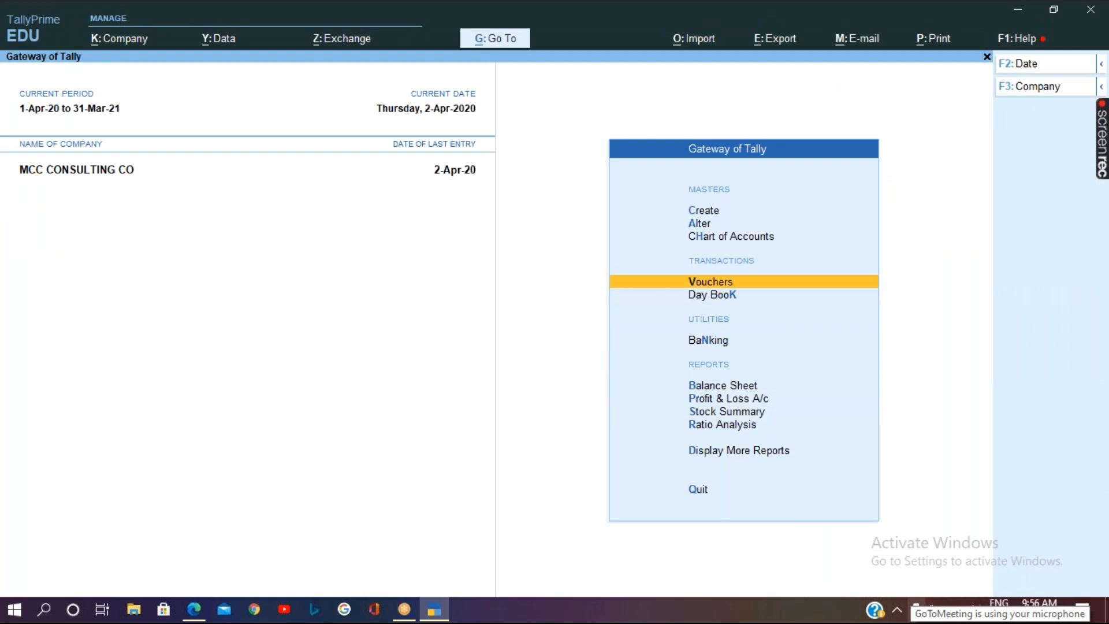
key("Return")
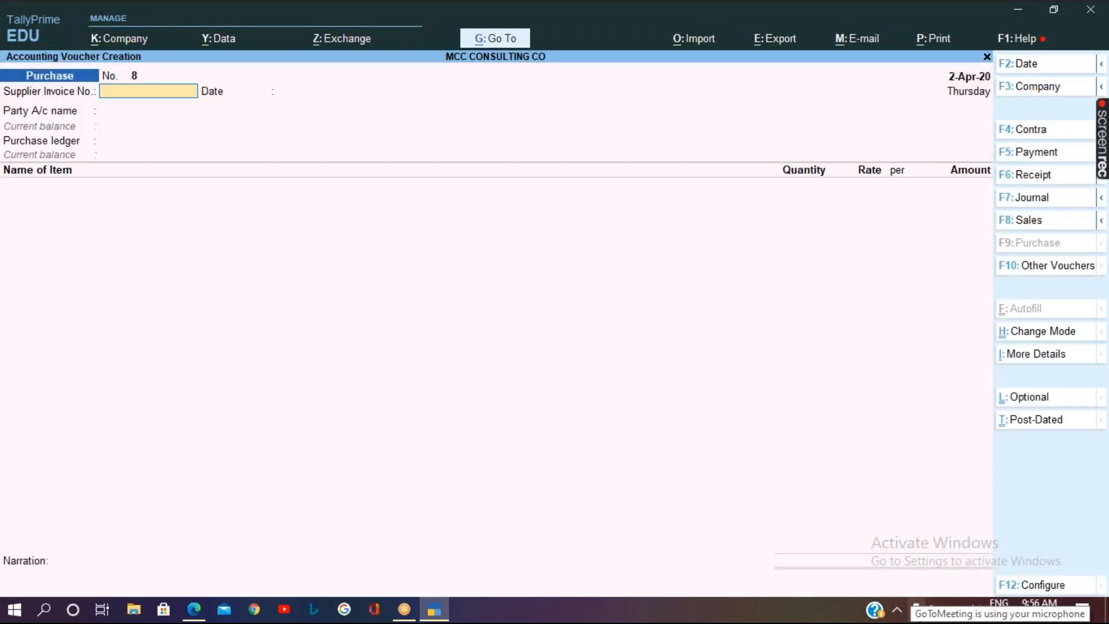
Skip the supplier invoice details, choose Cash as the party with blank receipt and party details, and select the Inventory Purchase ledger.
key("Return")
key("Return")
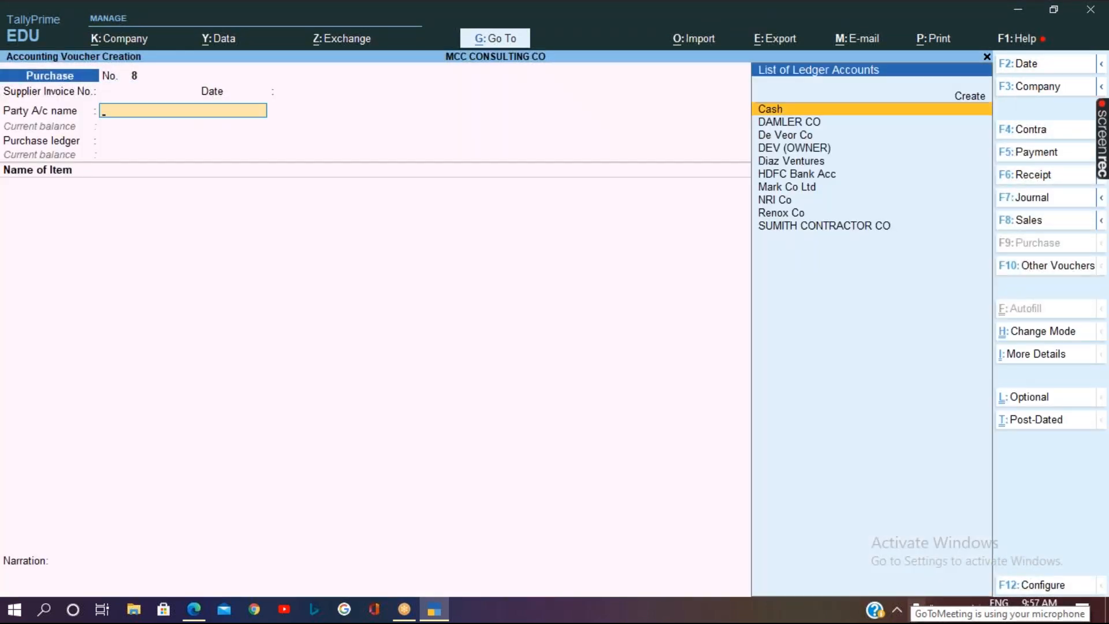
key("Return")
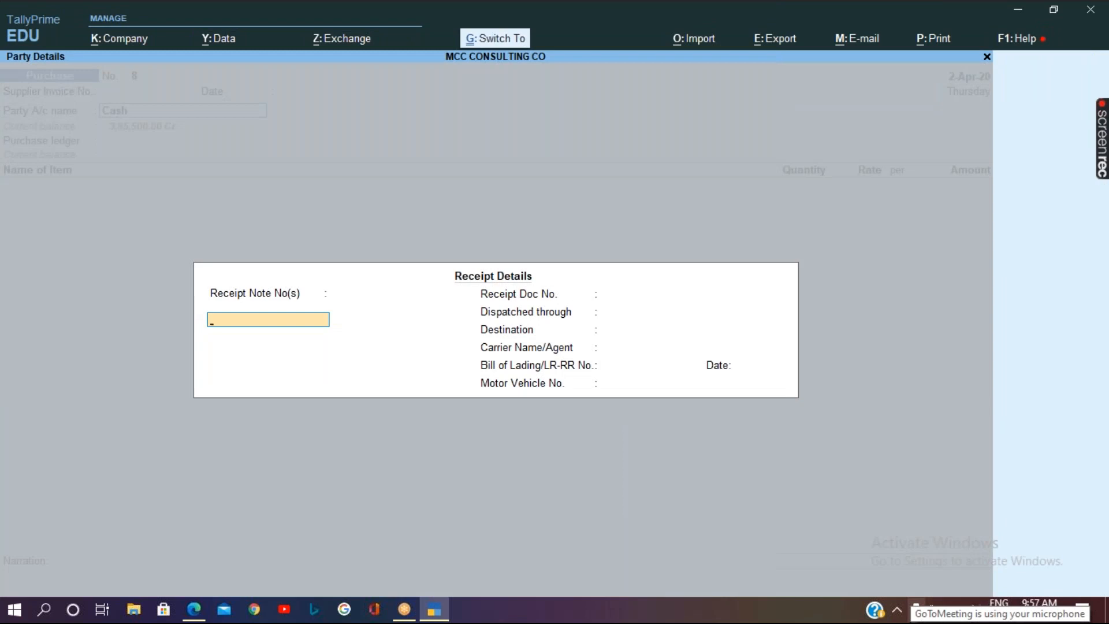
key("ctrl+a")
key("ctrl+a")
key("Down")
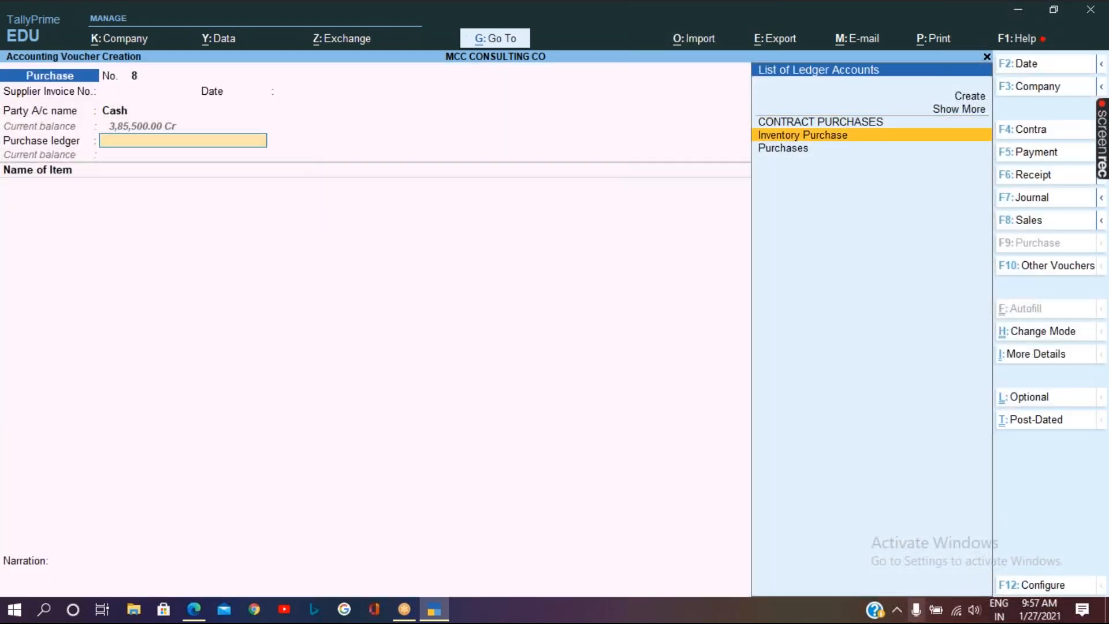
key("Return")
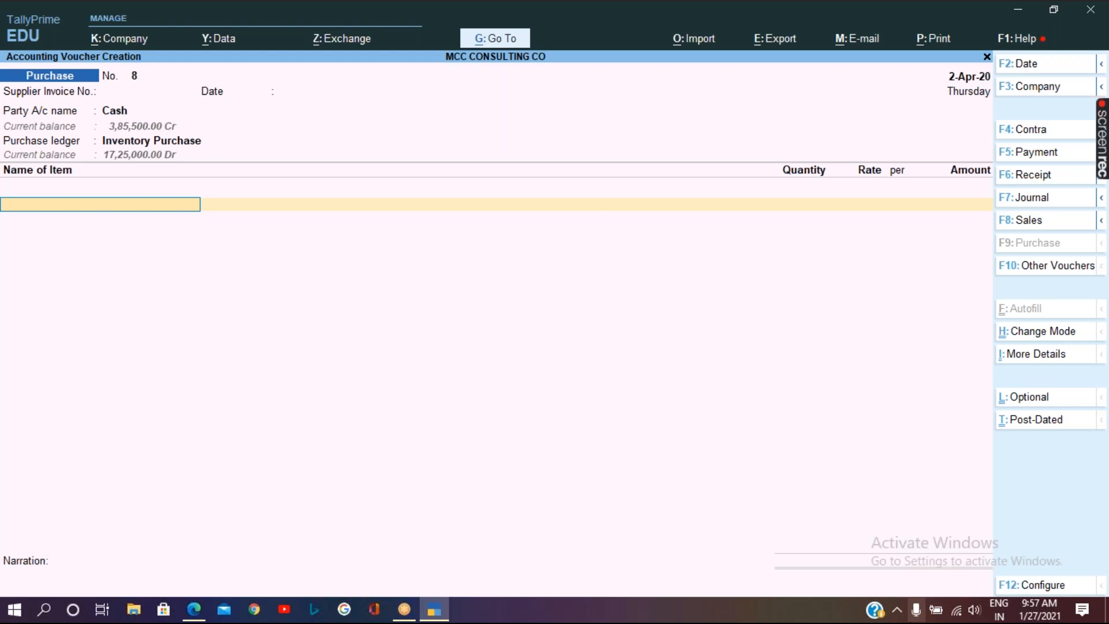
Start a new stock item named Fruit Jam from the voucher, under the Cereals group in the Non Electronic Goods category.
key("alt+c")
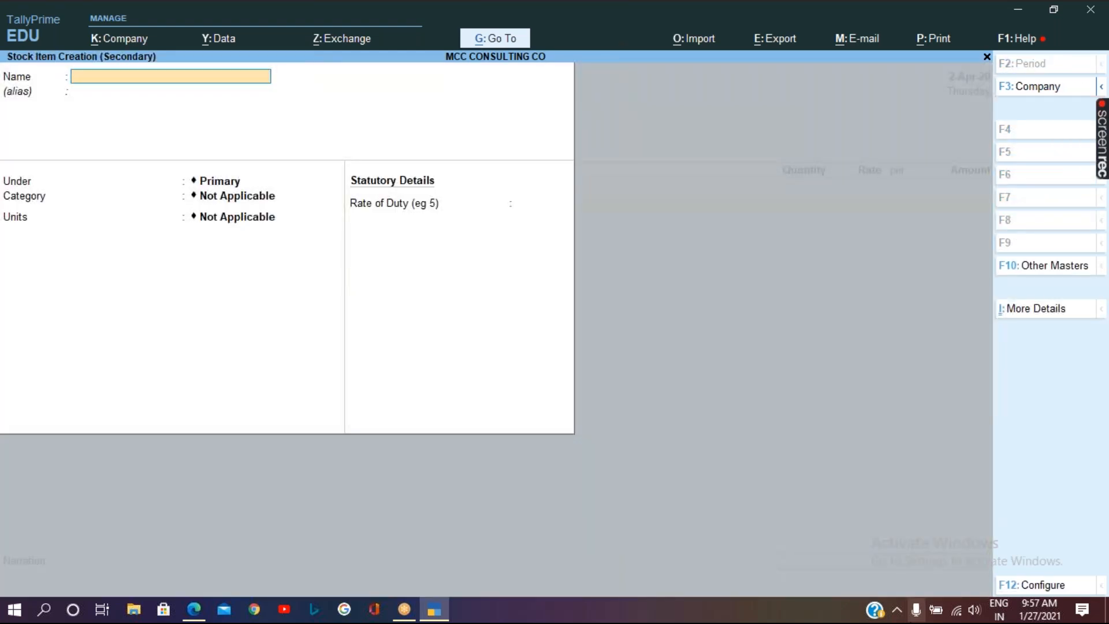
type("D")
key("BackSpace")
type("Fruit Jam")
key("Return")
key("Return")
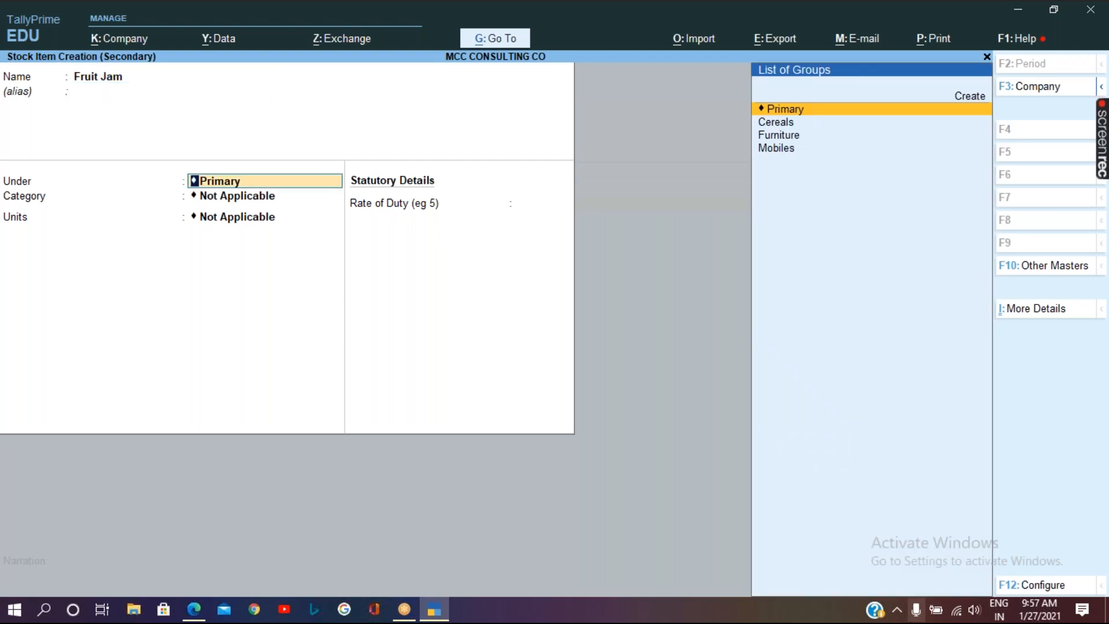
key("Down")
key("Return")
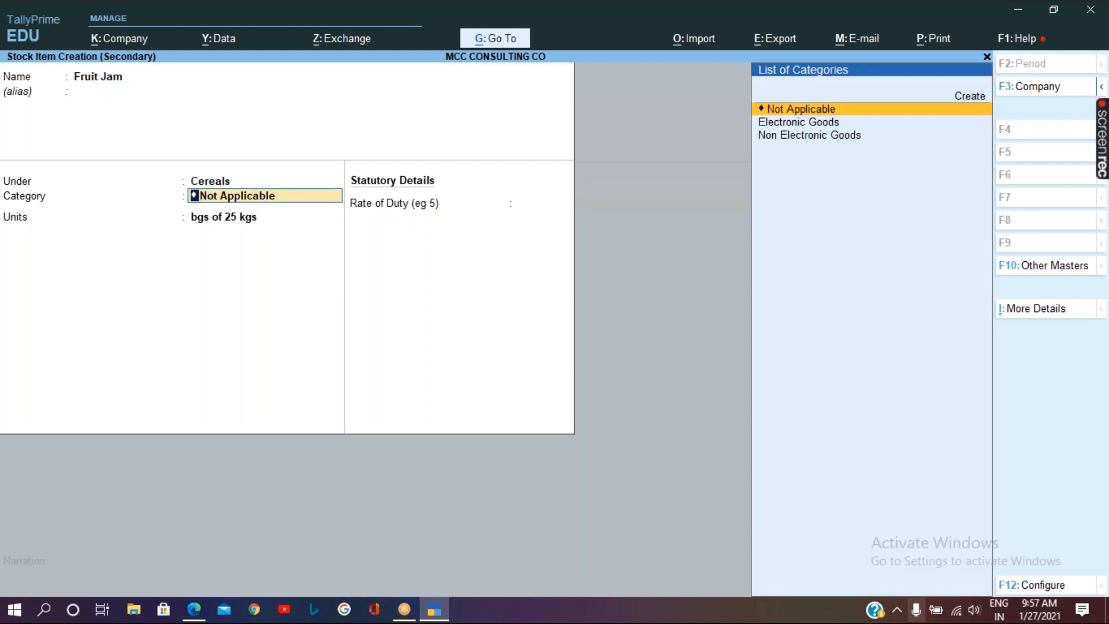
key("Down")
key("Down")
key("Return")
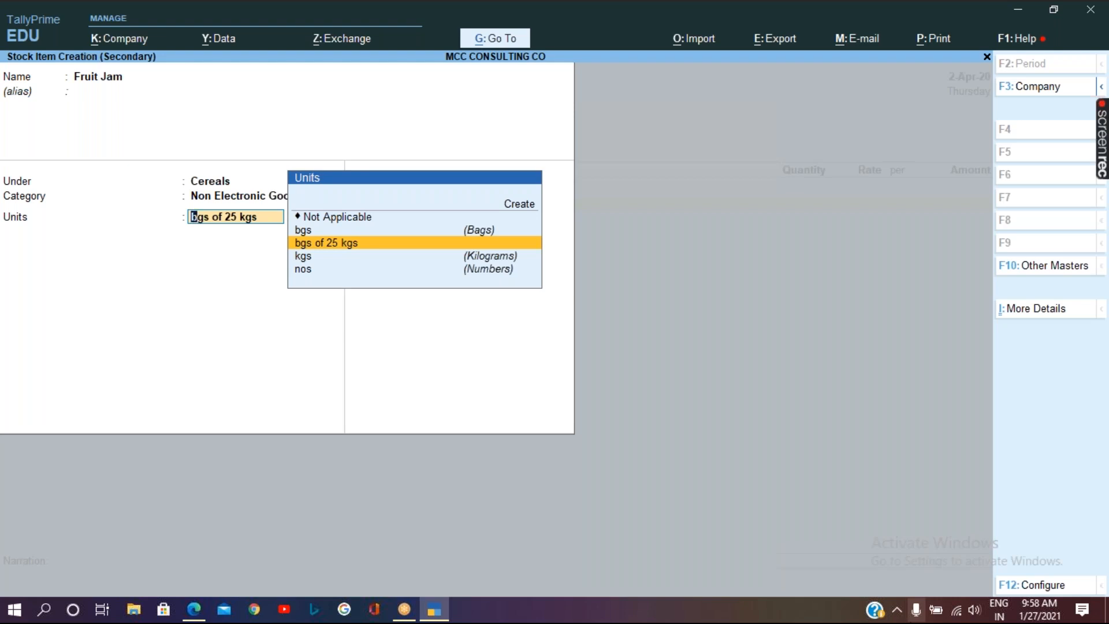
Create a simple unit with symbol btl, formal name Bottle and 2 decimal places, and use it for Fruit Jam.
key("alt+c")
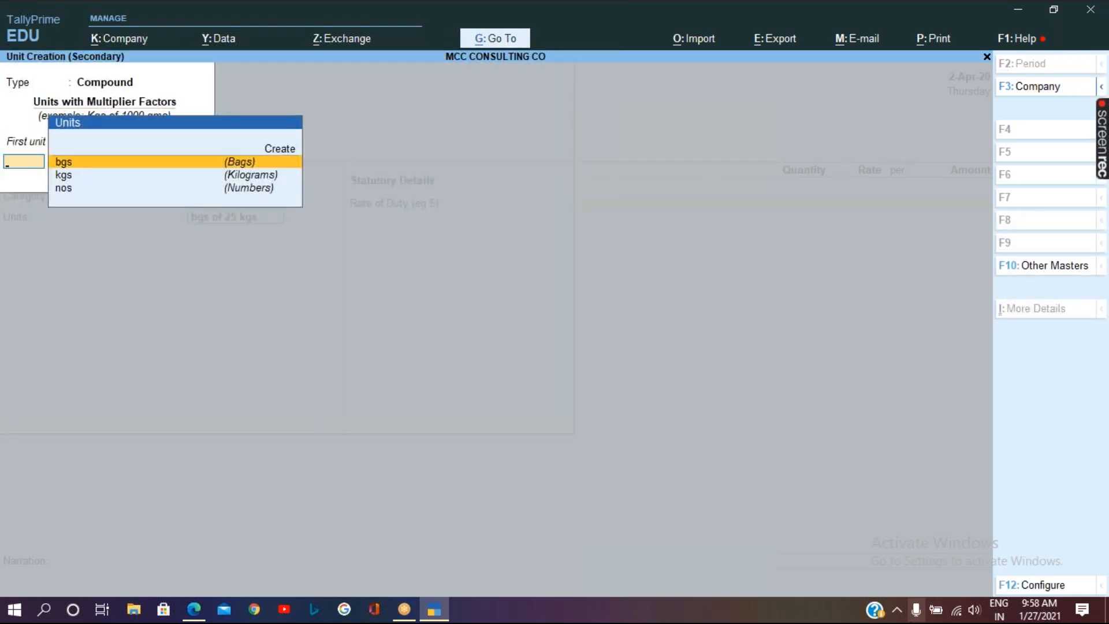
key("BackSpace")
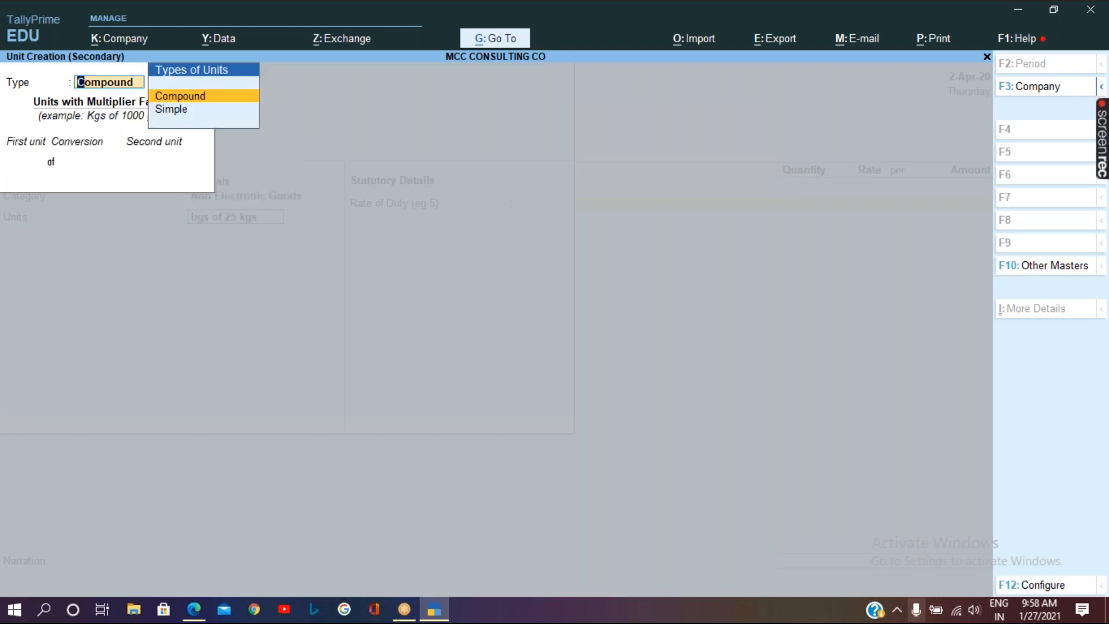
key("Down")
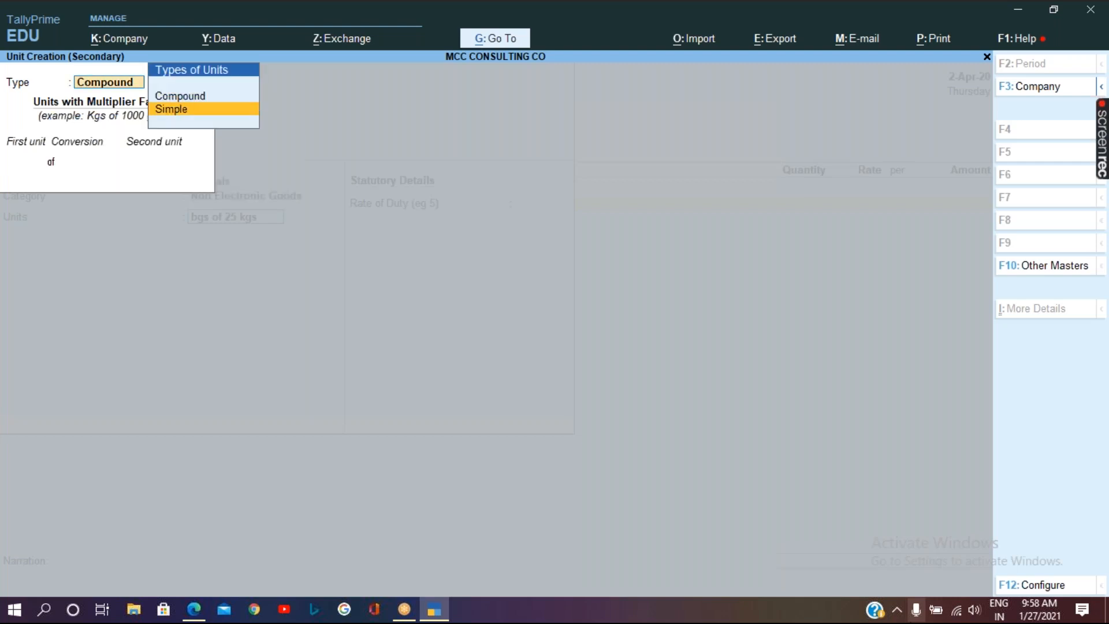
key("Return")
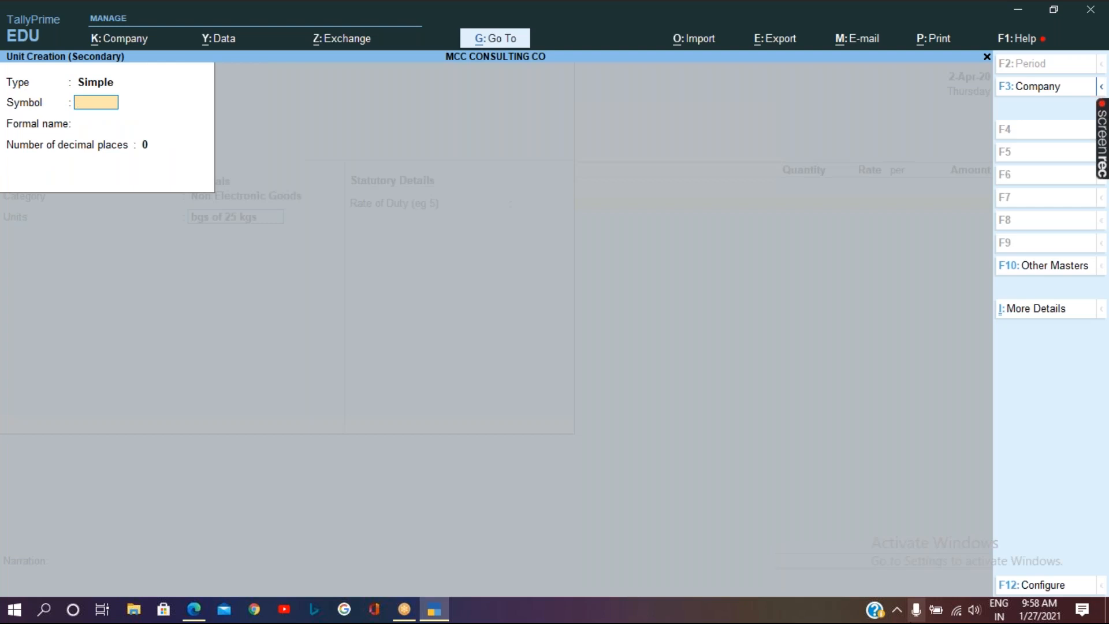
type("btl")
key("Return")
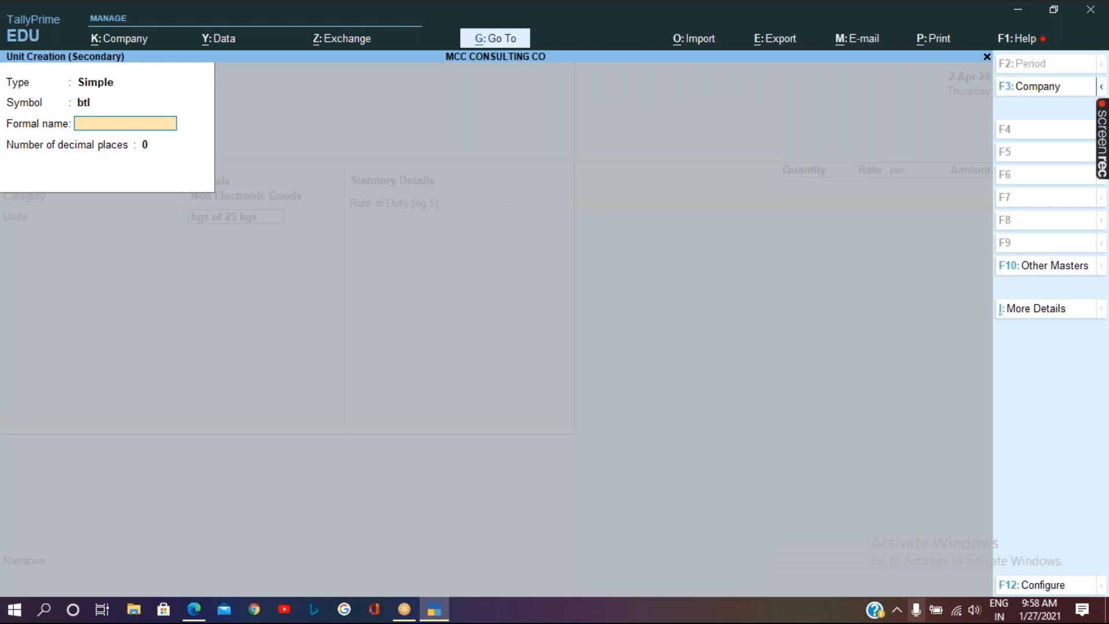
type("Bottle")
key("Return")
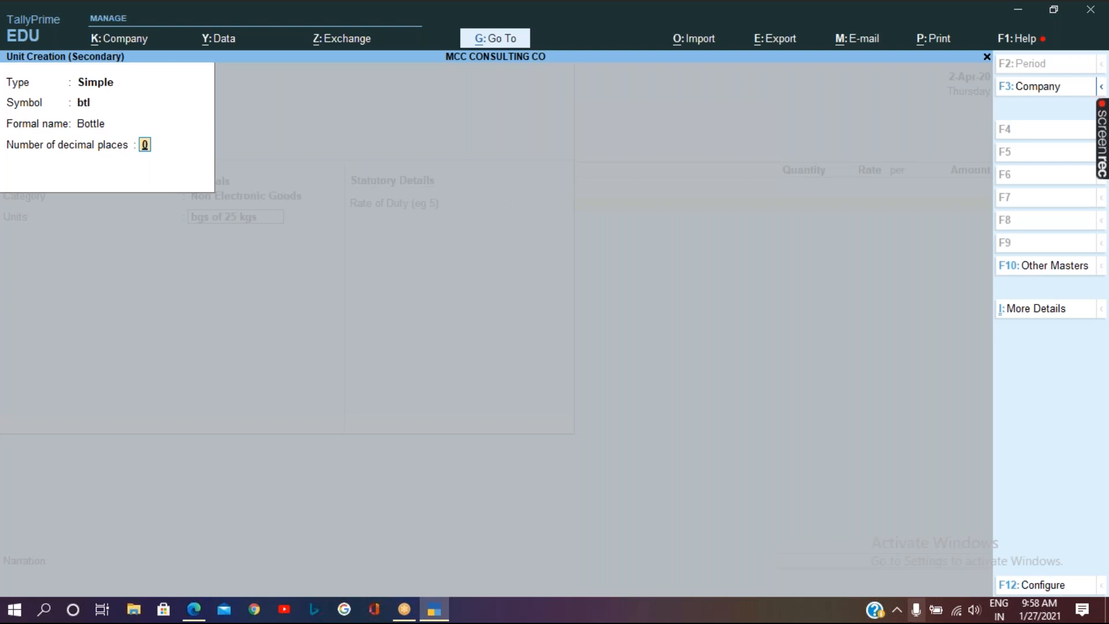
type("2")
key("Return")
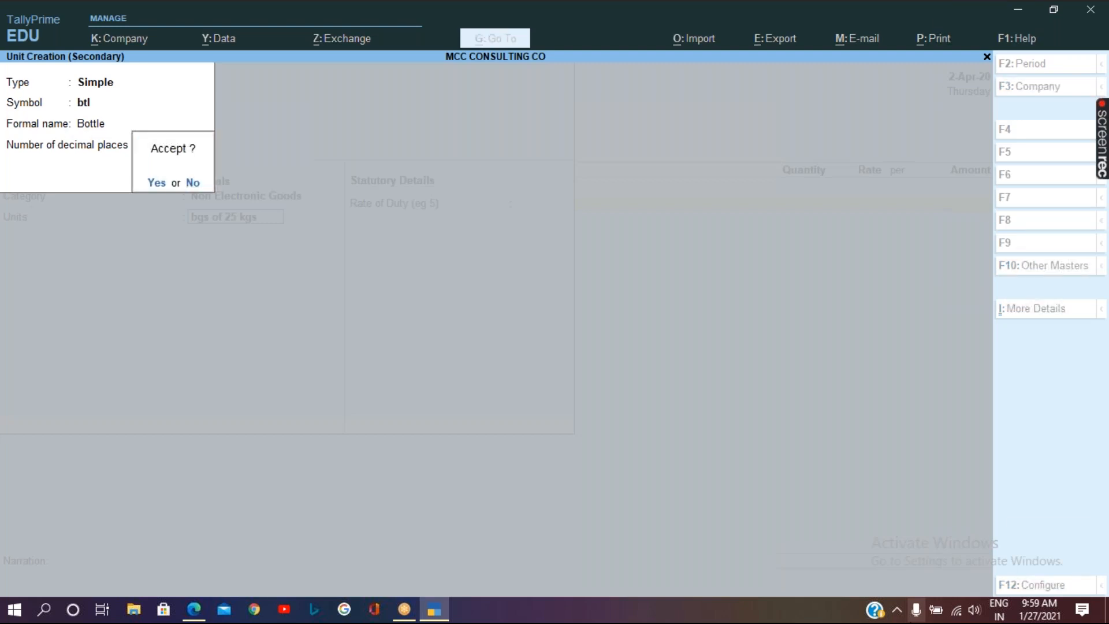
key("Return")
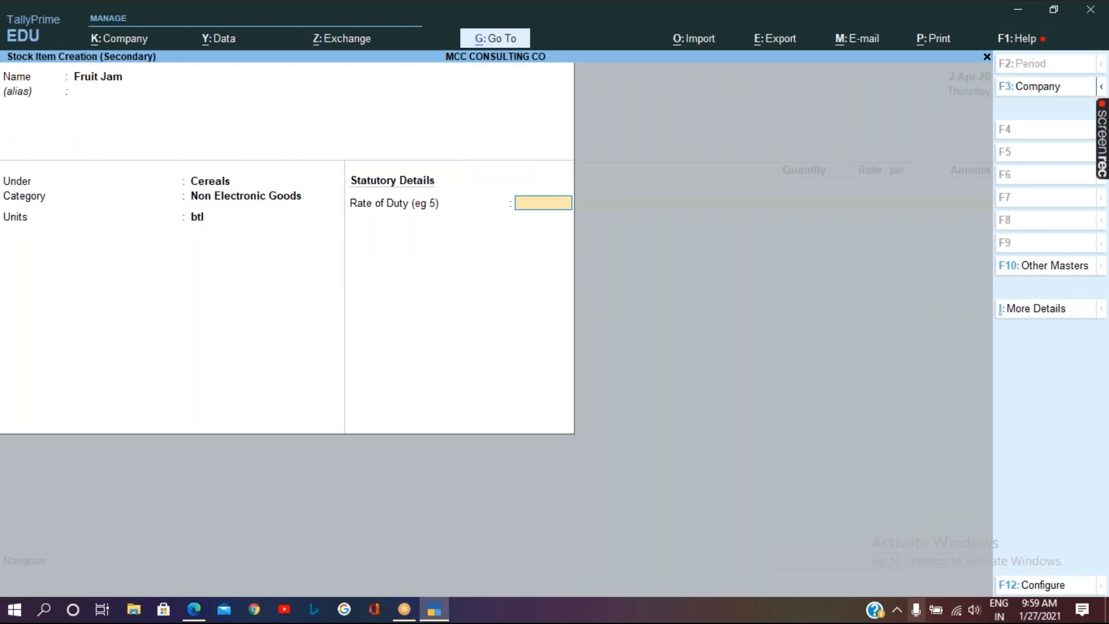
Leave the rate of duty blank, save the Fruit Jam stock item and open the godown list for its allocation.
key("Return")
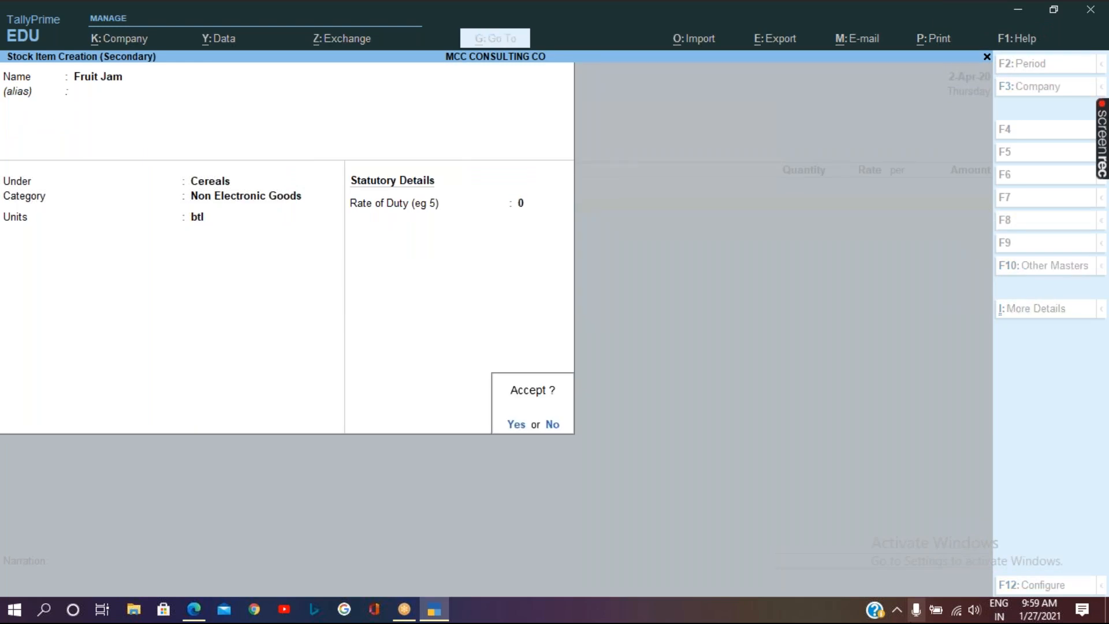
key("Return")
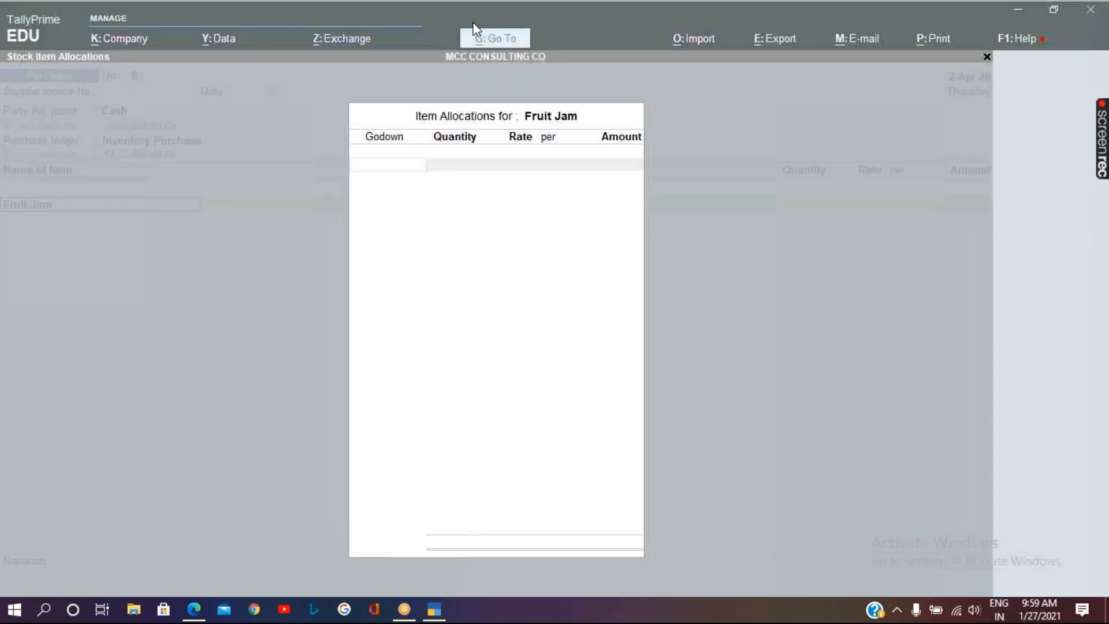
left_click(398, 167)
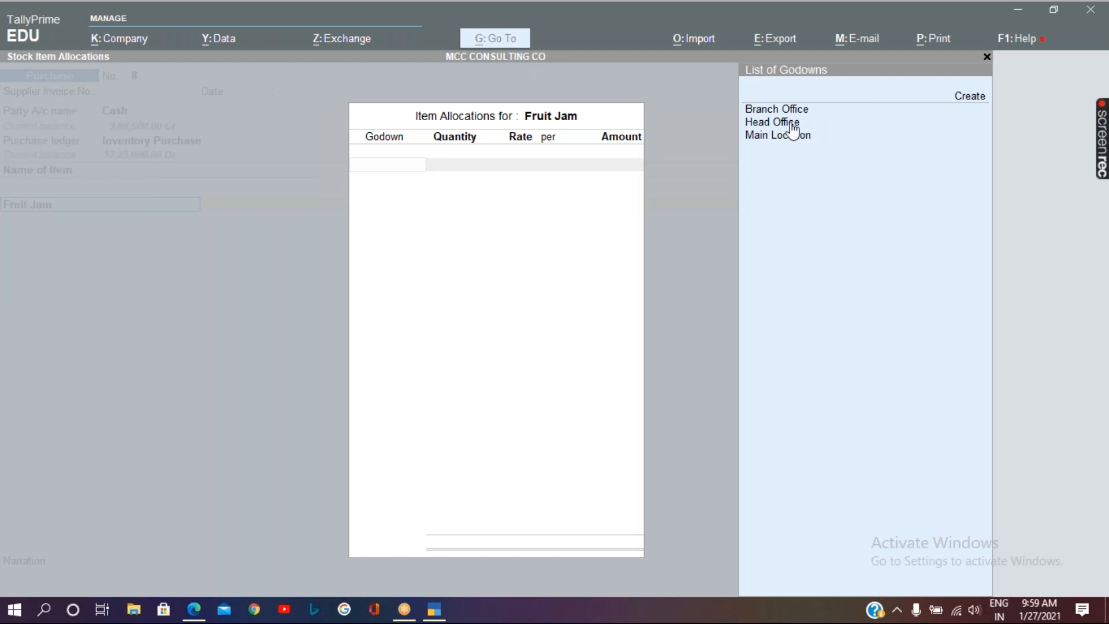
Allocate 100 btl of Fruit Jam to the Head Office godown at a rate of 50 per btl.
left_click(805, 157)
key("Down")
key("Return")
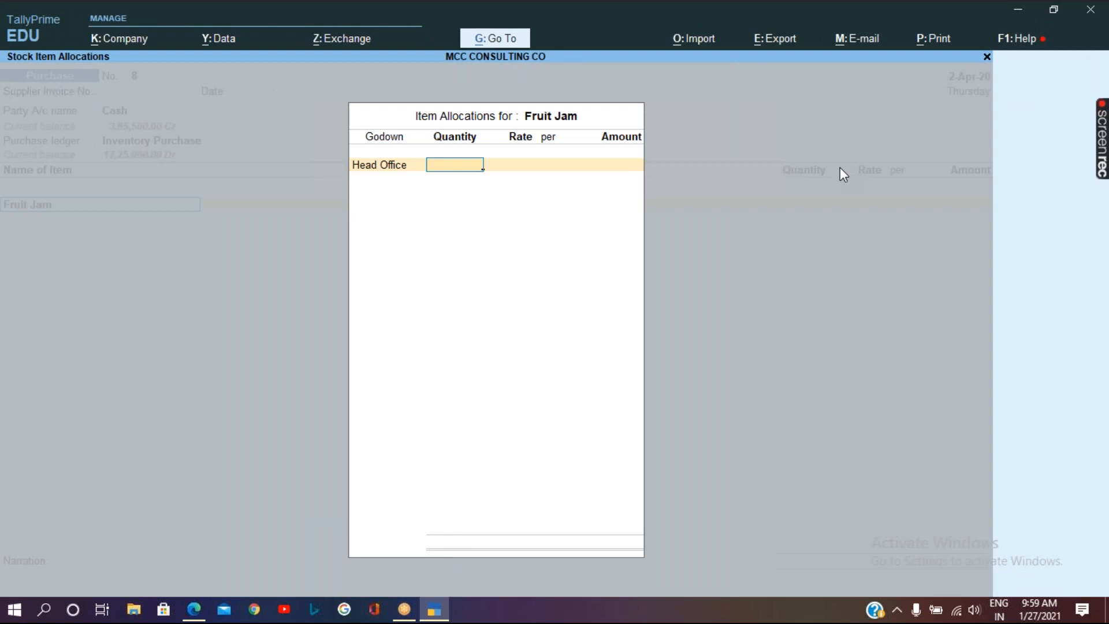
type("100")
key("Return")
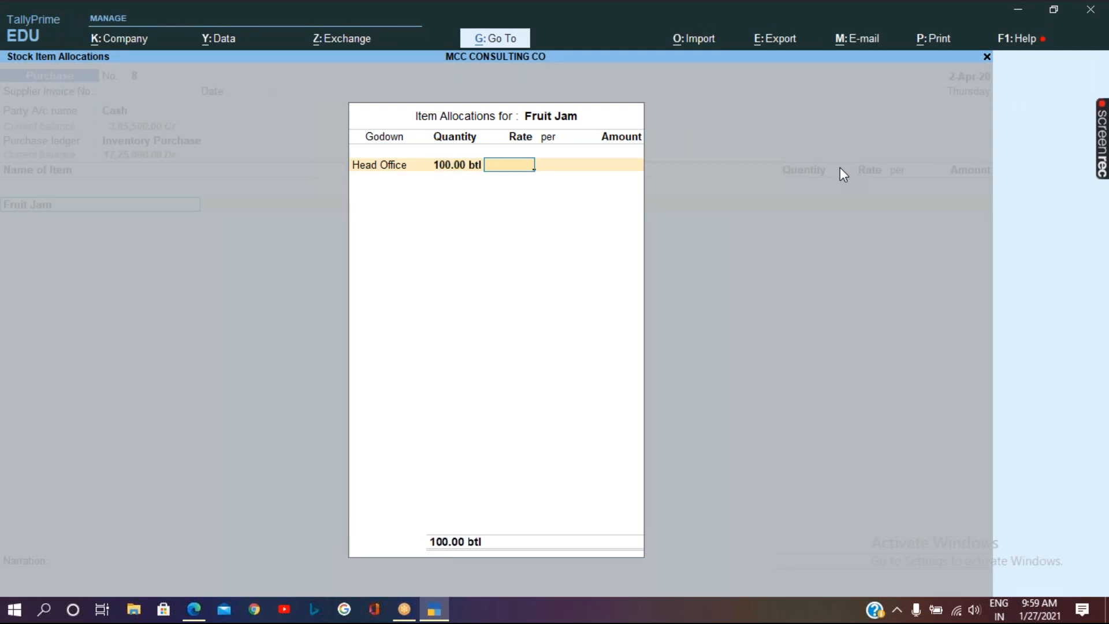
type("50")
key("Return")
key("Return")
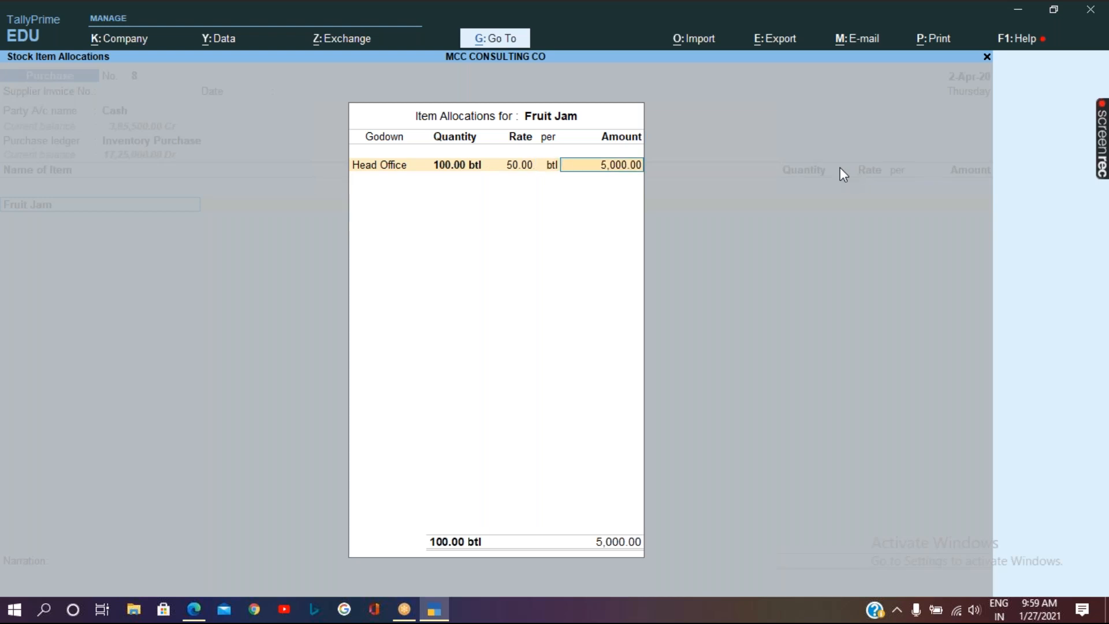
key("Return")
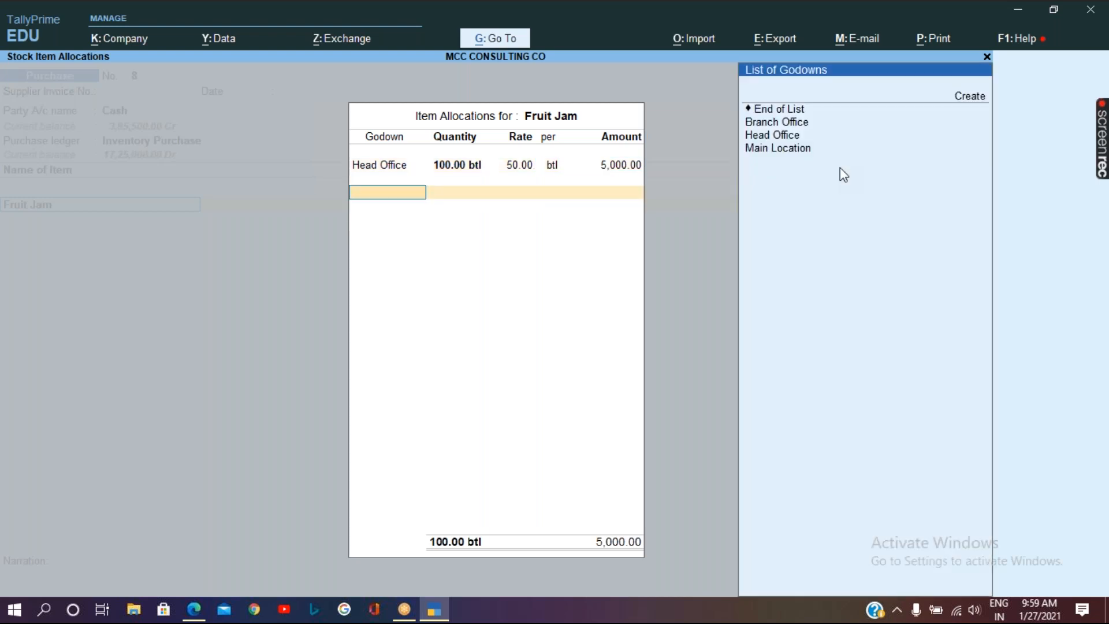
Allocate another 50 btl of Fruit Jam to the Branch Office godown at the same rate of 50 per btl.
key("Down")
key("Return")
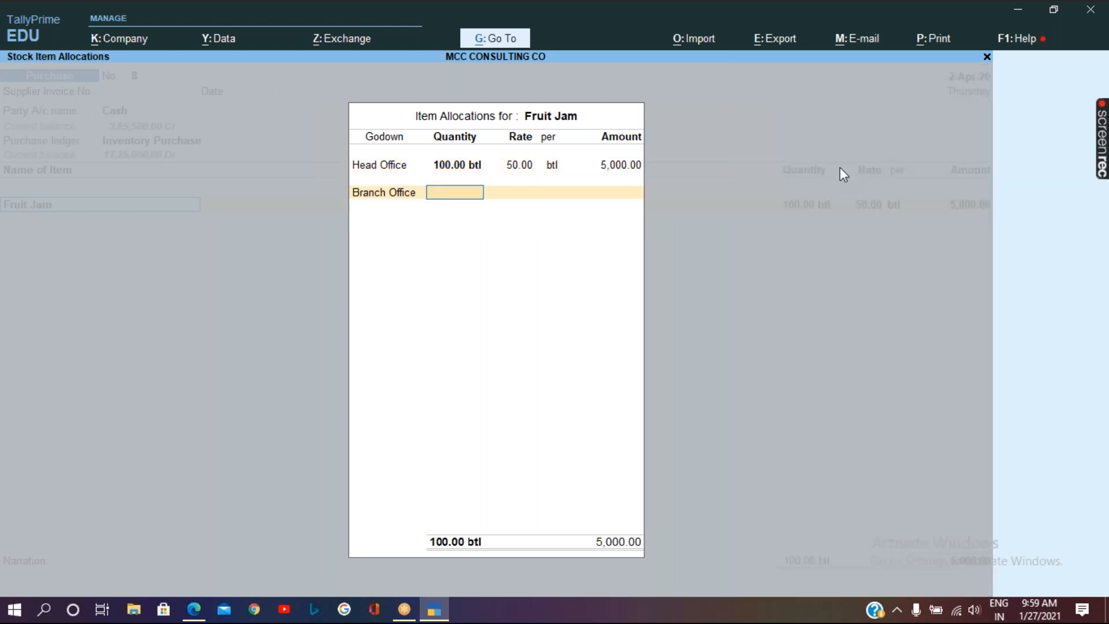
type("50")
key("Return")
key("Return")
key("Return")
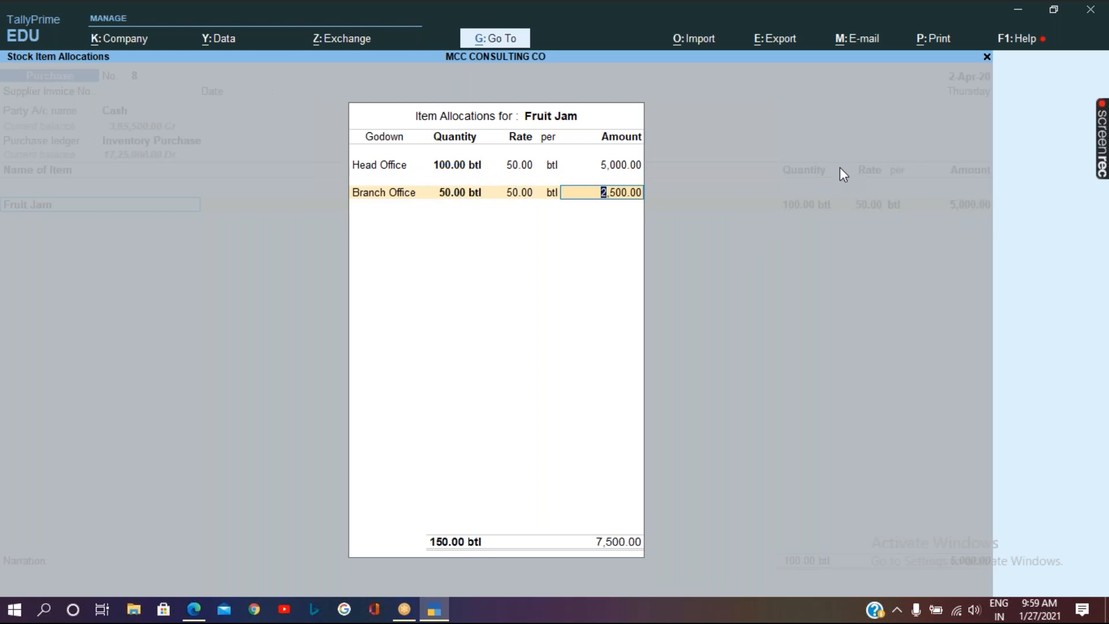
key("Return")
End the godown allocation and the item list, leave the narration blank and save the purchase voucher.
key("Return")
key("Return")
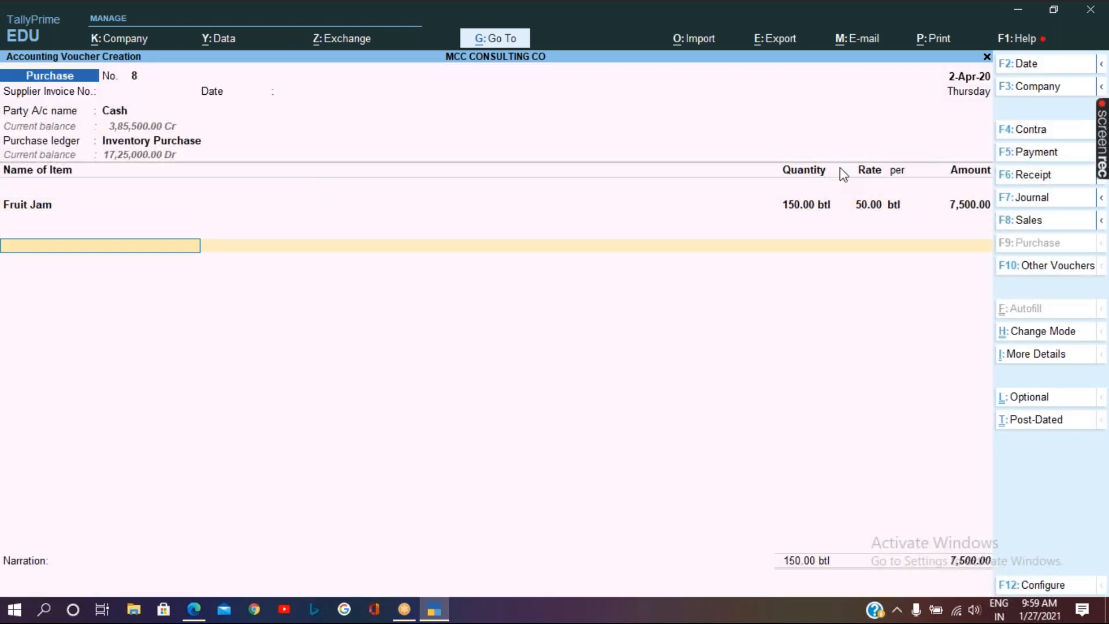
key("Return")
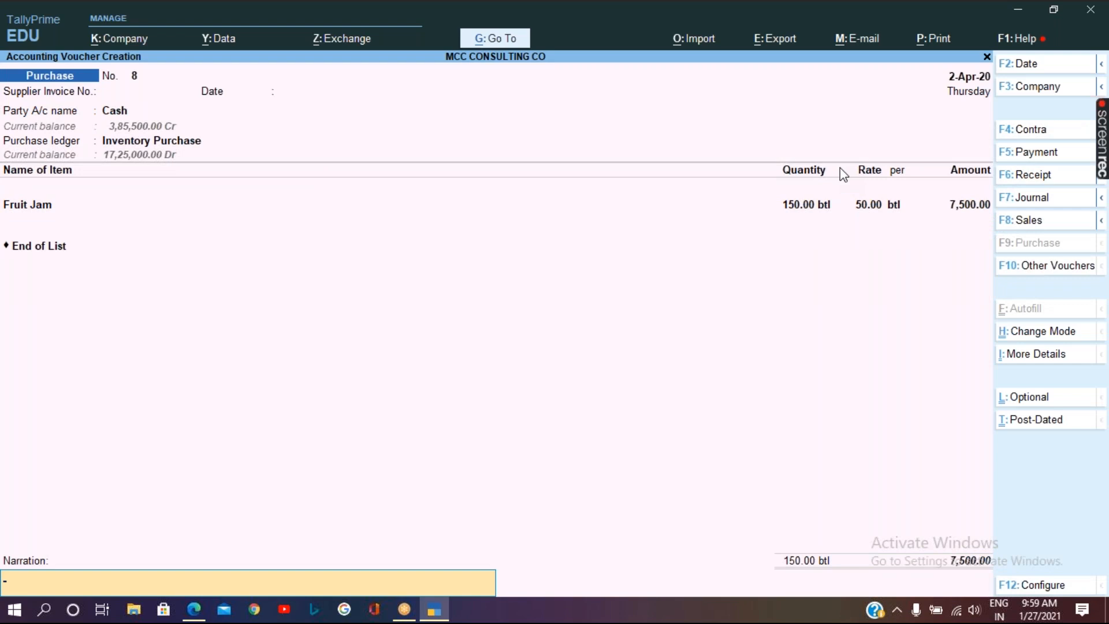
key("Return")
key("Return")
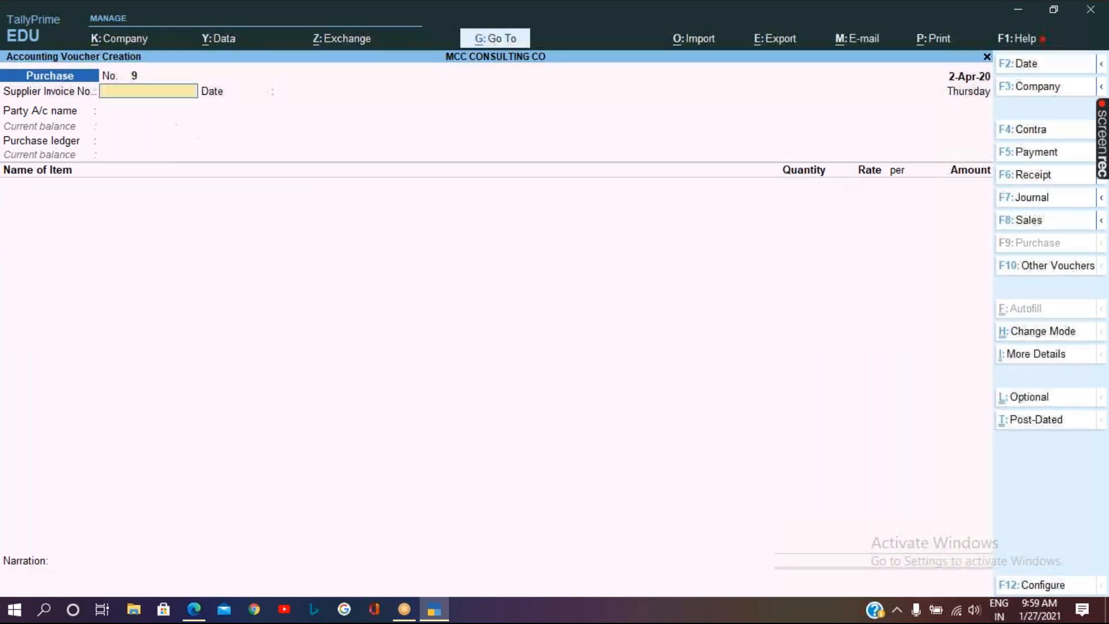
Leave voucher entry, review the Stock Summary with the items expanded under each group, and return to the Gateway of Tally.
key("Escape")
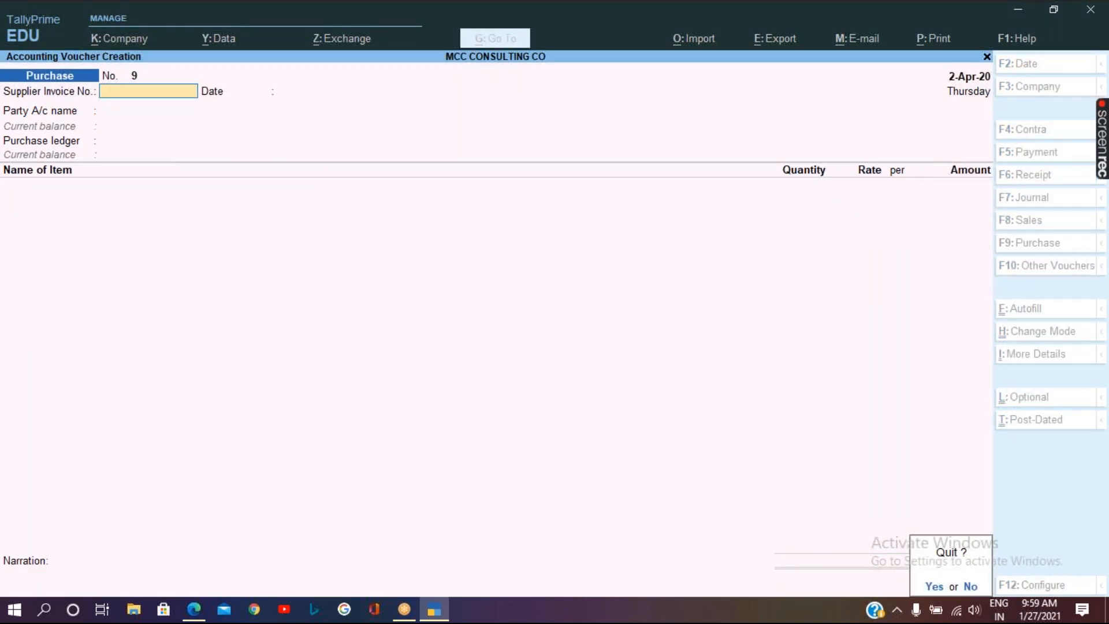
key("Return")
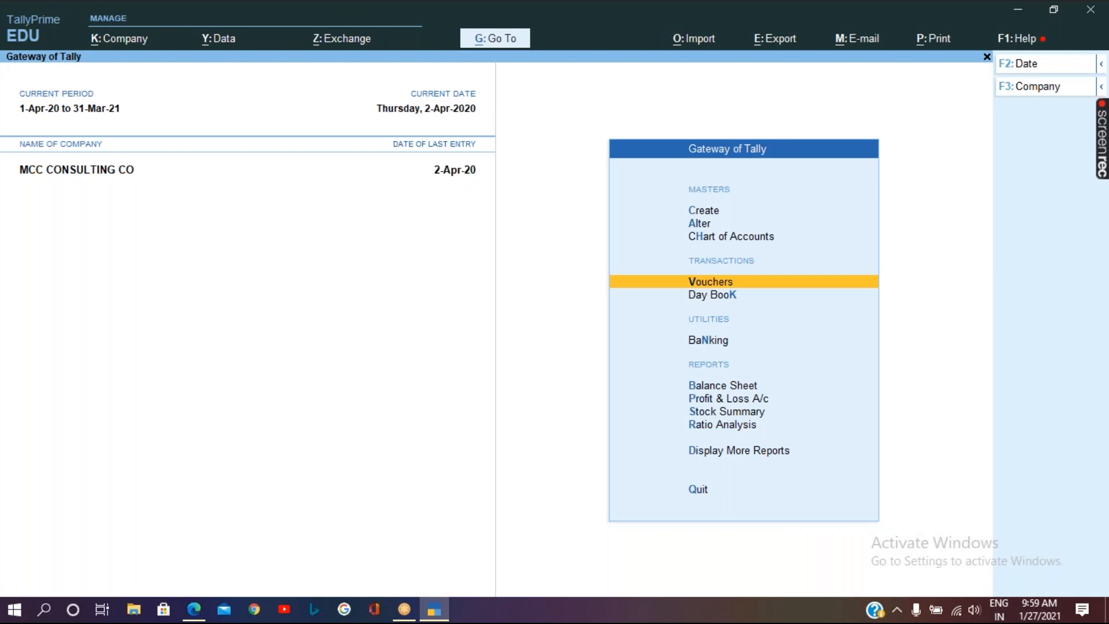
key("s")
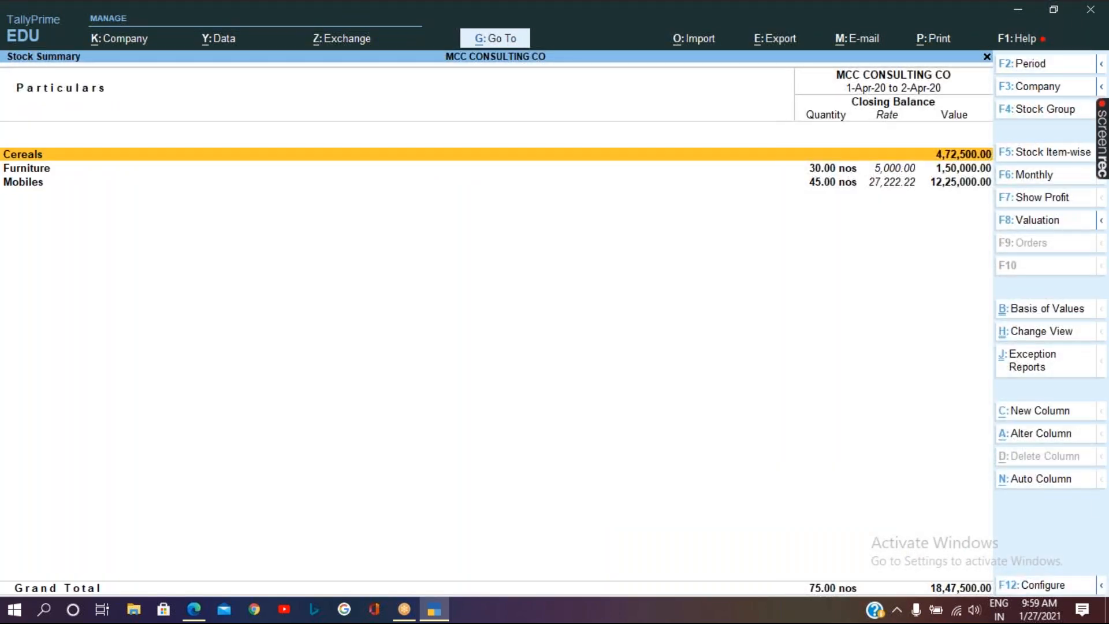
key("alt+F5")
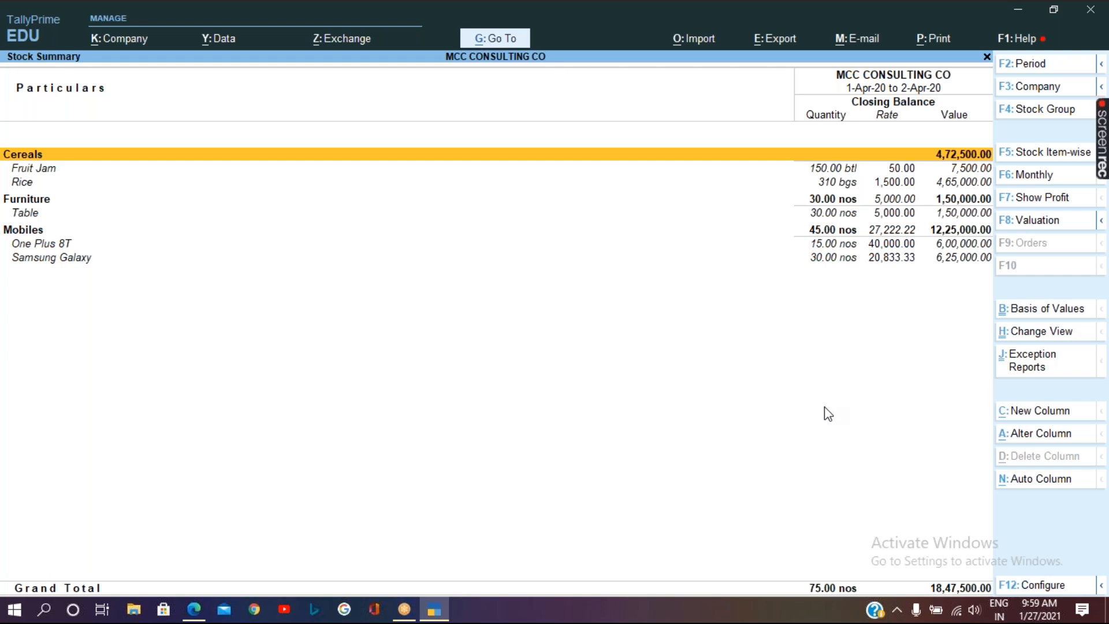
left_click(563, 27)
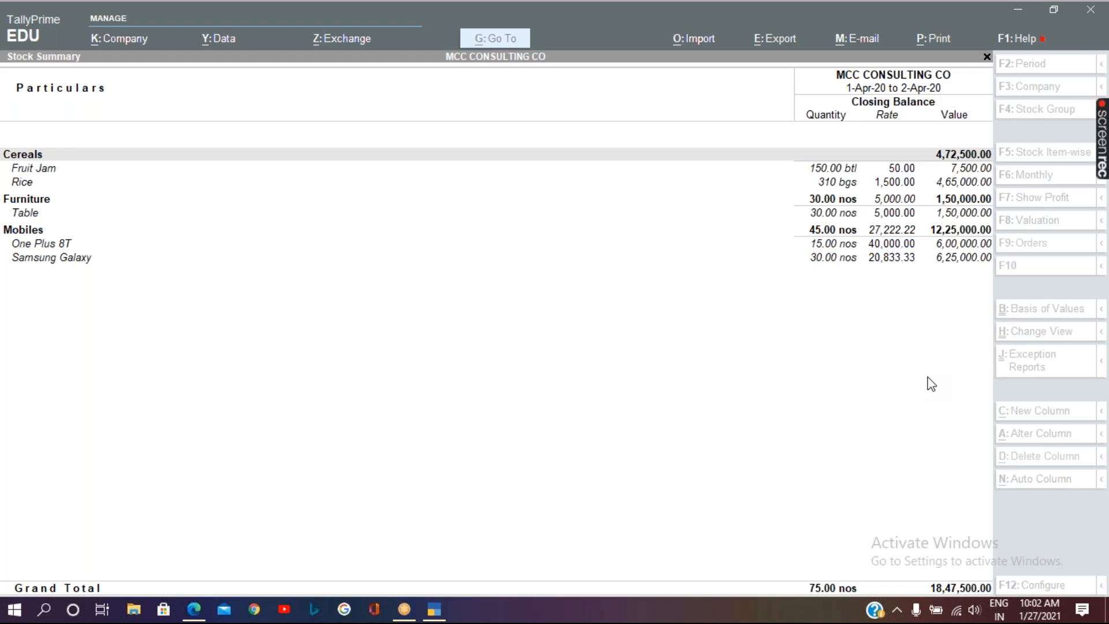
left_click(346, 502)
key("Escape")
key("Escape")
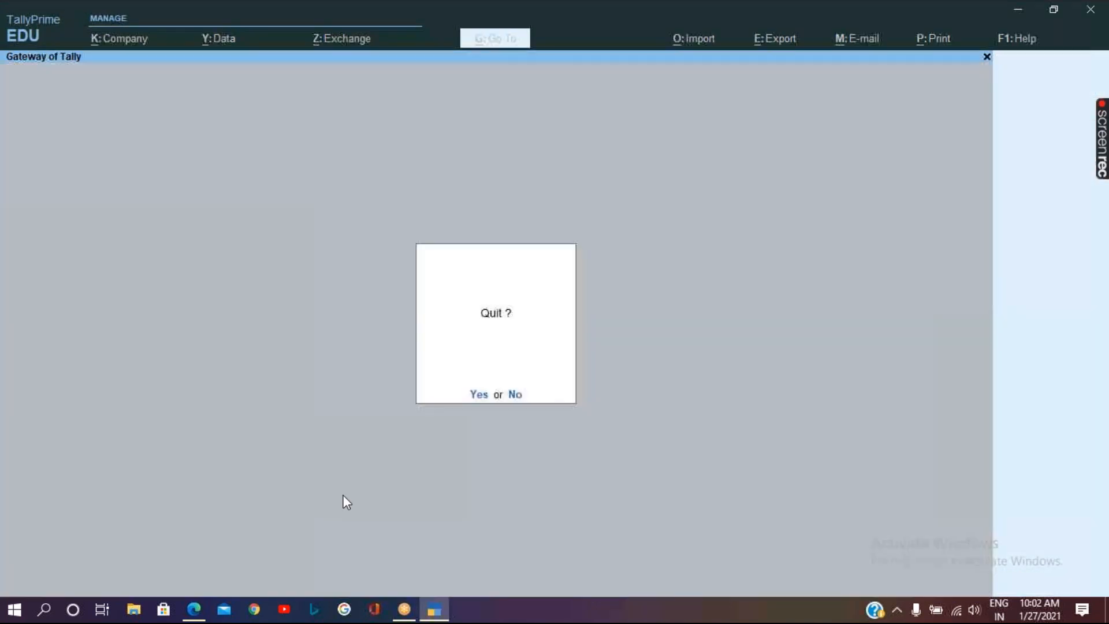
key("n")
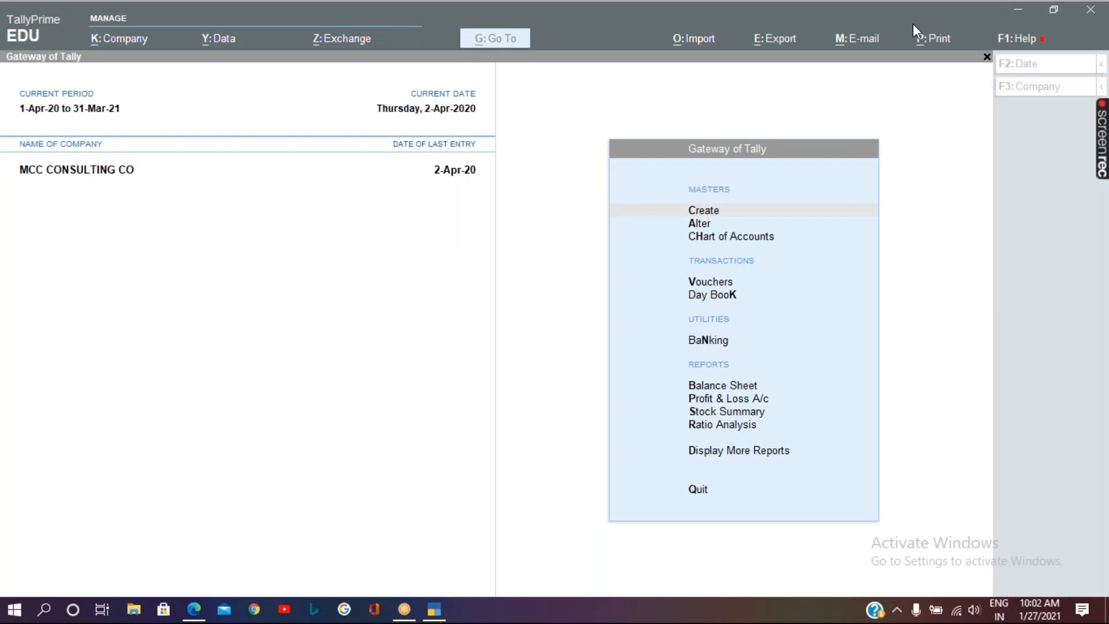
left_click(725, 284)
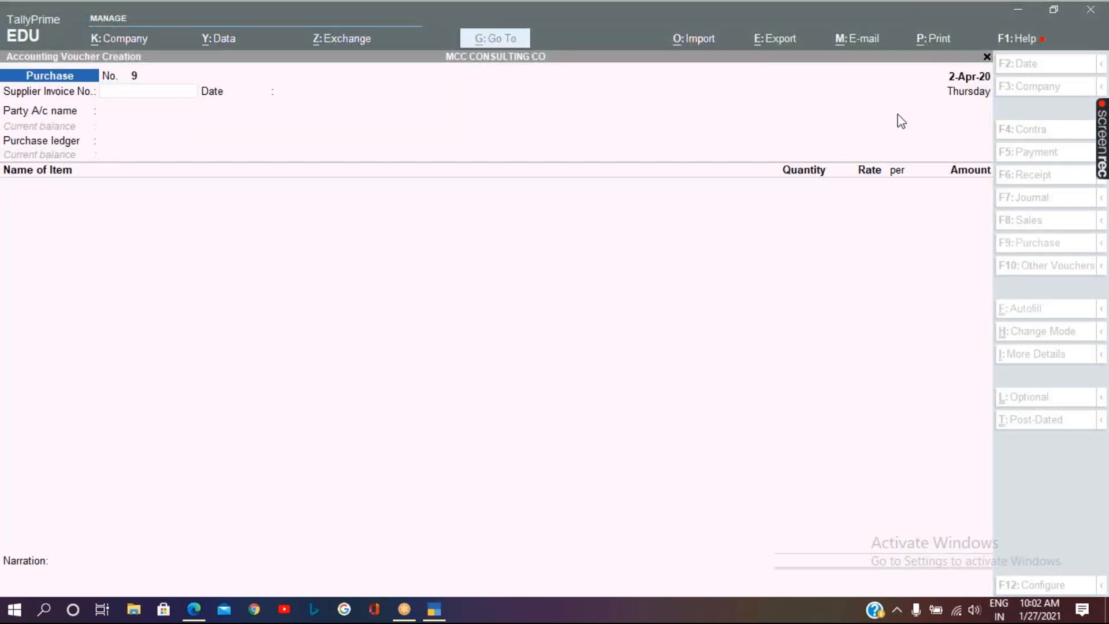
left_click(952, 316)
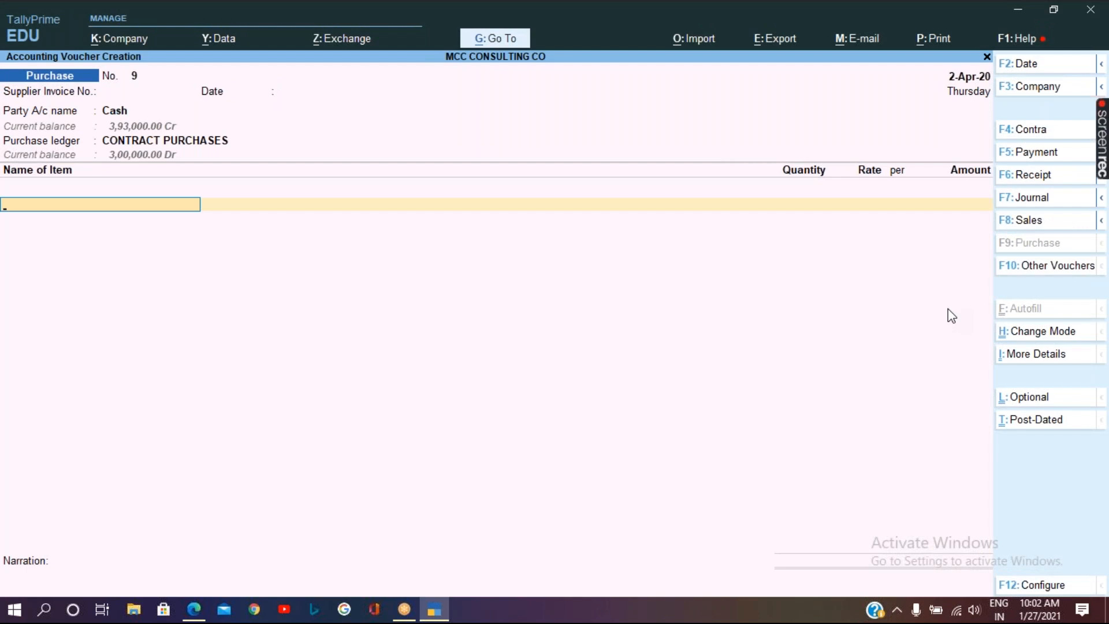
left_click(1034, 267)
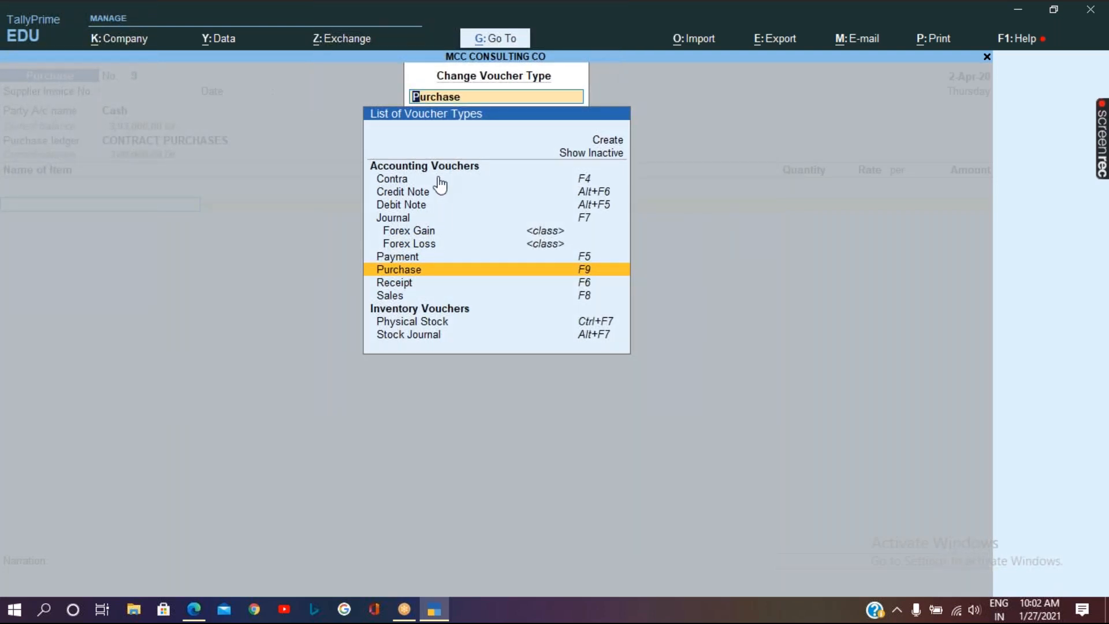
left_click(406, 206)
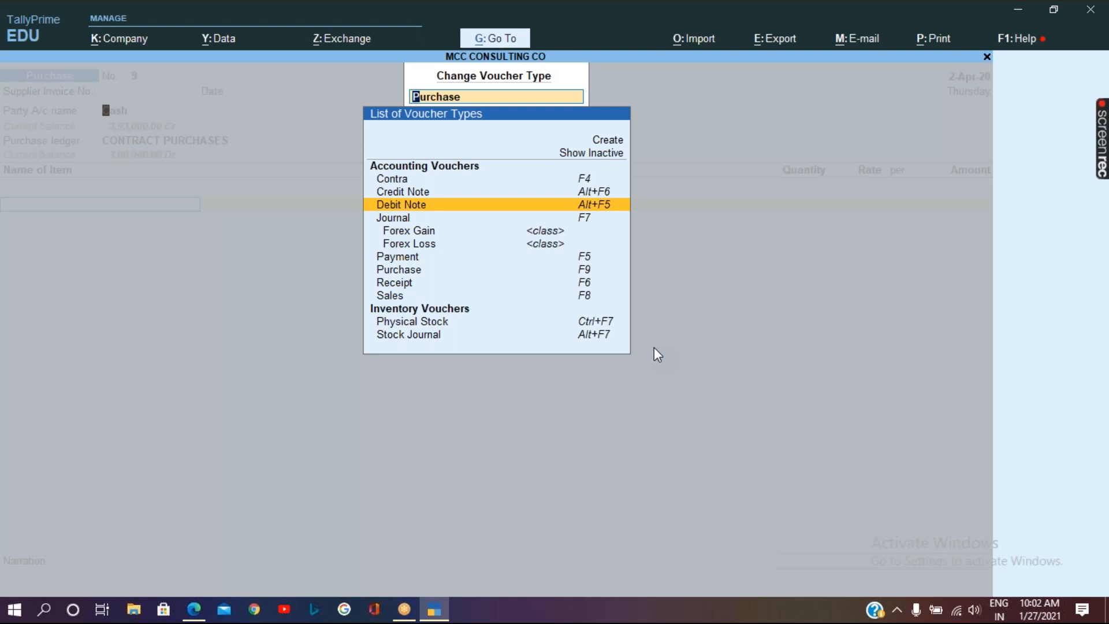
key("Return")
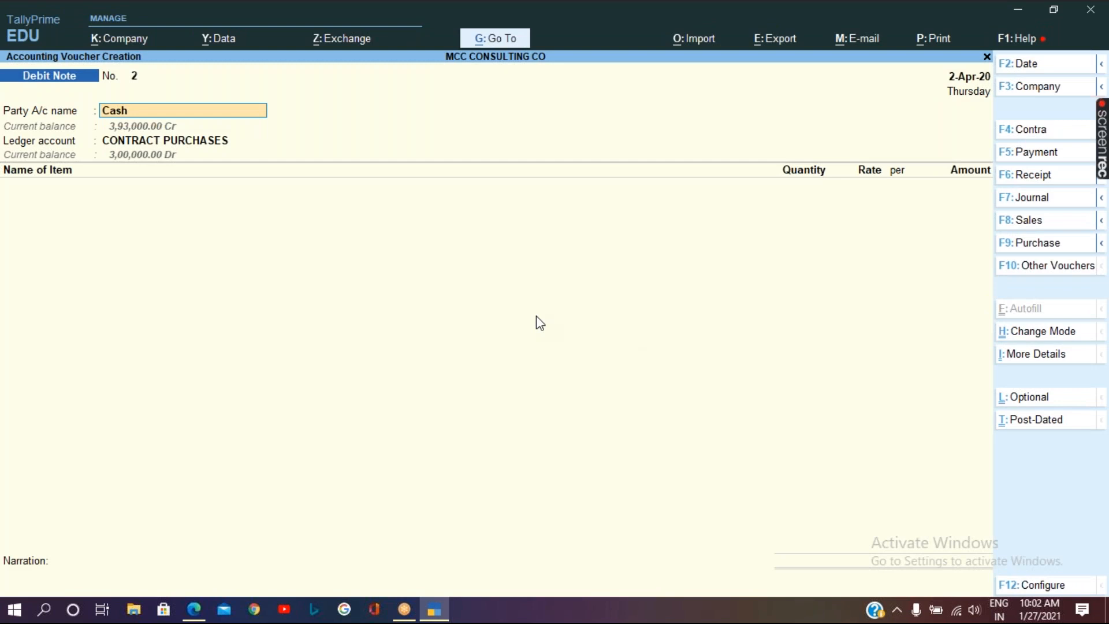
key("Return")
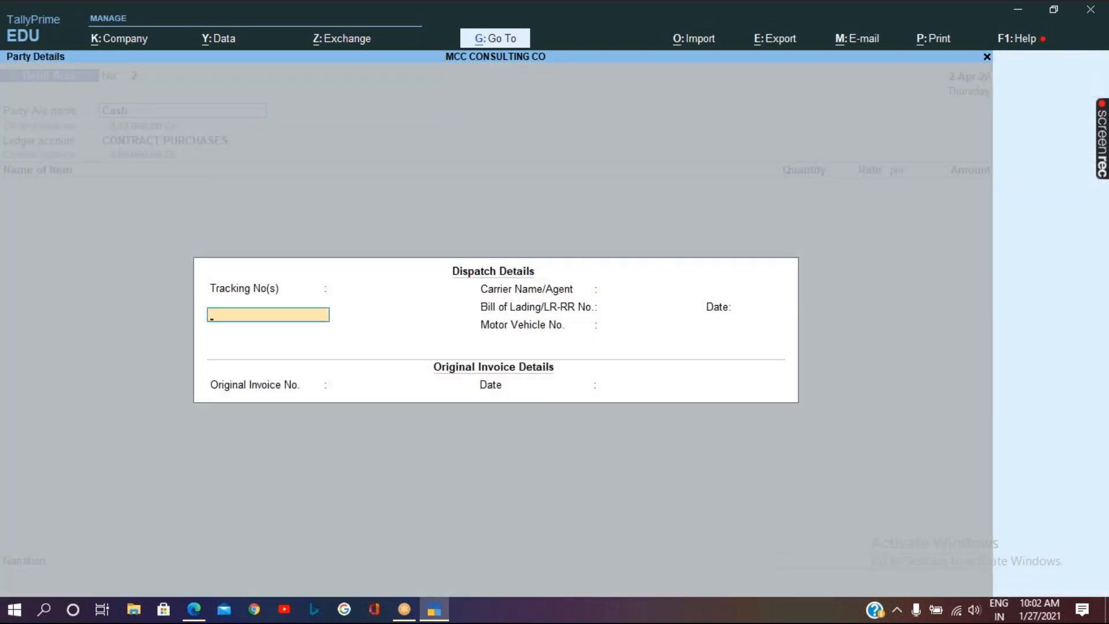
key("Return")
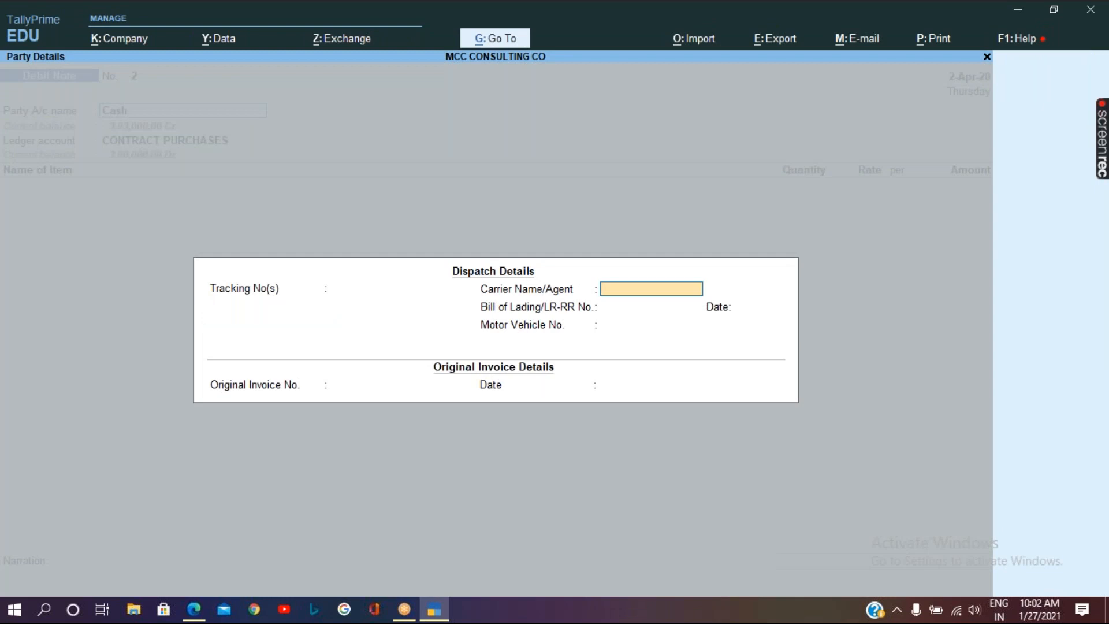
key("Return")
key("Return")
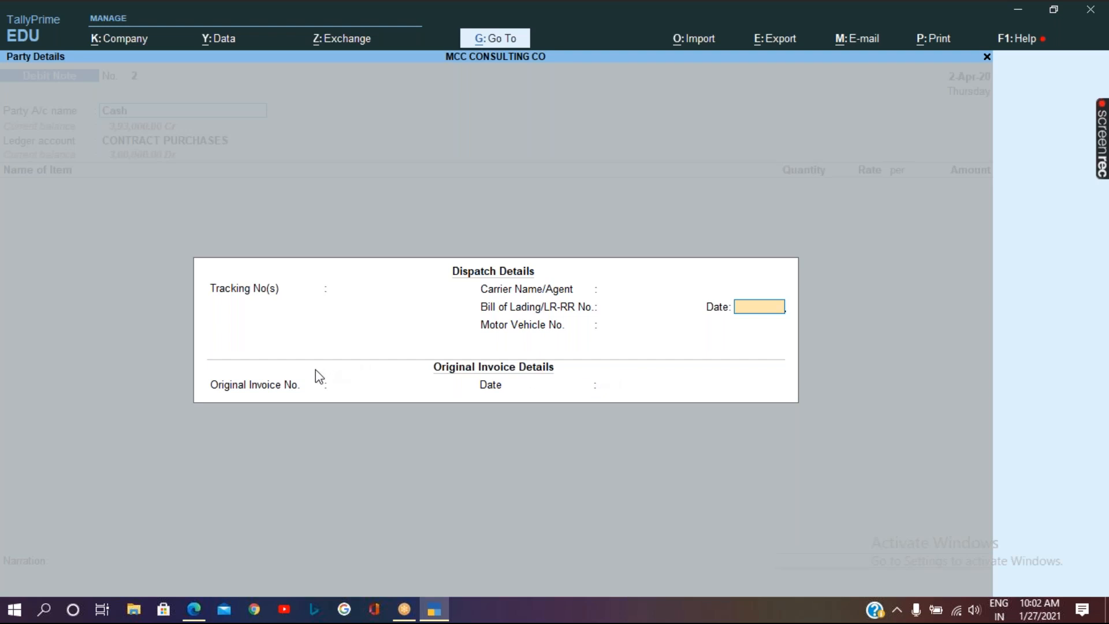
left_click(390, 388)
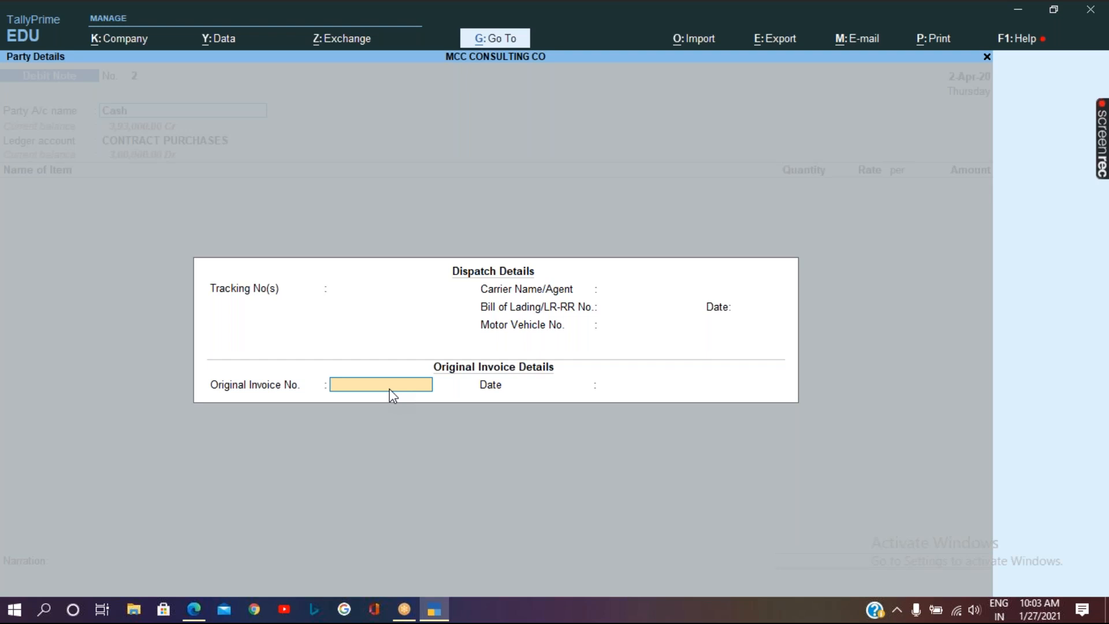
key("Escape")
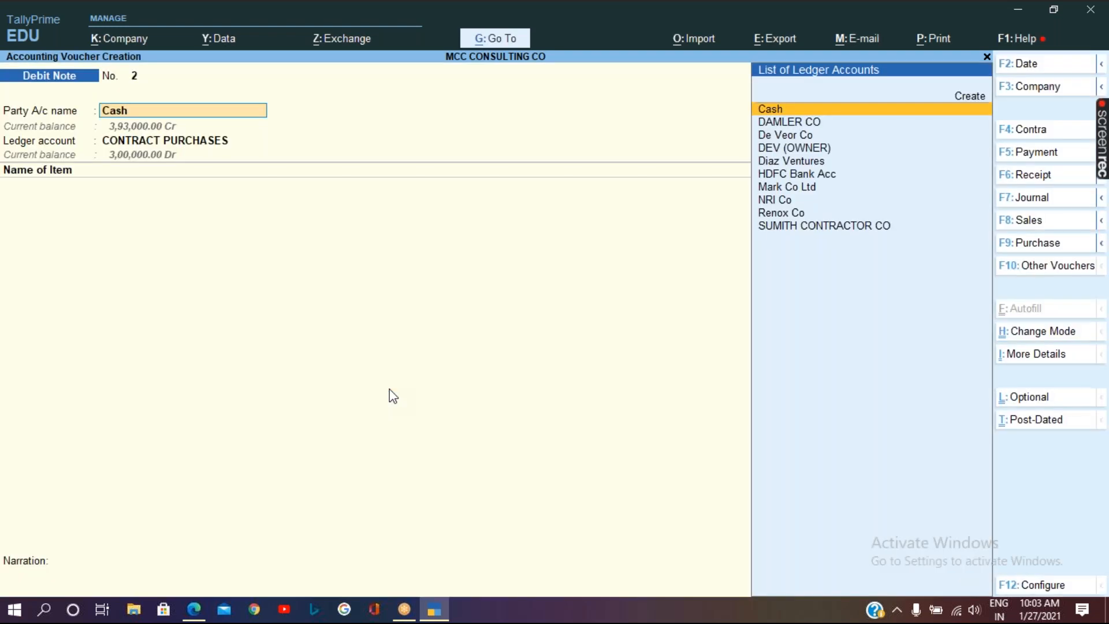
key("BackSpace")
key("Escape")
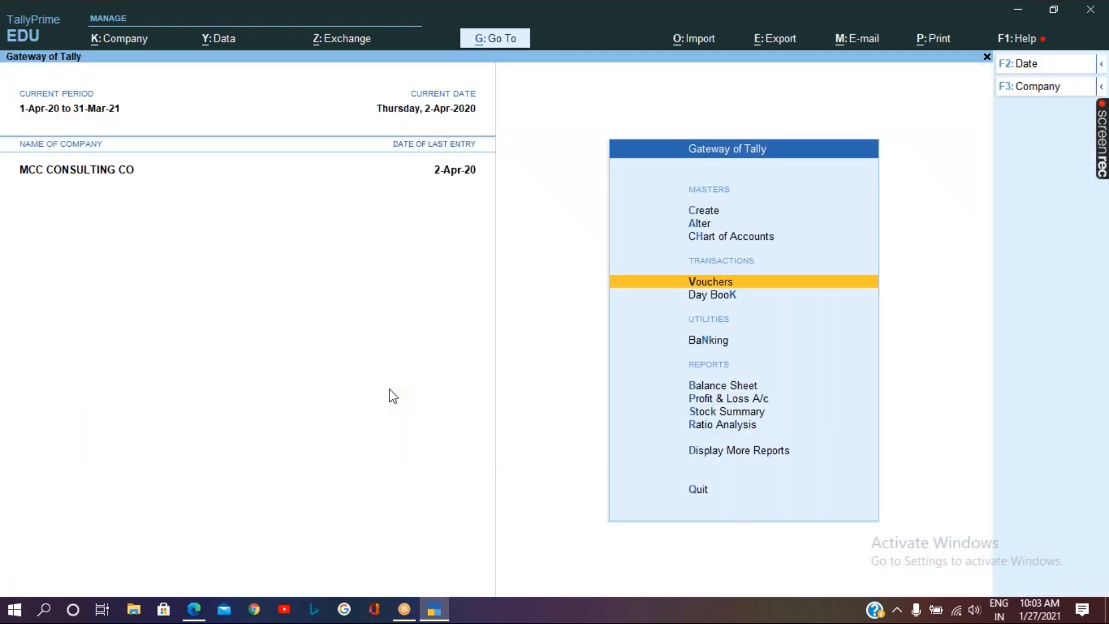
Reopen voucher entry and change the voucher type from Purchase to Debit Note.
key("Return")
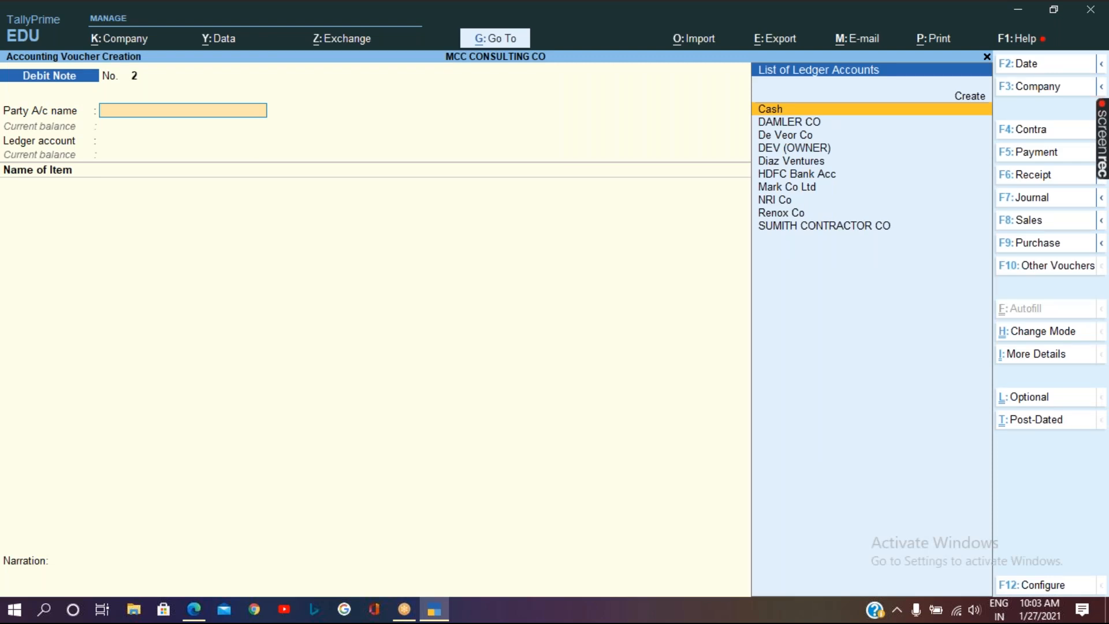
key("F9")
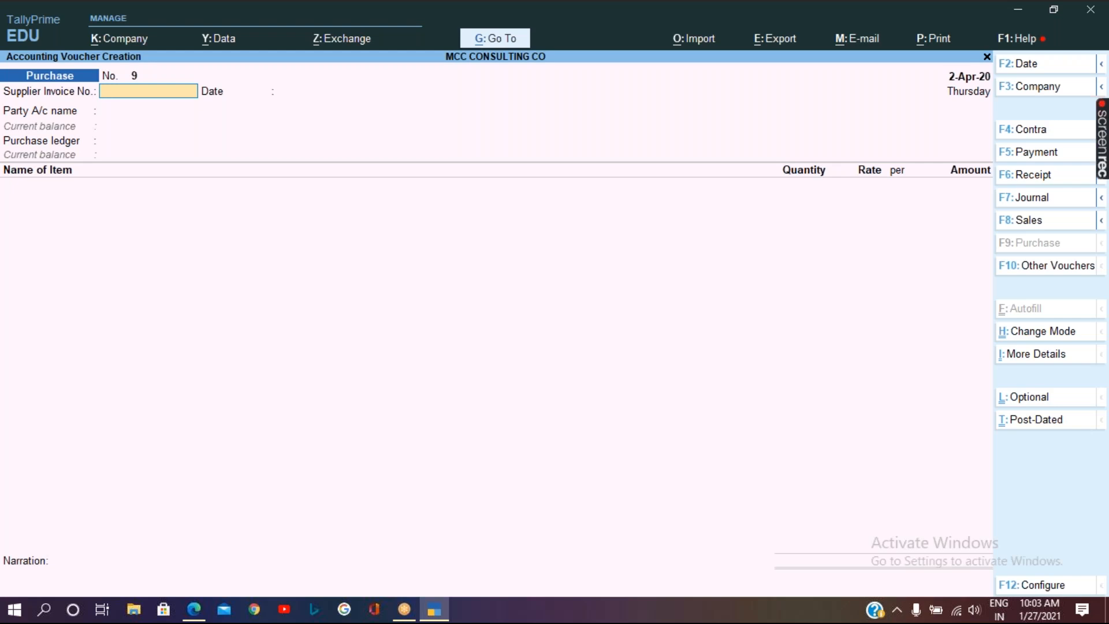
key("F10")
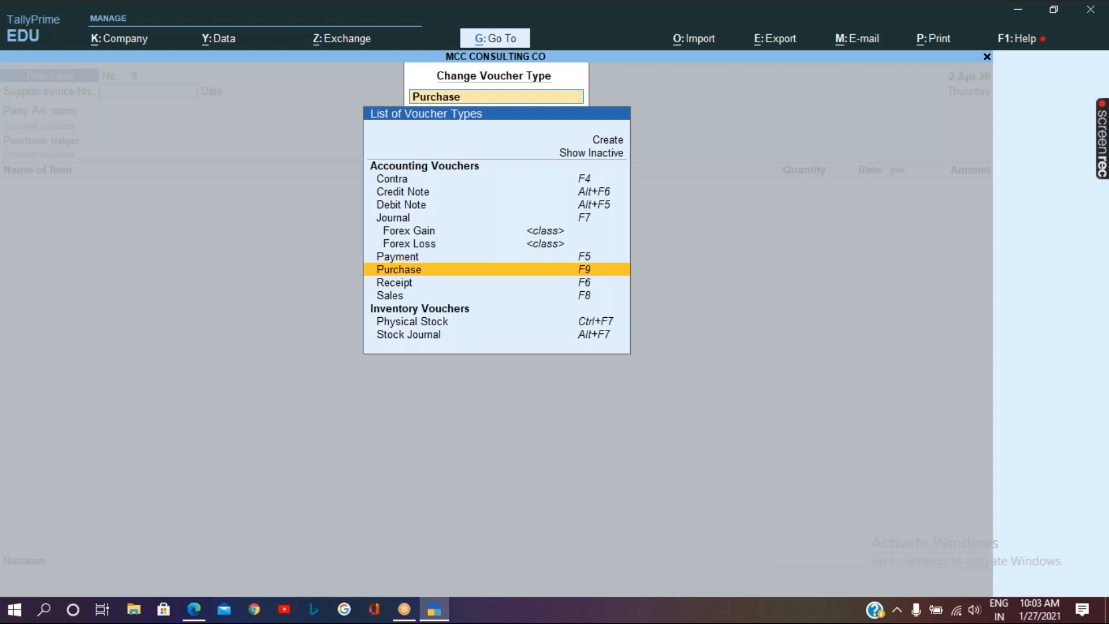
key("Up")
key("Up")
key("Up")
key("Up")
key("Up")
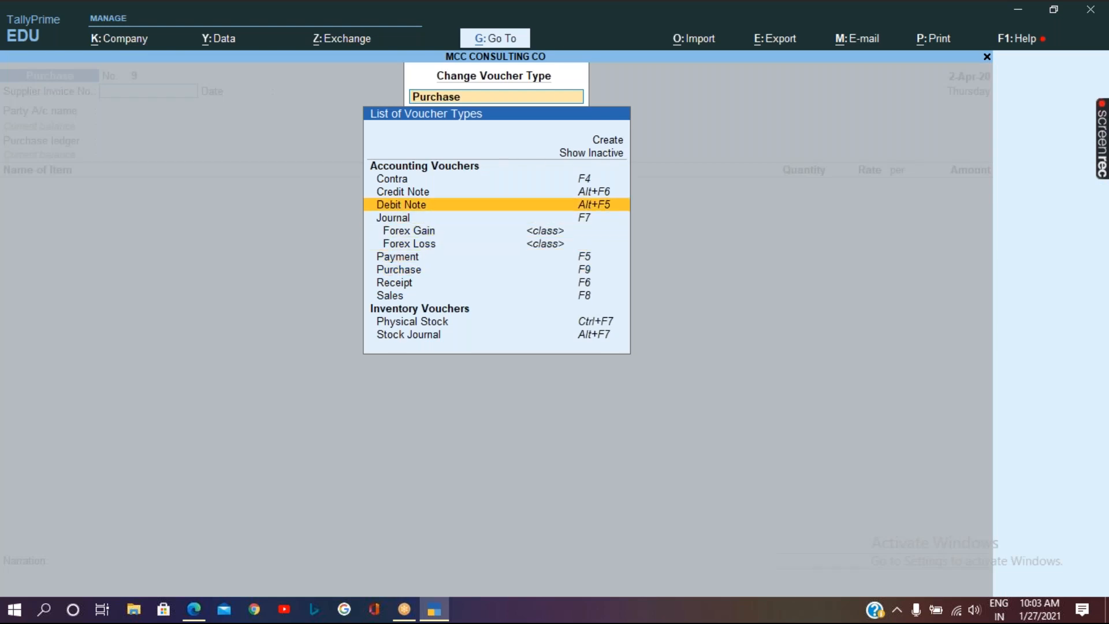
key("Return")
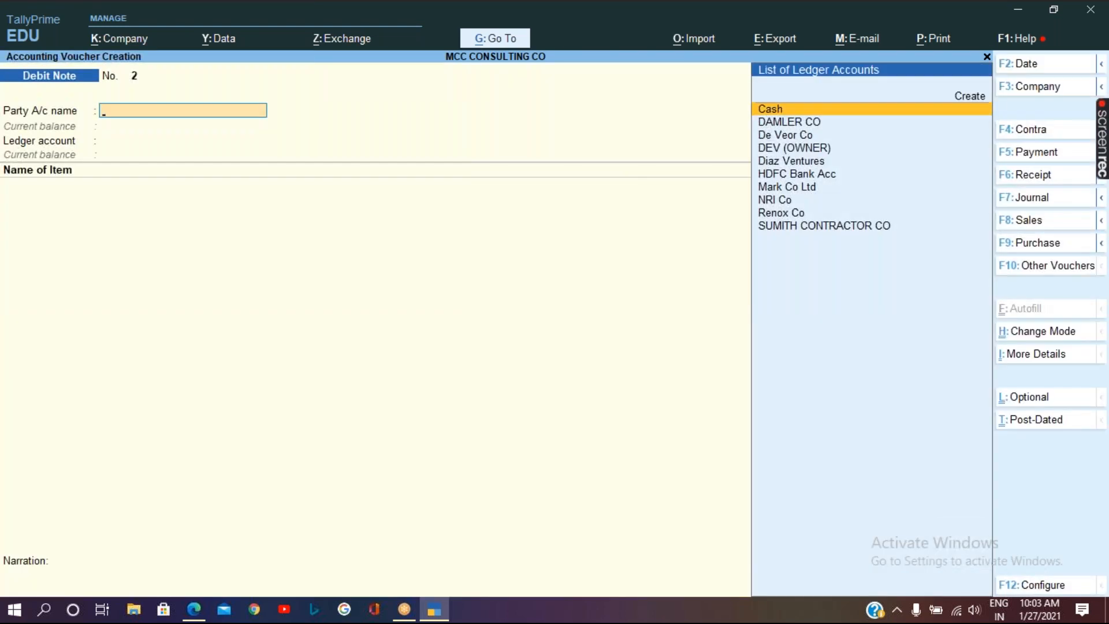
Choose Cash as the debit note's party account and leave all the dispatch details blank.
key("Up")
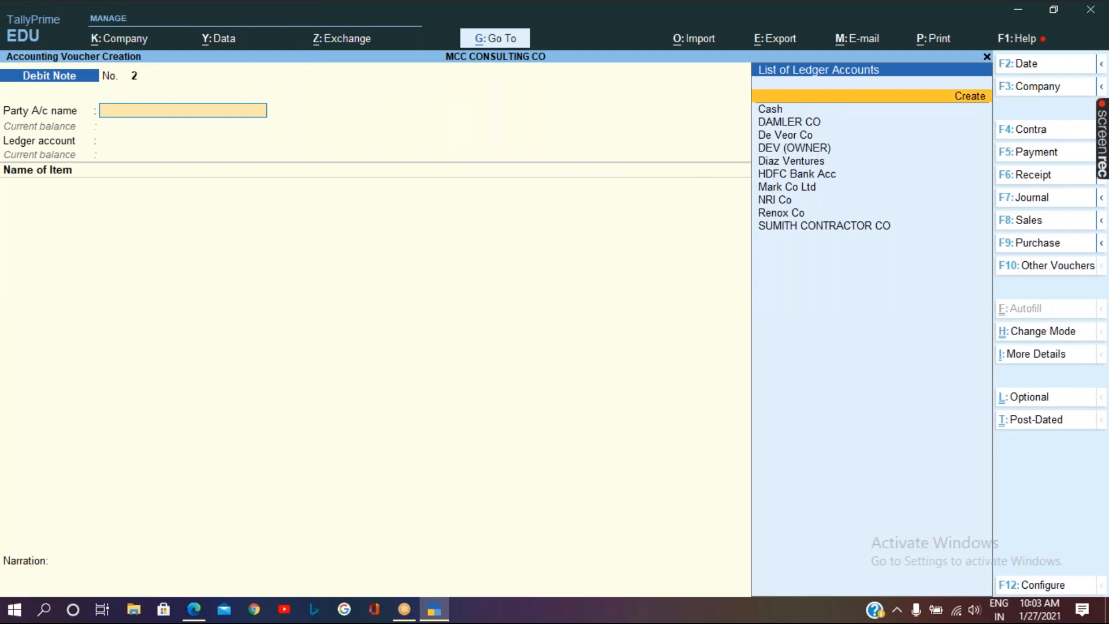
key("Down")
key("Return")
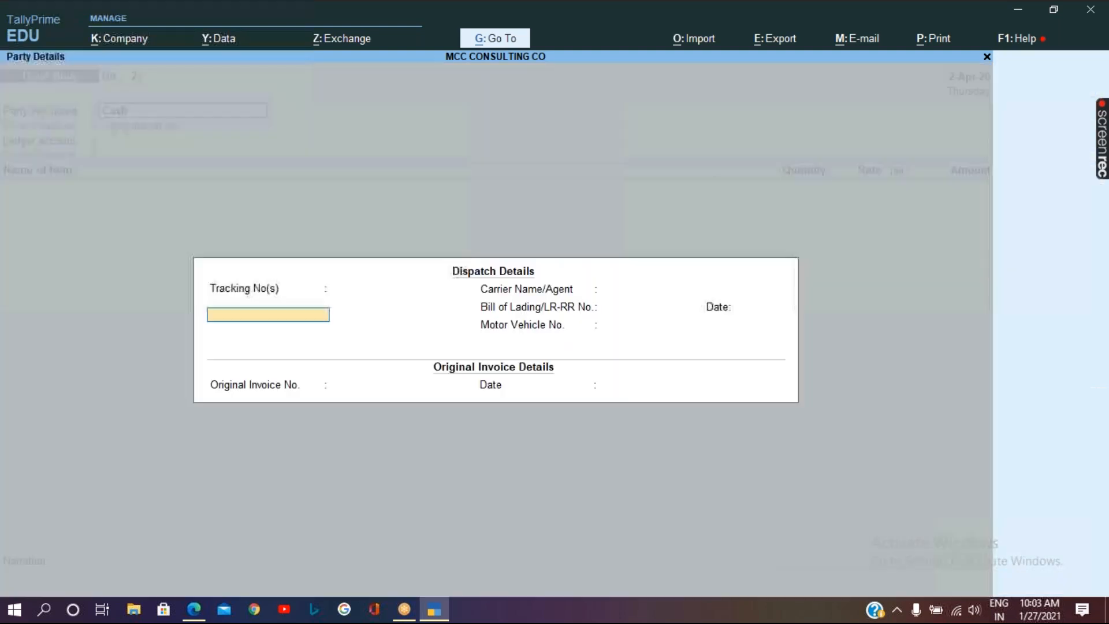
key("Return")
key("Return")
key("Return")
key("Return")
key("Return")
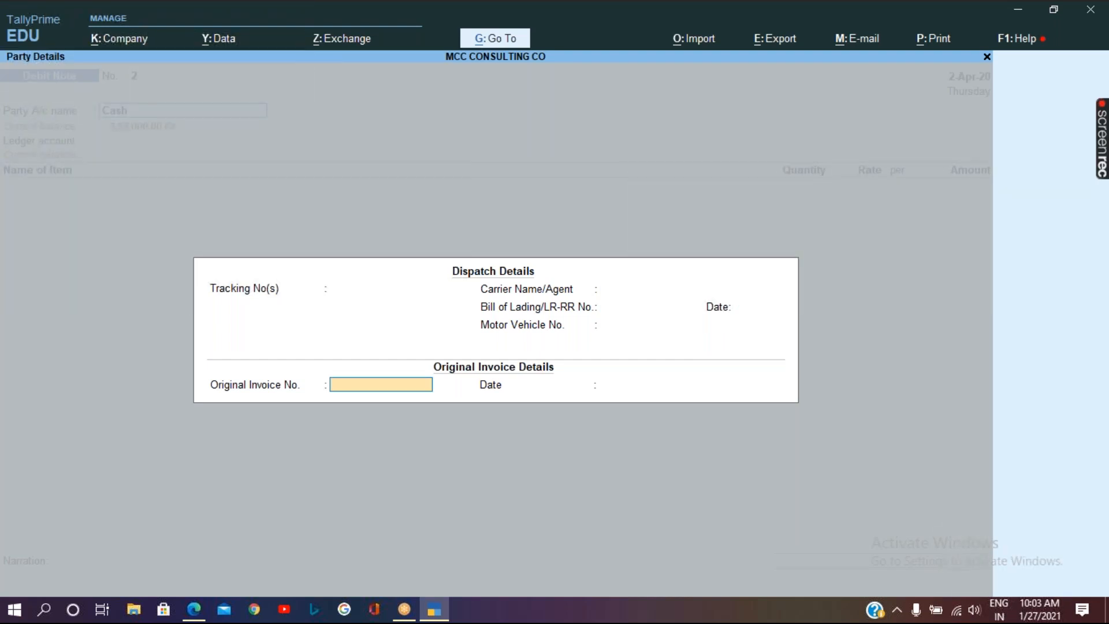
Enter 7 as the original invoice number, keep the date 2-Apr-20 and accept the party details.
type("7")
key("Return")
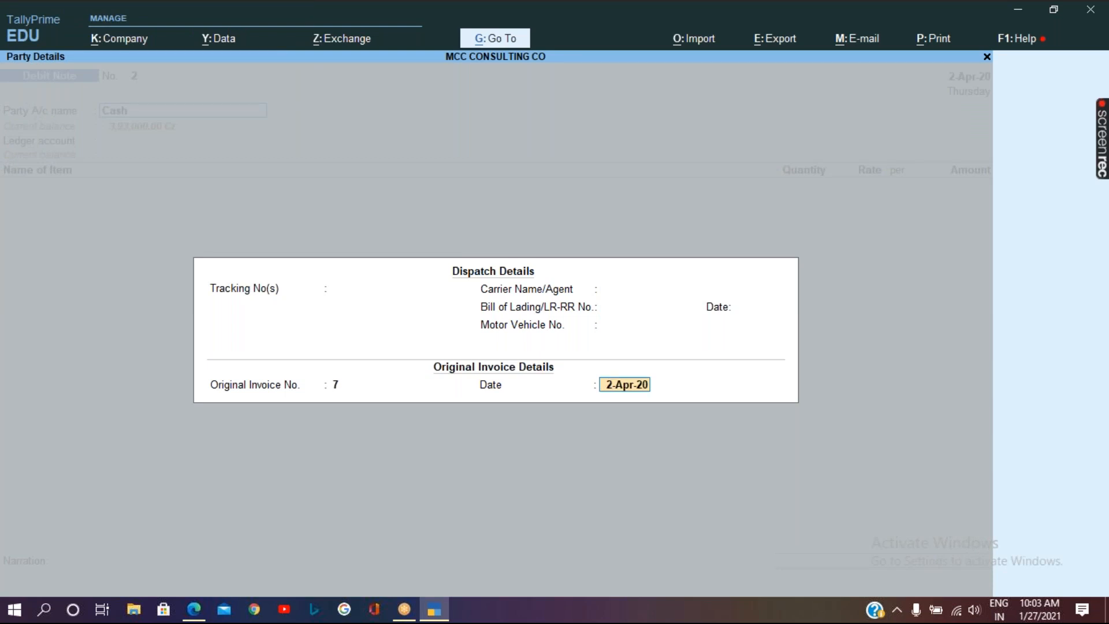
key("Return")
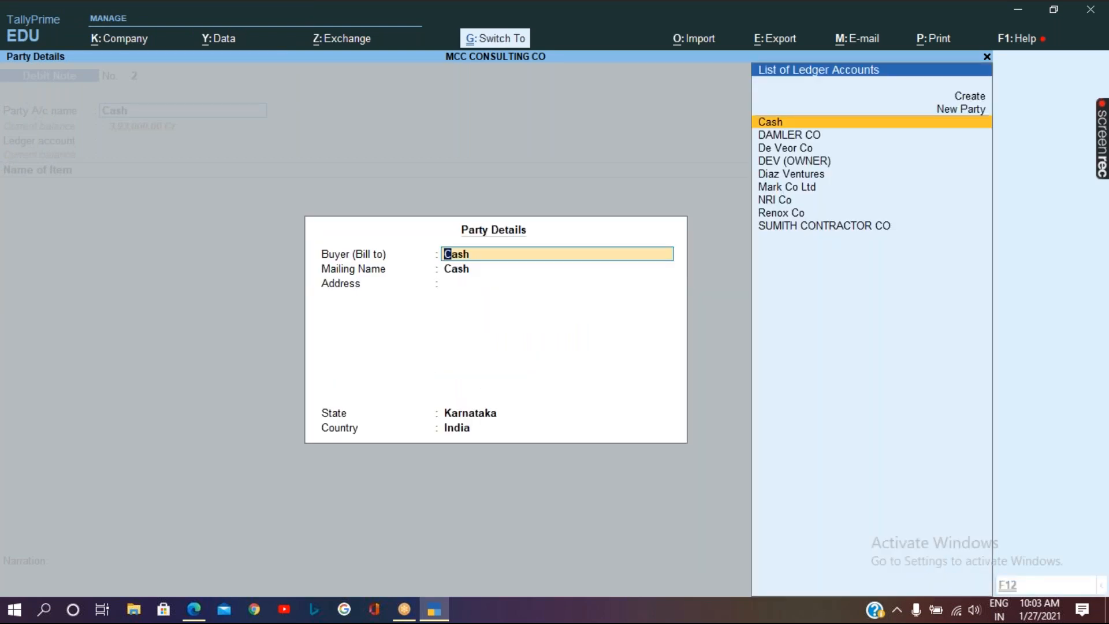
key("ctrl+a")
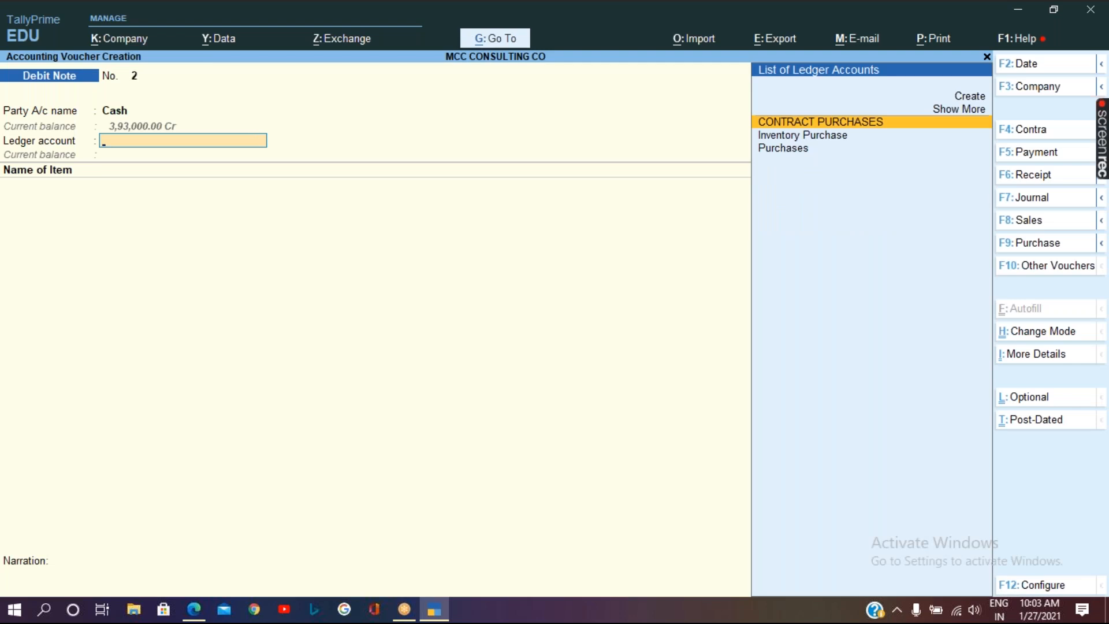
Set Inventory Purchase as the debit note's ledger account and add Table as the stock item.
key("Down")
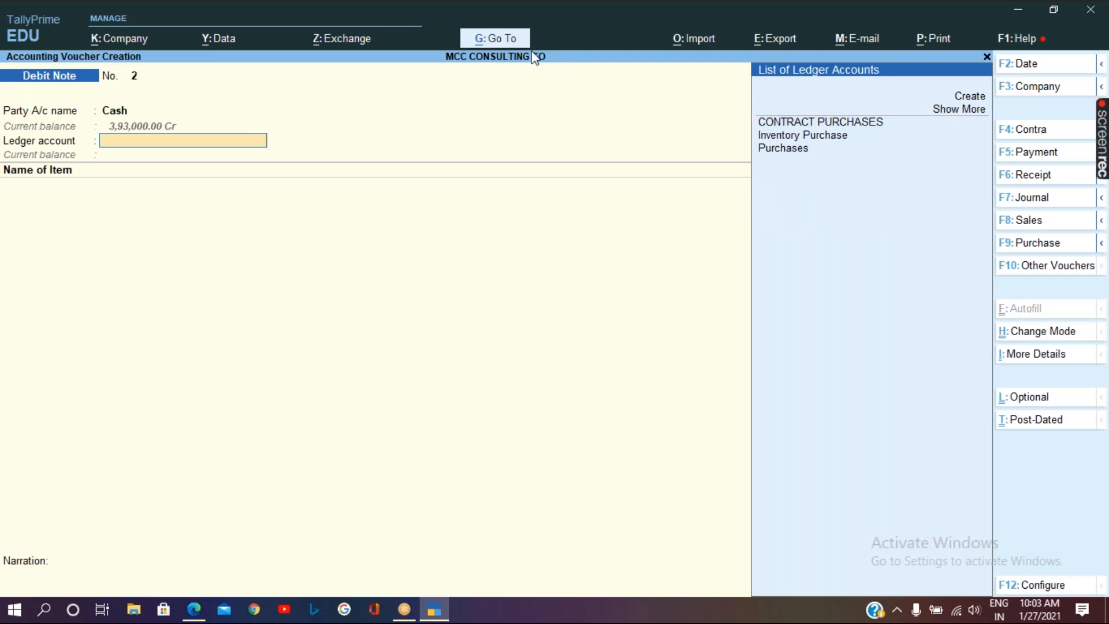
left_click(796, 137)
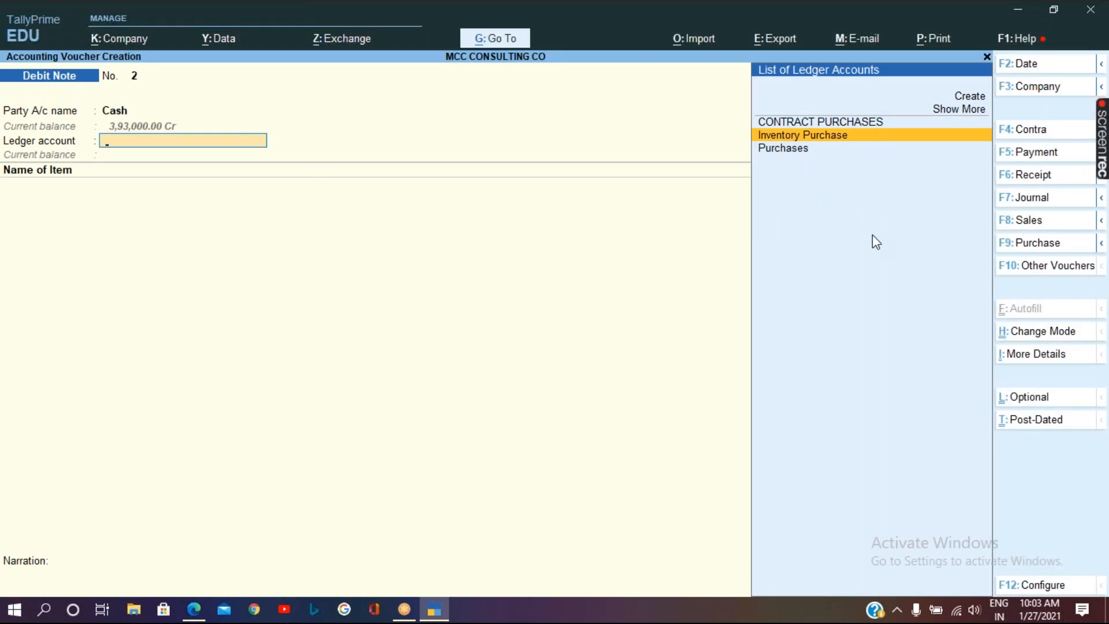
key("Return")
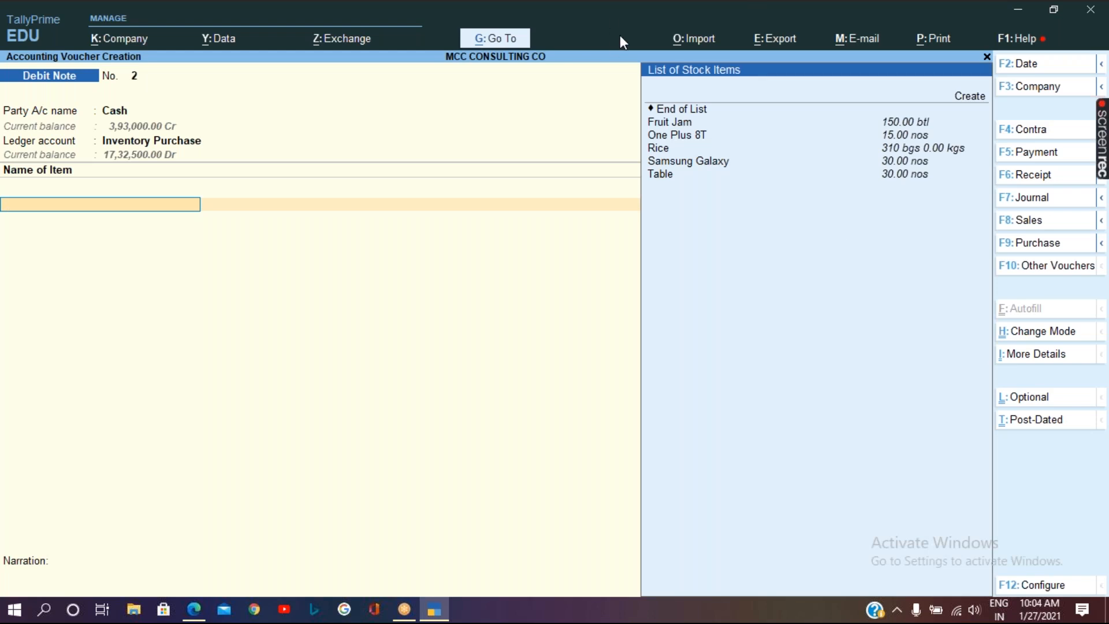
left_click(524, 42)
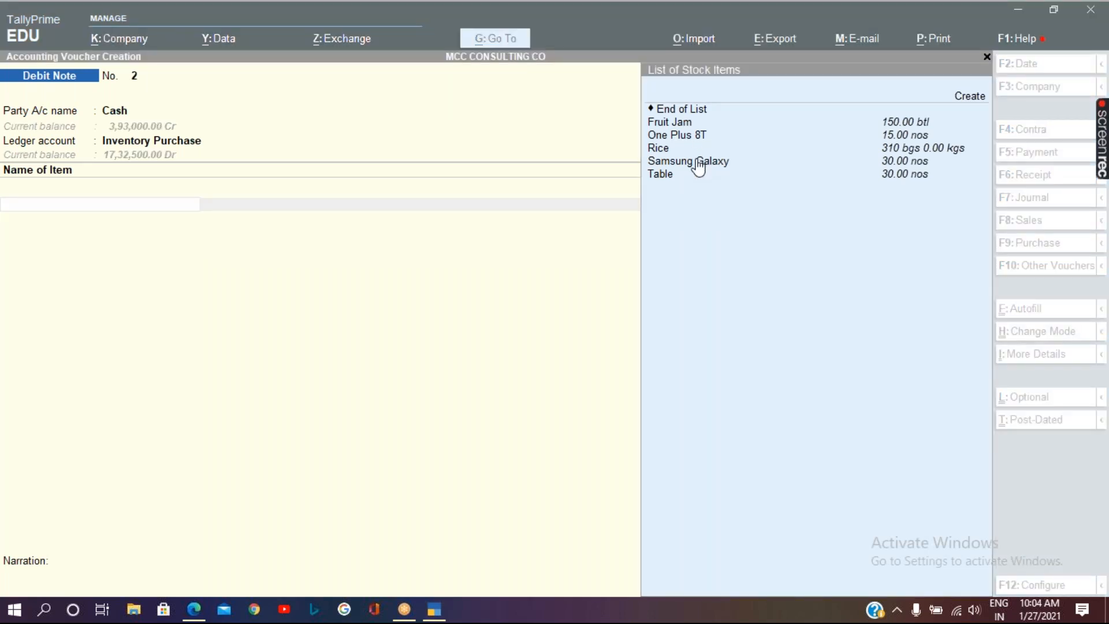
left_click(668, 175)
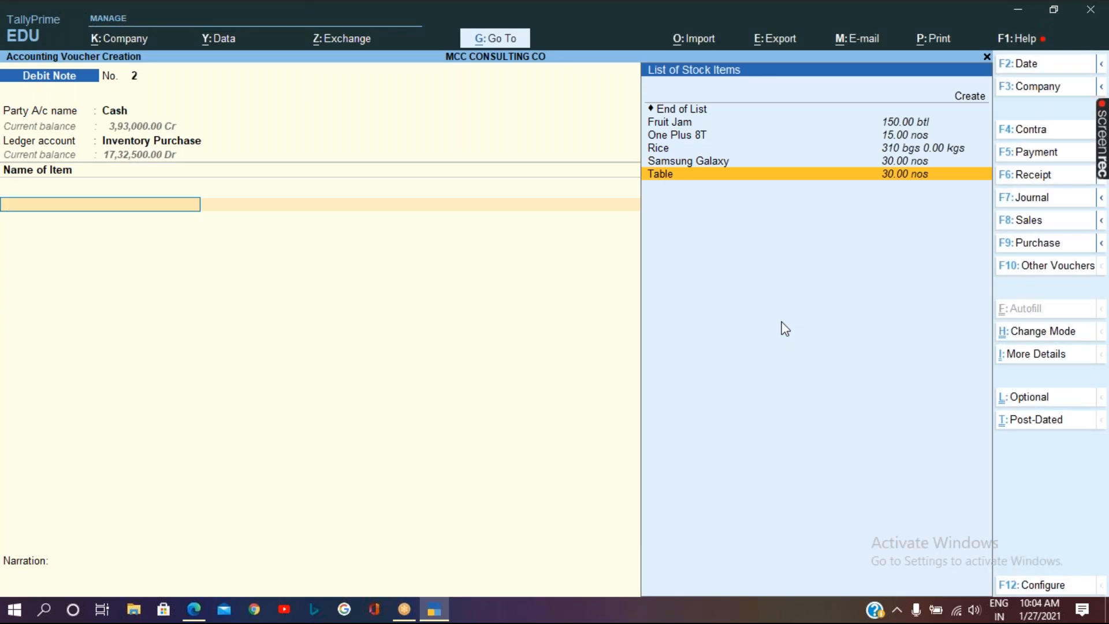
key("Return")
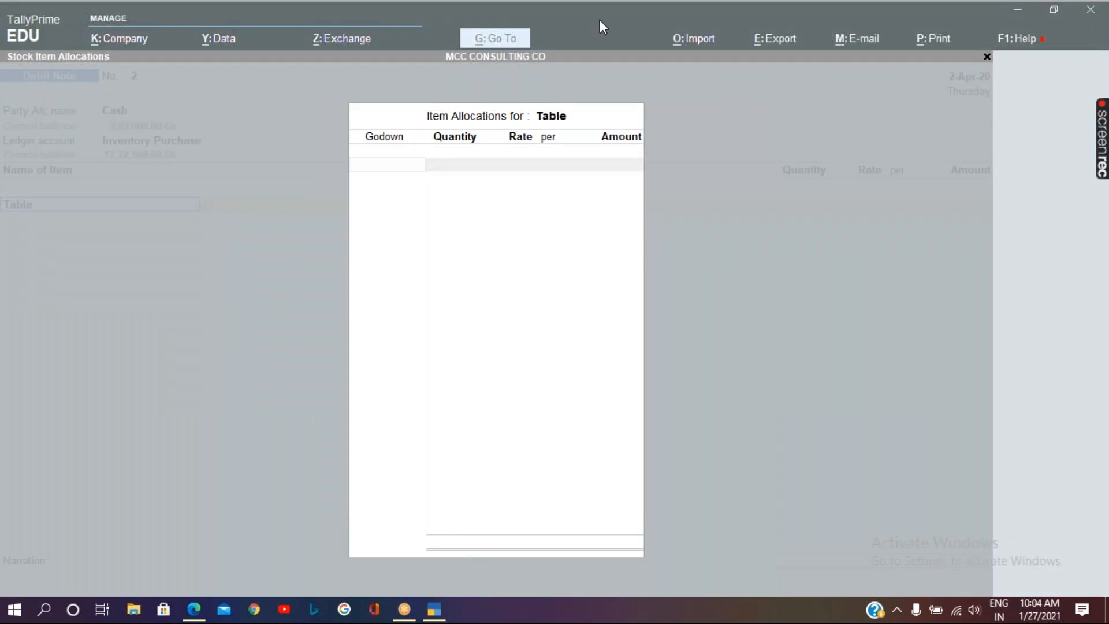
Allocate 2 nos of Table to the Branch Office godown, accepting the rate of 5,000 per nos.
left_click(382, 164)
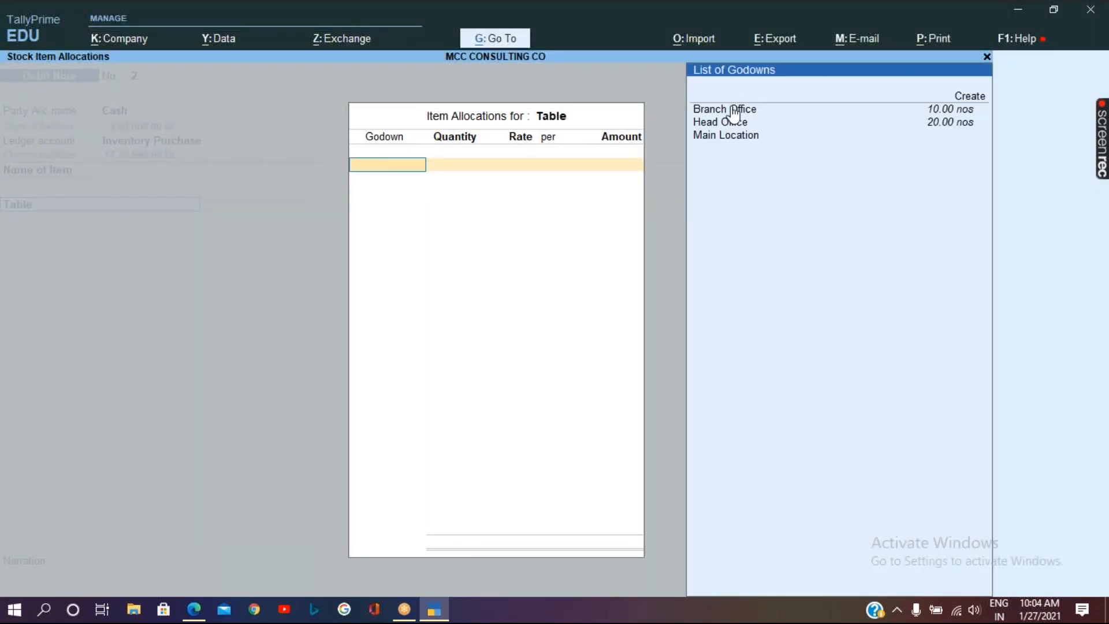
key("Return")
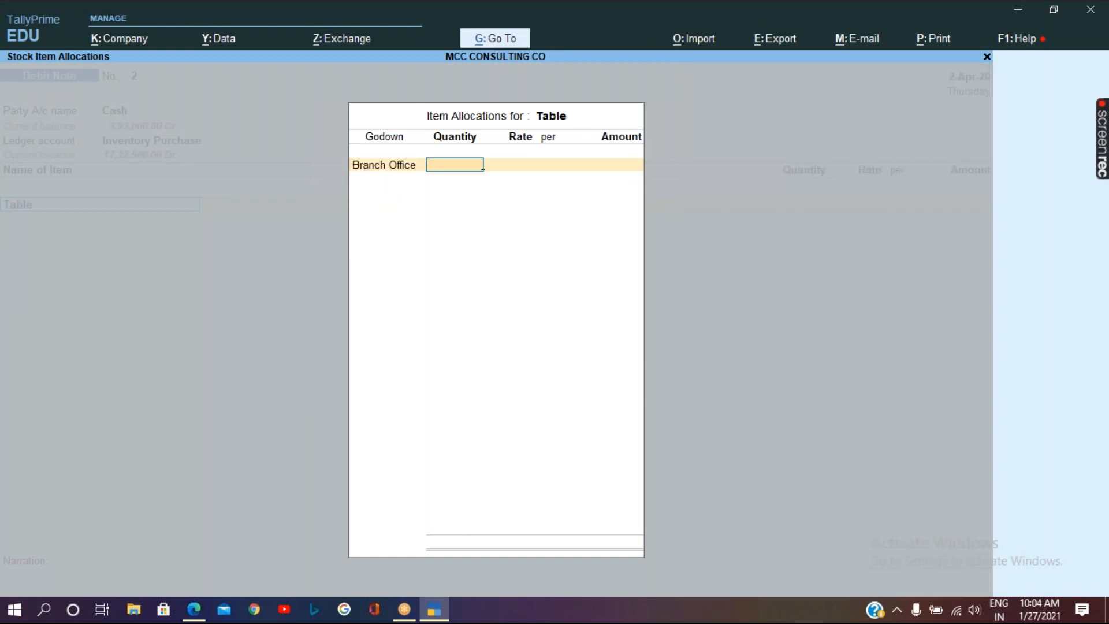
type("2")
key("Return")
key("Return")
key("Return")
key("Return")
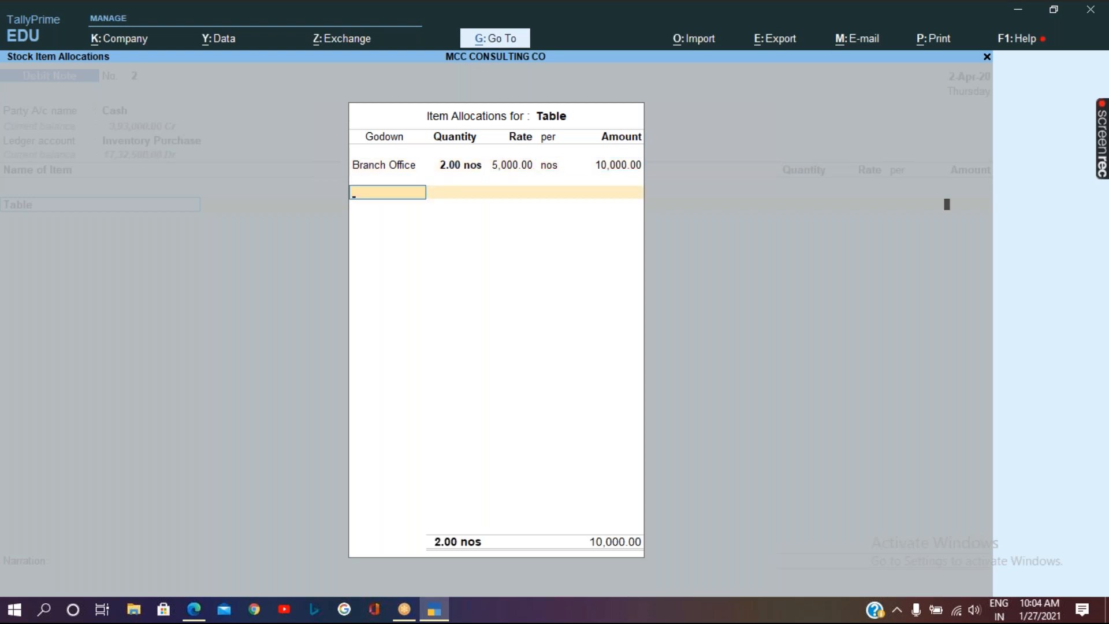
End the godown allocation and the item list, leave the narration blank and save the debit note.
key("Return")
key("Return")
key("Return")
key("Return")
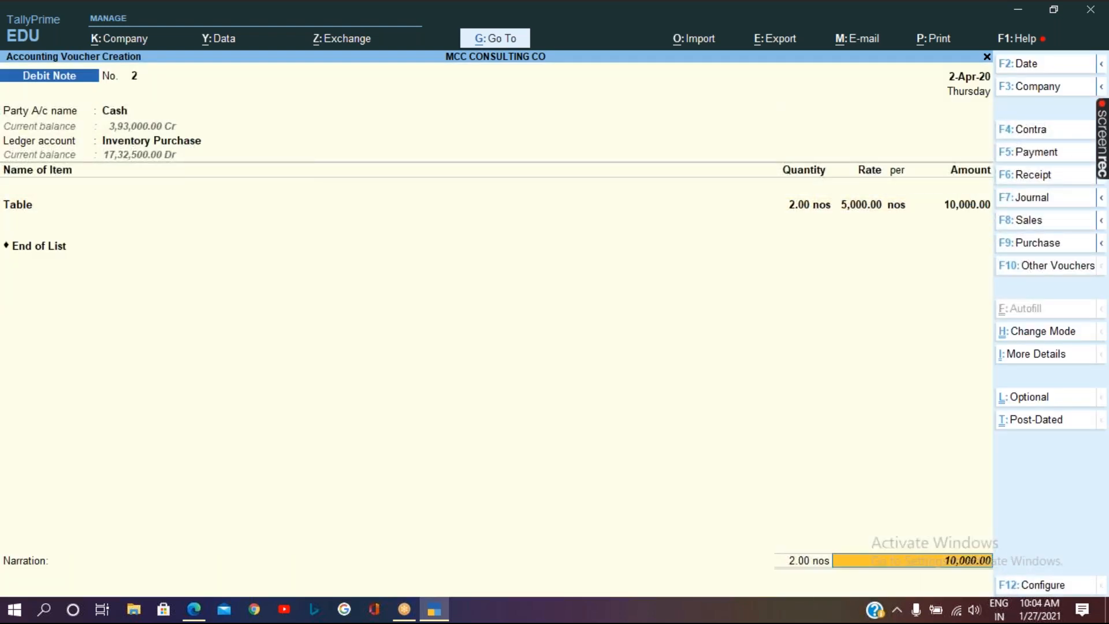
key("Return")
key("Return")
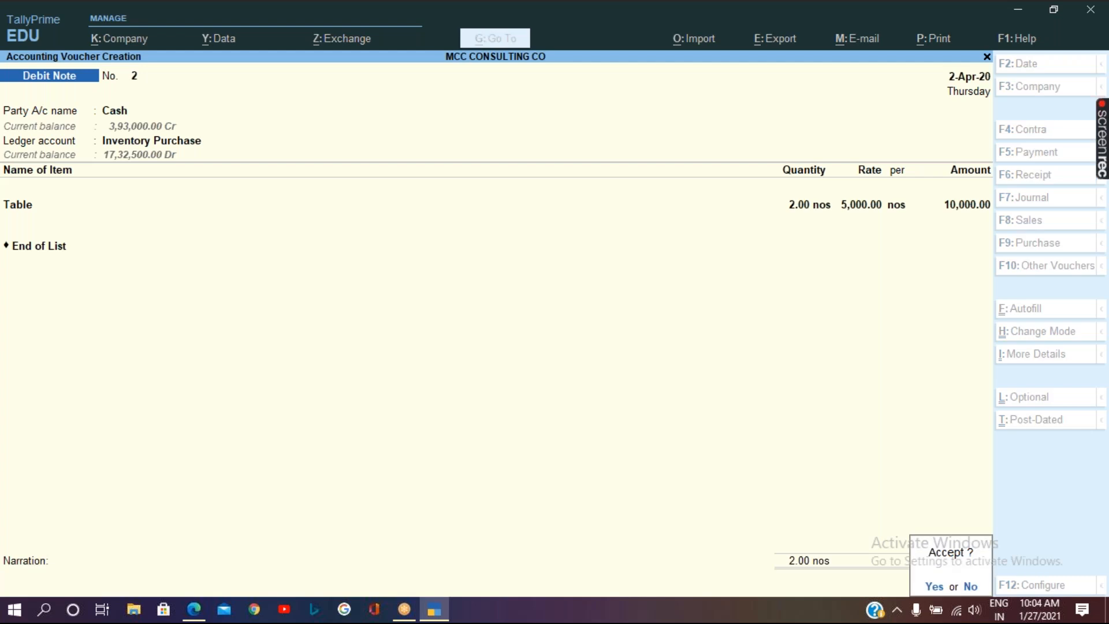
key("Return")
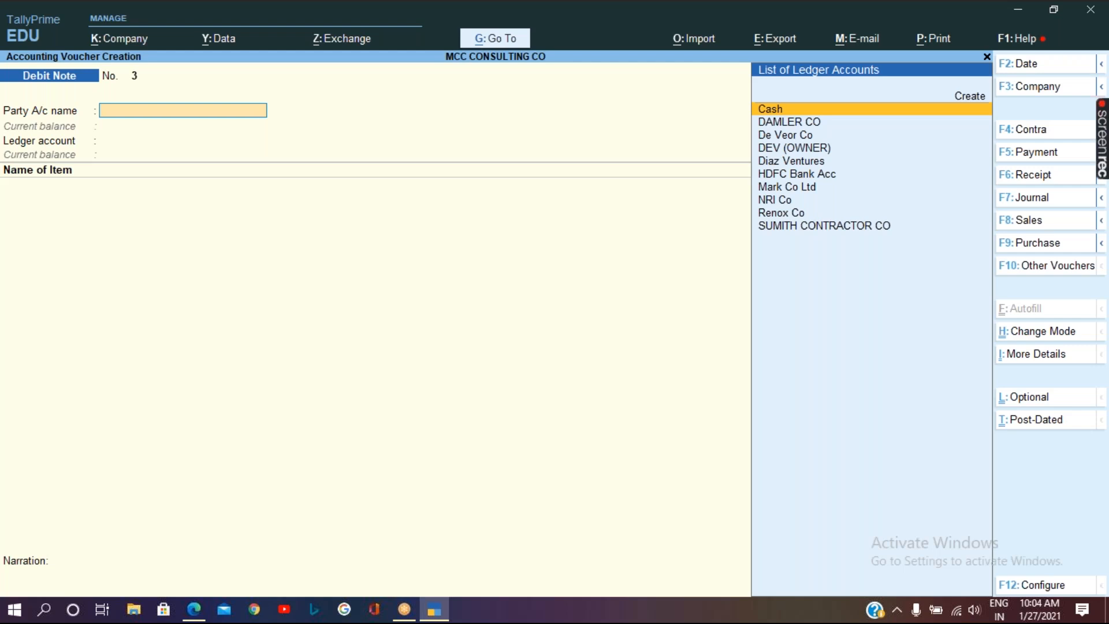
Switch to a Sales voucher and start a new party ledger named Neeraj Co without an alias.
key("F8")
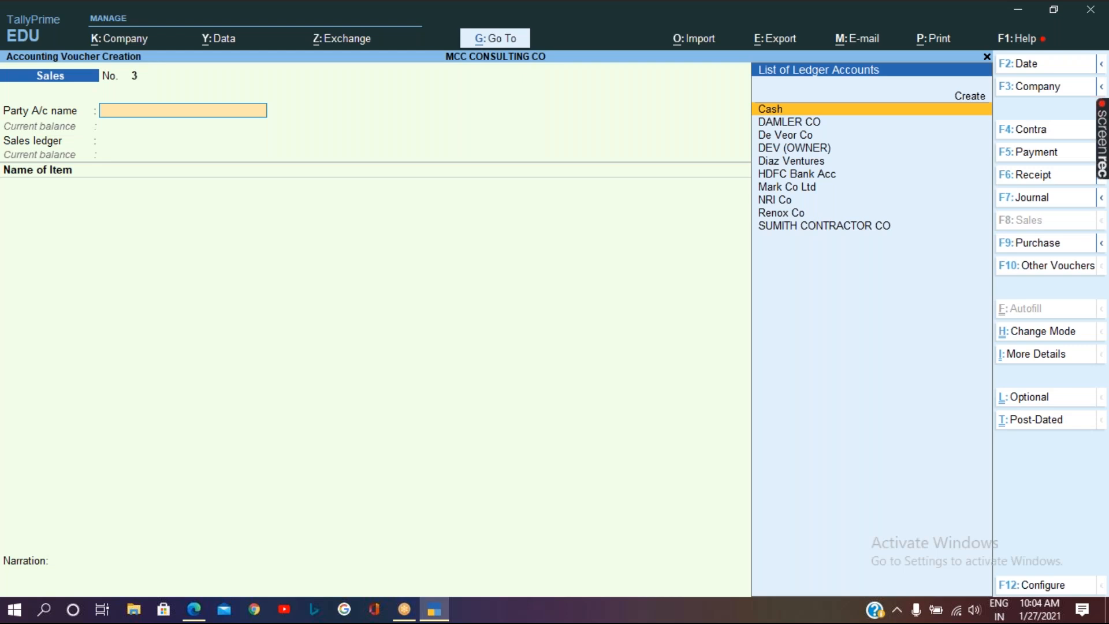
key("ctrl")
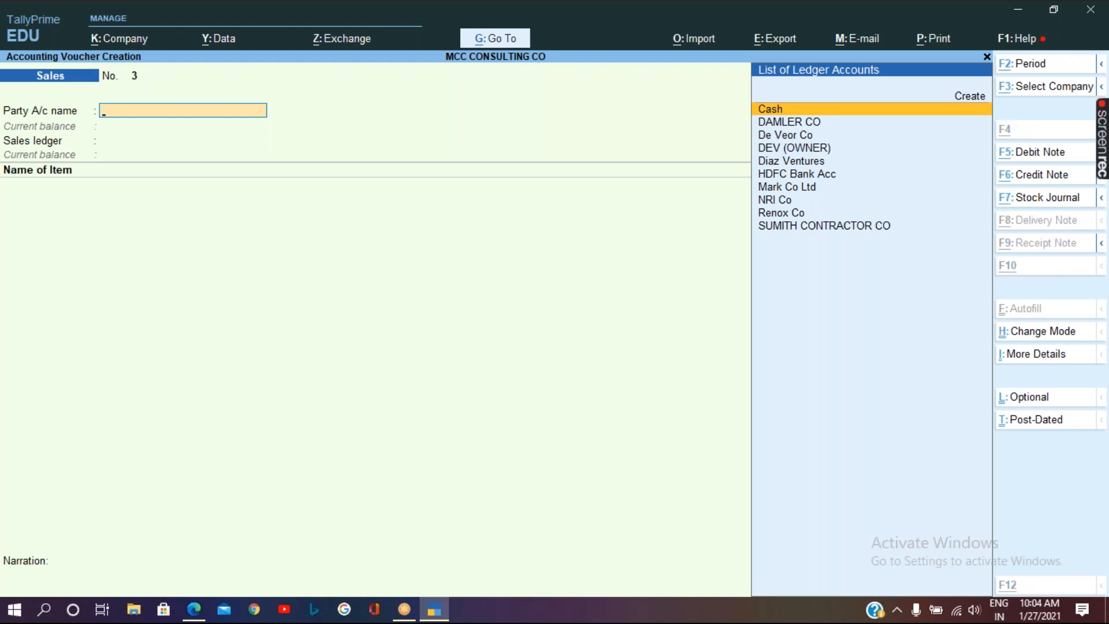
key("alt+c")
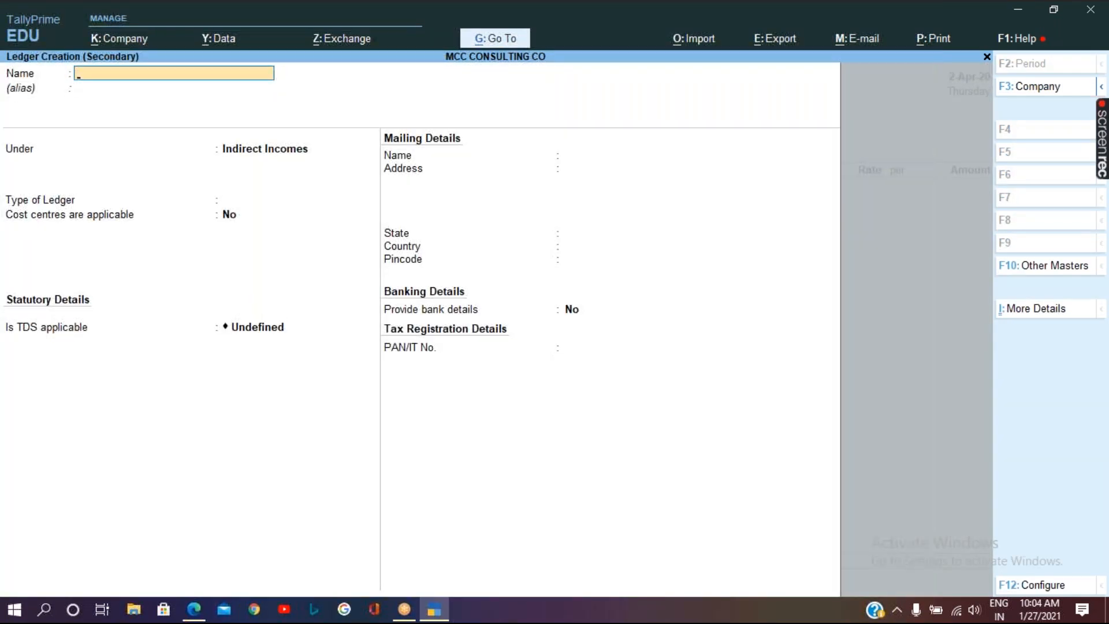
type("Neeraj Co")
key("Return")
key("Return")
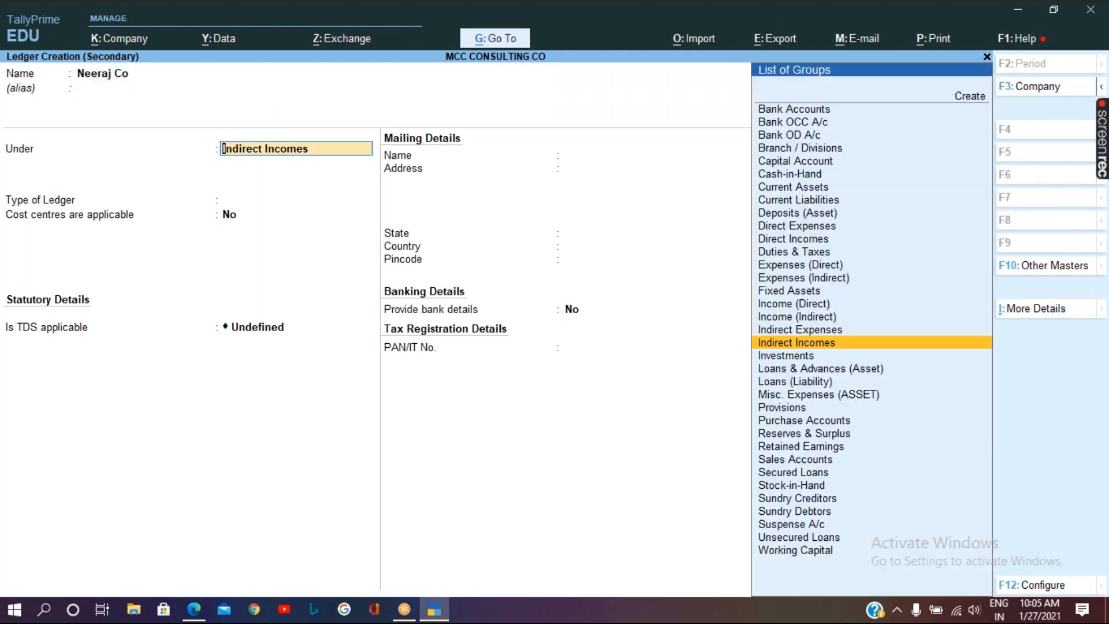
Put the Neeraj Co ledger under Sundry Debtors, save it and accept the voucher's default party details.
type("S")
key("Up")
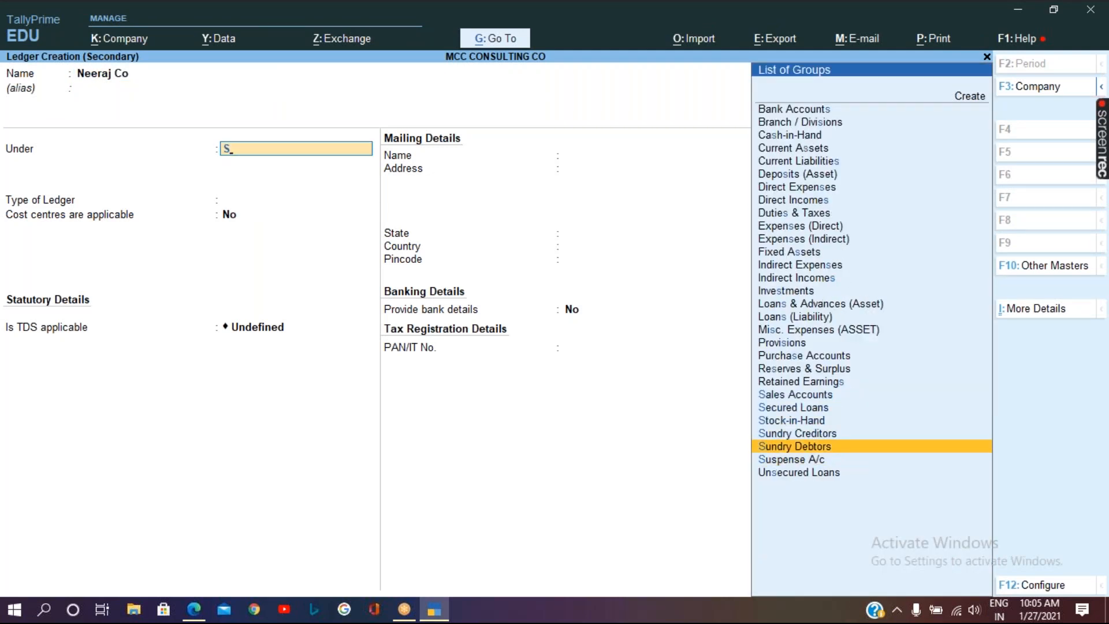
key("Return")
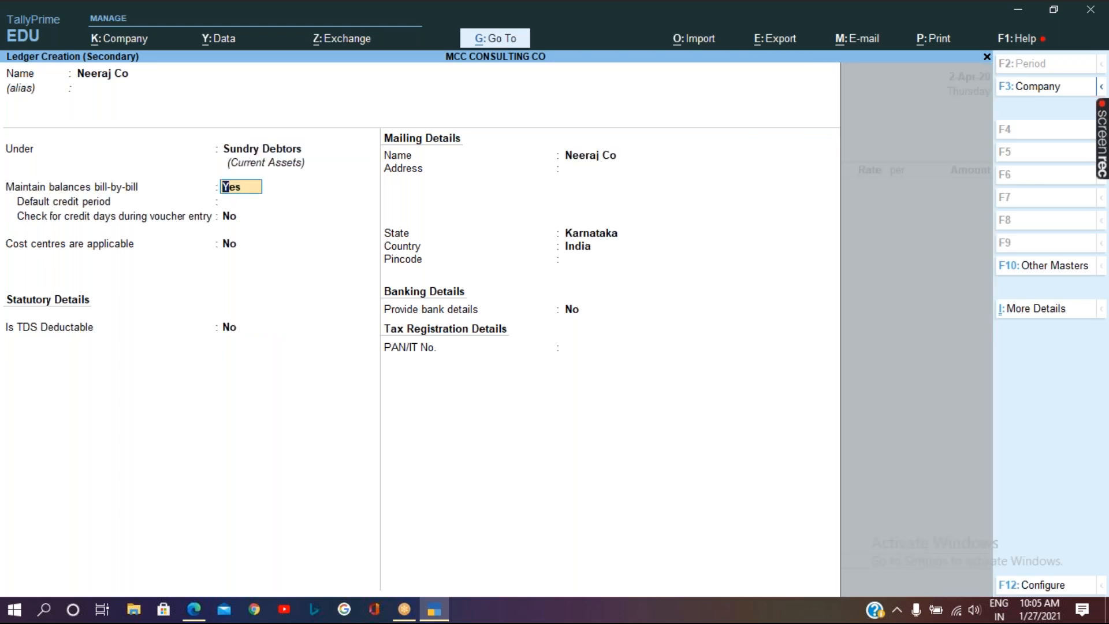
key("ctrl")
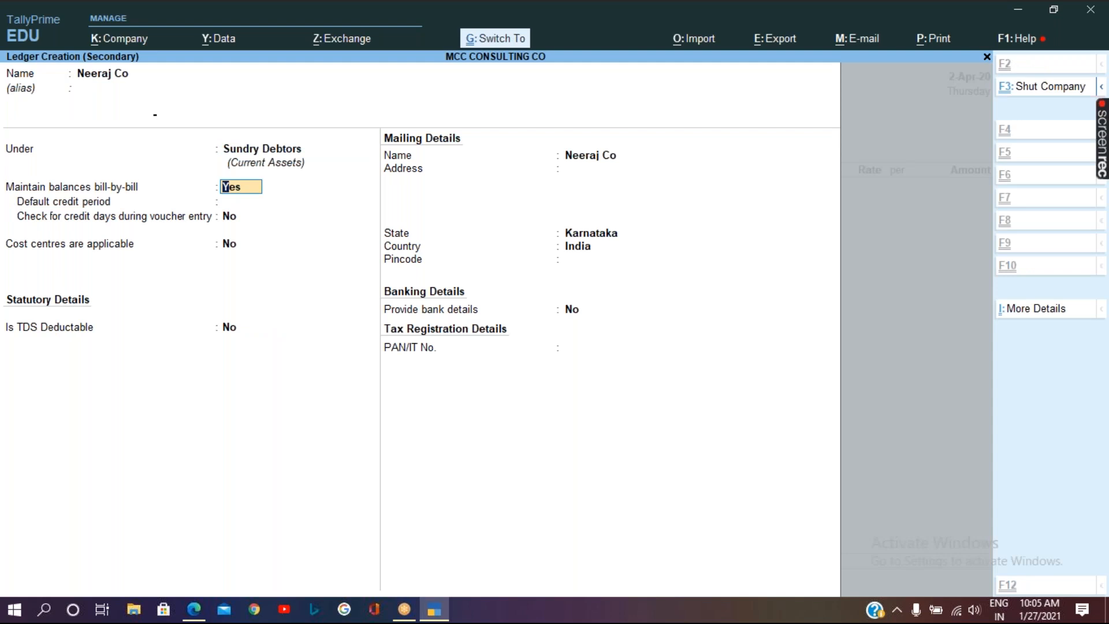
key("ctrl+a")
key("ctrl+a")
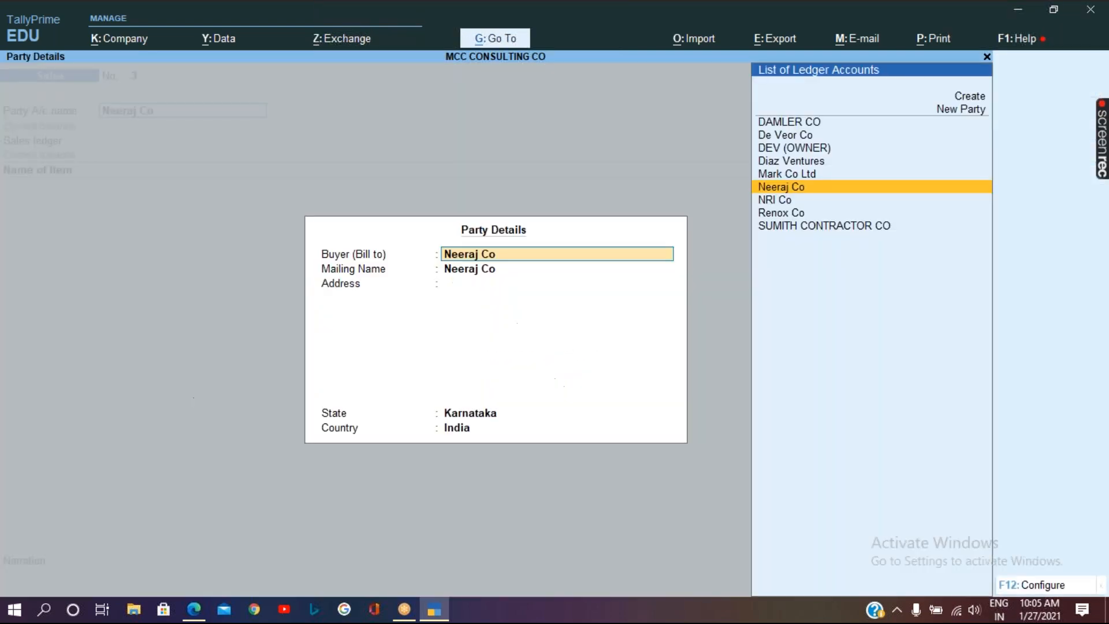
key("ctrl+a")
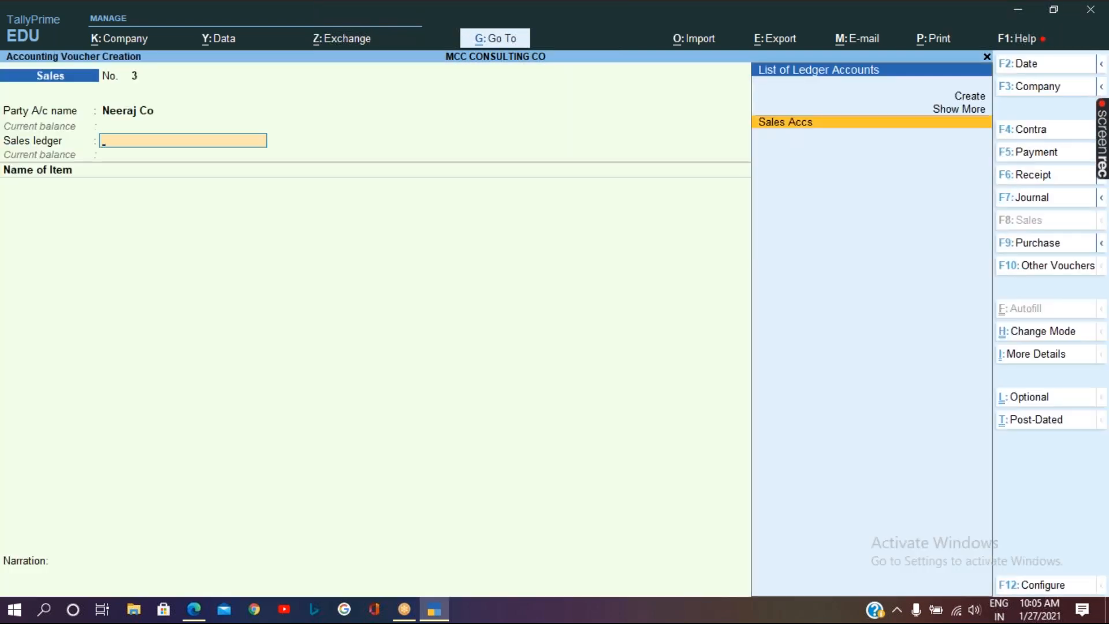
Create a new sales ledger named Inventory Sales under the Sales Accounts group.
key("alt+c")
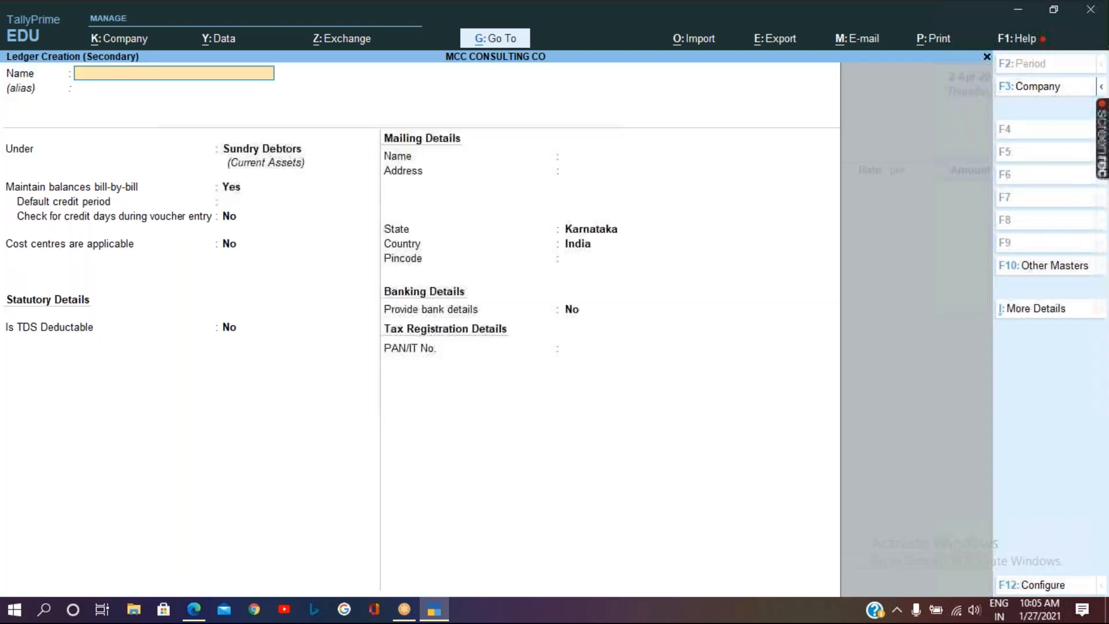
type("Inven")
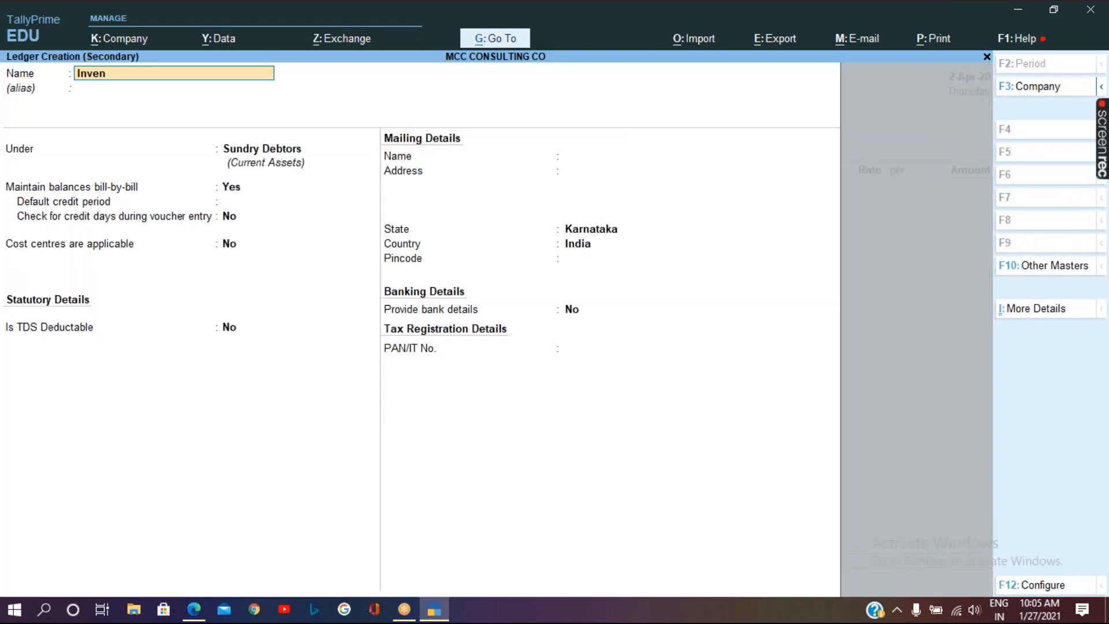
type("tory Sales")
key("Return")
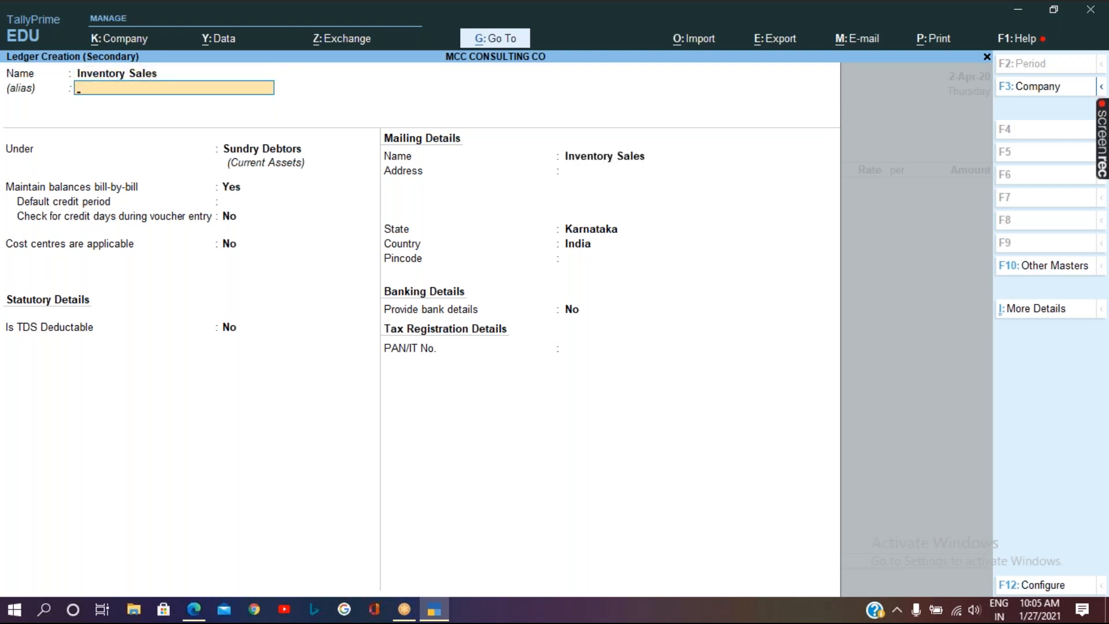
key("Return")
type("Sa")
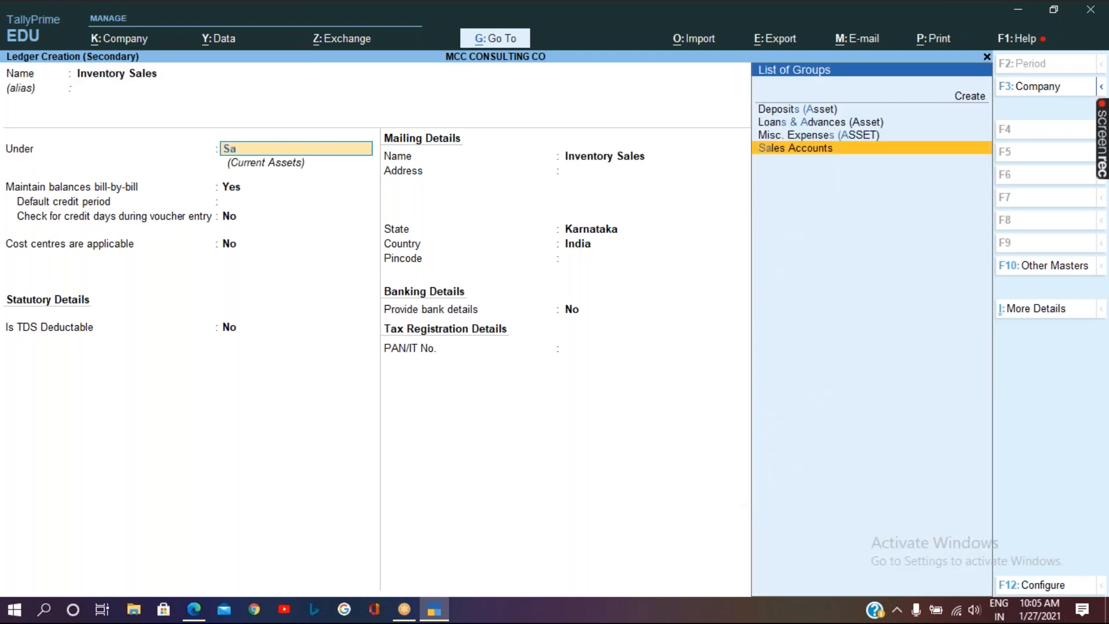
key("Return")
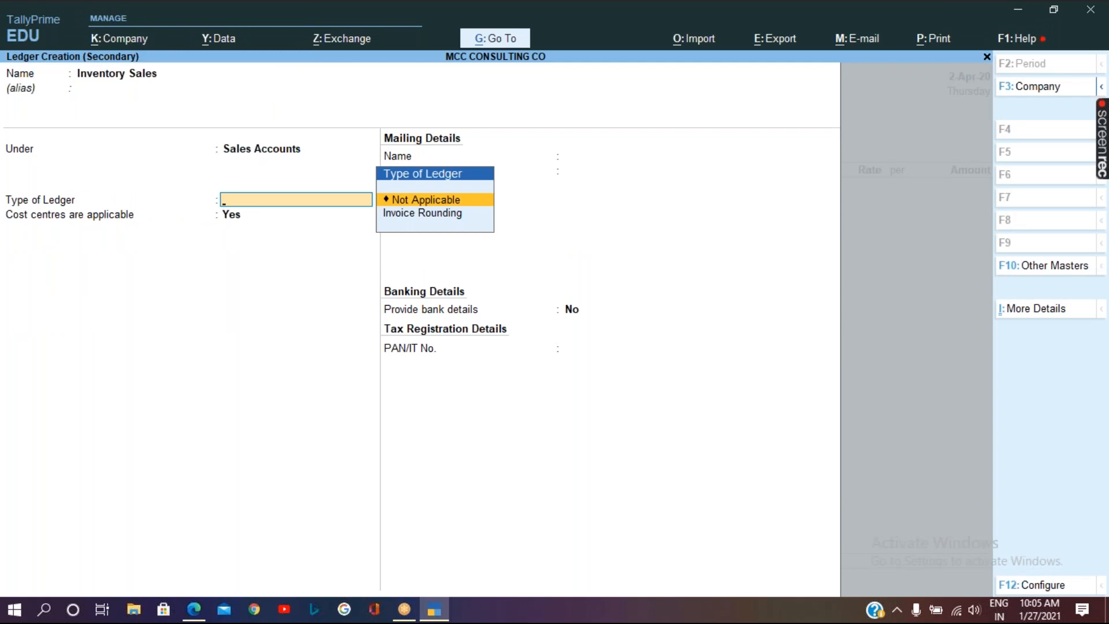
Set the Inventory Sales ledger's type to Not Applicable and its cost centres to No, and save it.
key("Return")
key("n")
key("Return")
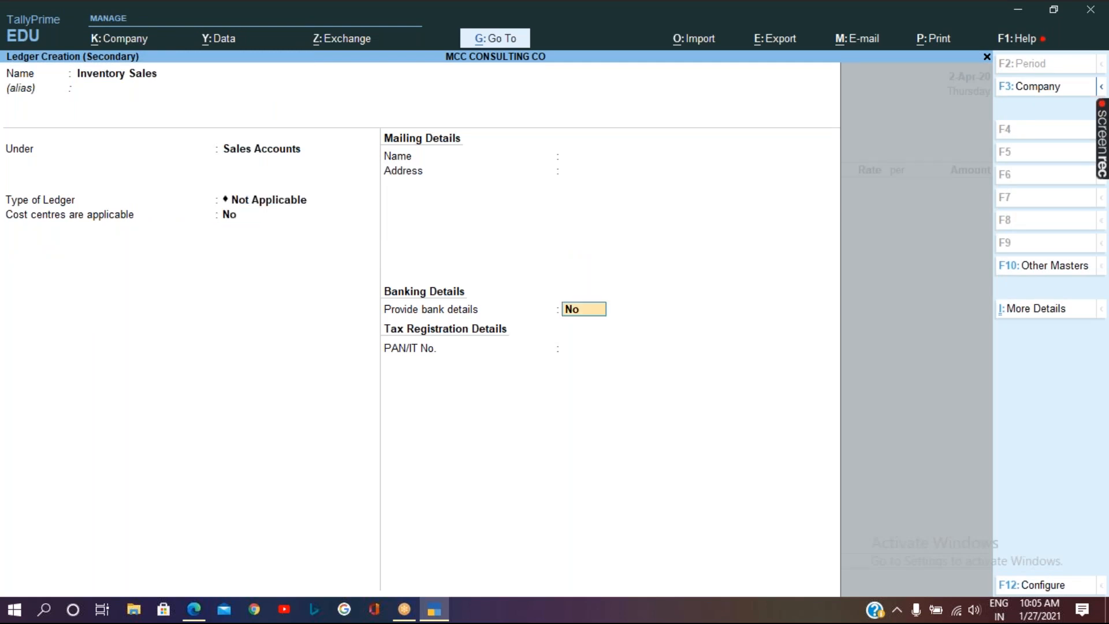
key("ctrl")
key("ctrl+a")
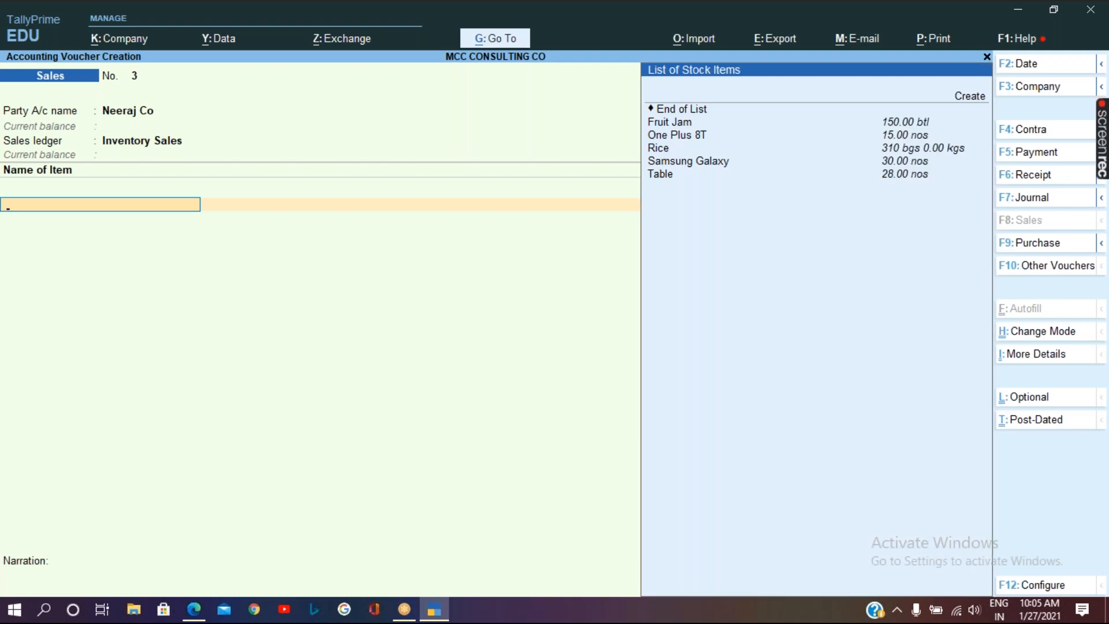
Add the stock item Table to the Sales voucher for Neeraj Co.
key("Down")
key("Down")
key("Down")
key("Down")
key("Down")
key("Down")
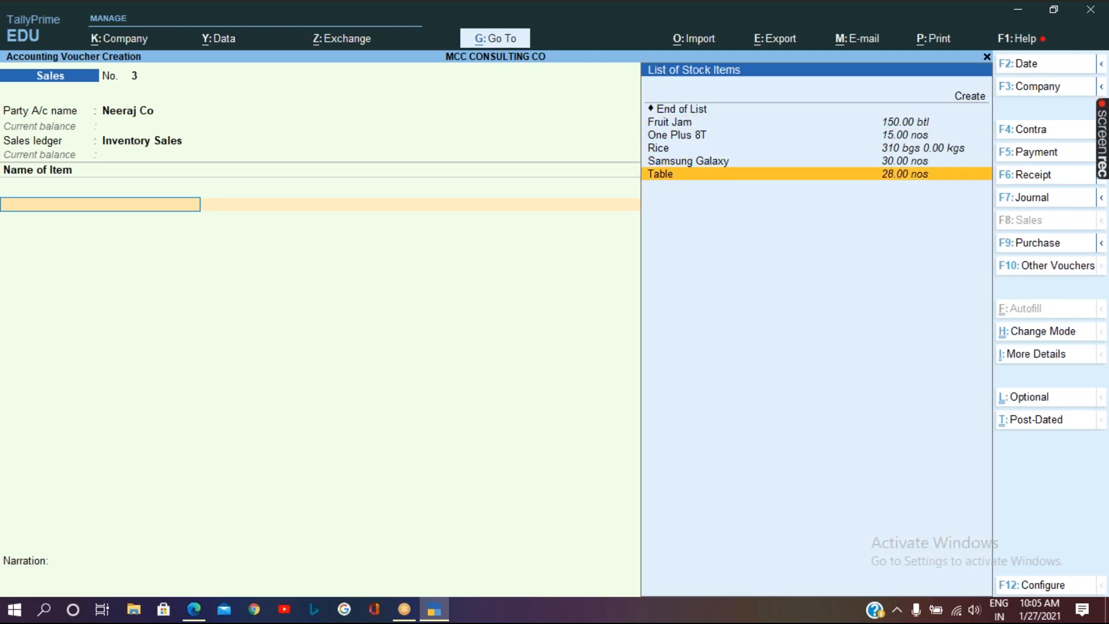
key("Return")
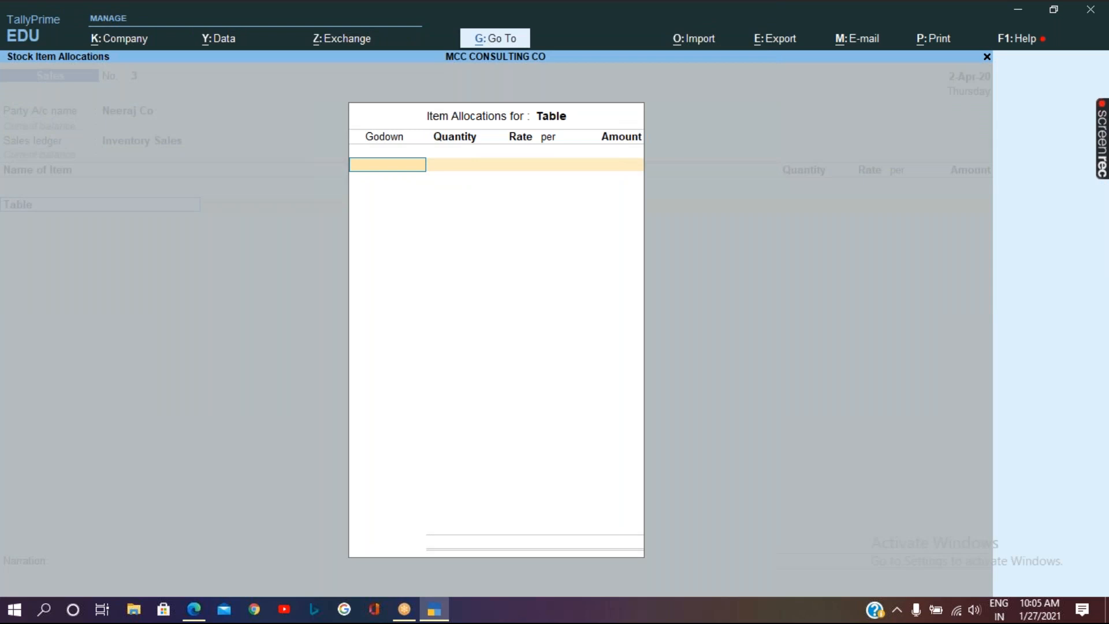
Allocate 5 nos of Table from the Head Office godown.
key("Down")
key("Down")
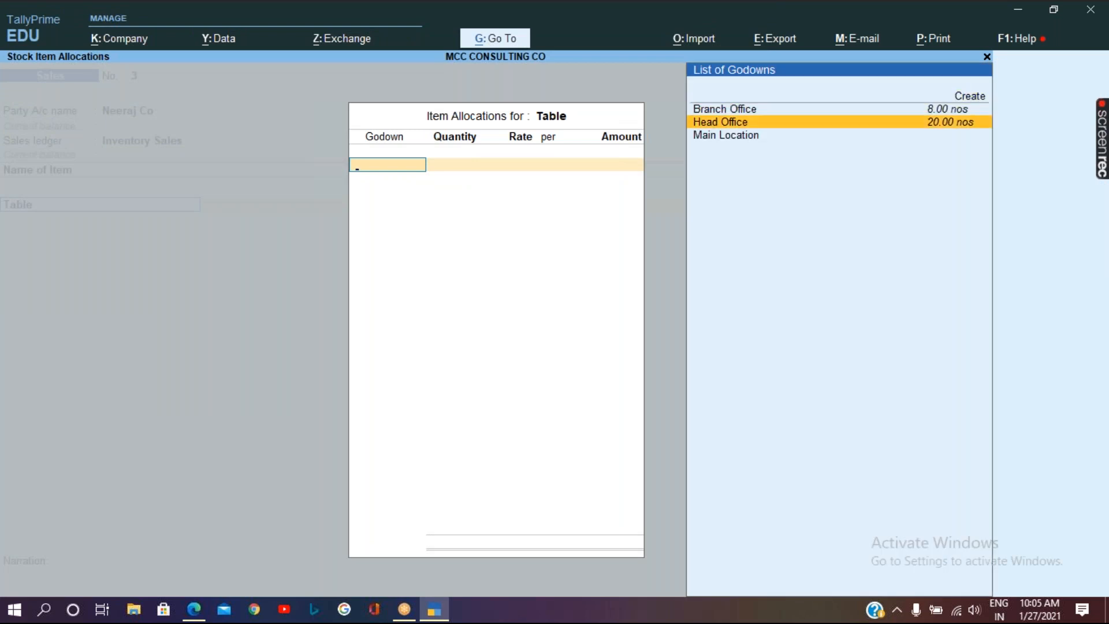
key("Return")
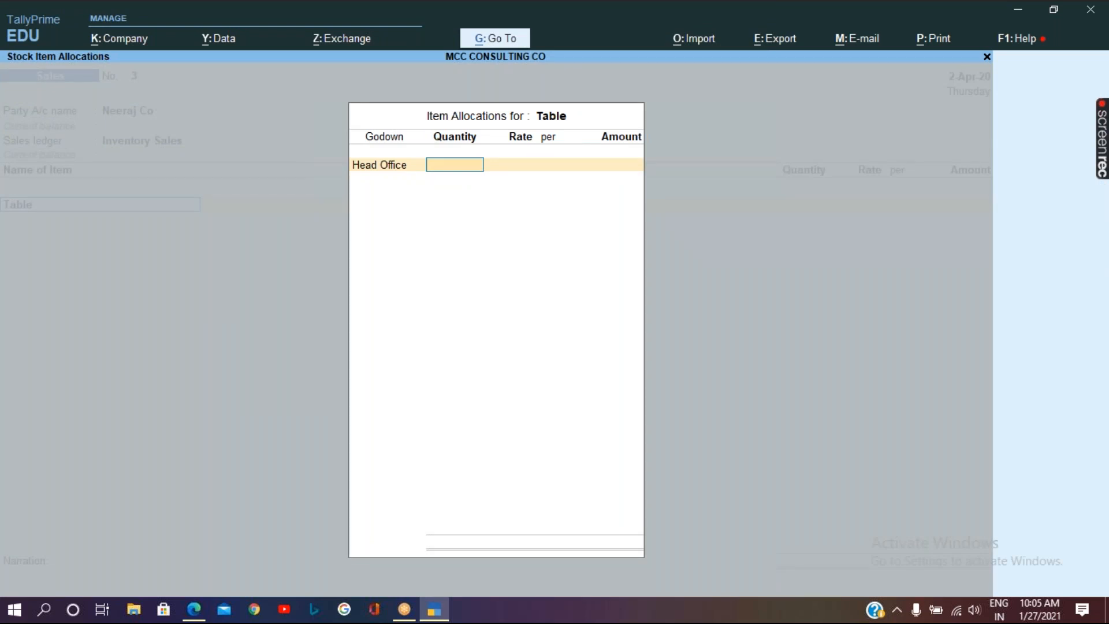
type("5")
key("Return")
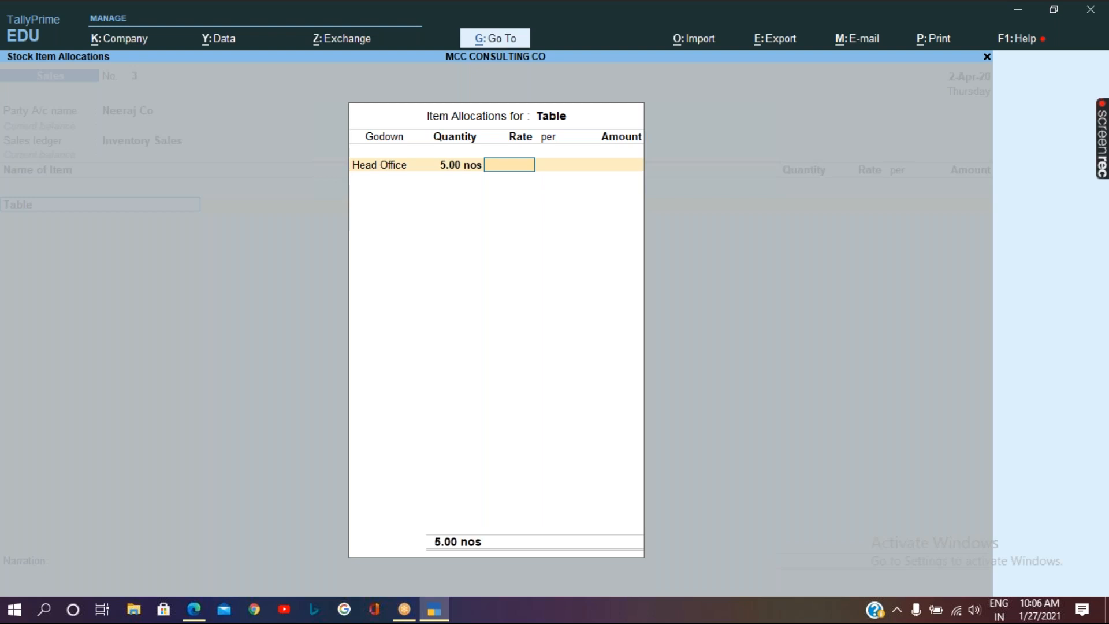
key("alt+s")
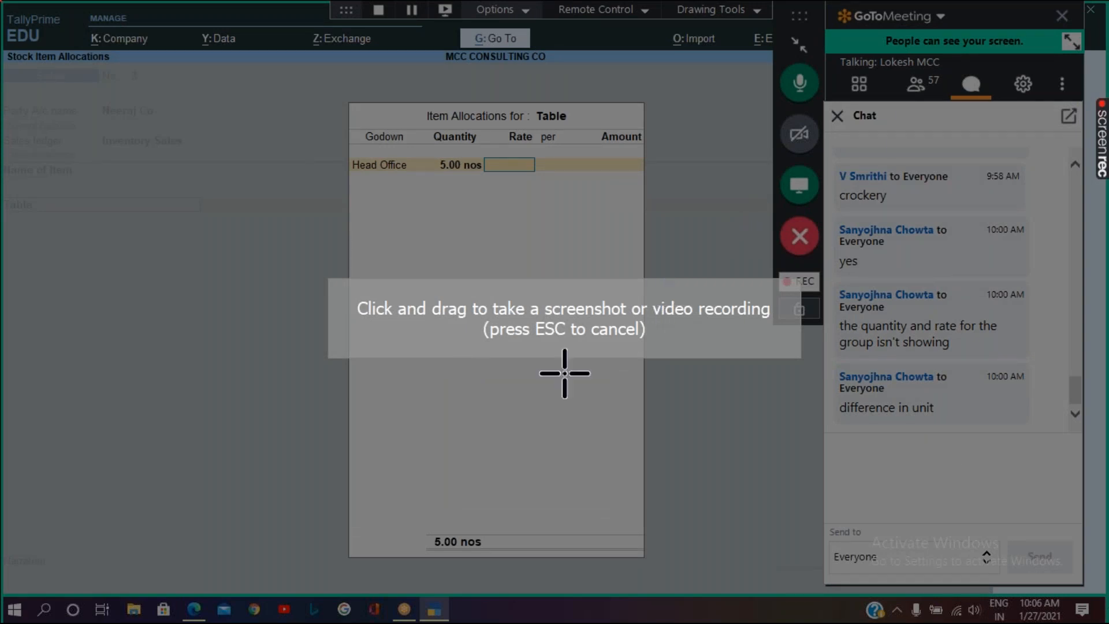
left_click(721, 430)
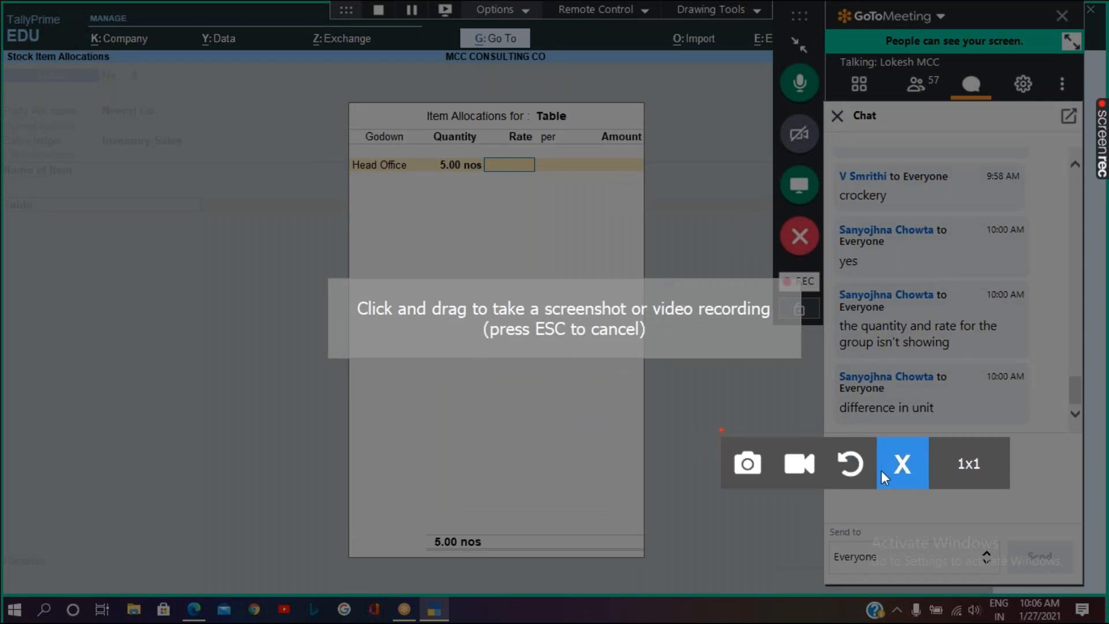
left_click(898, 460)
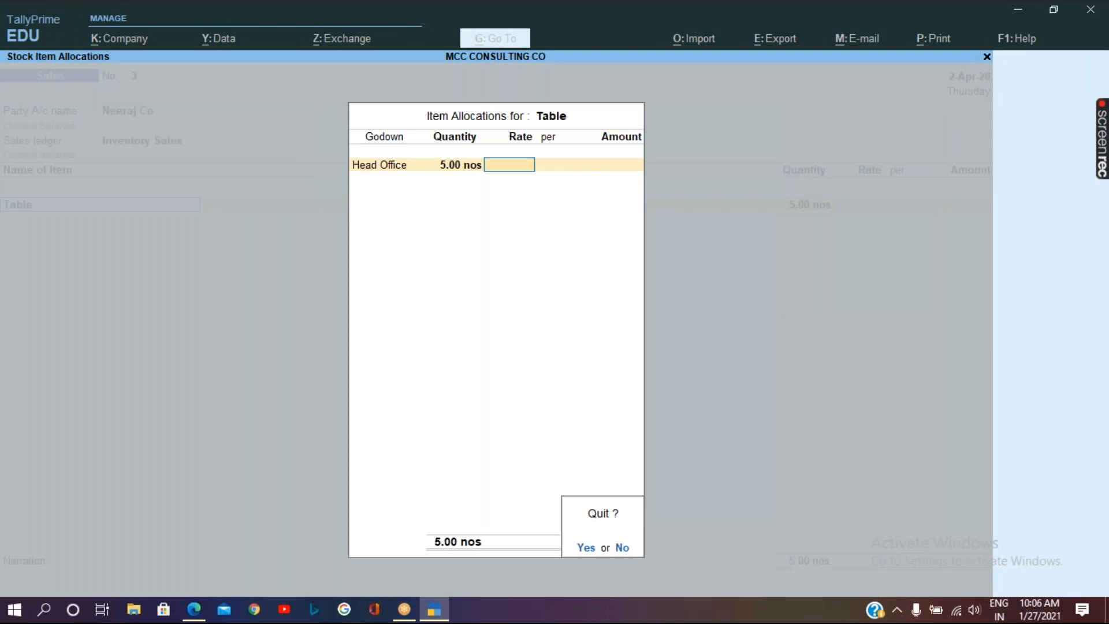
left_click(667, 6)
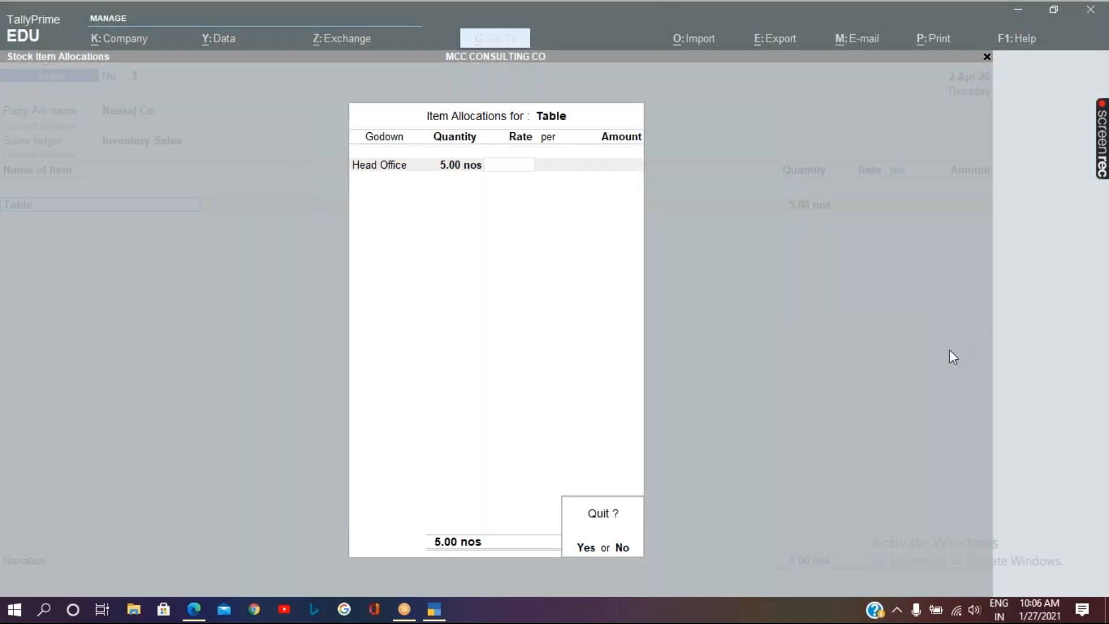
left_click(931, 348)
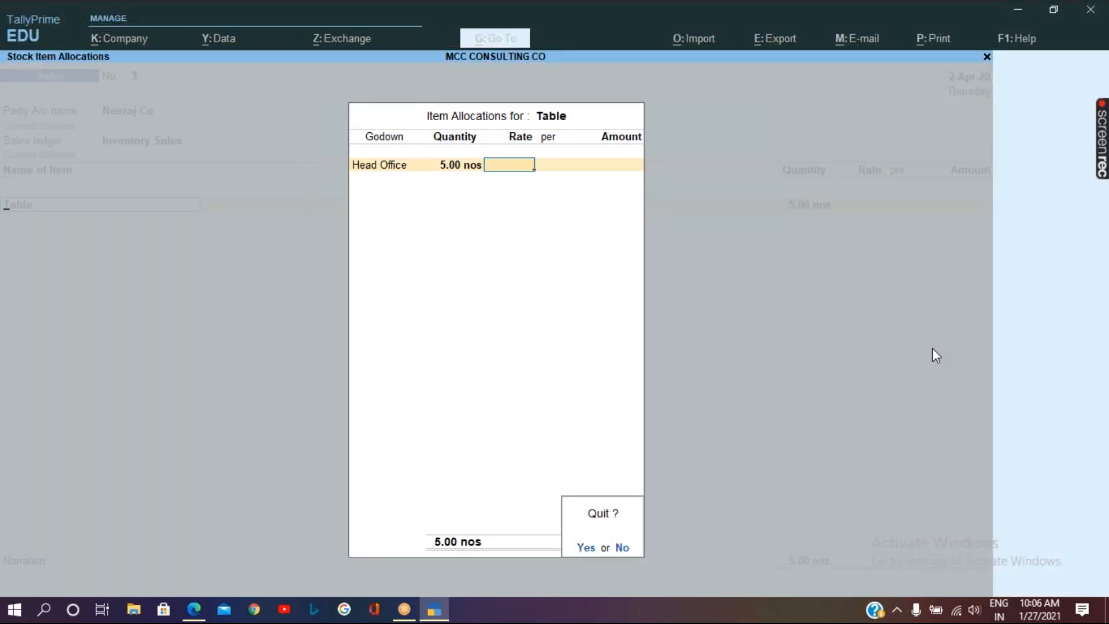
key("y")
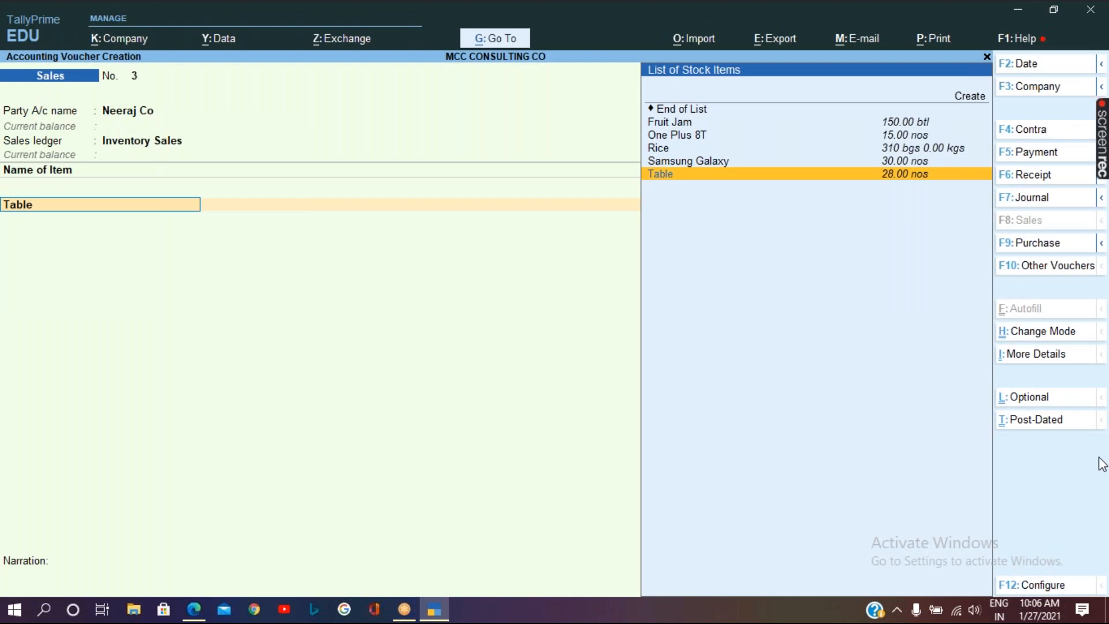
In the ScreenRec settings, set the start/stop capture shortcut to Shift+K, close them and return to the Sales voucher's item line.
mouse_move(1104, 125)
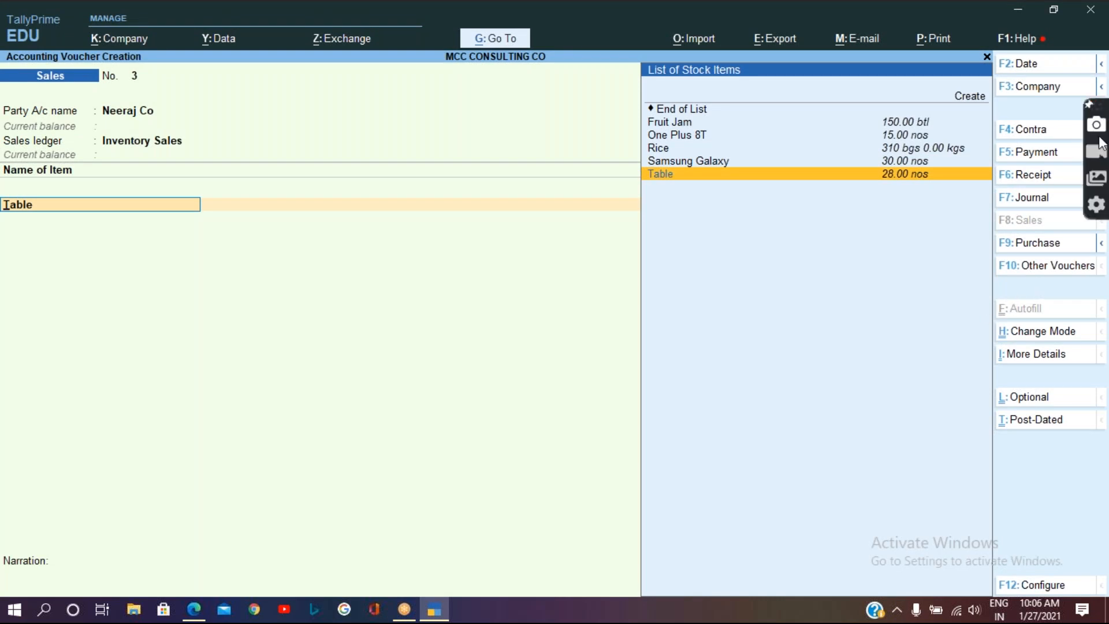
left_click(1097, 206)
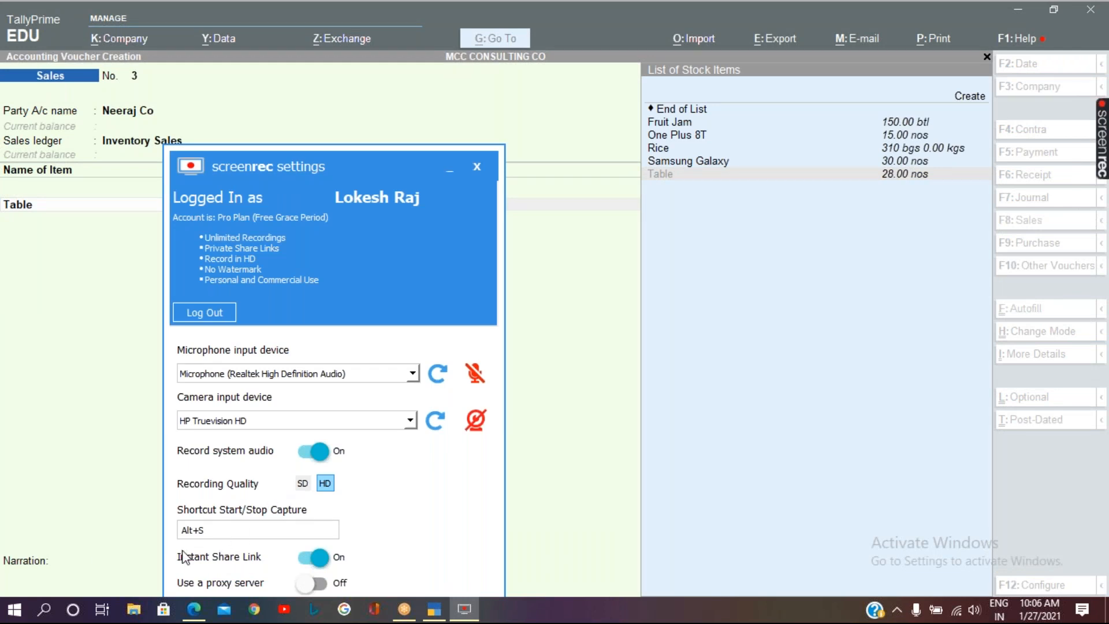
double_click(210, 528)
key("shift+k")
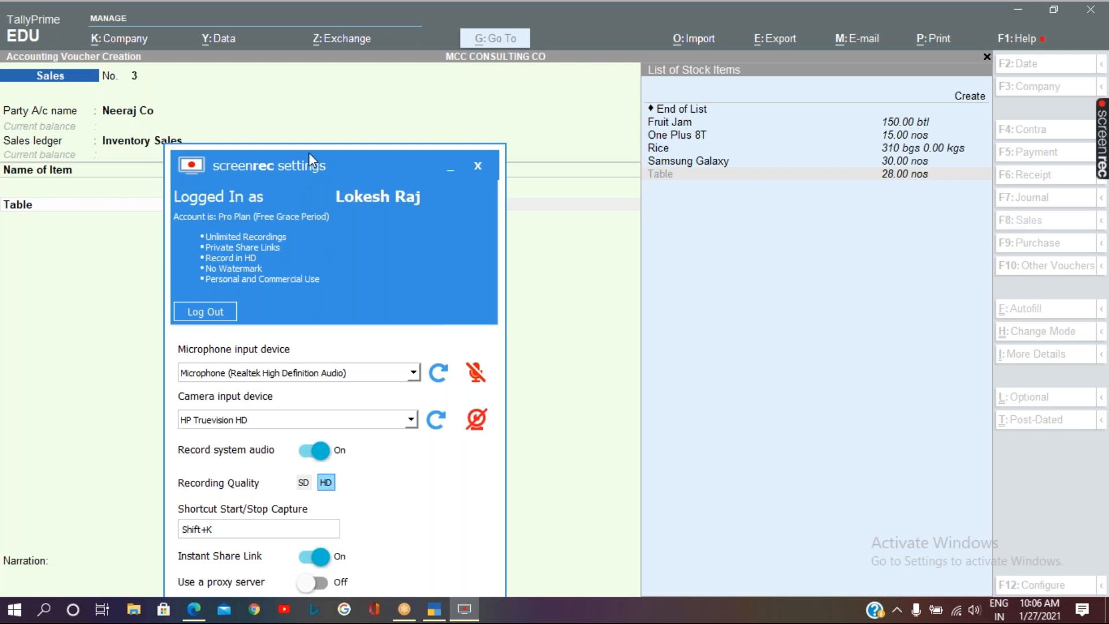
left_click_drag(309, 152, 898, 180)
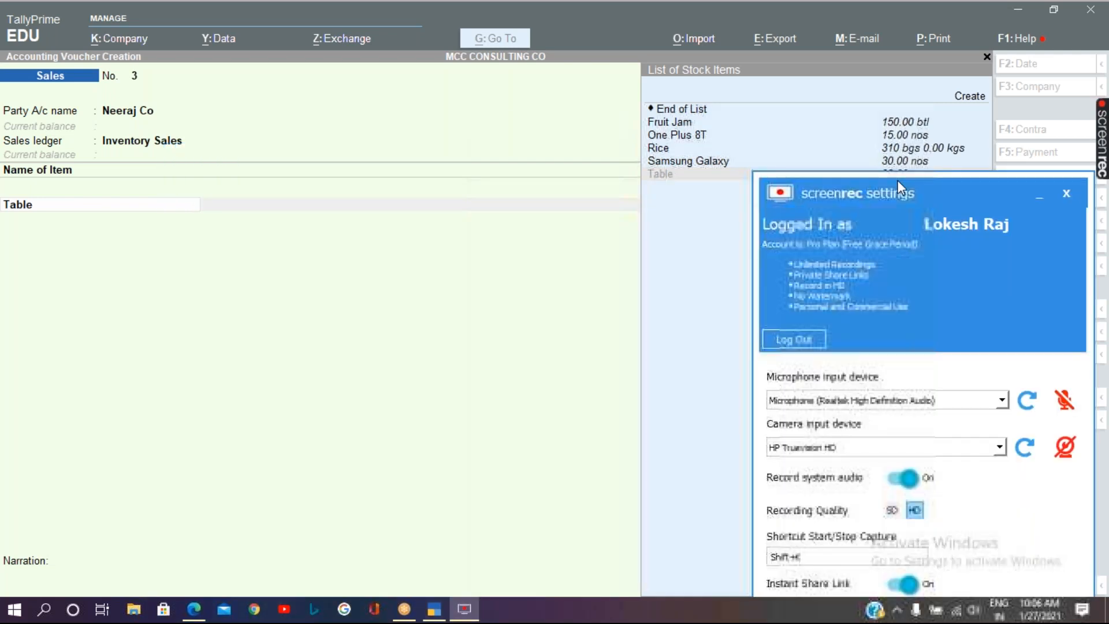
left_click(1068, 195)
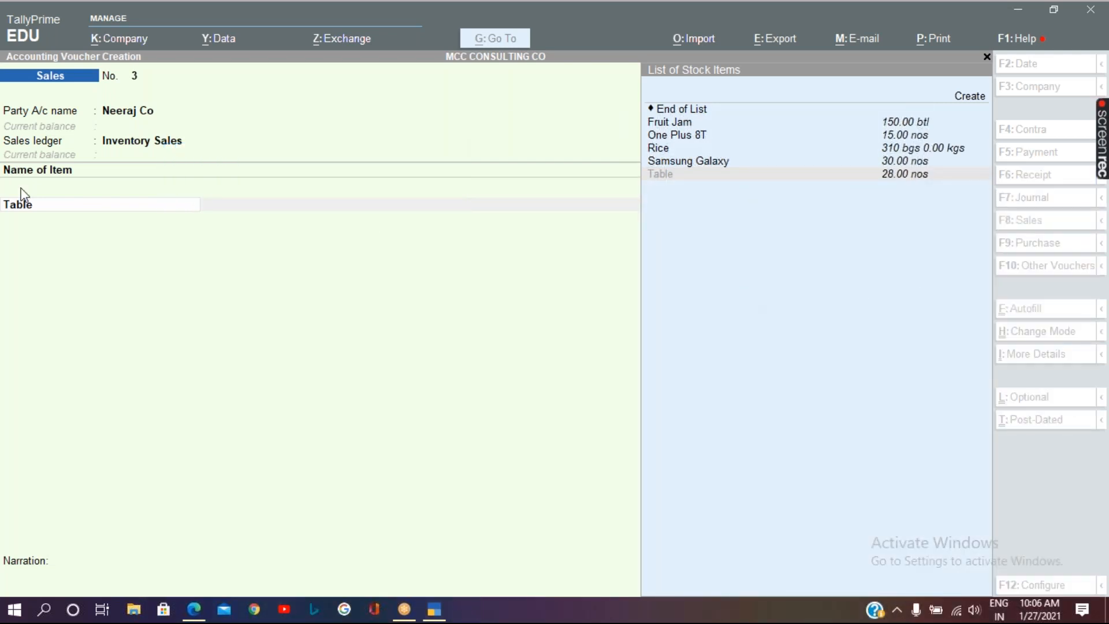
left_click(29, 206)
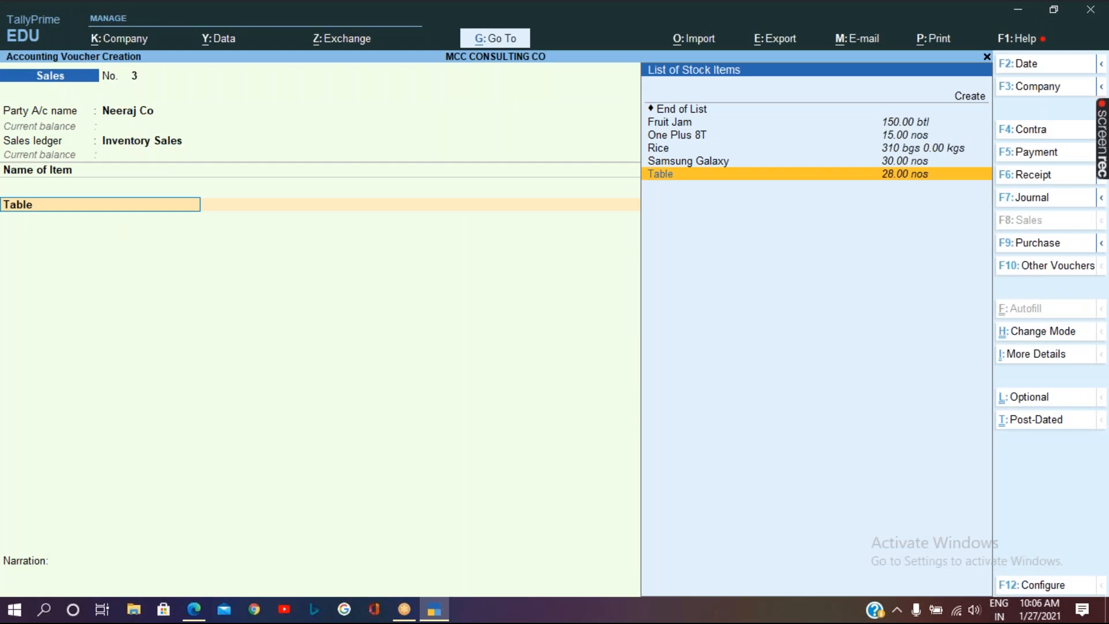
Examine the Stock Query for Table from the item line and again from its item allocation, checking purchase rate and godown stock.
key("alt")
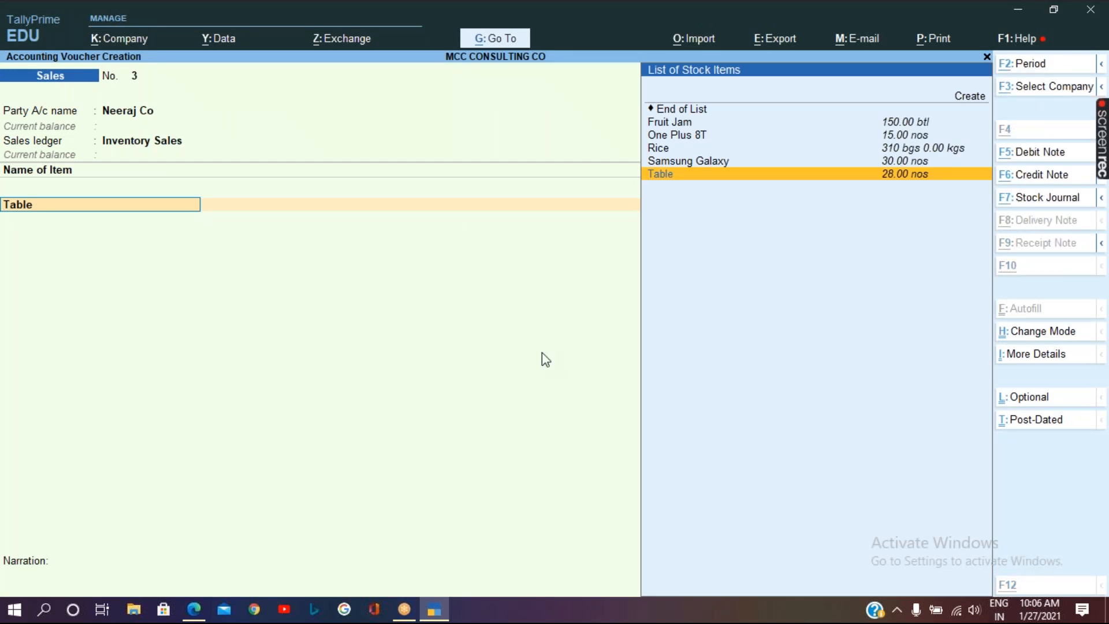
key("alt+Return")
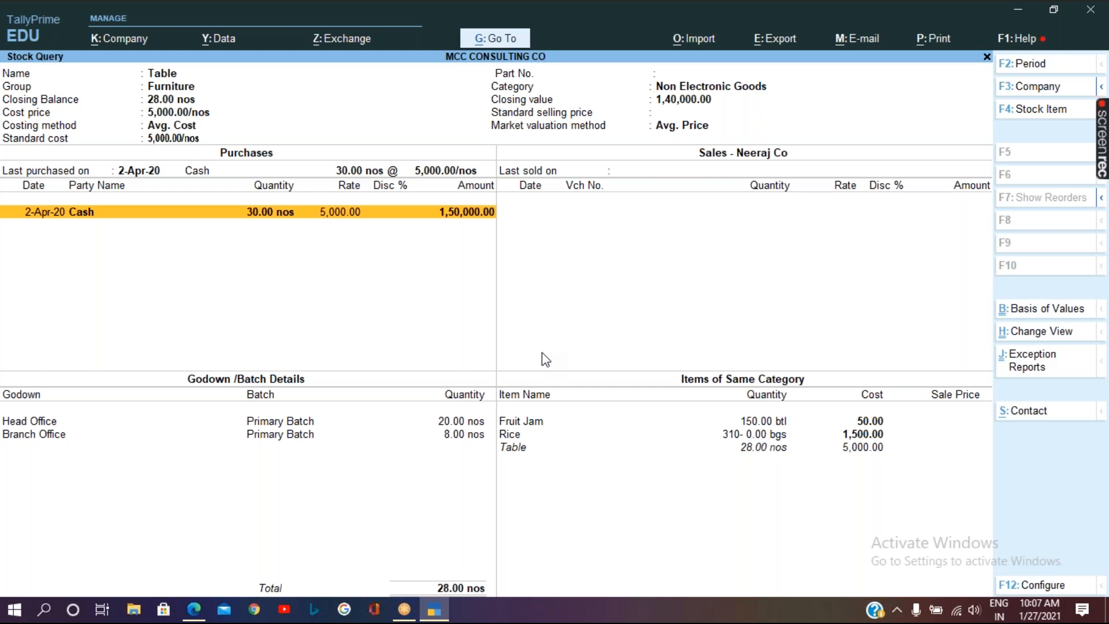
key("Escape")
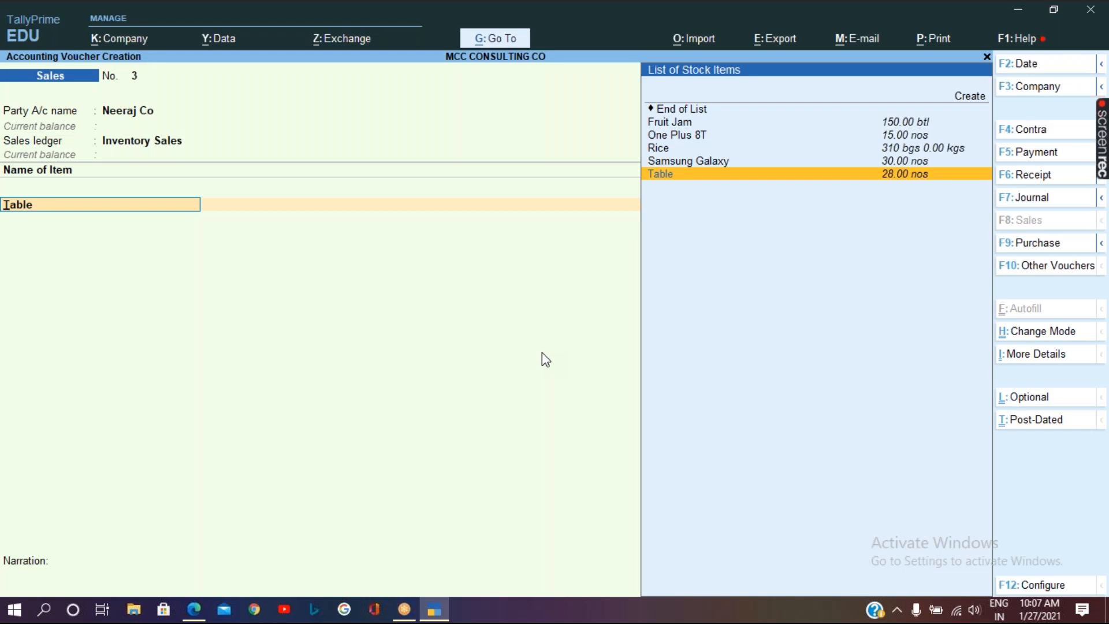
key("Return")
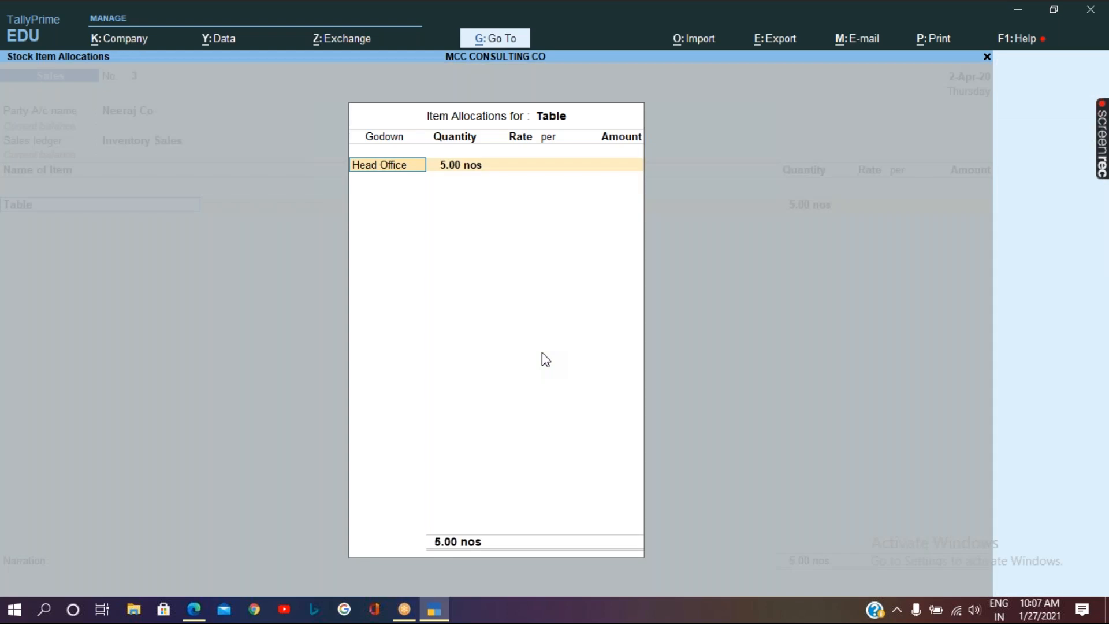
key("alt+s")
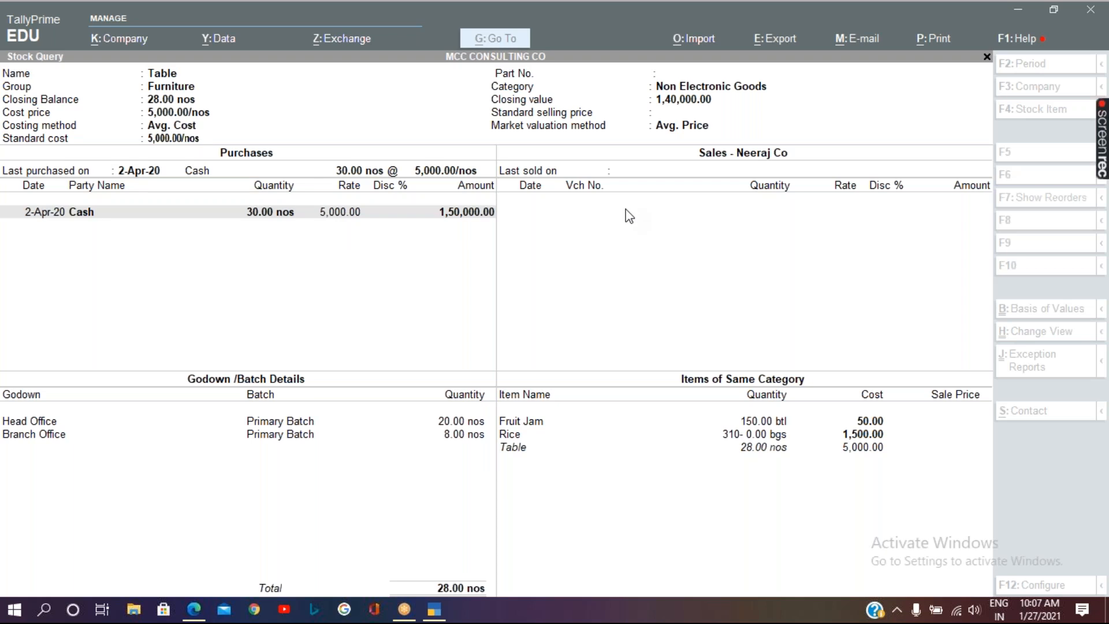
key("Return")
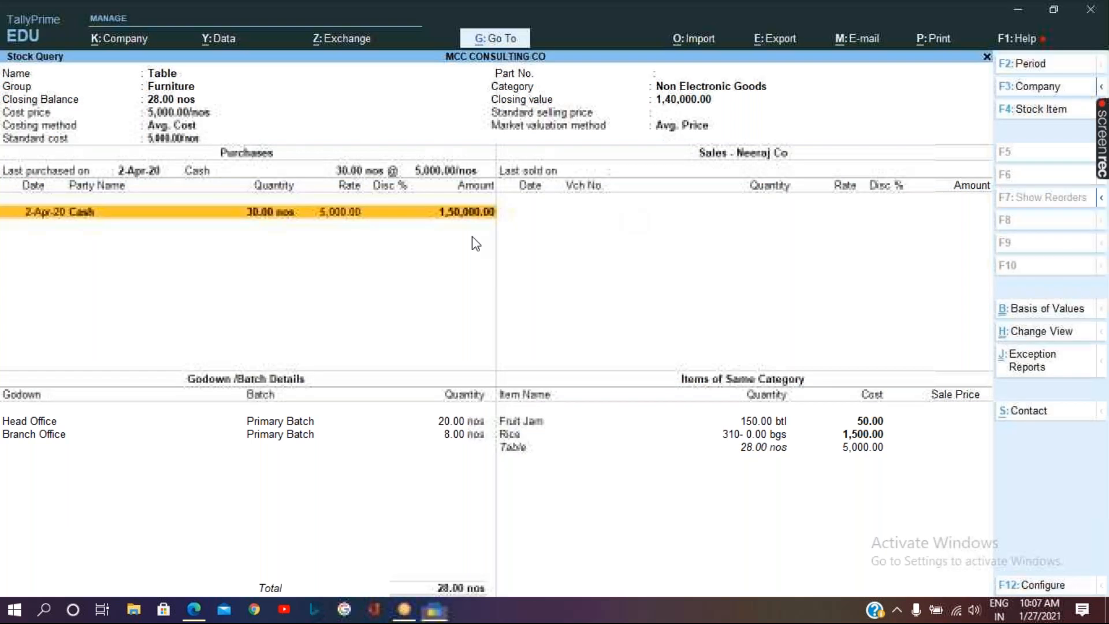
left_click(517, 168)
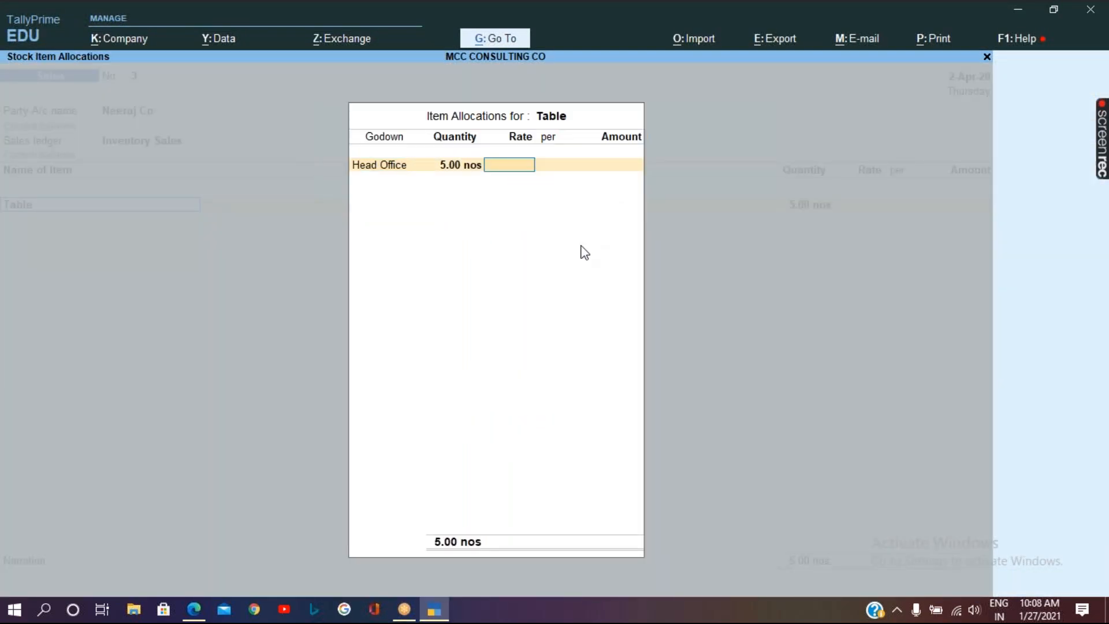
Set the rate of the Head Office Table allocation to 8000 per nos and accept the item line.
type("8000")
key("Return")
key("Return")
key("Return")
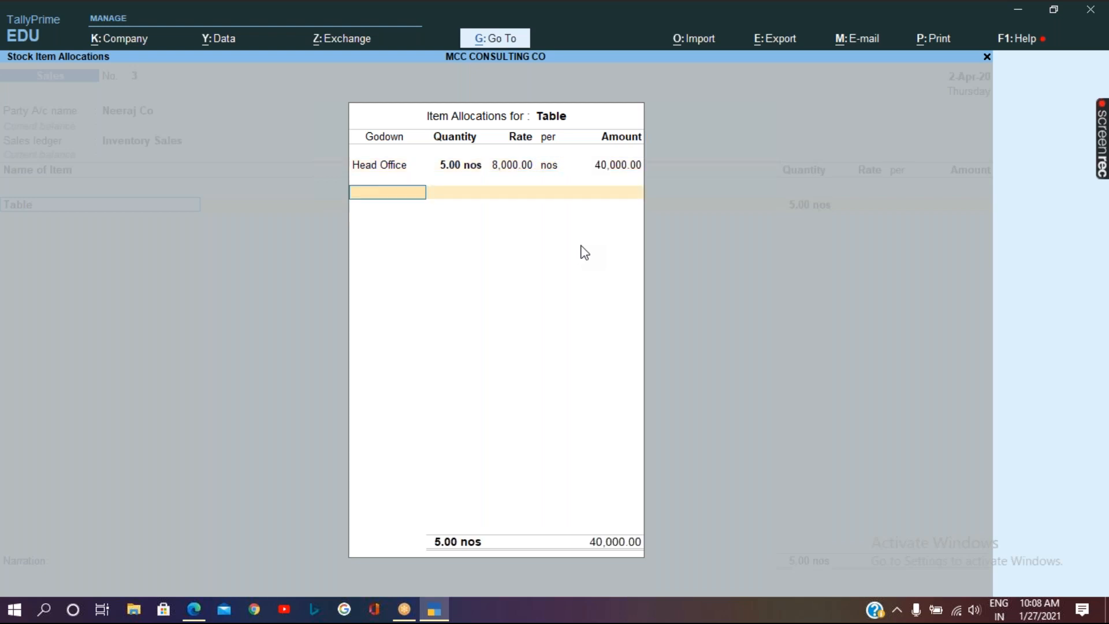
key("Return")
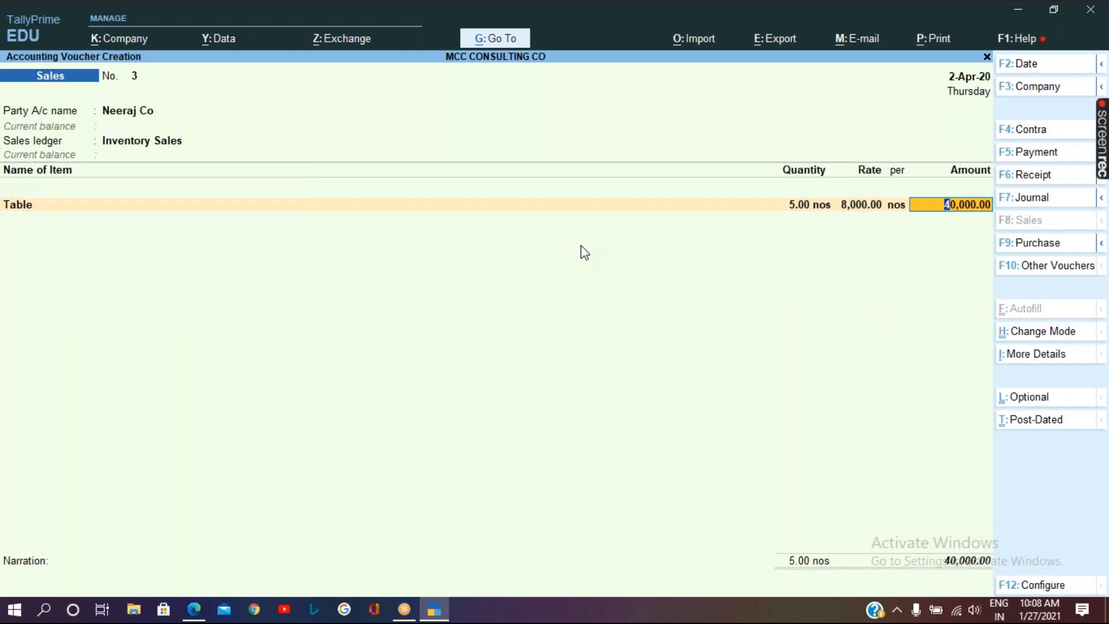
key("Return")
key("Return")
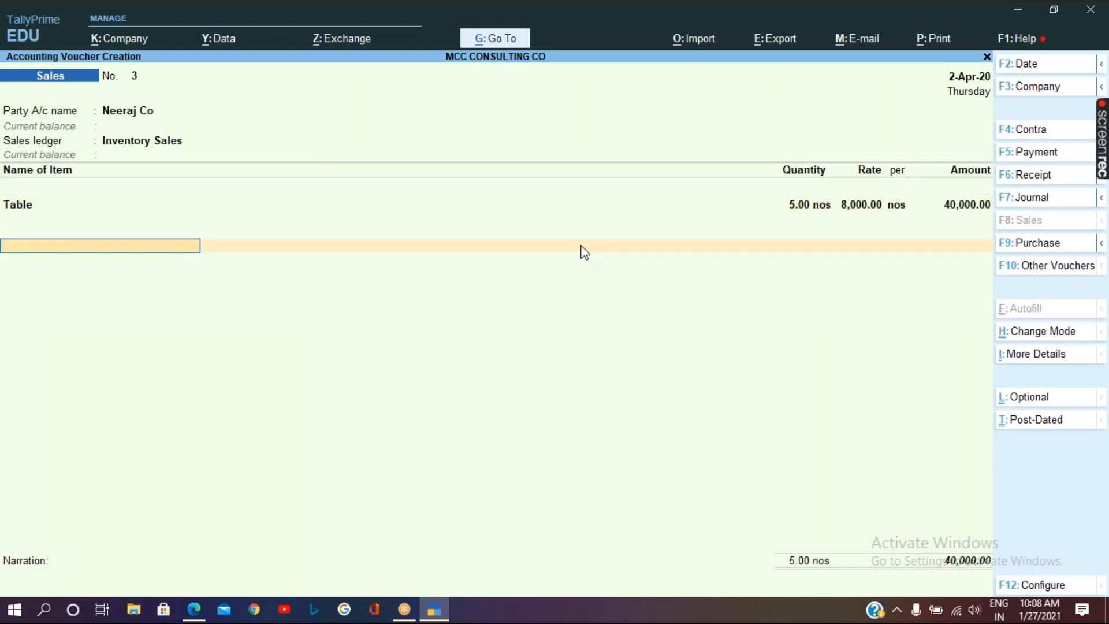
End the item list, enter Neeraj Co's bill as New Ref Sal-3 without credit days, and save the Sales voucher.
key("Return")
key("Return")
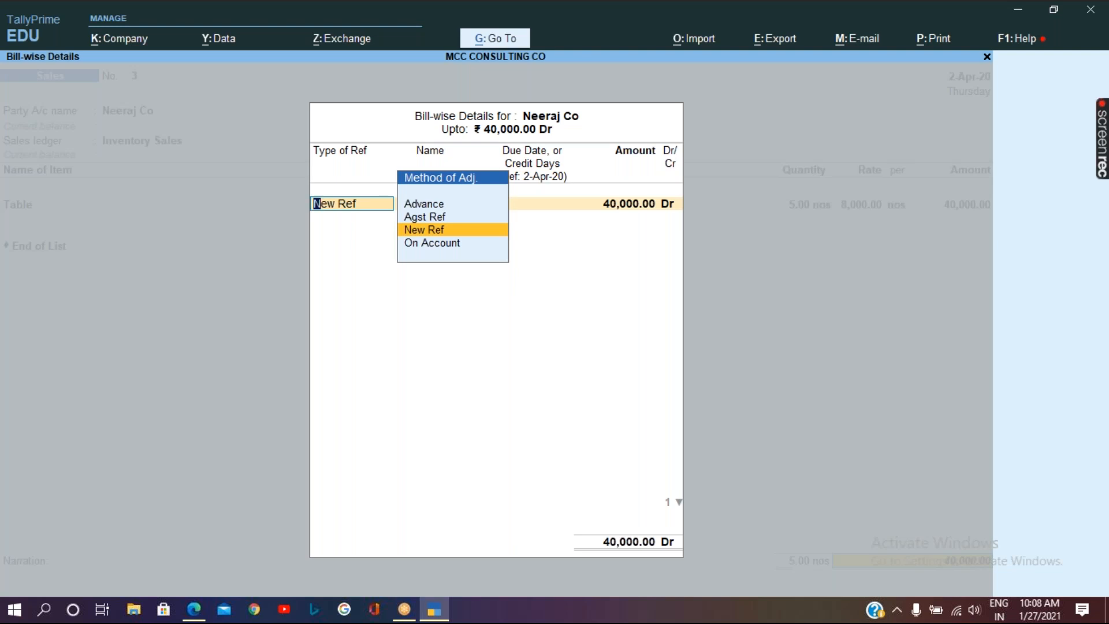
key("Return")
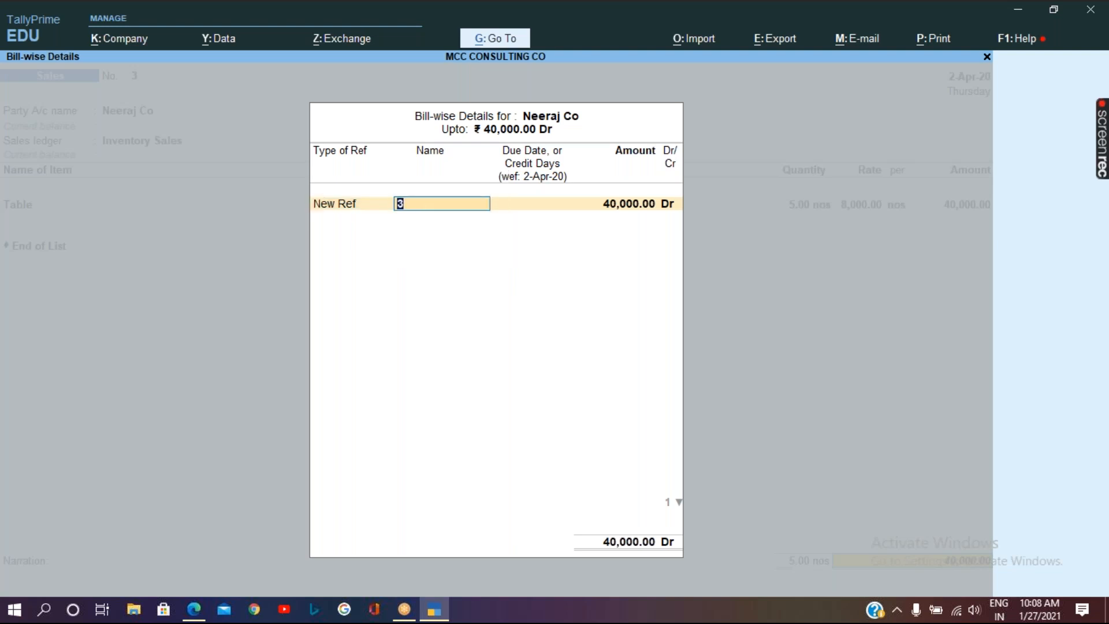
type("Sal-3")
key("Return")
key("Return")
key("Return")
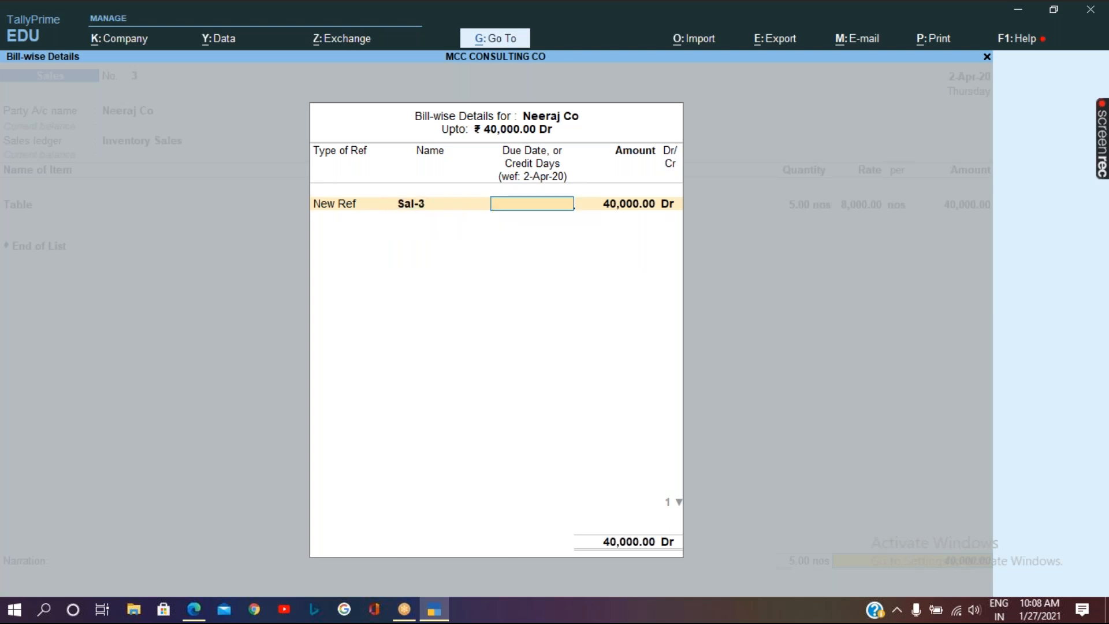
key("Return")
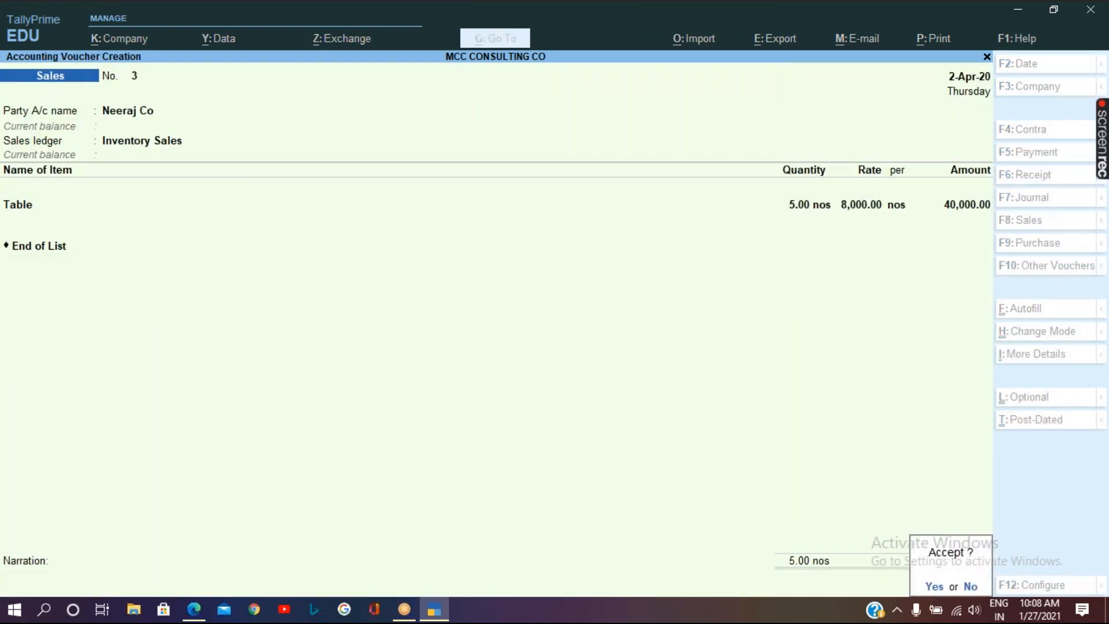
key("Return")
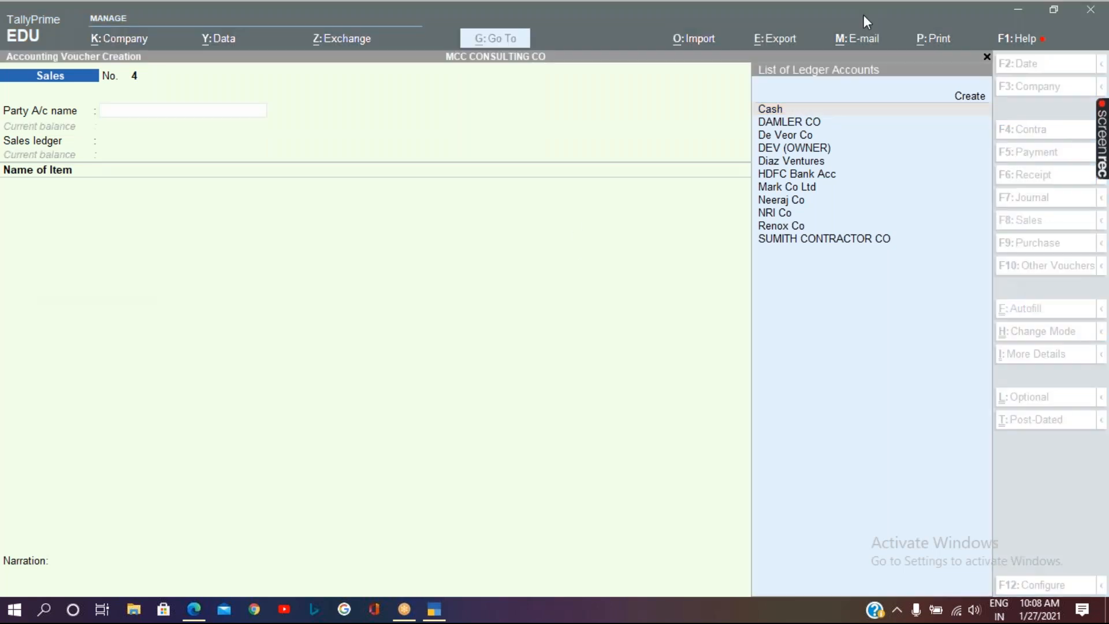
Switch the voucher type from Sales to Credit Note and choose Neeraj Co as the party account.
left_click(1010, 271)
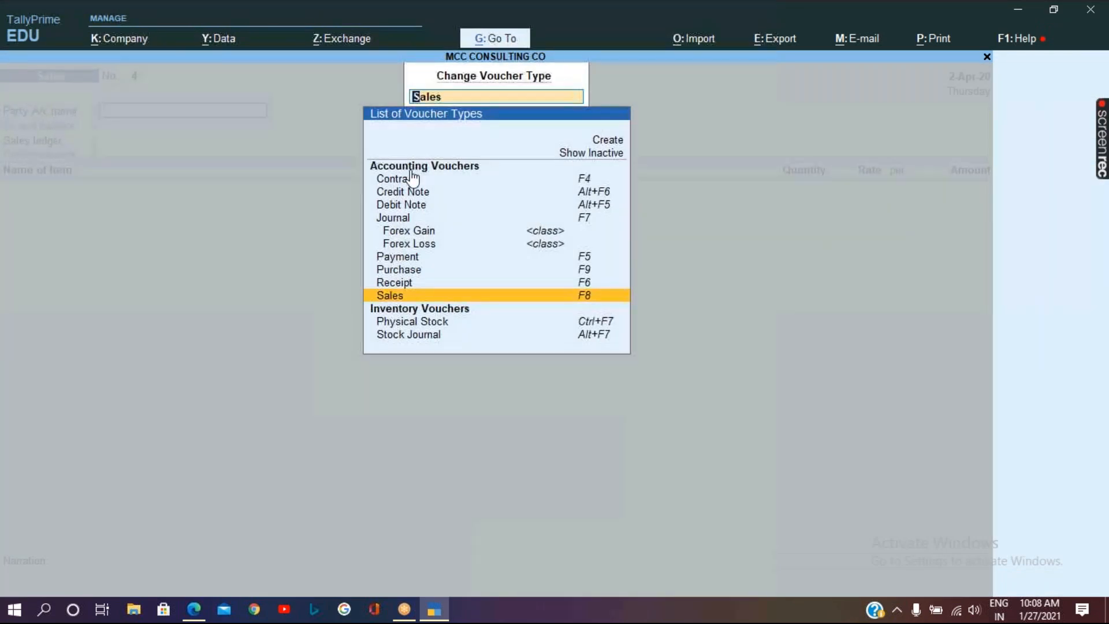
left_click(428, 193)
key("Return")
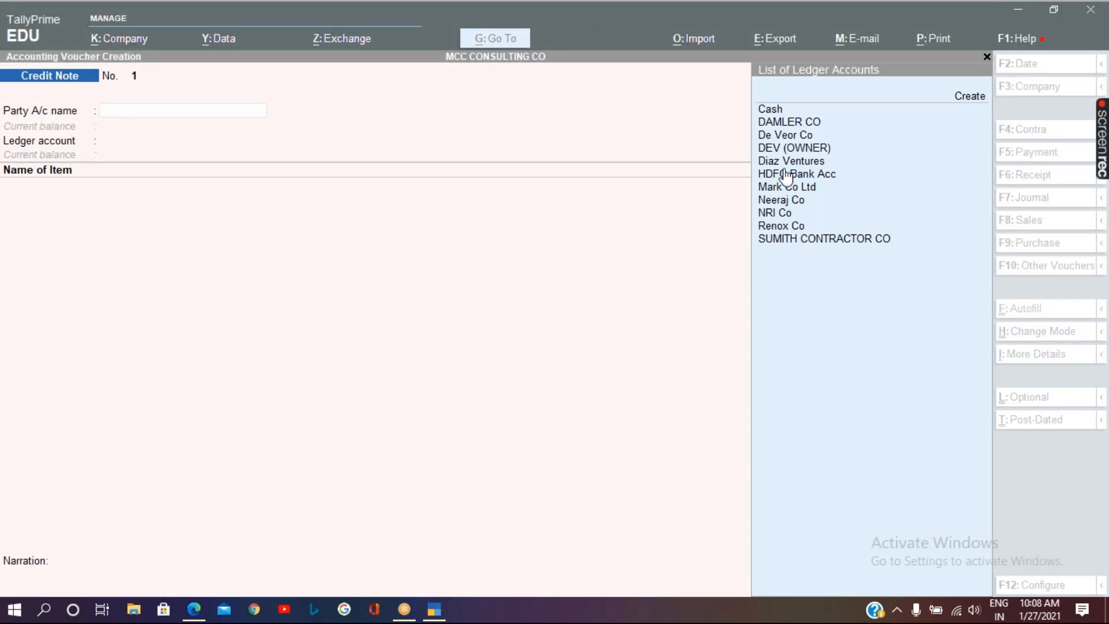
left_click(841, 262)
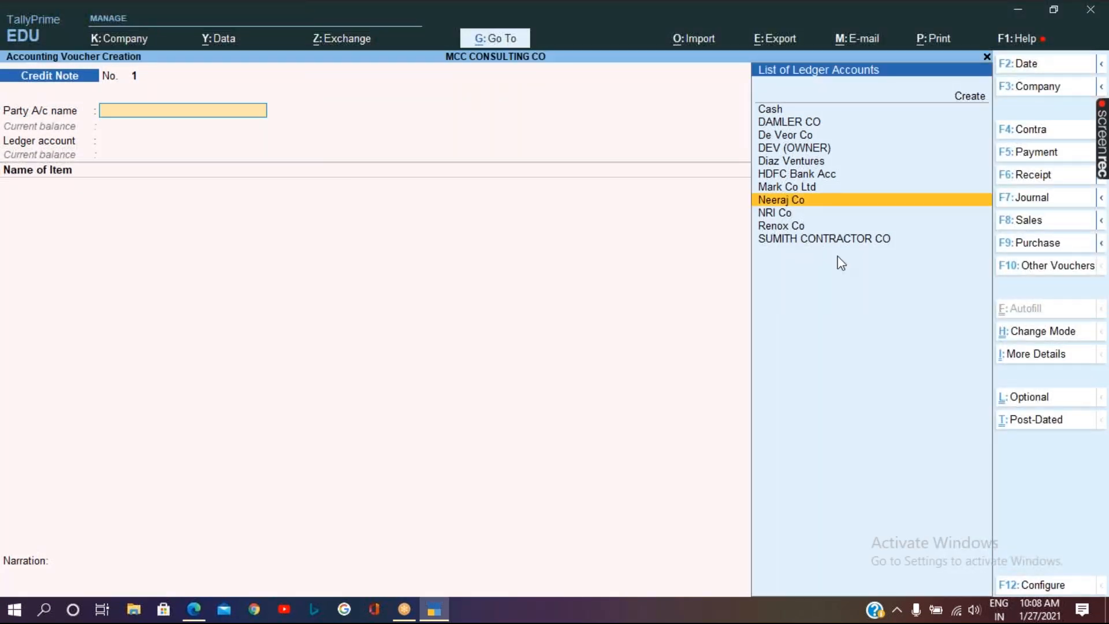
key("Return")
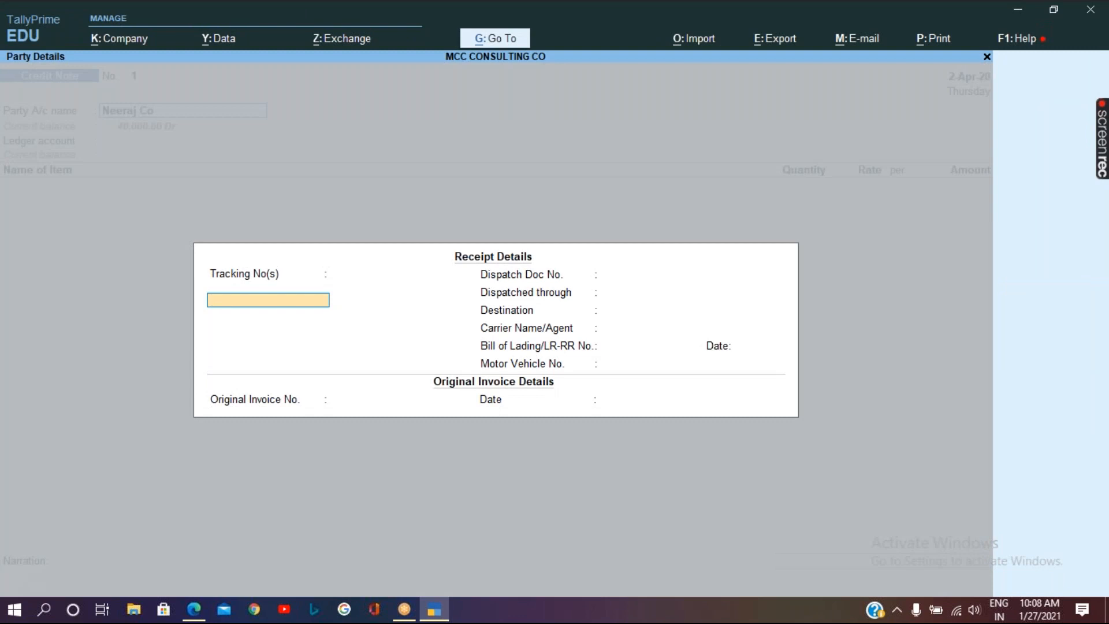
Leave the receipt details blank, enter original invoice no. 2 dated 2-Apr-20, and choose Inventory Sales as the ledger account.
key("Return")
key("Return")
key("Return")
key("Return")
key("Return")
key("Return")
key("Return")
key("Return")
type("2")
key("Return")
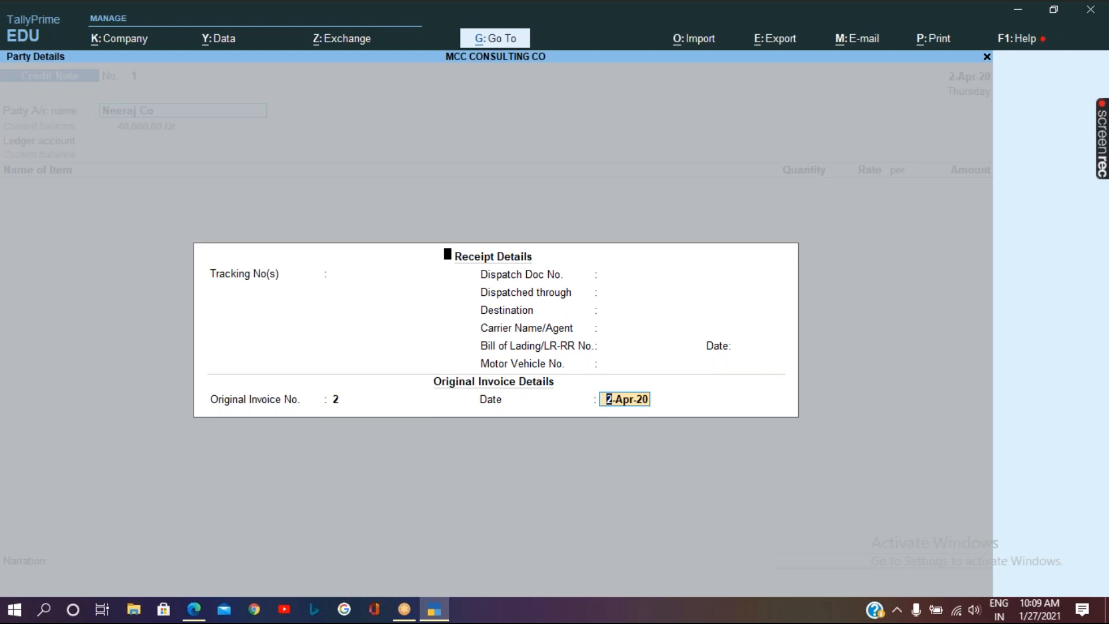
key("Return")
key("Return")
key("Return")
key("Return")
key("Return")
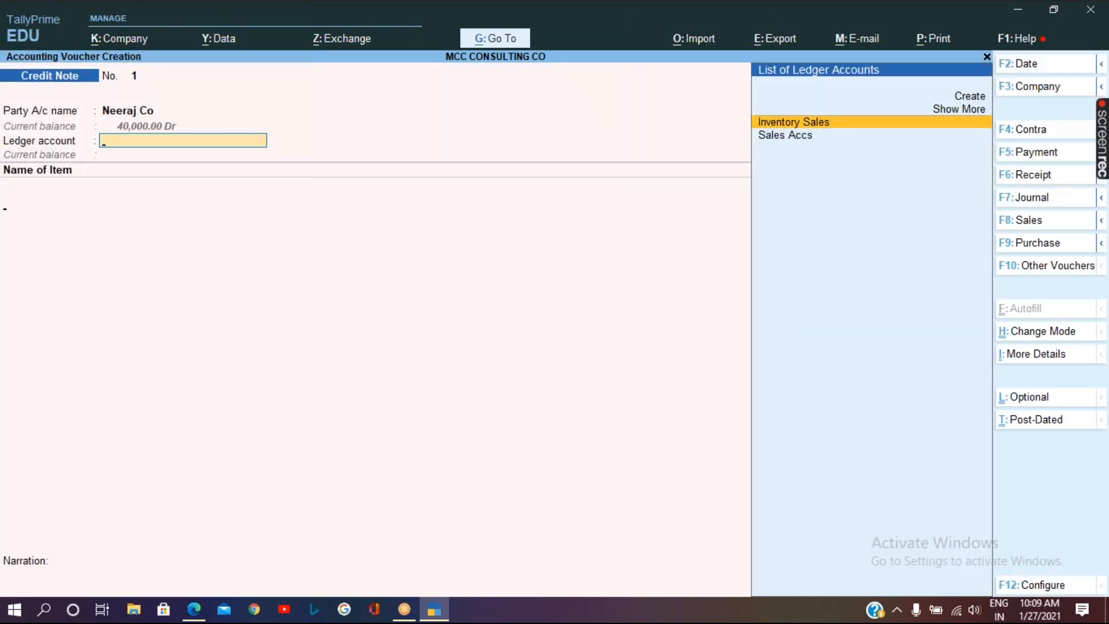
key("Return")
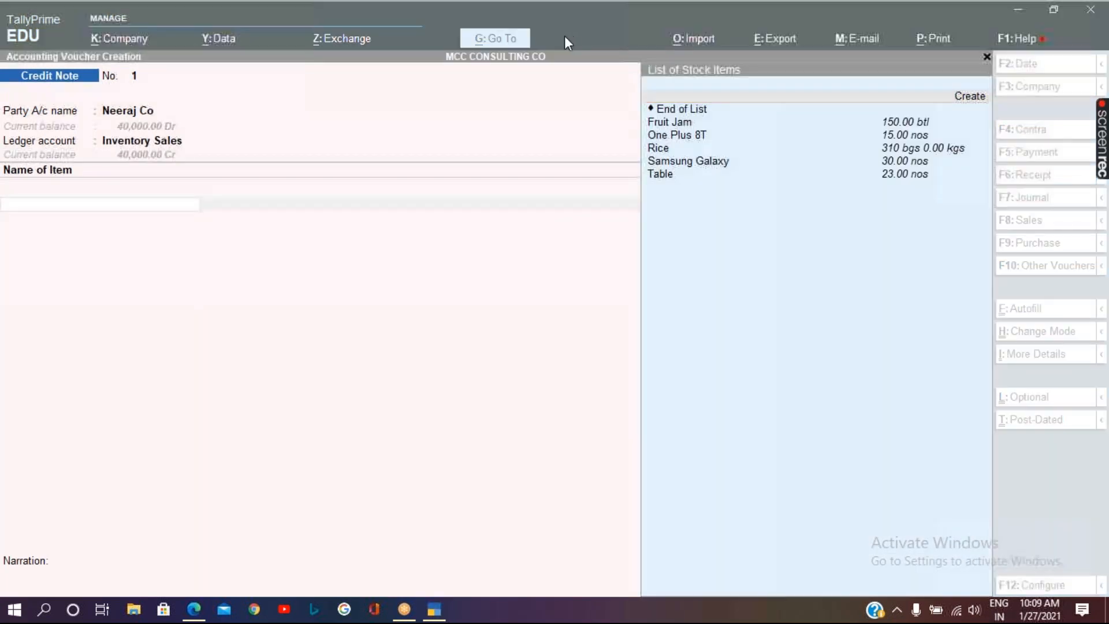
Add Table to the Credit Note, allocating 2 nos at 8,000 per nos to the Head Office godown.
left_click(693, 176)
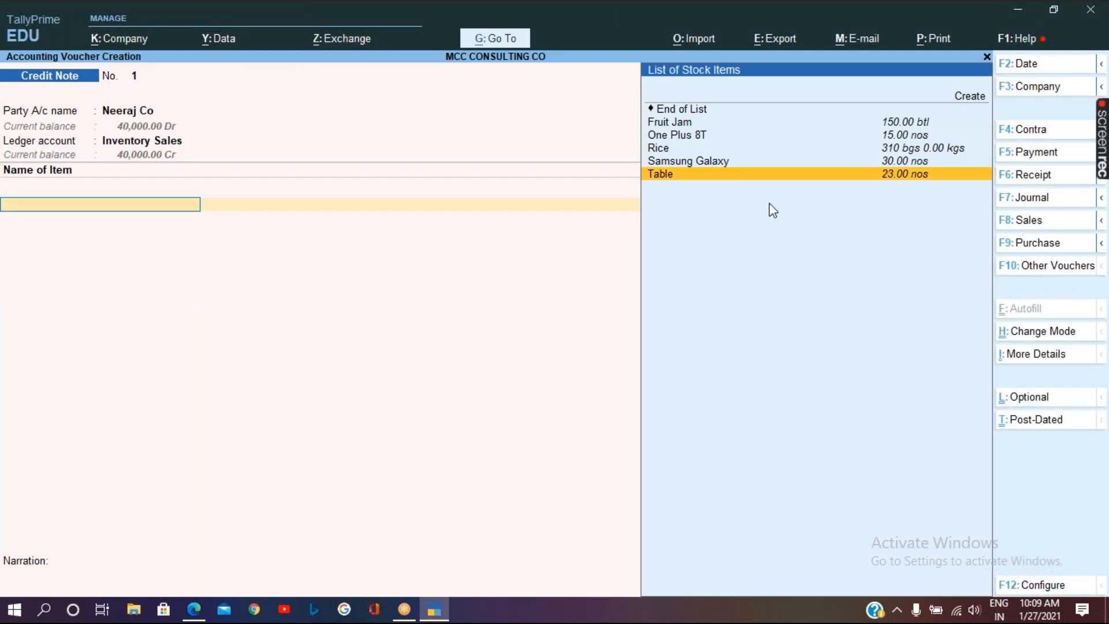
key("Return")
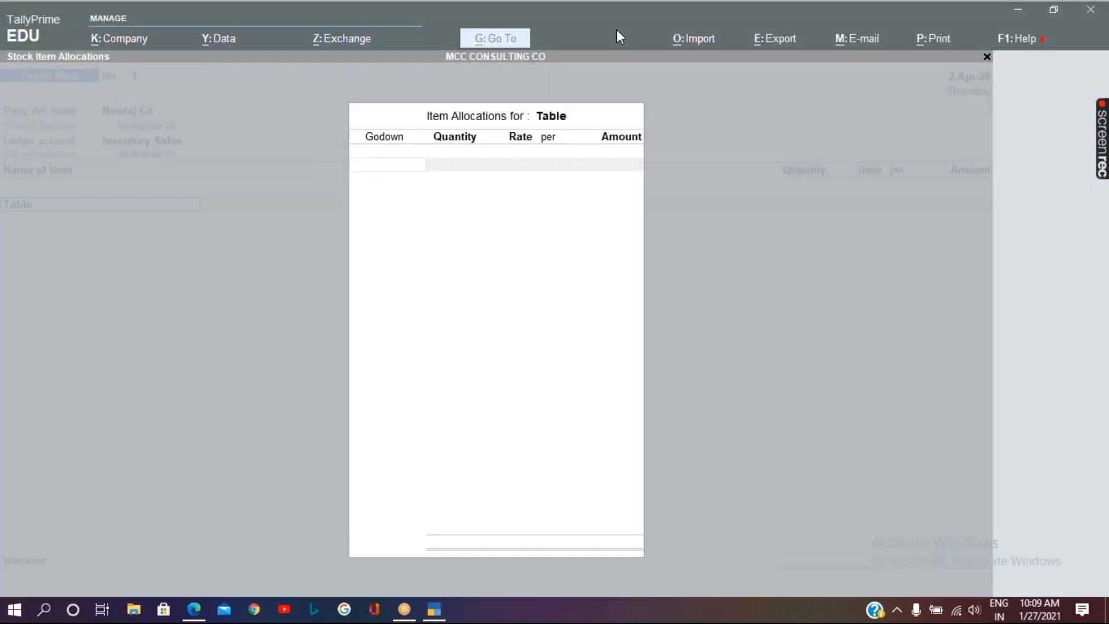
left_click(374, 171)
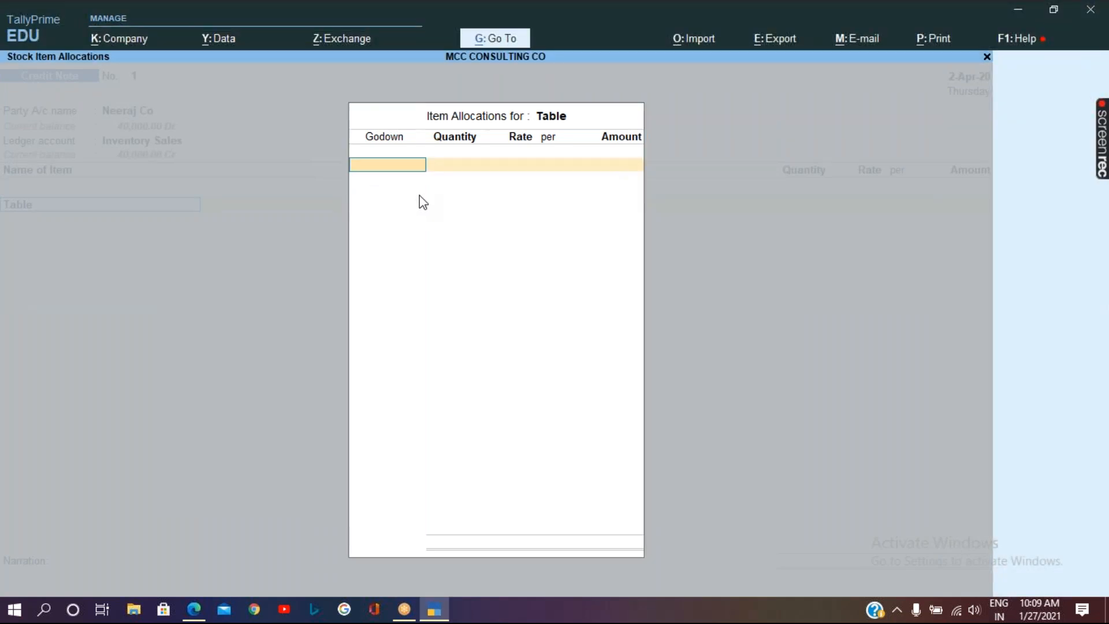
key("Down")
key("Down")
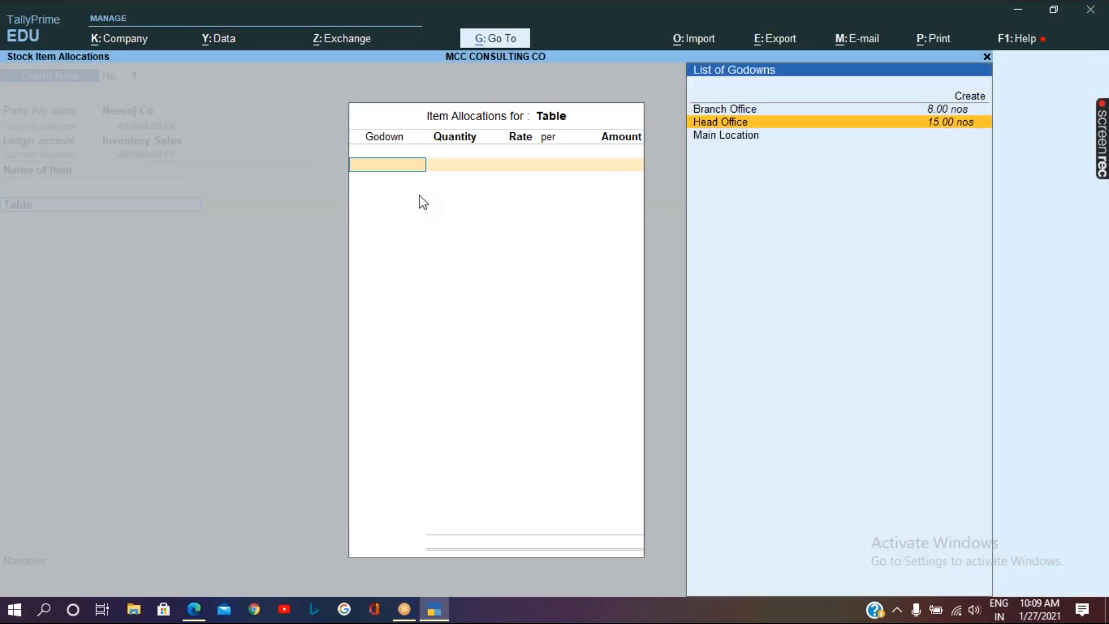
key("Return")
type("2")
key("Return")
key("Return")
key("Return")
key("Return")
key("Return")
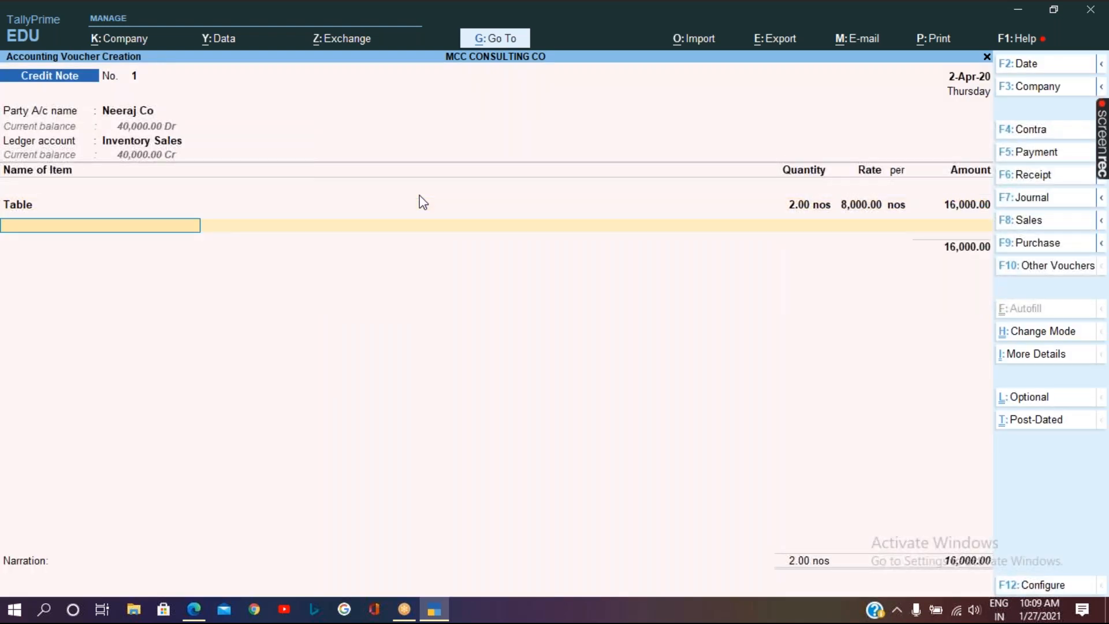
End the item list, adjust Neeraj Co's bill as Agst Ref Sal-3, and save the Credit Note without narration.
key("Return")
key("Return")
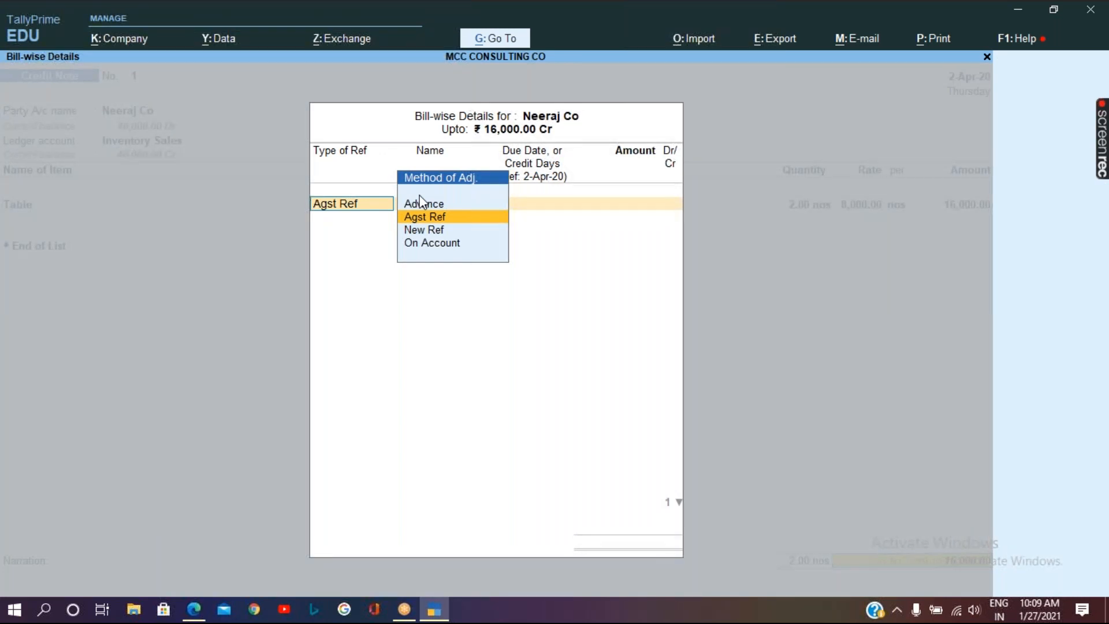
key("Return")
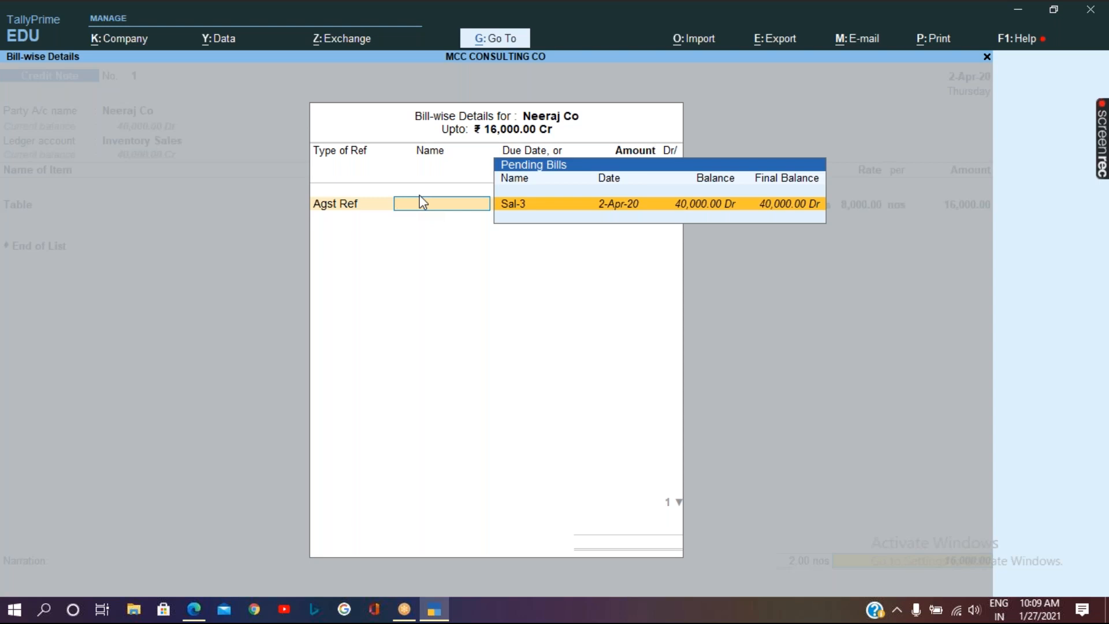
key("Return")
key("Return")
key("Return")
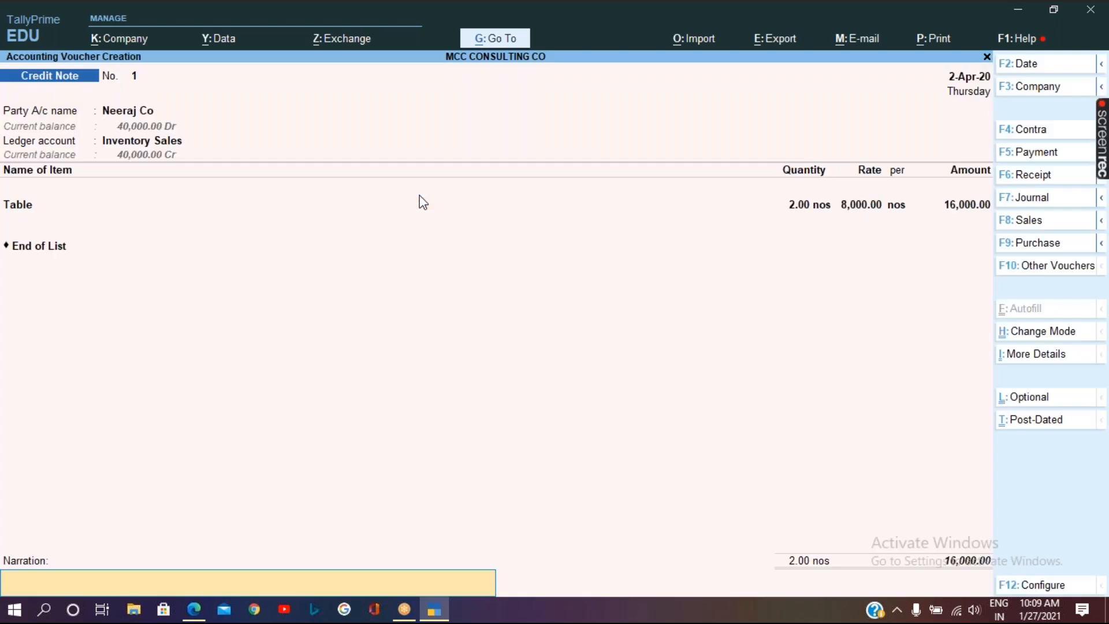
key("Return")
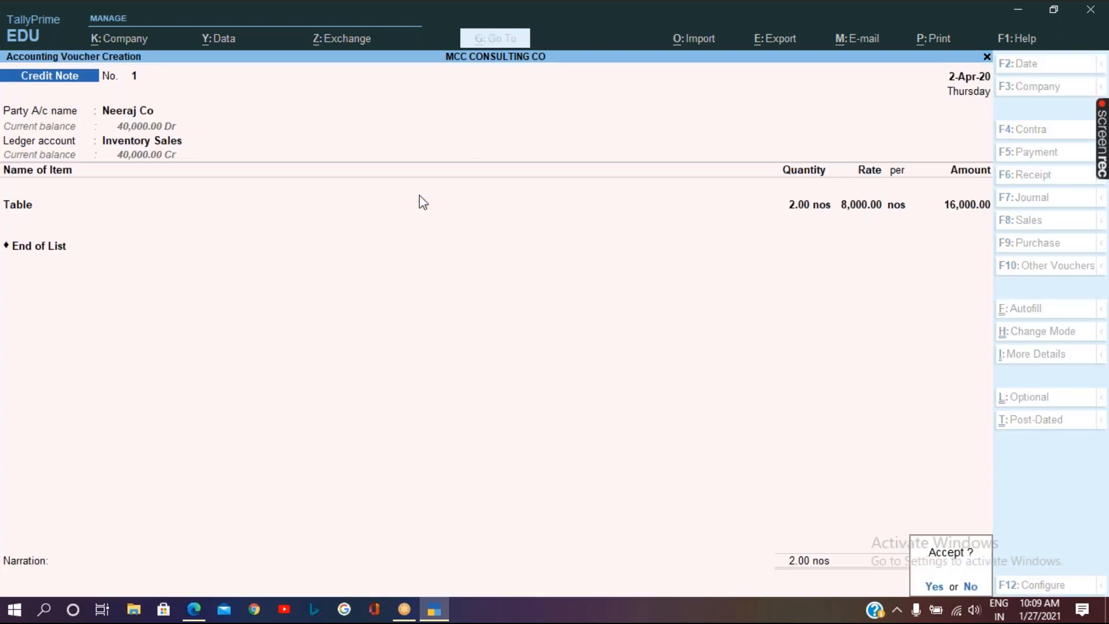
key("Return")
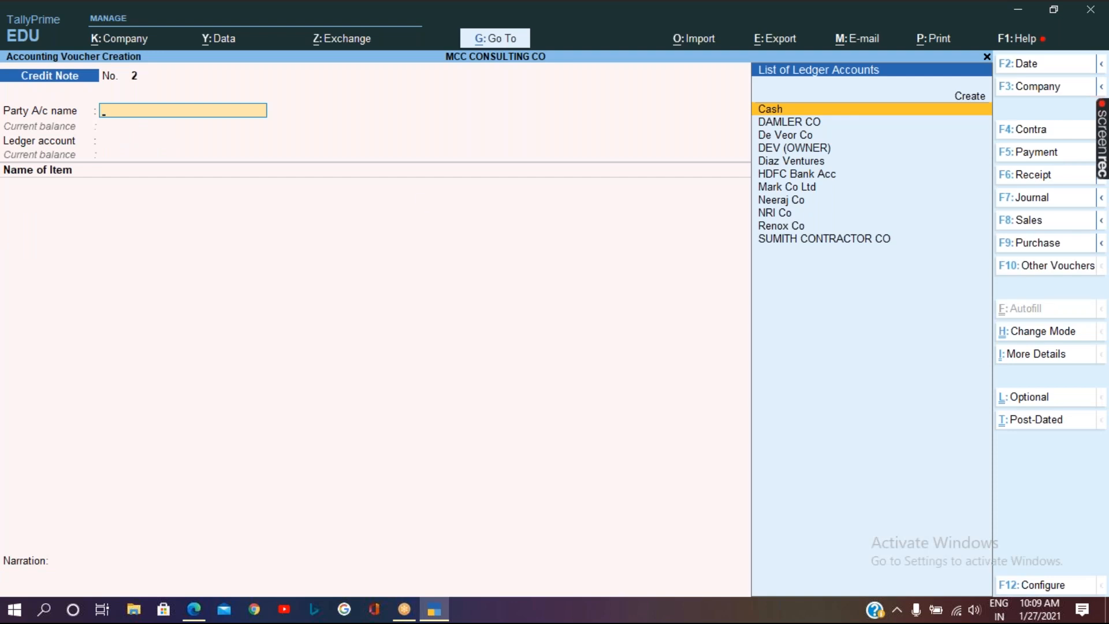
Leave voucher entry and examine closing stock in the detailed Stock Summary, viewing it both group-wise and item-wise by godown.
left_click(1009, 41)
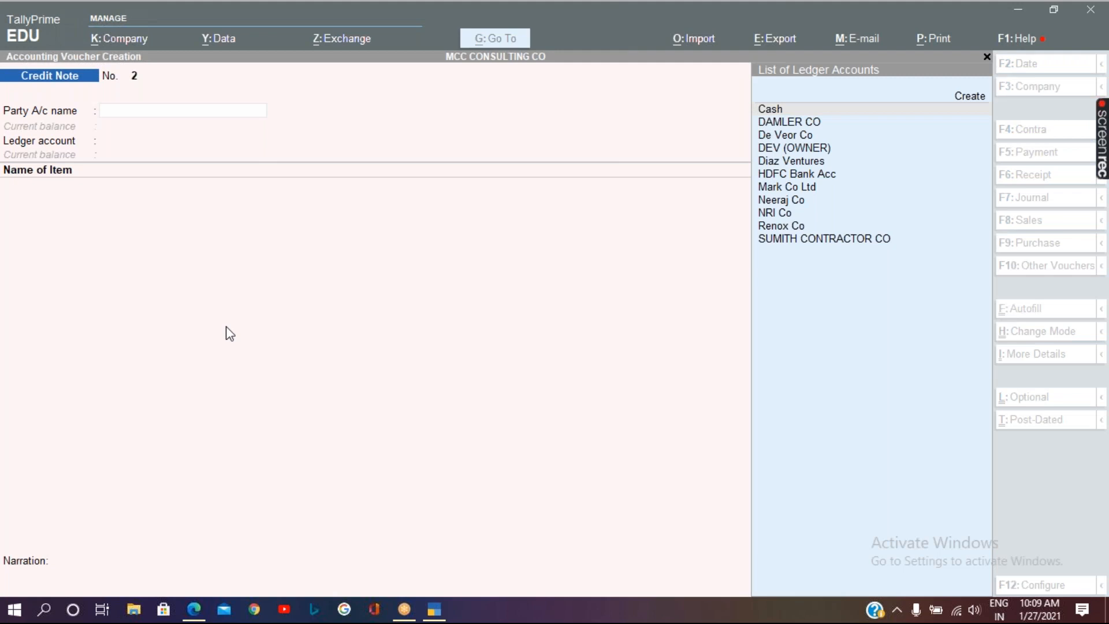
left_click(256, 385)
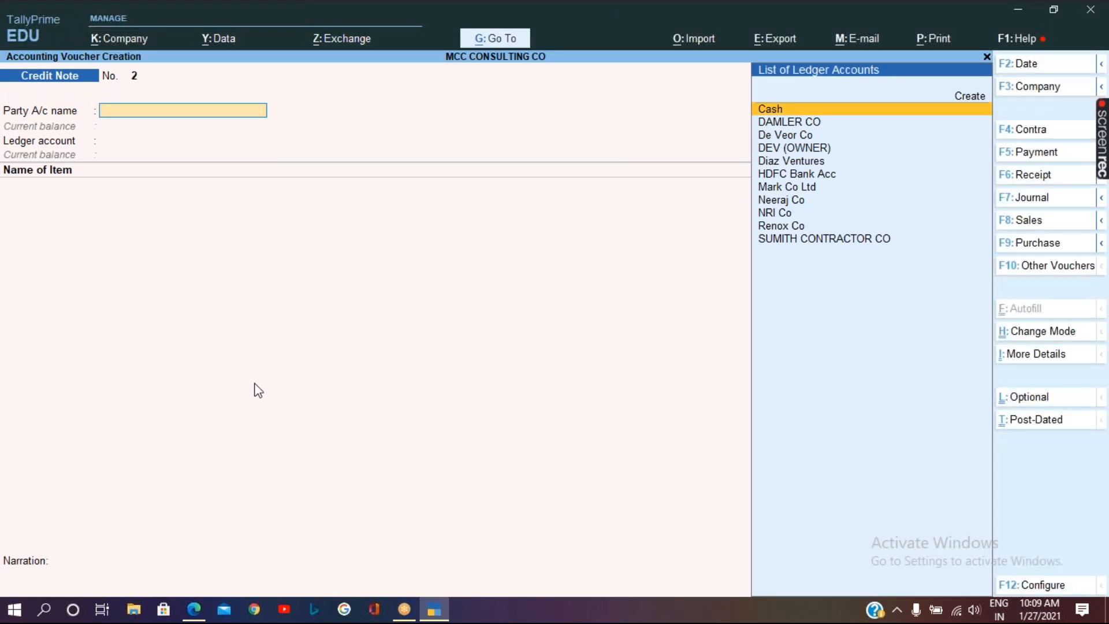
key("Escape")
key("Return")
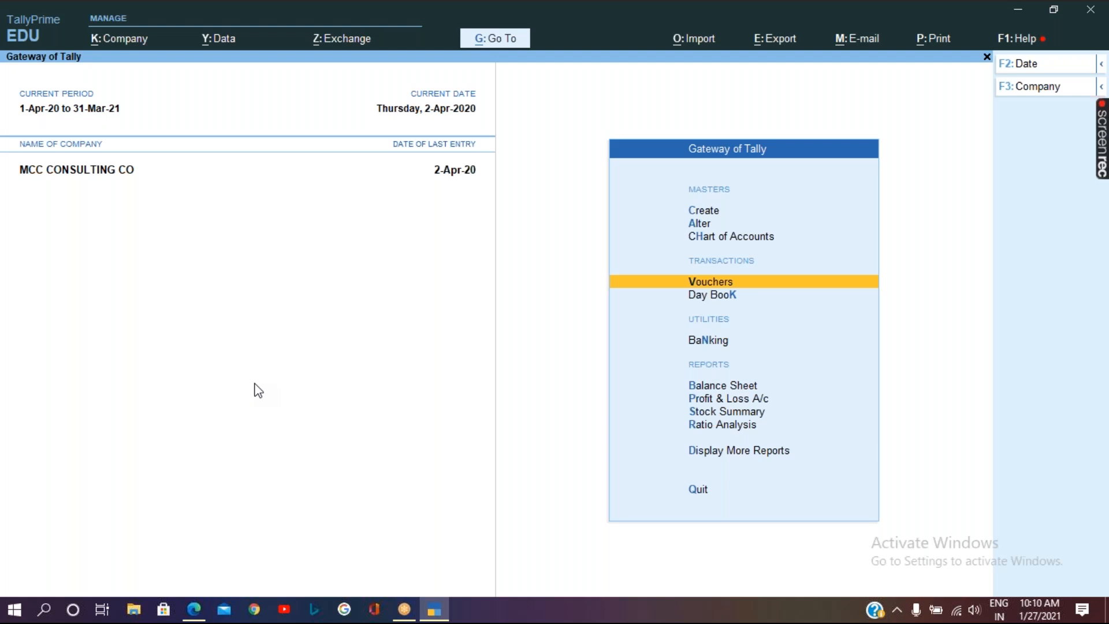
key("s")
key("alt")
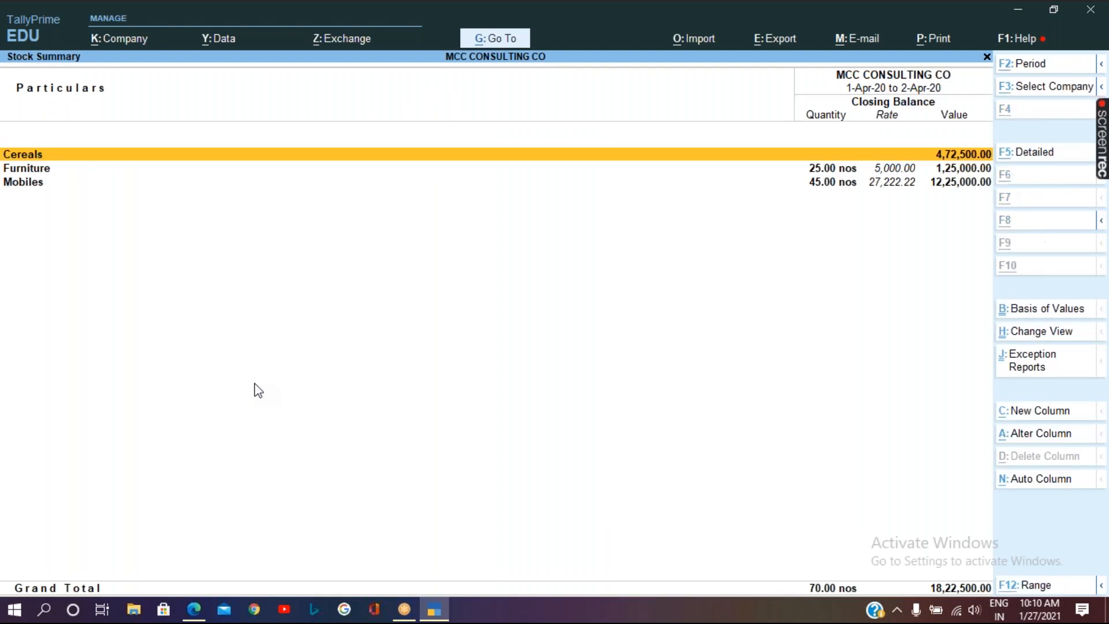
key("alt+F5")
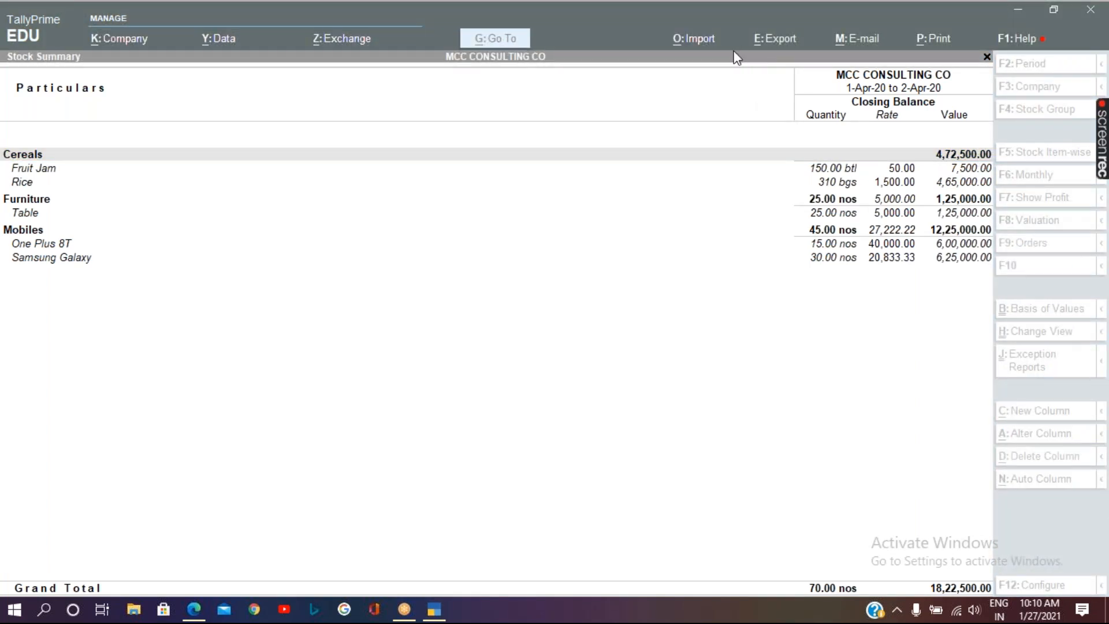
left_click(693, 244)
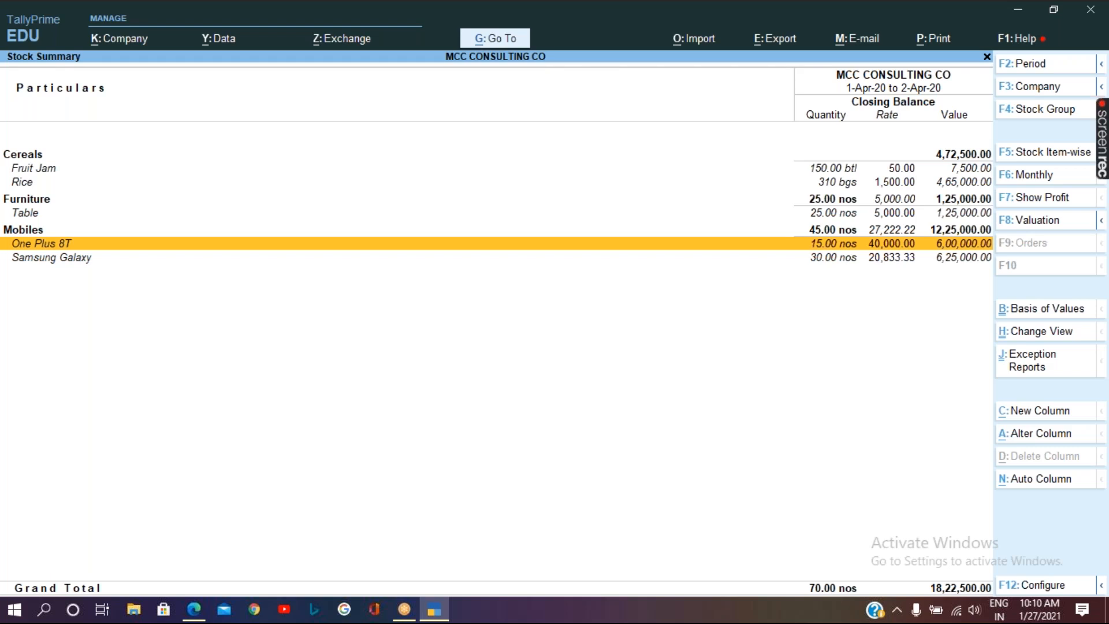
left_click(1045, 153)
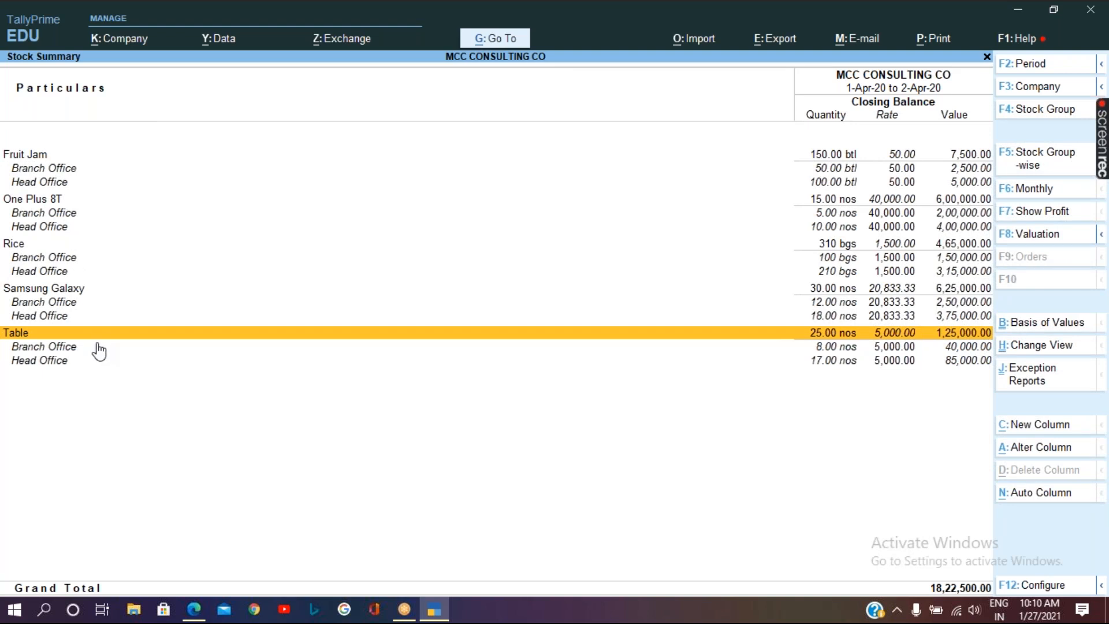
left_click(1046, 160)
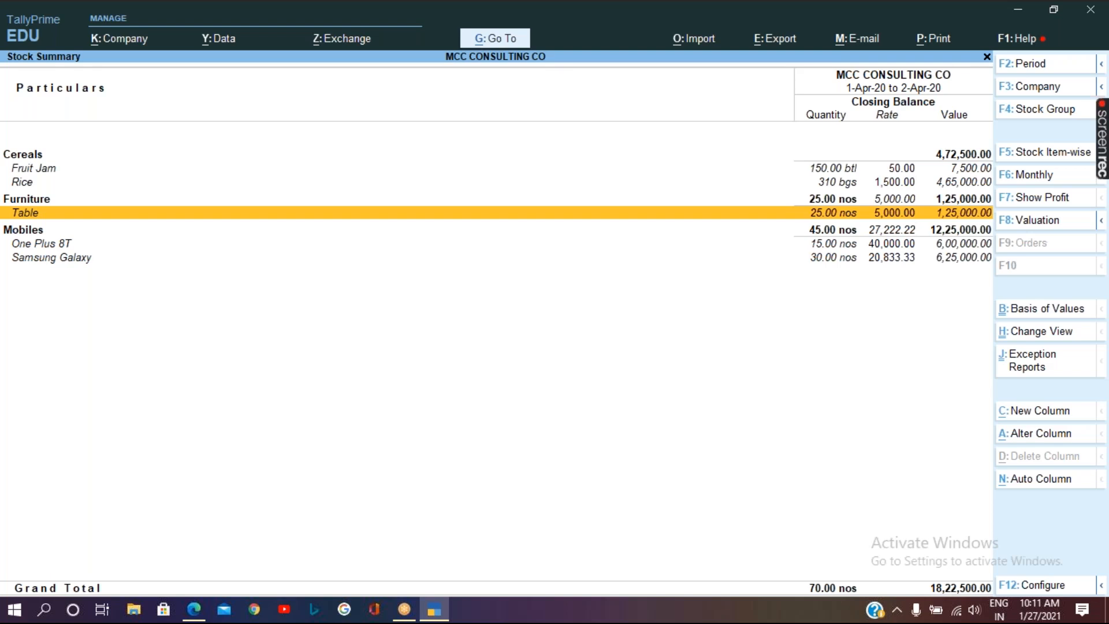
Open Table's monthly summary and try to add a column from 1-Apr-20 in Base Currency for Table.
key("Return")
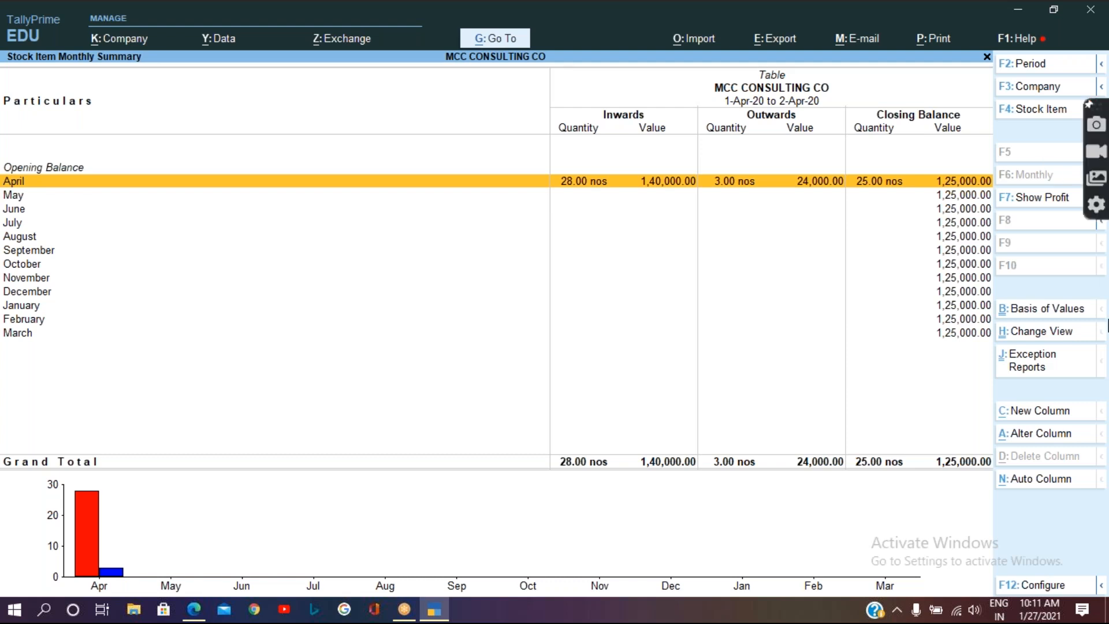
left_click(1047, 413)
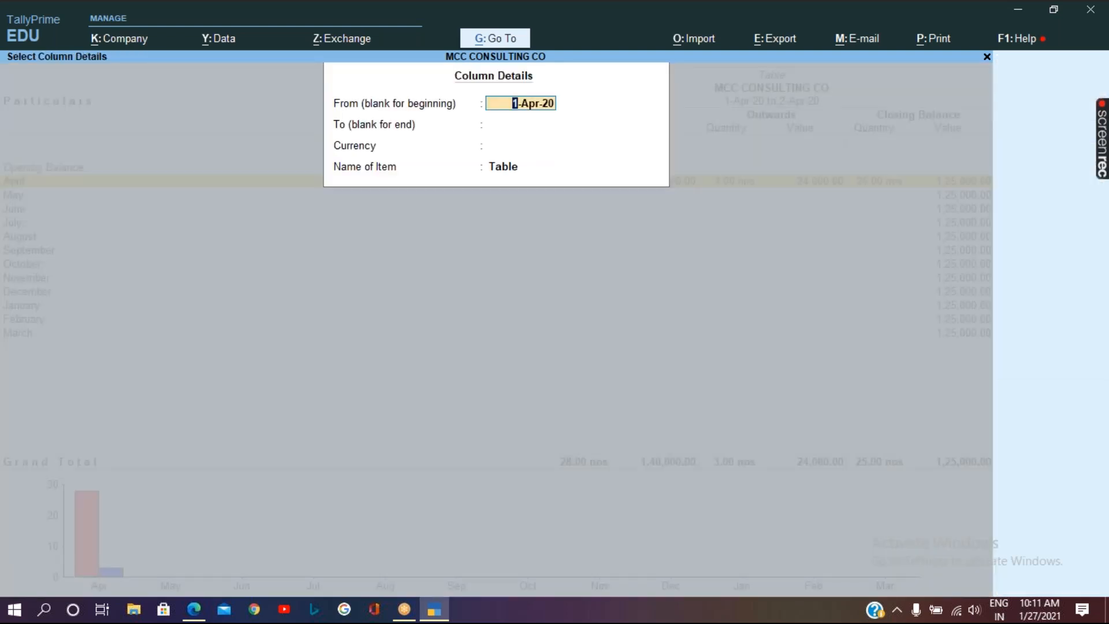
key("Return")
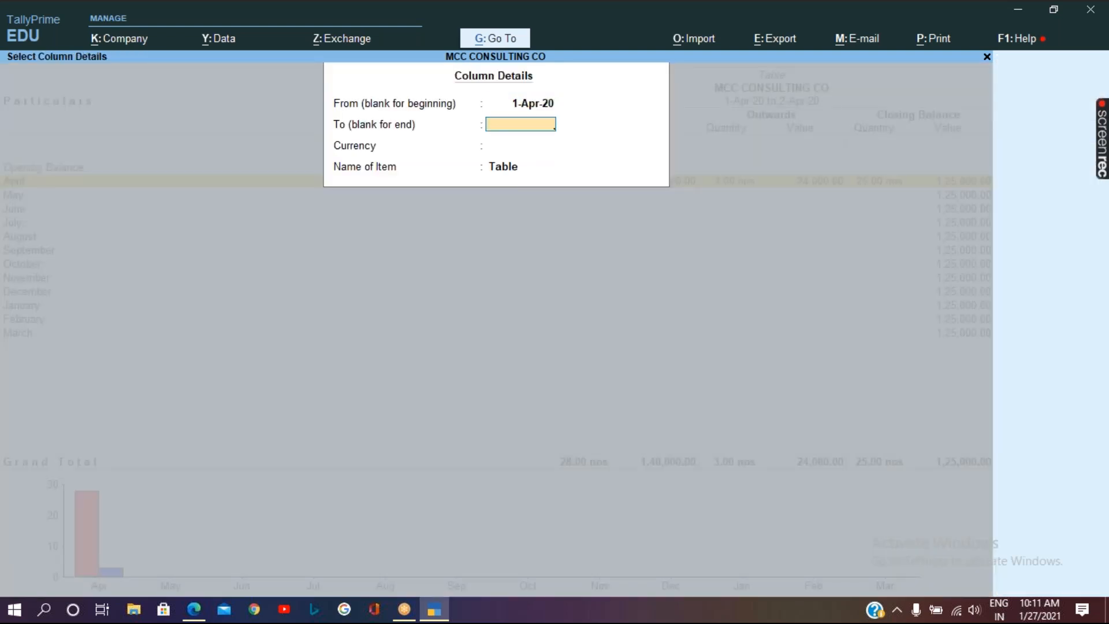
key("Return")
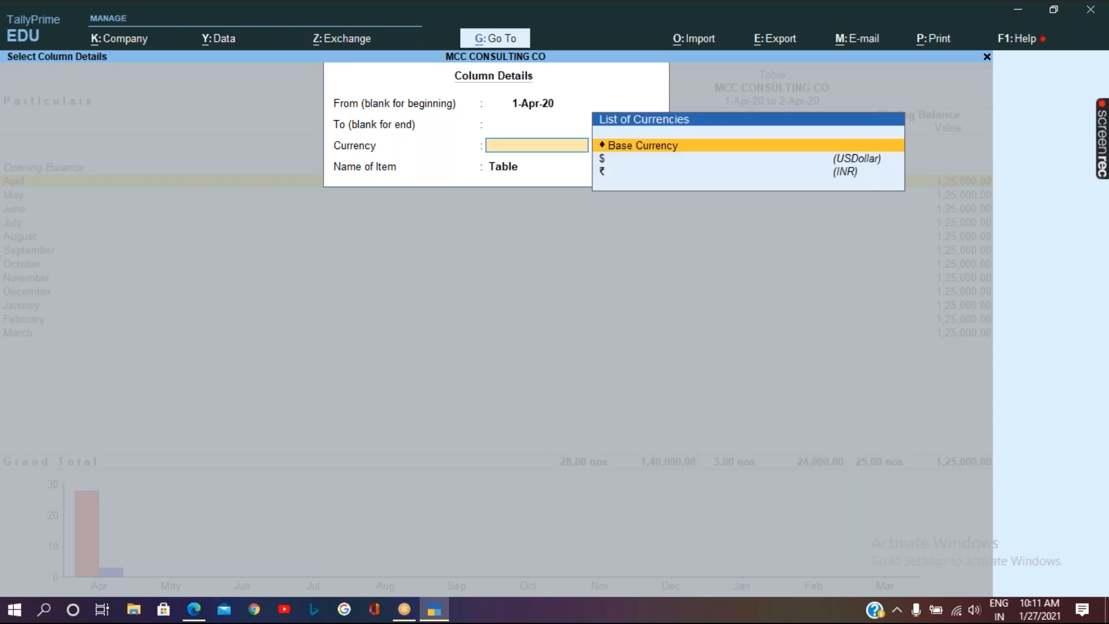
key("Return")
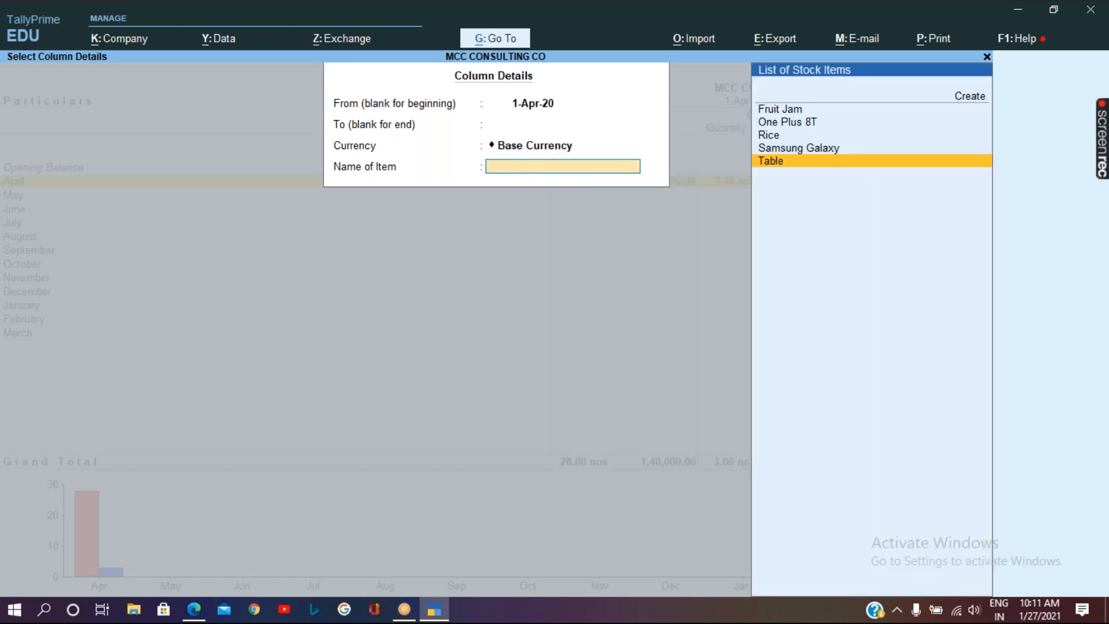
key("Return")
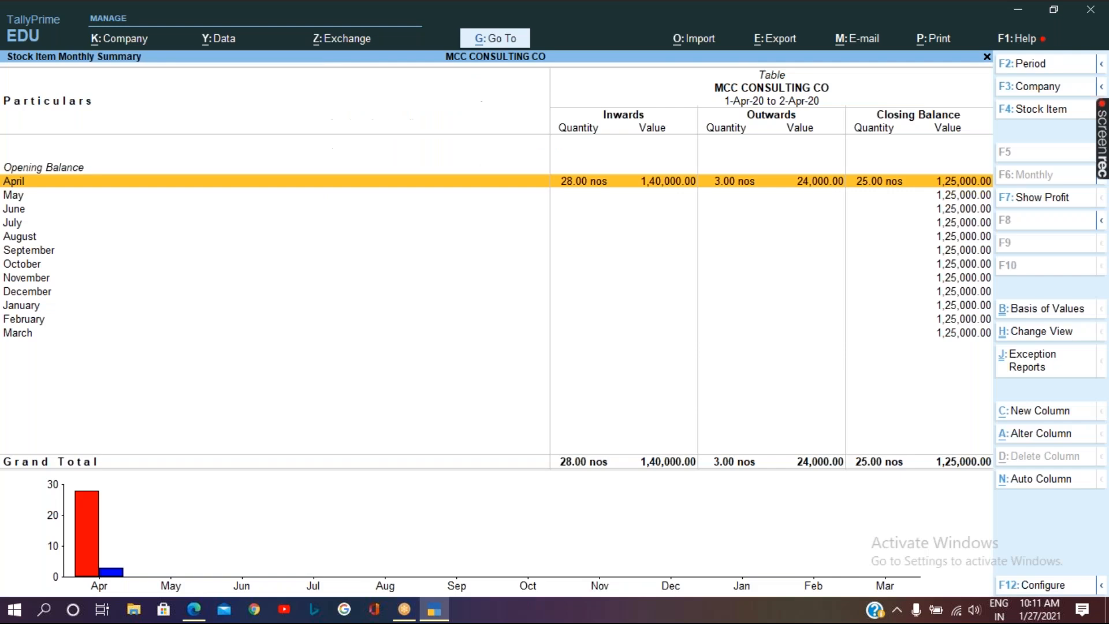
Apply Daily auto-repeat columns to Table's stock summary, leaving the total column option blank.
left_click(1024, 486)
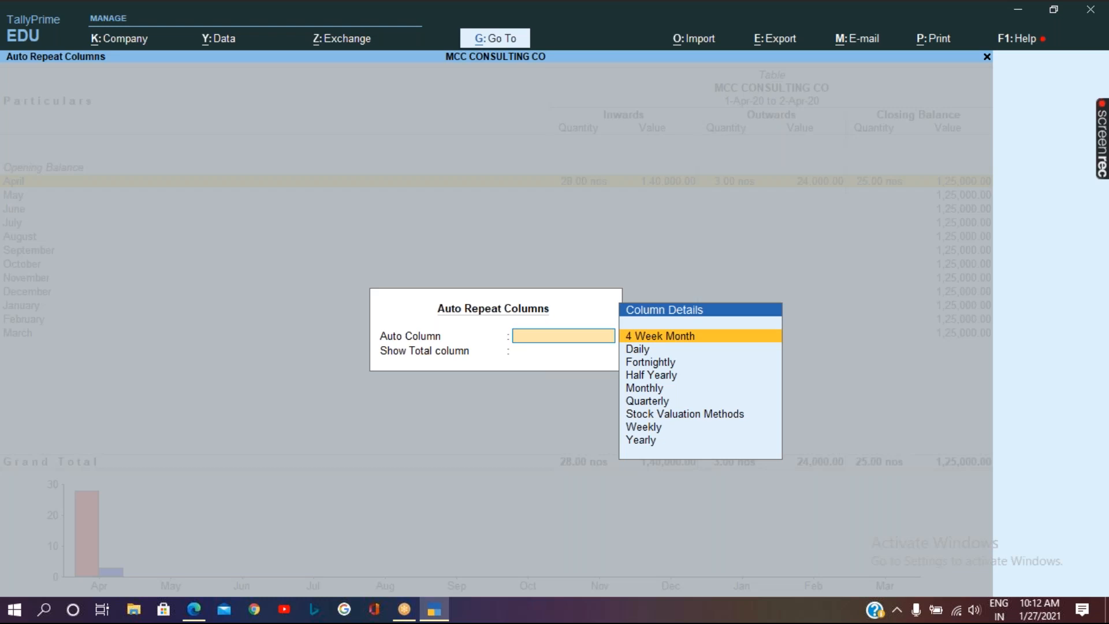
key("Down")
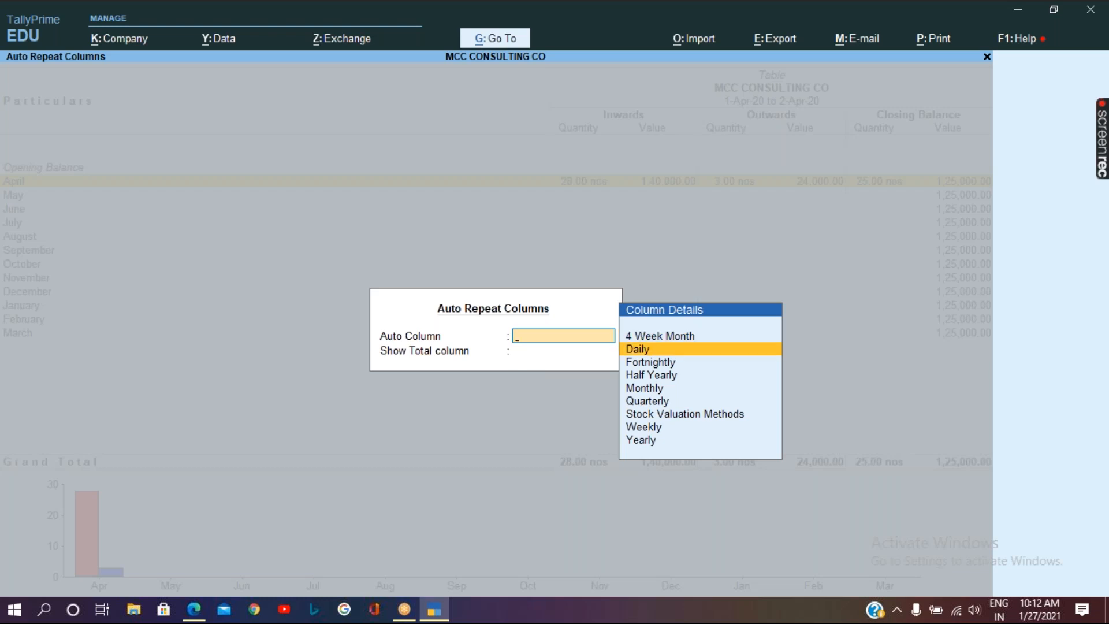
key("Return")
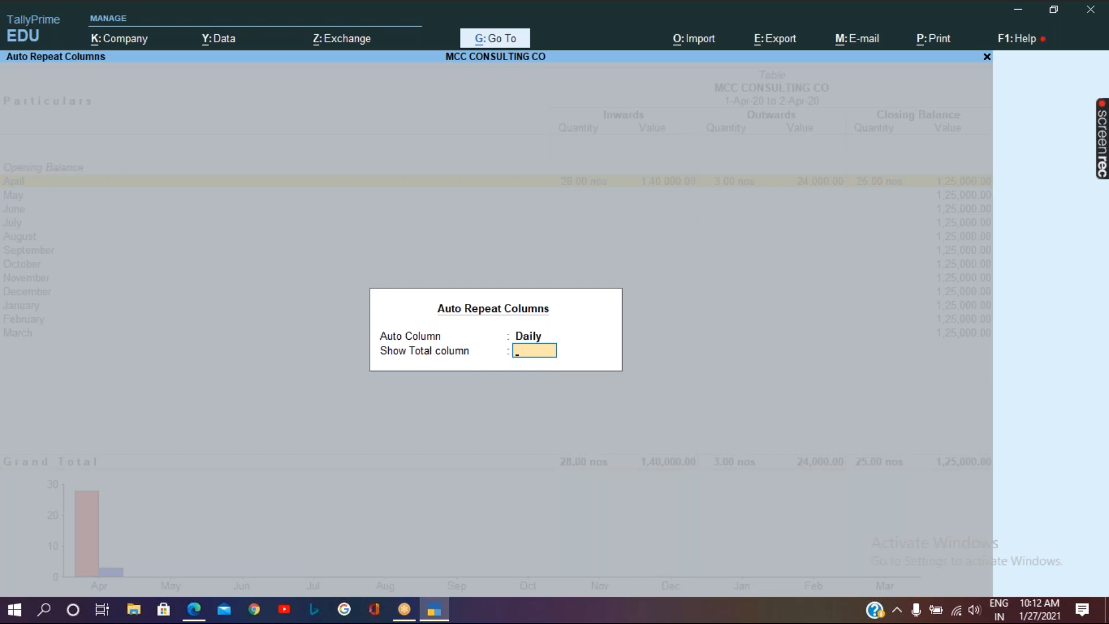
key("Return")
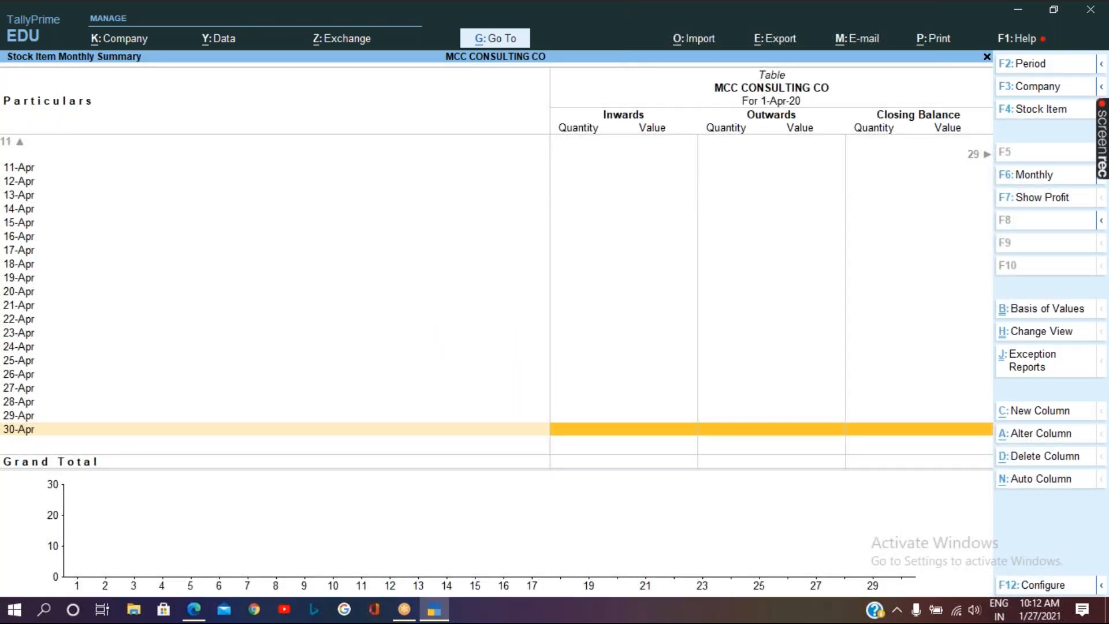
Examine Table's daily stock columns for 1-Apr-20 and 2-Apr-20, then return to the Stock Summary.
key("Up")
key("Up")
key("Up")
key("Up")
key("Up")
key("Up")
key("Up")
key("Home")
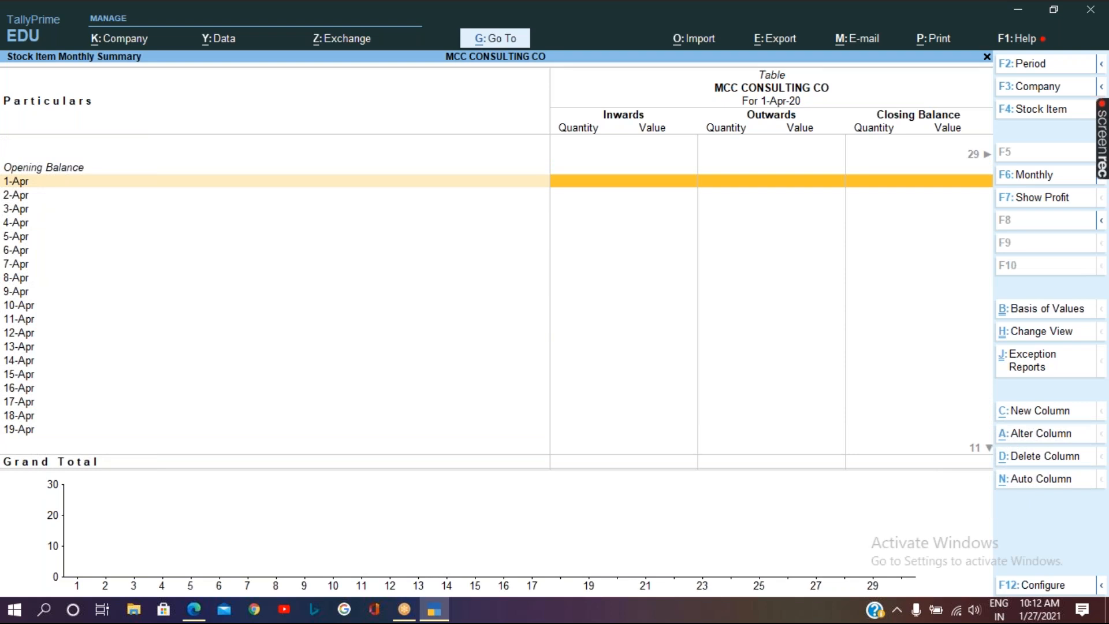
key("Right")
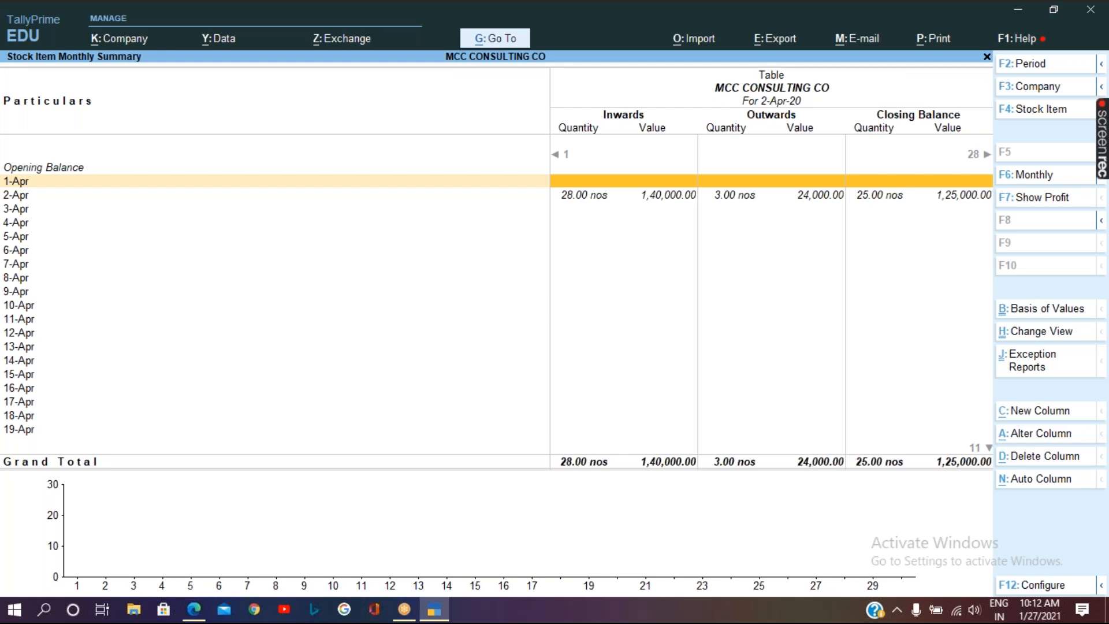
key("Down")
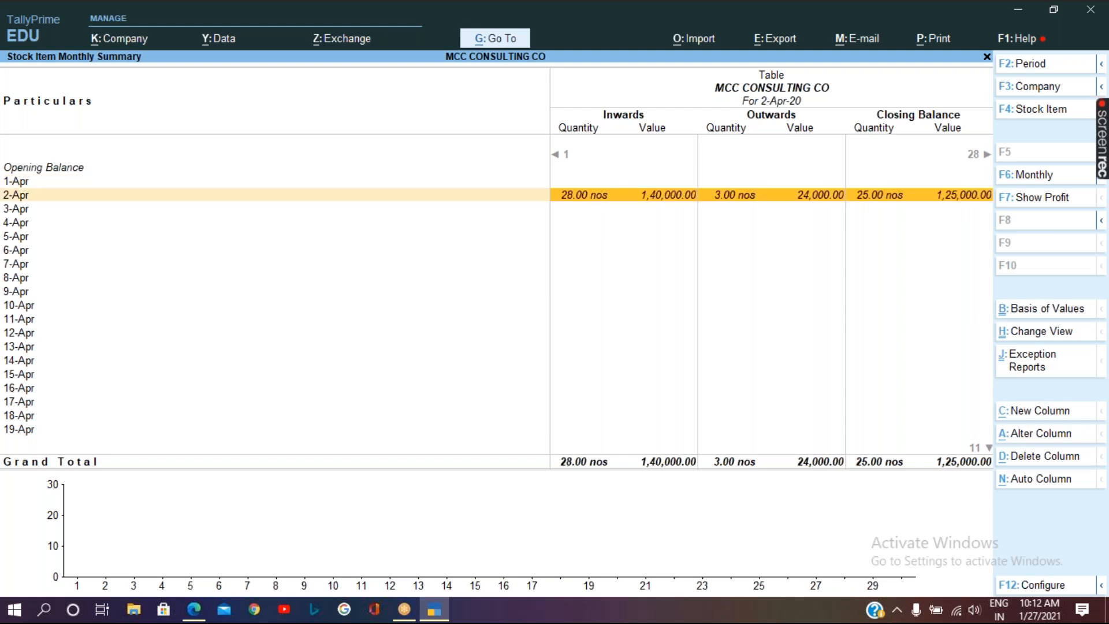
key("Escape")
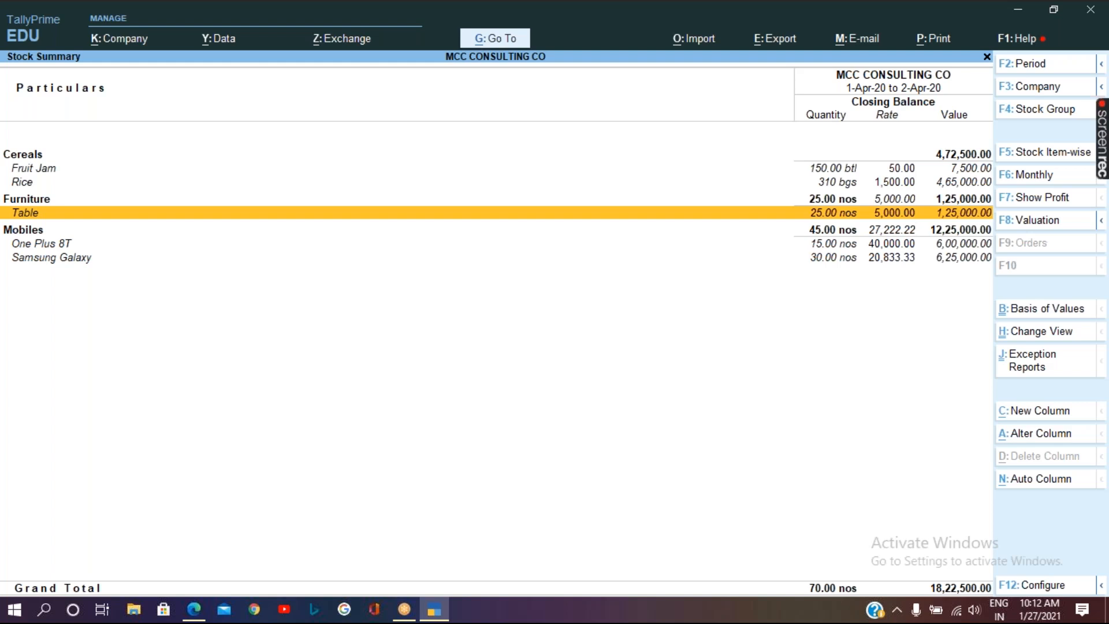
Review Table's stock item vouchers for April from its monthly summary, then leave the Stock Summary.
key("Return")
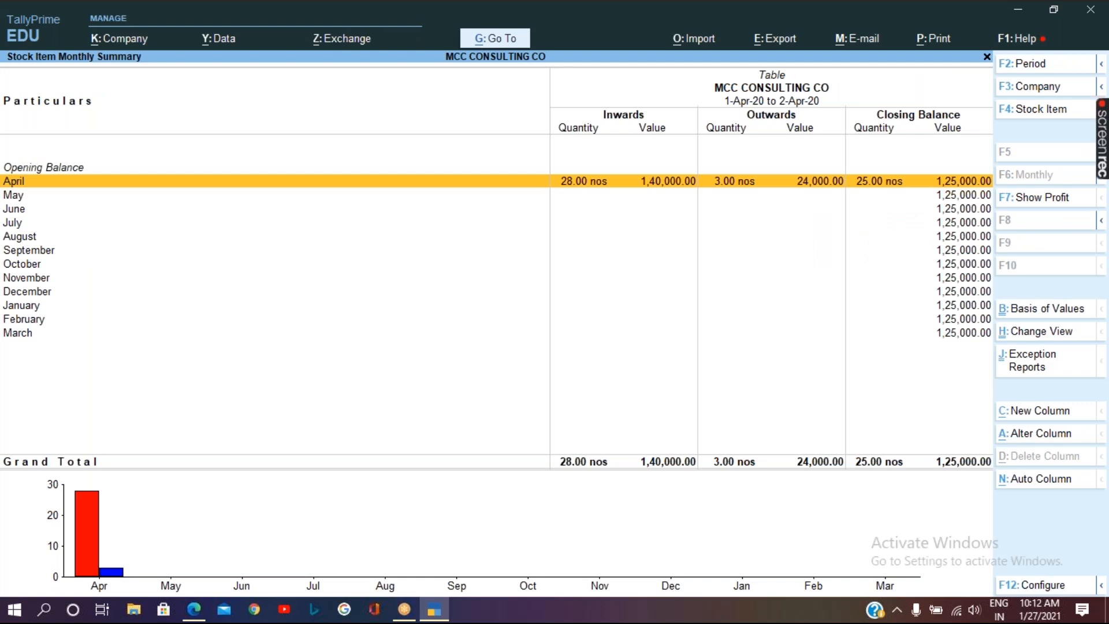
key("Return")
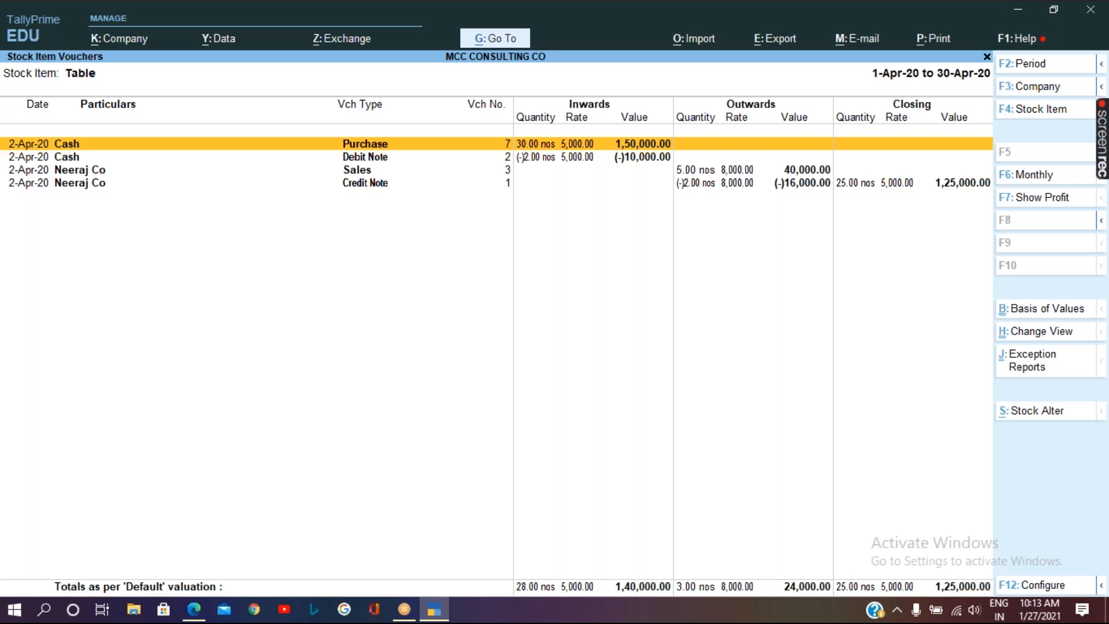
key("Escape")
key("Escape")
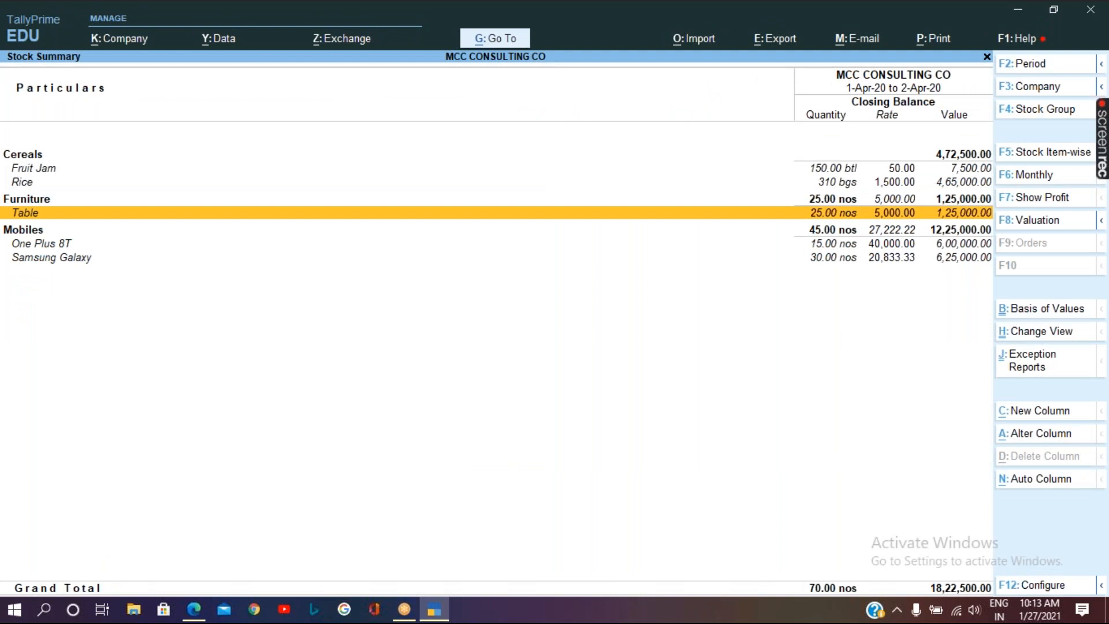
key("Escape")
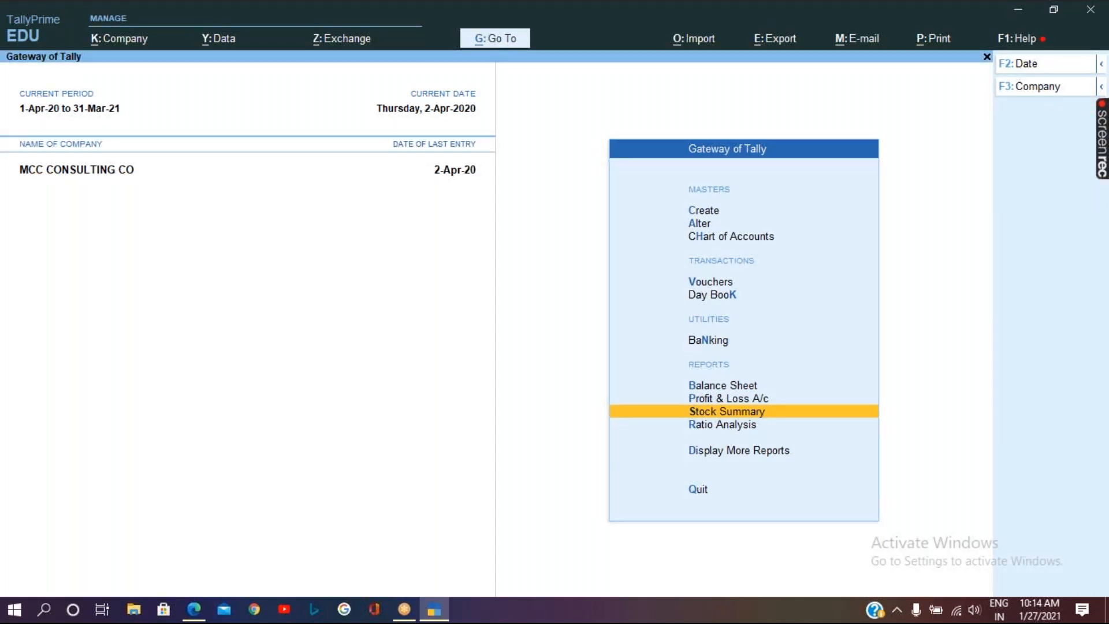
Examine the Stock Query for Fruit Jam under Statements of Inventory and return to the additional reports list.
key("d")
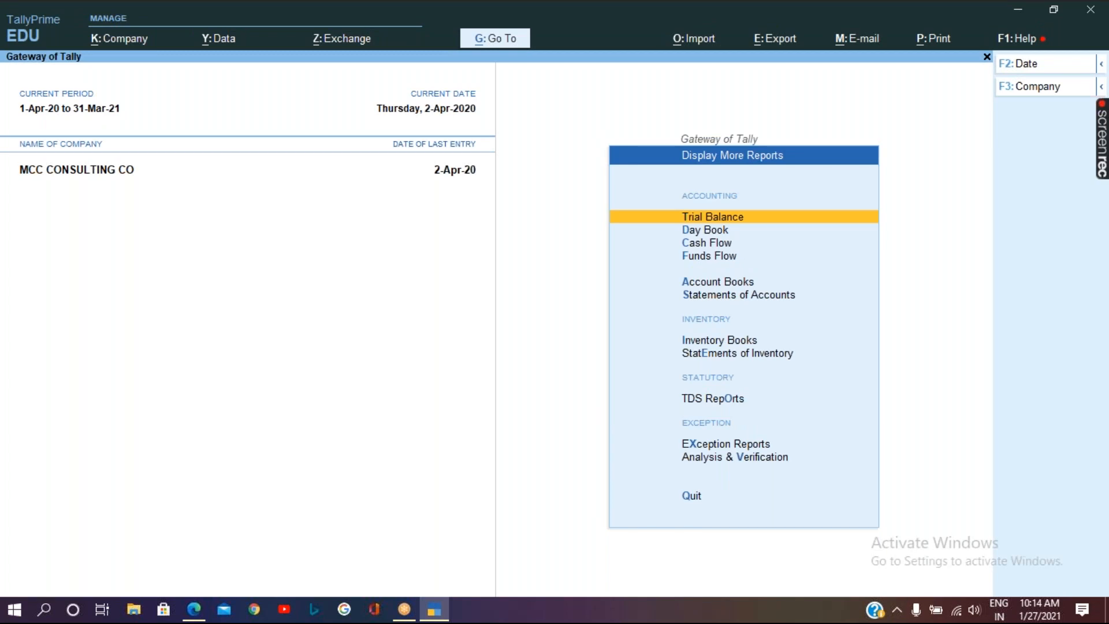
key("e")
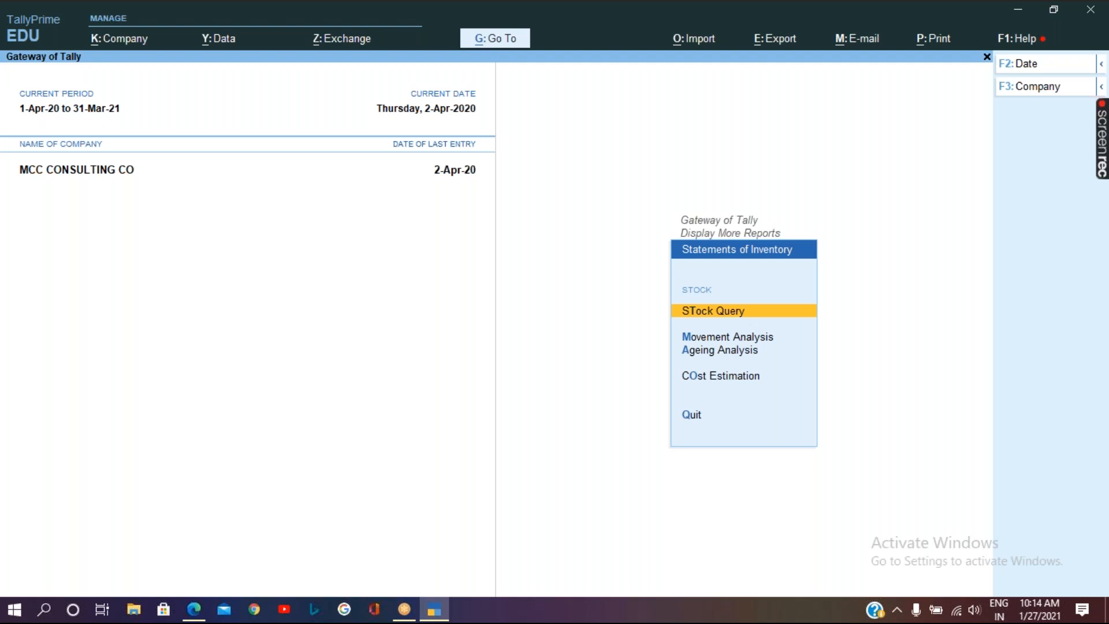
key("Return")
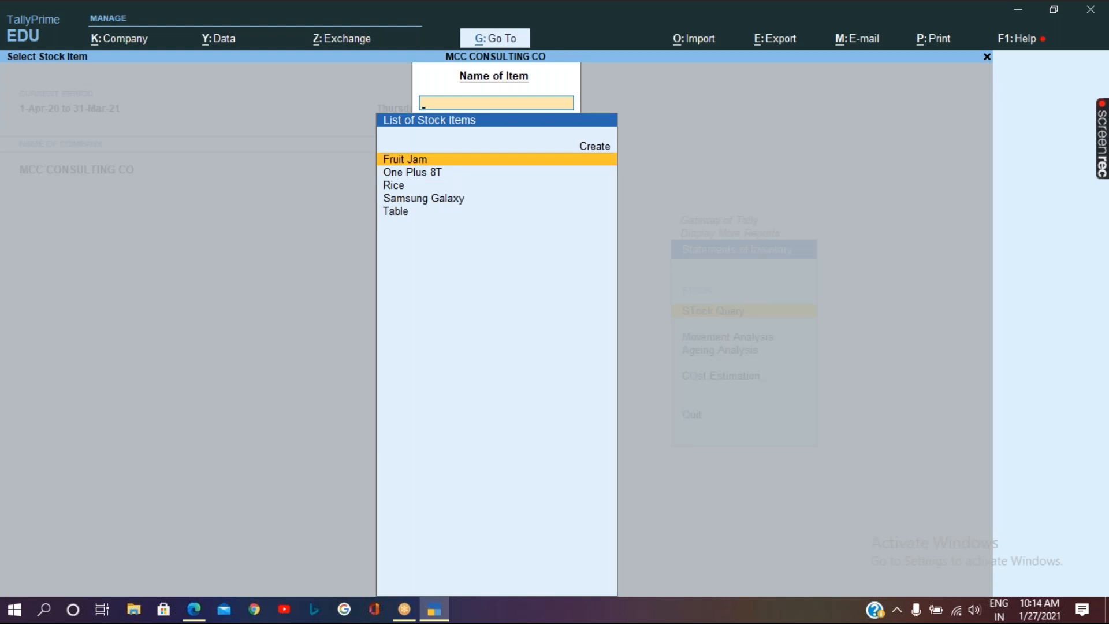
key("Return")
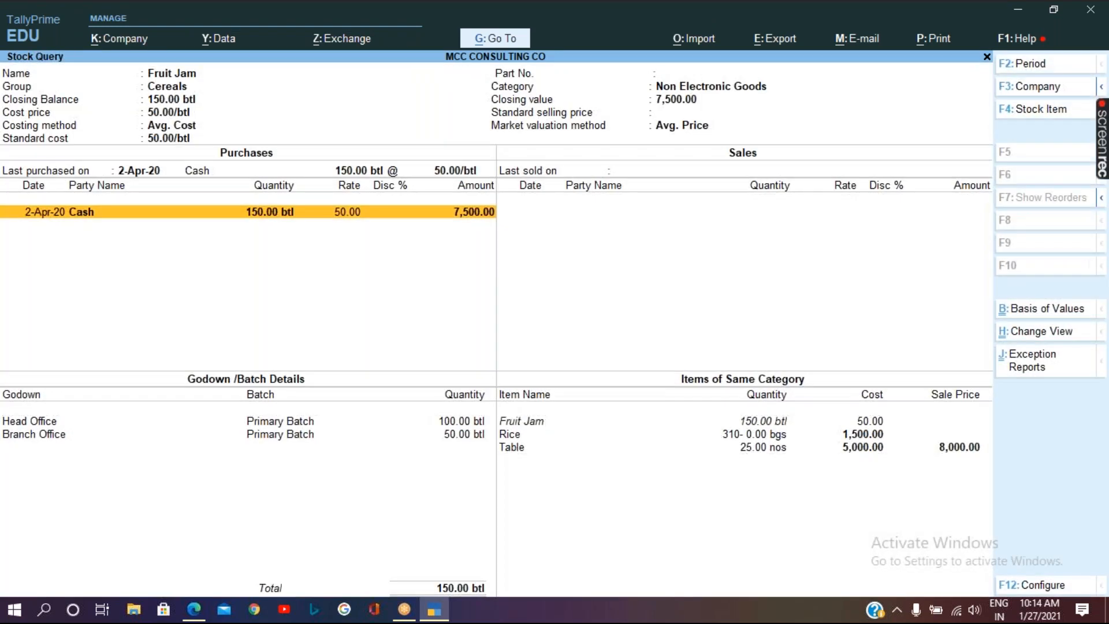
key("Escape")
key("Escape")
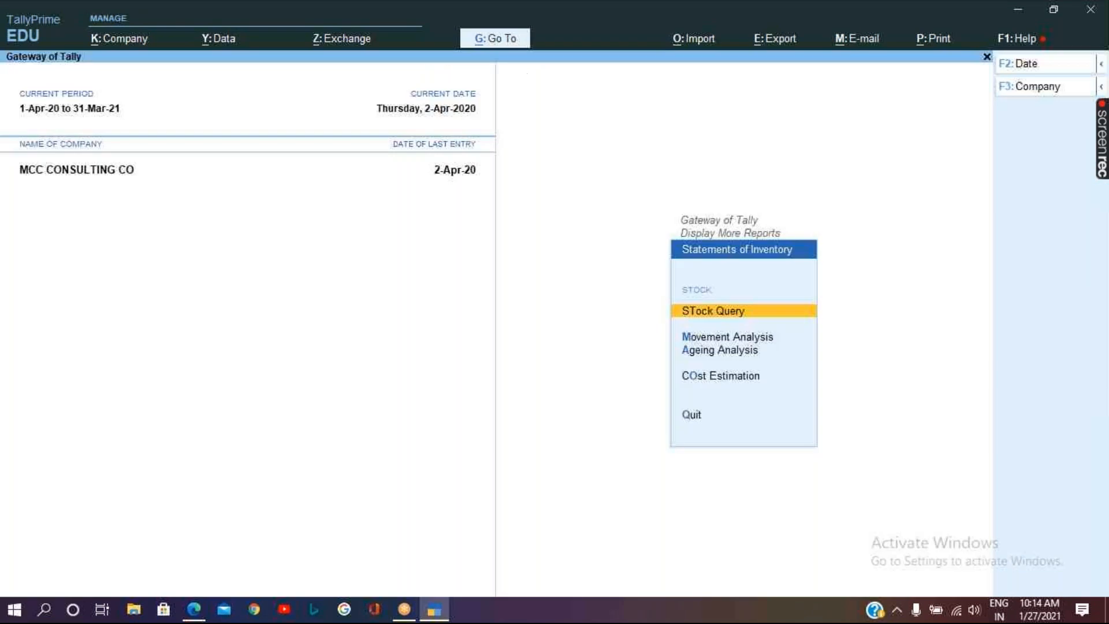
key("Escape")
View the Stock Category Summary for Primary from Inventory Books, expanded to show the items in each category.
key("Up")
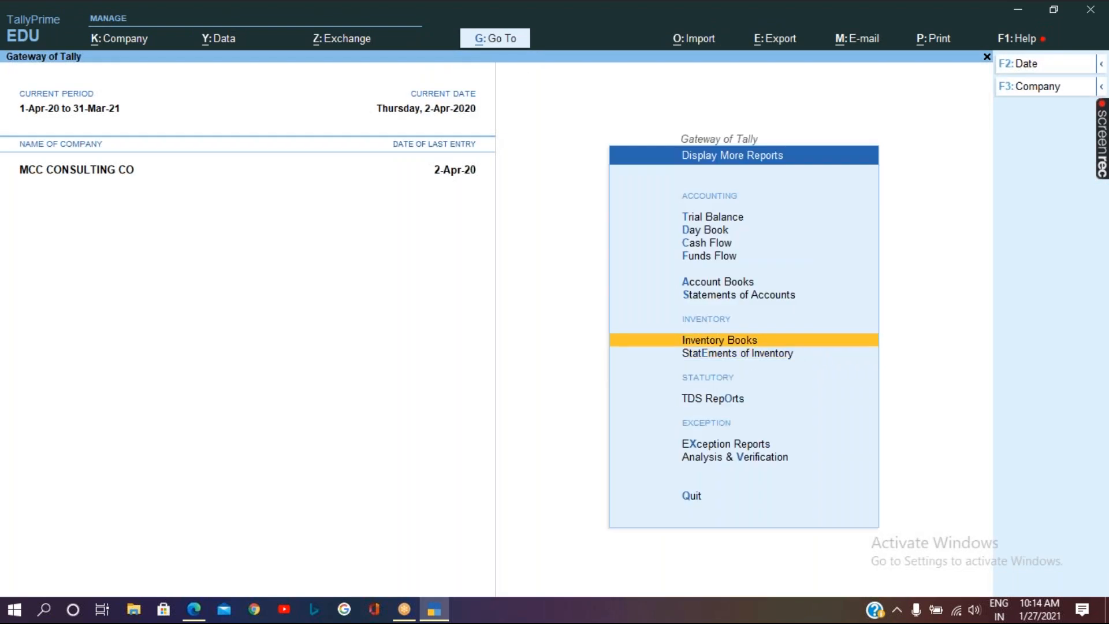
key("Return")
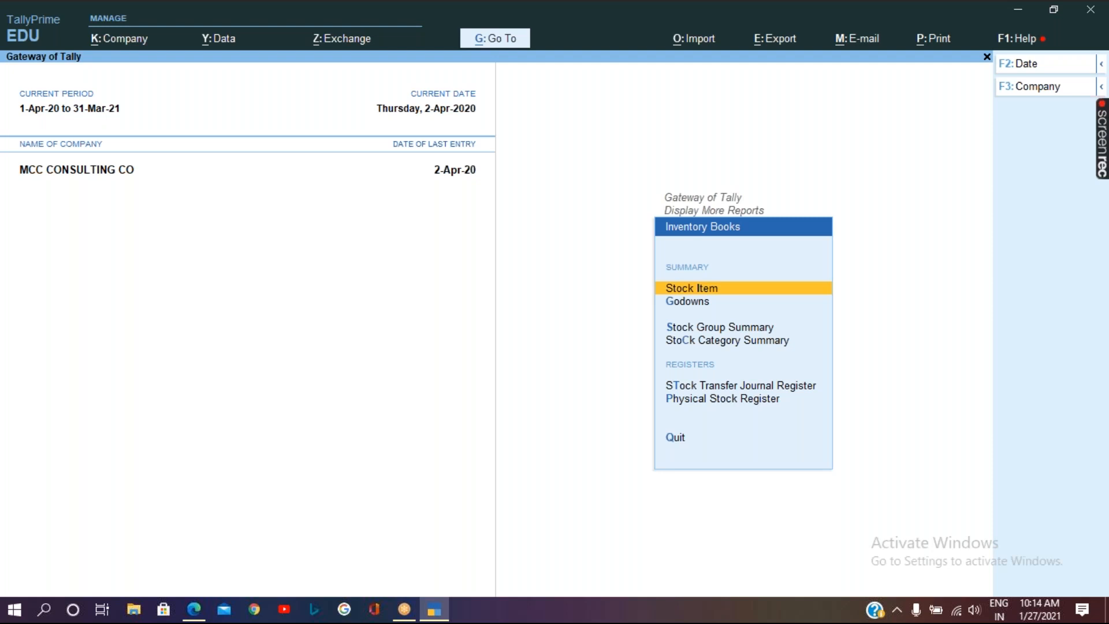
key("Down")
key("Down")
key("Down")
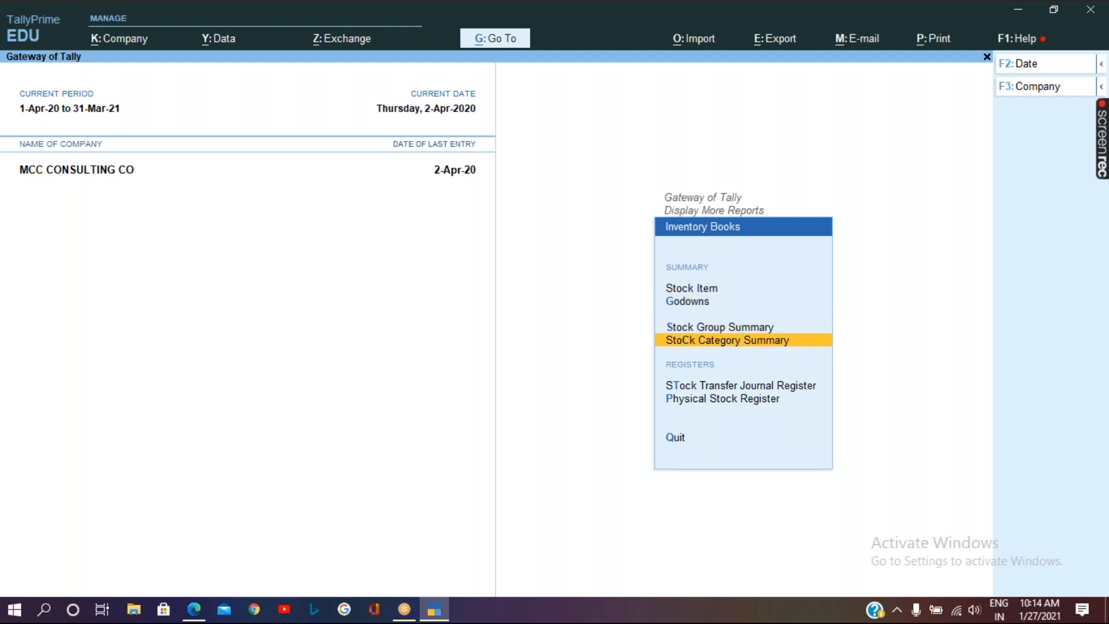
key("Up")
key("Up")
key("Up")
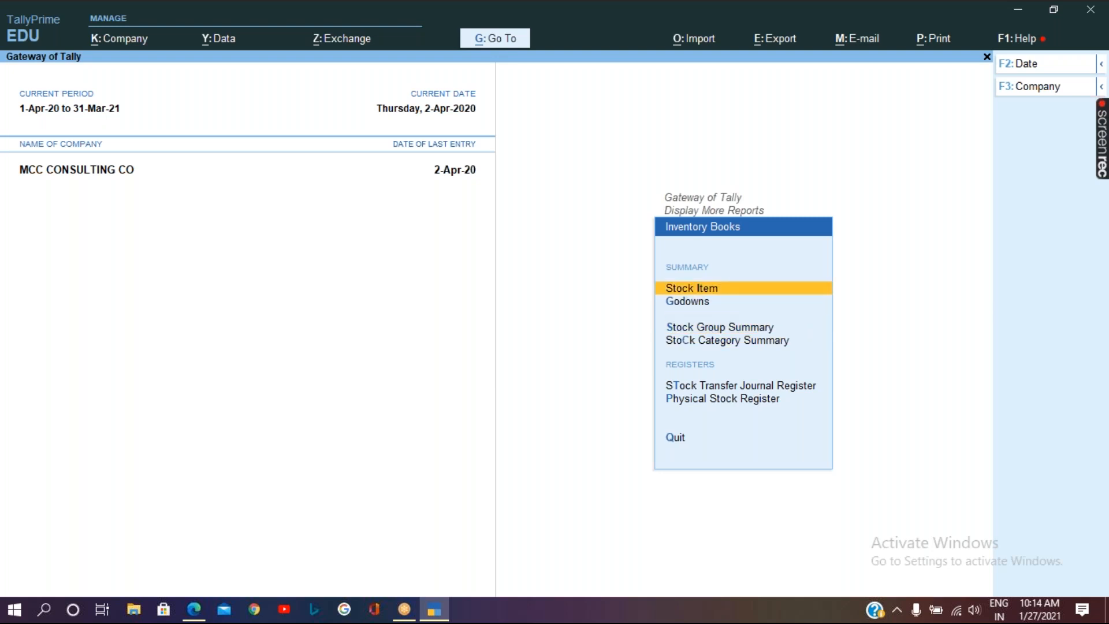
key("Down")
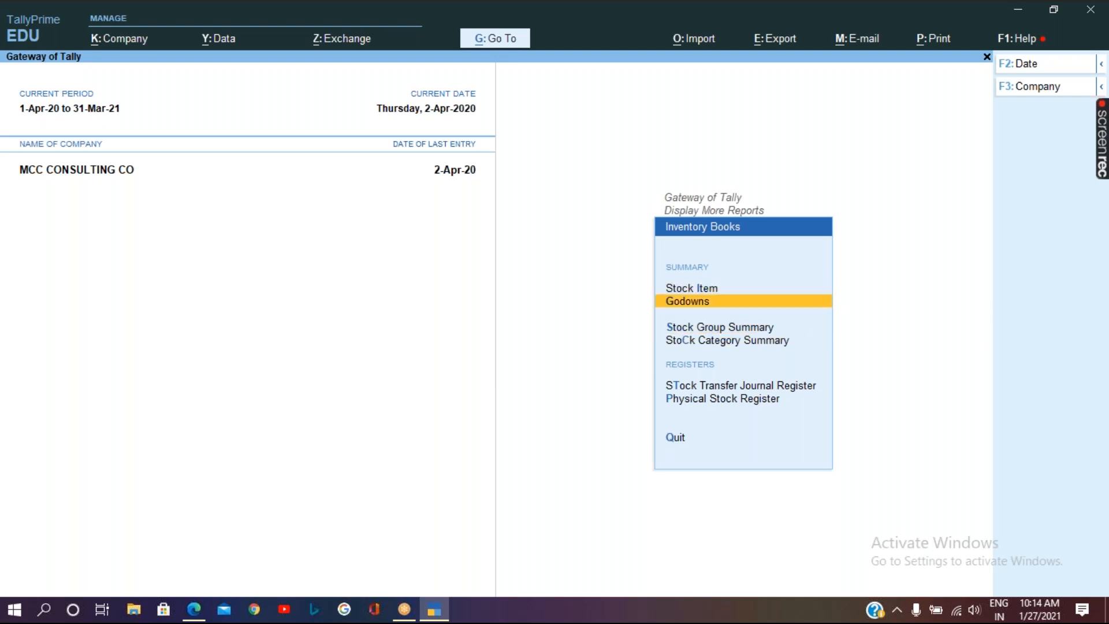
key("Down")
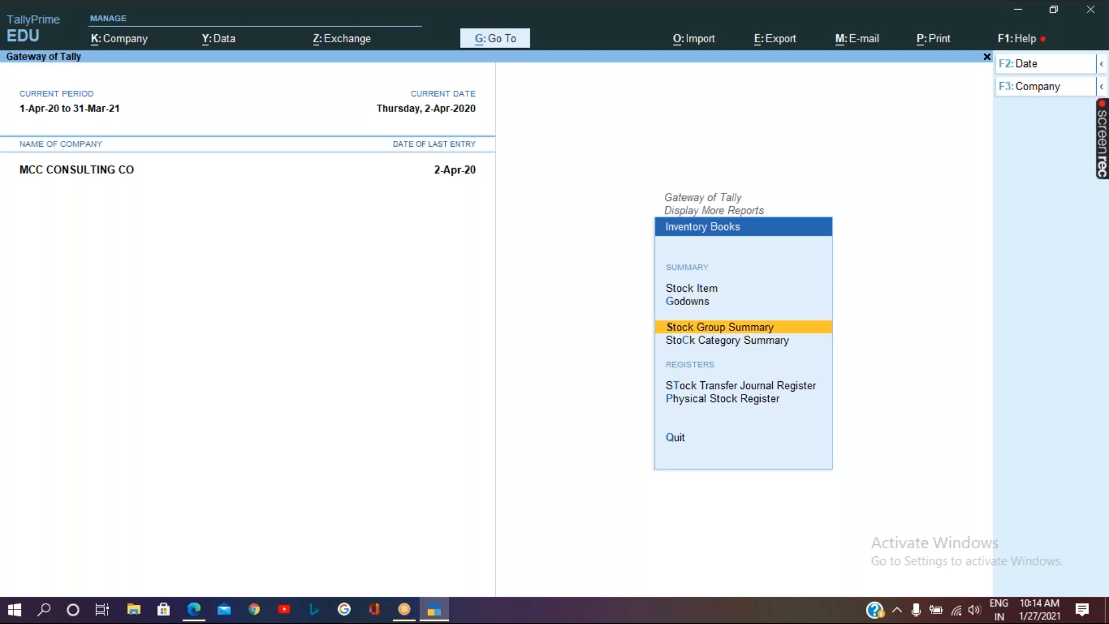
key("Down")
key("Return")
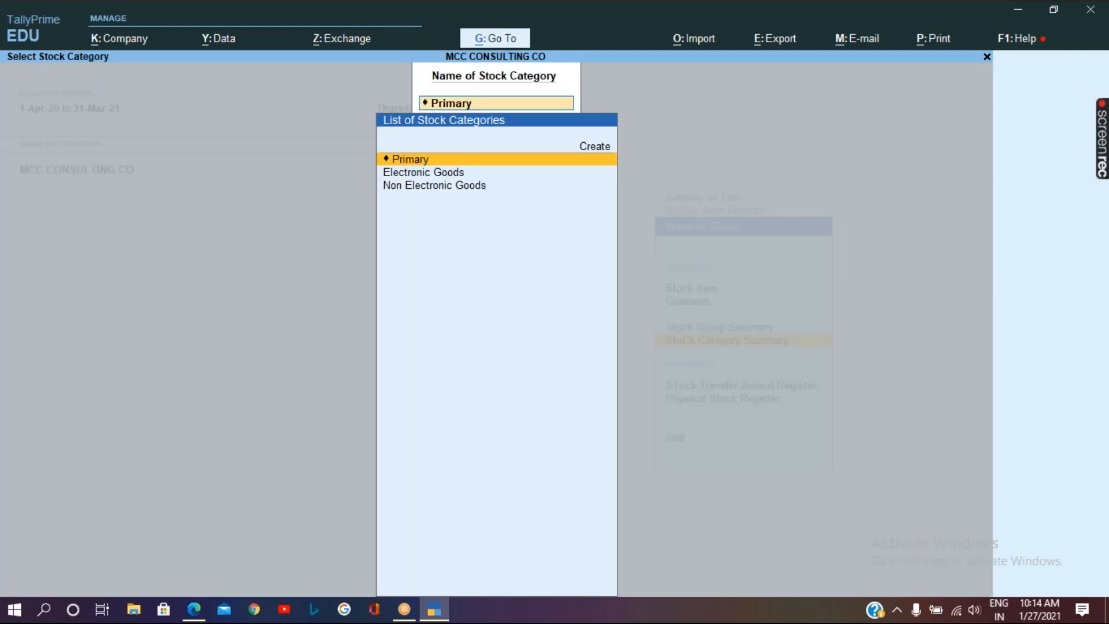
key("Return")
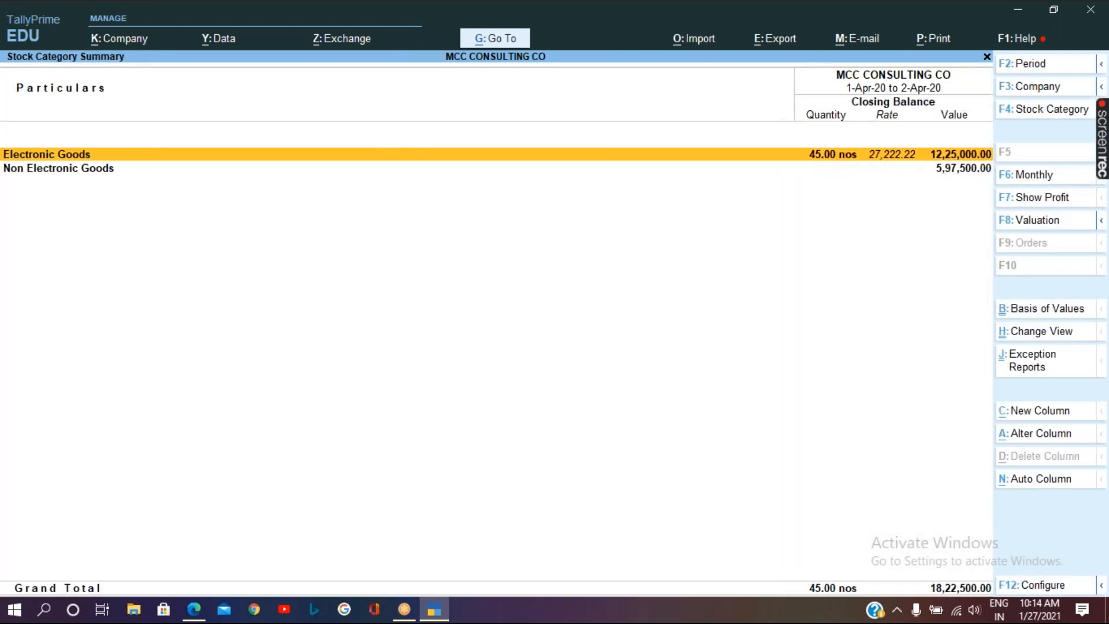
key("alt+F5")
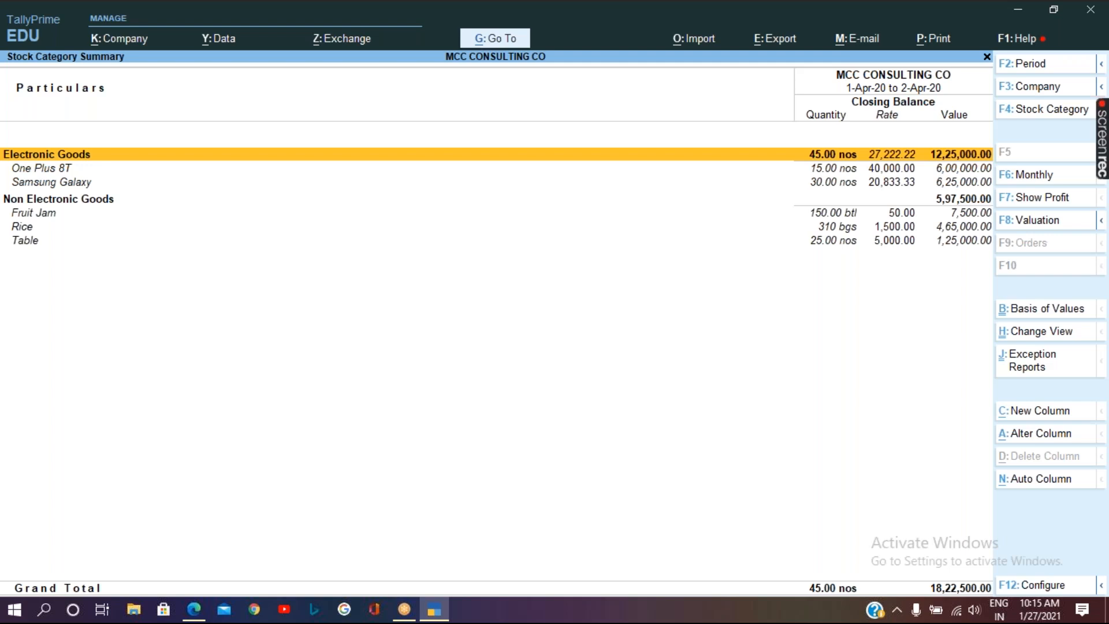
Leave the Stock Category Summary and its category selection, returning to the Gateway of Tally.
key("F4")
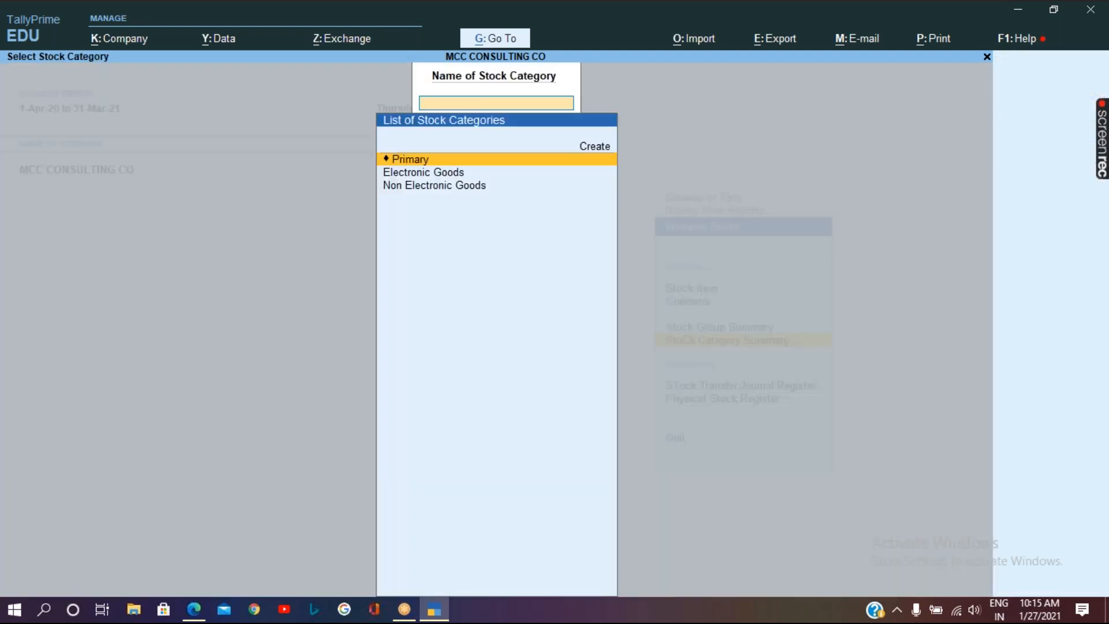
key("Escape")
key("Escape")
key("Escape")
key("Escape")
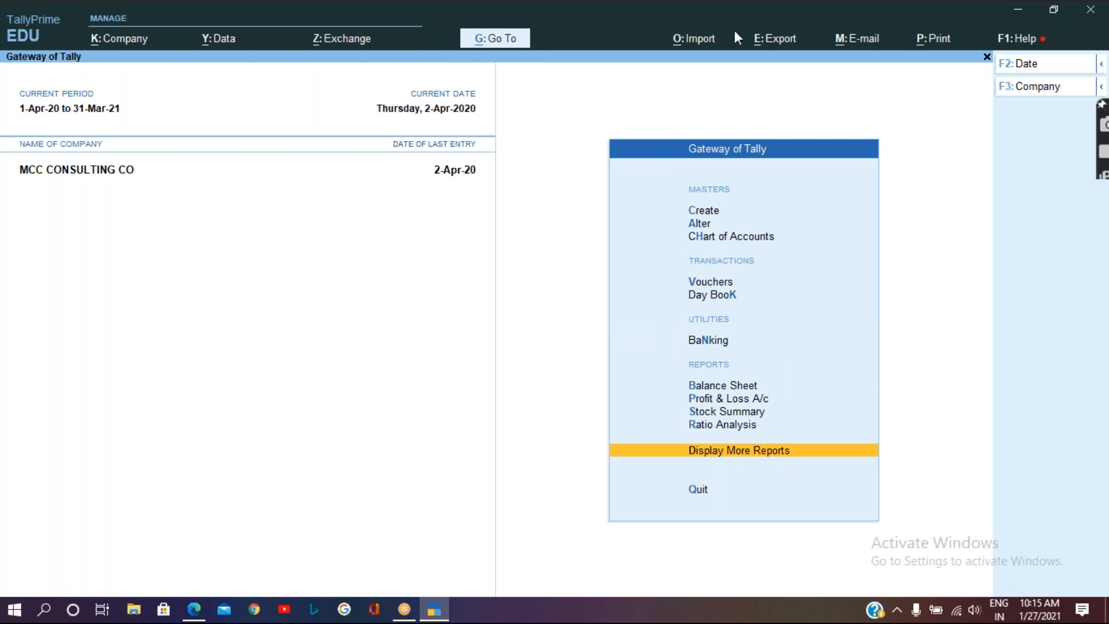
left_click(754, 25)
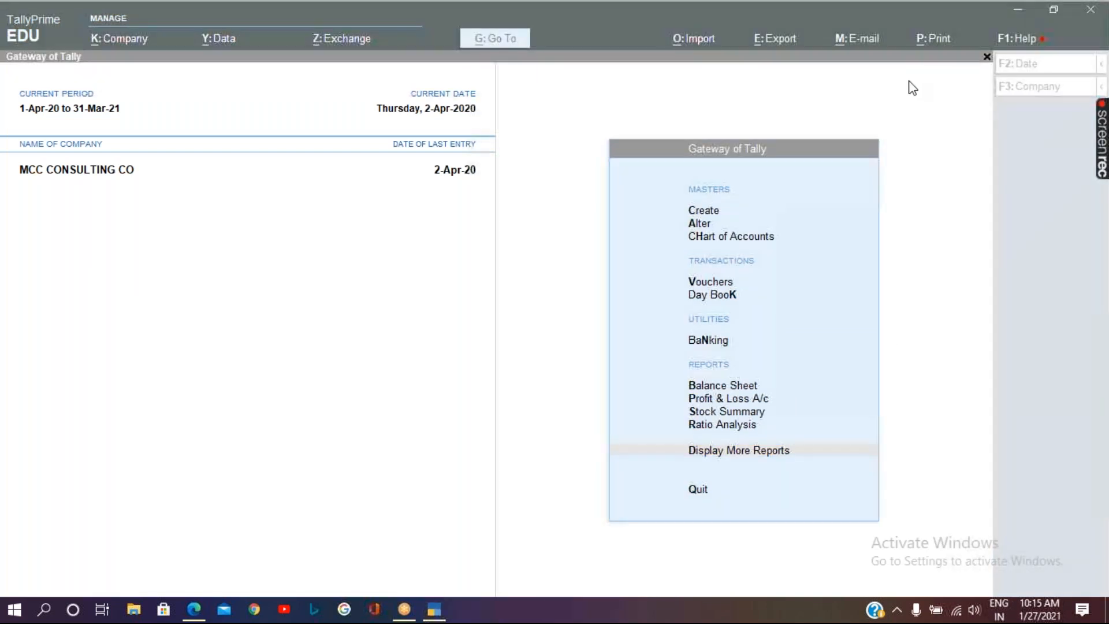